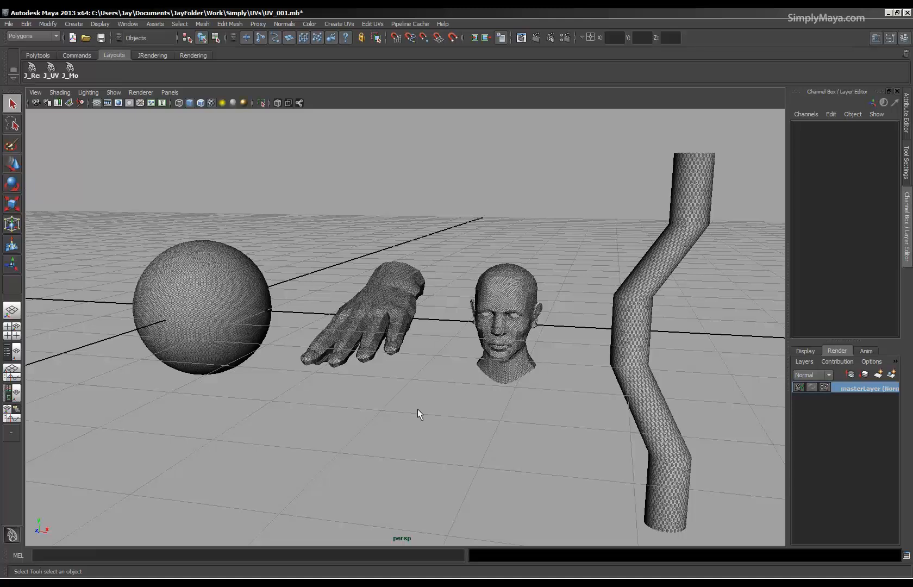
Examine the sphere, hand, head and bent cylinder models from several angles.
left_click_drag(404, 413, 459, 444, "alt")
left_click_drag(367, 415, 399, 426, "alt")
right_click_drag(354, 405, 412, 414, "alt")
middle_click_drag(396, 417, 445, 406, "alt")
left_click_drag(411, 428, 378, 414, "alt")
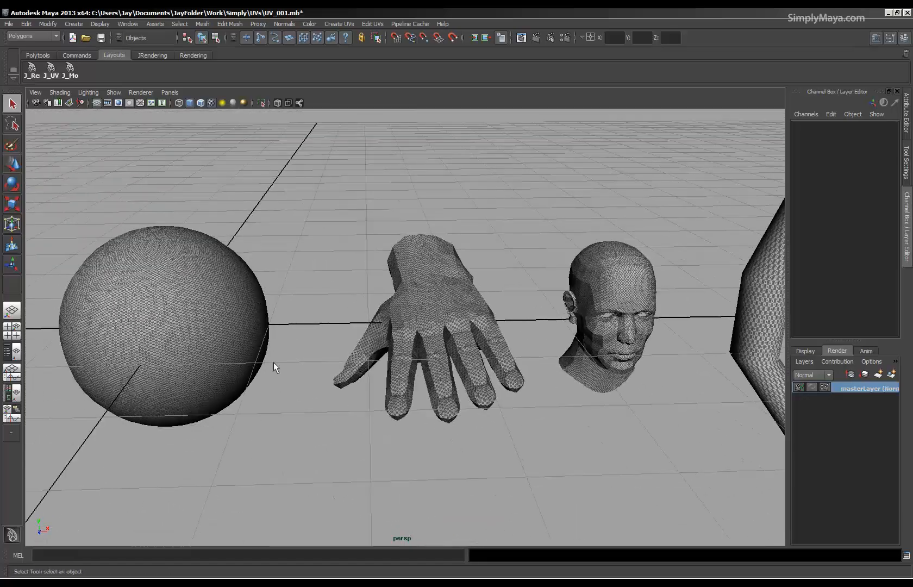
left_click(218, 333)
left_click_drag(434, 400, 453, 418, "alt")
right_click_drag(452, 417, 469, 403, "alt")
left_click_drag(469, 404, 443, 401, "alt")
left_click_drag(500, 407, 405, 386, "alt")
left_click_drag(639, 358, 489, 399, "alt")
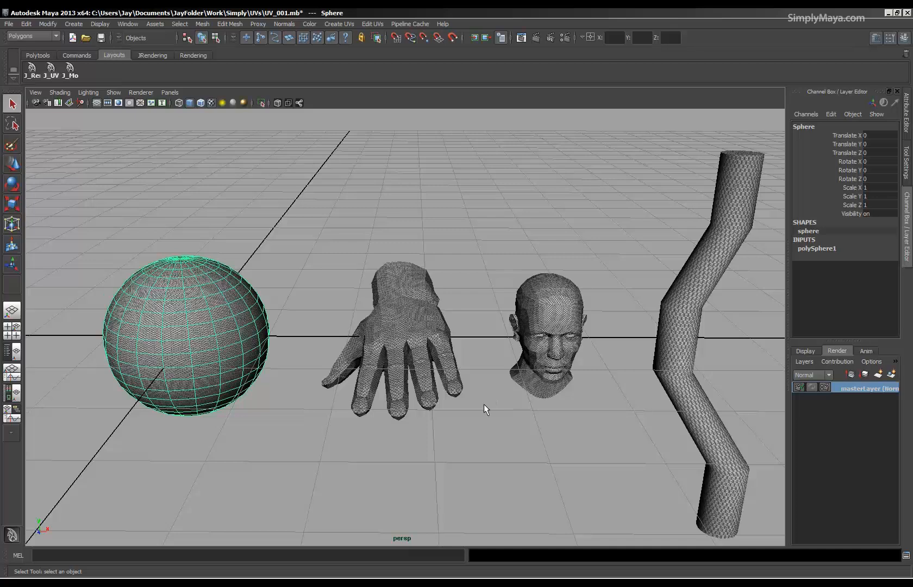
middle_click_drag(316, 373, 316, 351, "alt")
left_click_drag(316, 352, 270, 401, "alt")
left_click_drag(536, 394, 253, 396, "alt")
Select the bent cylinder, the hand and the head in turn and inspect the checker texture on them.
left_click(605, 319)
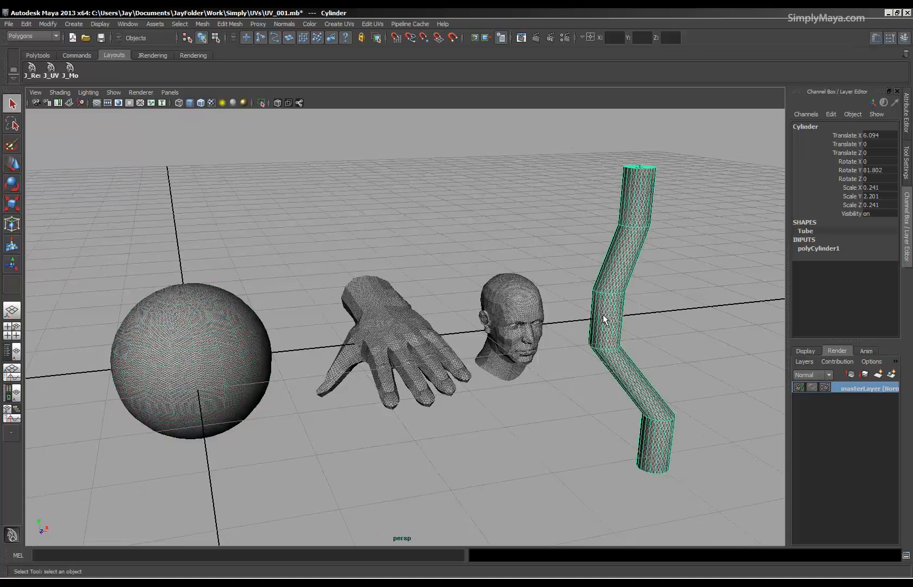
left_click(405, 363)
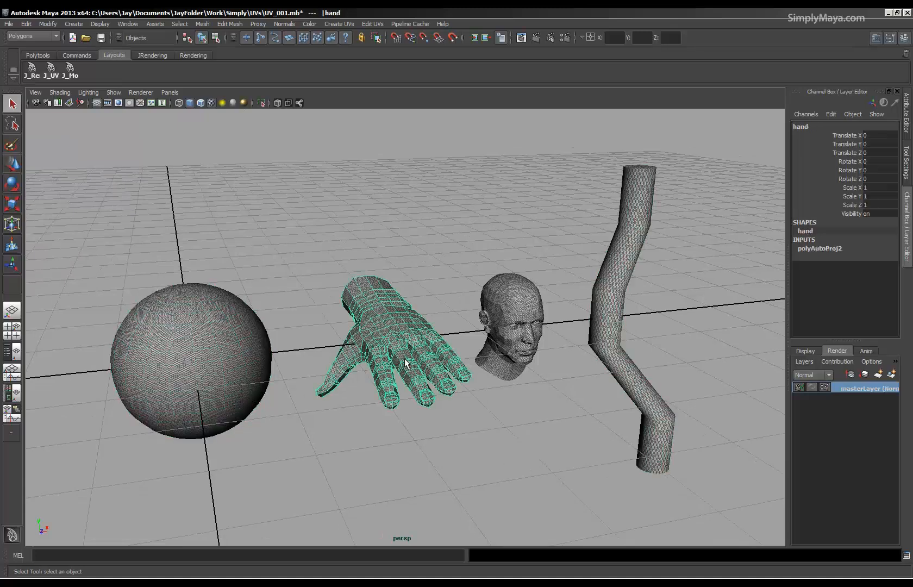
left_click(505, 353)
left_click_drag(549, 388, 519, 408, "alt")
middle_click_drag(520, 409, 517, 388, "alt")
mouse_move(517, 388)
left_mouse_down("alt")
mouse_move(515, 403)
mouse_move(497, 402)
mouse_move(528, 403)
left_mouse_up("alt")
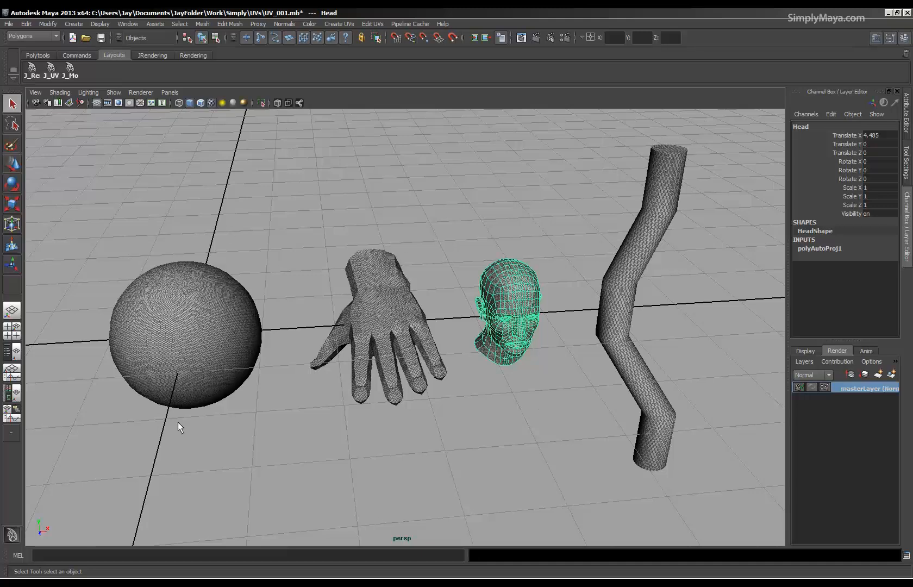
left_click_drag(388, 351, 365, 346, "alt")
right_click_drag(364, 346, 356, 321, "alt")
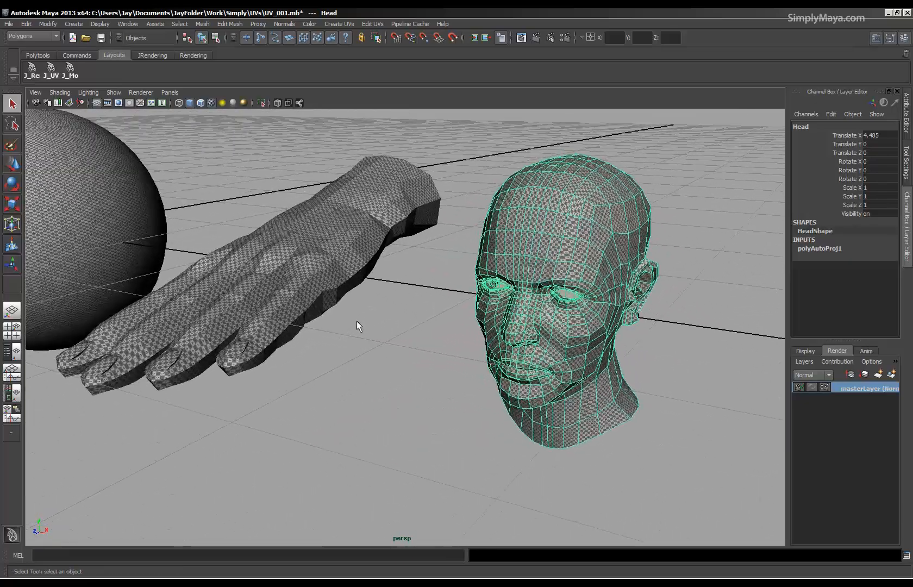
left_click_drag(356, 321, 375, 316, "alt")
left_click(375, 317)
right_click_drag(536, 375, 414, 377, "alt")
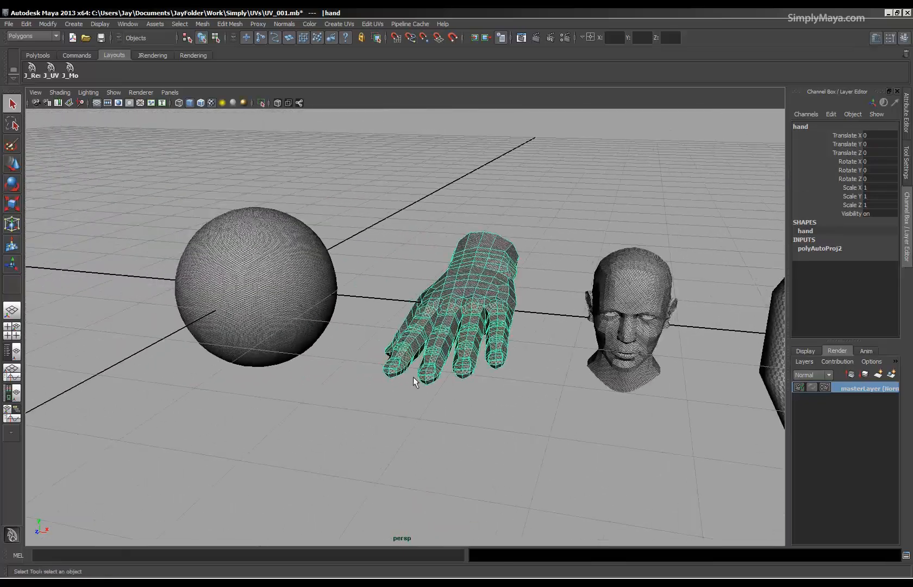
Select the sphere and hide all unselected objects so that only the sphere is displayed.
left_click_drag(414, 377, 291, 347, "alt")
left_click(274, 342)
right_click_drag(257, 359, 320, 373, "alt")
left_click_drag(319, 373, 296, 369, "alt")
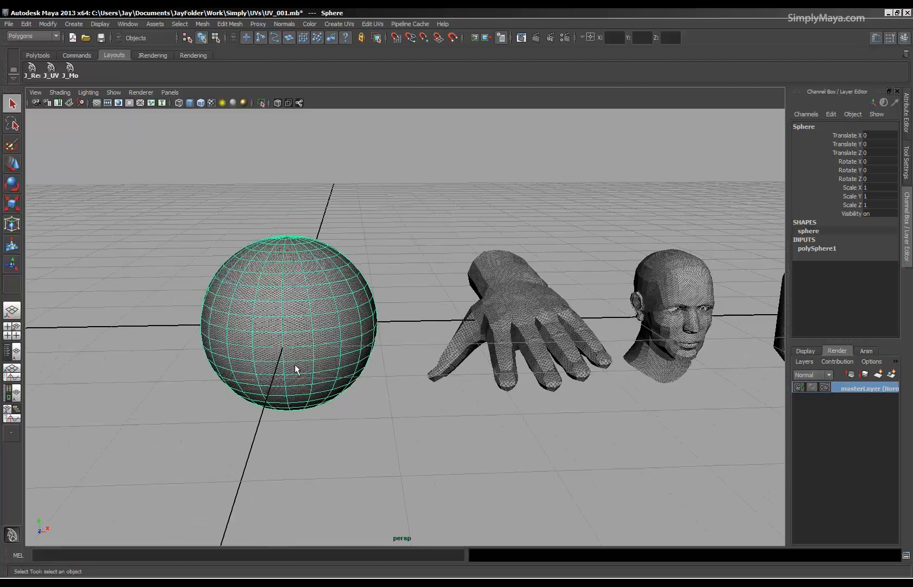
left_click(71, 56)
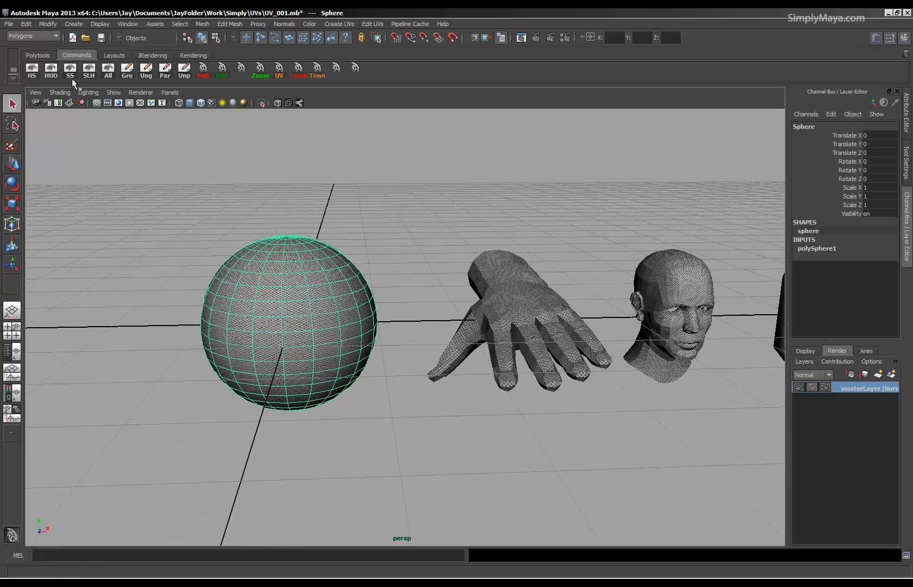
left_click(51, 69)
middle_click_drag(380, 402, 457, 397, "alt")
right_click_drag(457, 397, 491, 393, "alt")
left_click_drag(447, 364, 452, 364, "alt")
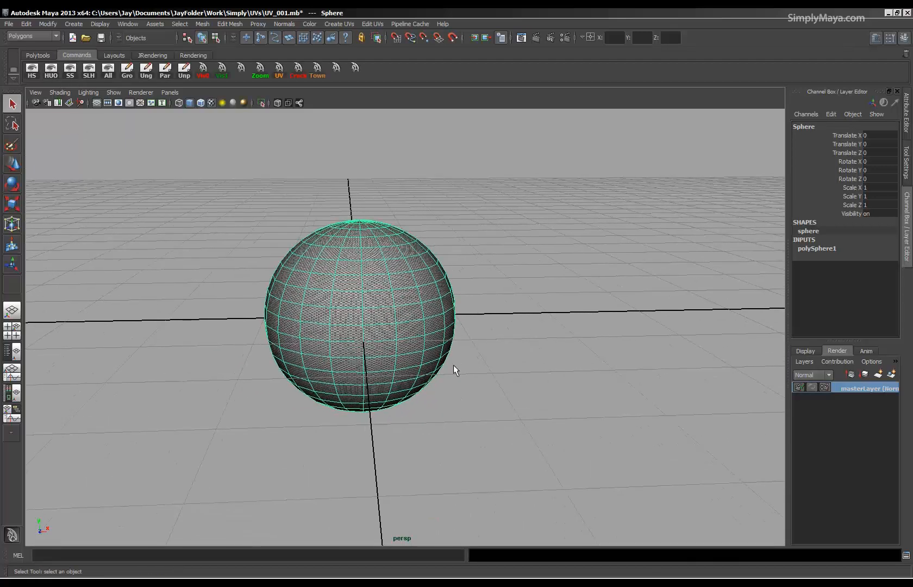
middle_click_drag(453, 365, 519, 374, "alt")
Switch to the custom UV layout with the UV editor beside the perspective view and frame the sphere's UVs.
left_click(106, 55)
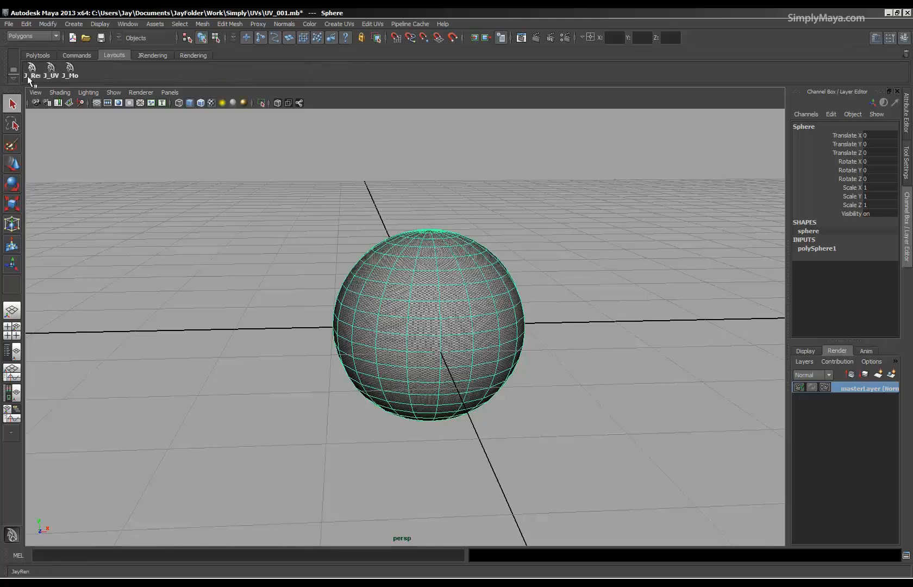
left_click(50, 76)
right_click_drag(192, 292, 148, 293, "alt")
middle_click_drag(165, 304, 188, 350, "alt")
right_click_drag(188, 350, 232, 305, "alt")
Compare the sphere in plain shaded display and in textured display, ending in textured display.
left_click_drag(516, 388, 617, 336, "alt")
key("5")
right_click_drag(603, 375, 671, 418, "alt")
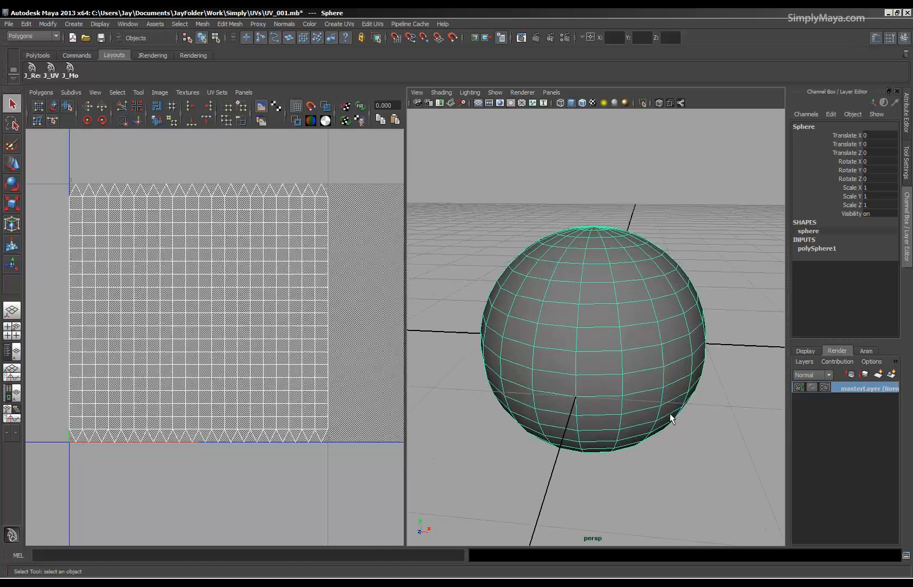
key("6")
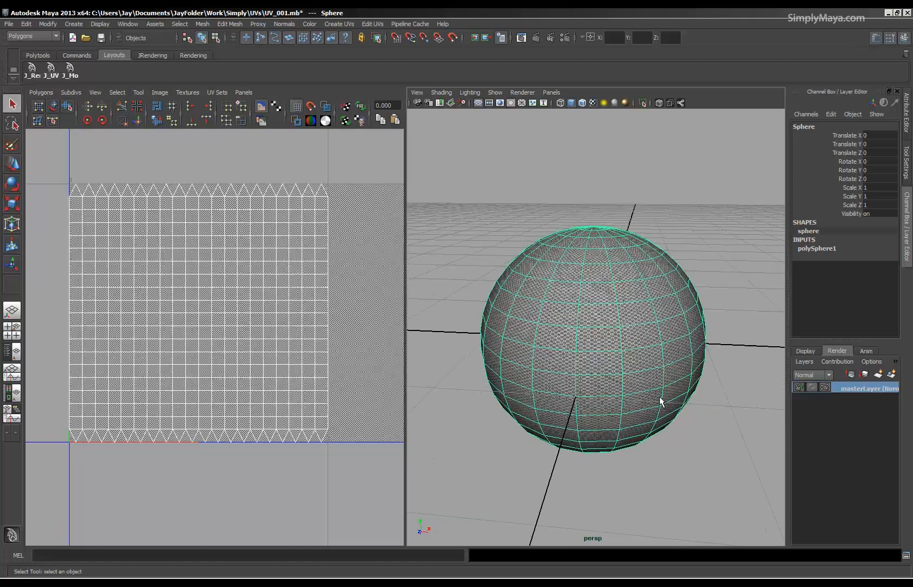
right_click_drag(616, 391, 644, 399, "alt")
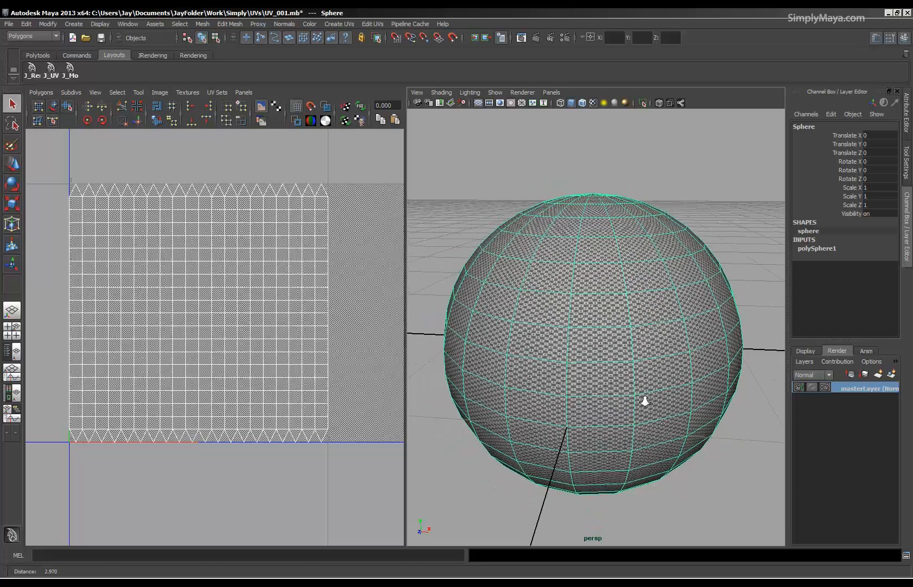
Set Repeat UV to 2 and 2 in the texture placement of the lambert2 color file.
left_click(906, 126)
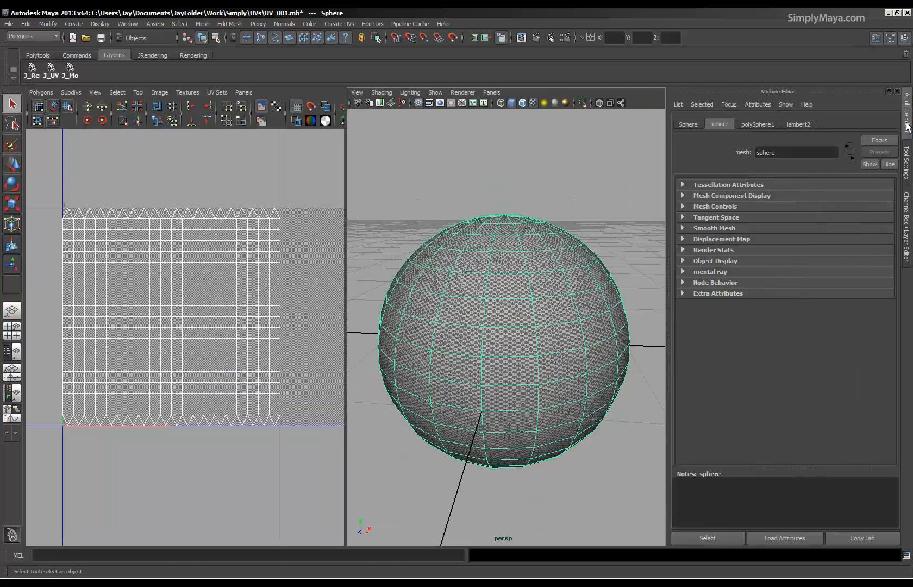
left_click(797, 124)
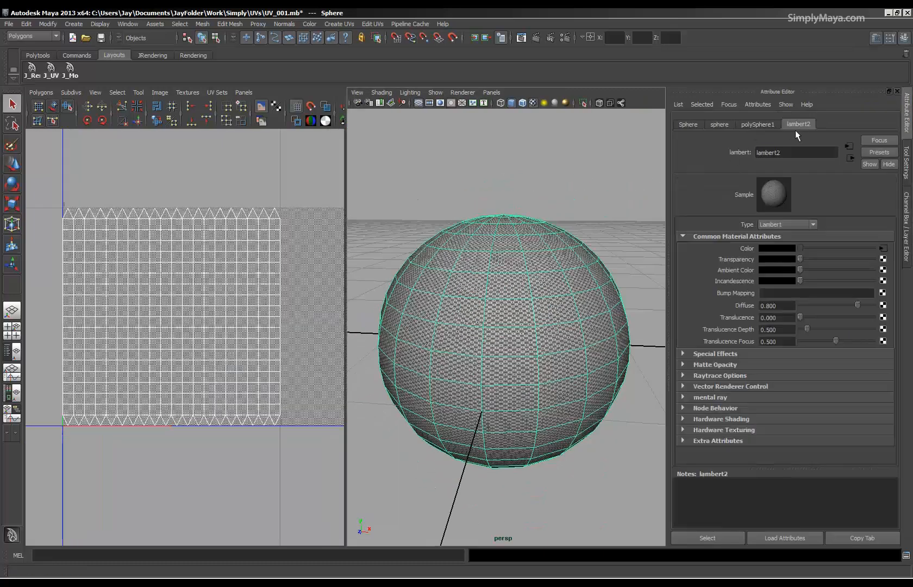
left_click(883, 249)
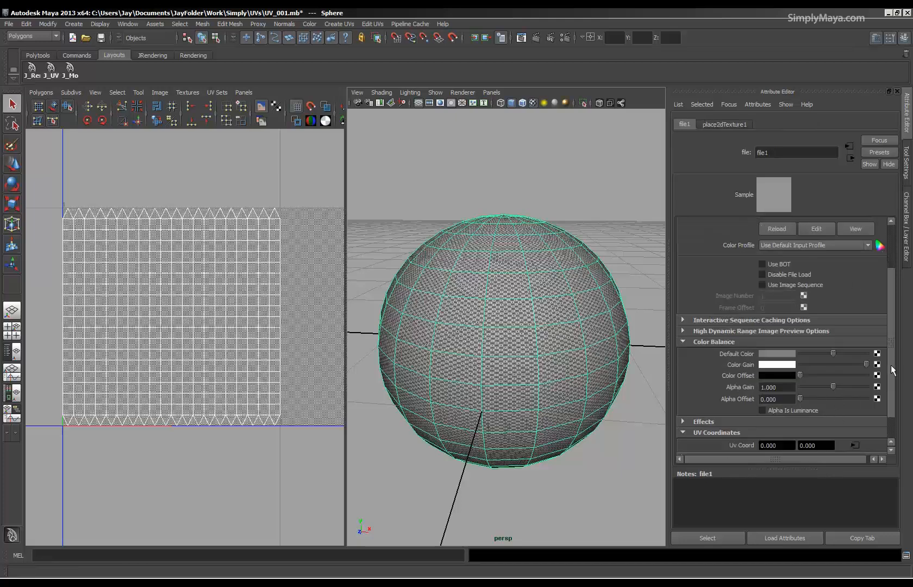
scroll(891, 402, "down", 2)
left_click(851, 415)
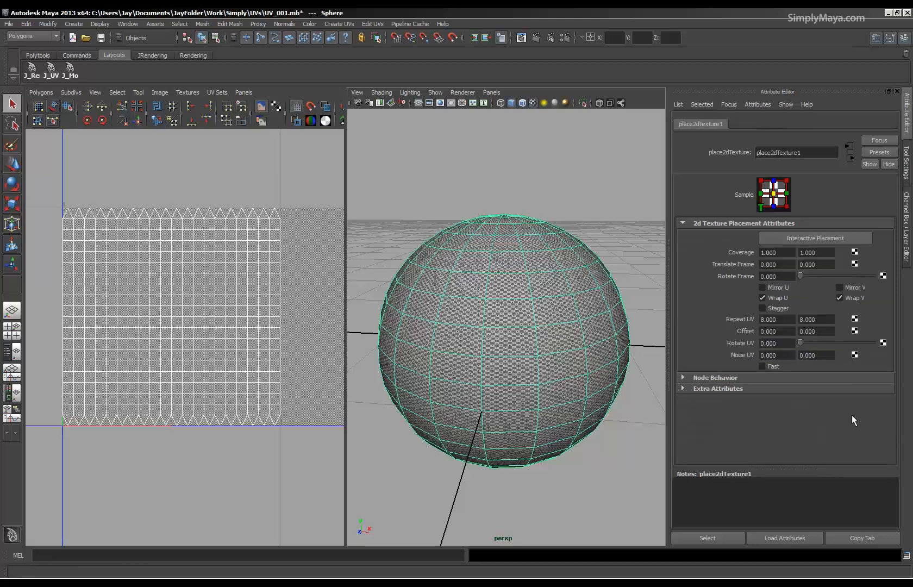
double_click(778, 319)
type("2")
key("Tab")
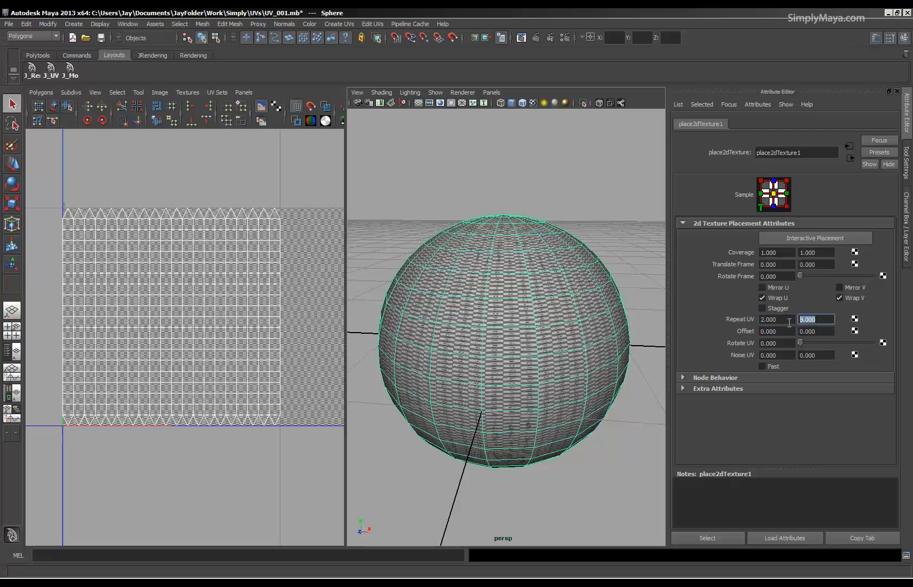
type("2")
key("Return")
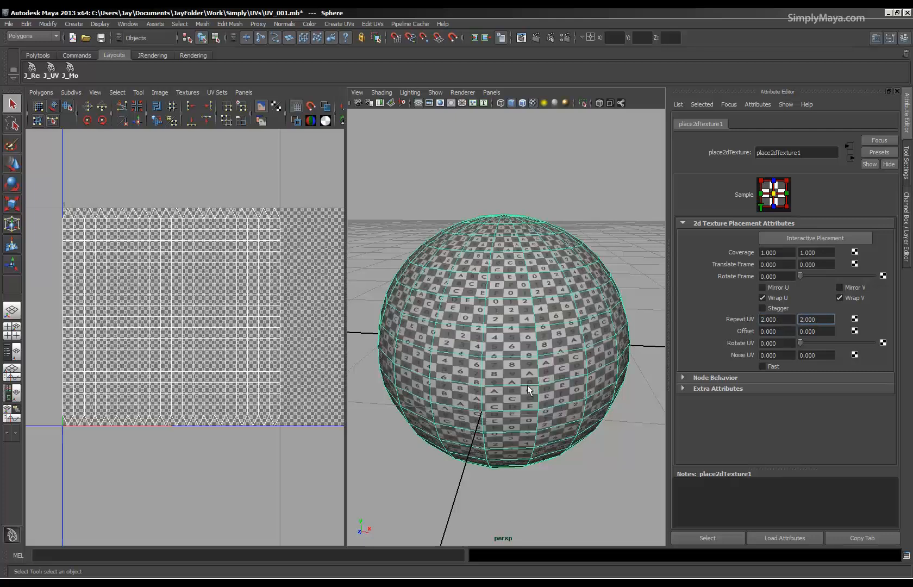
Examine the checker texture around the sphere's side and pole, and restore the channel box and the framed sphere view.
right_click_drag(522, 385, 538, 399, "alt")
left_click_drag(538, 399, 450, 462, "alt")
middle_click_drag(467, 419, 498, 412, "alt")
right_click_drag(499, 411, 568, 422, "alt")
left_click_drag(532, 402, 501, 265, "alt")
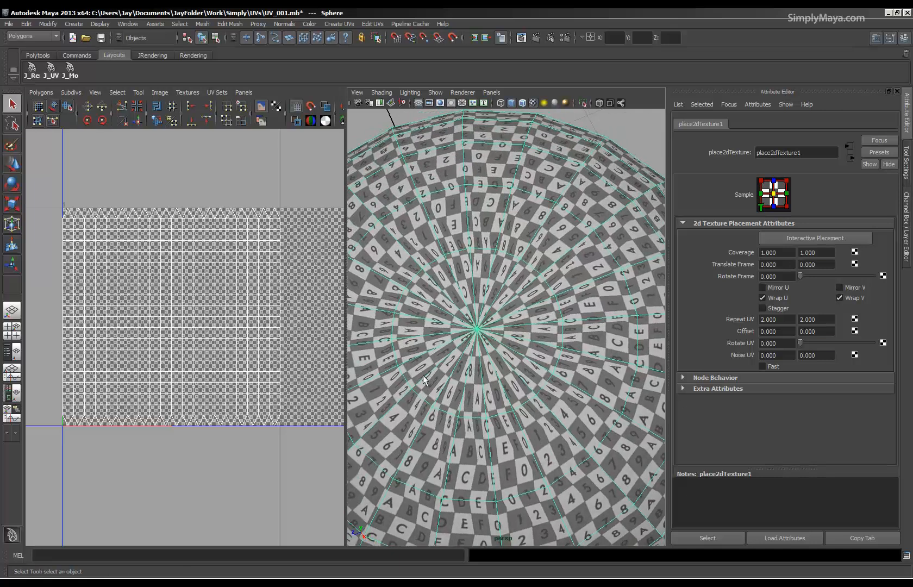
key("ctrl+a")
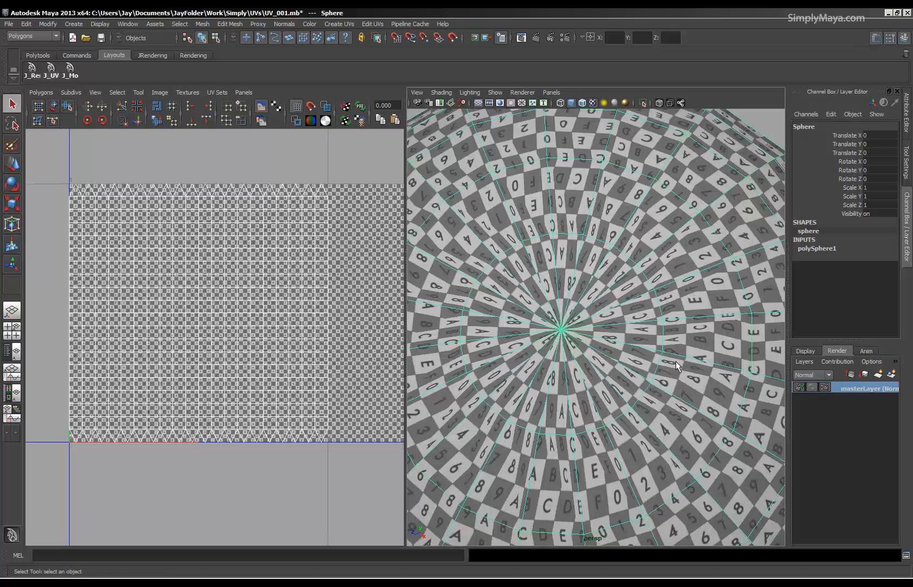
key("f")
left_click_drag(683, 452, 651, 439, "alt")
mouse_move(570, 348)
left_mouse_down("alt")
mouse_move(566, 304)
mouse_move(570, 334)
mouse_move(641, 335)
mouse_move(644, 356)
mouse_move(659, 326)
mouse_move(641, 334)
mouse_move(615, 326)
mouse_move(573, 344)
left_mouse_up("alt")
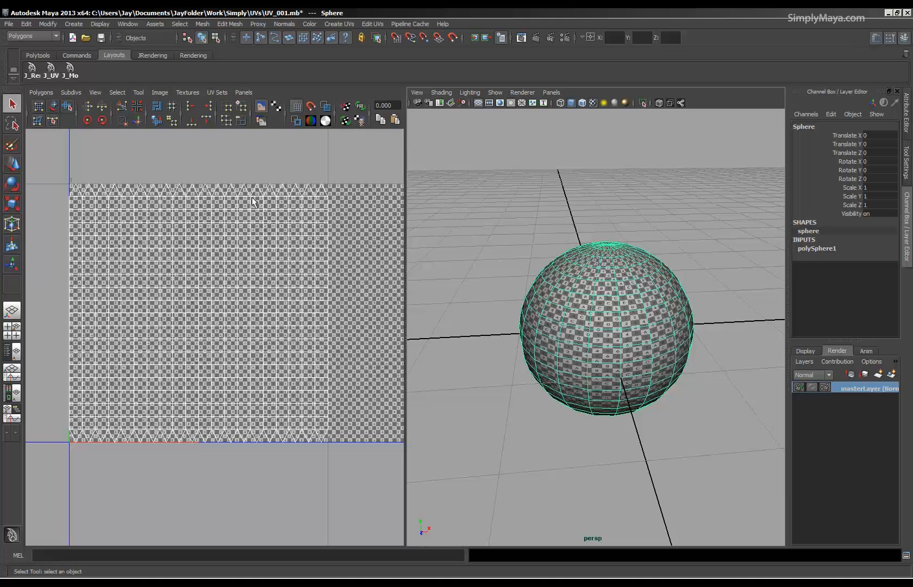
Hide the texture image behind the sphere's UVs and adjust the split between the UV editor and the perspective view.
left_click_drag(406, 336, 447, 335)
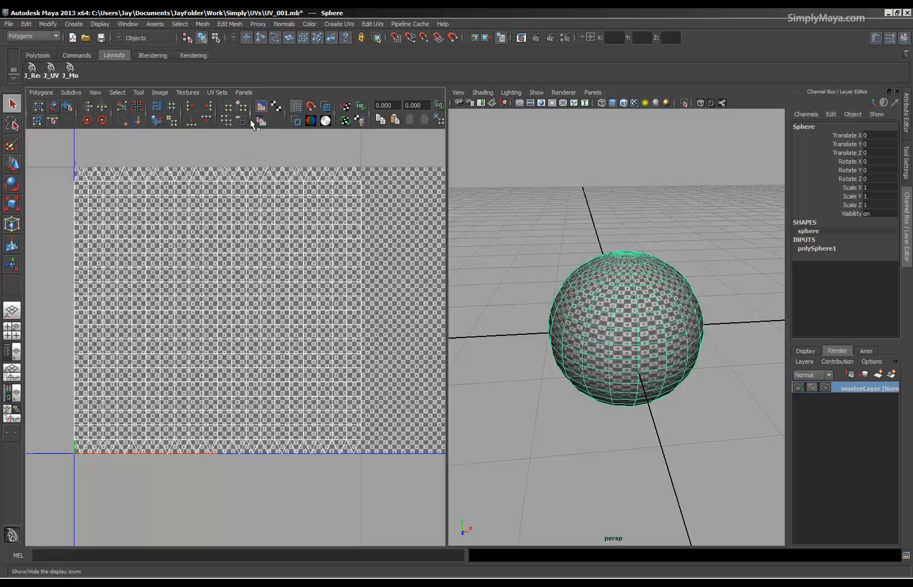
left_click(262, 107)
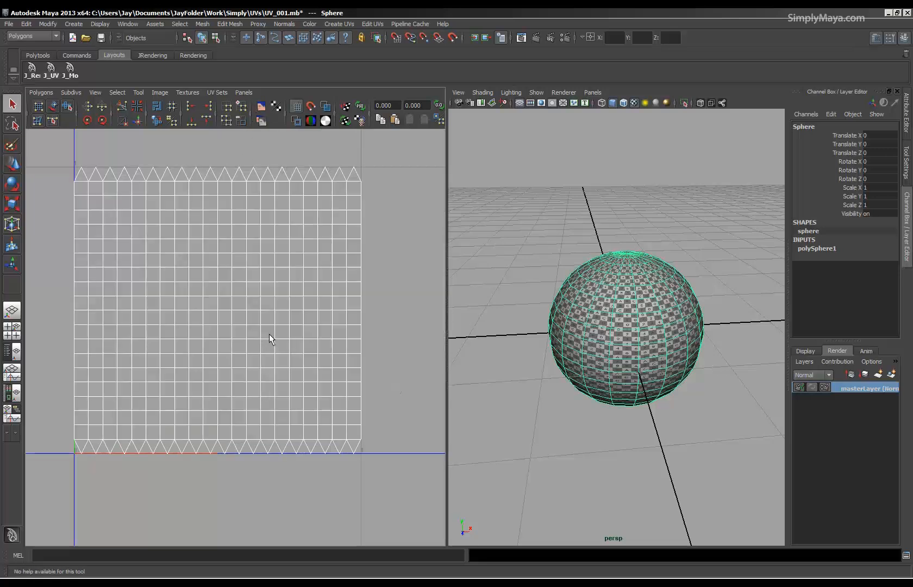
middle_click_drag(212, 342, 234, 345, "alt")
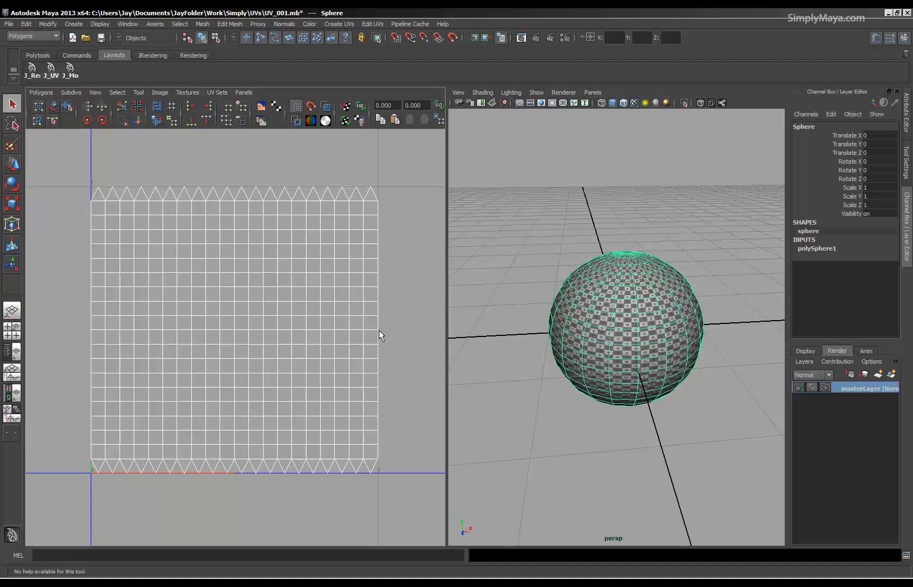
left_click_drag(684, 364, 640, 341, "alt")
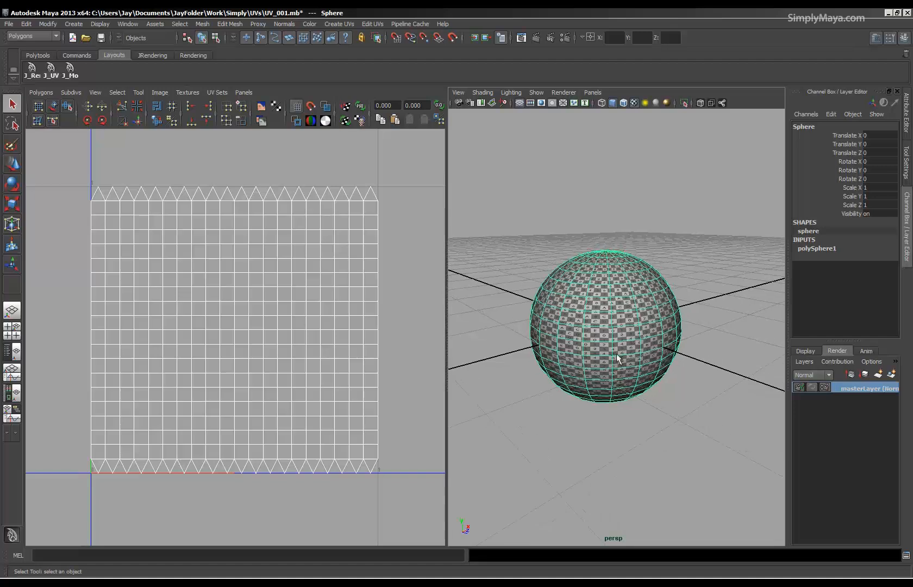
left_click_drag(442, 284, 395, 292)
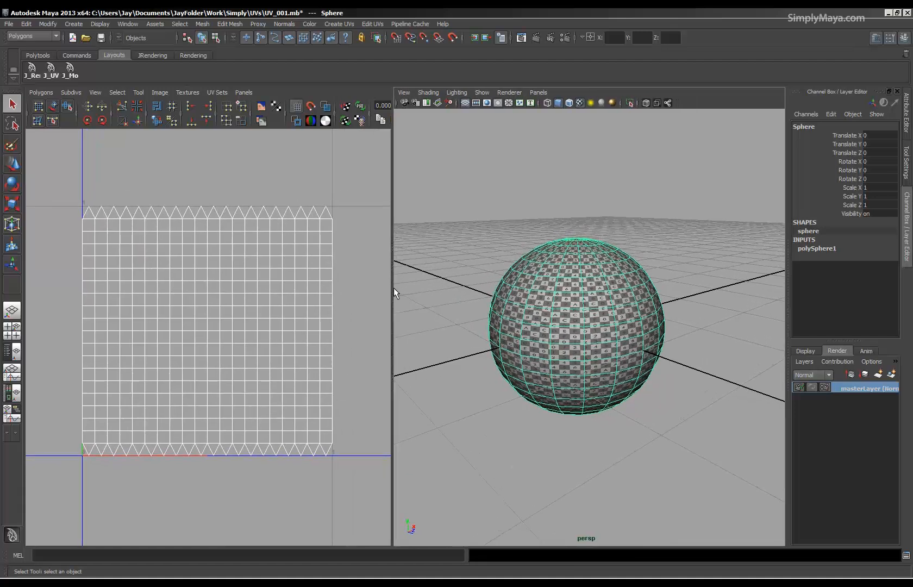
Apply a planar mapping to the sphere from the Y axis, fitted to the bounding box, and close the mapping options.
left_click(33, 36)
left_click(32, 37)
left_click(331, 23)
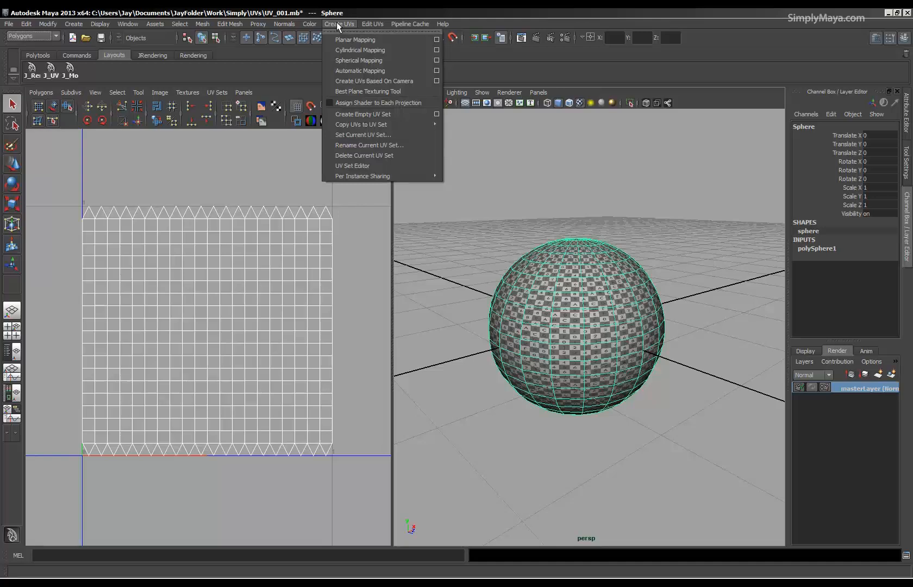
left_click(437, 40)
left_click_drag(401, 205, 372, 60)
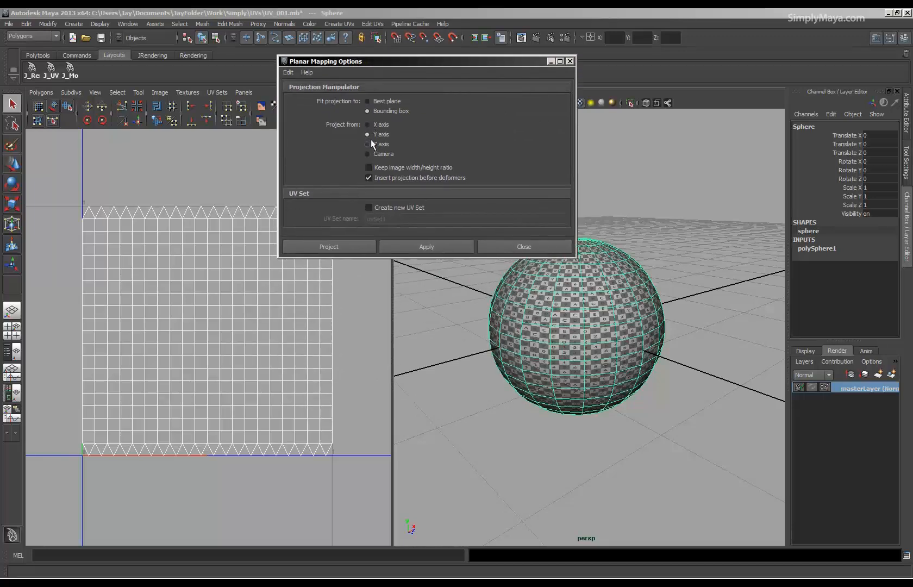
left_click_drag(578, 302, 532, 369, "alt")
middle_click_drag(531, 369, 563, 383, "alt")
left_click_drag(563, 383, 625, 350, "alt")
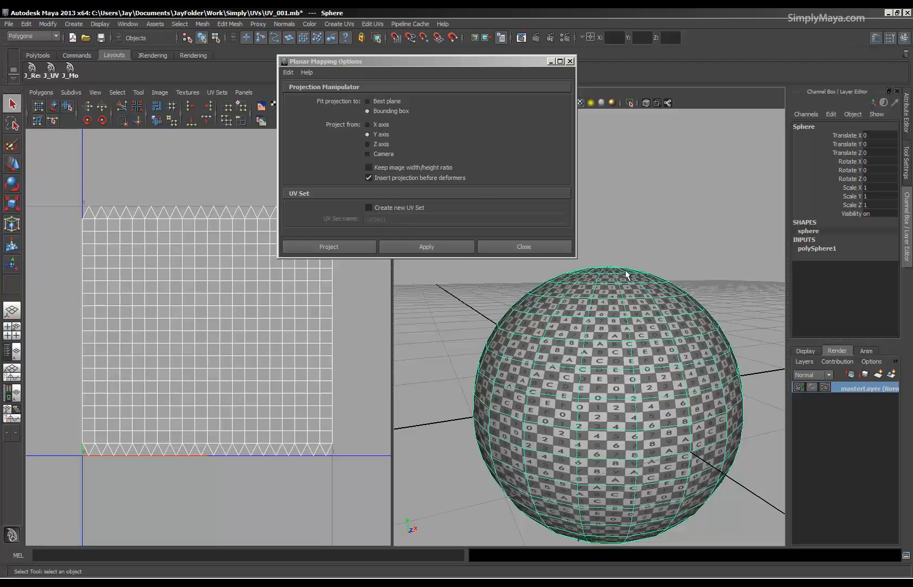
middle_click_drag(624, 240, 614, 185, "alt")
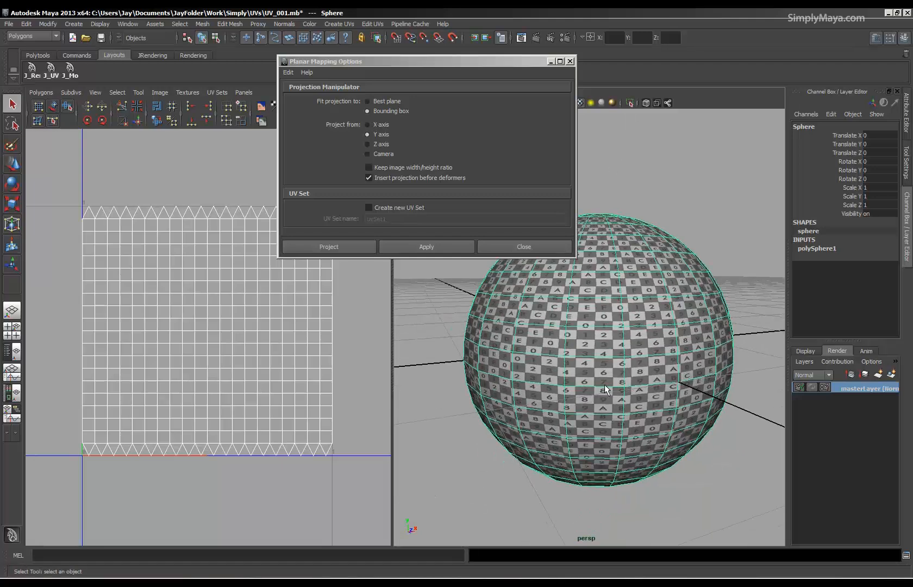
left_click(411, 247)
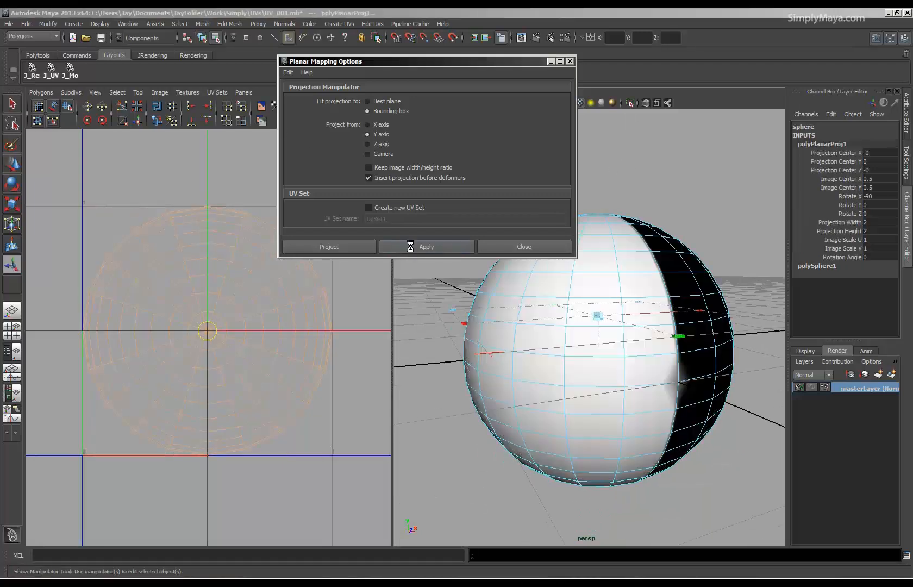
left_click_drag(657, 337, 496, 355, "alt")
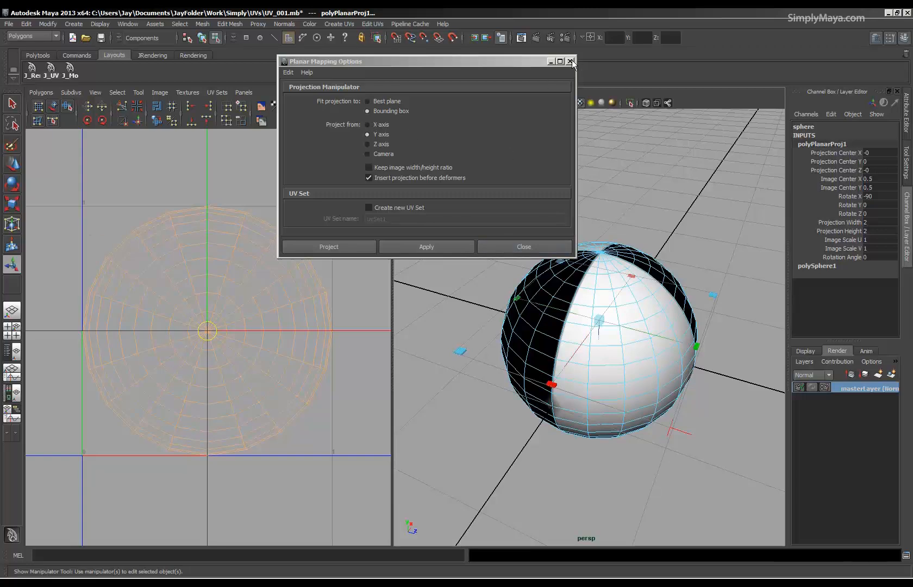
left_click(525, 248)
mouse_move(524, 289)
left_mouse_down("alt")
mouse_move(602, 427)
mouse_move(550, 389)
mouse_move(446, 396)
mouse_move(532, 377)
mouse_move(469, 364)
mouse_move(707, 375)
mouse_move(642, 367)
left_mouse_up("alt")
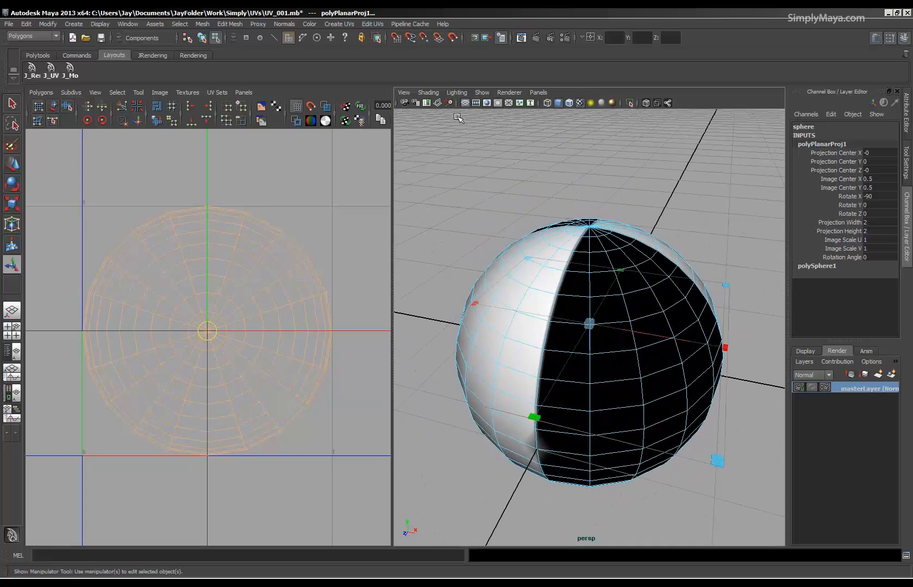
Toggle Assign Shader to Each Projection for UV creation, return the sphere to object mode, and reassign the lambert2 checker material to it.
left_click(339, 24)
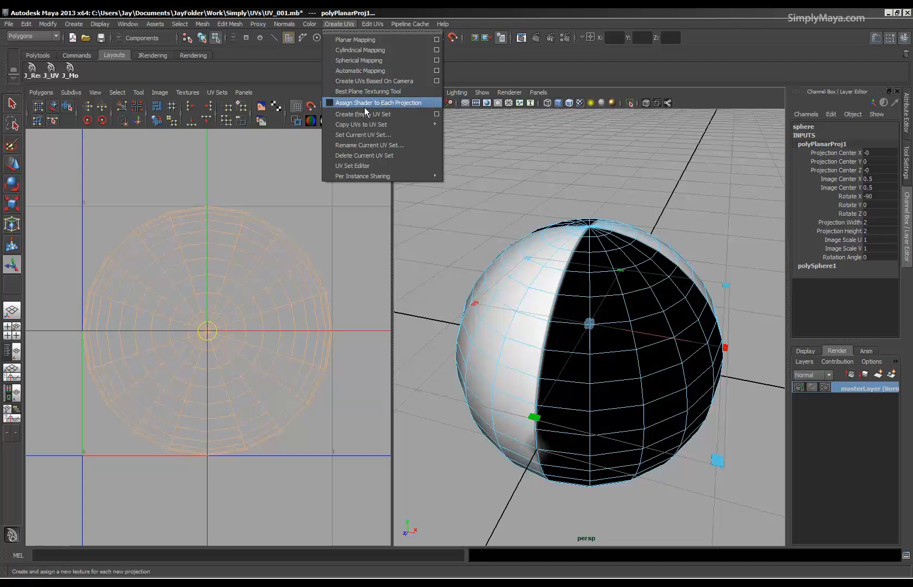
left_click(392, 105)
left_click_drag(597, 272, 542, 380, "alt")
left_click_drag(689, 353, 517, 401, "alt")
key("F11")
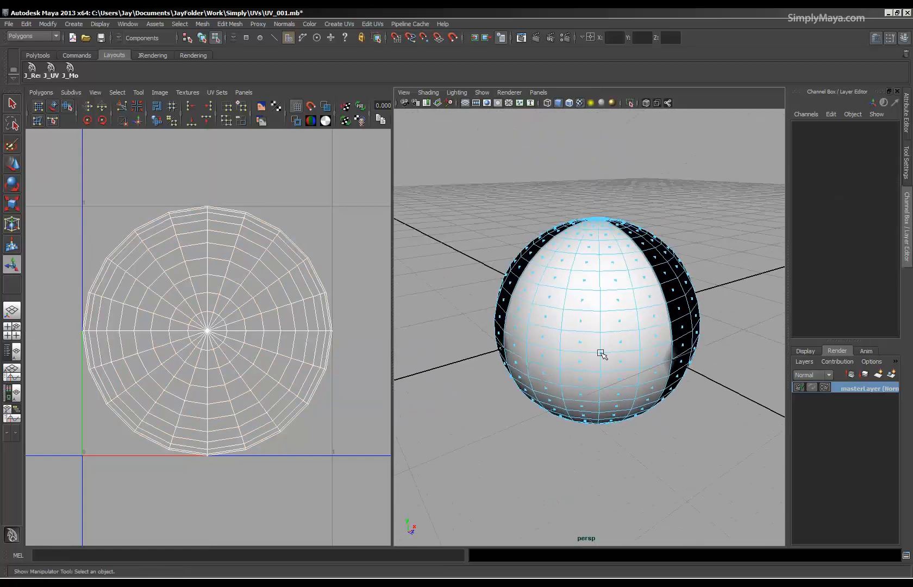
key("F8")
right_click_drag(607, 330, 683, 531)
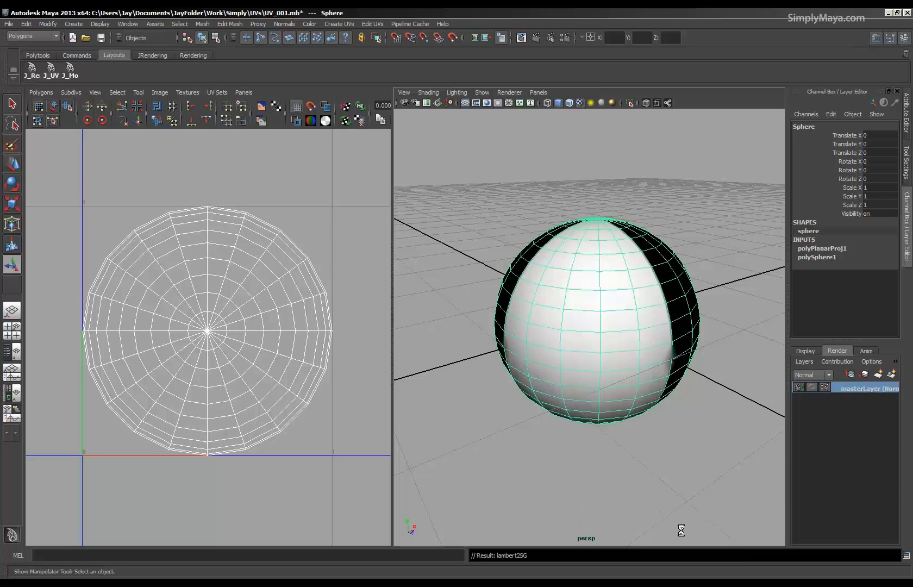
Examine the planar-mapped checker texture on the sphere's poles and sides for stretching.
scroll(652, 420, "up", 4)
left_click_drag(652, 420, 623, 376, "alt")
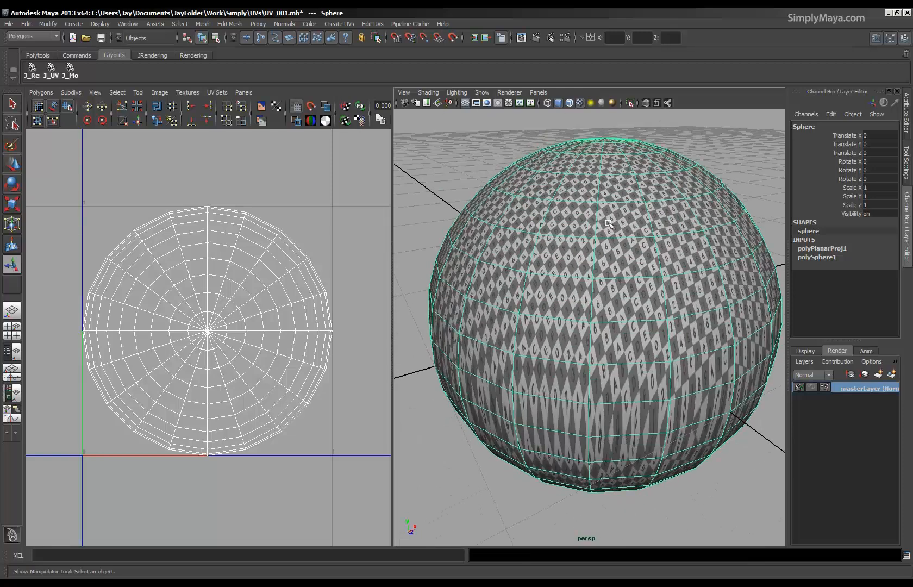
left_click_drag(604, 433, 599, 370, "alt")
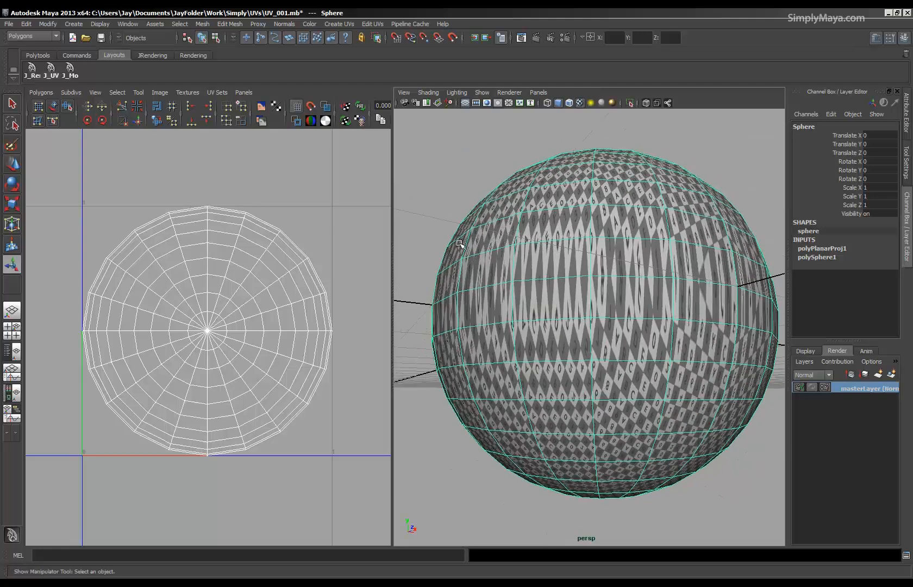
left_click_drag(670, 356, 654, 336, "alt")
left_click_drag(463, 369, 530, 379, "alt")
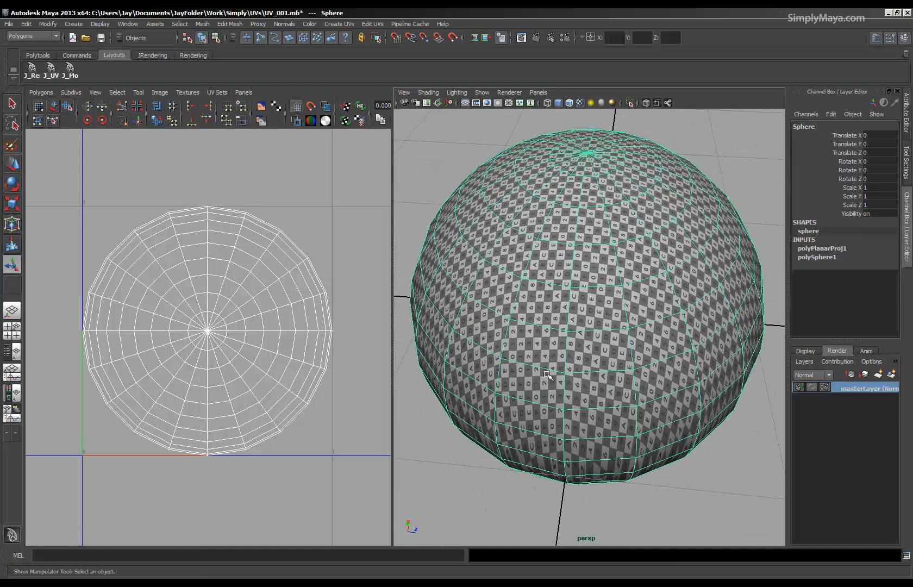
right_click_drag(630, 368, 549, 367, "alt")
left_click_drag(549, 366, 595, 321, "alt")
Switch to edge selection and select the horizontal edge loop near the top of the sphere.
right_click_drag(589, 300, 588, 275)
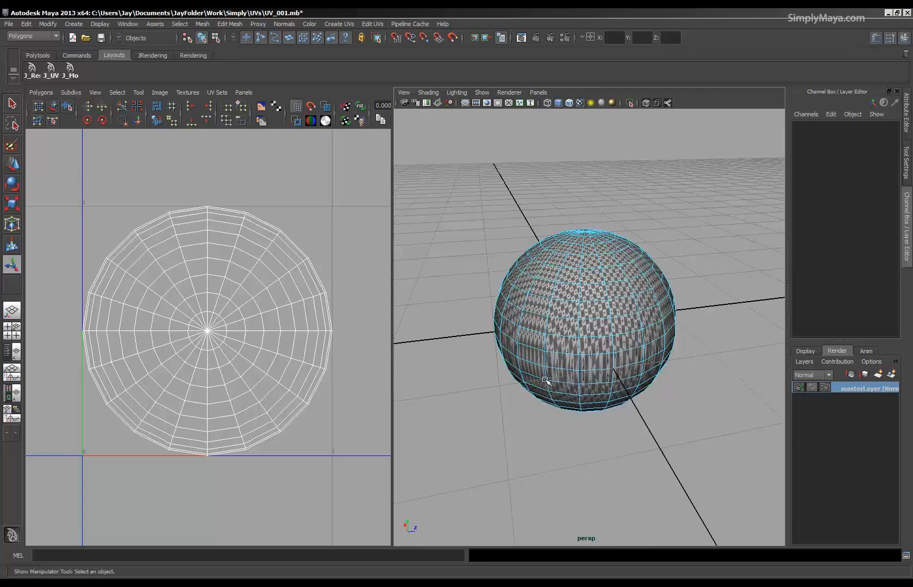
scroll(595, 277, "up", 5)
left_click_drag(587, 343, 590, 367, "alt")
double_click(543, 305)
left_click(596, 382, "shift")
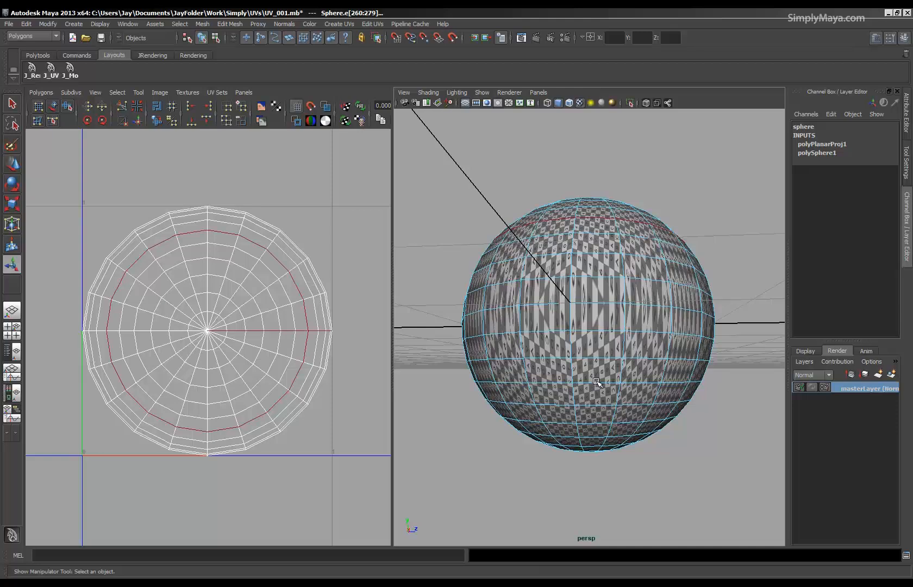
key("ctrl+z")
double_click(599, 383)
left_click_drag(600, 383, 626, 402, "alt")
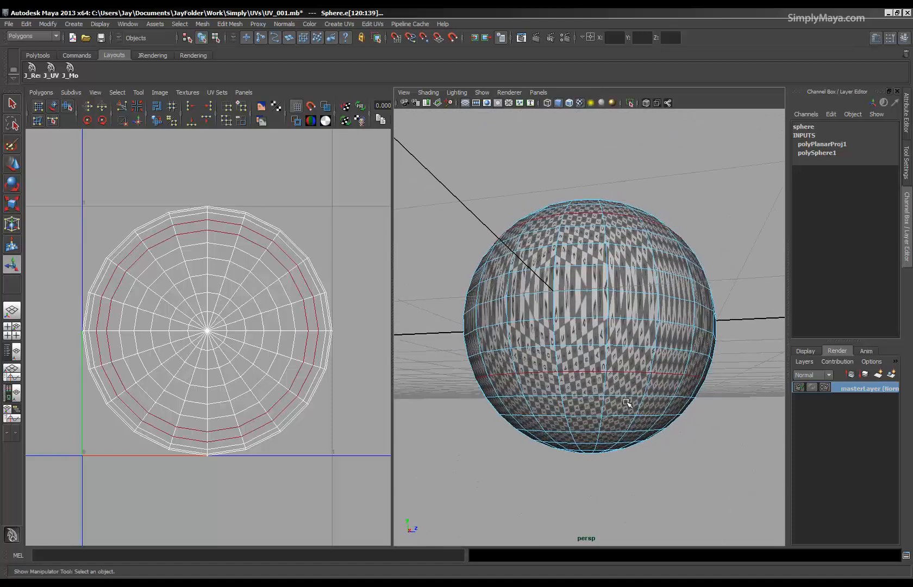
double_click(627, 370, "ctrl")
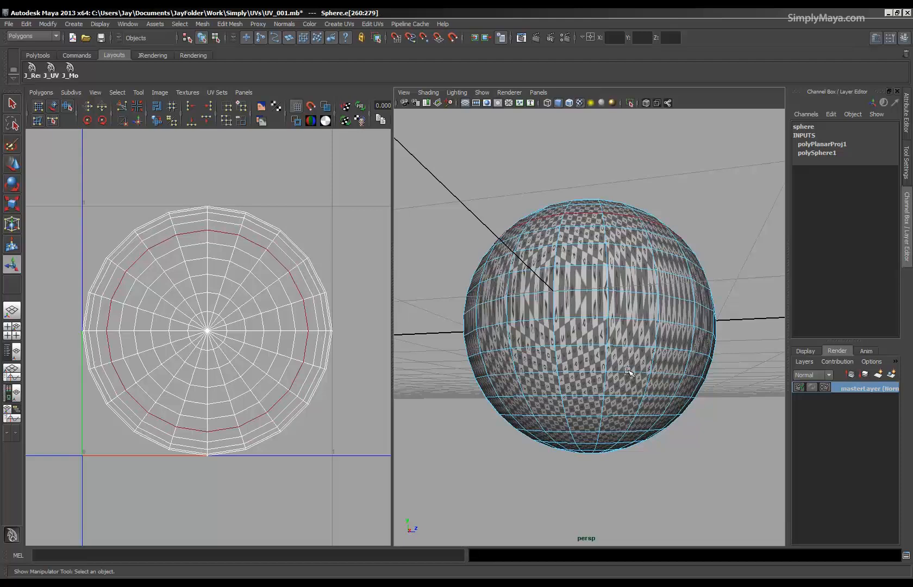
double_click(625, 346, "shift")
double_click(625, 346, "ctrl")
Add the matching edge loop near the sphere's bottom to the selection and cut the UV edges along both loops.
left_click_drag(625, 372, 622, 342, "alt")
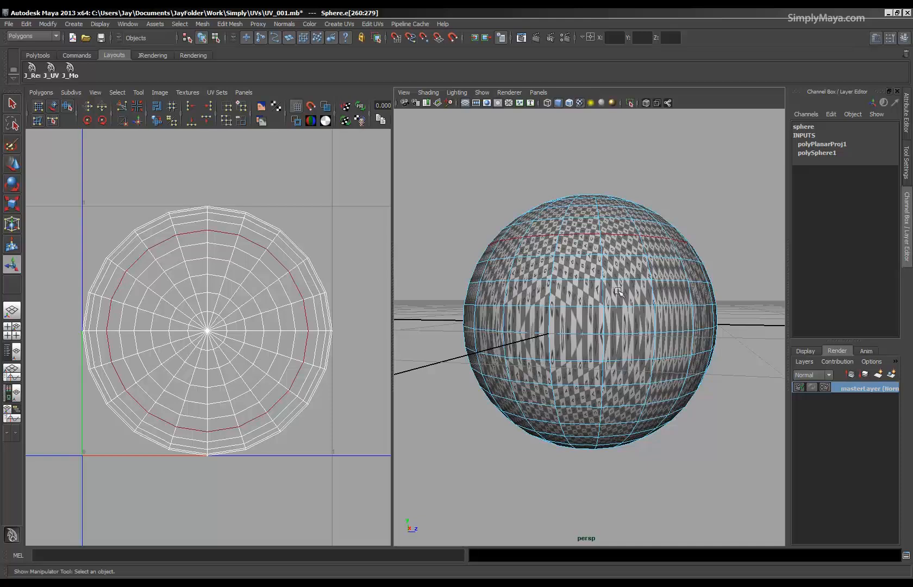
left_click_drag(618, 297, 598, 390, "alt")
double_click(609, 402)
left_click(39, 92)
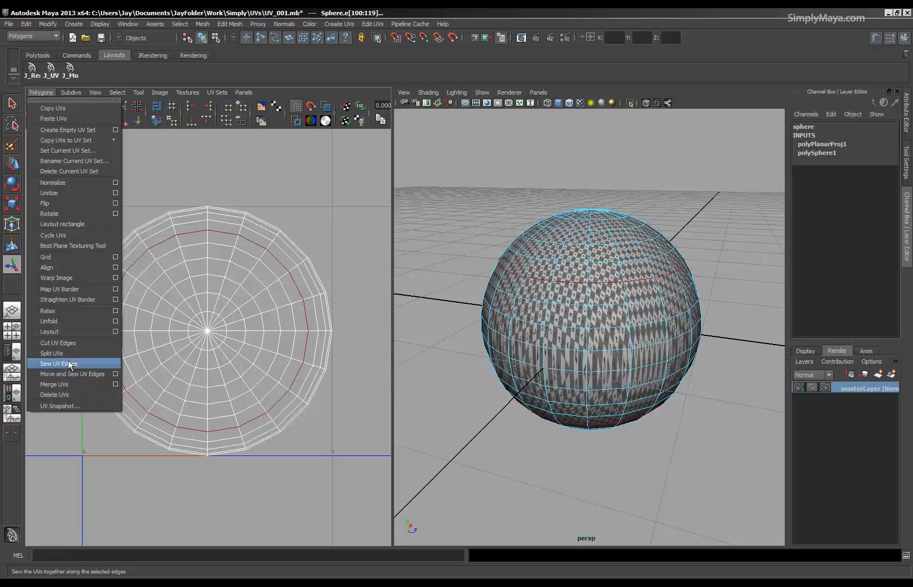
left_click(65, 343)
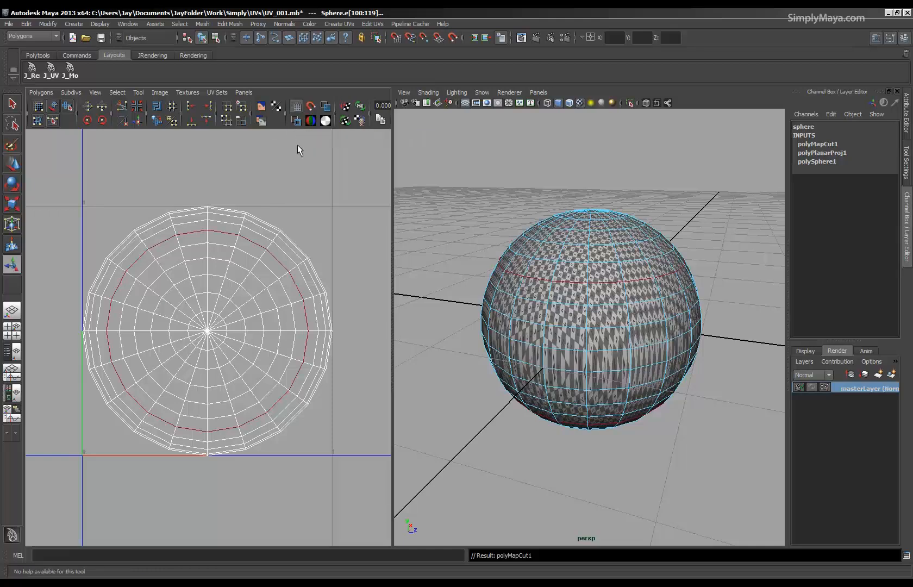
Display the thick texture borders and select the UV shells of both sphere caps, starting from the centre pole UVs.
left_click(297, 121)
right_click_drag(248, 382, 242, 332, "alt")
left_click(211, 332)
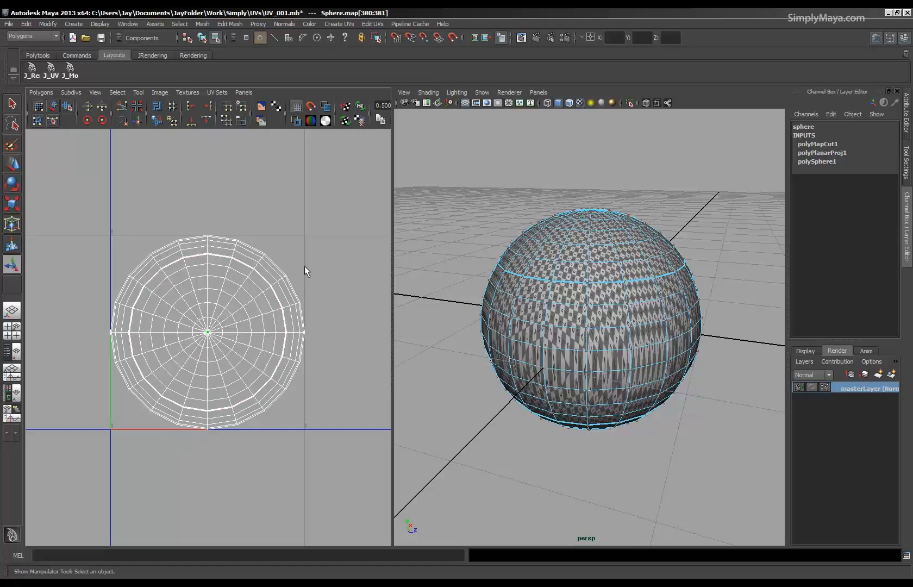
right_click_drag(304, 255, 333, 244, "ctrl")
mouse_move(583, 298)
left_mouse_down("alt")
mouse_move(599, 325)
mouse_move(598, 293)
mouse_move(604, 311)
mouse_move(595, 293)
mouse_move(584, 309)
mouse_move(576, 293)
mouse_move(565, 314)
mouse_move(569, 298)
left_mouse_up("alt")
Move both overlapping cap UV shells out of the middle ring to the empty area beside the 0-1 UV space.
key("w")
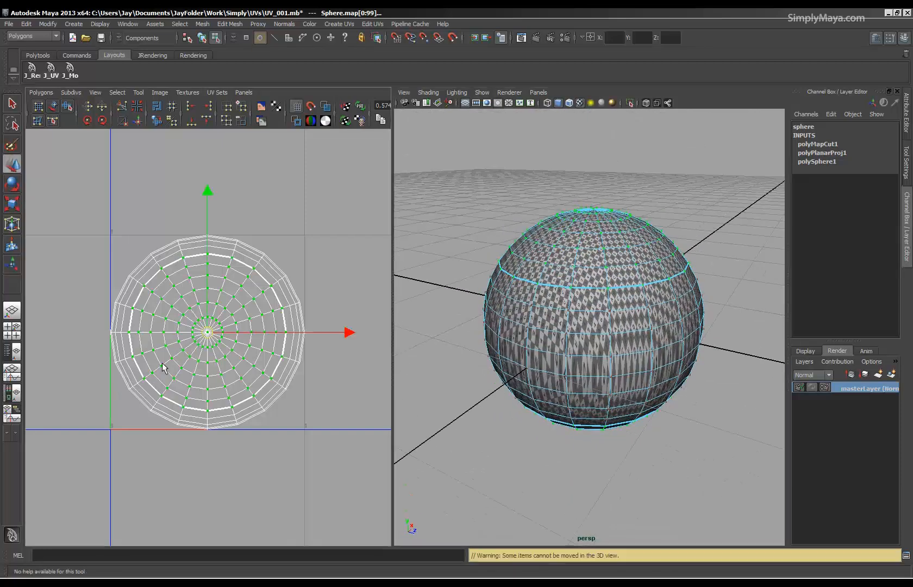
right_click_drag(209, 337, 134, 351, "alt")
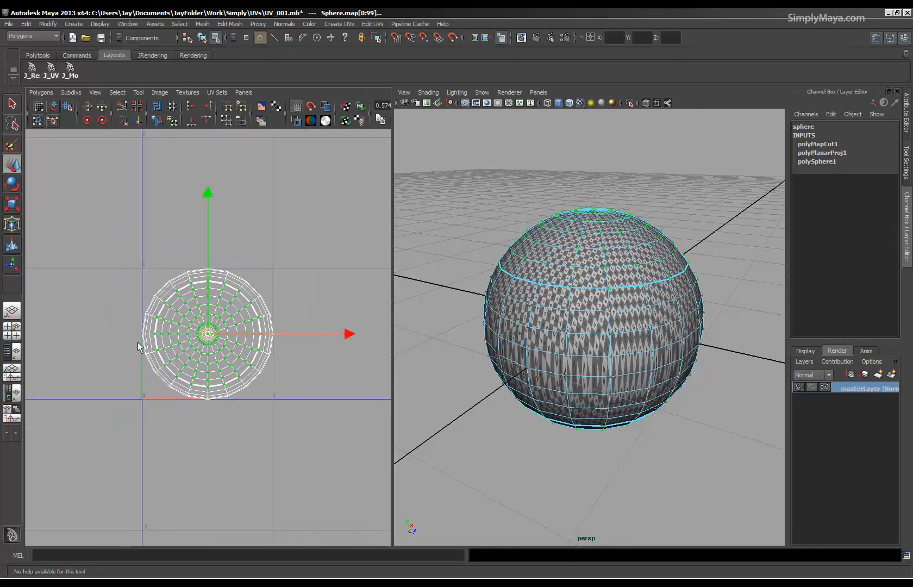
middle_click_drag(194, 365, 262, 395, "alt")
left_click_drag(273, 373, 144, 358)
Select the bottom cap's UV shell from its pole and move it directly below the top cap's shell.
mouse_move(576, 380)
left_mouse_down("alt")
mouse_move(590, 391)
mouse_move(582, 363)
left_mouse_up("alt")
left_click(595, 422)
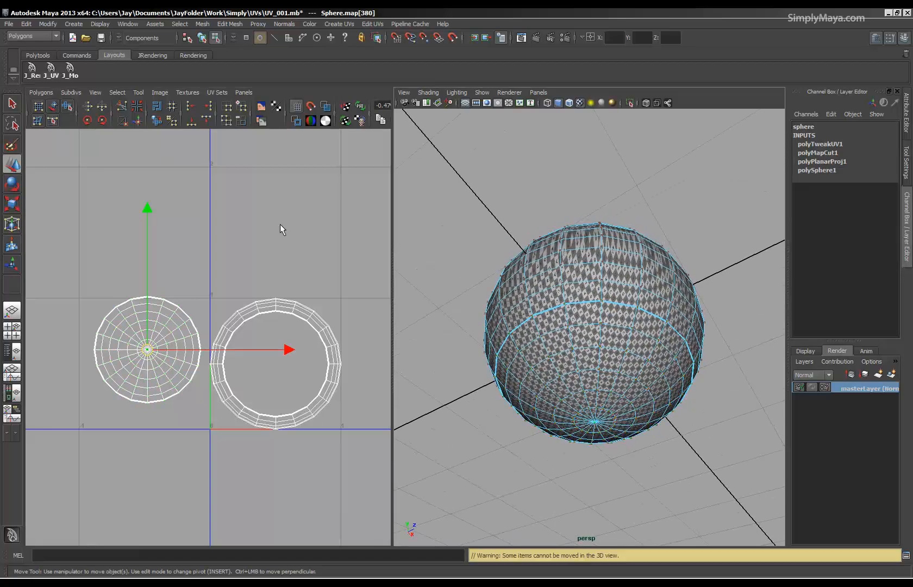
right_click_drag(235, 227, 289, 214, "ctrl")
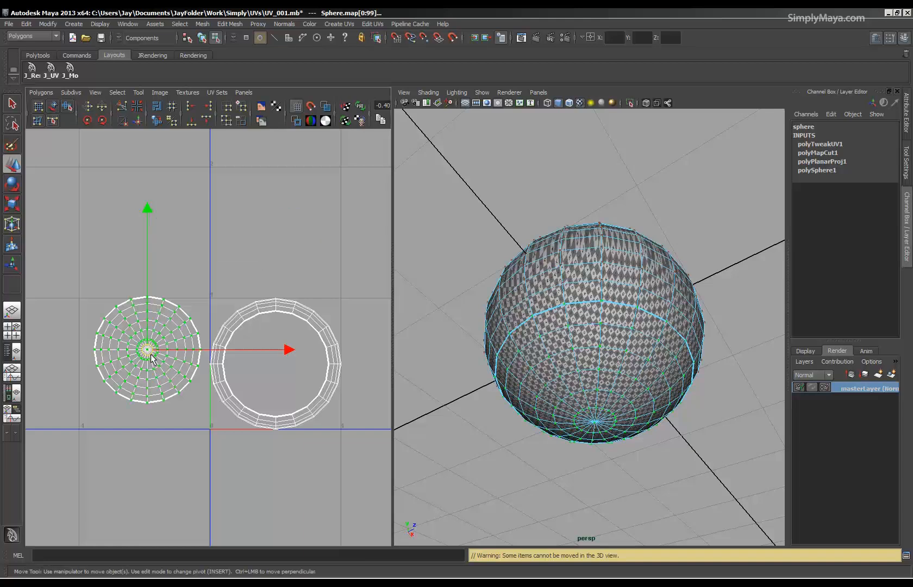
left_click_drag(145, 327, 134, 439)
Select both cap UV shells and move them together farther from the ring, up and to its left.
left_click_drag(536, 369, 531, 402, "alt")
middle_click_drag(260, 416, 258, 330, "alt")
left_click_drag(76, 197, 202, 470)
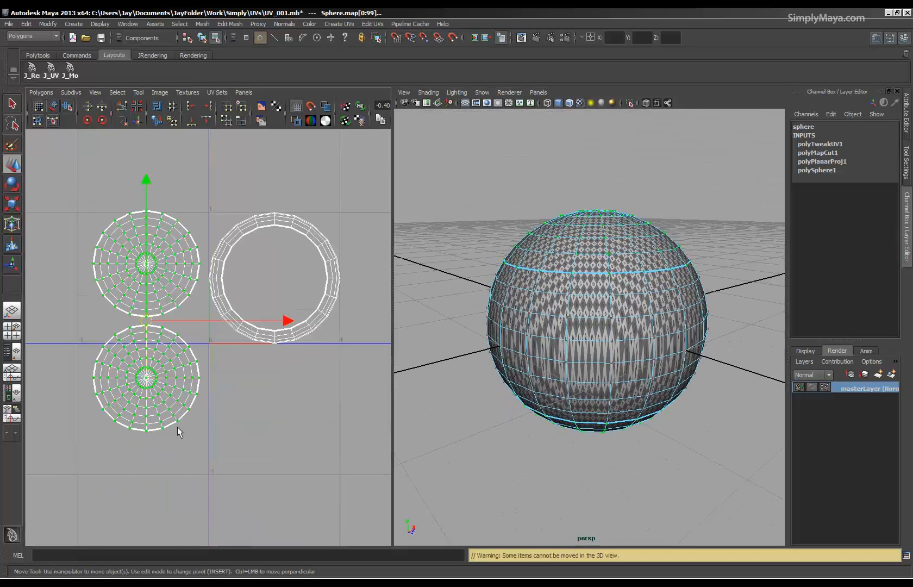
left_click_drag(145, 321, 117, 268)
Compare the checker texture on the sphere's caps with the texture on the middle band from several angles.
left_click_drag(652, 328, 592, 345, "alt")
right_click_drag(565, 356, 633, 370, "alt")
left_click_drag(567, 370, 539, 374, "alt")
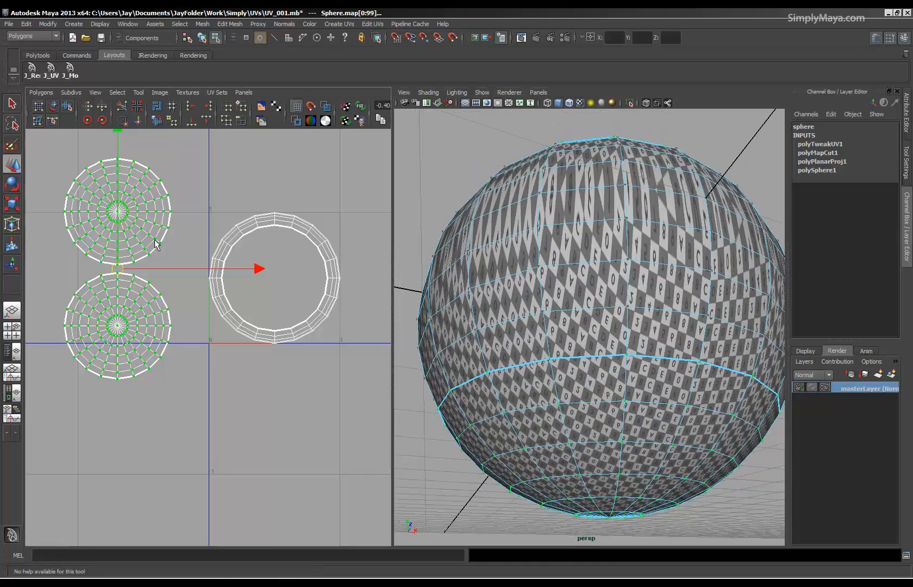
middle_click_drag(275, 294, 290, 351, "alt")
left_click_drag(496, 315, 627, 195, "alt")
right_click_drag(634, 326, 550, 327, "alt")
left_click_drag(594, 352, 599, 328, "alt")
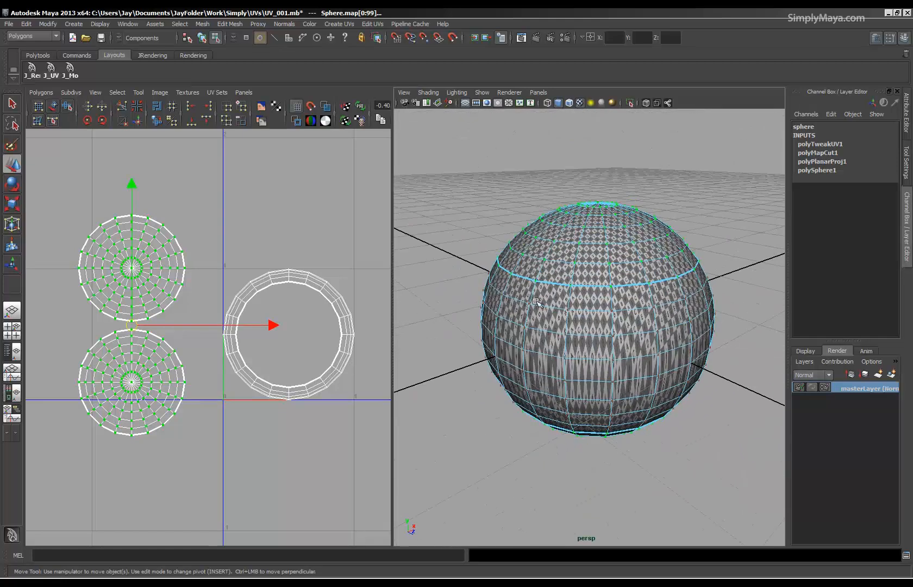
left_click_drag(577, 387, 570, 285, "alt")
right_click_drag(526, 340, 649, 339, "alt")
left_click_drag(647, 338, 373, 326, "alt")
right_click_drag(550, 329, 443, 316, "alt")
left_click_drag(581, 285, 584, 383, "alt")
right_click_drag(576, 375, 611, 374, "alt")
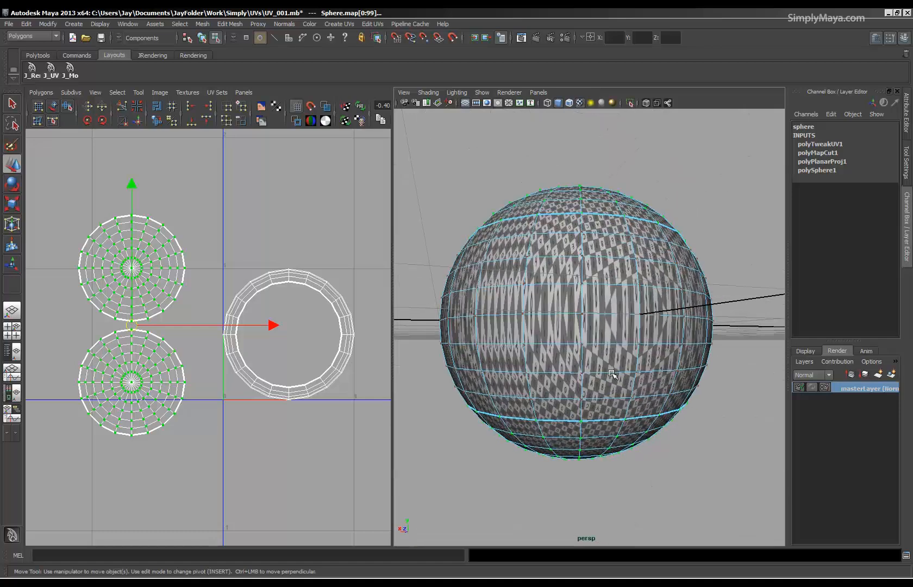
Turn on shaded UV display and widen the UV editor so all three shells can be inspected.
left_click(325, 106)
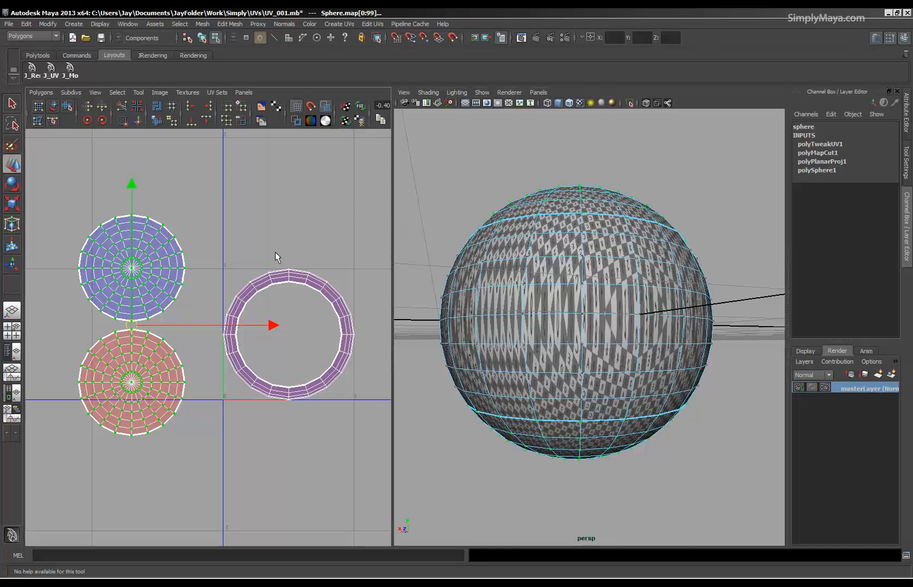
right_click_drag(179, 396, 247, 399, "alt")
mouse_move(159, 410)
middle_mouse_down("alt")
mouse_move(176, 401)
mouse_move(163, 393)
middle_mouse_up("alt")
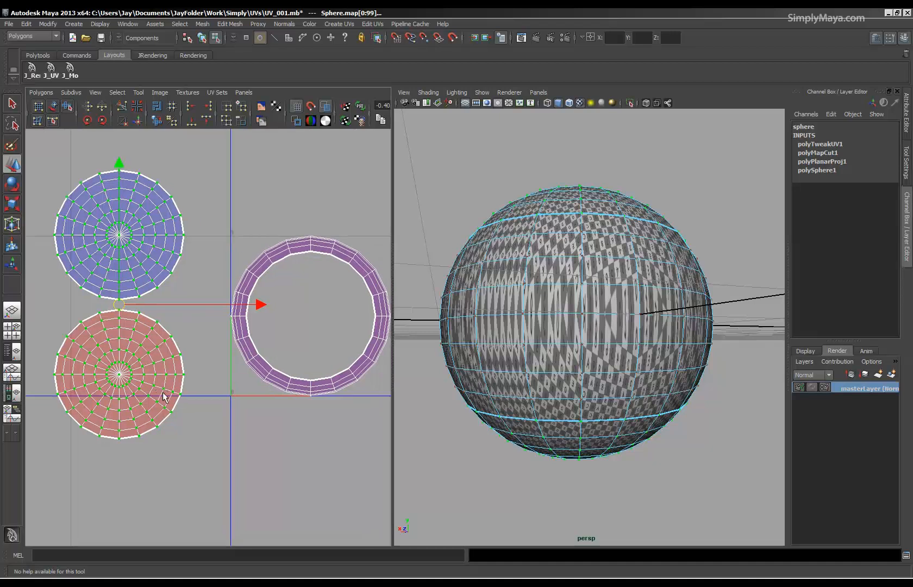
left_click_drag(392, 395, 520, 396)
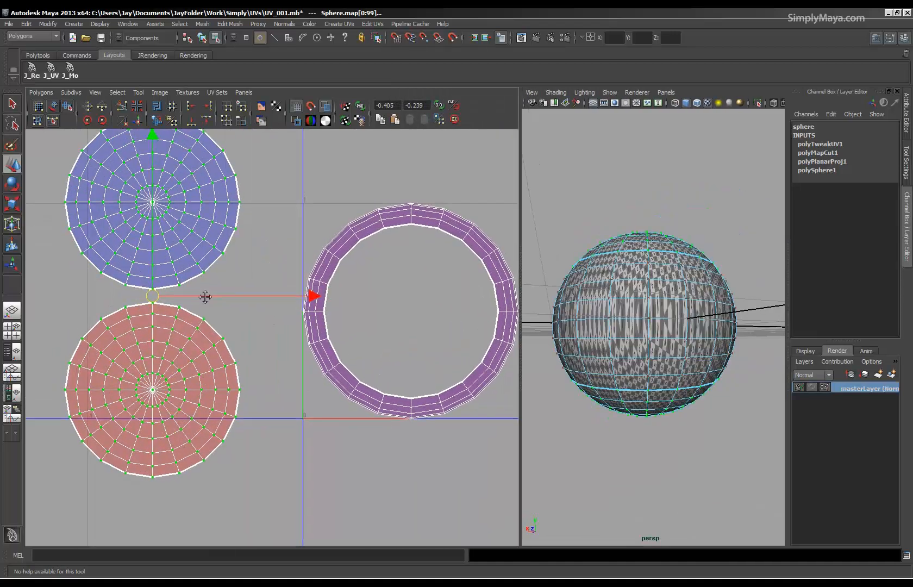
right_click_drag(276, 333, 211, 332, "alt")
middle_click_drag(283, 400, 267, 386, "alt")
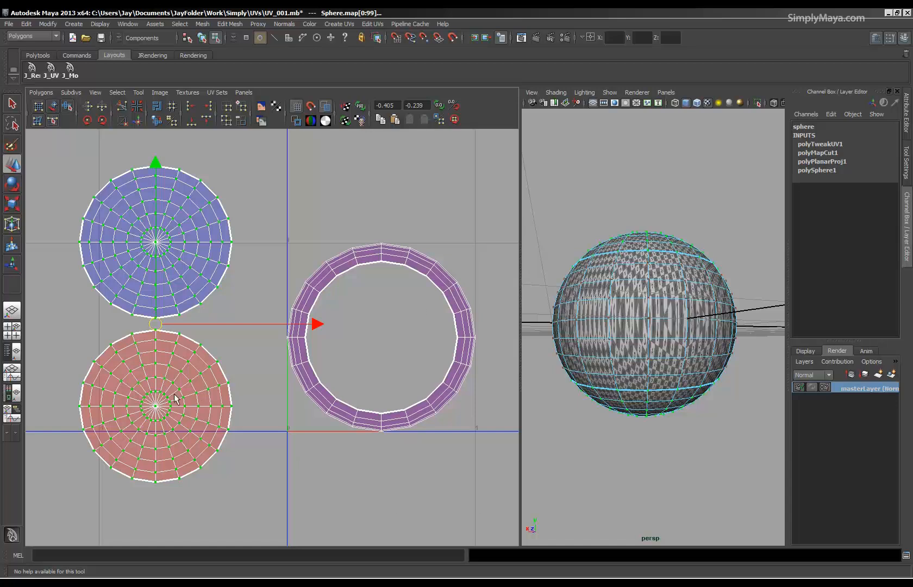
mouse_move(211, 397)
right_mouse_down("alt")
mouse_move(181, 387)
mouse_move(199, 390)
right_mouse_up("alt")
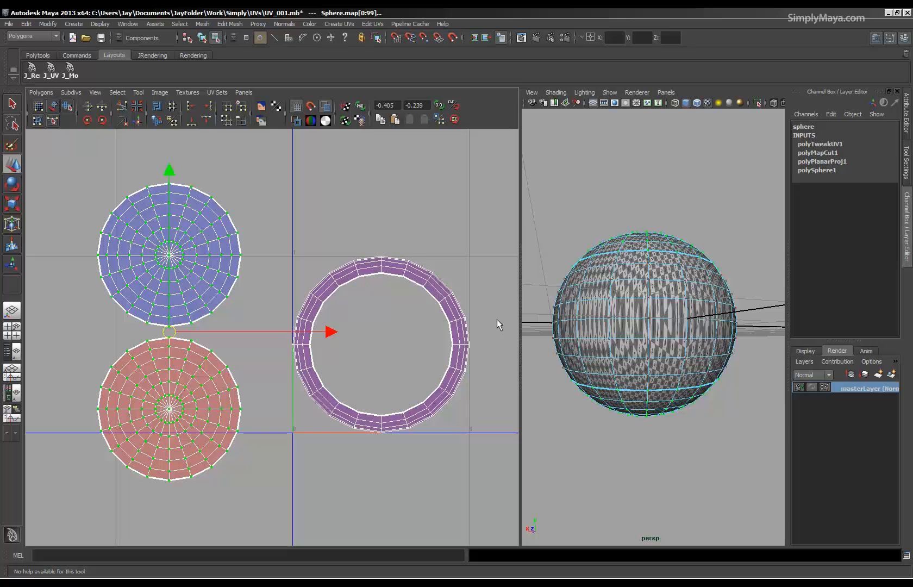
Flip the red bottom cap's UV shell in the V direction, and reselect both cap shells.
left_click(94, 523)
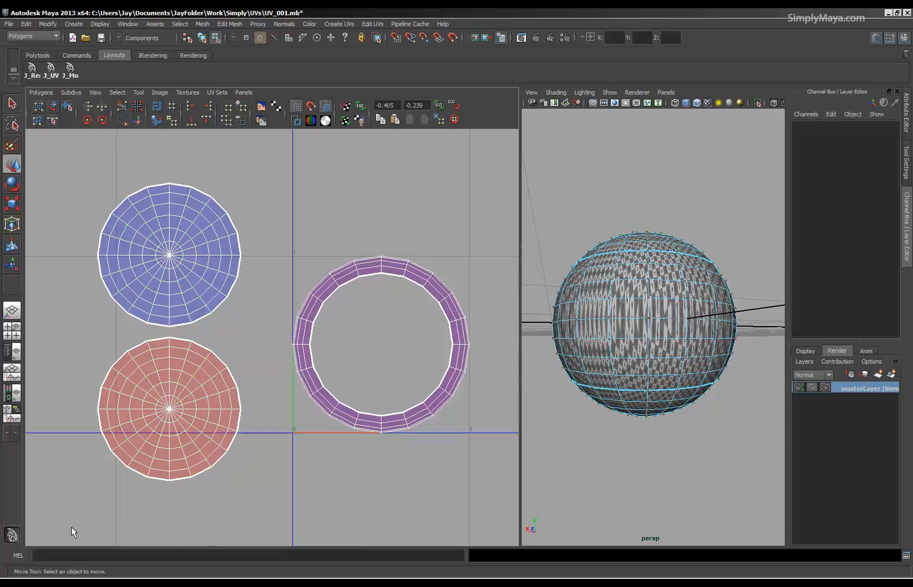
left_click_drag(72, 527, 251, 465)
left_click_drag(278, 332, 279, 331)
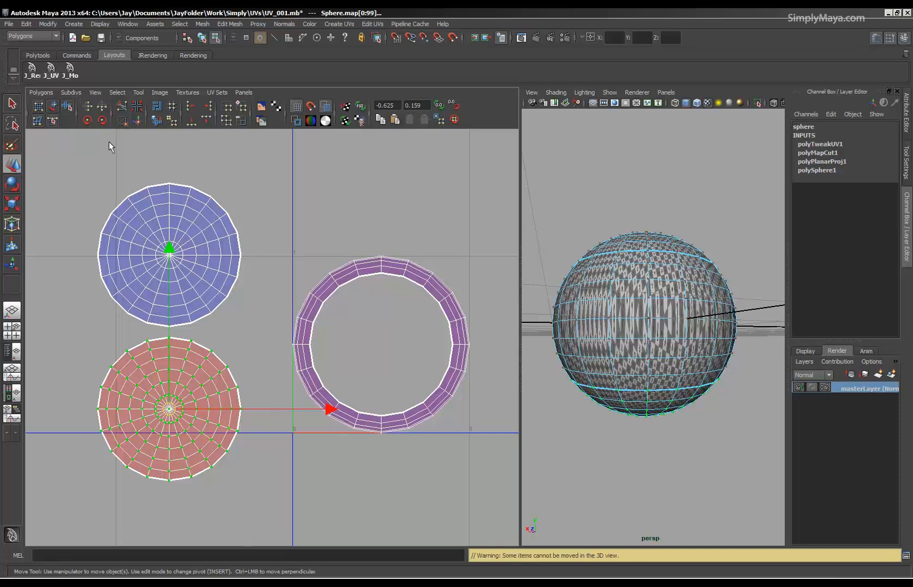
left_click(103, 107)
right_click_drag(228, 457, 306, 426, "alt")
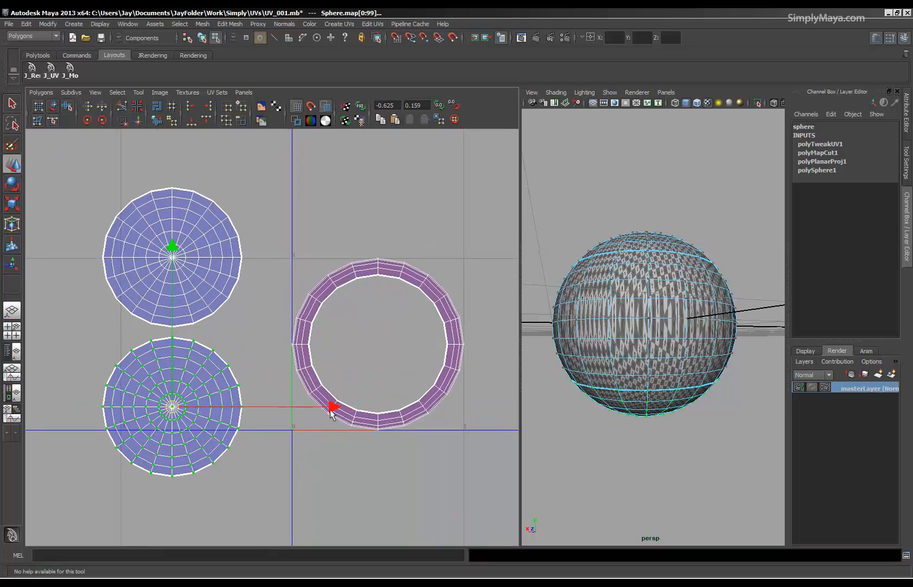
left_click_drag(267, 523, 267, 519, "shift")
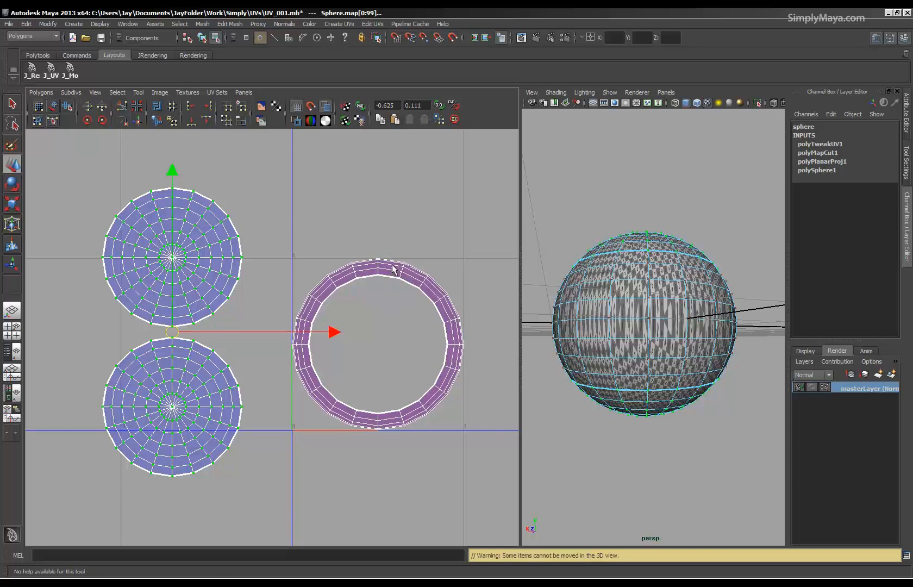
Switch to face selection in the UV editor and select all faces of the purple ring shell.
right_click_drag(666, 313, 635, 315, "alt")
left_click_drag(636, 315, 630, 356, "alt")
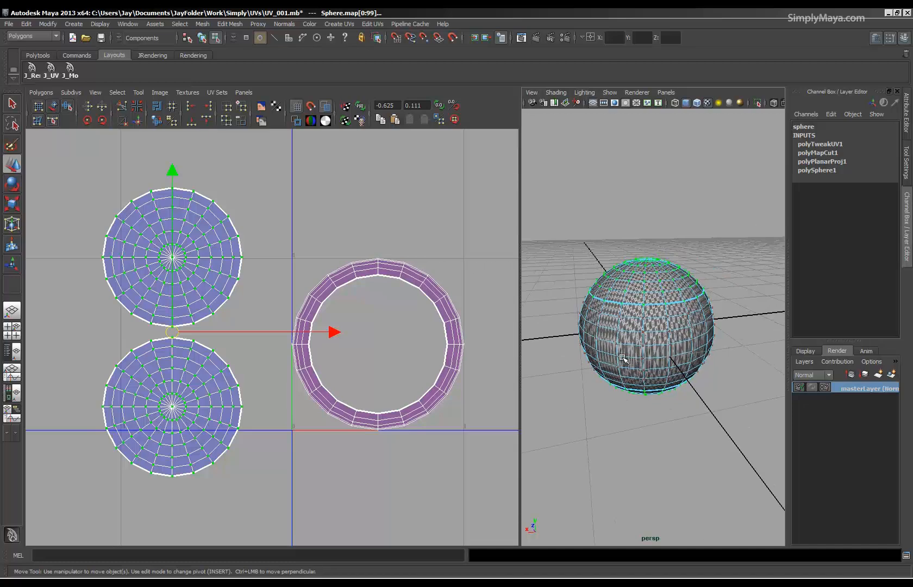
scroll(630, 357, "up", 2)
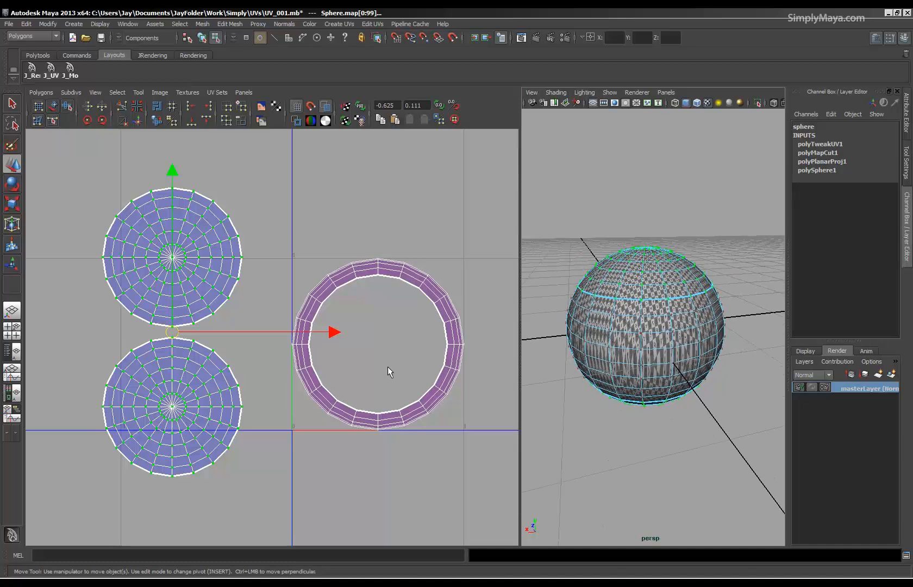
right_click(379, 272)
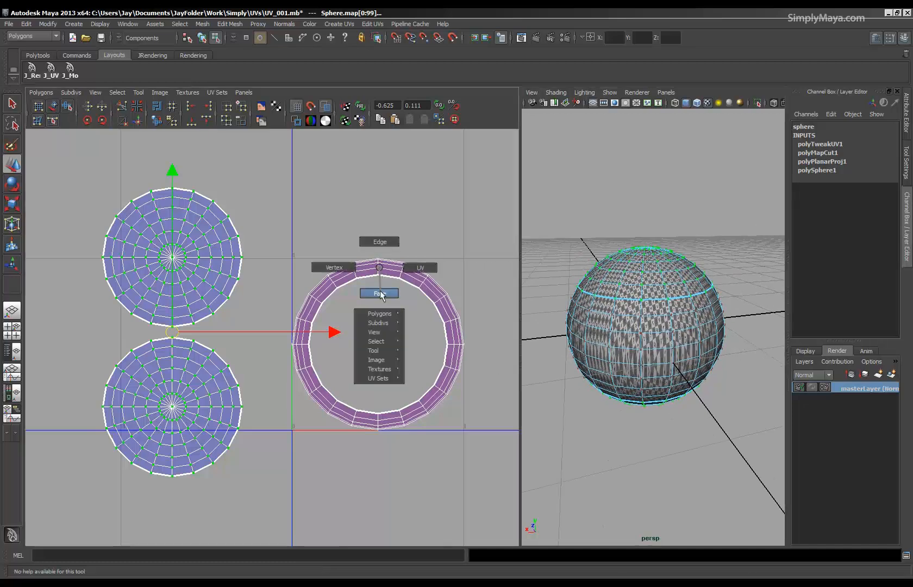
left_click(380, 293)
left_click_drag(471, 454, 473, 455)
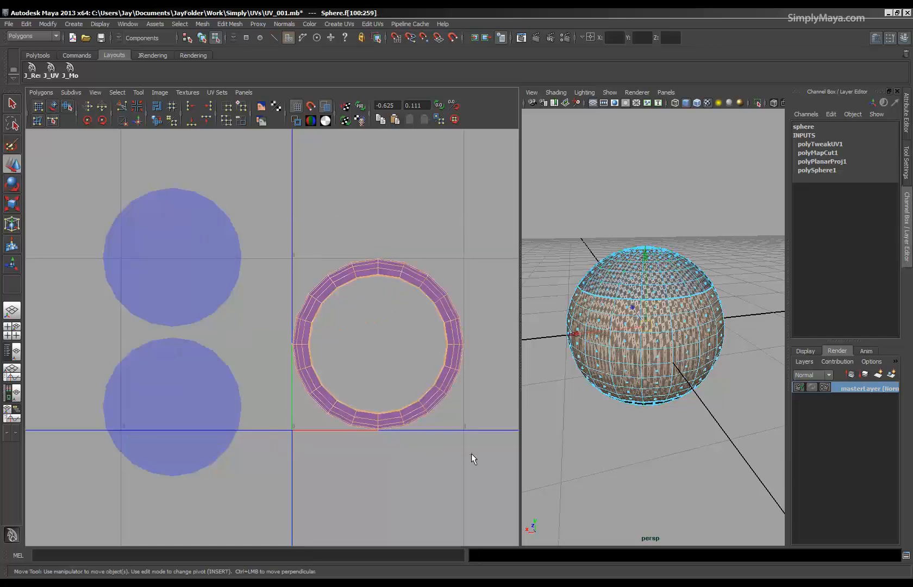
Widen the perspective view and apply a cylindrical mapping to the sphere's selected middle band faces.
left_click_drag(571, 380, 565, 353, "alt")
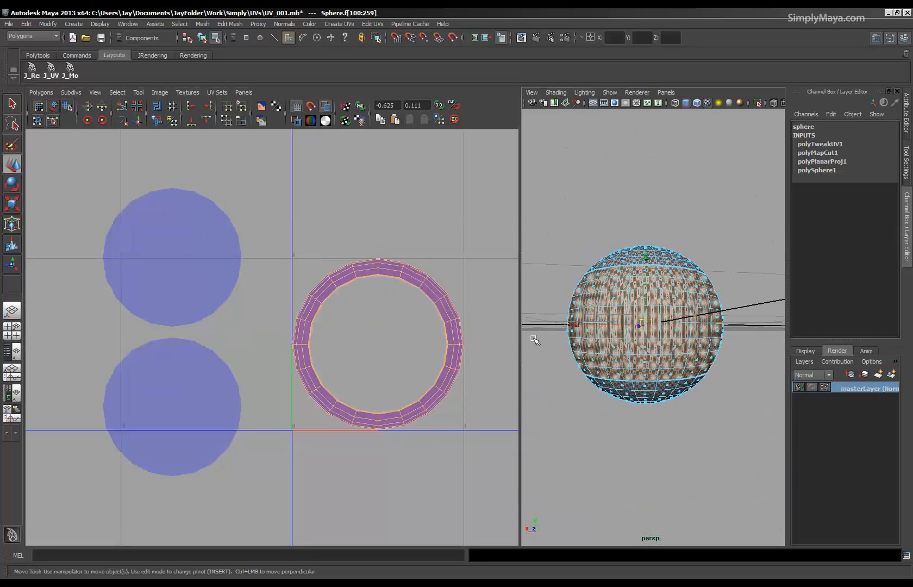
left_click_drag(520, 331, 411, 331)
left_click_drag(589, 357, 459, 371, "alt")
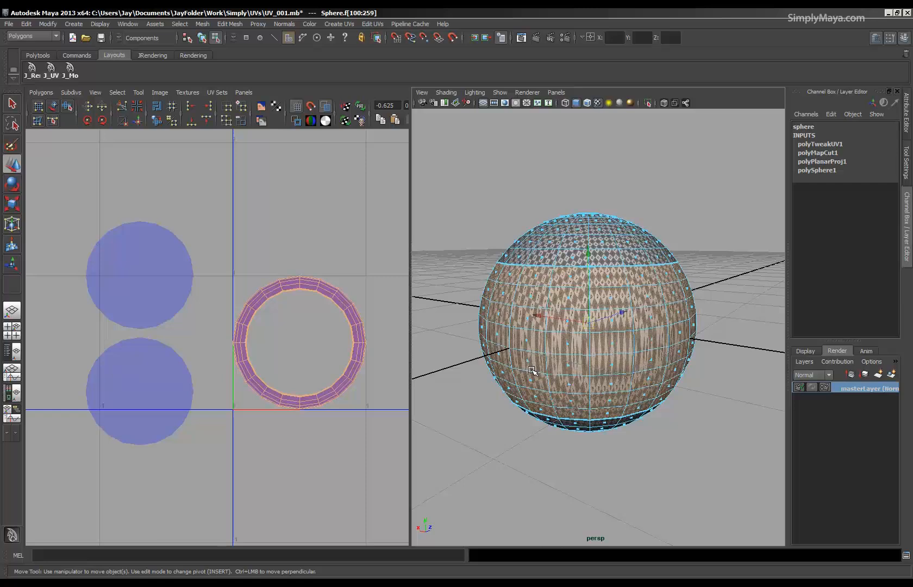
left_click(335, 24)
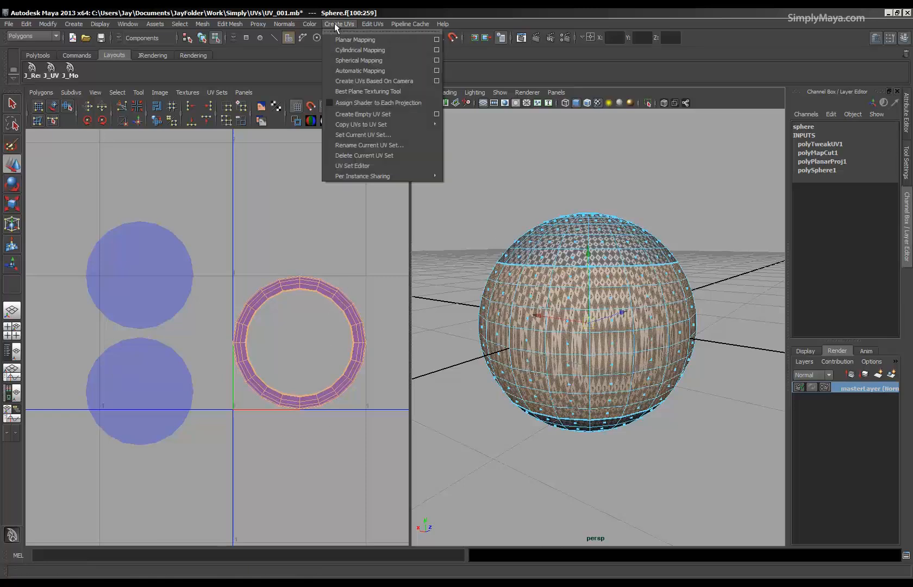
left_click(346, 50)
left_click_drag(625, 326, 614, 396, "alt")
right_click_drag(357, 365, 302, 401, "alt")
middle_click_drag(302, 418, 236, 385, "alt")
right_click_drag(238, 386, 330, 386, "alt")
middle_click_drag(271, 386, 297, 384, "alt")
right_click_drag(296, 384, 318, 383, "alt")
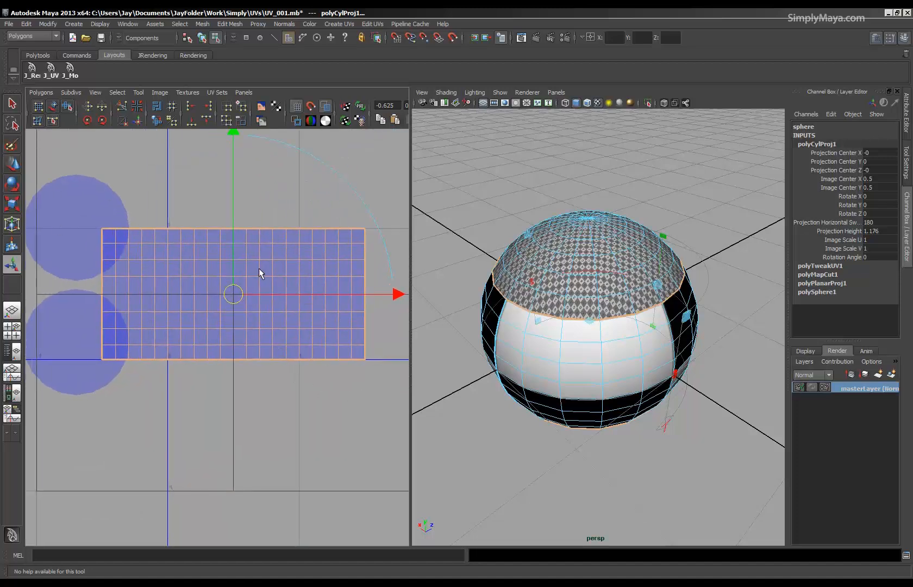
Extend the cylindrical projection's horizontal sweep to 360 degrees so it wraps all the way around the band.
left_click_drag(669, 376, 499, 357)
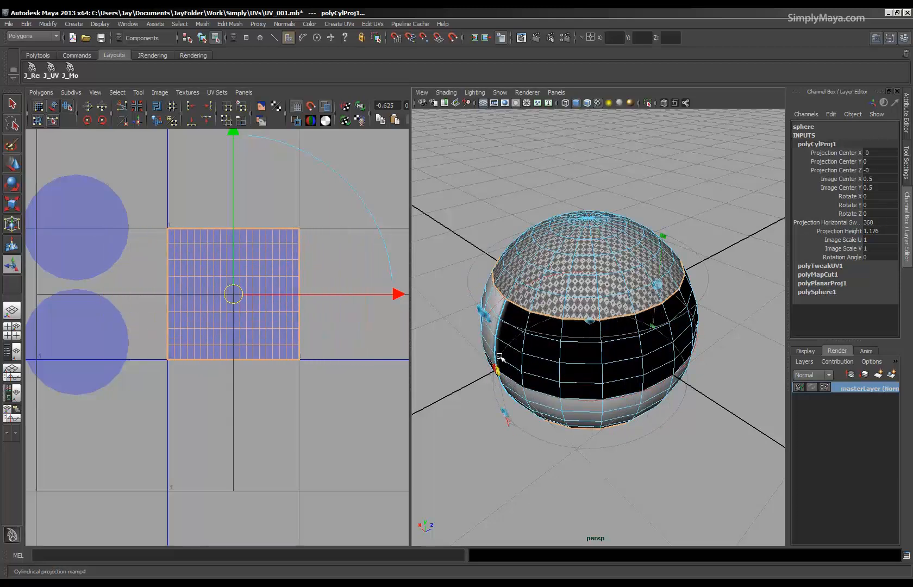
left_click_drag(575, 377, 594, 360, "alt")
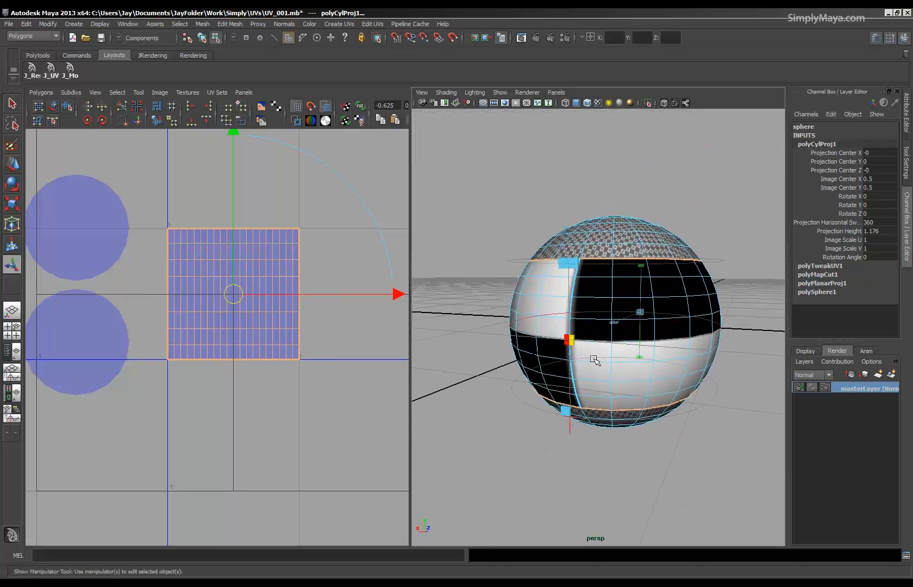
right_click_drag(593, 360, 642, 369, "alt")
left_click_drag(643, 371, 548, 383, "alt")
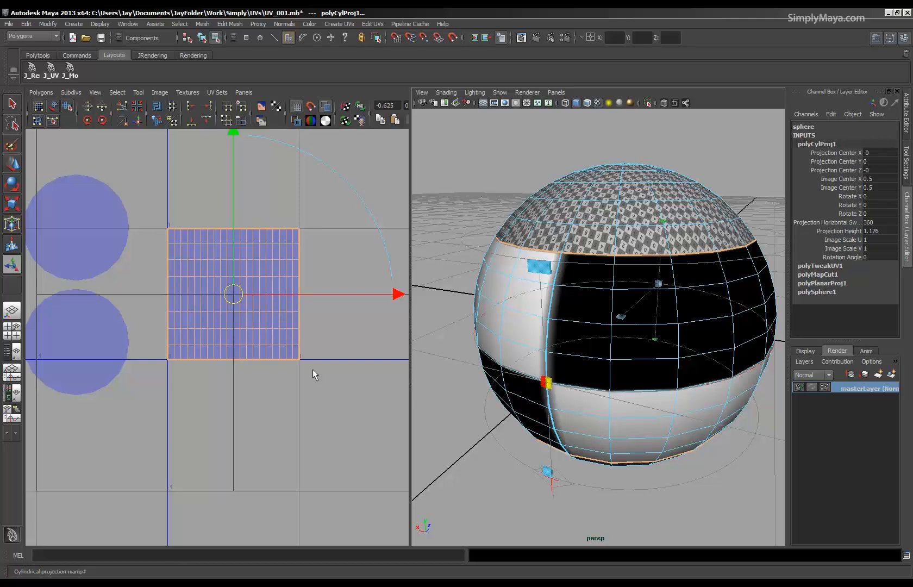
right_click_drag(184, 367, 228, 363, "alt")
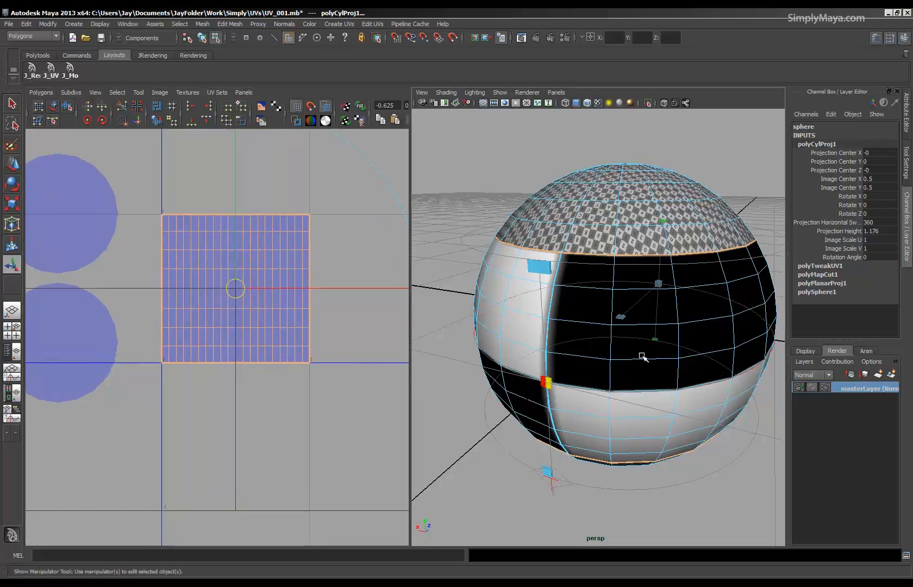
right_click_drag(630, 348, 584, 341, "alt")
left_click_drag(584, 340, 626, 353, "alt")
right_click_drag(601, 359, 653, 354, "alt")
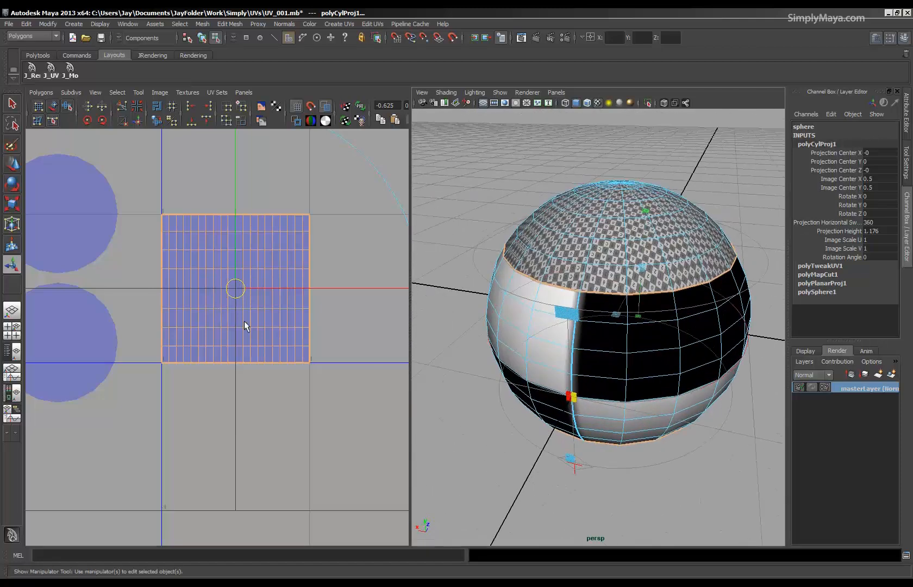
Leave the projection manipulator and reselect all faces of the band's square shell in the UV editor.
left_click(441, 428)
right_click_drag(238, 305, 238, 335)
left_click_drag(323, 191, 156, 417)
Examine the stretching of the checker texture across the sphere's middle band from several angles.
right_click_drag(569, 358, 649, 557)
left_click_drag(647, 457, 617, 409, "alt")
right_click_drag(588, 357, 693, 360, "alt")
left_click_drag(614, 161, 560, 188, "alt")
left_click_drag(535, 299, 672, 302, "alt")
right_click_drag(672, 301, 633, 296, "alt")
middle_click_drag(549, 326, 625, 327, "alt")
left_click_drag(620, 343, 681, 350, "alt")
middle_click_drag(682, 351, 645, 348, "alt")
right_click_drag(645, 349, 673, 346, "alt")
mouse_move(572, 278)
left_mouse_down("alt")
mouse_move(572, 299)
mouse_move(576, 272)
left_mouse_up("alt")
Select all UVs of the band's shell and scale them in V to about a quarter of their height.
right_click_drag(259, 315, 299, 316)
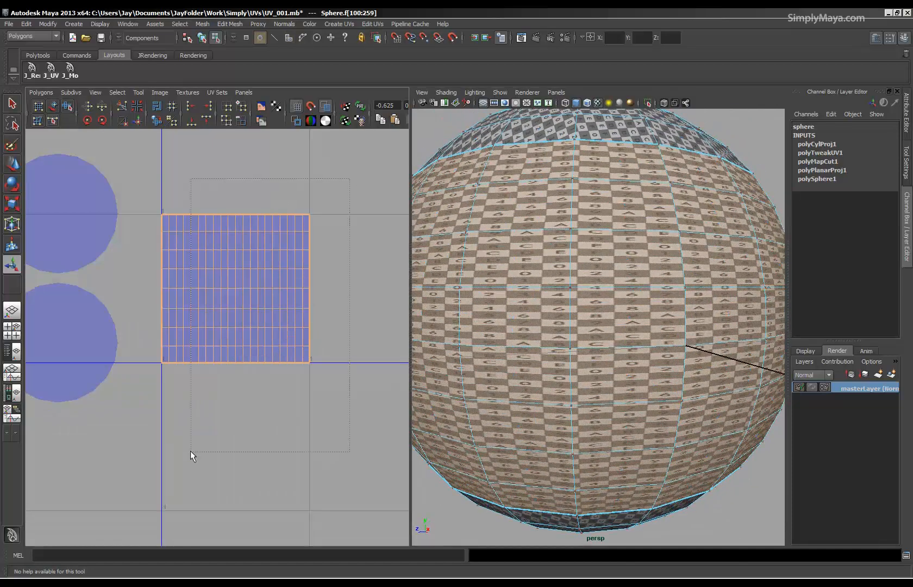
left_click_drag(148, 457, 149, 457)
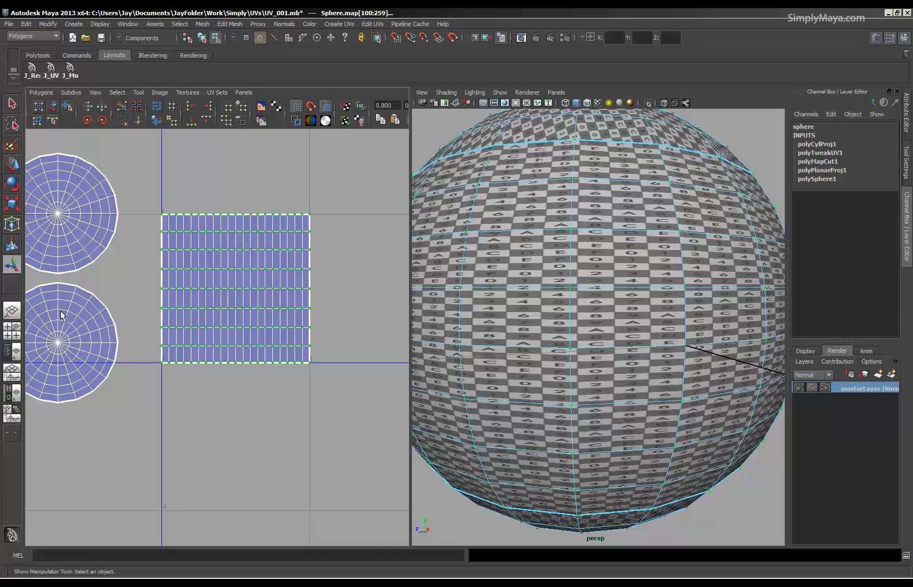
left_click(11, 205)
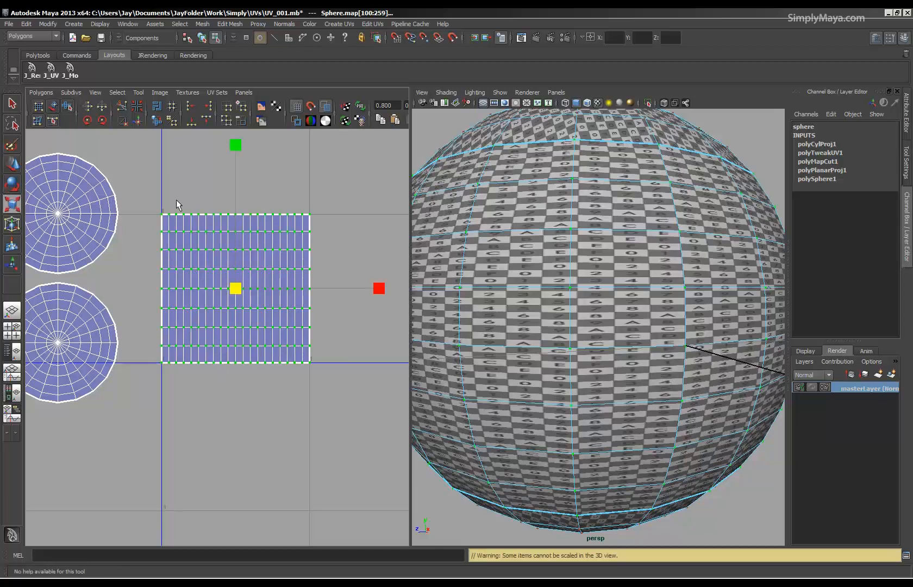
left_click_drag(238, 152, 239, 255)
right_click_drag(562, 302, 541, 304, "alt")
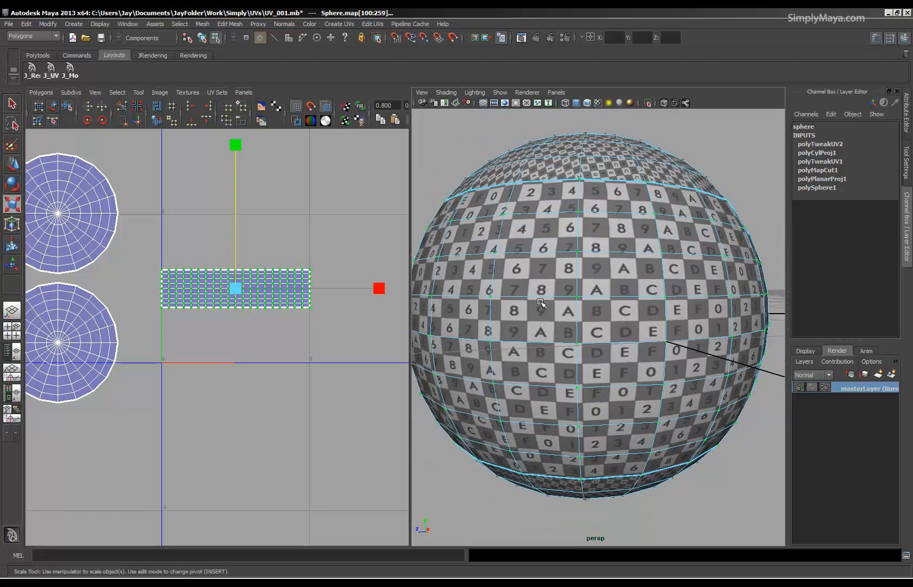
left_click_drag(541, 304, 592, 327, "alt")
right_click_drag(571, 317, 548, 316, "alt")
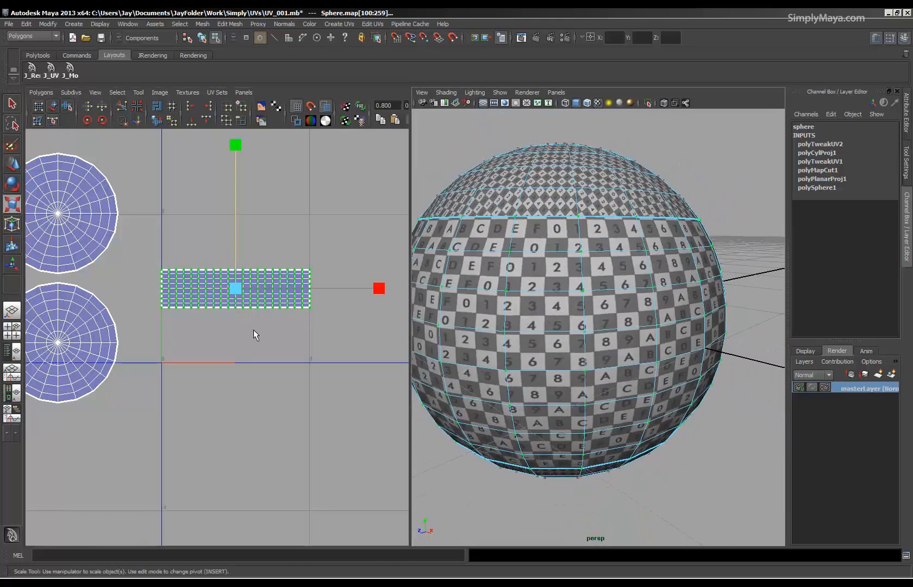
Fine-tune the band shell's V scale, squashing it slightly more until the checker tiles on the sphere look square.
left_click_drag(544, 323, 541, 310, "alt")
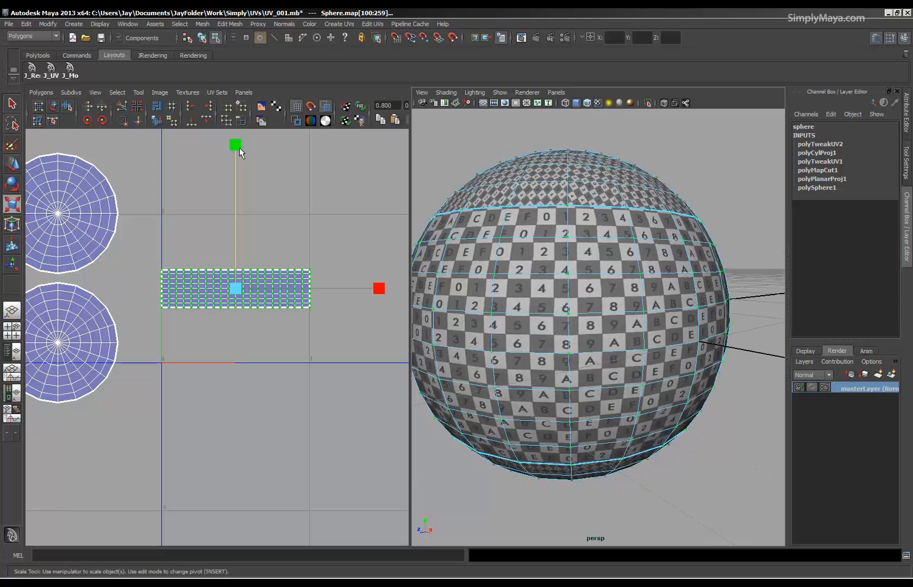
right_click_drag(606, 322, 558, 329, "alt")
left_click_drag(558, 330, 555, 337, "alt")
right_click_drag(555, 336, 578, 341, "alt")
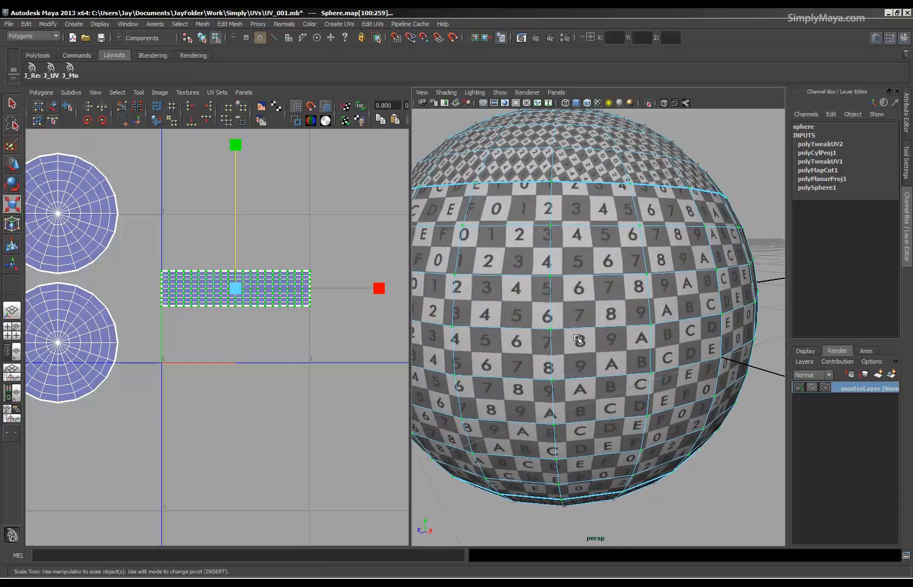
right_click_drag(626, 333, 566, 365, "alt")
left_click_drag(566, 366, 639, 348, "alt")
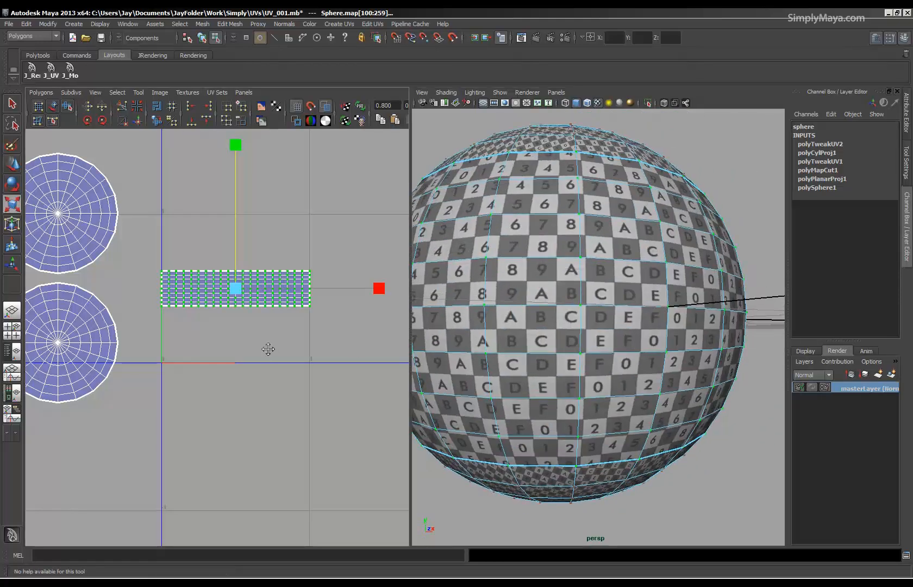
right_click_drag(267, 348, 222, 352, "alt")
middle_click_drag(222, 353, 241, 375, "alt")
right_click_drag(240, 375, 258, 378, "alt")
left_click_drag(252, 176, 252, 195)
Compare the checker size on the sphere's caps with the checker size on the middle band.
right_click_drag(226, 327, 268, 329, "alt")
middle_click_drag(269, 330, 271, 361, "alt")
left_click_drag(574, 346, 557, 362, "alt")
middle_click_drag(171, 380, 193, 409, "alt")
left_click_drag(601, 265, 614, 318, "alt")
left_click_drag(645, 179, 646, 361, "alt")
right_click_drag(228, 354, 207, 351, "alt")
middle_click_drag(207, 350, 209, 326, "alt")
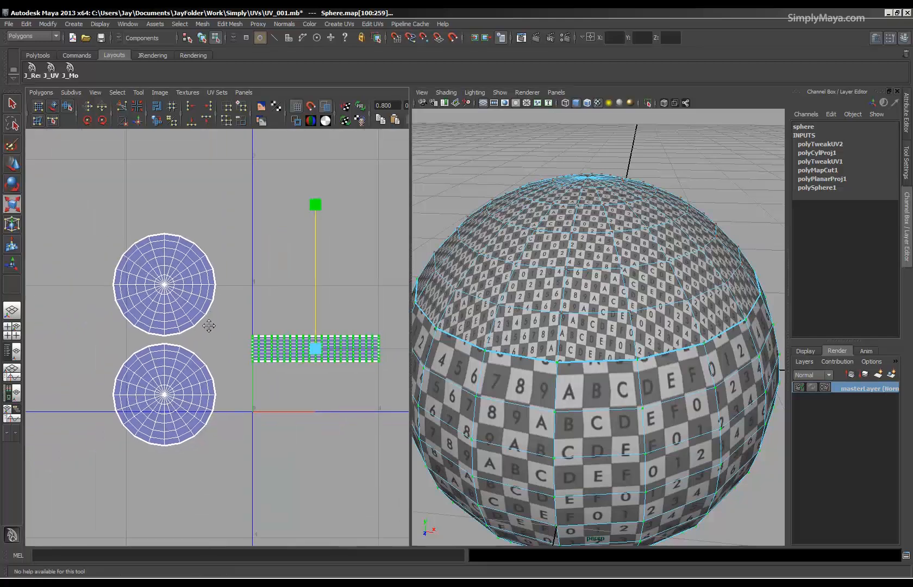
Select the UVs of both cap shells and scale them down uniformly until their checkers match the band's.
left_click_drag(235, 514, 235, 513)
left_click_drag(163, 340, 78, 356)
left_click_drag(614, 380, 516, 266, "alt")
middle_click_drag(606, 358, 664, 396, "alt")
right_click_drag(62, 369, 315, 392, "alt")
middle_click_drag(157, 389, 124, 356, "alt")
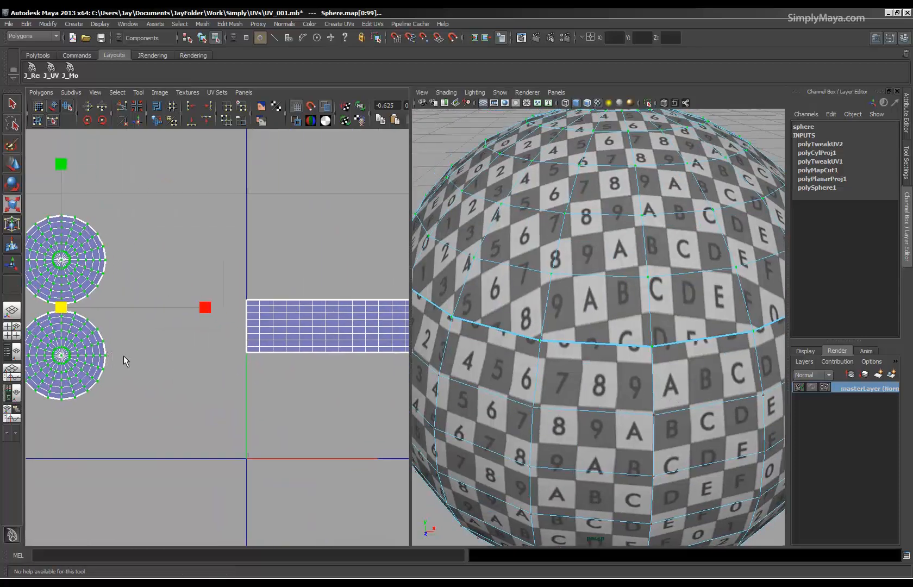
Move the upper cap's UV shell into the 0 to 1 UV square, just above the band's shell.
right_click_drag(123, 356, 4, 342, "alt")
left_click_drag(158, 306, 158, 306)
right_click_drag(167, 308, 202, 298, "ctrl")
key("w")
left_click_drag(129, 294, 301, 281)
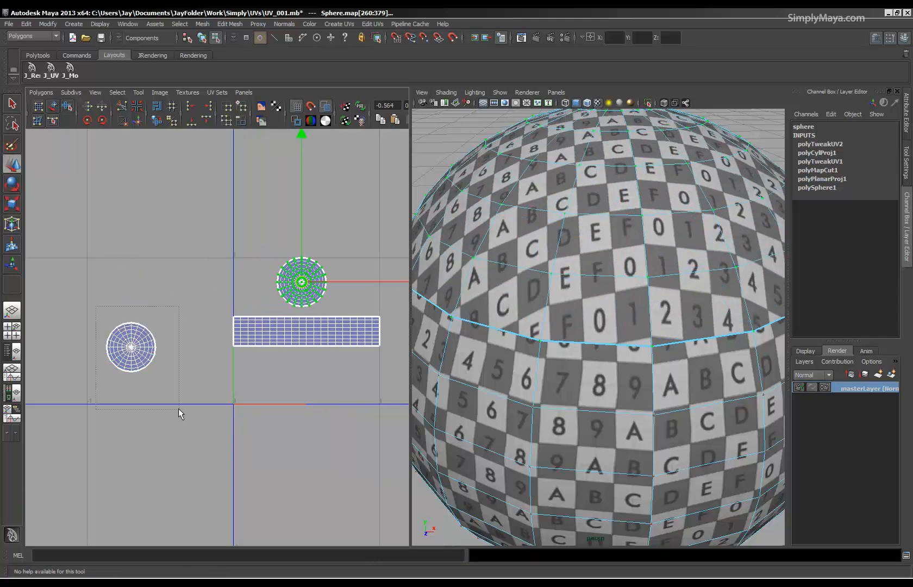
Select the other cap's UV shell and place it just below the band's shell, roughly centred under the upper cap.
left_click_drag(178, 408, 178, 408)
middle_click_drag(102, 386, 216, 404)
right_click_drag(217, 404, 387, 423, "alt")
middle_click_drag(270, 383, 251, 397, "alt")
right_click_drag(685, 360, 549, 369, "alt")
left_click_drag(552, 372, 605, 336, "alt")
middle_click_drag(141, 369, 122, 323, "alt")
right_click_drag(122, 323, 183, 352, "alt")
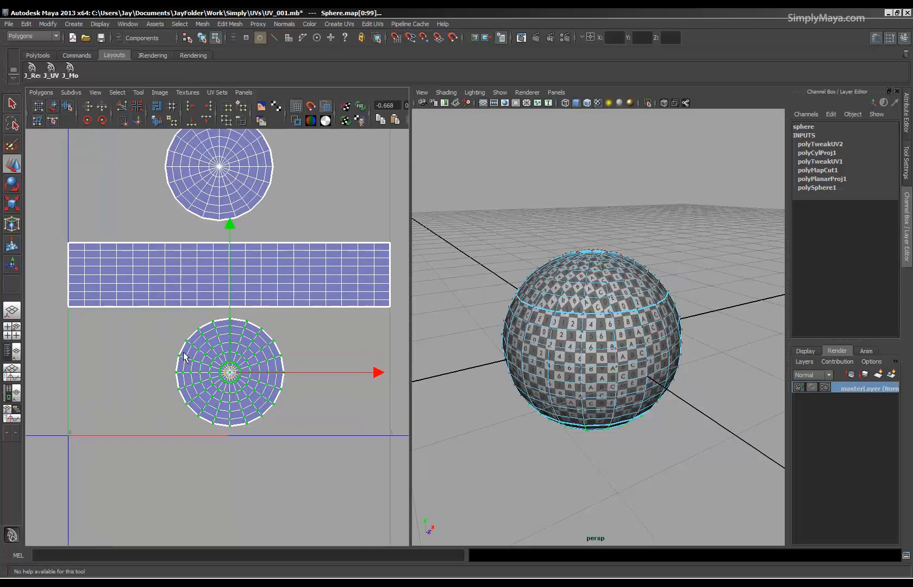
left_click_drag(232, 379, 220, 379)
middle_click_drag(217, 325, 225, 370, "alt")
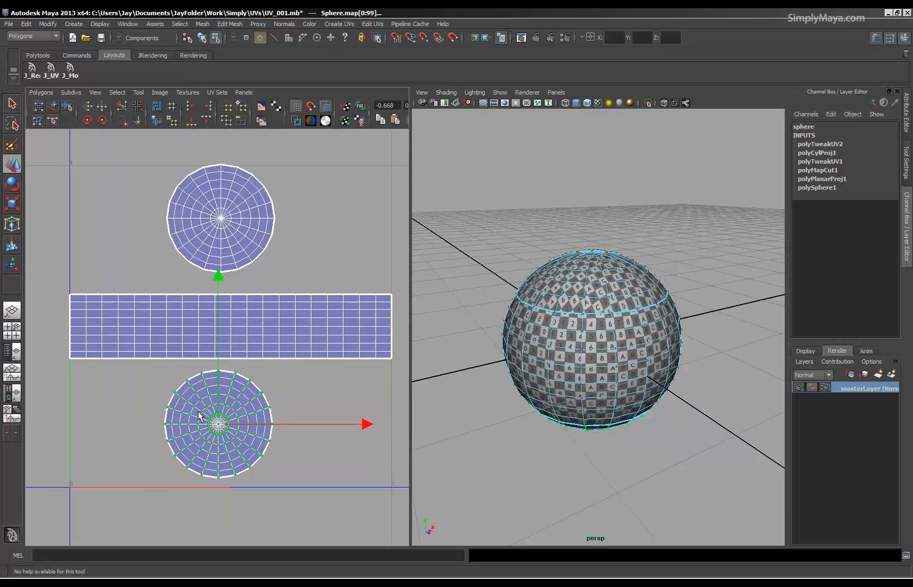
Select all UVs of the top cap's shell and frame the matching area on the sphere.
middle_click_drag(224, 295, 235, 334, "alt")
right_click_drag(190, 345, 279, 353, "alt")
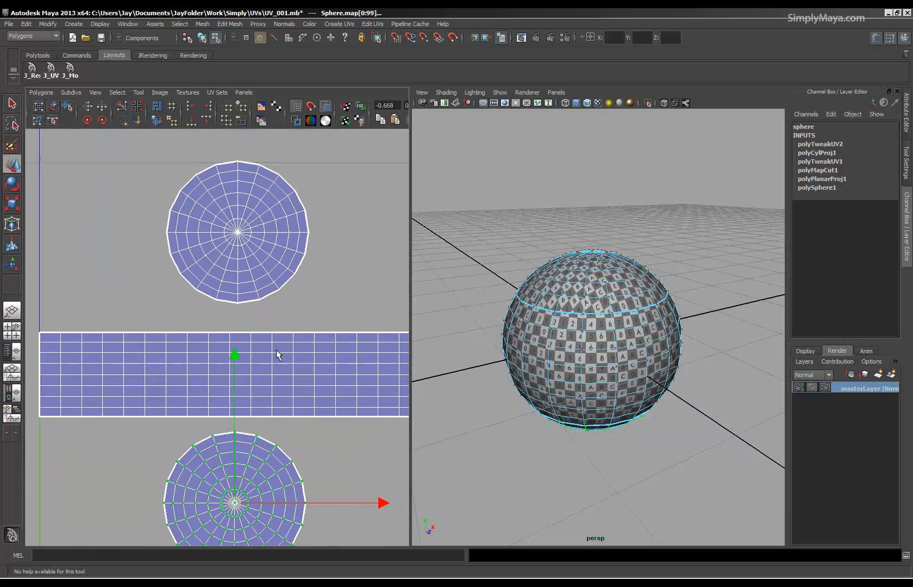
middle_click_drag(231, 292, 213, 336, "alt")
right_click_drag(209, 297, 253, 298)
left_click_drag(103, 188, 335, 354)
right_click_drag(559, 341, 699, 360, "alt")
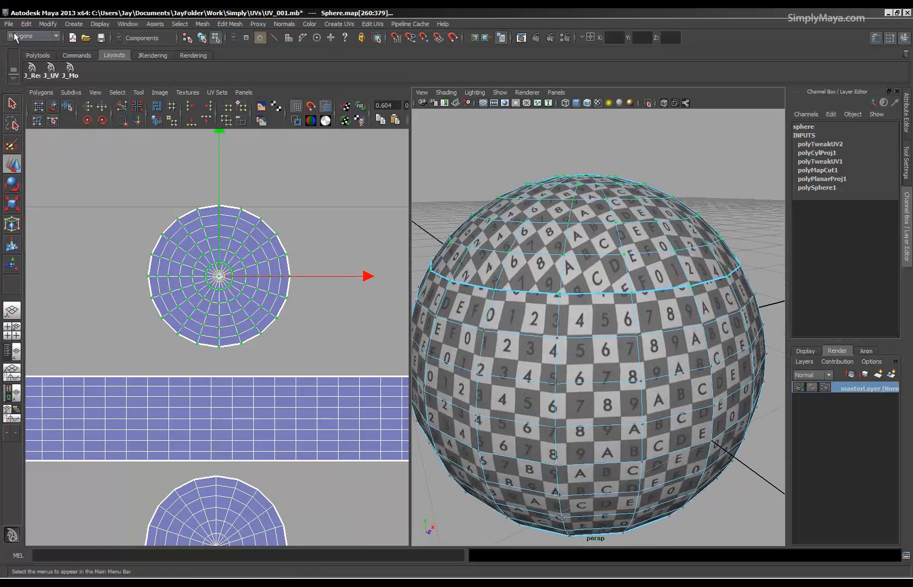
Reset the Unfold UVs options to their default settings and close the options without applying them.
left_click(41, 95)
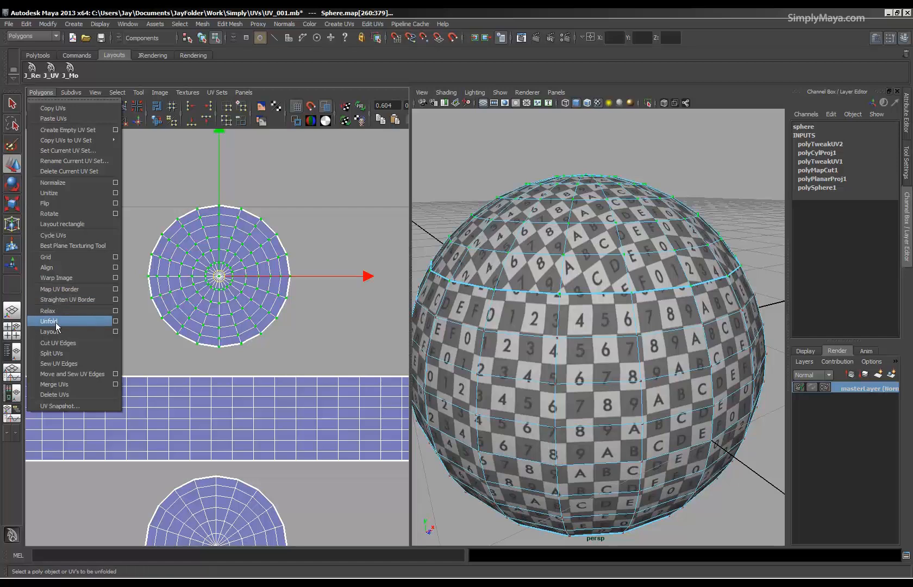
left_click(115, 321)
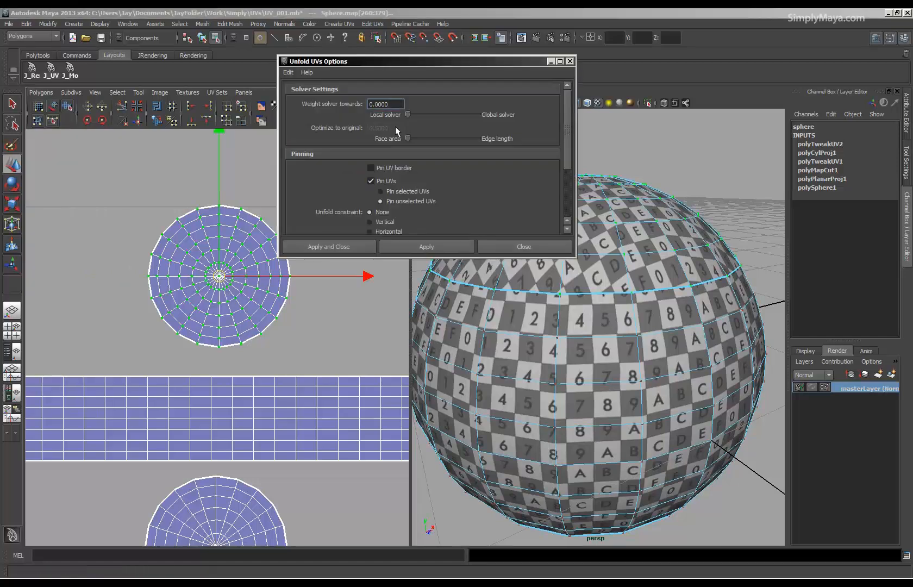
left_click_drag(385, 65, 471, 53)
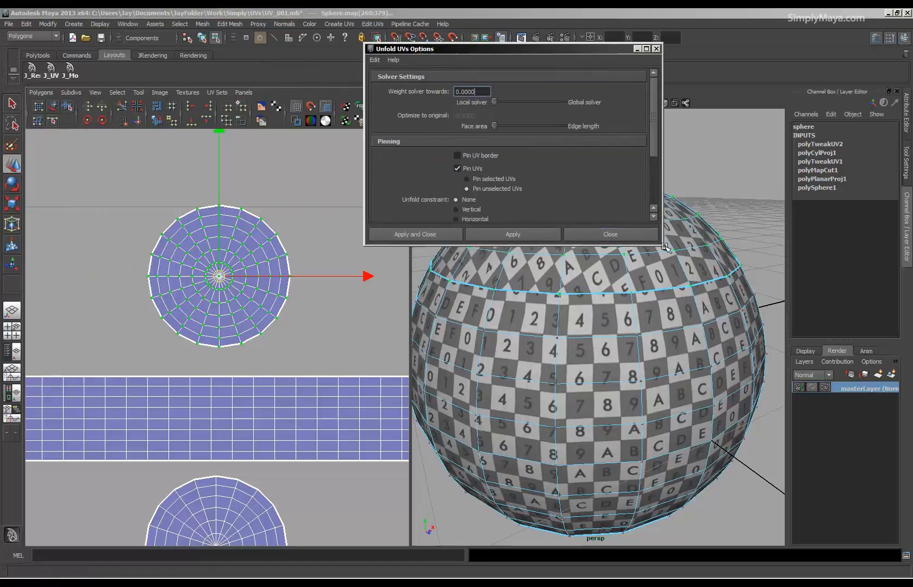
left_click_drag(663, 245, 676, 295)
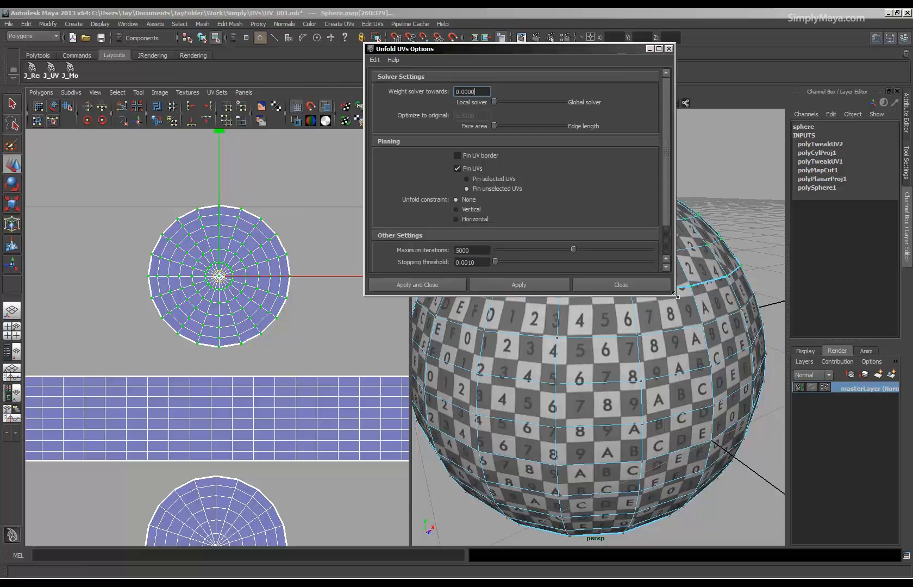
left_click(374, 60)
left_click(378, 82)
left_click(631, 283)
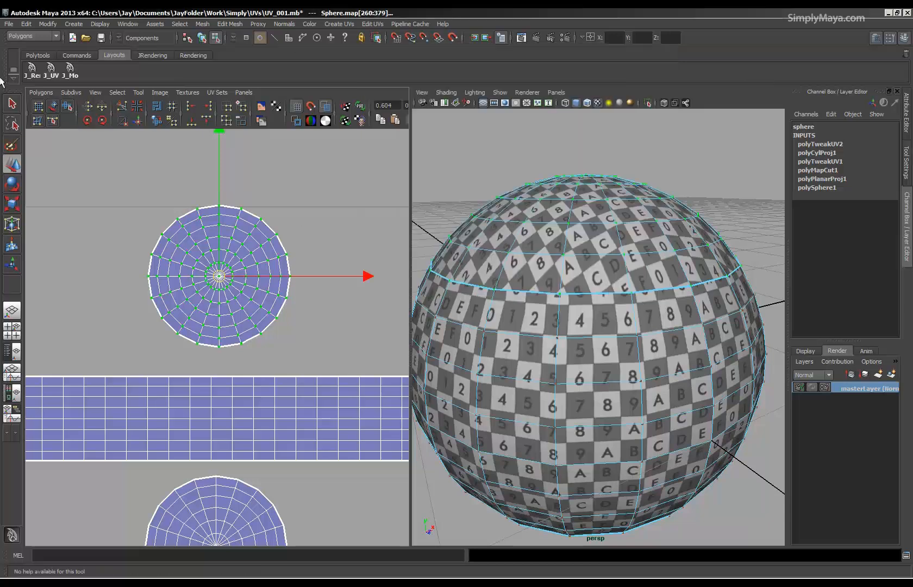
Unfold the top cap's selected UVs and check the checker texture on the sphere's cap.
left_click(37, 93)
left_click(64, 320)
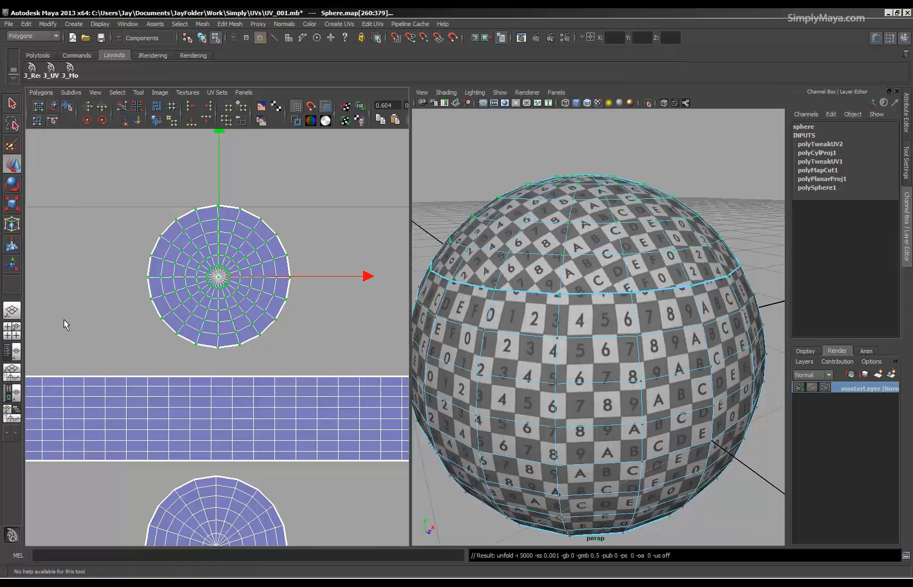
left_click_drag(419, 341, 661, 335, "alt")
Unfold the top cap's UVs interactively with the Smooth UV tool.
left_click(68, 106)
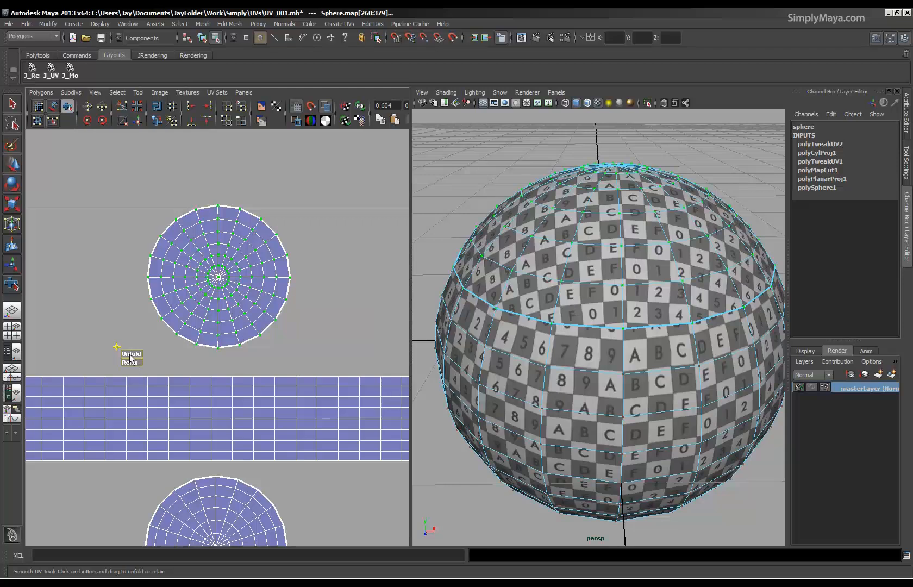
left_click_drag(130, 358, 199, 351)
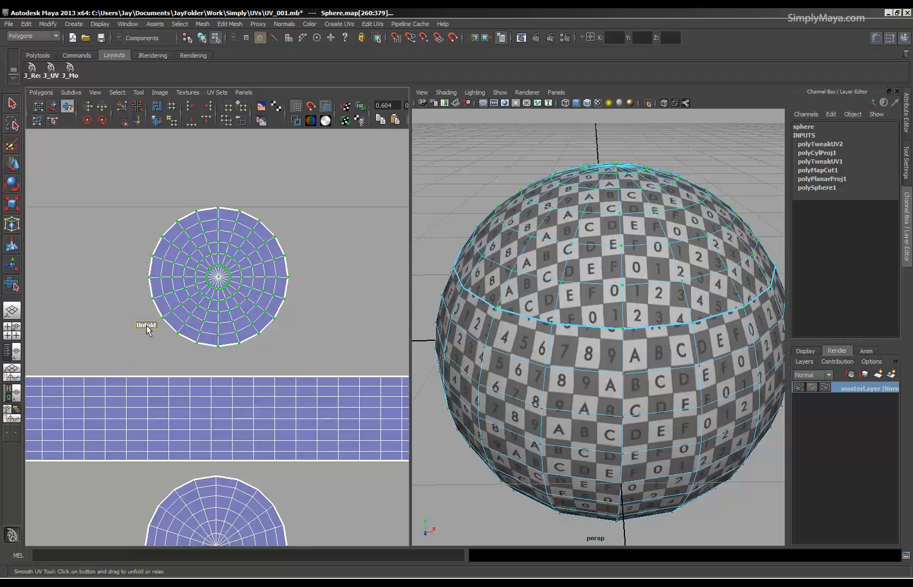
left_click_drag(171, 332, 108, 341)
left_click_drag(129, 319, 79, 314)
Run the Unfold command once more on the top cap's UVs and inspect the cap's checker texture from several angles.
left_click(32, 95)
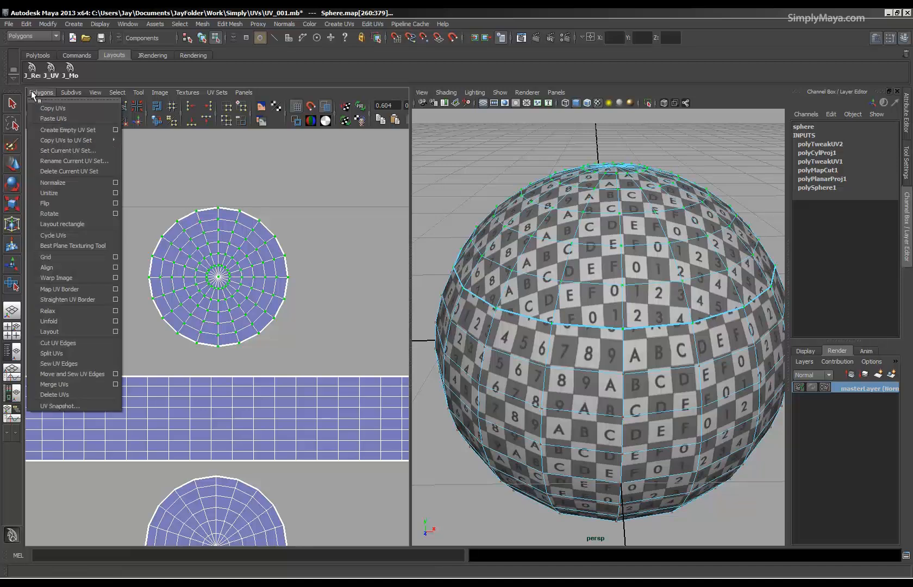
left_click(59, 329)
left_click_drag(669, 331, 690, 331, "alt")
right_click_drag(690, 328, 645, 324, "alt")
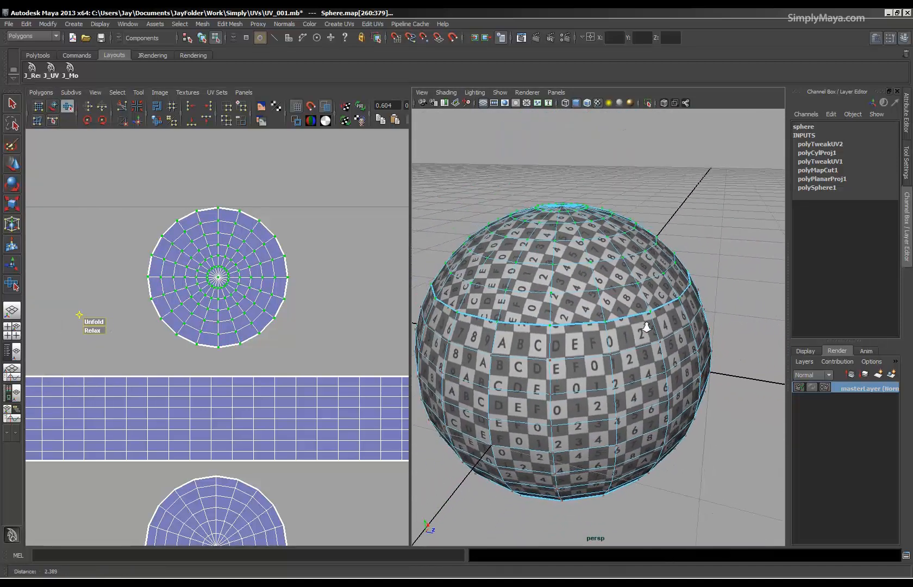
left_click_drag(635, 356, 537, 366, "alt")
right_click_drag(537, 365, 591, 367, "alt")
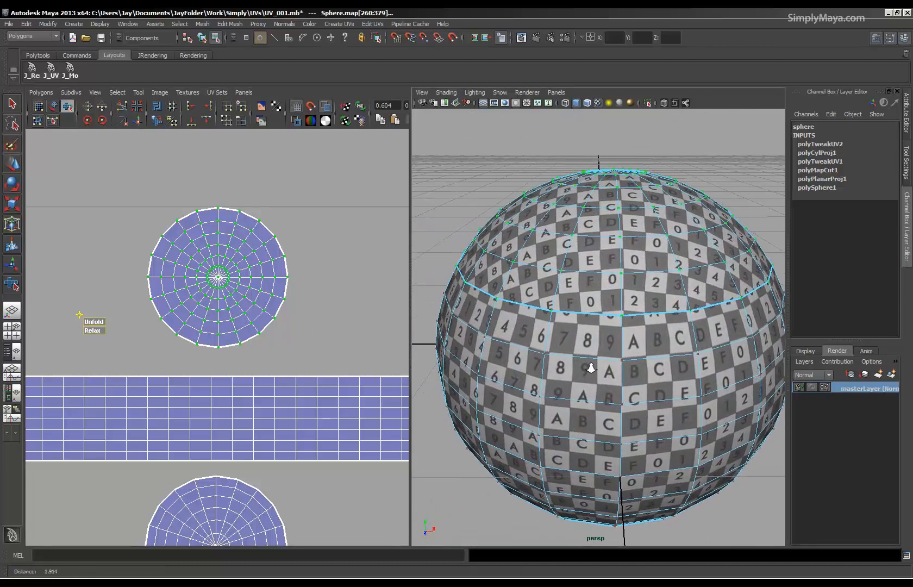
Scale the top cap's UV shell down uniformly and check its checker size against the band from several angles.
left_click(12, 206)
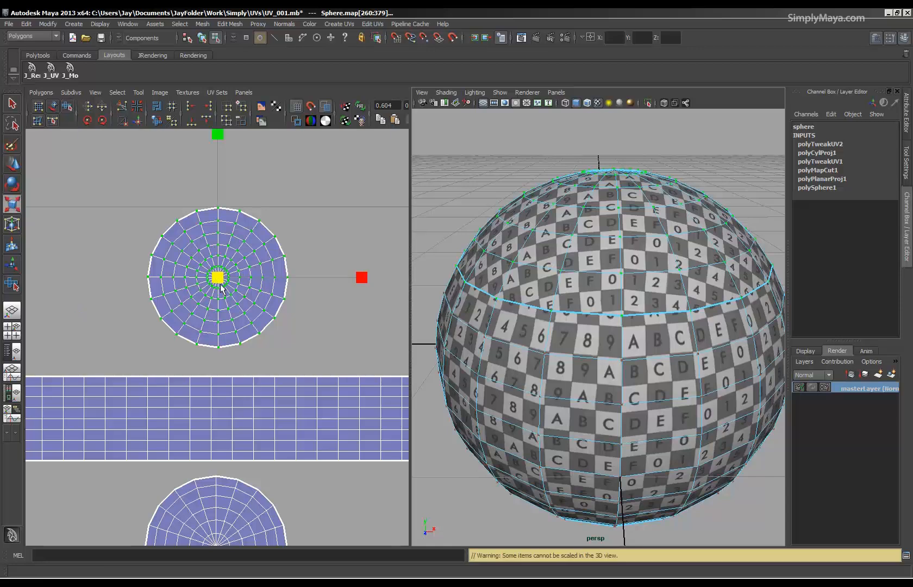
left_click_drag(219, 278, 184, 286)
left_click_drag(496, 306, 634, 345, "alt")
left_click_drag(671, 299, 676, 361, "alt")
right_click_drag(677, 361, 534, 316, "alt")
left_click_drag(534, 316, 592, 351, "alt")
right_click_drag(592, 351, 610, 360, "alt")
Run Unfold on all of the top cap's UVs and once more on only the UVs along its upper rim.
left_click(37, 94)
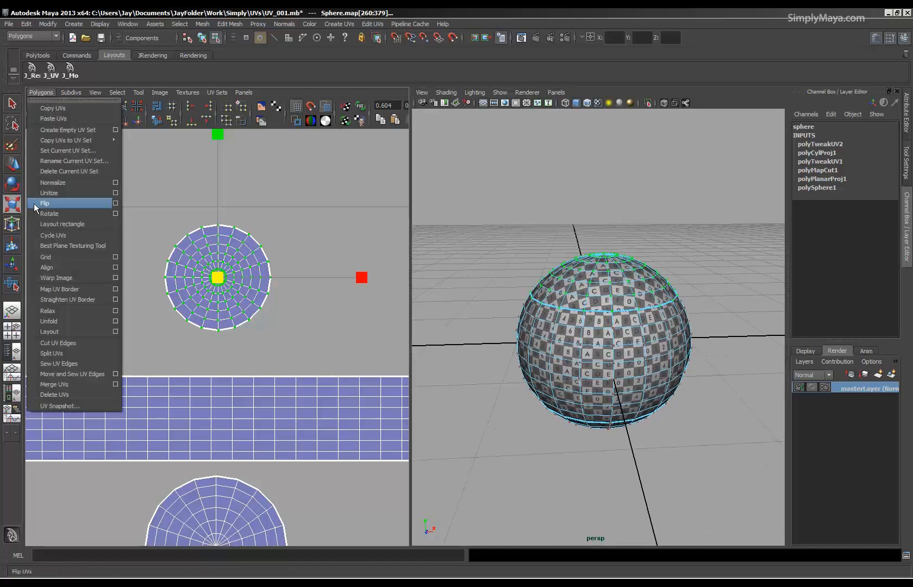
left_click(53, 322)
right_click_drag(202, 288, 248, 285, "alt")
middle_click_drag(220, 247, 217, 293, "alt")
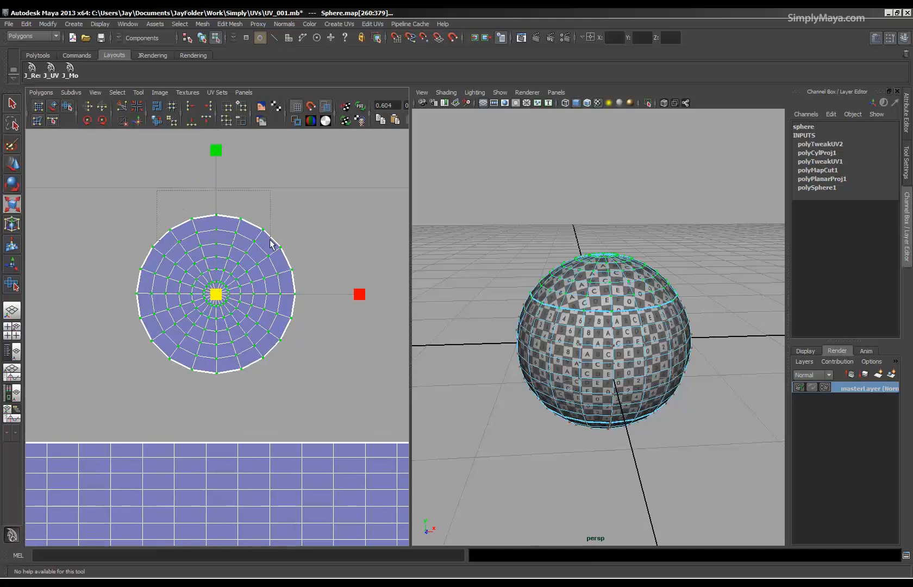
left_click_drag(270, 239, 270, 240)
left_click(38, 92)
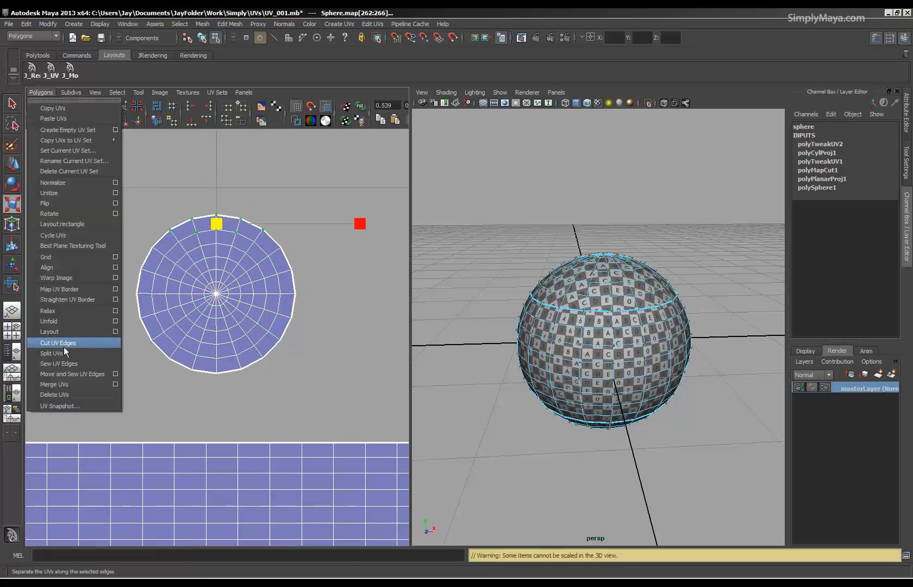
left_click(60, 322)
Unfold the UVs along the right side of the top cap's shell, followed by those along its lower rim.
left_click_drag(377, 184, 259, 399)
key("r")
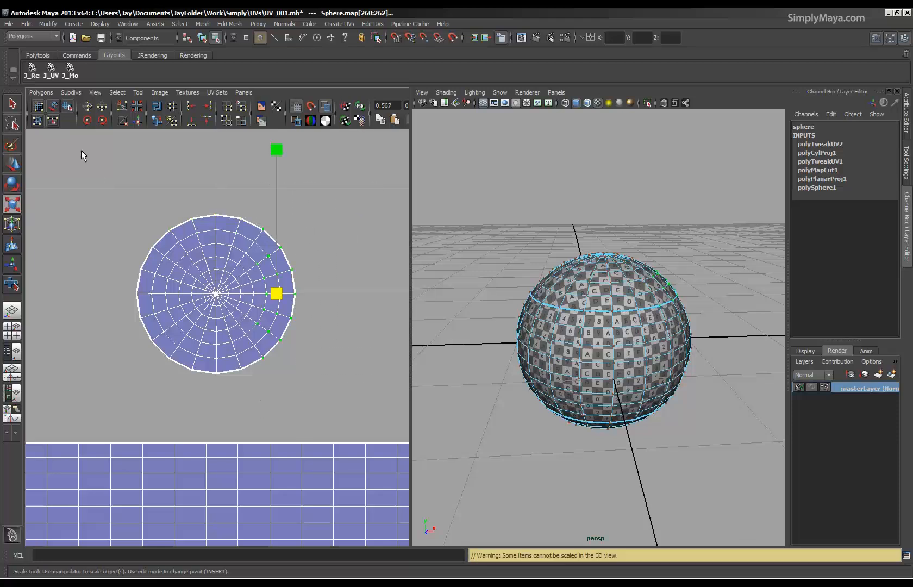
left_click(32, 93)
left_click(47, 321)
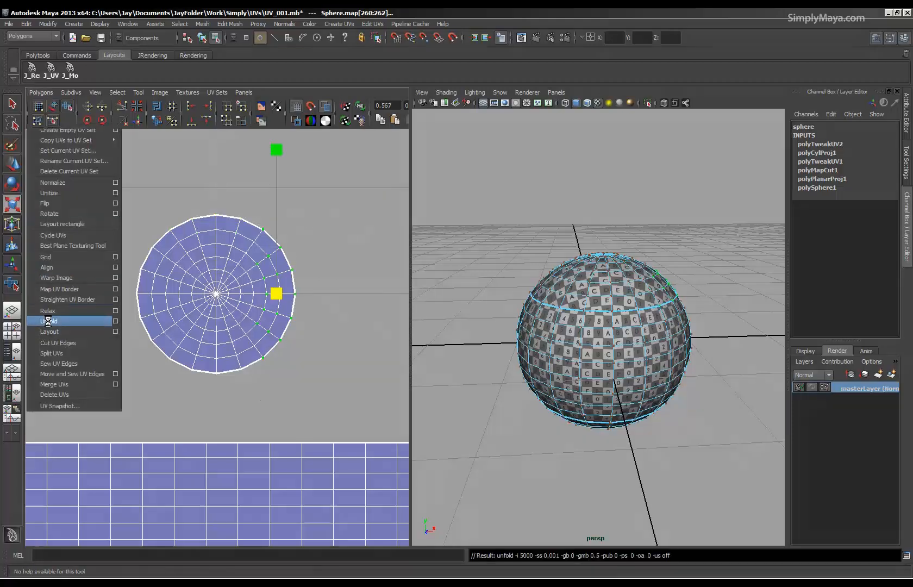
left_click_drag(122, 401, 272, 355)
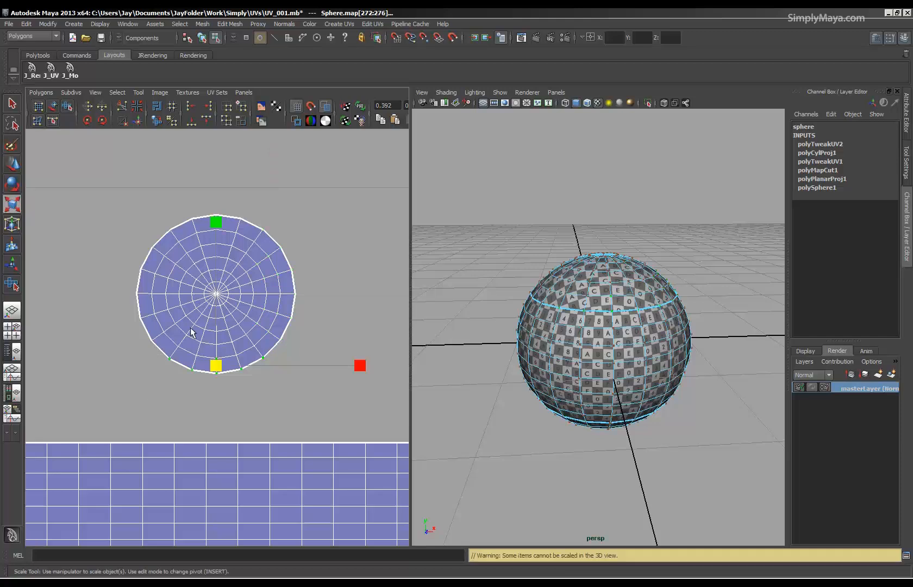
left_click(41, 93)
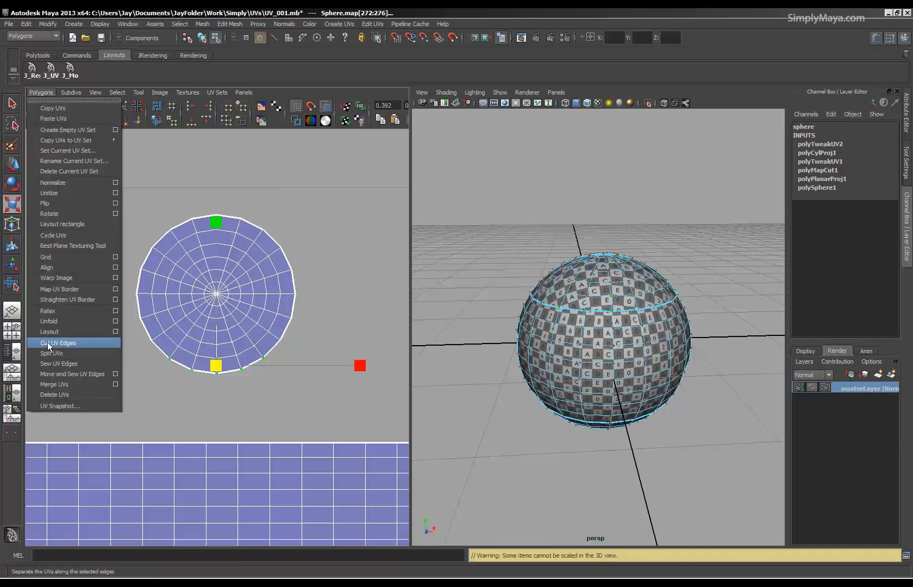
left_click(50, 321)
Unfold the UVs along the left side of the top cap's shell and check the cap's texture.
left_click_drag(99, 223, 179, 363)
left_click(41, 92)
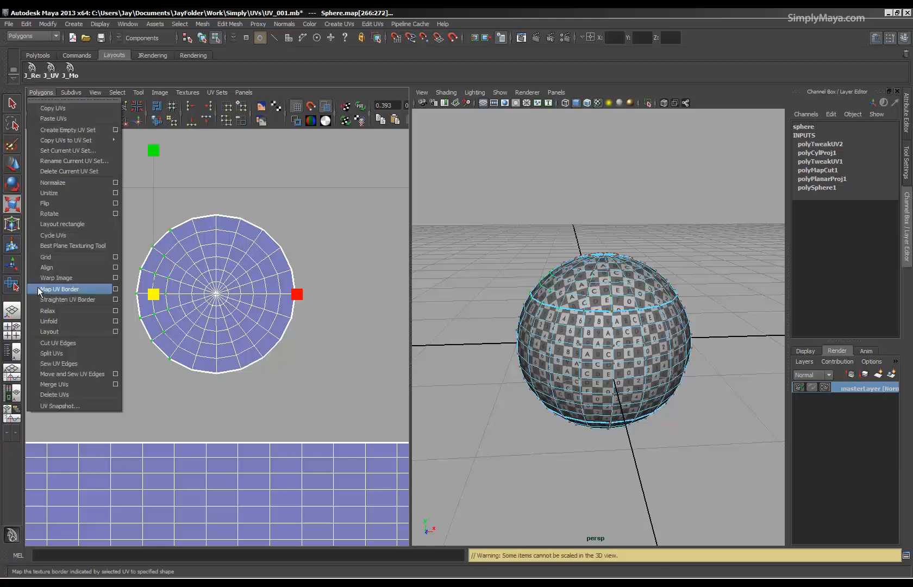
left_click(46, 322)
middle_click_drag(263, 332, 278, 345, "alt")
left_click_drag(617, 317, 625, 339, "alt")
Select all UVs of the bottom cap's shell and run Unfold on them.
right_click_drag(168, 321, 80, 295, "alt")
right_click_drag(266, 399, 220, 383, "alt")
middle_click_drag(219, 384, 231, 266, "alt")
right_click_drag(231, 266, 243, 344, "alt")
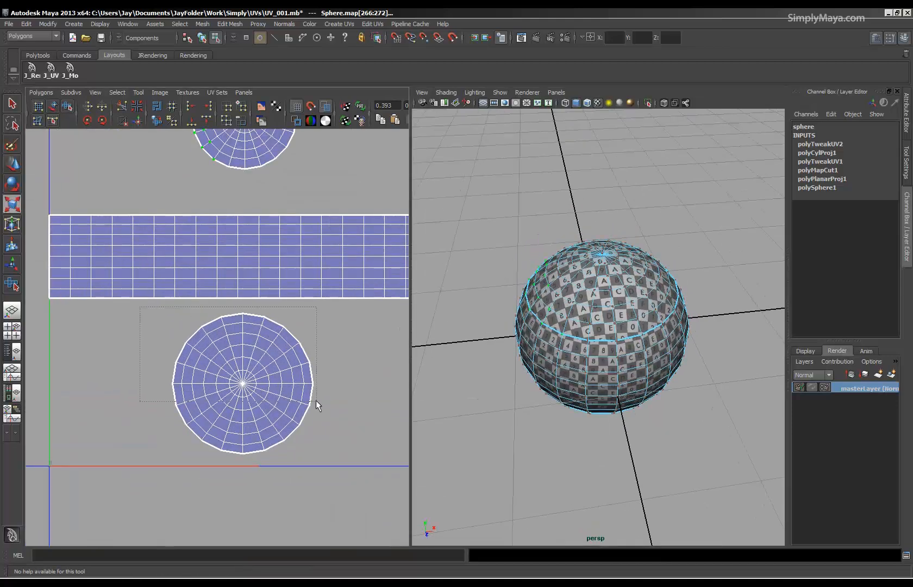
left_click_drag(316, 400, 316, 401)
key("r")
left_click(36, 91)
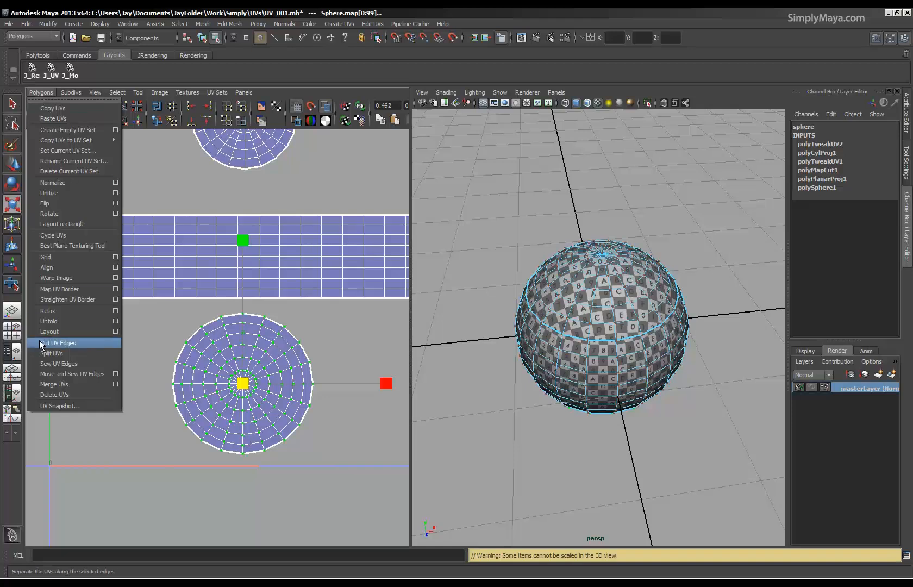
left_click(45, 322)
Scale the bottom cap's UV shell down uniformly until its checker size on the sphere matches the band.
left_click_drag(667, 427, 655, 250, "alt")
right_click_drag(619, 299, 656, 332, "alt")
left_click_drag(656, 332, 608, 367, "alt")
left_click_drag(248, 386, 202, 387)
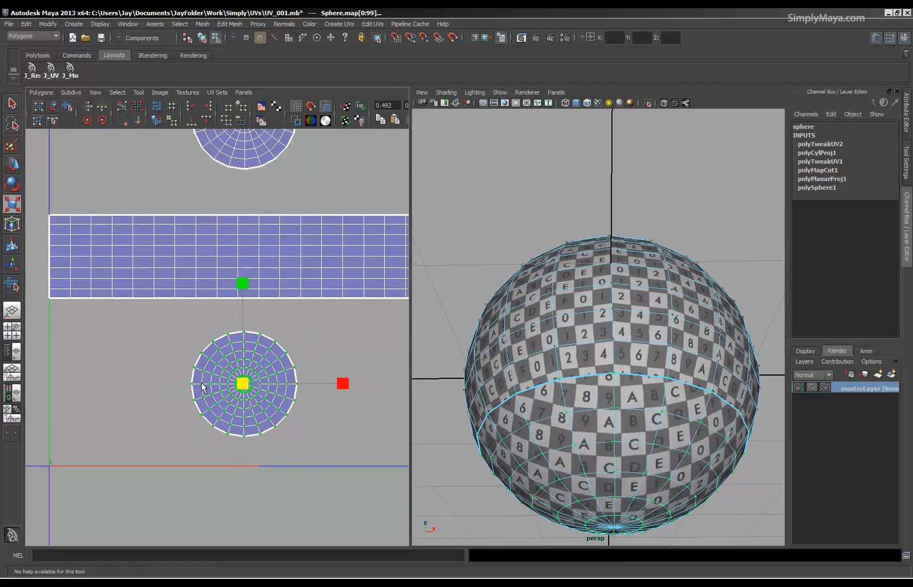
Unfold the bottom cap's UVs interactively with the Smooth UV tool.
right_click_drag(263, 302, 195, 296, "alt")
middle_click_drag(195, 296, 194, 344, "alt")
left_click(67, 106)
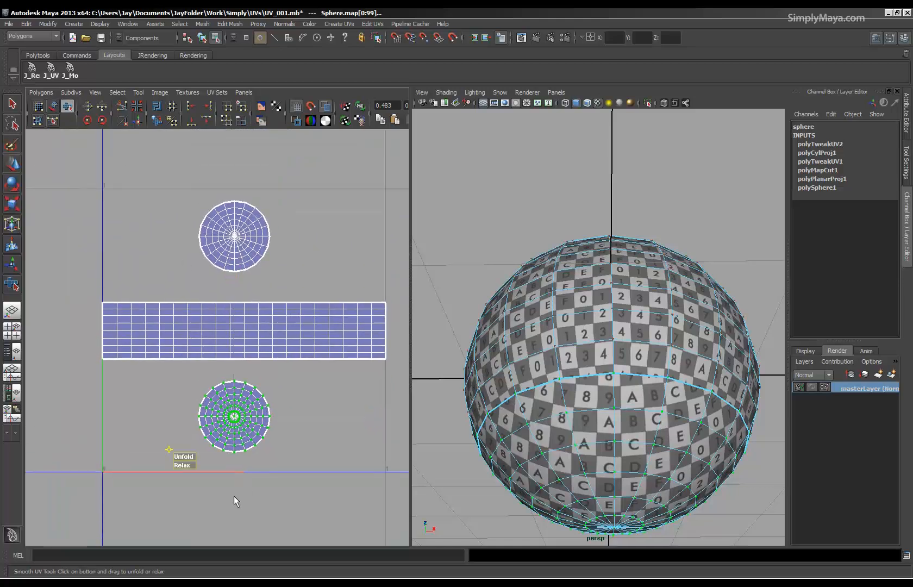
left_click_drag(183, 464, 344, 441)
Examine the checker texture on the sphere's caps, band and seams from several angles.
left_click_drag(478, 441, 586, 388, "alt")
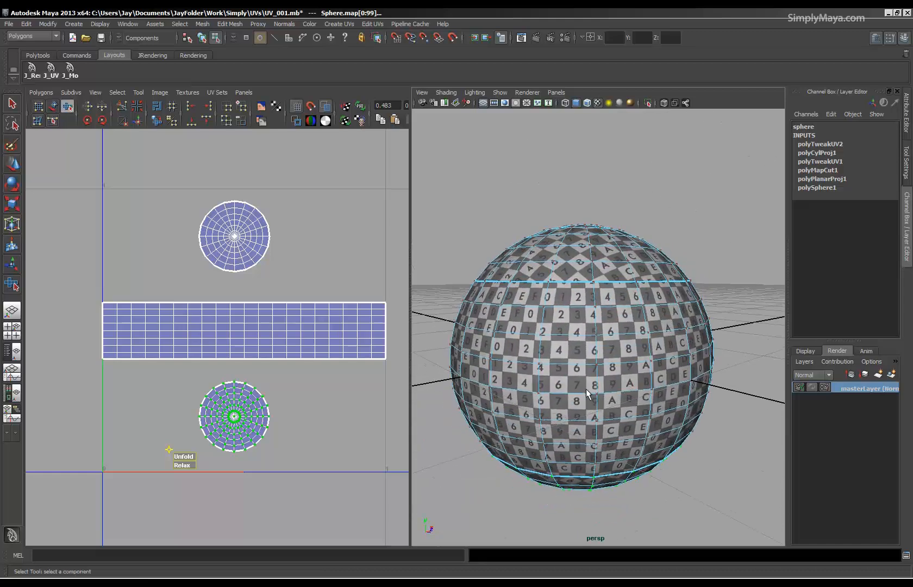
mouse_move(609, 354)
left_mouse_down("alt")
mouse_move(697, 354)
mouse_move(701, 336)
mouse_move(593, 351)
left_mouse_up("alt")
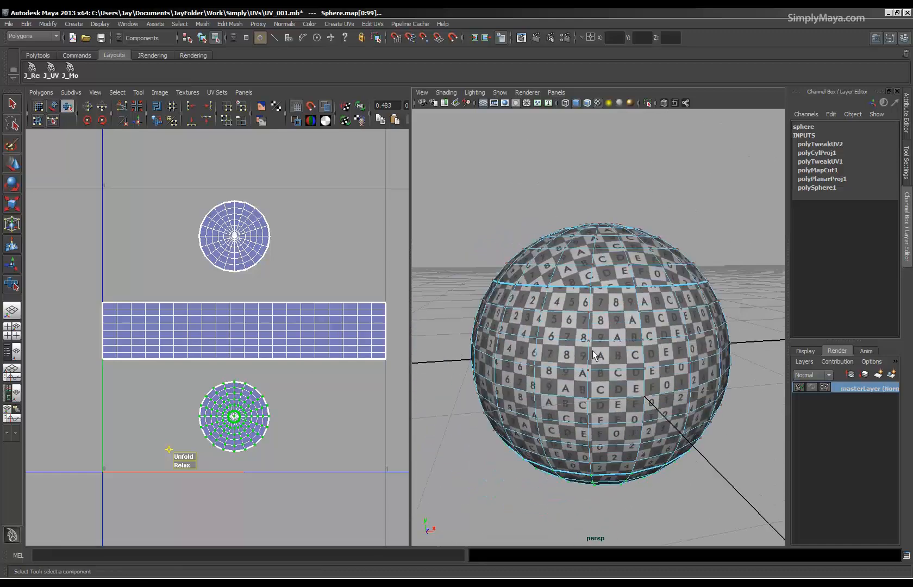
right_click_drag(633, 346, 559, 339, "alt")
left_click_drag(560, 339, 596, 396, "alt")
right_click_drag(524, 359, 562, 352, "alt")
mouse_move(562, 352)
left_mouse_down("alt")
mouse_move(576, 375)
mouse_move(565, 354)
left_mouse_up("alt")
middle_click_drag(560, 344, 562, 355, "alt")
right_click_drag(561, 356, 613, 370, "alt")
left_click_drag(612, 370, 585, 364, "alt")
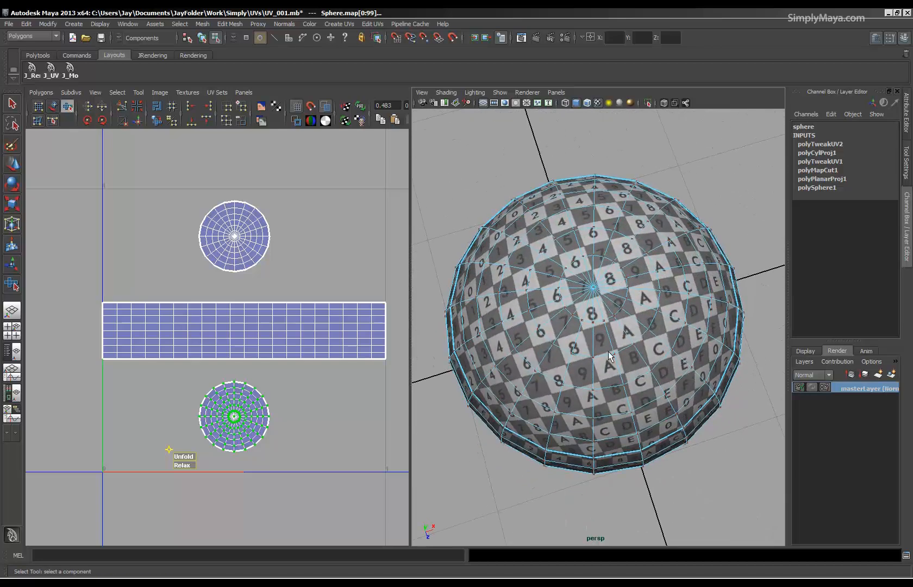
right_click_drag(575, 352, 489, 382, "alt")
left_click_drag(565, 451, 592, 424, "alt")
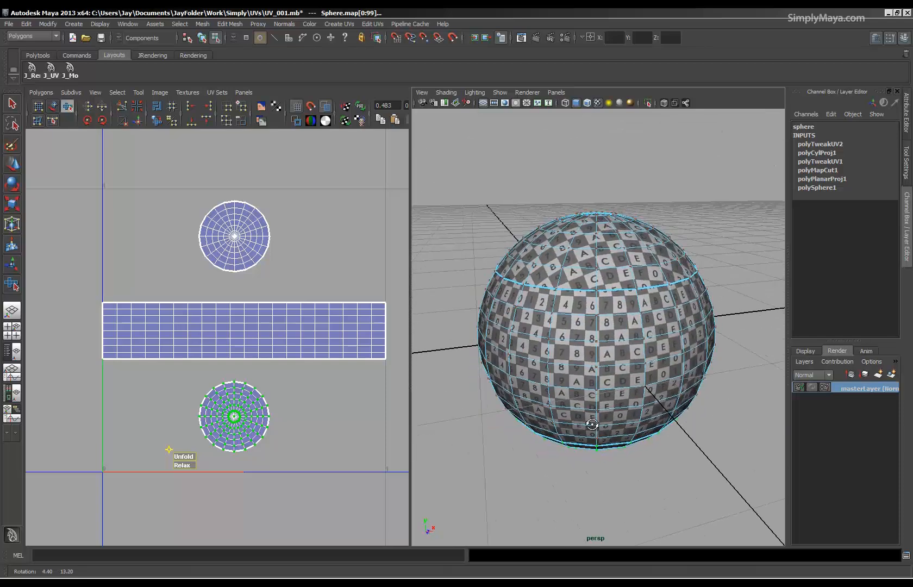
right_click_drag(618, 383, 586, 363, "alt")
left_click_drag(586, 359, 607, 369, "alt")
right_click_drag(607, 369, 663, 388, "alt")
left_click_drag(612, 415, 674, 353, "alt")
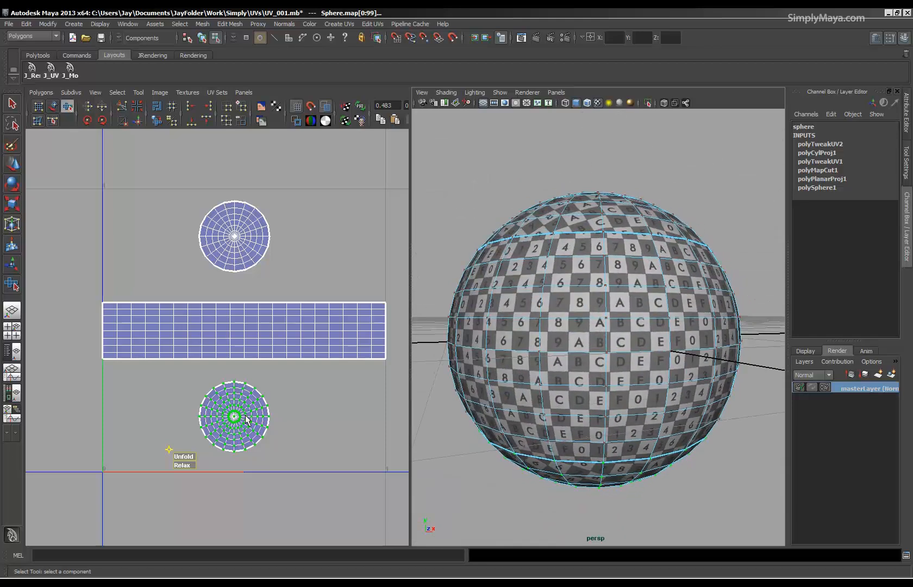
Clear the selected UVs, leave the Smooth UV tool and switch the UV editor to edge selection.
middle_click_drag(234, 415, 228, 372, "alt")
right_click_drag(228, 372, 304, 344, "alt")
middle_click_drag(304, 344, 275, 375, "alt")
right_click_drag(275, 375, 210, 333)
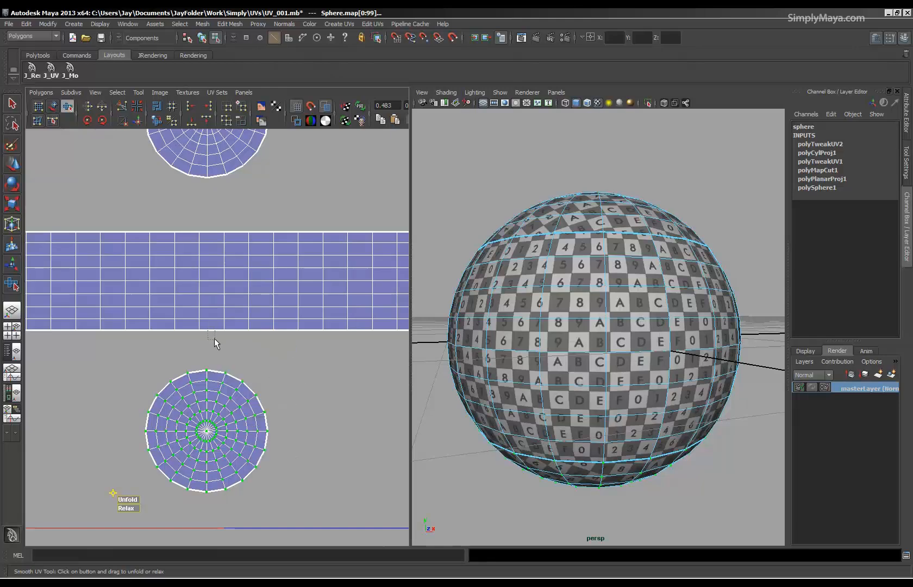
left_click(214, 338)
key("q")
right_click(191, 431)
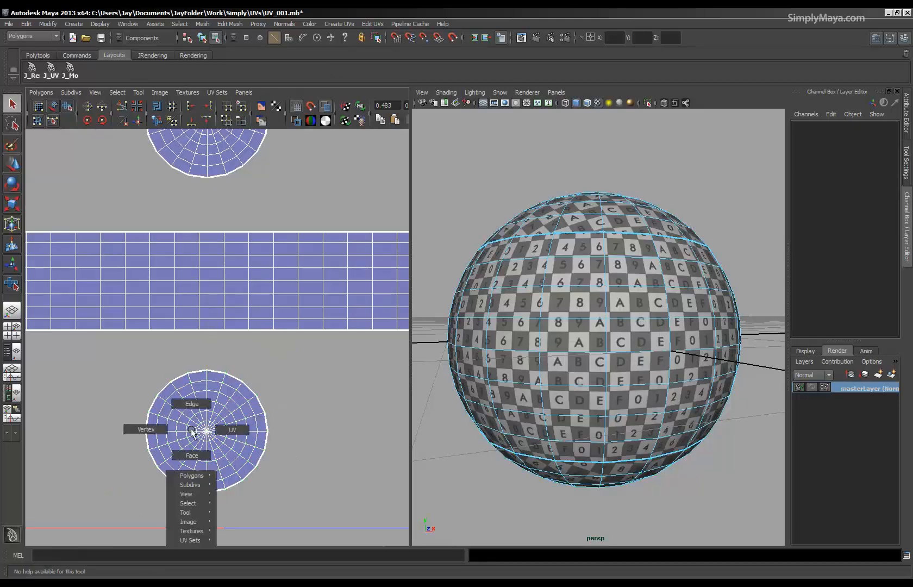
left_click(193, 404)
Try Move and Sew UV Edges on the band's lower border edge above the bottom cap, and undo it.
key("a")
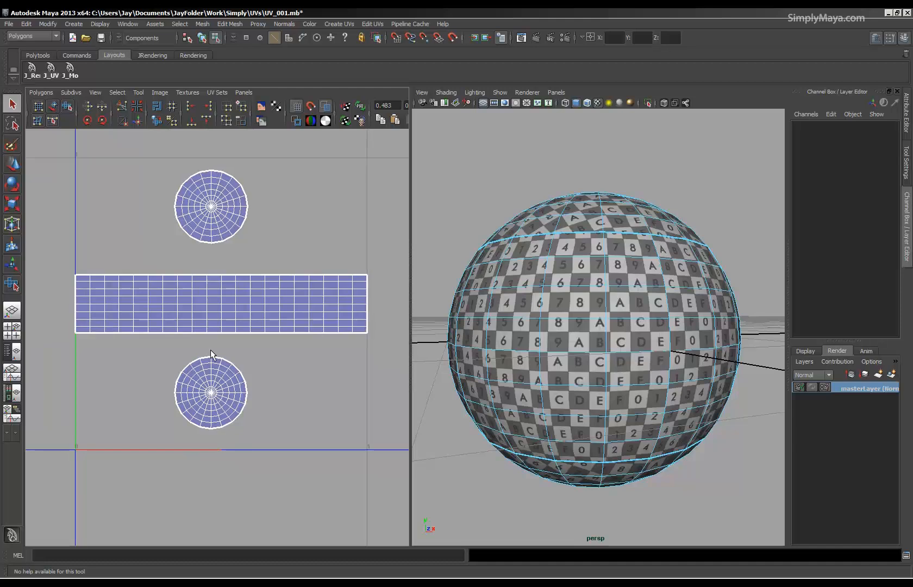
left_click(209, 329)
right_click_drag(182, 427, 320, 426, "alt")
right_click_drag(282, 376, 145, 356, "alt")
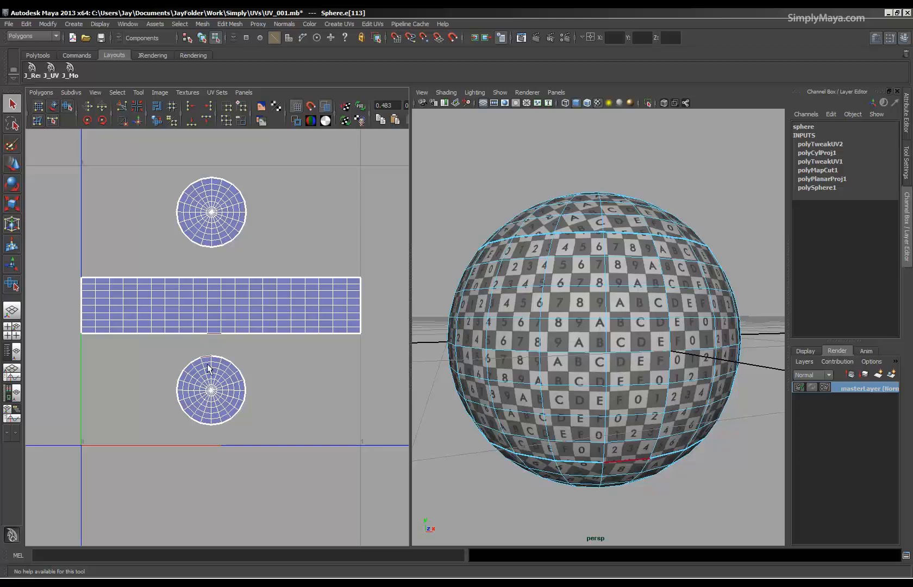
right_click_drag(210, 363, 361, 324, "alt")
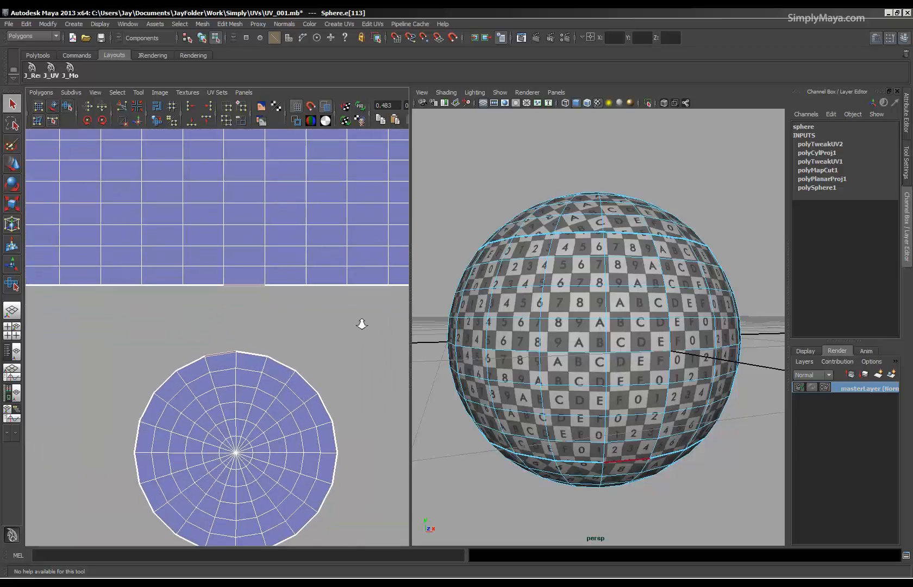
left_click(40, 94)
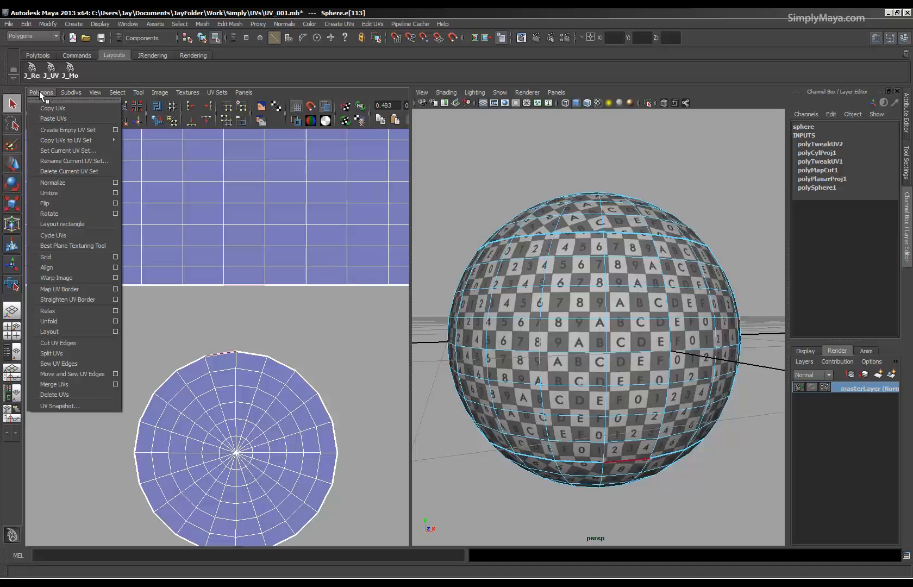
left_click(70, 375)
right_click_drag(197, 365, 50, 345, "alt")
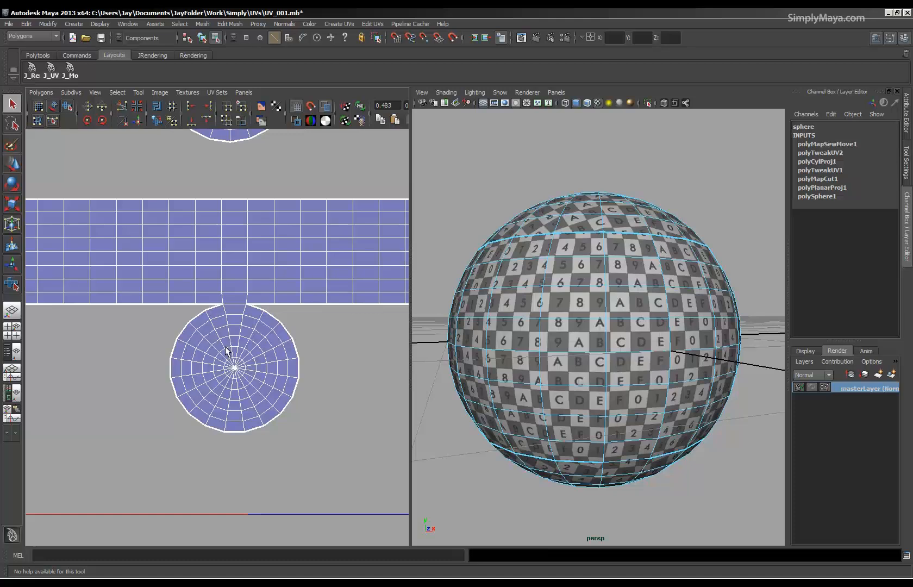
key("ctrl+z")
Rotate the bottom cap's UV shell until a rim edge lies parallel to the band, and move it just beneath the matching border edge.
right_click_drag(262, 385, 239, 362)
left_click_drag(155, 334, 336, 510)
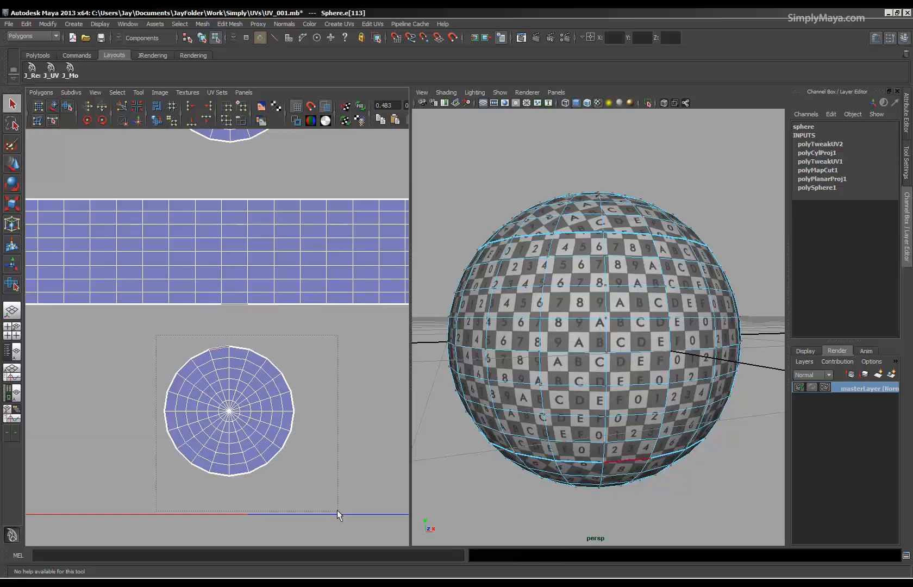
key("e")
left_click_drag(280, 289, 304, 287)
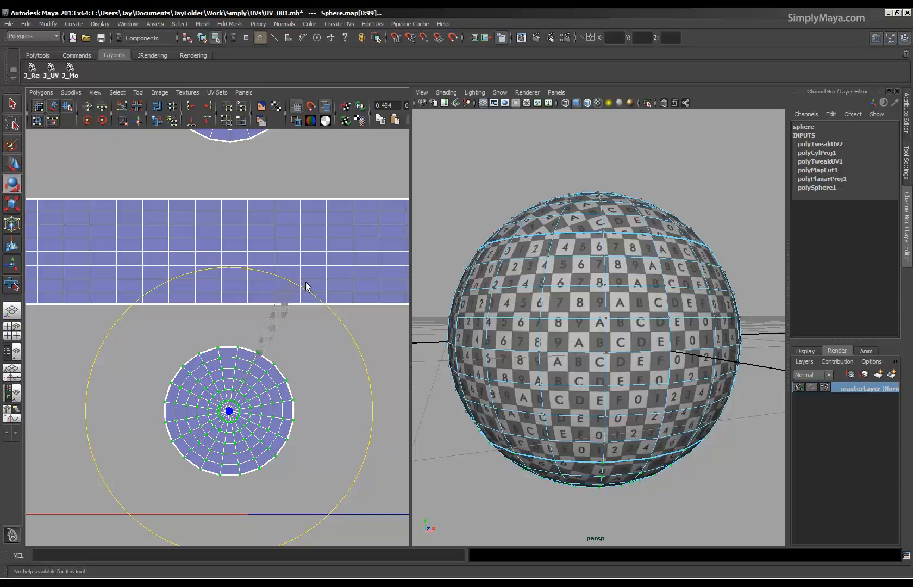
key("w")
left_click_drag(229, 411, 234, 375)
Scale the bottom cap's shell up until its rim edge matches the band segment's width, and fine-tune its rotation and position.
scroll(161, 377, "up", 3)
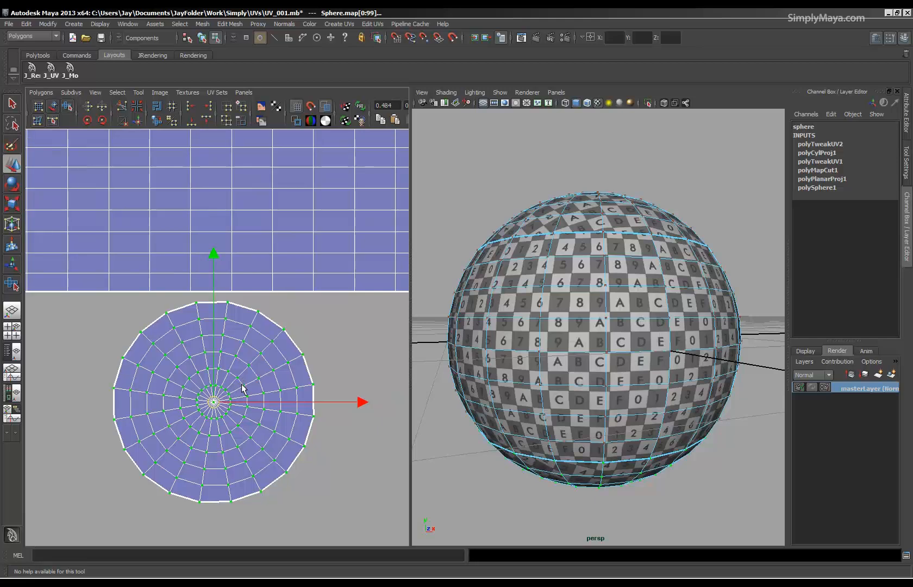
key("r")
left_click_drag(217, 402, 214, 424)
key("w")
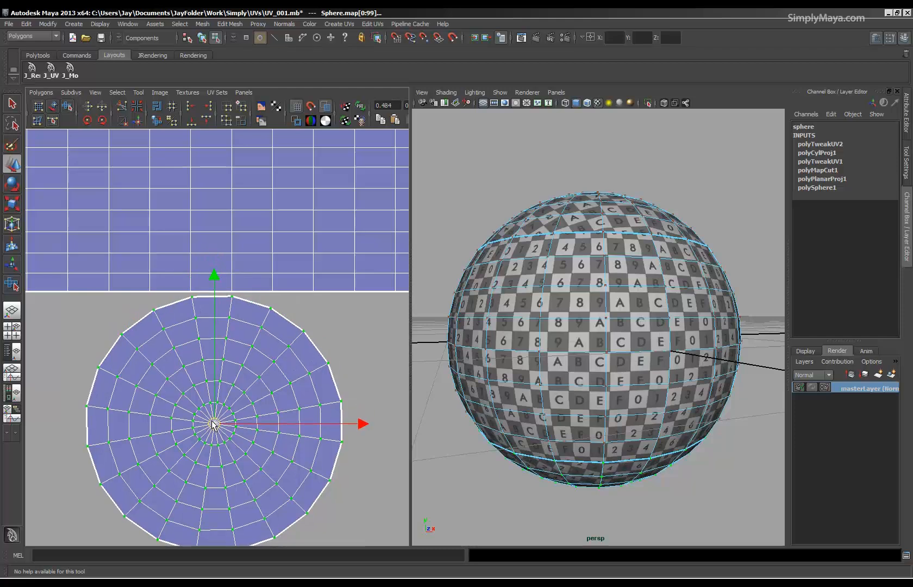
key("e")
left_click_drag(263, 294, 266, 291)
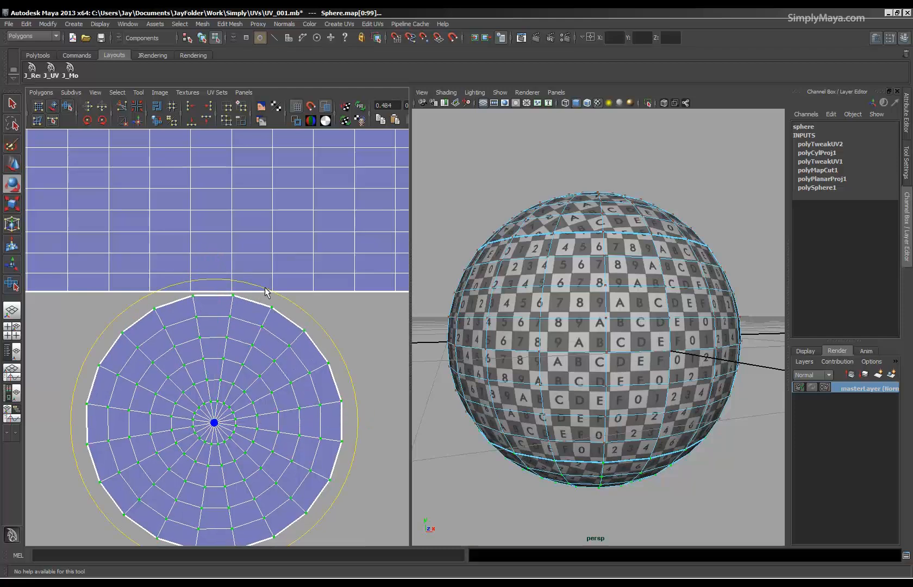
key("w")
left_click_drag(214, 423, 213, 424)
Join the bottom cap to the band with Move and Sew UV Edges along their shared border edge.
right_click_drag(216, 367, 225, 327)
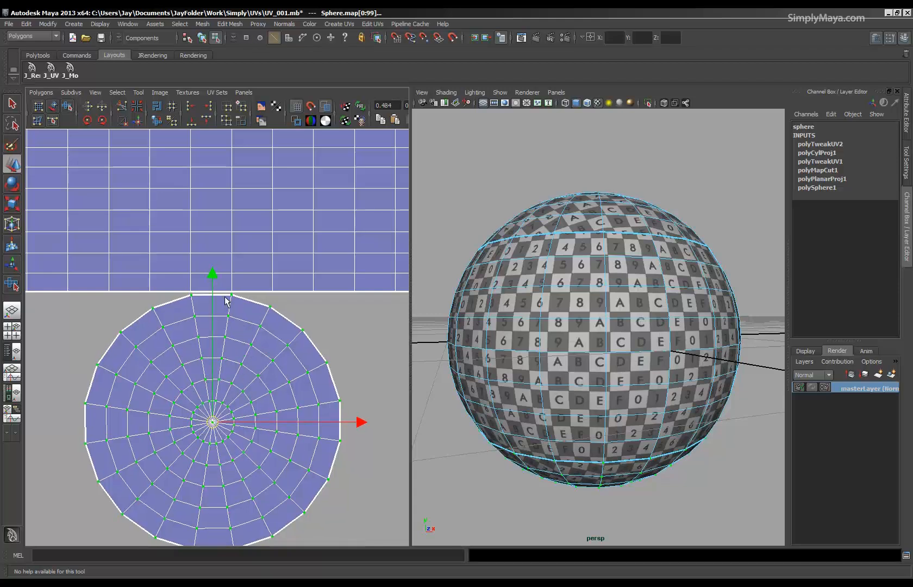
left_click(222, 295)
left_click(38, 93)
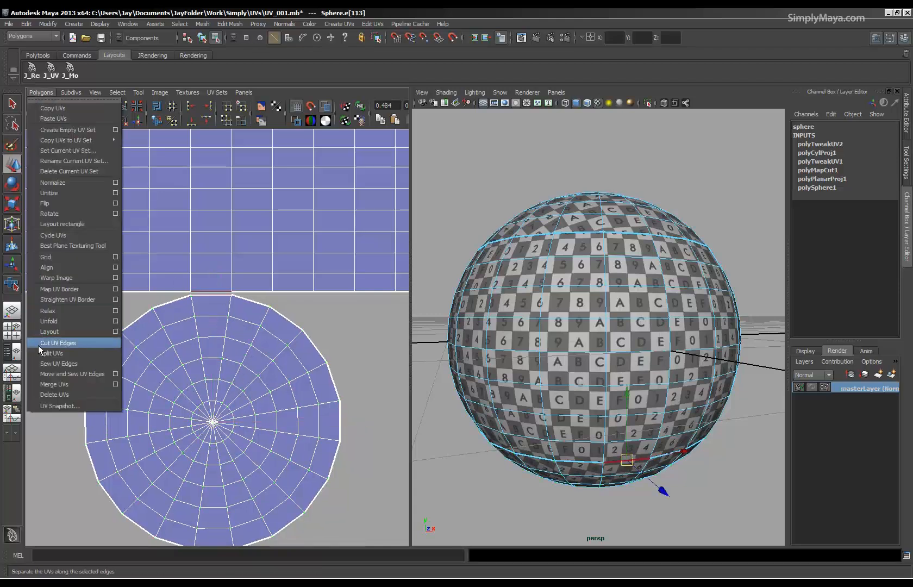
left_click(47, 372)
Move the top cap's UV shell down close above the band and select the band's upper border edge beneath it.
right_click_drag(214, 383, 2, 346, "alt")
middle_click_drag(212, 184, 220, 252, "alt")
right_click_drag(220, 253, 251, 253)
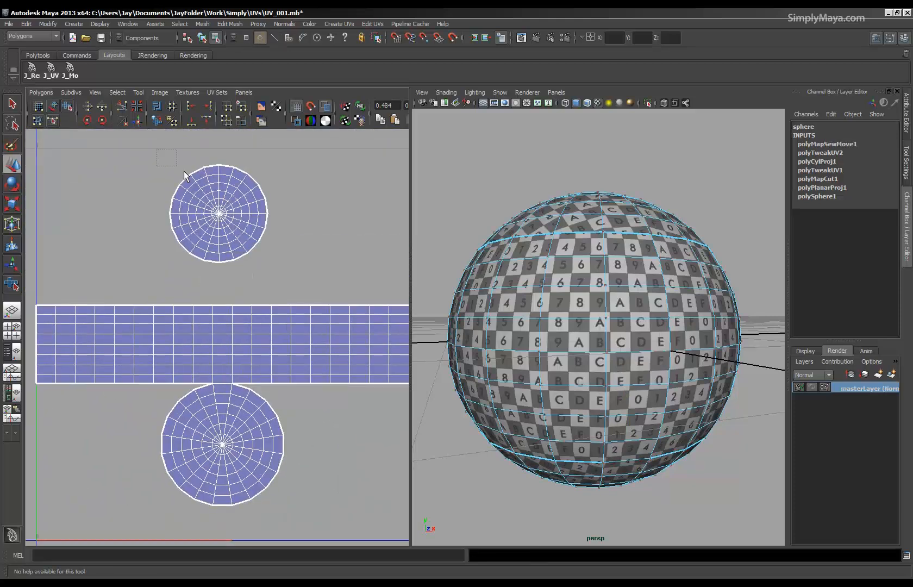
left_click_drag(158, 149, 288, 269)
left_click_drag(220, 229, 220, 242)
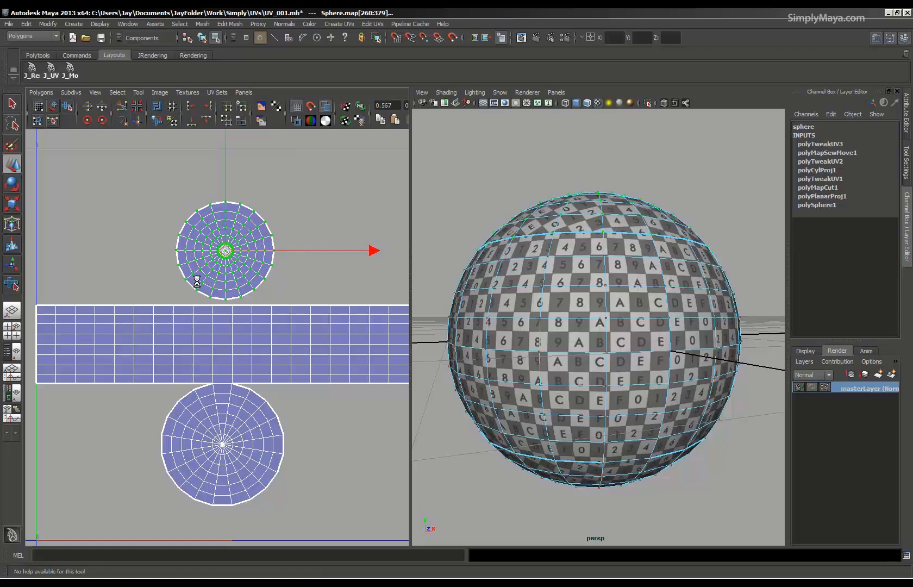
right_click_drag(193, 274, 351, 294, "alt")
right_click_drag(240, 269, 237, 253)
left_click(226, 258)
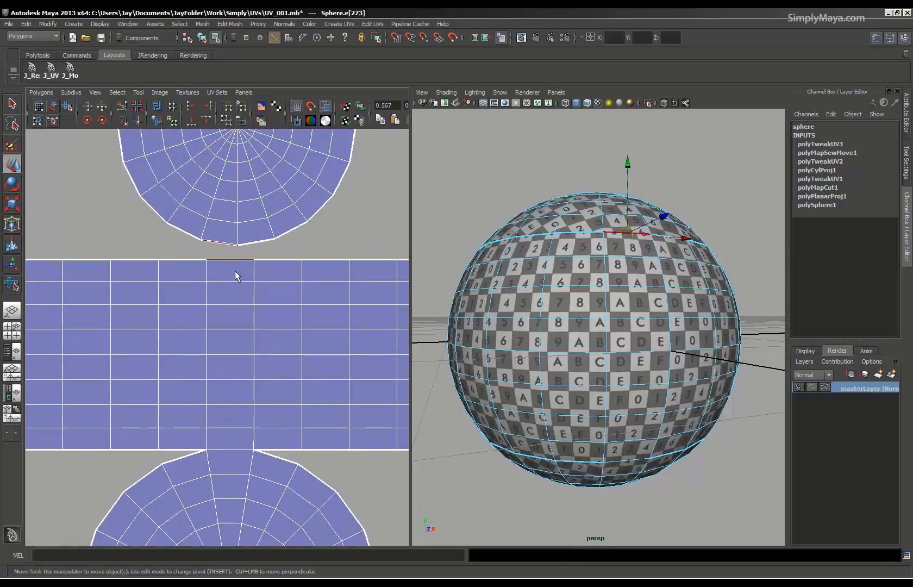
Rotate the top cap's UV shell until a rim edge lies parallel to the band, and shift it closer to the matching border edge.
middle_click_drag(260, 258, 248, 370, "alt")
right_click_drag(251, 314, 284, 314)
right_click_drag(283, 313, 157, 299, "alt")
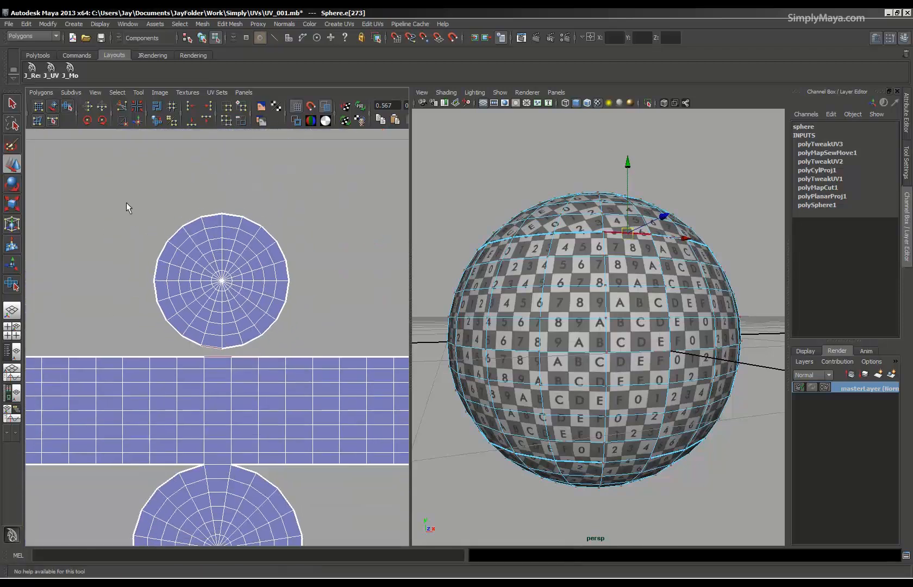
left_click_drag(301, 351, 306, 349)
key("e")
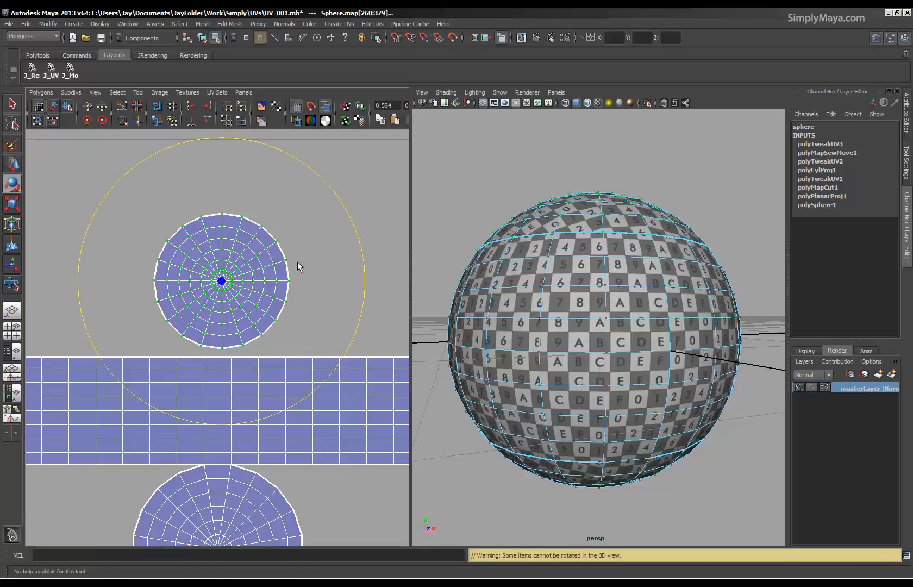
left_click_drag(339, 201, 319, 192)
key("w")
left_click_drag(221, 281, 219, 285)
right_click_drag(162, 341, 275, 358, "alt")
middle_click_drag(276, 359, 271, 417, "alt")
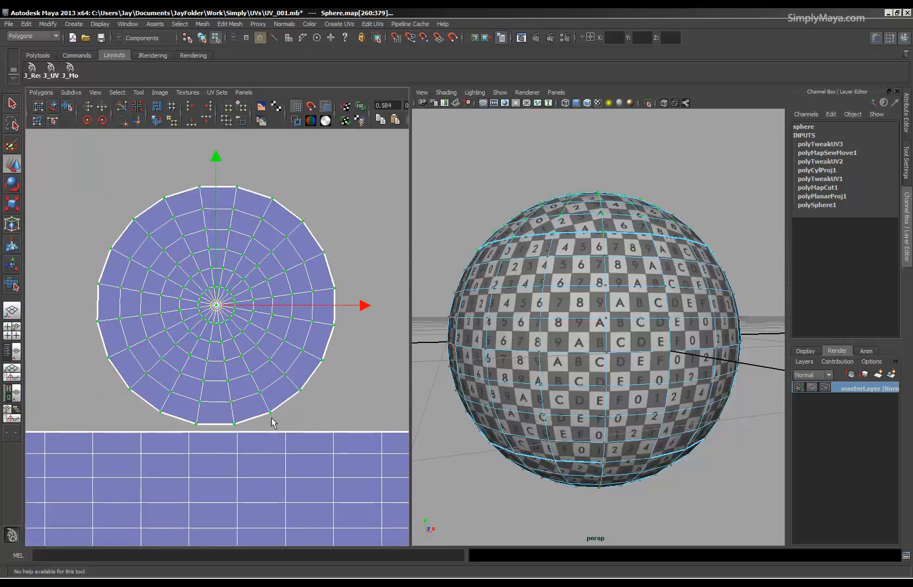
Scale the top cap's shell up until its rim edge matches the band segment's width, and fine-tune its rotation.
key("r")
mouse_move(218, 306)
left_mouse_down()
mouse_move(241, 305)
mouse_move(217, 288)
left_mouse_up()
key("w")
key("r")
key("e")
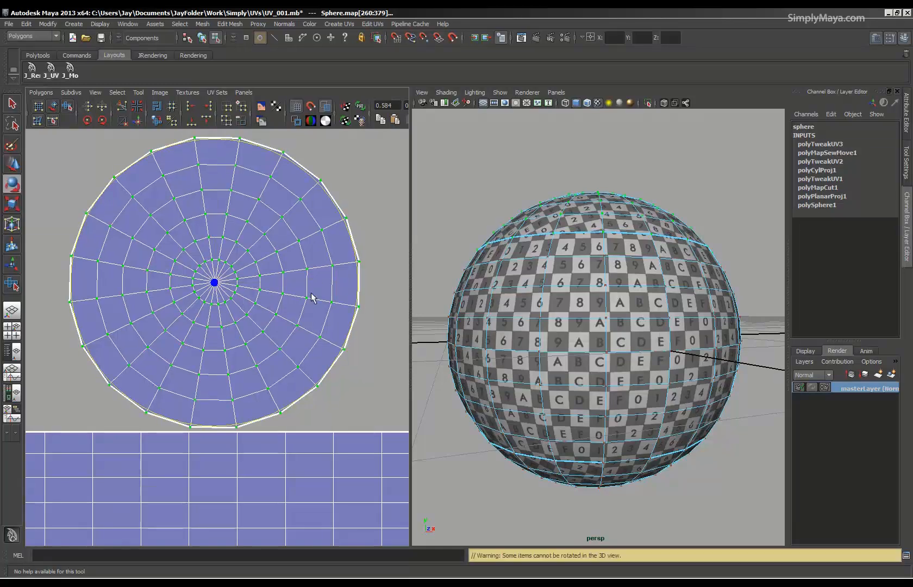
middle_click_drag(356, 264, 358, 265)
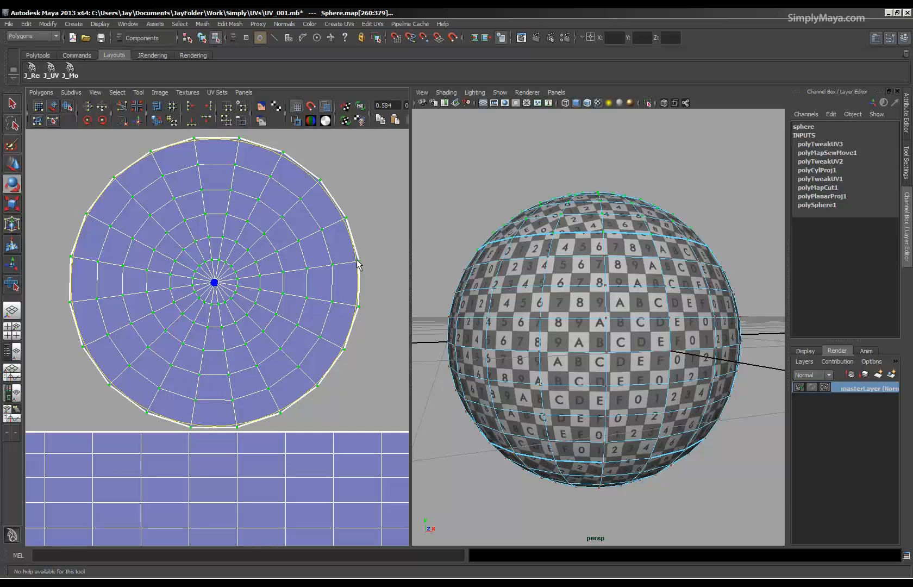
Join the top cap to the band with Move and Sew UV Edges along their shared border edge.
right_click_drag(220, 448, 215, 405)
left_click(217, 429)
left_click(41, 93)
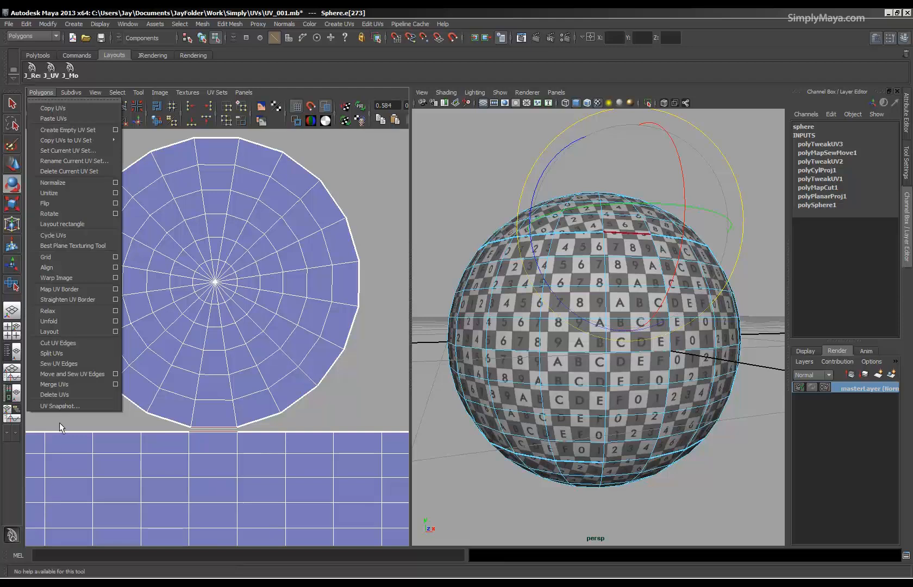
left_click(67, 374)
scroll(228, 393, "down", 5)
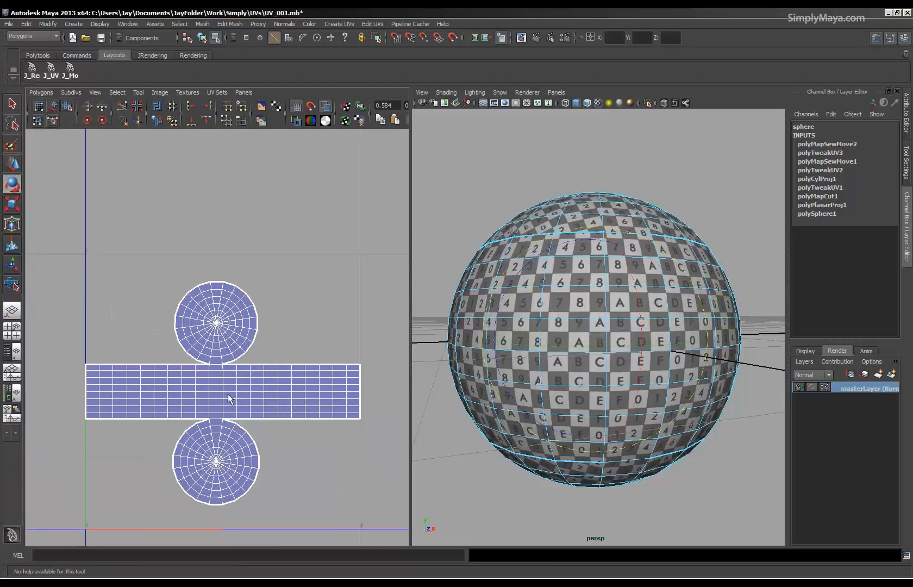
Select all of the sphere's UVs and scale the joined layout down slightly so it sits inside the 0–1 texture square.
right_click_drag(287, 392, 328, 396)
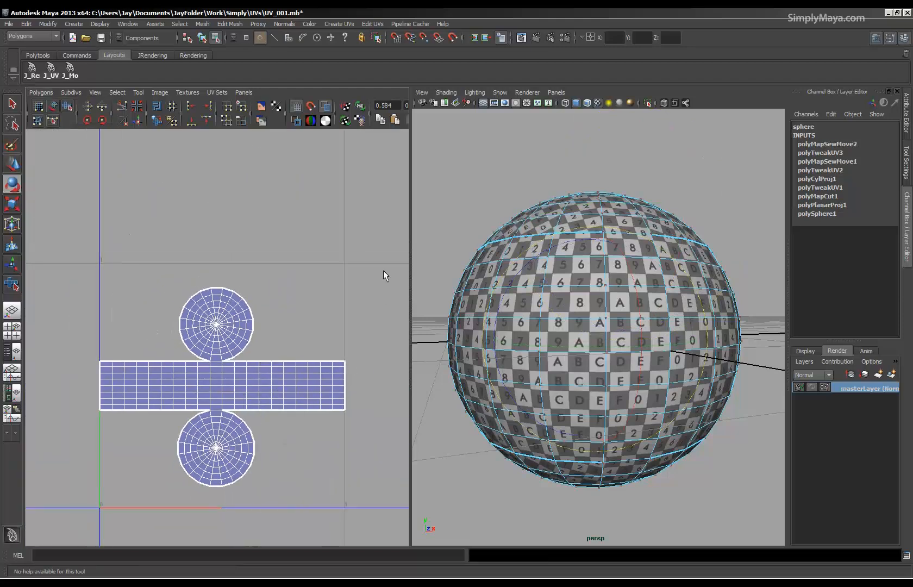
left_click_drag(107, 504, 67, 508)
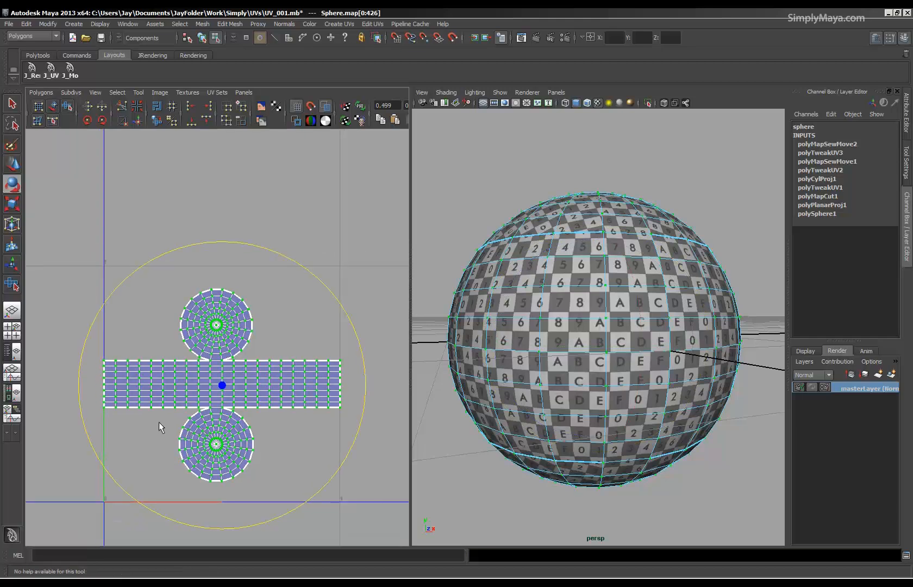
key("f")
key("r")
left_click_drag(224, 324, 239, 372)
left_click_drag(565, 356, 525, 410, "alt")
left_click_drag(595, 370, 635, 308, "alt")
Move the sphere's whole UV layout up by about one tile, out of the 0–1 texture square, and deselect it.
right_click_drag(271, 321, 239, 325, "alt")
middle_click_drag(221, 361, 208, 411, "alt")
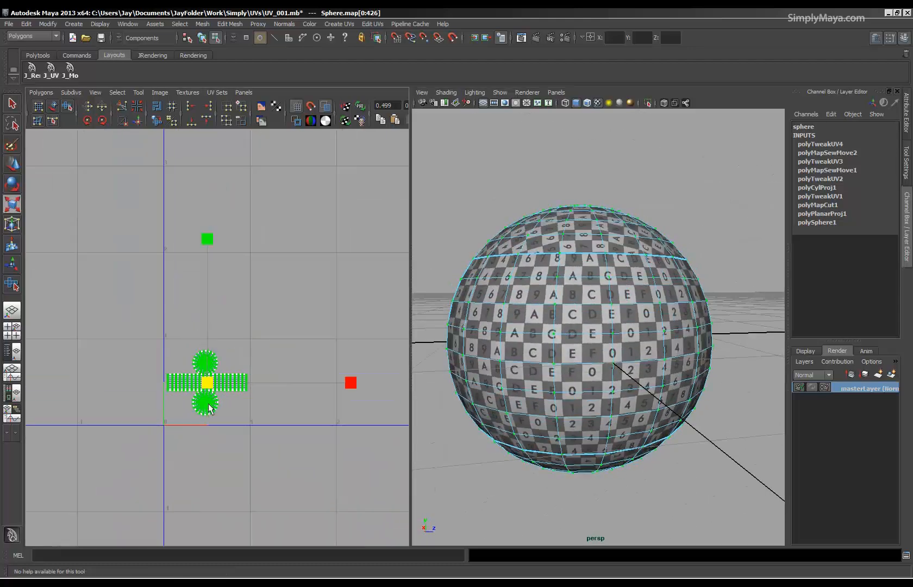
key("w")
left_click_drag(208, 325, 212, 238)
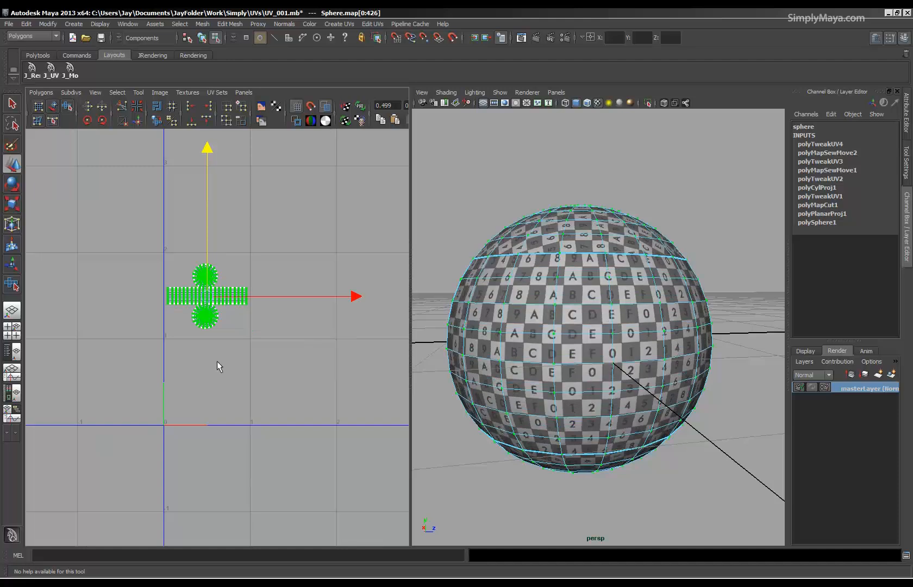
left_click(217, 361)
Show the last hidden objects in the scene again and bring the hand model into view.
left_click_drag(499, 367, 625, 304, "alt")
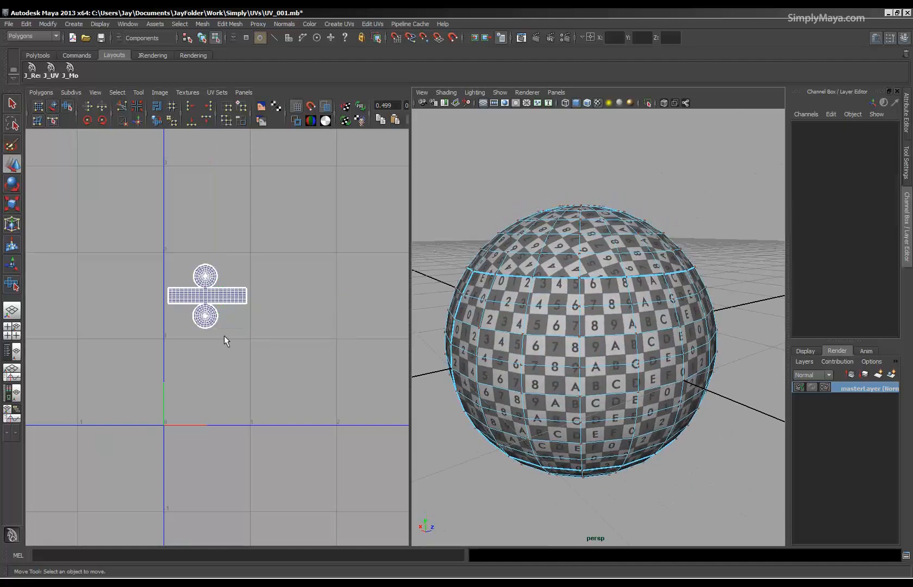
right_click_drag(614, 362, 456, 347, "alt")
left_click_drag(457, 346, 603, 353, "alt")
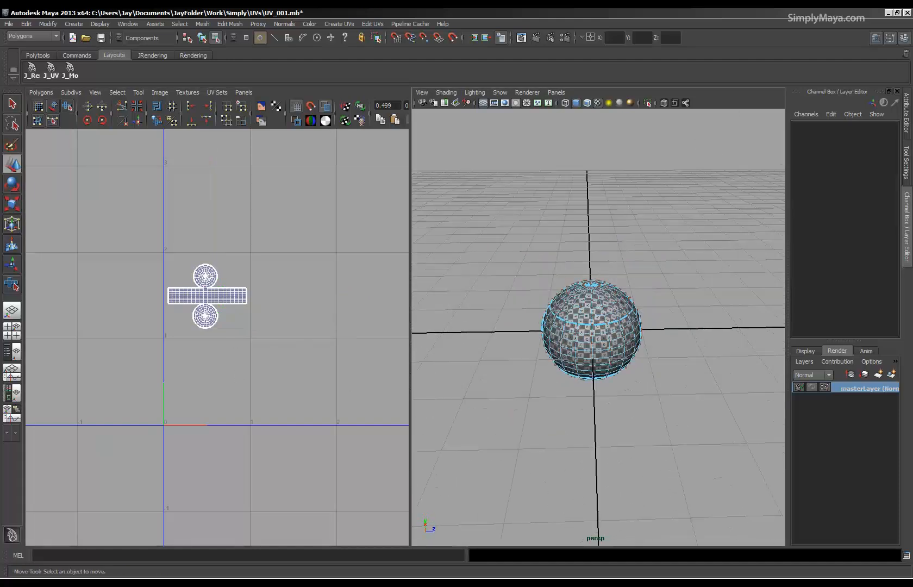
left_click(36, 54)
left_click(77, 55)
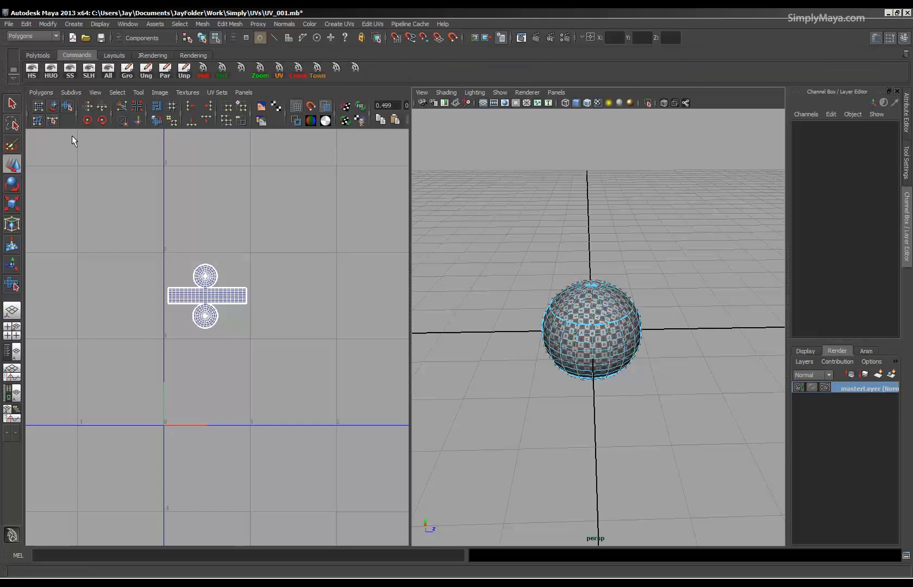
left_click(87, 75)
left_click_drag(691, 399, 603, 393, "alt")
right_click_drag(603, 393, 608, 430, "alt")
left_click_drag(607, 431, 553, 417, "alt")
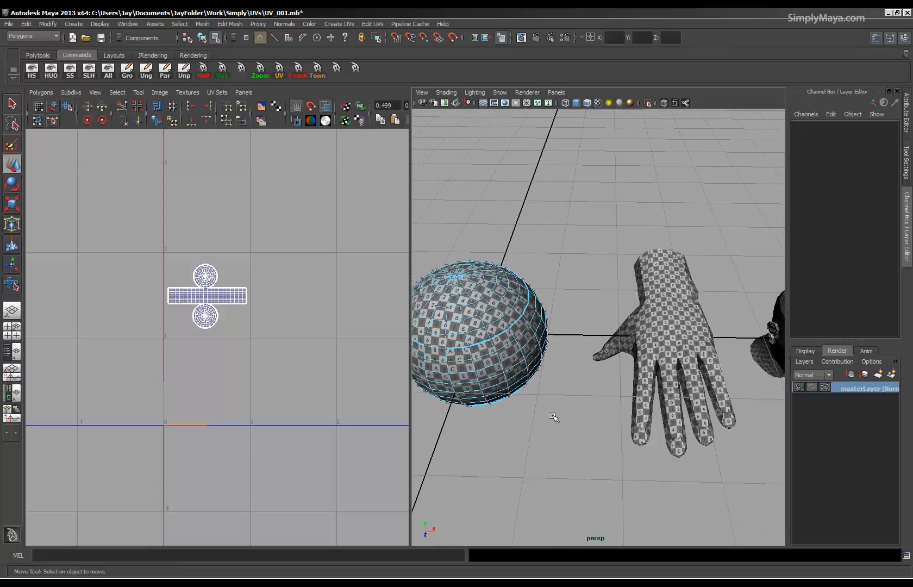
Select the hand model so its UV layout is displayed, and frame the shells in the UV editor.
left_click(654, 343)
right_click_drag(166, 413, 270, 453, "alt")
middle_click_drag(227, 465, 234, 403, "alt")
right_click_drag(122, 417, 177, 443, "alt")
middle_click_drag(176, 444, 208, 400, "alt")
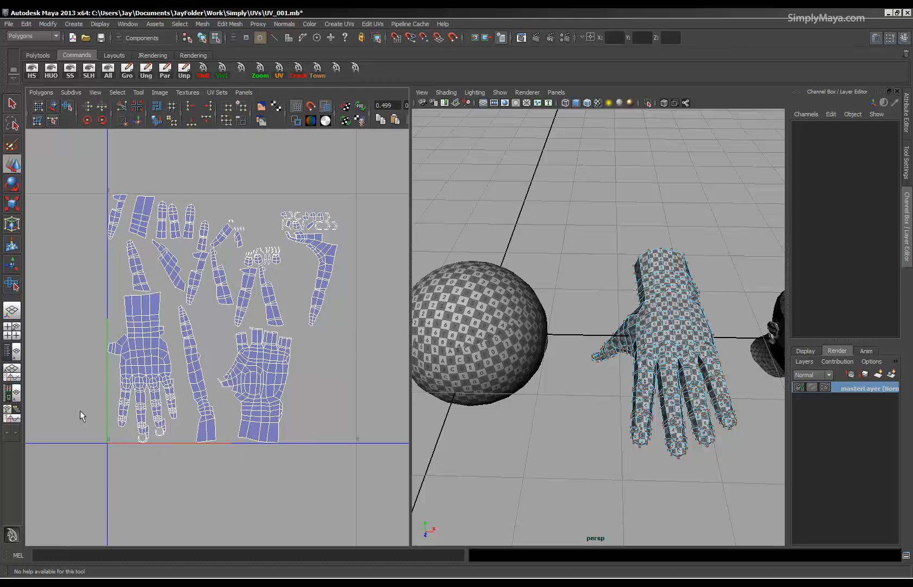
Examine the hand's many separate UV shells, including the small fingertip pieces, alongside the hand and head models.
left_click_drag(641, 326, 651, 389, "alt")
right_click_drag(639, 410, 582, 378, "alt")
middle_click_drag(646, 396, 527, 401, "alt")
right_click_drag(527, 401, 612, 413, "alt")
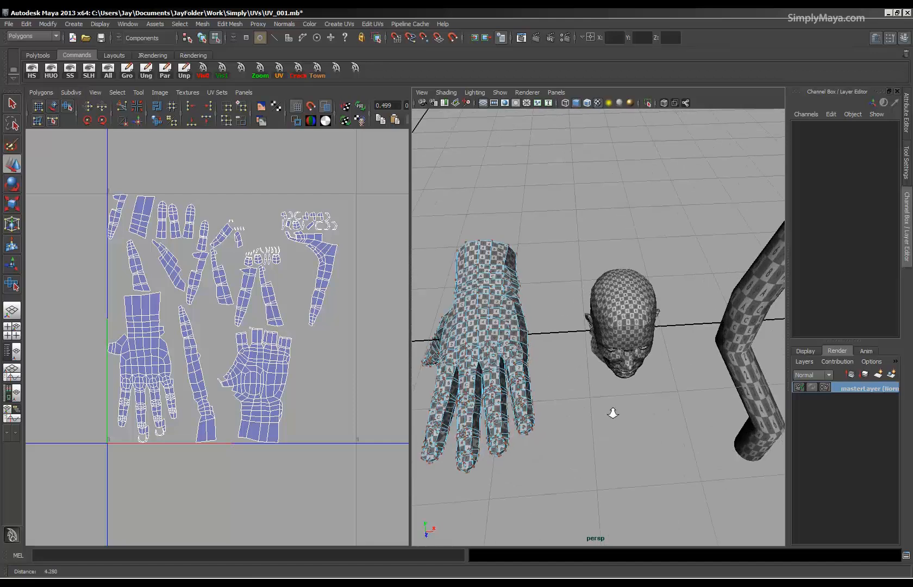
middle_click_drag(612, 413, 687, 408, "alt")
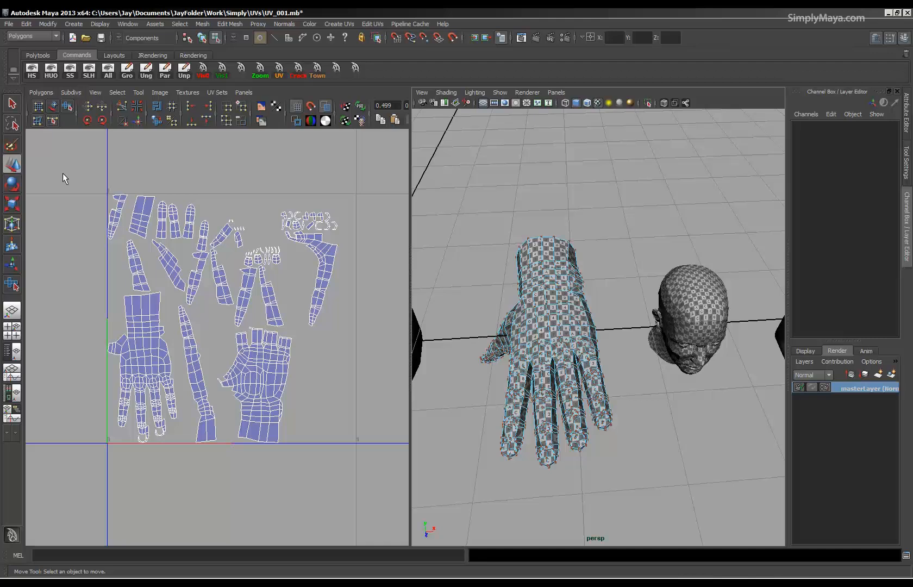
left_click_drag(552, 380, 441, 347, "alt")
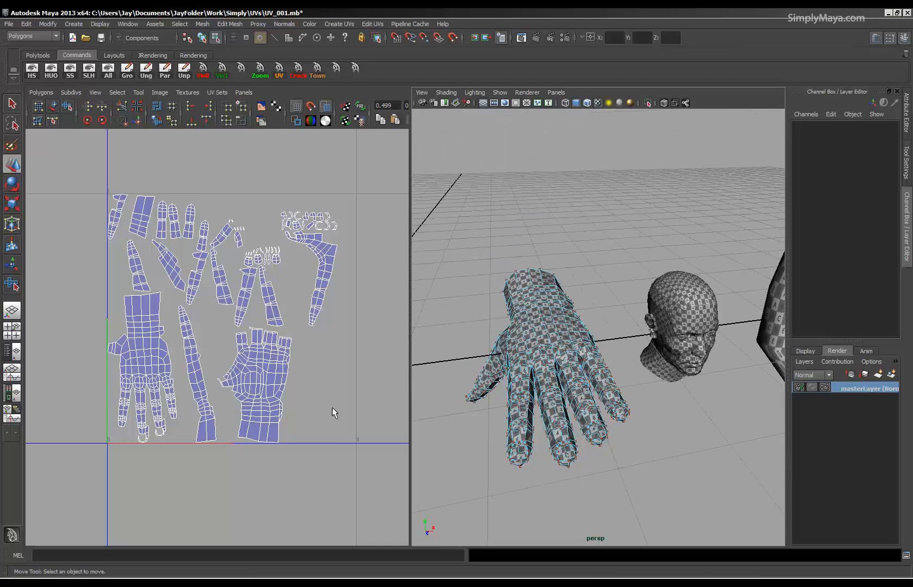
scroll(268, 336, "up", 5)
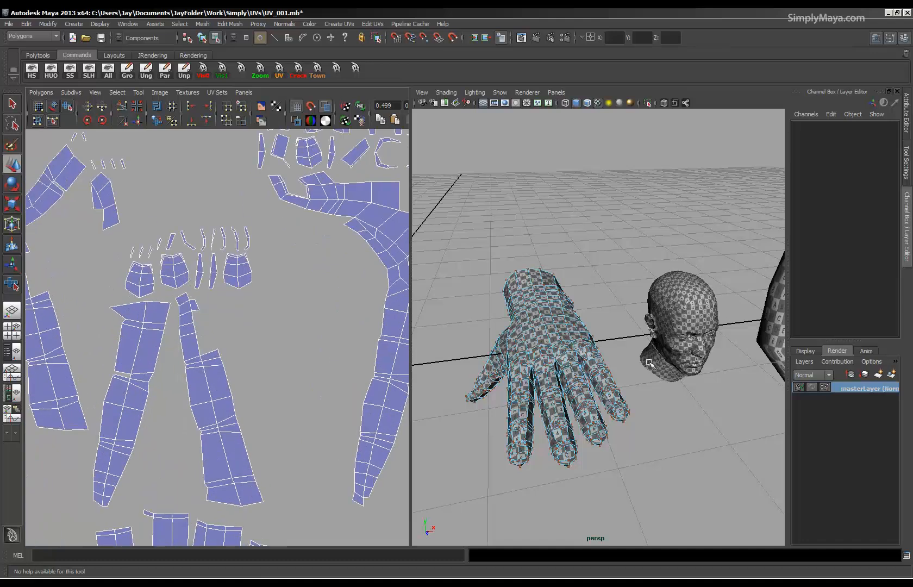
right_click_drag(286, 304, 1, 300, "alt")
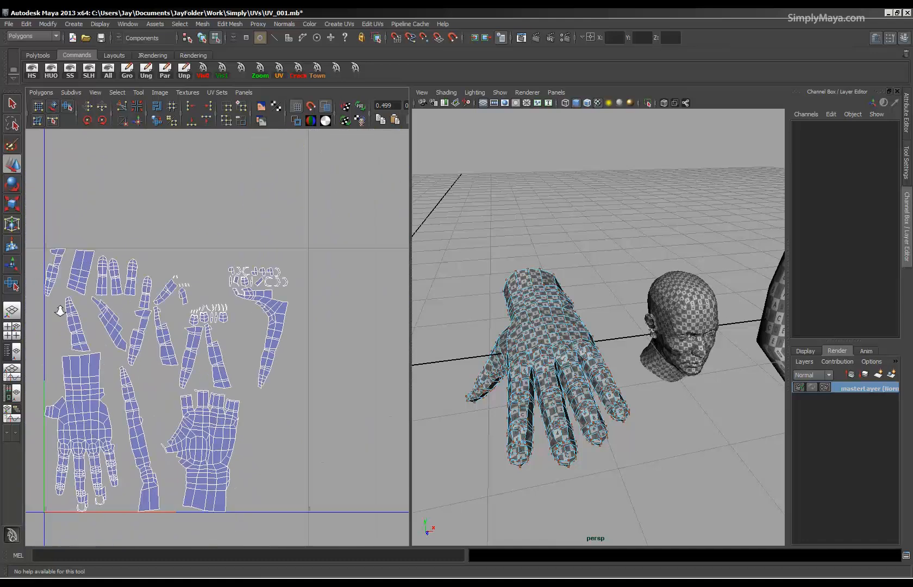
middle_click_drag(142, 336, 194, 273, "alt")
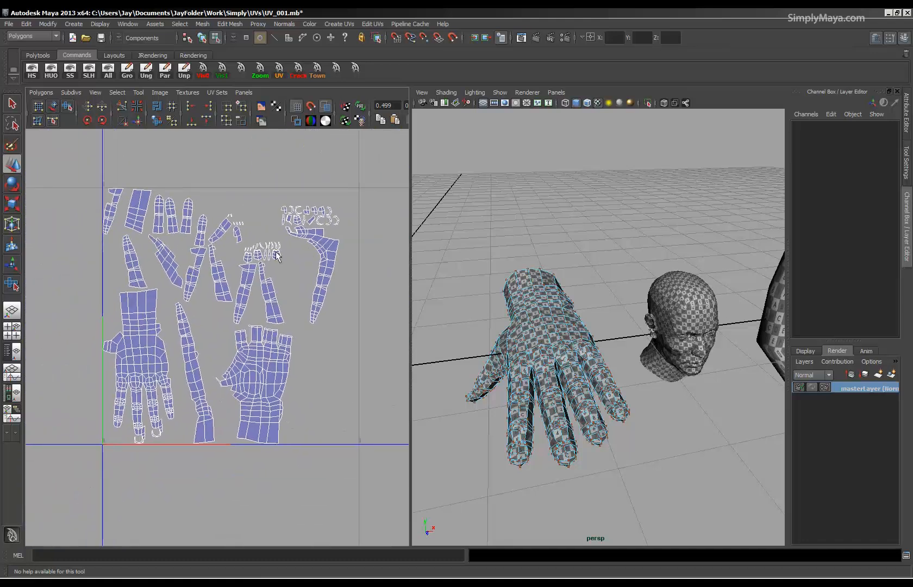
middle_click_drag(137, 334, 147, 350, "alt")
right_click_drag(146, 349, 199, 348, "alt")
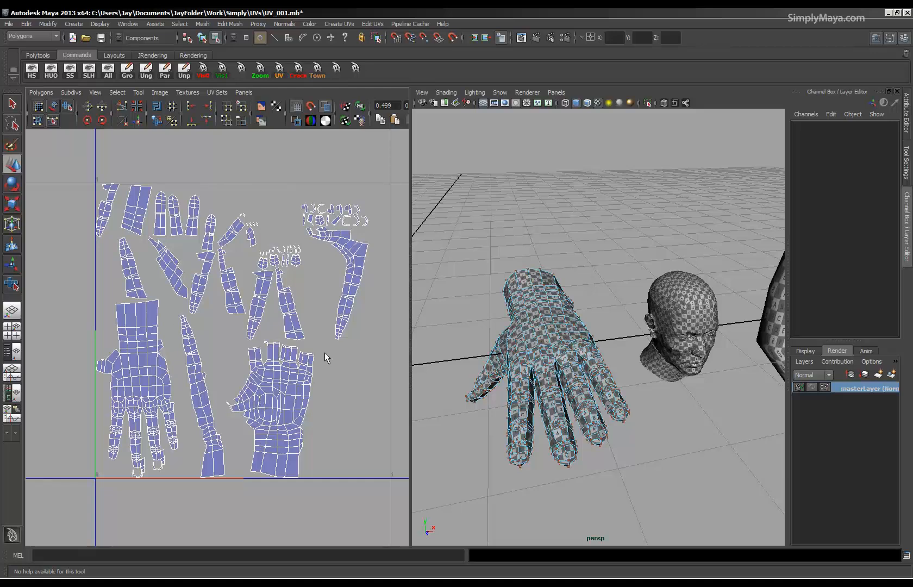
right_click_drag(324, 356, 257, 354, "alt")
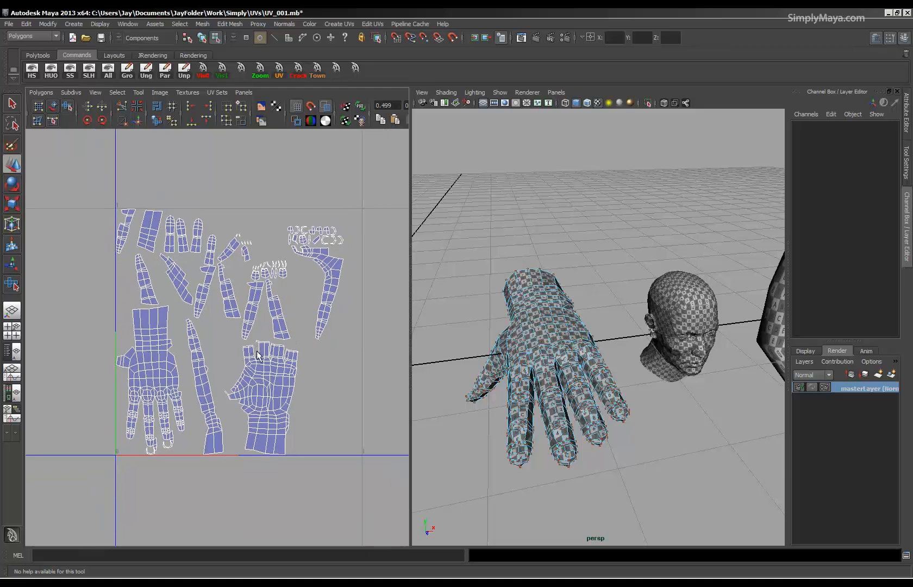
Select the hand as a whole object and maximize the perspective view close to its fingers.
left_click_drag(508, 365, 535, 364, "alt")
right_click_drag(535, 364, 545, 349)
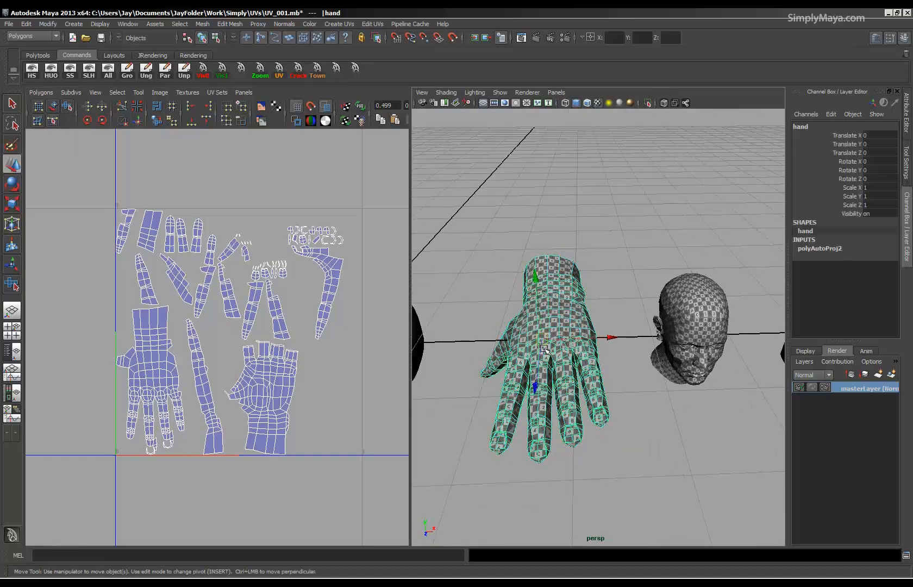
left_click_drag(493, 321, 445, 225, "alt")
key("space")
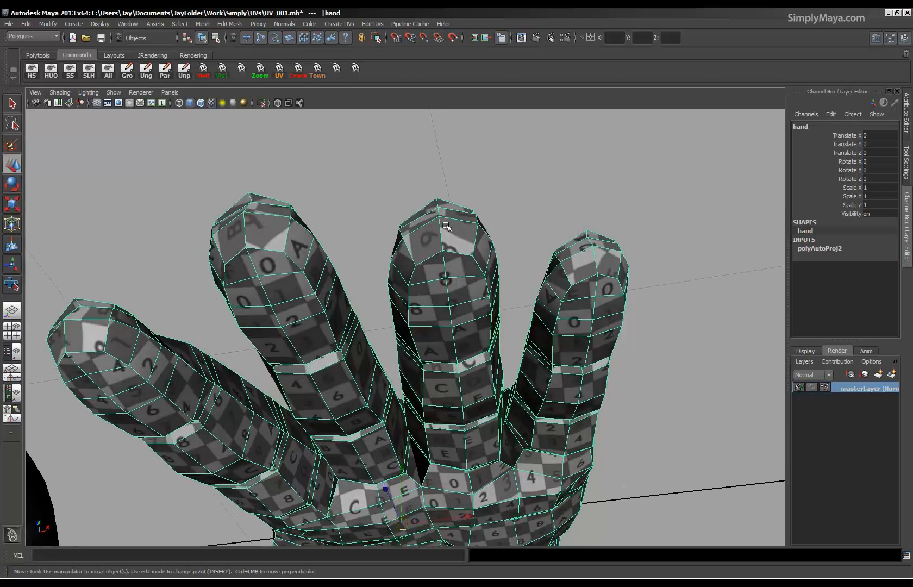
Examine the checker texture across the hand's fingers from several angles and compare it with the neighbouring models.
left_click_drag(204, 245, 324, 487, "alt")
right_click_drag(462, 419, 375, 400, "alt")
left_click_drag(402, 397, 382, 382, "alt")
left_click_drag(452, 364, 470, 386, "alt")
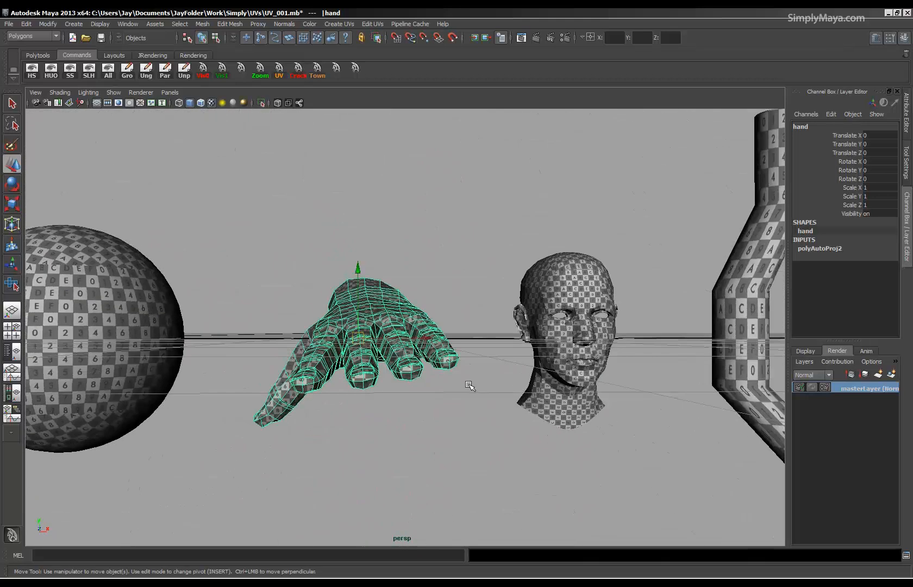
left_click_drag(558, 375, 525, 461, "alt")
right_click_drag(526, 461, 505, 385, "alt")
middle_click_drag(505, 385, 450, 386, "alt")
right_click_drag(450, 385, 510, 401, "alt")
middle_click_drag(510, 401, 469, 410, "alt")
Hide every object except the selected hand and centre the hand in the view.
left_click(354, 435)
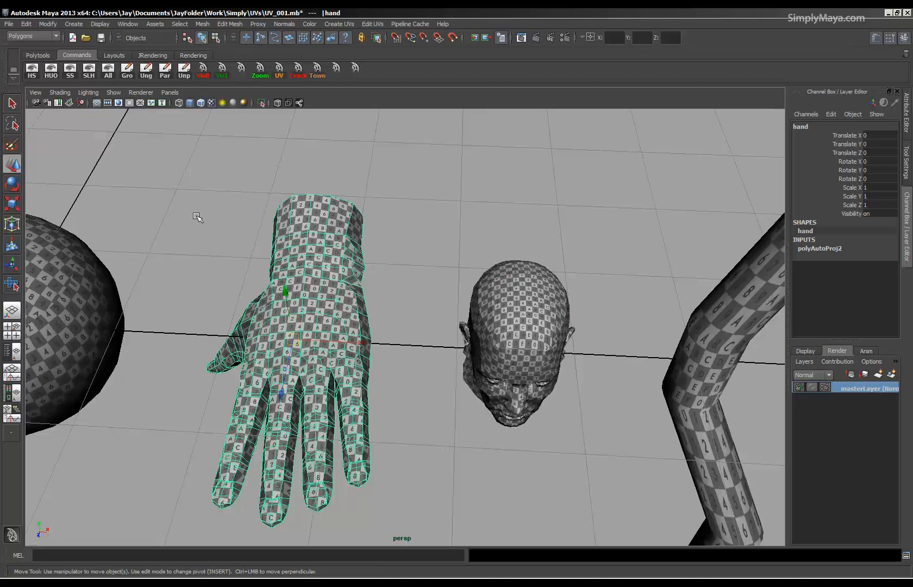
left_click(50, 73)
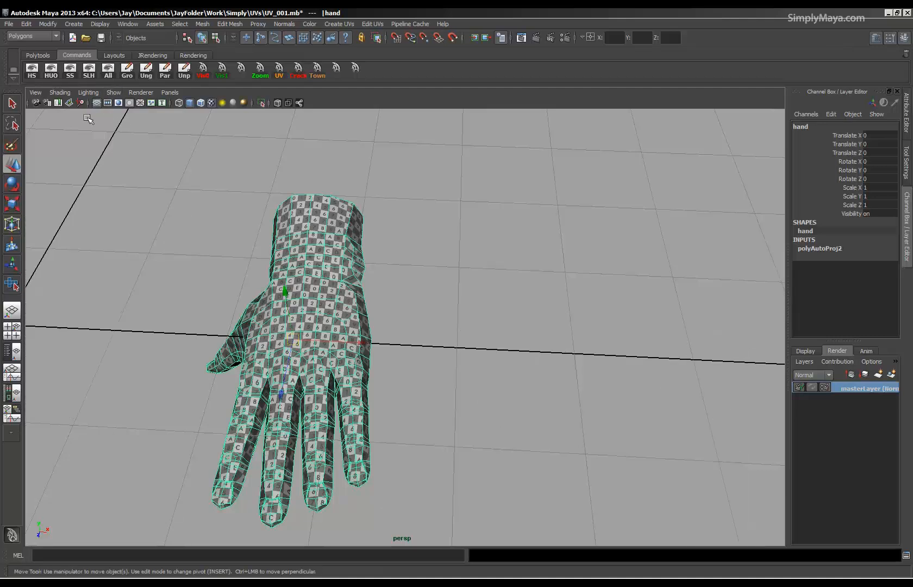
right_click_drag(471, 321, 406, 330, "alt")
middle_click_drag(406, 330, 509, 300, "alt")
mouse_move(509, 300)
left_mouse_down("alt")
mouse_move(499, 252)
mouse_move(504, 288)
left_mouse_up("alt")
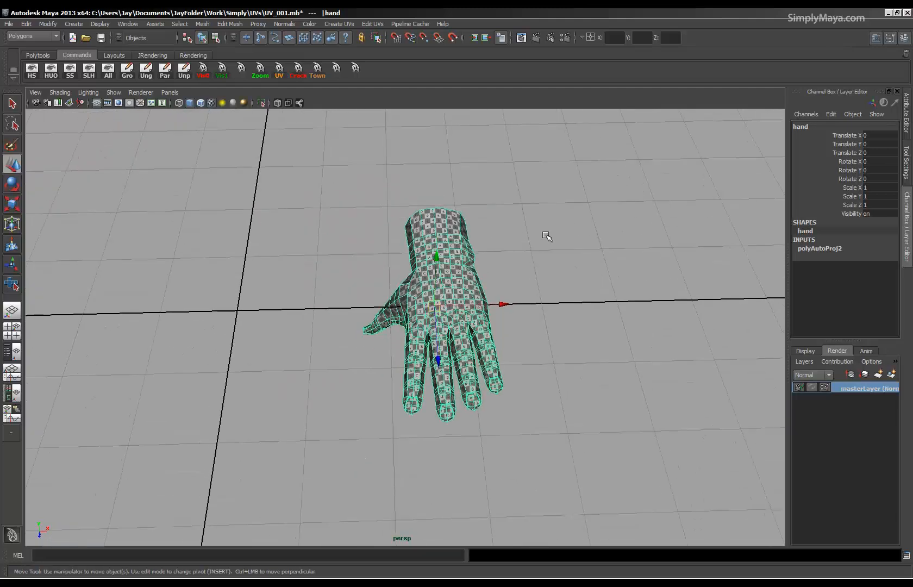
Examine the isolated hand from several angles, ending with a view of the back of the hand.
key("space")
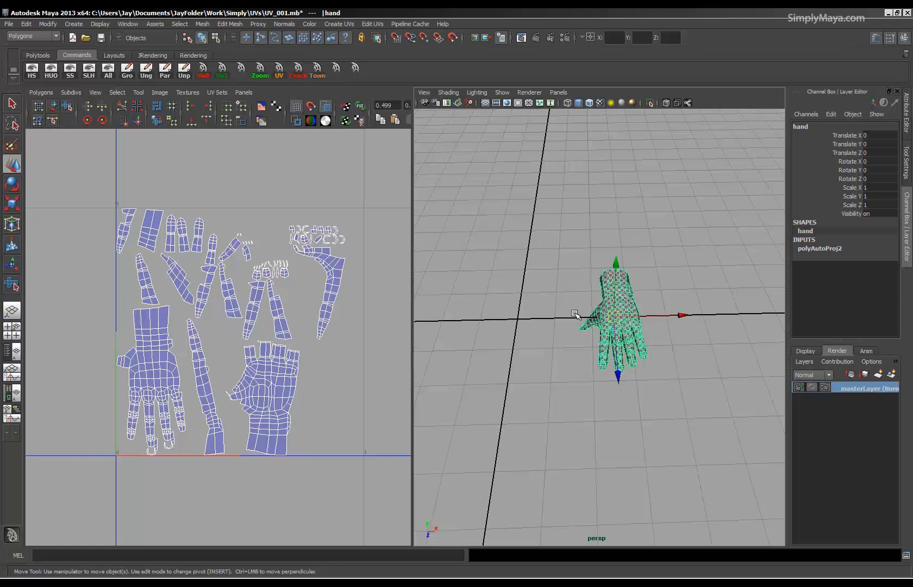
key("space")
left_click_drag(348, 346, 474, 409, "alt")
middle_click_drag(473, 408, 467, 349, "alt")
right_click_drag(467, 349, 533, 341, "alt")
left_click_drag(433, 367, 420, 391, "alt")
right_click_drag(420, 390, 353, 354, "alt")
middle_click_drag(352, 354, 310, 455, "alt")
right_click_drag(421, 388, 326, 391, "alt")
left_click_drag(418, 348, 405, 345, "alt")
middle_click_drag(405, 346, 379, 370, "alt")
left_click_drag(379, 370, 385, 369, "alt")
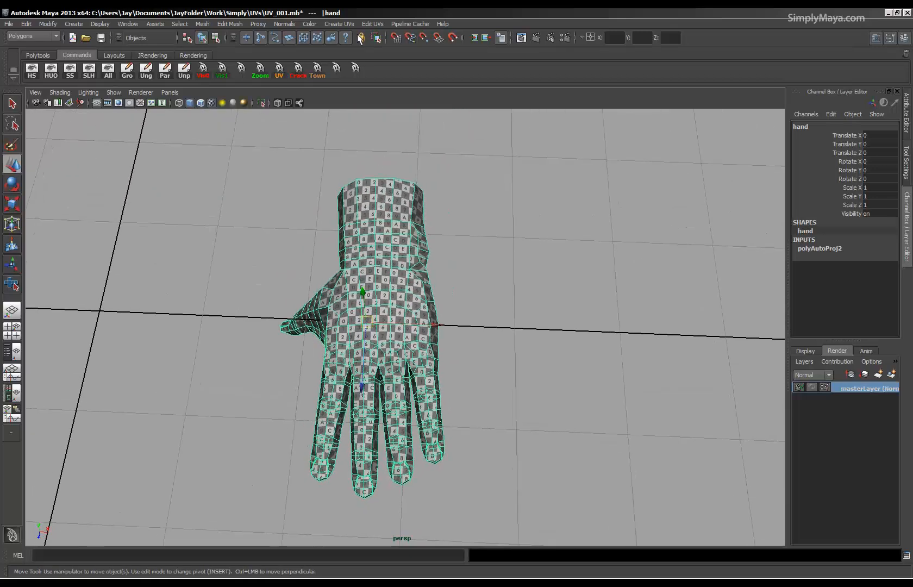
Apply a planar UV projection to the hand from the Y axis, fitted to the bounding box, and close the mapping options.
left_click(337, 25)
left_click(437, 40)
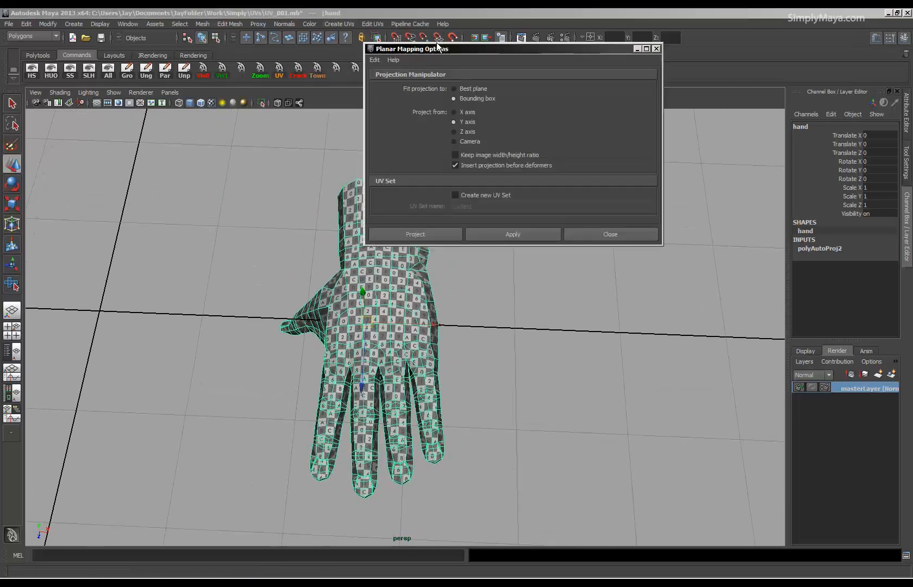
left_click(500, 234)
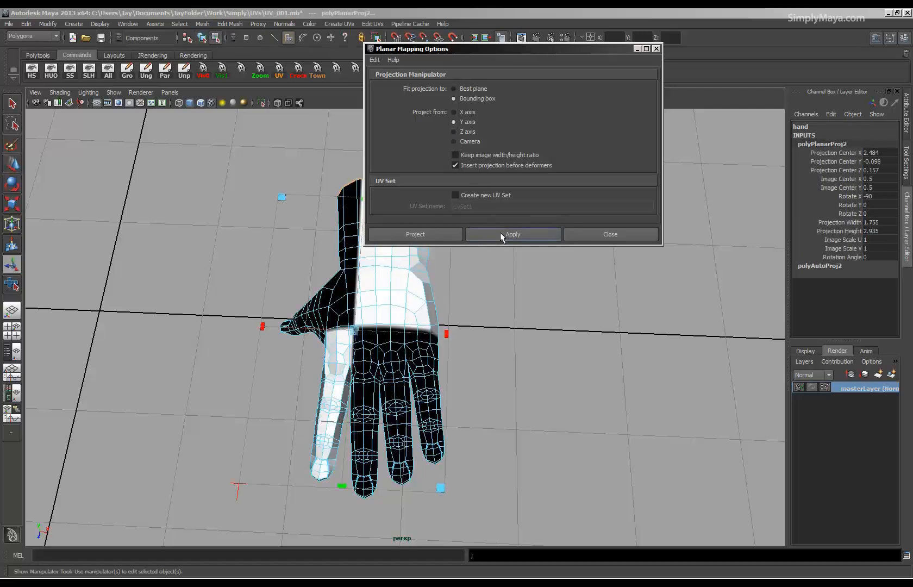
right_click_drag(505, 321, 418, 322, "alt")
left_click_drag(418, 322, 472, 332, "alt")
left_click(593, 235)
left_click_drag(543, 283, 413, 324, "alt")
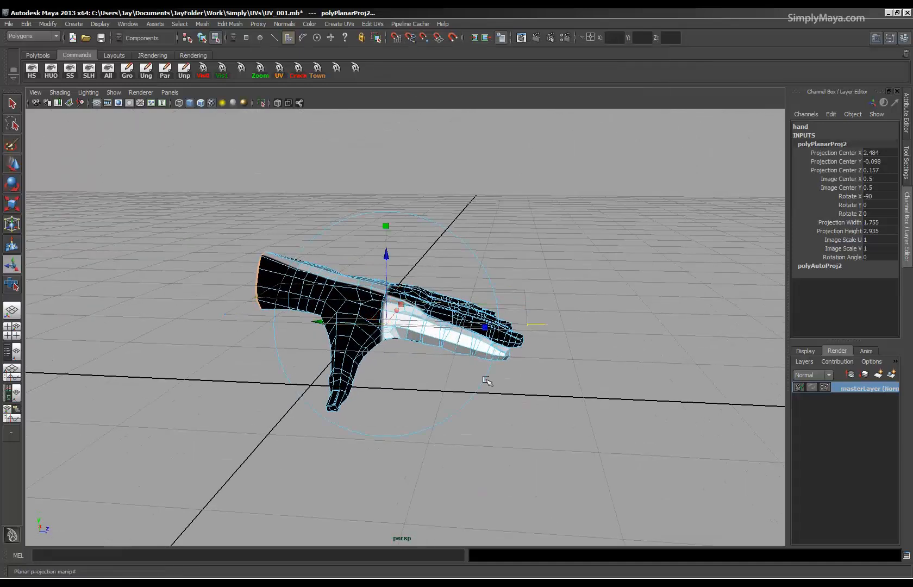
Tilt the hand's planar projection about X to roughly -75 degrees so it follows the slope of the hand.
left_click_drag(486, 381, 407, 349, "alt")
left_click_drag(453, 245, 466, 276)
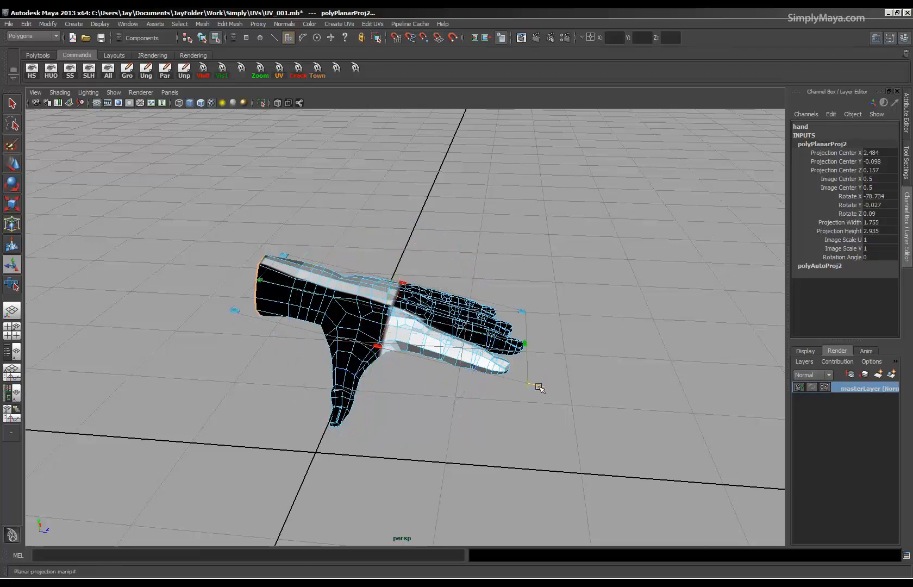
left_click(525, 429)
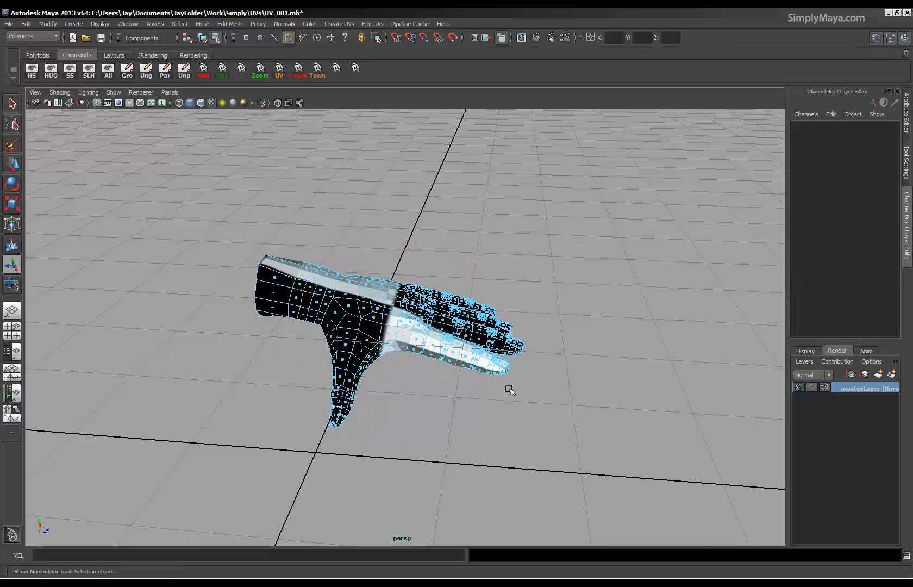
key("ctrl+z")
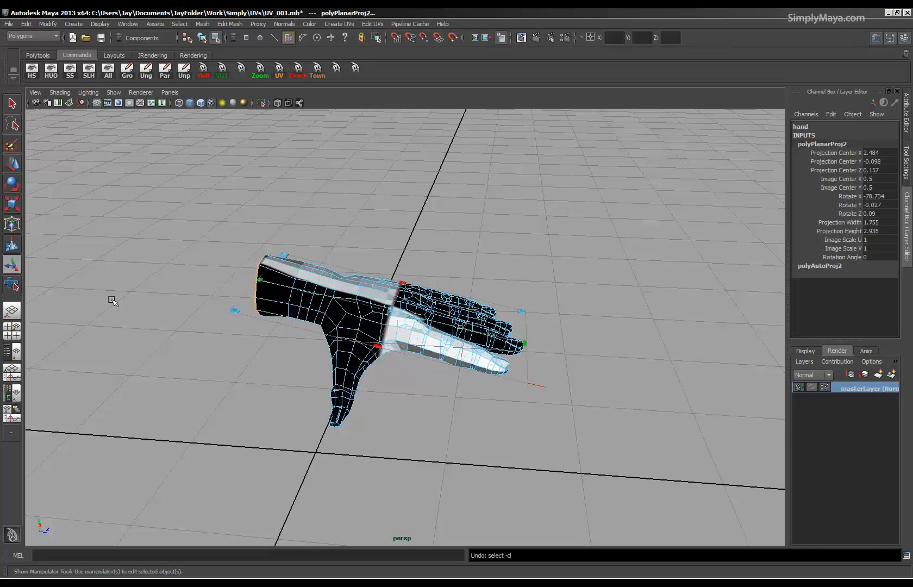
left_click_drag(506, 398, 348, 347, "alt")
left_click(441, 199)
left_click_drag(441, 198, 441, 296, "alt")
left_click_drag(462, 256, 323, 370)
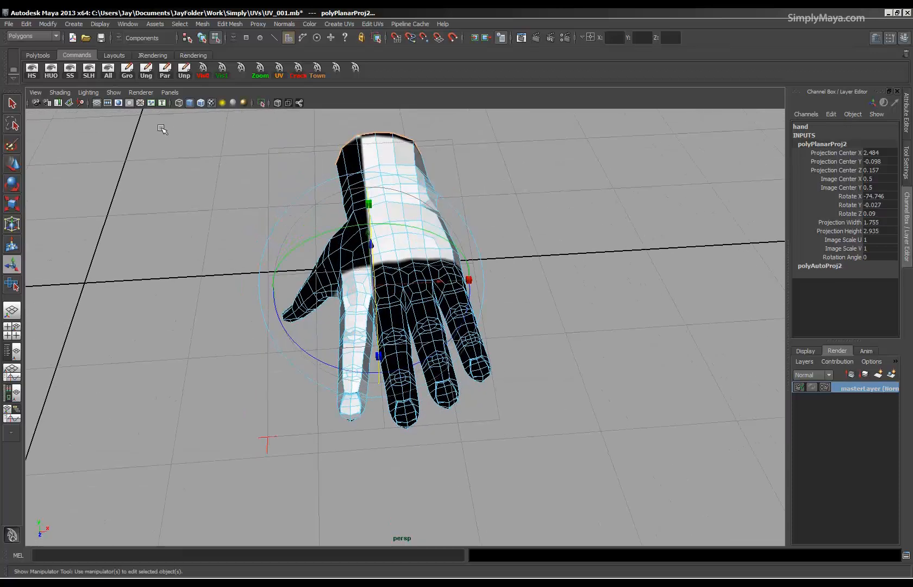
Show the UV layout beside the perspective view and examine the hand's projected UVs against the model.
key("space")
right_click_drag(247, 318, 224, 313, "alt")
left_click_drag(560, 325, 642, 318, "alt")
middle_click_drag(351, 338, 299, 322, "alt")
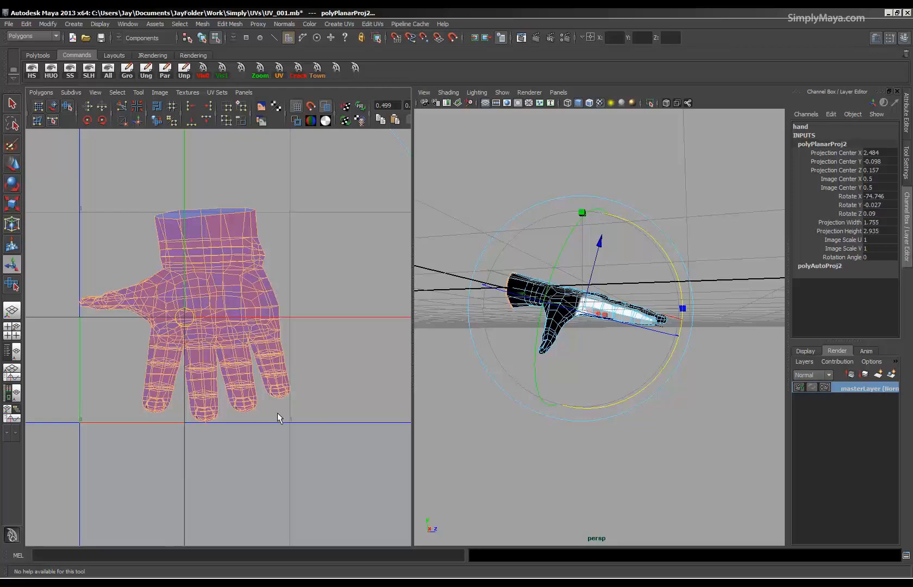
left_click(688, 435)
left_click_drag(688, 436, 563, 405, "alt")
right_click_drag(563, 406, 696, 407, "alt")
left_click_drag(554, 465, 633, 427, "alt")
Return the hand to object mode and assign the existing lambert2 material to show the finer checker pattern.
key("F8")
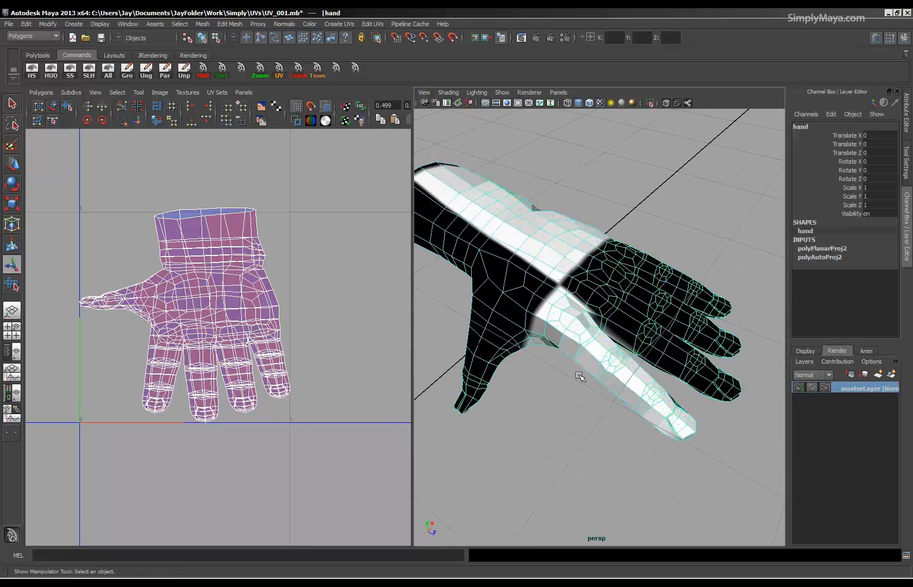
right_click_drag(562, 326, 569, 501)
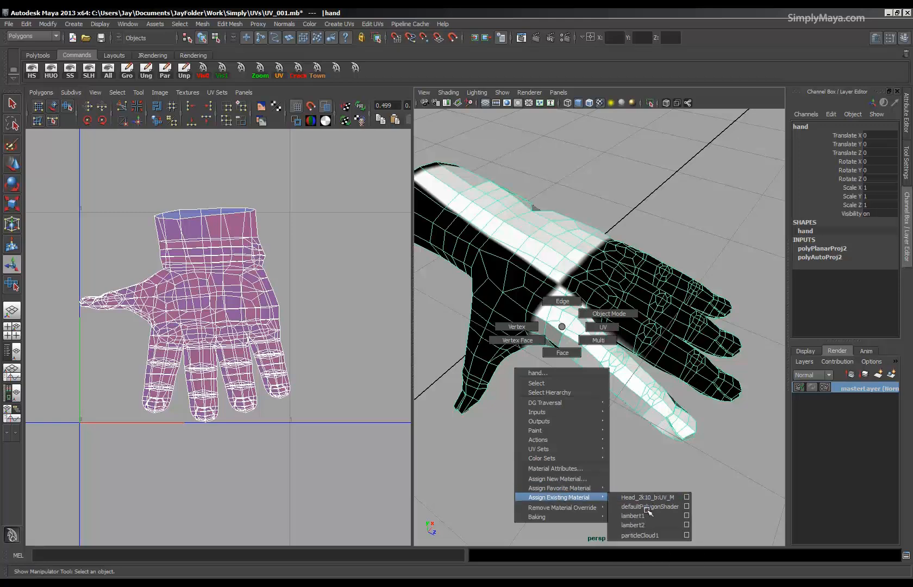
right_click_drag(648, 525, 648, 525)
left_click_drag(594, 458, 536, 487, "alt")
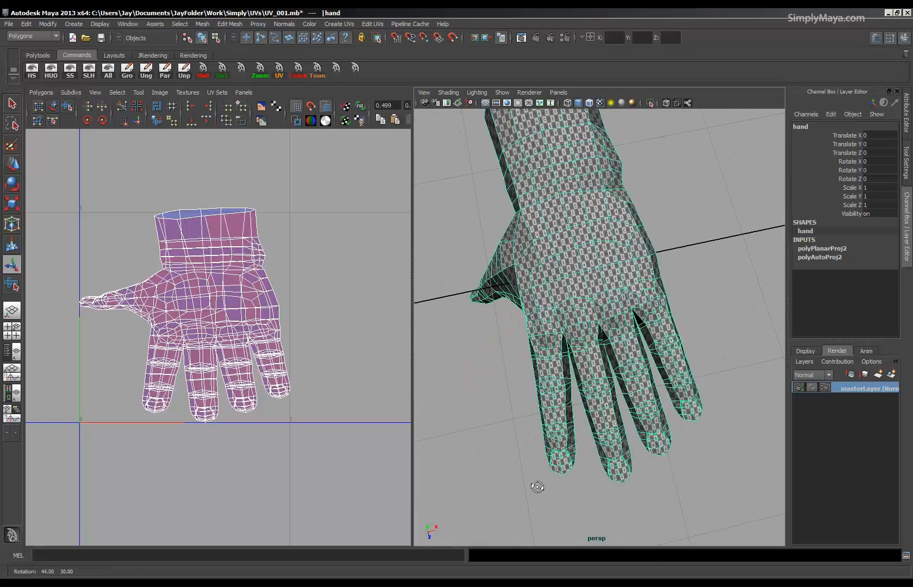
Enlarge the perspective view, display the hand shaded without textures, and switch it to edge selection.
key("space")
left_click_drag(594, 421, 432, 326, "alt")
key("5")
right_click_drag(429, 324, 429, 309)
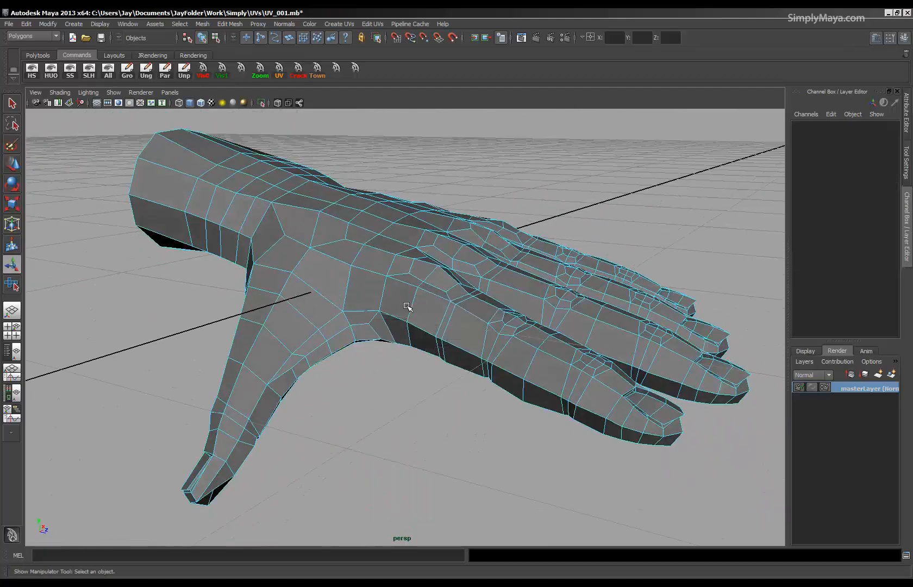
Select the edge loops around the bases of the four fingers.
left_click(411, 308)
left_click_drag(411, 308, 472, 379, "alt")
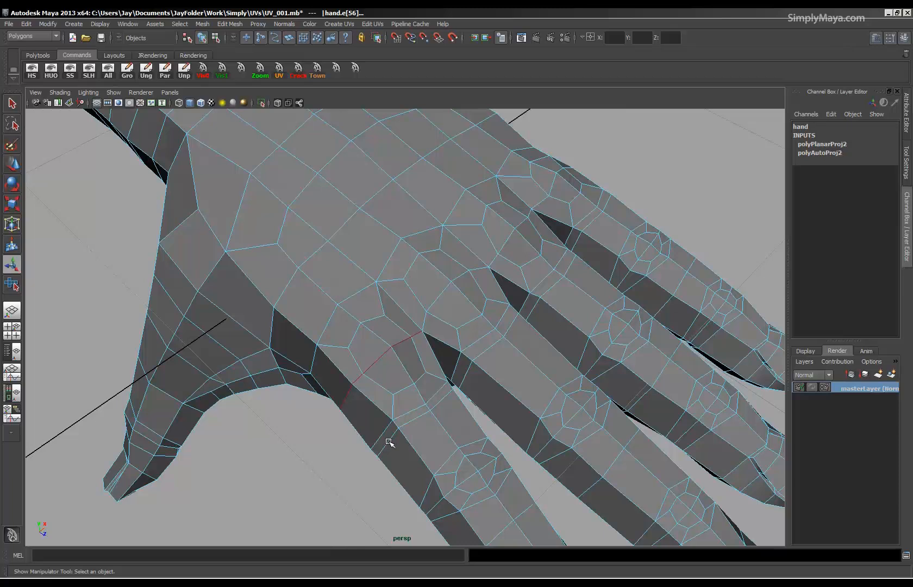
left_click_drag(466, 420, 440, 400, "alt")
left_click_drag(432, 363, 502, 385, "alt")
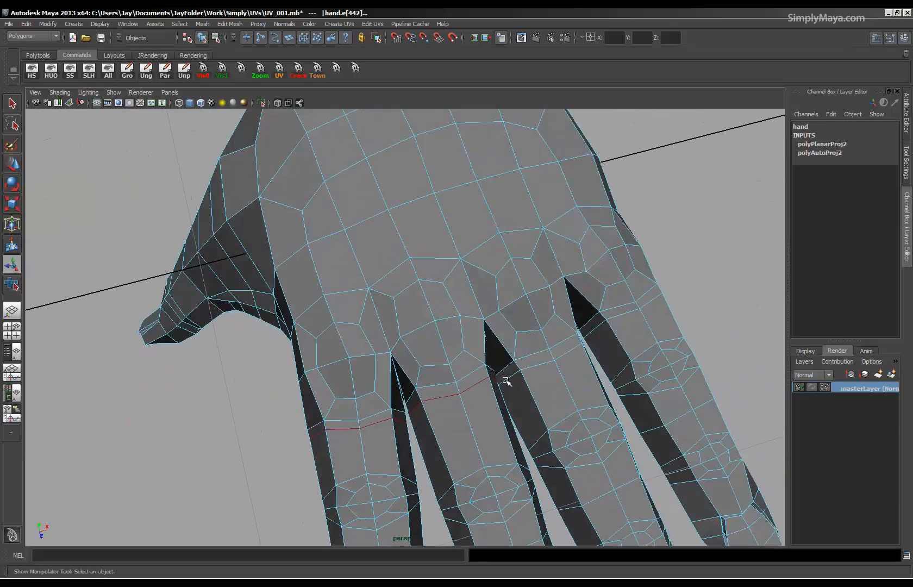
left_click_drag(521, 419, 517, 292, "alt")
left_click(505, 280)
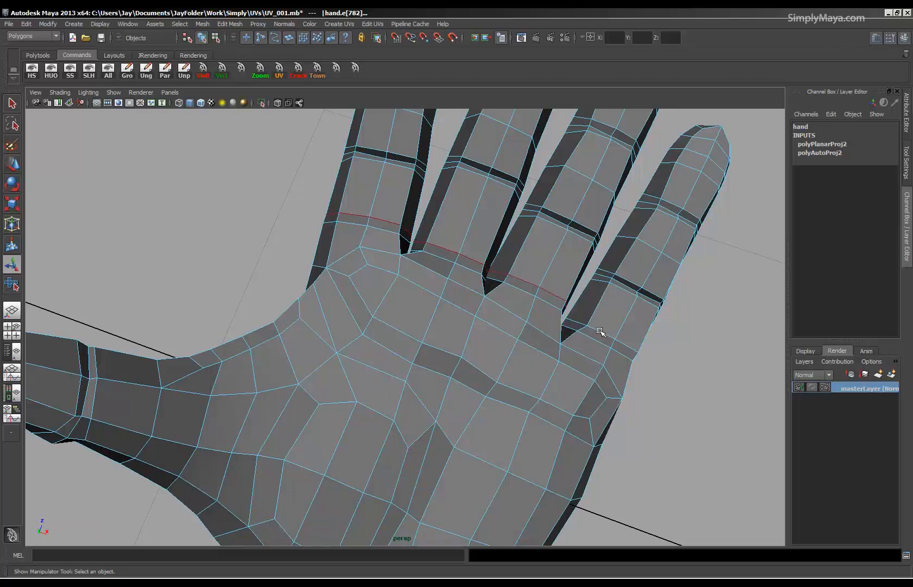
right_click_drag(605, 333, 437, 336, "alt")
Add the edge loop around the base of the thumb to the selected finger loops.
left_click_drag(438, 337, 328, 460, "alt")
middle_click_drag(328, 459, 451, 404, "alt")
right_click_drag(451, 404, 452, 346, "alt")
left_click_drag(452, 346, 473, 345, "alt")
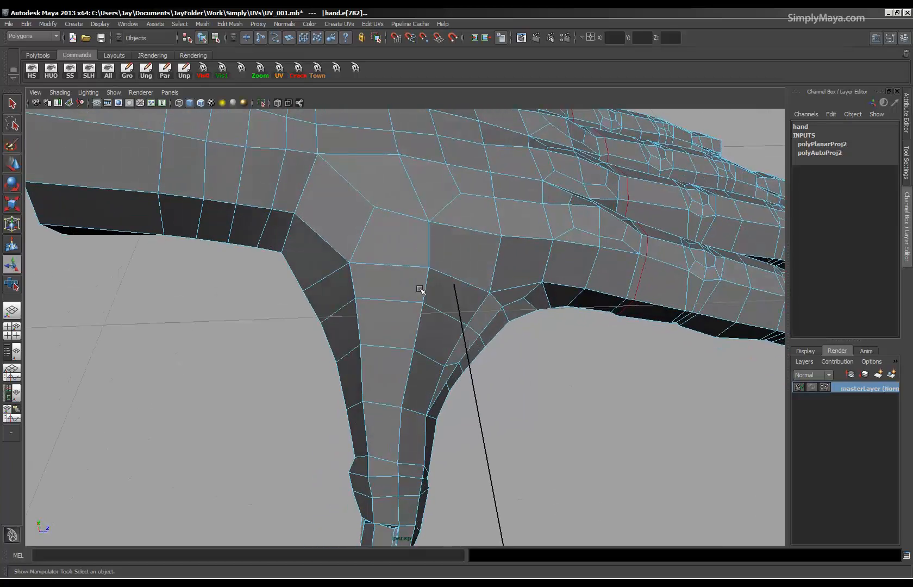
double_click(402, 265, "shift")
left_click_drag(477, 347, 405, 311, "alt")
left_click_drag(530, 289, 406, 381, "alt")
Bring back the UV layout and cut the UVs along the selected finger and thumb edge loops.
key("space")
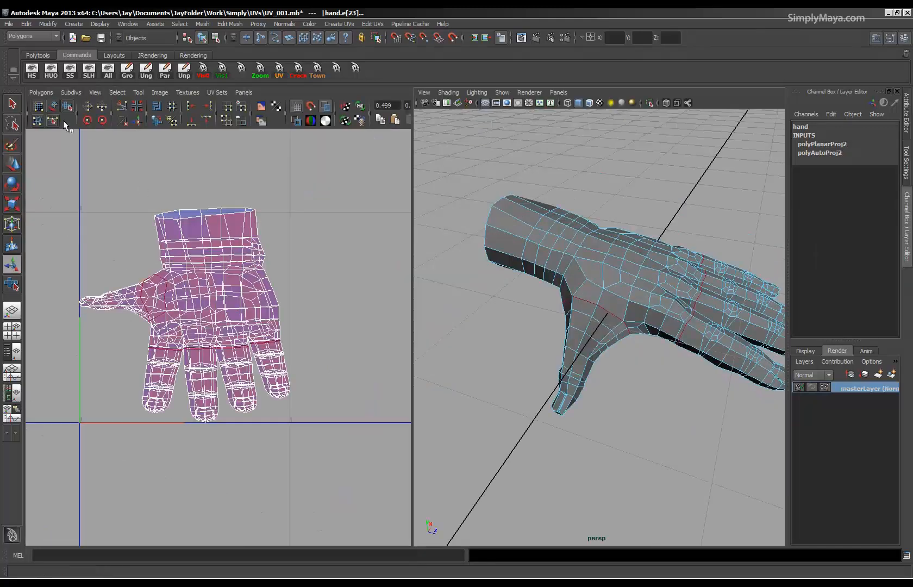
middle_click_drag(216, 315, 238, 329, "alt")
right_click_drag(238, 329, 302, 335, "alt")
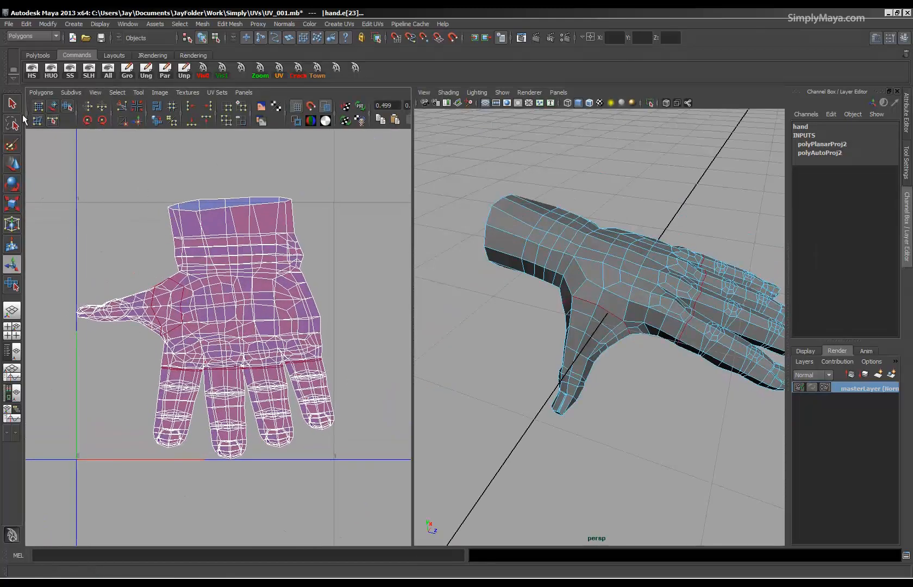
left_click(41, 93)
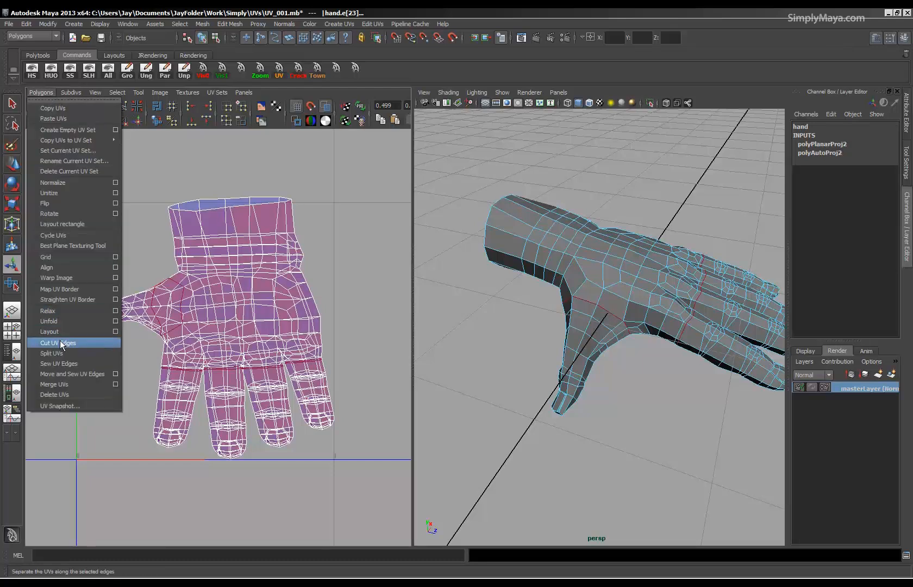
left_click(243, 92)
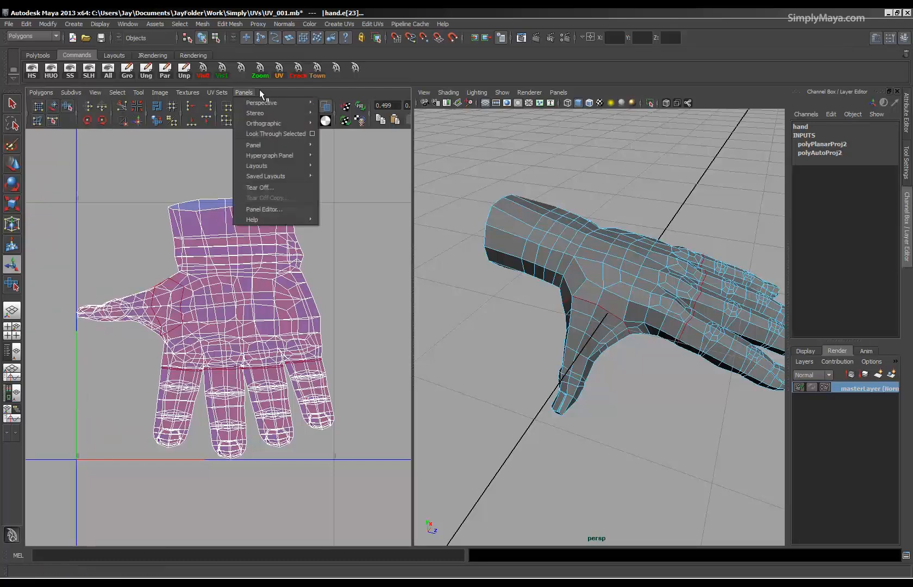
left_click(122, 109)
left_click(122, 109)
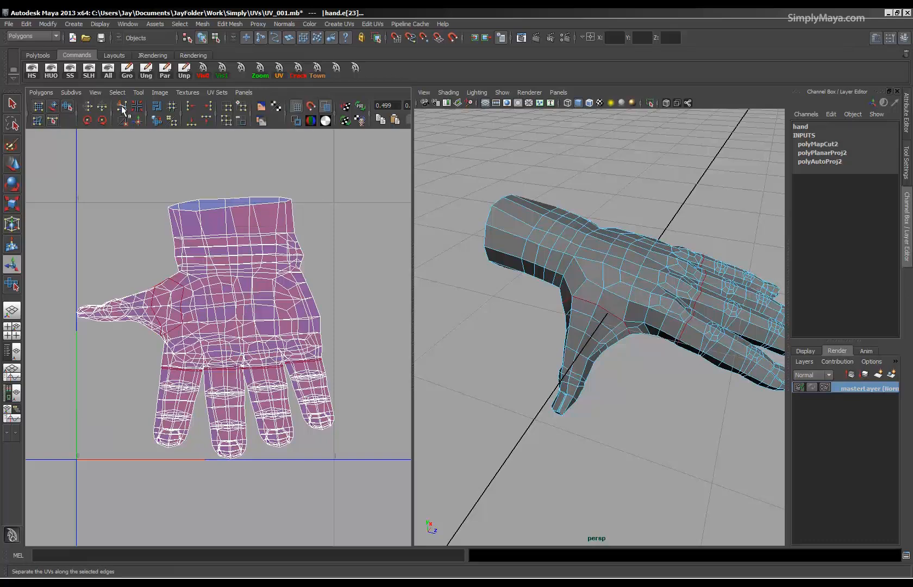
Turn on the texture border display for the hand and turn off the shaded UV display.
right_click_drag(582, 310, 671, 320, "alt")
left_click_drag(592, 325, 561, 319, "alt")
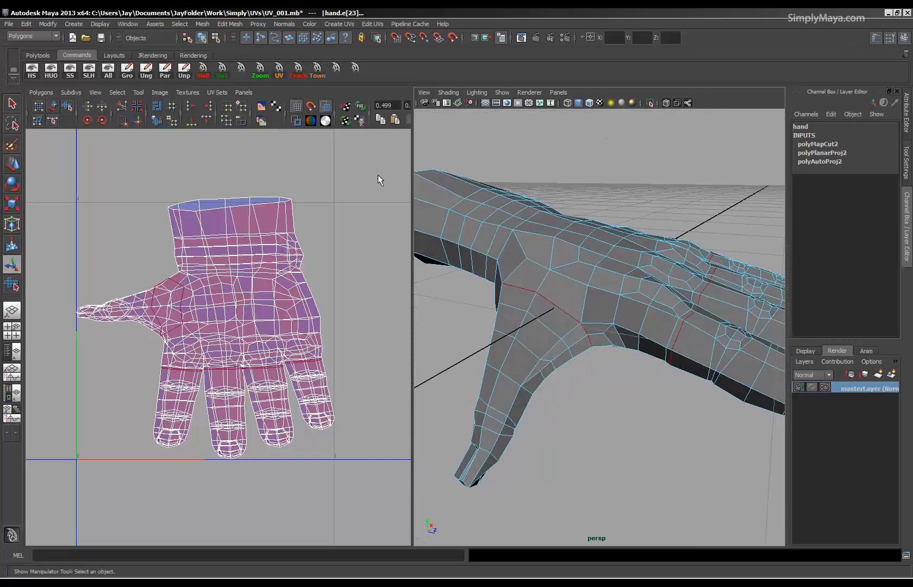
left_click(295, 122)
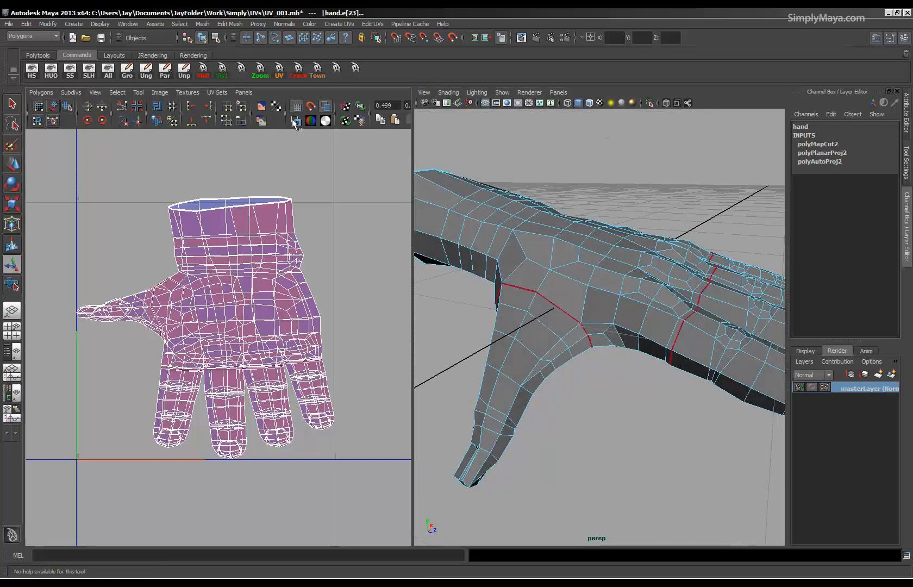
scroll(168, 282, "up", 5)
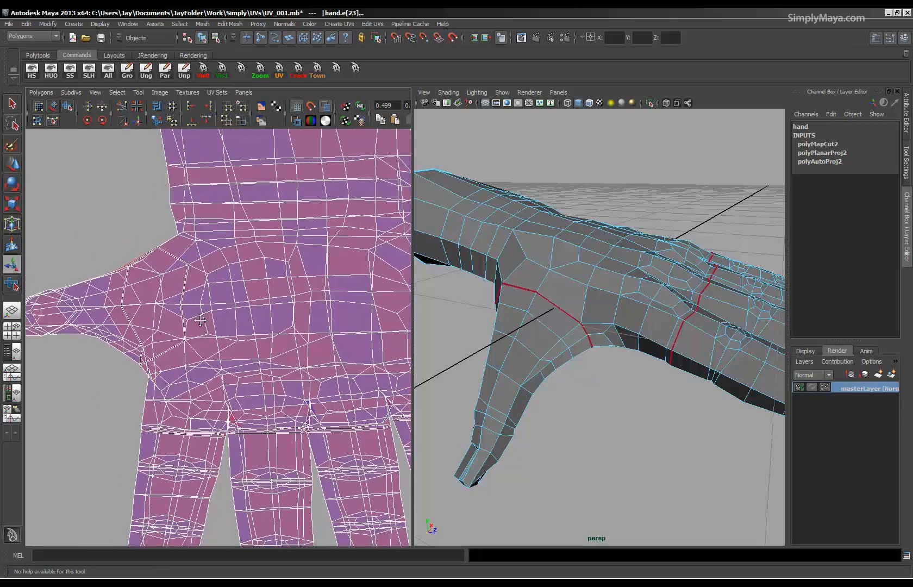
left_click(322, 107)
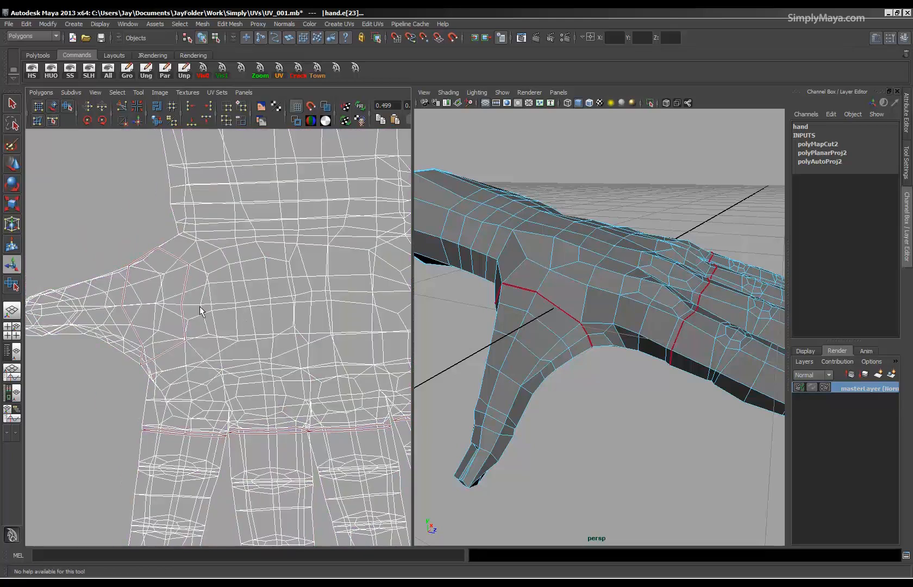
Compare the cut seams with the texture border display off and on, leaving the borders displayed.
left_click(293, 119)
left_click(293, 119)
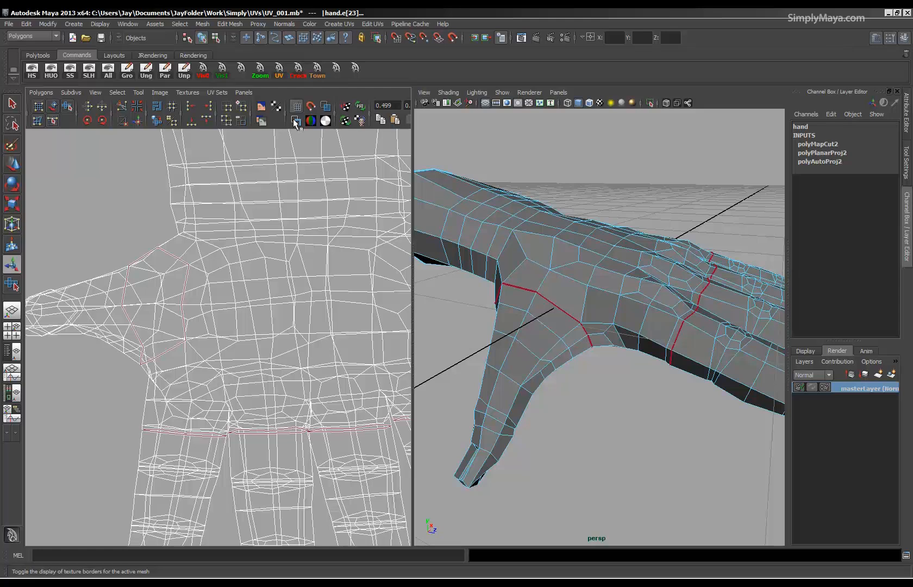
left_click(293, 119)
left_click(293, 119)
right_click_drag(601, 387, 510, 380, "alt")
right_click_drag(228, 346, 200, 333, "alt")
middle_click_drag(200, 333, 253, 301, "alt")
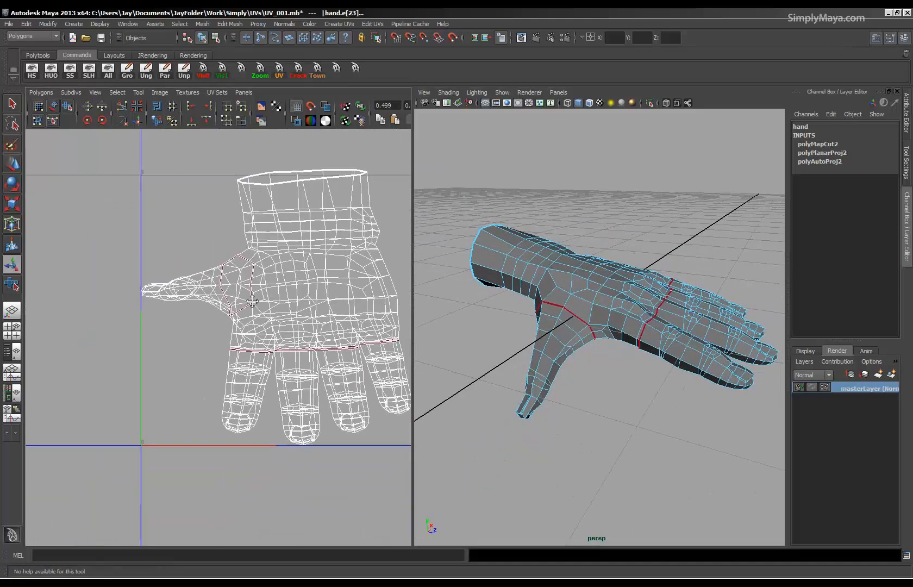
Switch to UV selection, select the thumb's UV shell and move it clear of the palm.
right_click(204, 298)
right_click_drag(204, 298, 238, 299)
left_click_drag(123, 259, 176, 323)
right_click_drag(187, 295, 227, 282, "ctrl")
key("w")
left_click_drag(200, 287, 131, 238)
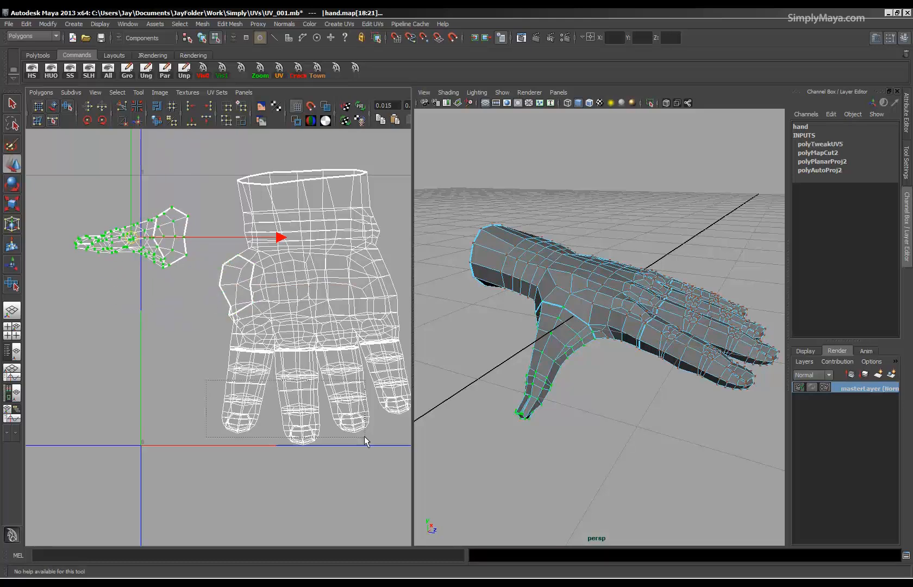
Select the four finger UV shells, move them well below the palm shell, and clear the selection.
left_click_drag(363, 436, 385, 472)
right_click_drag(310, 481, 313, 429, "ctrl")
left_click_drag(317, 393, 200, 455)
left_click(340, 409)
Examine the cut seams around the thumb base and the side of the hand against the separated UV shells.
mouse_move(616, 350)
left_mouse_down("alt")
mouse_move(628, 340)
mouse_move(636, 346)
mouse_move(599, 351)
left_mouse_up("alt")
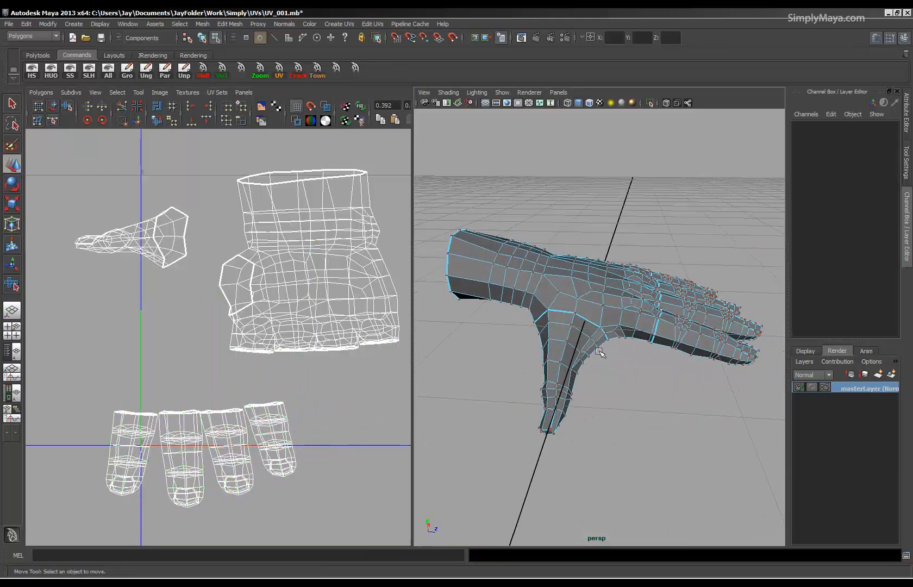
scroll(483, 353, "up", 3)
scroll(211, 350, "down", 2)
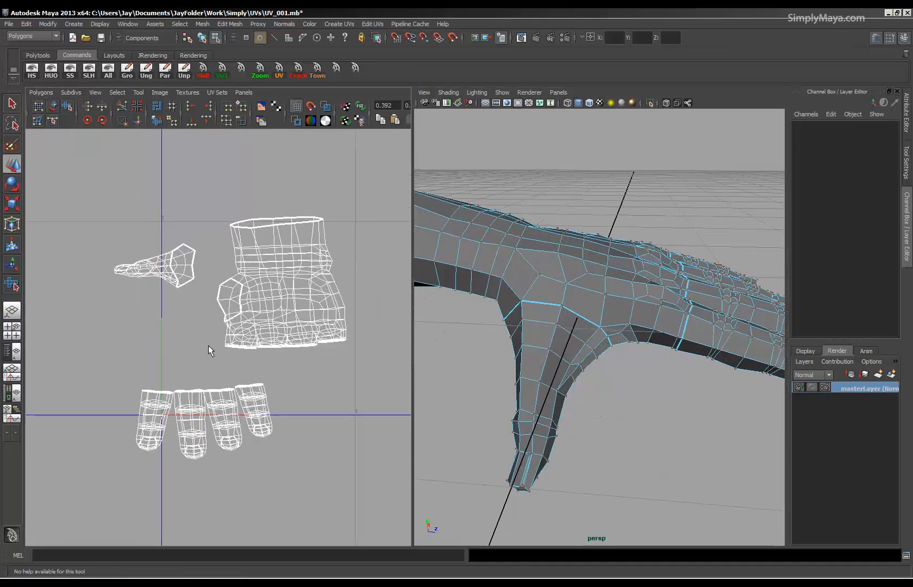
middle_click_drag(211, 350, 154, 373, "alt")
left_click_drag(546, 337, 542, 285, "alt")
left_click_drag(489, 318, 502, 353, "alt")
right_click_drag(492, 357, 536, 360, "alt")
left_click_drag(535, 360, 562, 358, "alt")
Switch to edge selection and select the edge loops running along both sides of the hand and wrist.
right_click(662, 304)
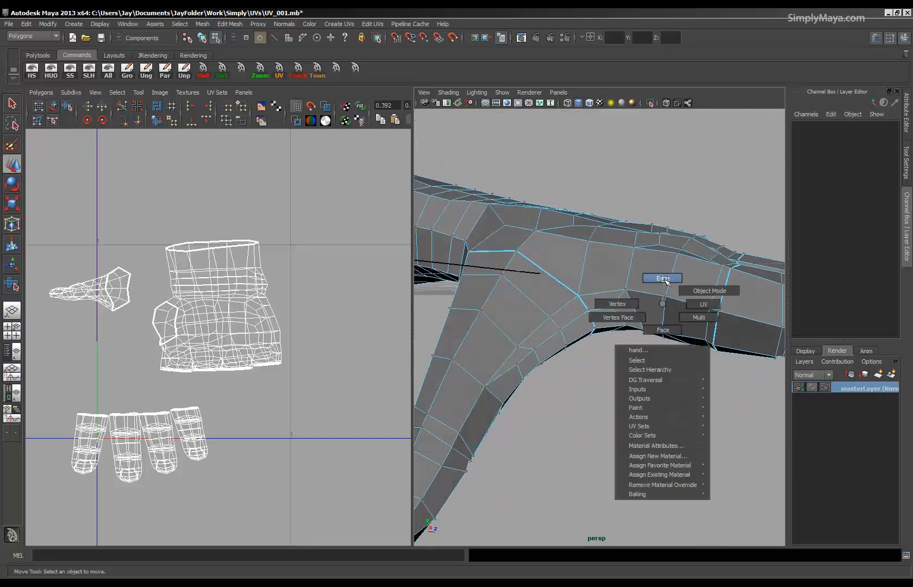
left_click(661, 278)
double_click(696, 305)
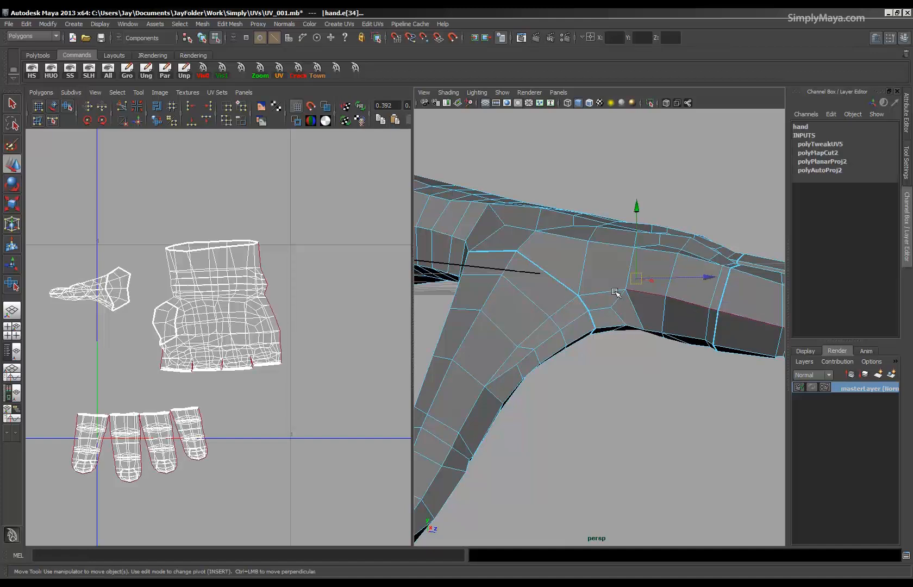
left_click_drag(609, 291, 642, 334, "alt")
double_click(641, 329, "shift")
left_click_drag(631, 375, 606, 383, "alt")
right_click_drag(606, 382, 532, 362, "alt")
left_click_drag(532, 362, 495, 391, "alt")
middle_click_drag(494, 392, 615, 336, "alt")
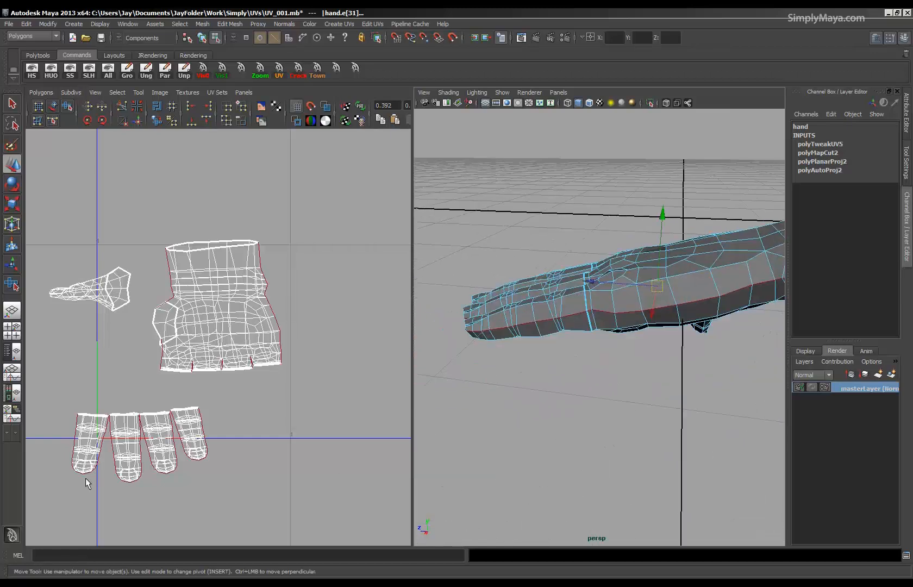
Remove the edges of the four finger shells from the selection, keeping only the palm and wrist edges.
middle_click_drag(153, 412, 191, 377, "alt")
right_click_drag(191, 377, 214, 444, "alt")
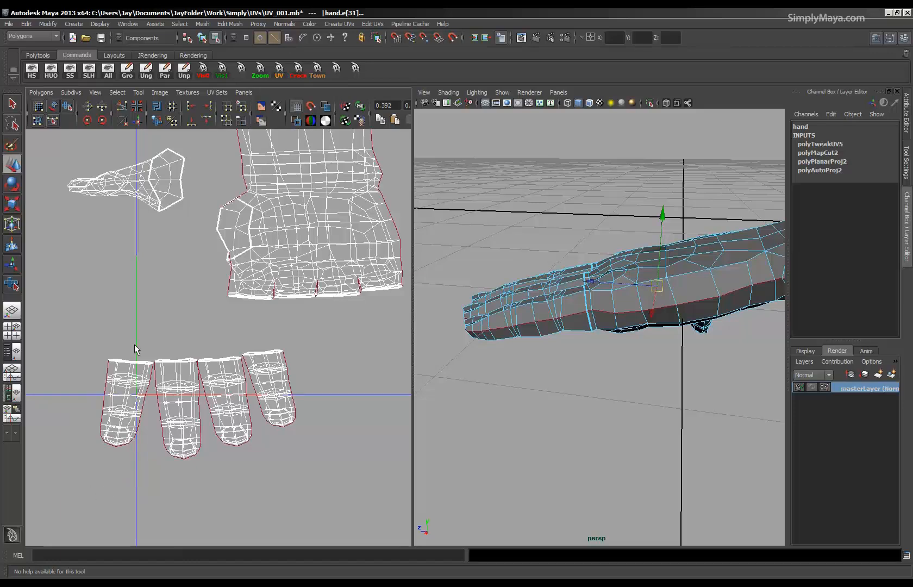
mouse_move(209, 288)
middle_mouse_down("alt")
mouse_move(212, 336)
mouse_move(216, 275)
middle_mouse_up("alt")
left_click_drag(335, 381, 334, 375)
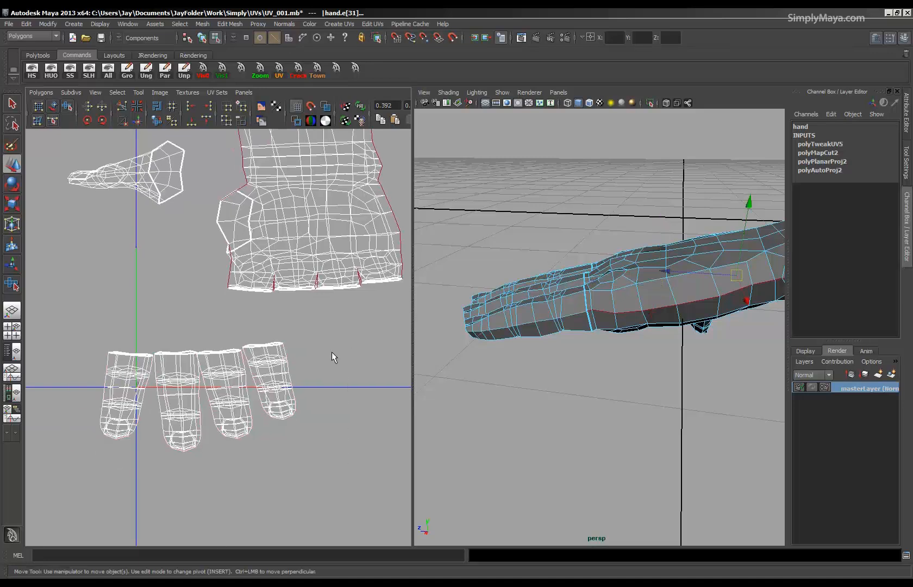
left_click_drag(624, 348, 568, 365, "alt")
right_click_drag(198, 258, 154, 291, "alt")
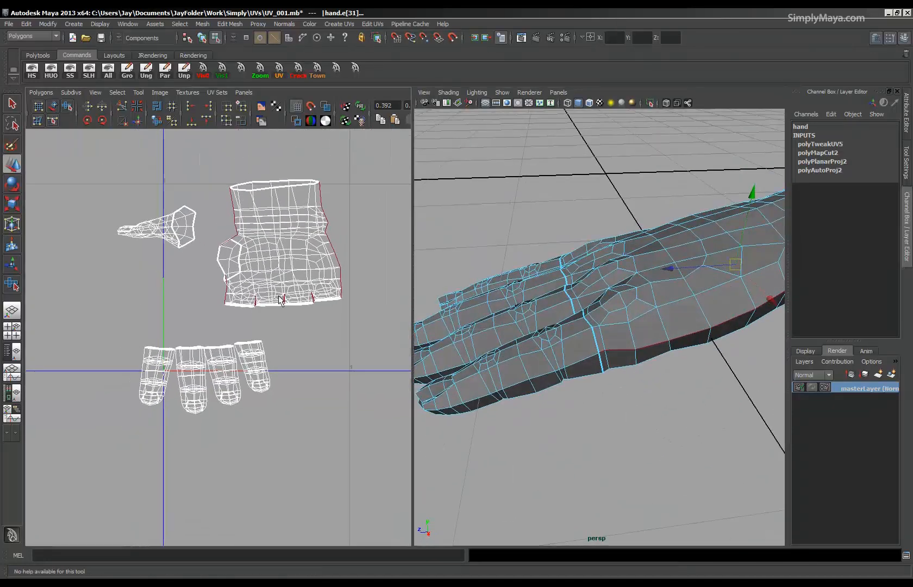
Cut the UVs along the selected side edges of the palm and wrist.
right_click_drag(608, 293, 555, 327, "alt")
left_click_drag(555, 327, 576, 315, "alt")
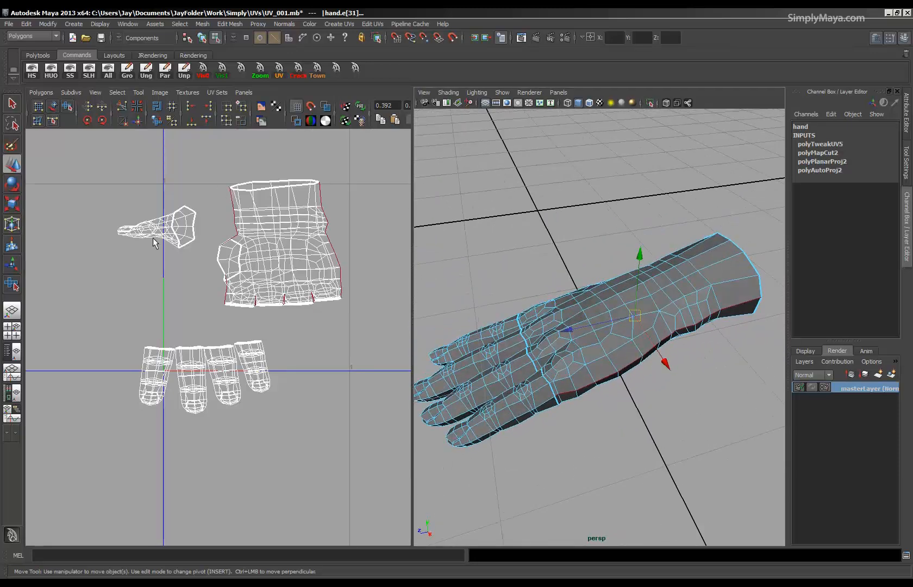
left_click(122, 108)
Select the UV shell for the back of the hand and move it sideways, clear of the palm shell.
right_click_drag(297, 309, 332, 379, "alt")
right_click_drag(242, 342, 280, 345)
left_click(238, 346)
right_click_drag(256, 393, 178, 349, "ctrl")
left_click_drag(215, 328, 316, 325)
middle_click_drag(277, 411, 291, 320, "alt")
right_click_drag(291, 321, 326, 334, "alt")
middle_click_drag(326, 334, 280, 386, "alt")
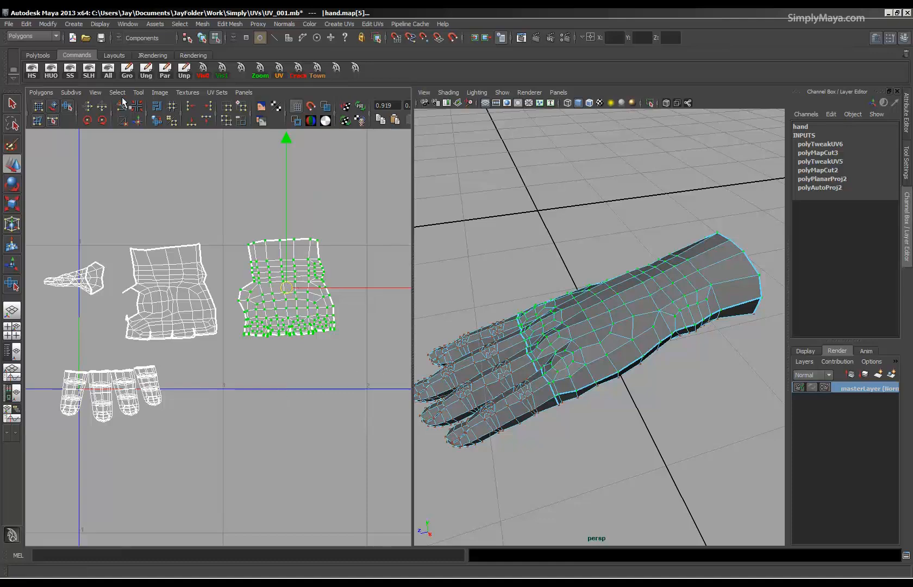
Display the UV shells shaded and enlarge the UV editor to fill the workspace.
left_click(325, 109)
middle_click_drag(208, 273, 218, 279, "alt")
right_click_drag(217, 280, 275, 287, "alt")
middle_click_drag(275, 287, 240, 290, "alt")
mouse_move(241, 290)
right_mouse_down("alt")
mouse_move(277, 291)
mouse_move(226, 297)
right_mouse_up("alt")
key("space")
right_click_drag(396, 323, 312, 325, "alt")
middle_click_drag(312, 325, 361, 341, "alt")
right_click_drag(360, 342, 375, 336, "alt")
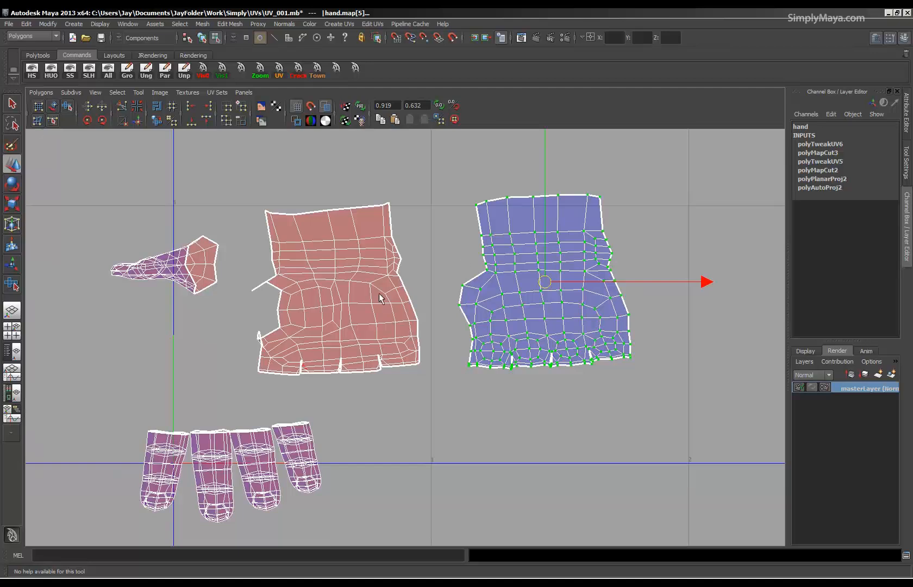
Select the palm UV shell, rotate it slightly to straighten it, and flip it horizontally.
left_click_drag(359, 390, 234, 394)
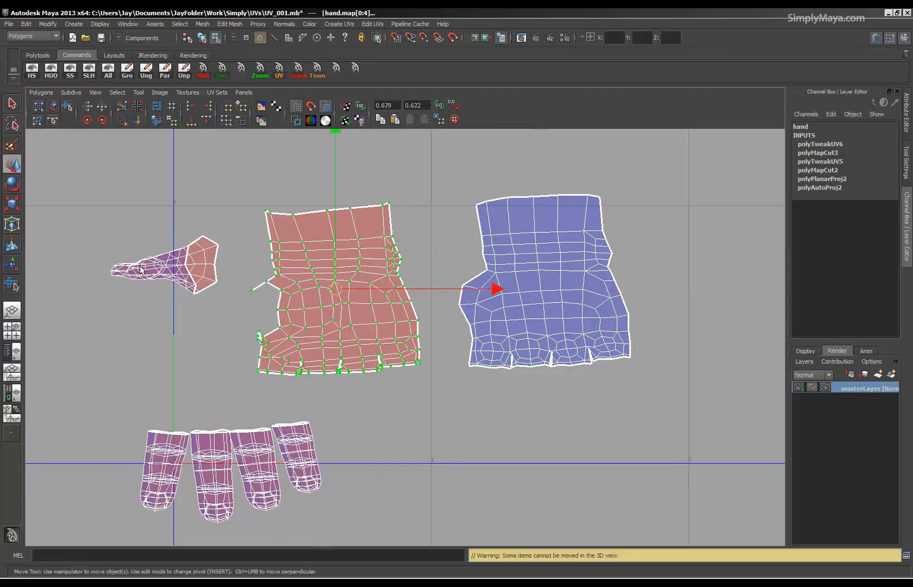
key("e")
left_click_drag(438, 180, 451, 182)
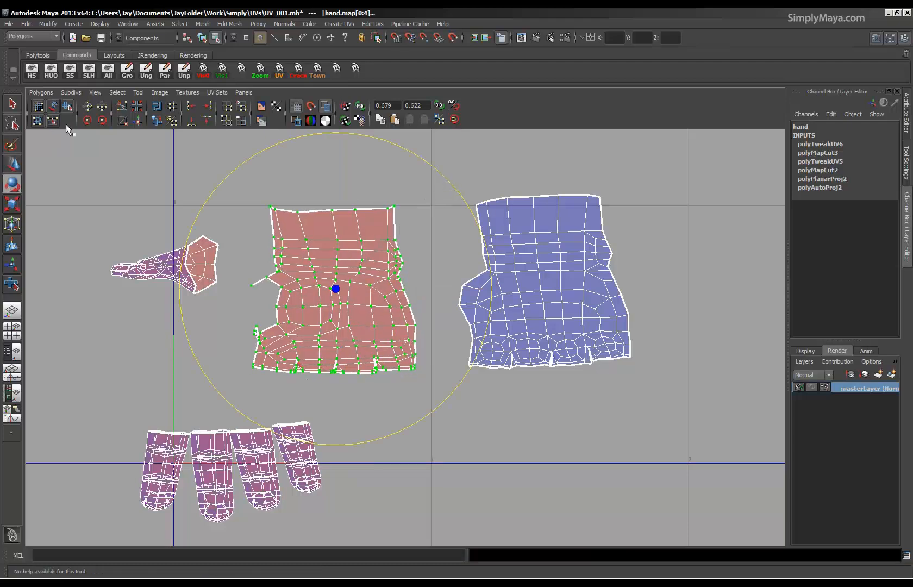
left_click(88, 106)
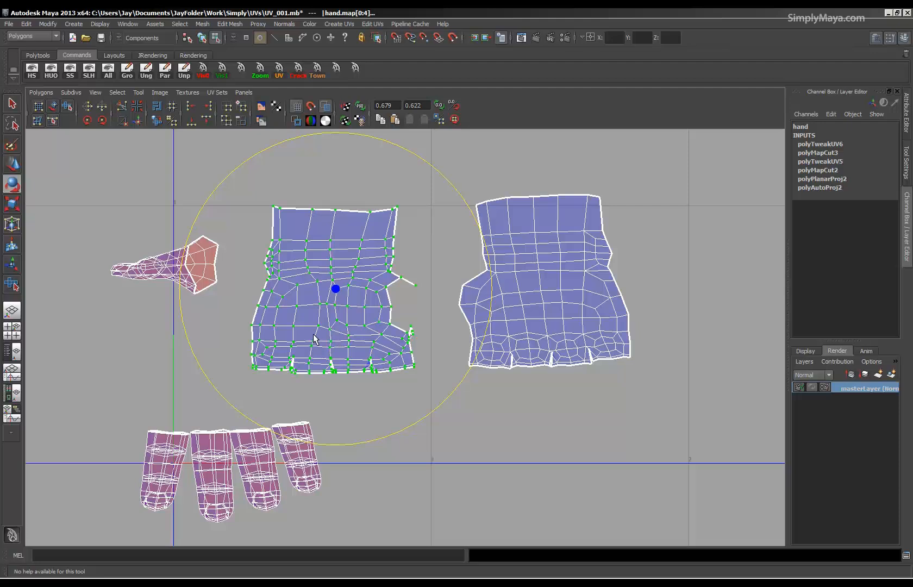
Move the flipped palm shell across to the far side of the back-of-hand shell.
key("w")
left_click_drag(332, 291, 731, 279)
middle_click_drag(607, 356, 458, 364, "alt")
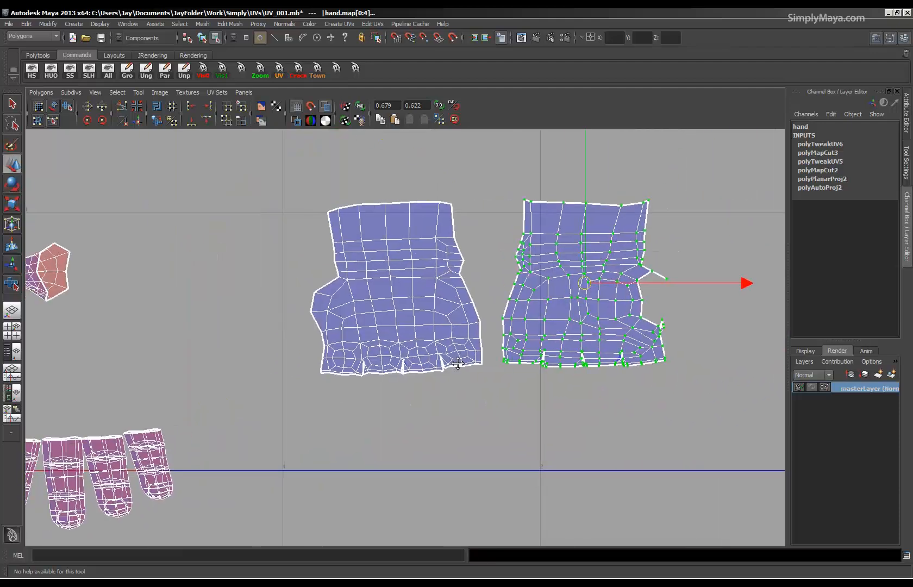
Examine the notches between the finger bases on the back-of-hand and palm shells for overlapping UVs.
right_click_drag(457, 364, 415, 369, "alt")
middle_click_drag(393, 395, 432, 334, "alt")
right_click_drag(269, 375, 865, 389, "alt")
middle_click_drag(366, 368, 279, 402, "alt")
right_click_drag(280, 402, 848, 411, "alt")
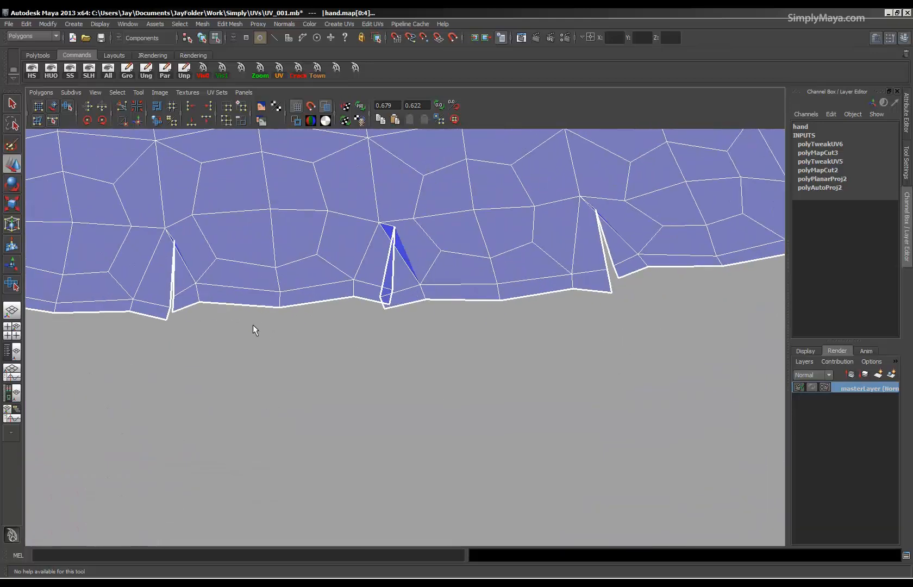
right_click_drag(573, 299, 273, 232, "alt")
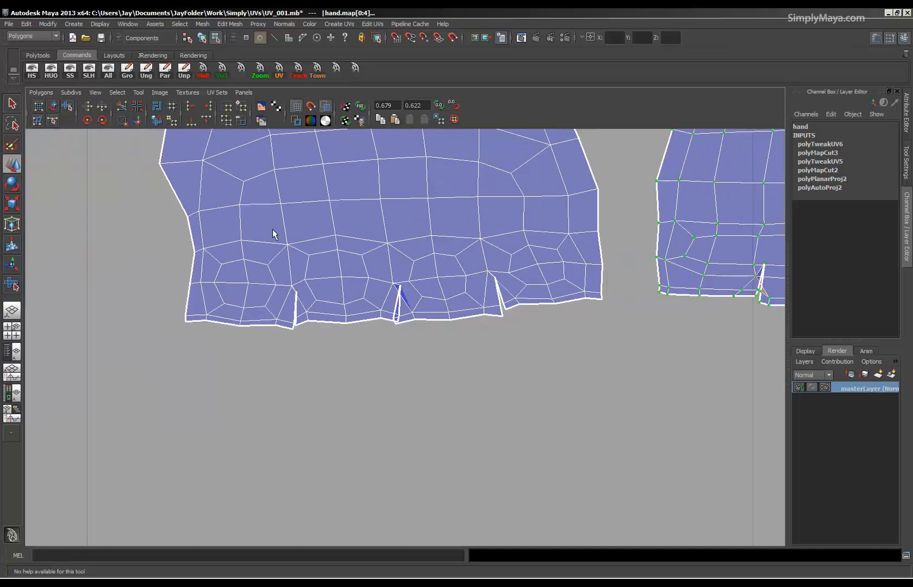
middle_click_drag(606, 255, 229, 255, "alt")
right_click_drag(228, 255, 349, 228, "alt")
left_click(382, 246)
right_click_drag(597, 295, 147, 249, "alt")
middle_click_drag(464, 218, 638, 201, "alt")
right_click_drag(267, 336, 711, 288, "alt")
middle_click_drag(711, 286, 715, 216, "alt")
right_click_drag(217, 326, 771, 309, "alt")
middle_click_drag(224, 264, 231, 314, "alt")
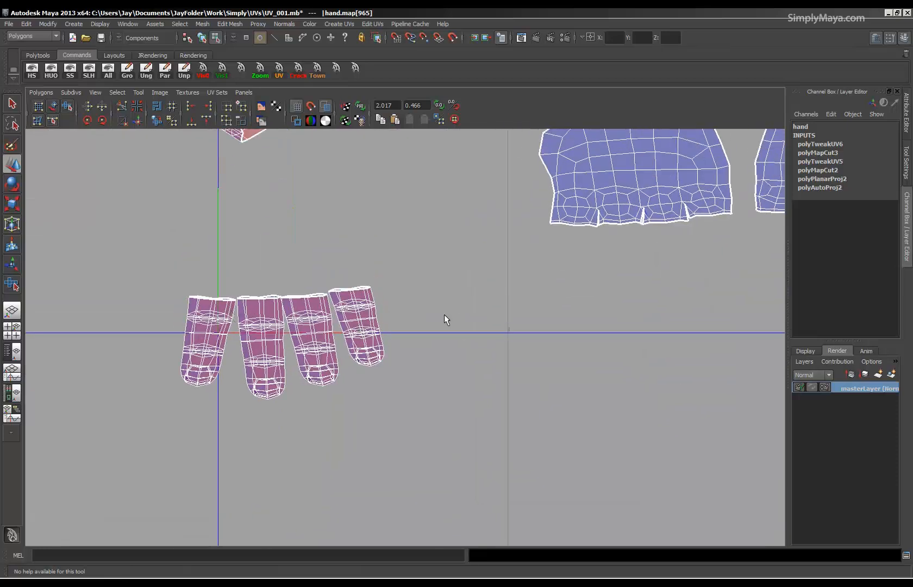
right_click_drag(445, 318, 404, 241, "alt")
middle_click_drag(403, 241, 401, 286, "alt")
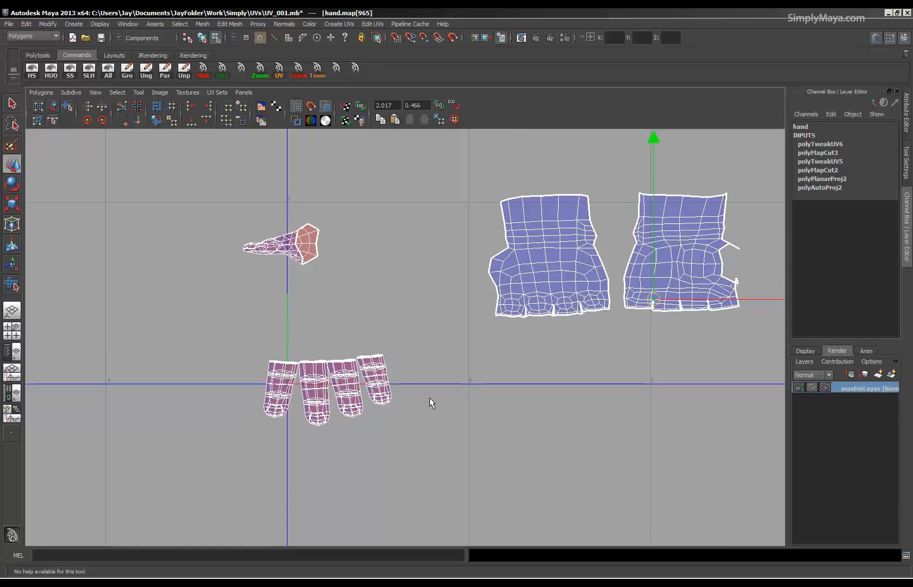
Switch to face selection, select the faces of all four finger shells, and bring back the perspective view beside the UV editor.
right_click_drag(414, 400, 415, 425)
left_click_drag(417, 322, 195, 489)
key("space")
left_click_drag(549, 323, 653, 363, "alt")
middle_click_drag(654, 367, 654, 261, "alt")
right_click_drag(653, 260, 638, 309, "alt")
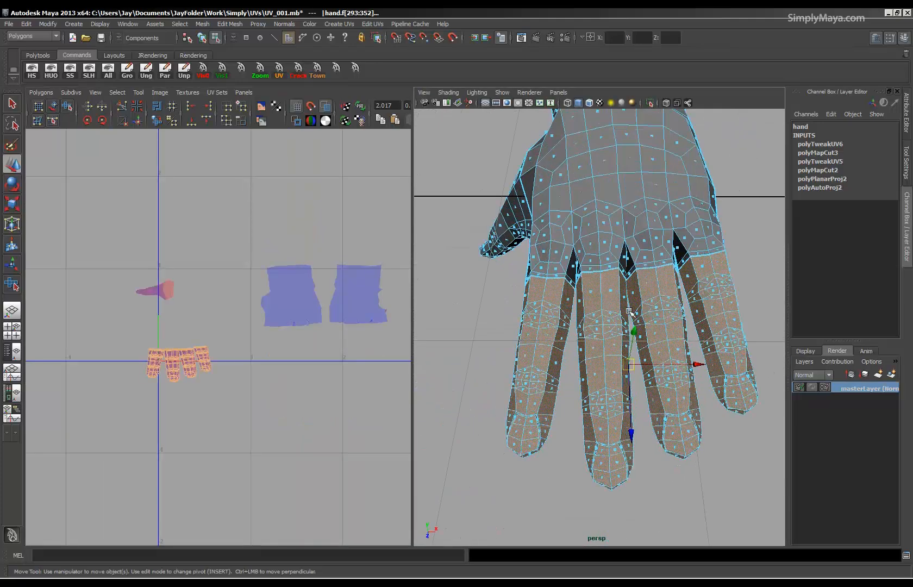
key("space")
key("space")
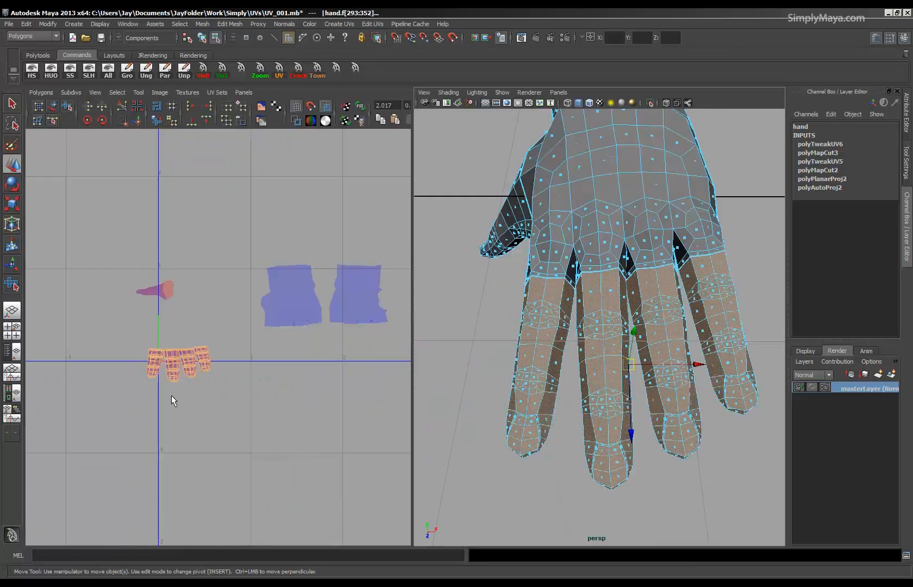
Remove the other three fingers from the face selection, keeping only the index finger next to the thumb.
right_click_drag(149, 380, 326, 388, "alt")
middle_click_drag(146, 398, 220, 338, "alt")
right_click_drag(220, 338, 437, 346, "alt")
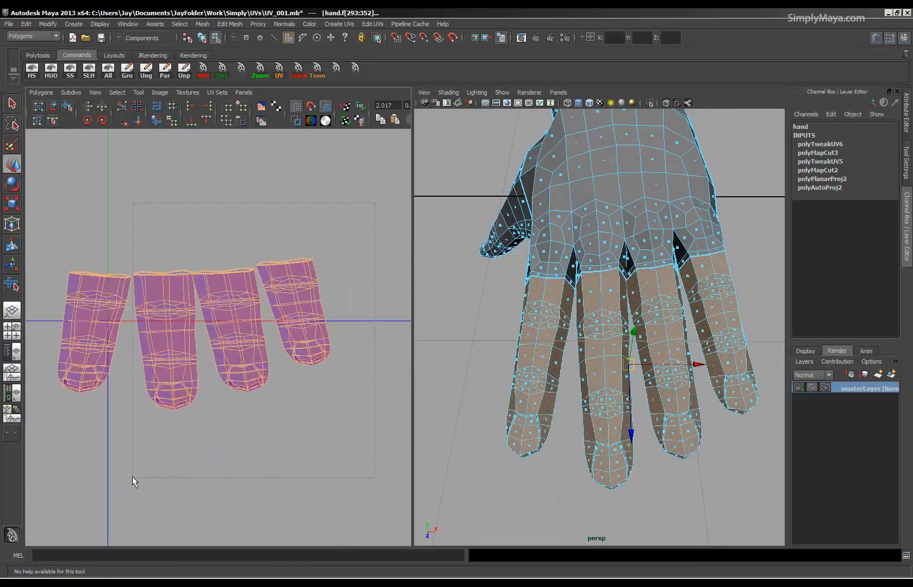
left_click_drag(132, 476, 132, 475, "ctrl")
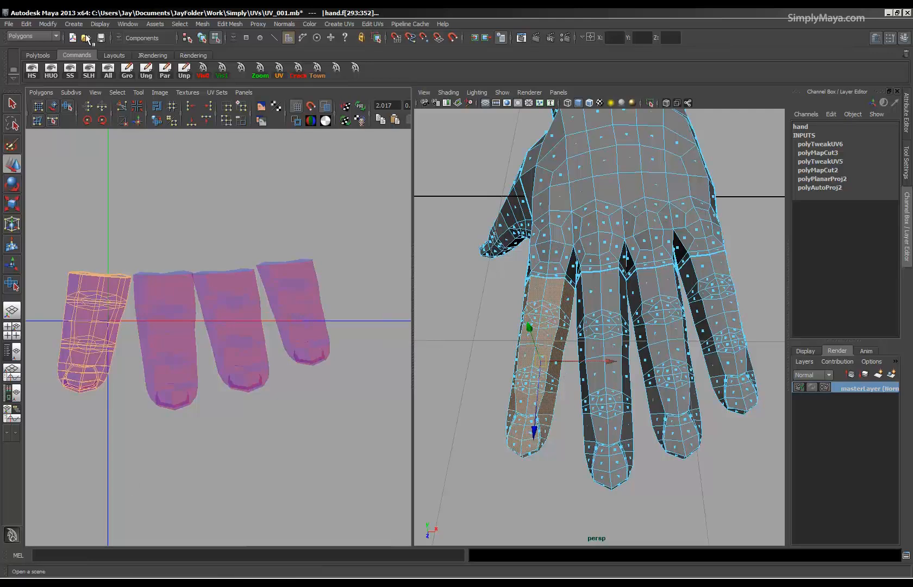
Extract the selected index finger faces into a separate mesh and delete the construction history.
left_click(35, 55)
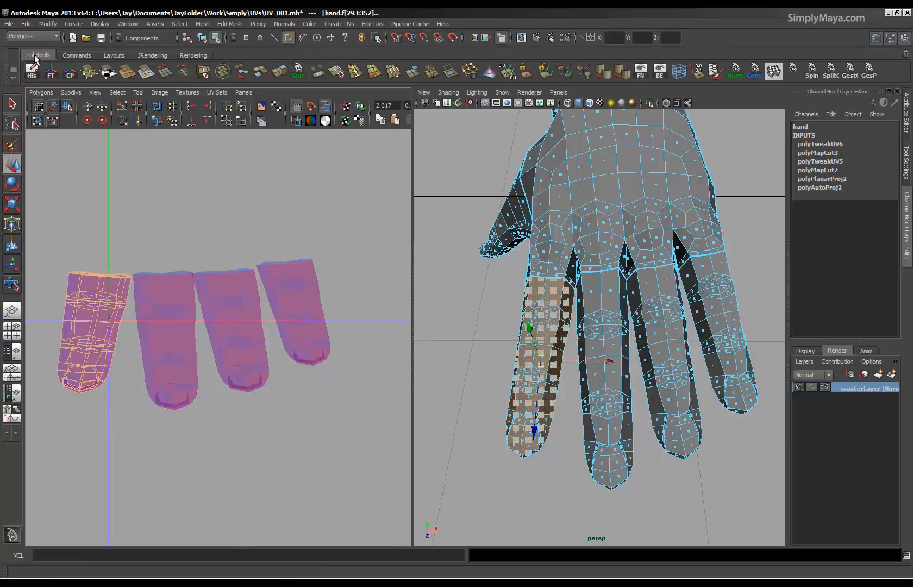
left_click(261, 74)
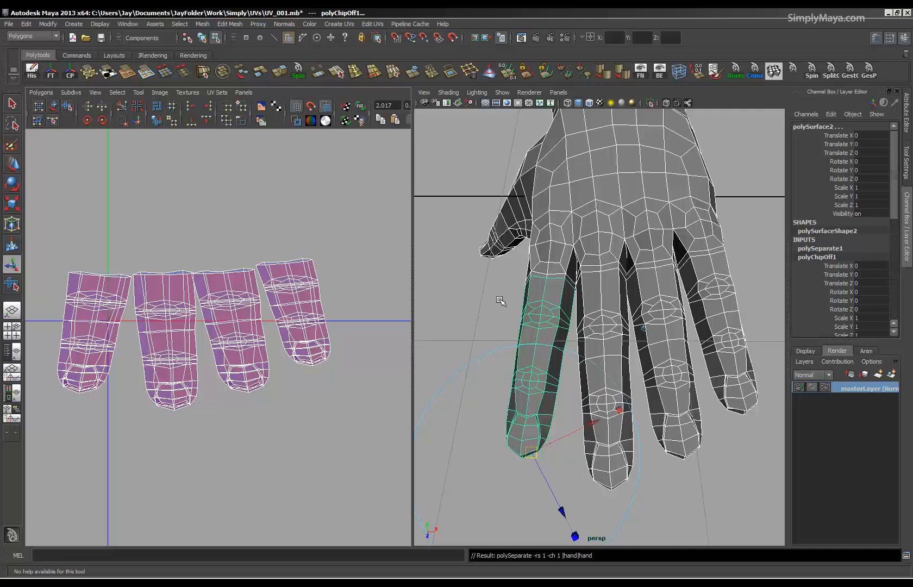
left_click(31, 70)
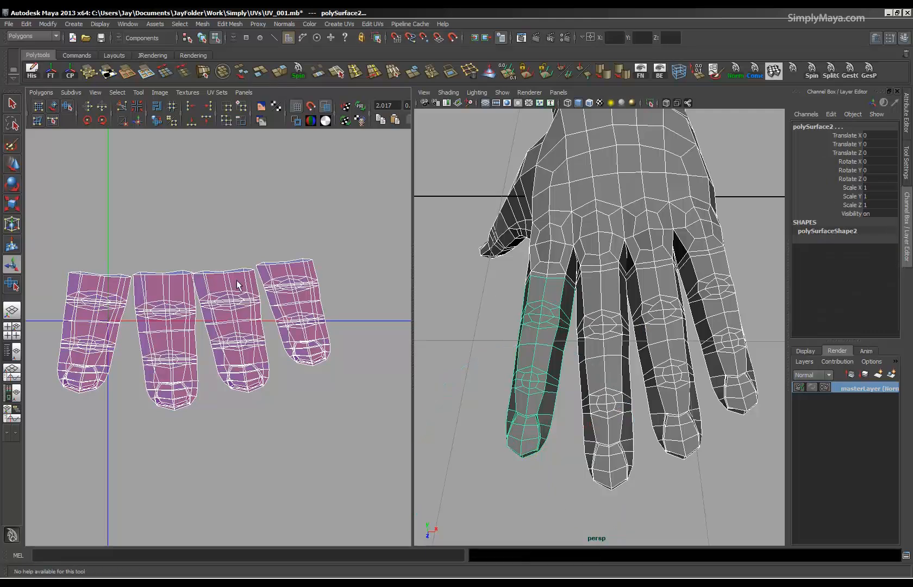
Switch to UV selection on the remaining hand mesh and select all UVs of the middle finger shell.
right_click_drag(187, 429, 187, 458)
right_click_drag(151, 356, 128, 352)
left_click_drag(202, 399, 204, 401)
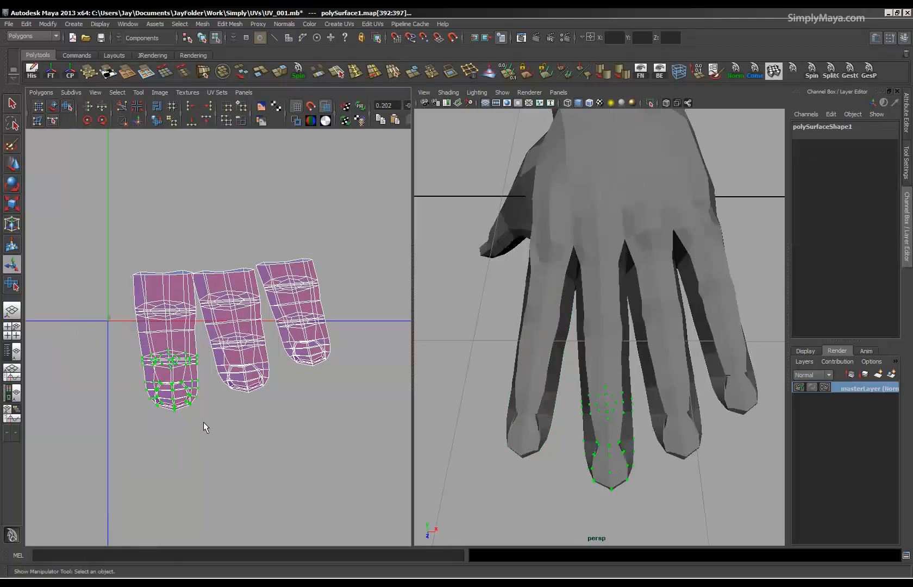
right_click_drag(186, 441, 192, 439, "ctrl")
right_click_drag(206, 443, 234, 430)
middle_click_drag(205, 331, 222, 340, "alt")
right_click_drag(221, 341, 337, 345, "alt")
middle_click_drag(207, 347, 248, 346, "alt")
right_click_drag(247, 346, 311, 348, "alt")
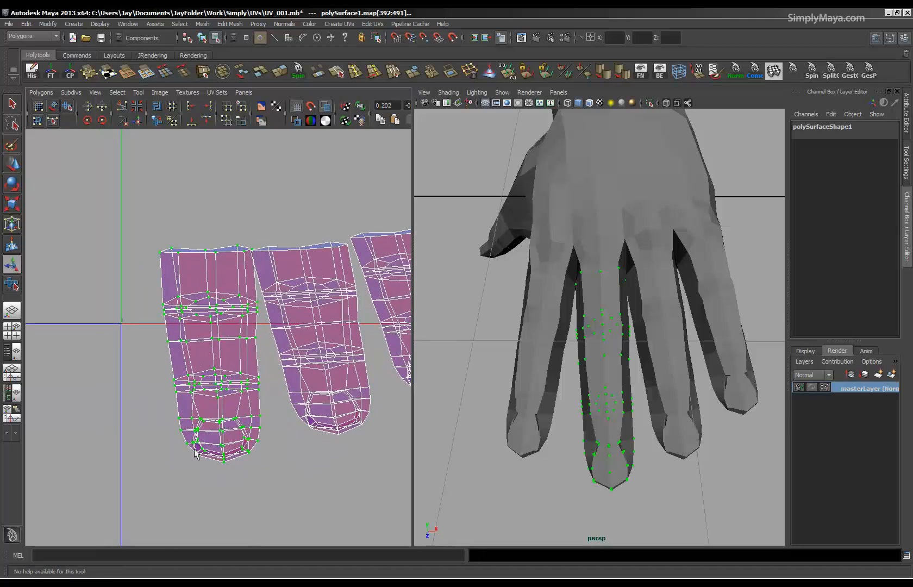
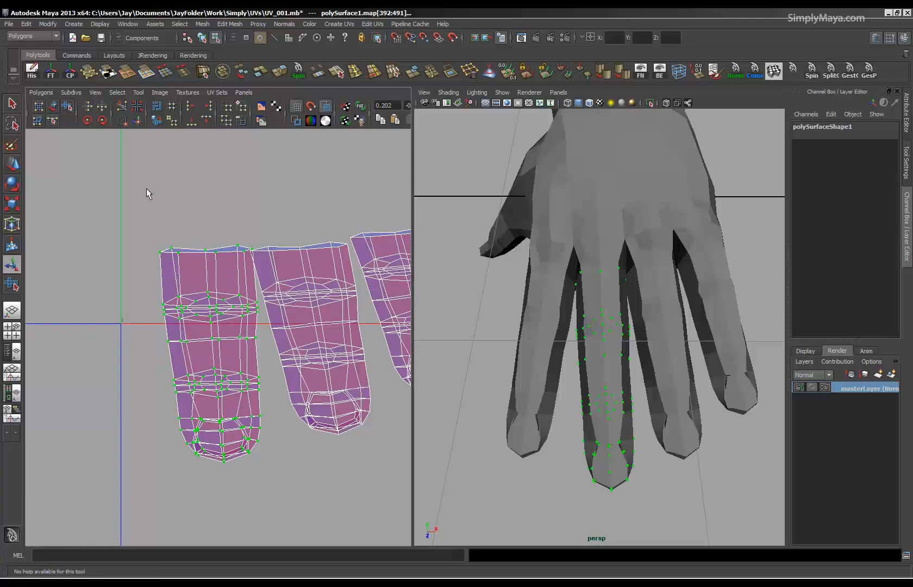
Convert the middle finger's UV selection to a face selection.
left_click(181, 24)
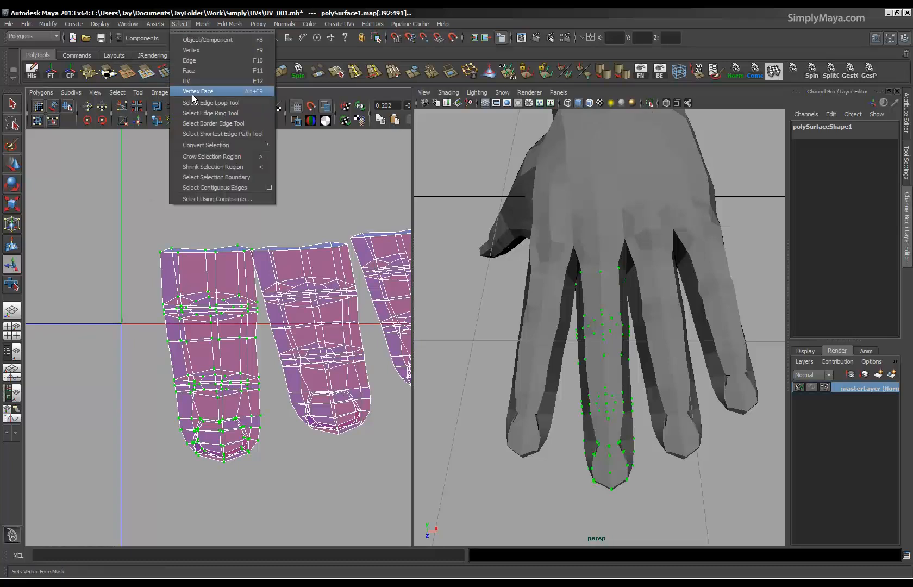
mouse_move(207, 146)
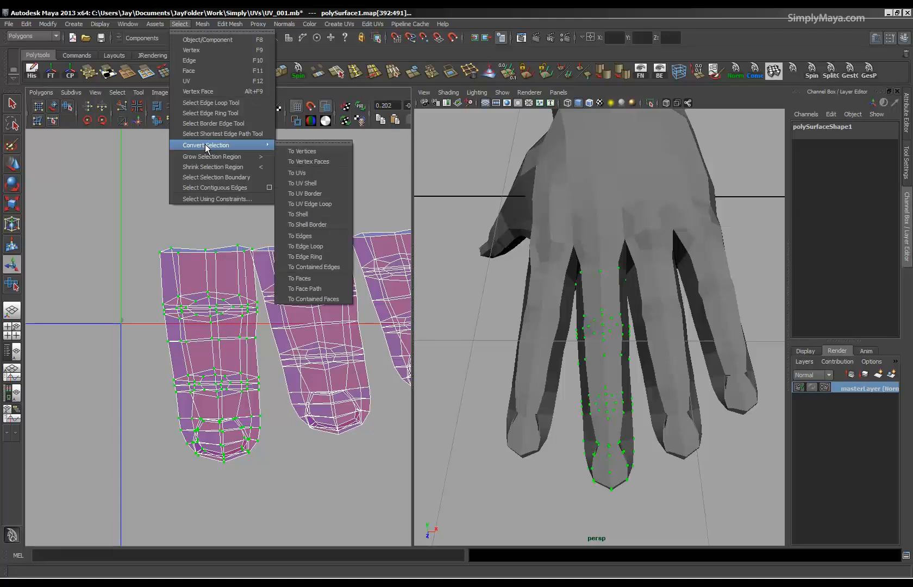
left_click(311, 279)
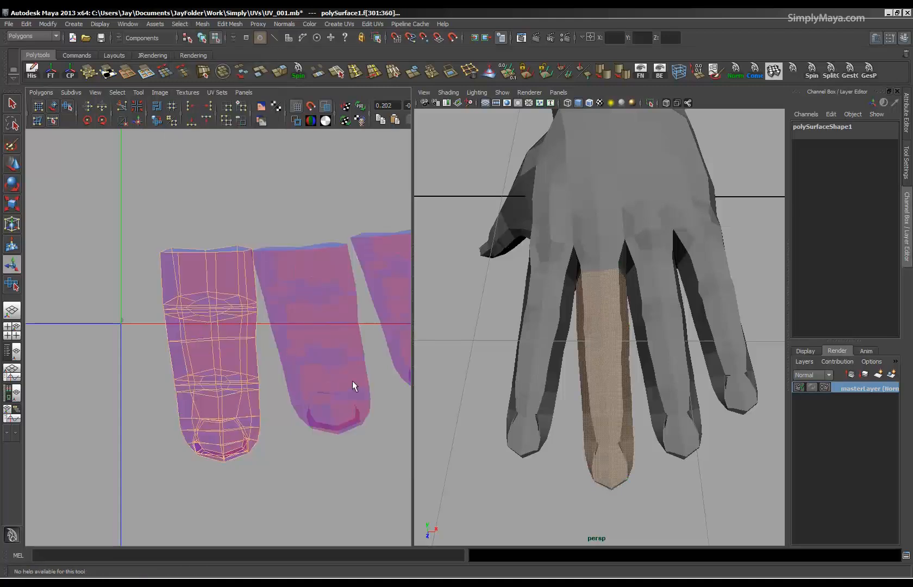
Try to extract the selected middle finger faces, and undo the last switch of selection mode.
left_click(258, 73)
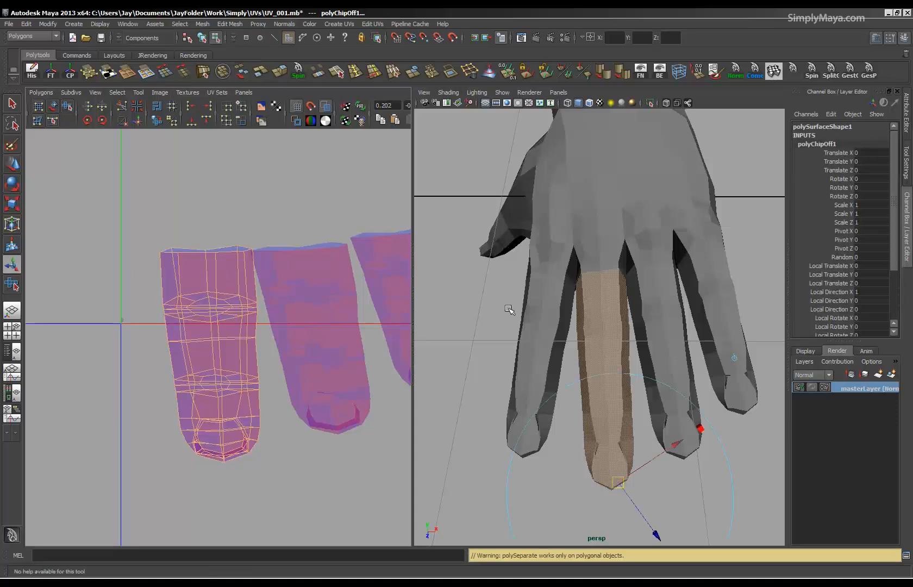
left_click(539, 307)
left_click(583, 298)
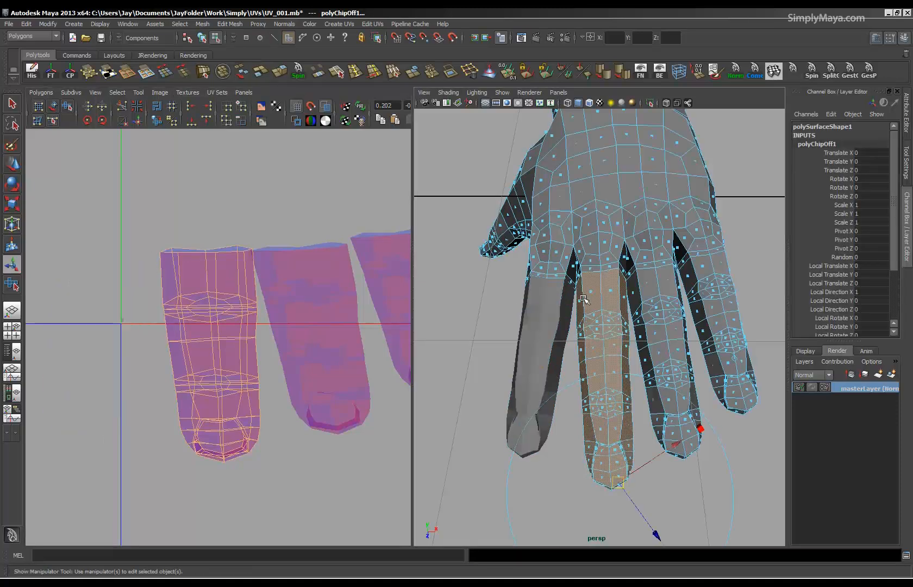
key("F8")
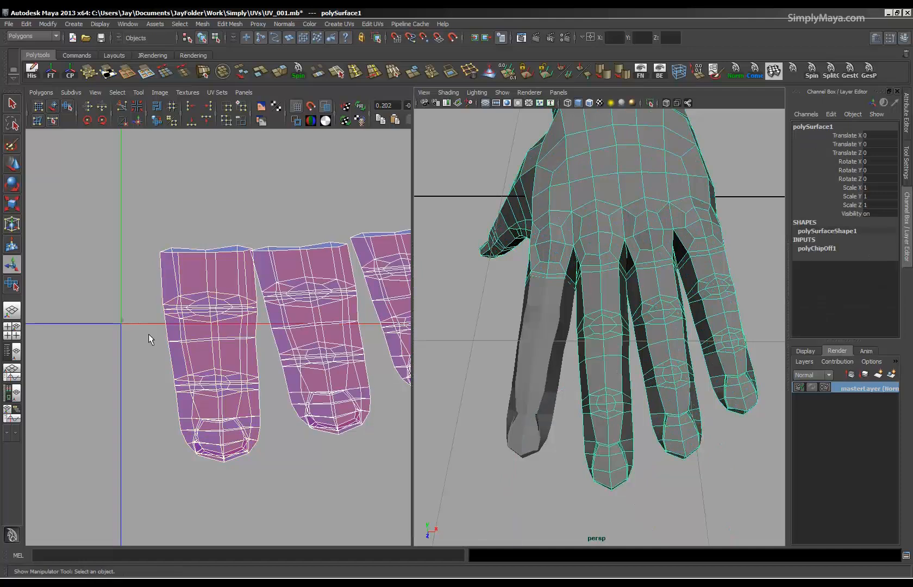
key("ctrl+z")
Extract the middle finger faces into a separate mesh with the hand object also selected, and delete the construction history.
right_click_drag(610, 307, 649, 292)
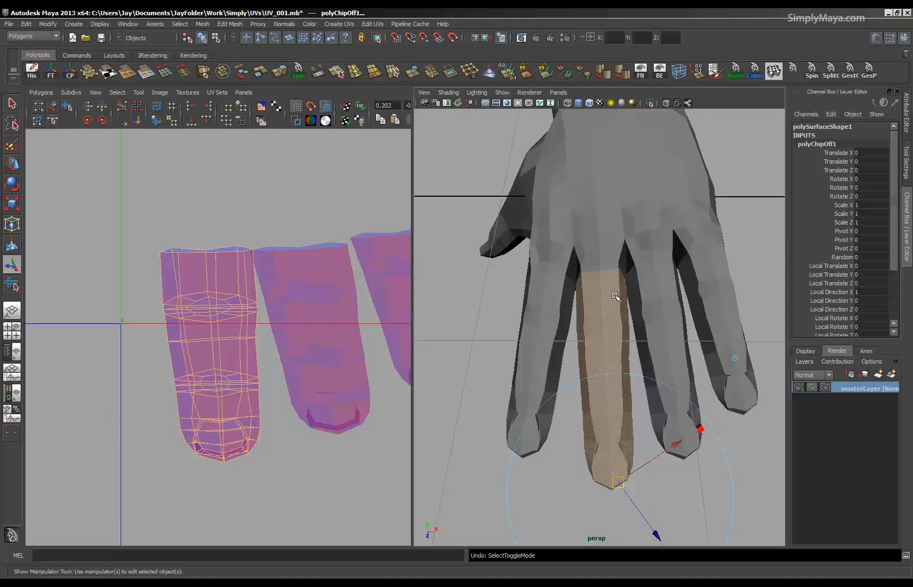
left_click(609, 254)
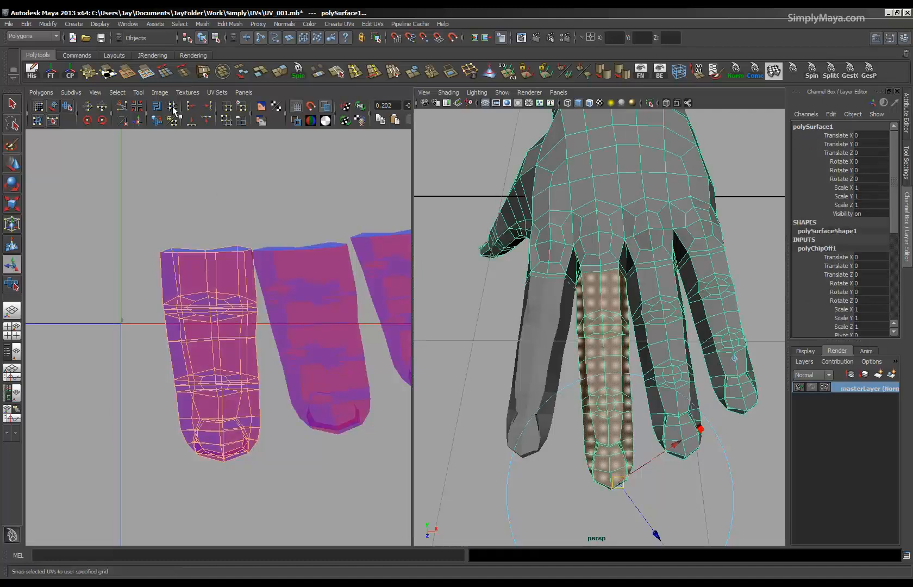
left_click(254, 74)
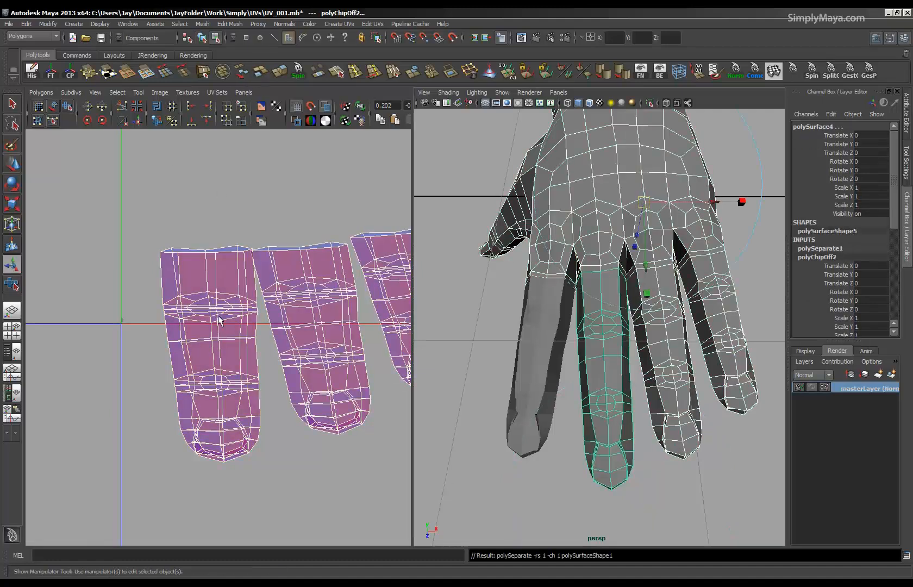
left_click(32, 71)
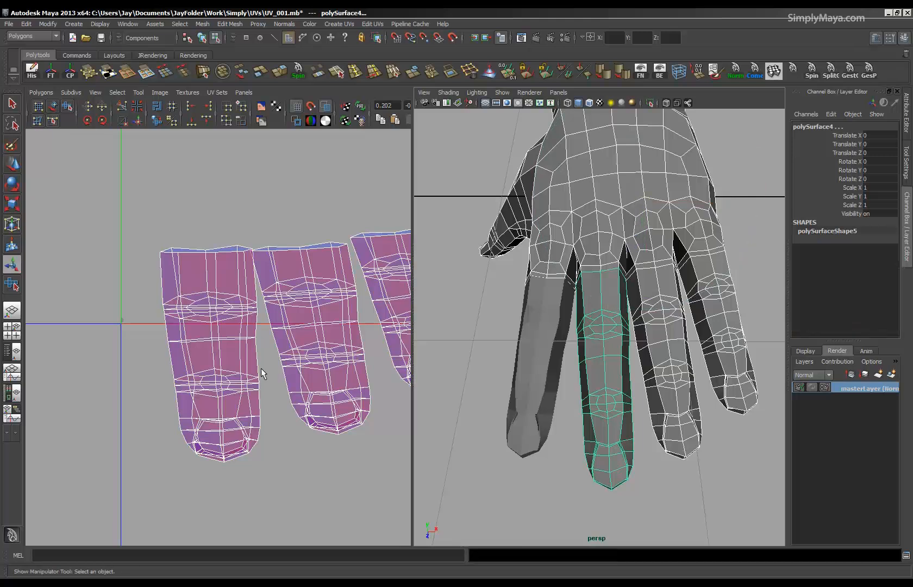
Switch to the remaining hand mesh in UV selection and select all UVs of the ring finger shell.
scroll(261, 368, "down", 4)
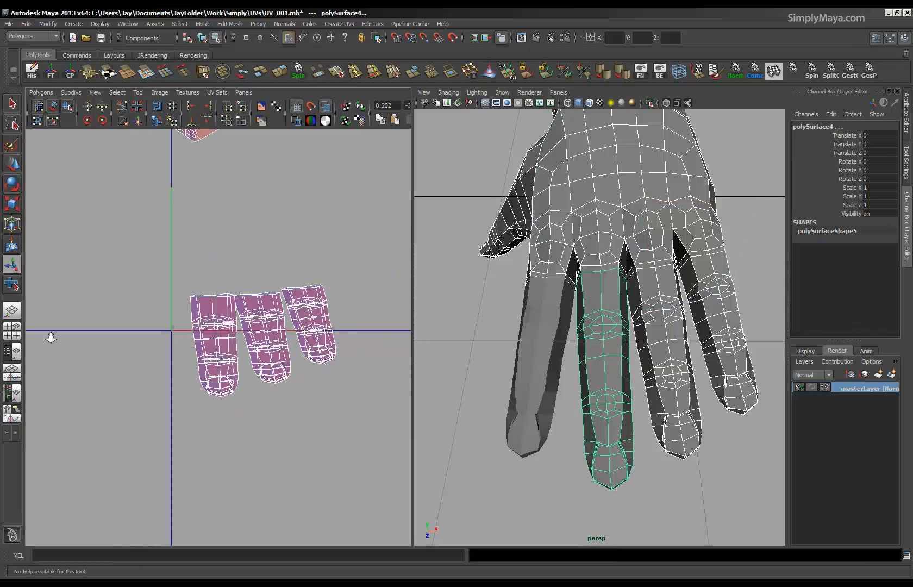
left_click(555, 366, "shift")
key("F8")
left_click(592, 362)
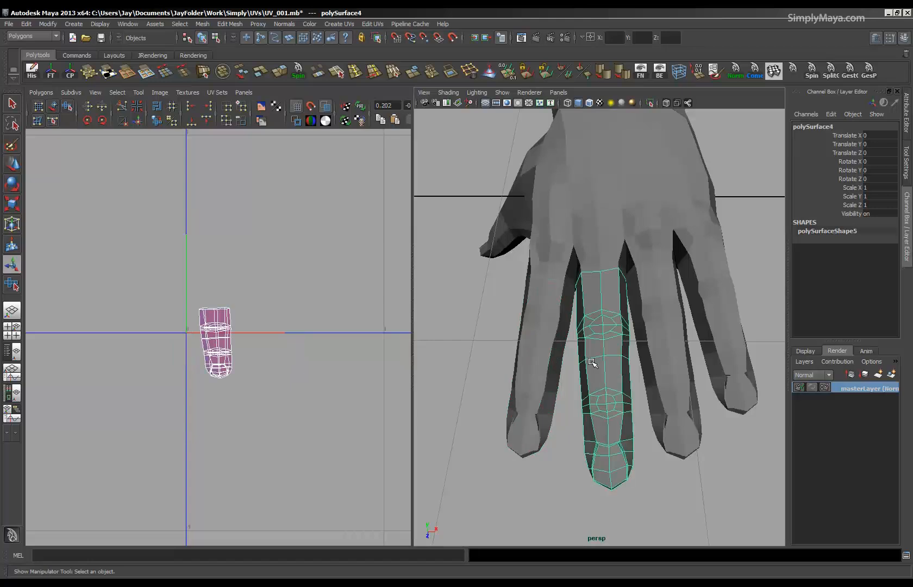
left_click(660, 358)
right_click_drag(229, 403, 253, 395)
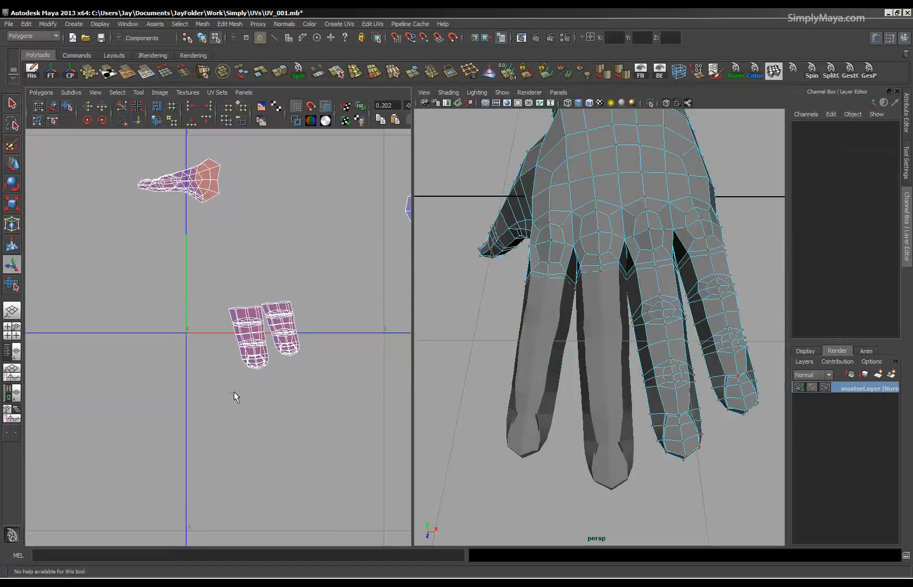
left_click_drag(260, 373, 260, 403)
right_click_drag(260, 403, 293, 395)
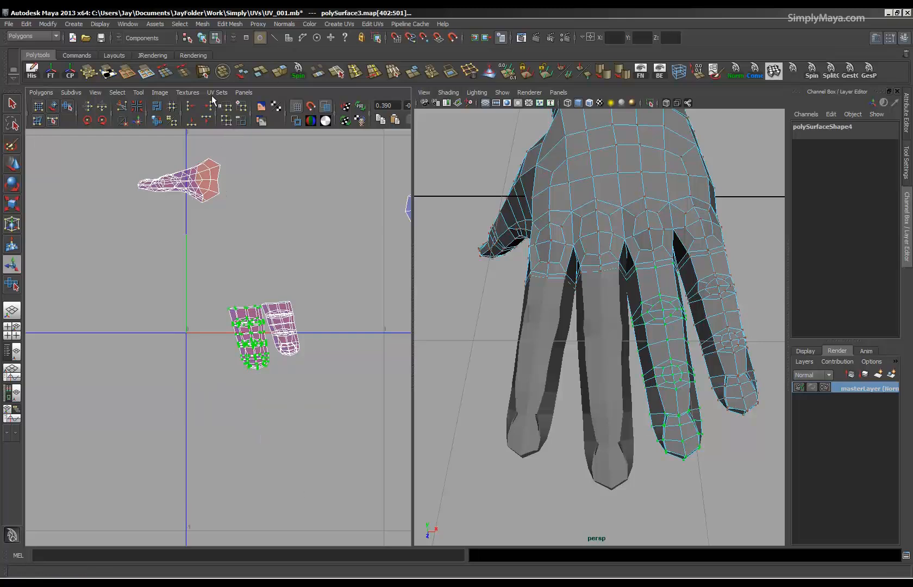
Convert the ring finger UVs to faces and try to extract them from the hand.
left_click(147, 72)
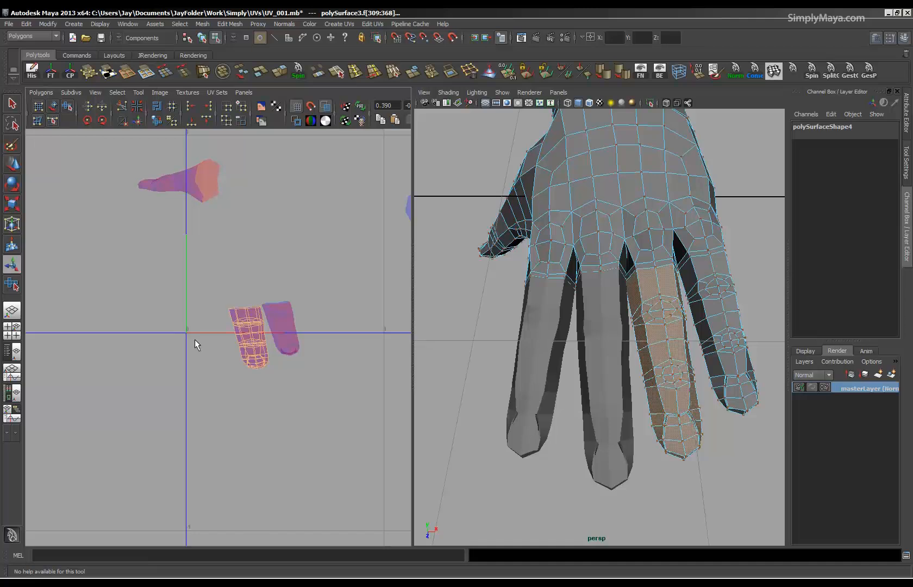
right_click_drag(658, 267, 673, 251)
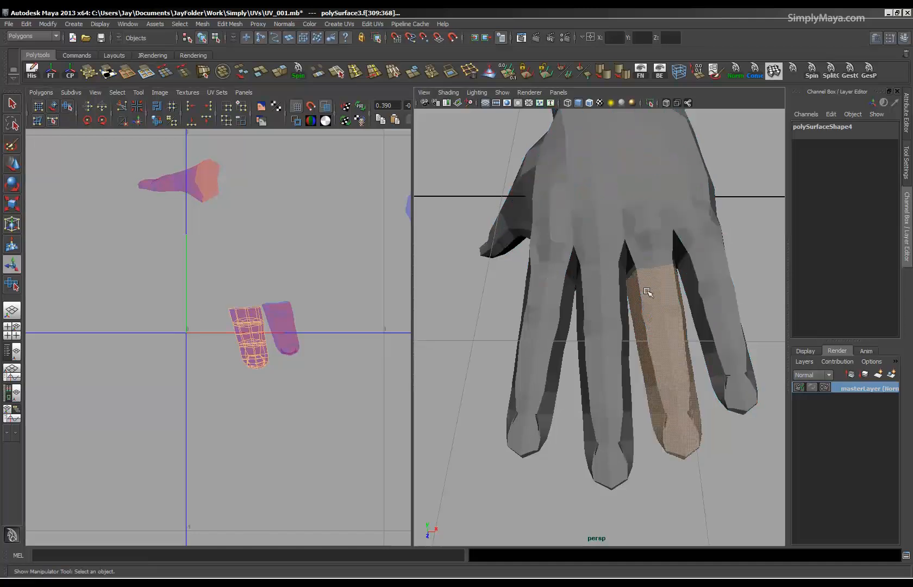
left_click(647, 293)
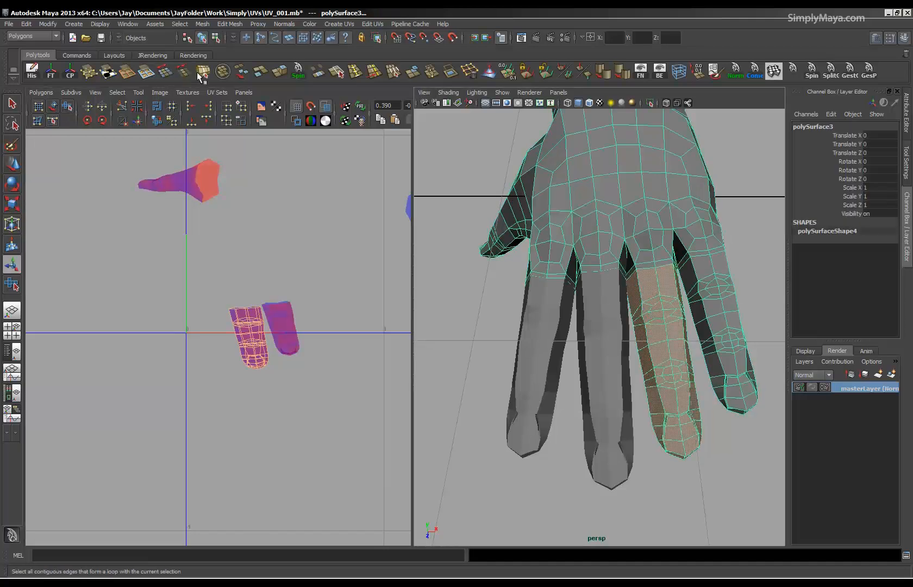
left_click(259, 74)
Reselect the whole ring finger shell's UVs with the Move tool active, and return to object selection.
right_click_drag(278, 466, 314, 460)
left_click_drag(234, 409, 274, 362)
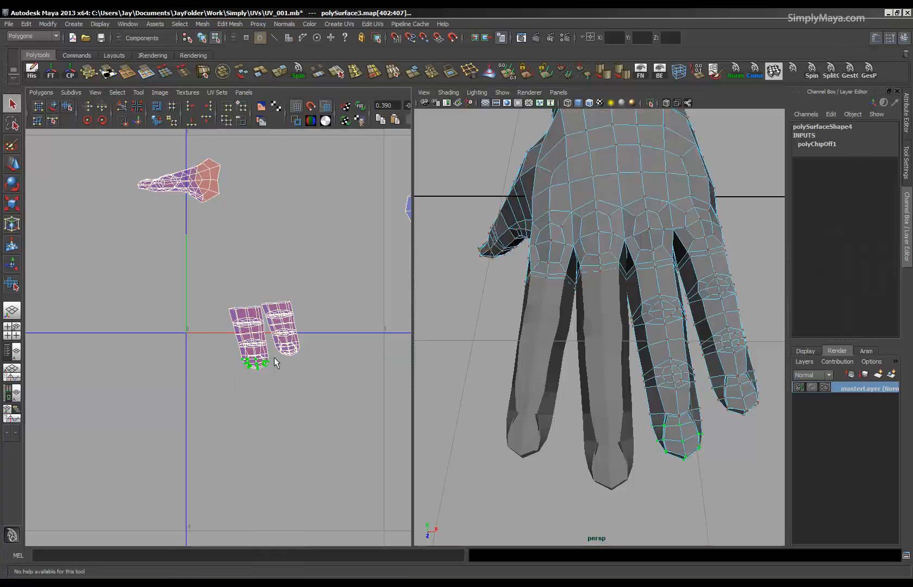
right_click_drag(265, 383, 312, 371, "ctrl")
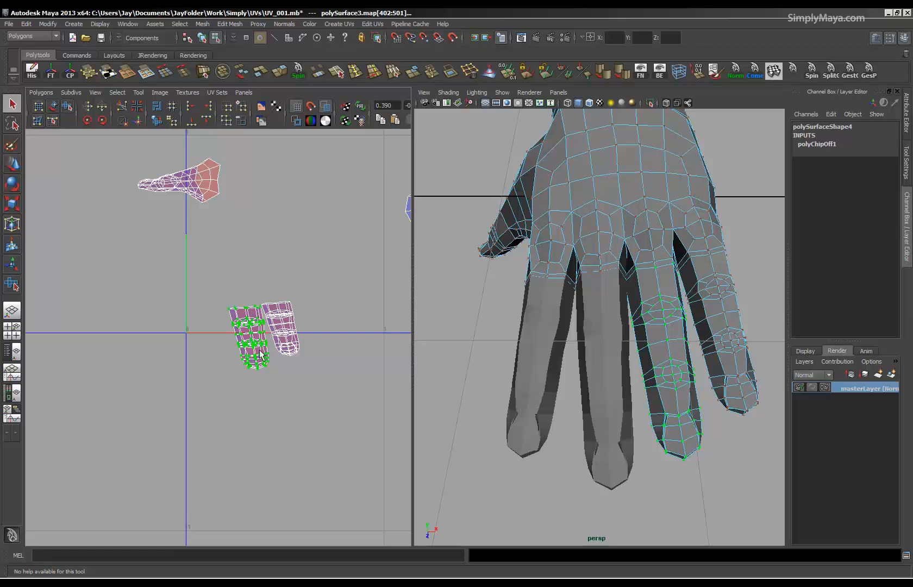
key("w")
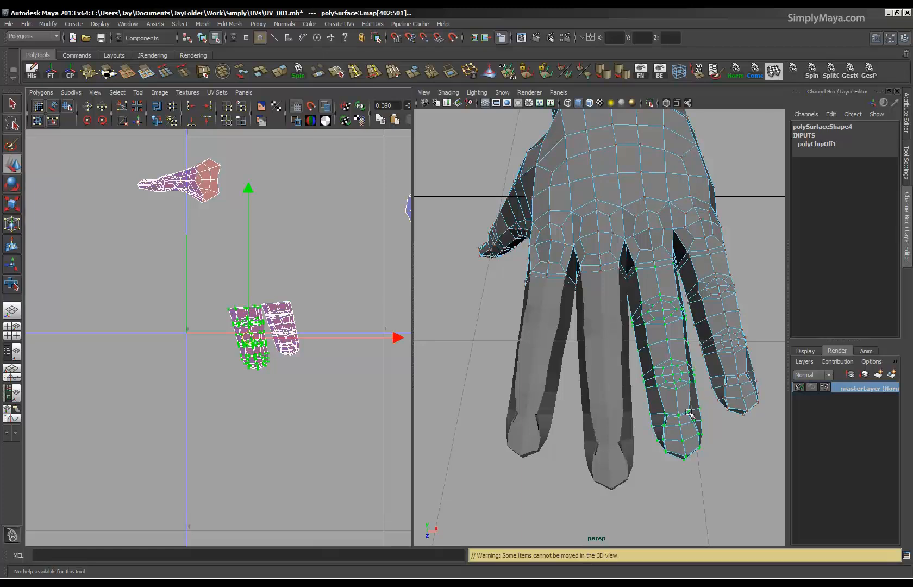
left_click(689, 441)
key("F8")
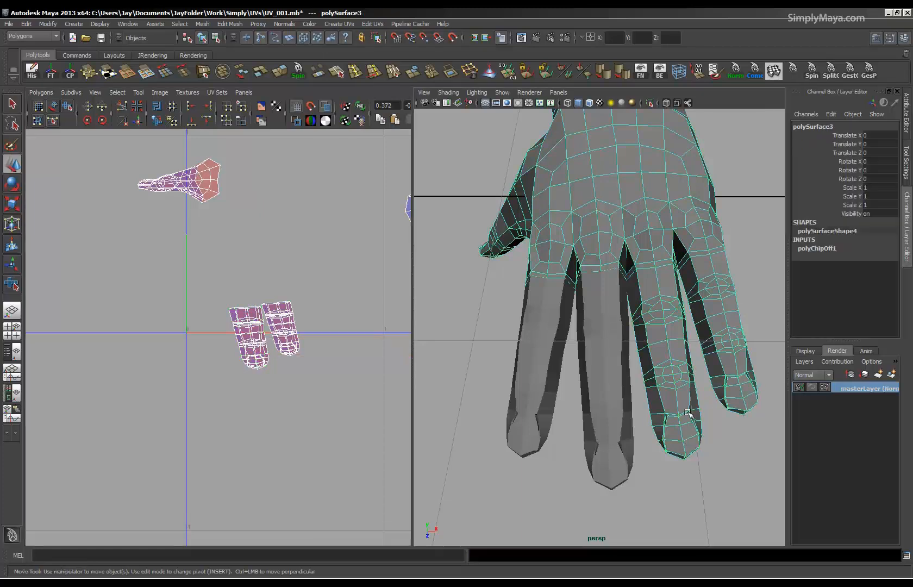
Select the ring finger UVs again, convert them to faces, and retry the extraction with the hand object selected.
right_click_drag(248, 365, 273, 365)
left_click_drag(230, 389, 272, 350)
right_click_drag(253, 379, 293, 431)
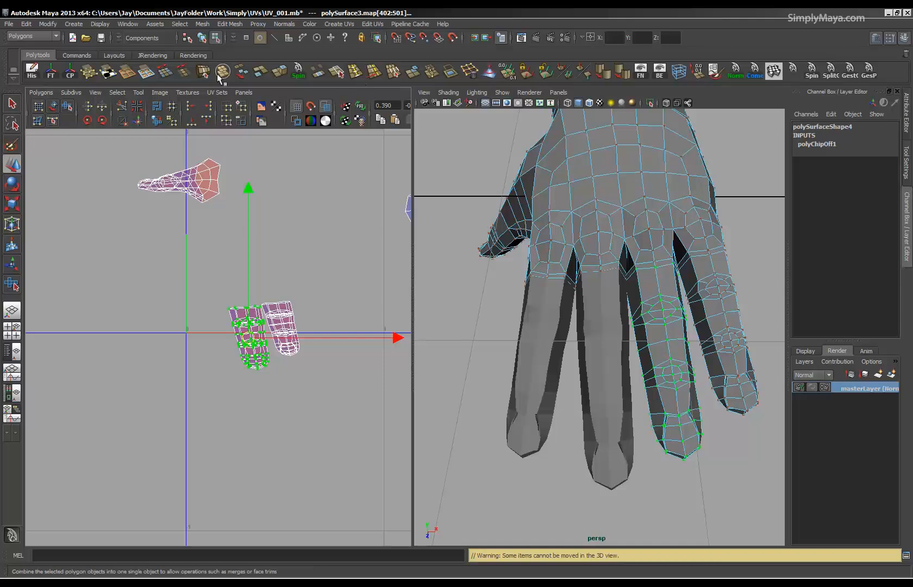
left_click(146, 72)
right_click_drag(694, 282, 707, 271)
left_click(707, 272)
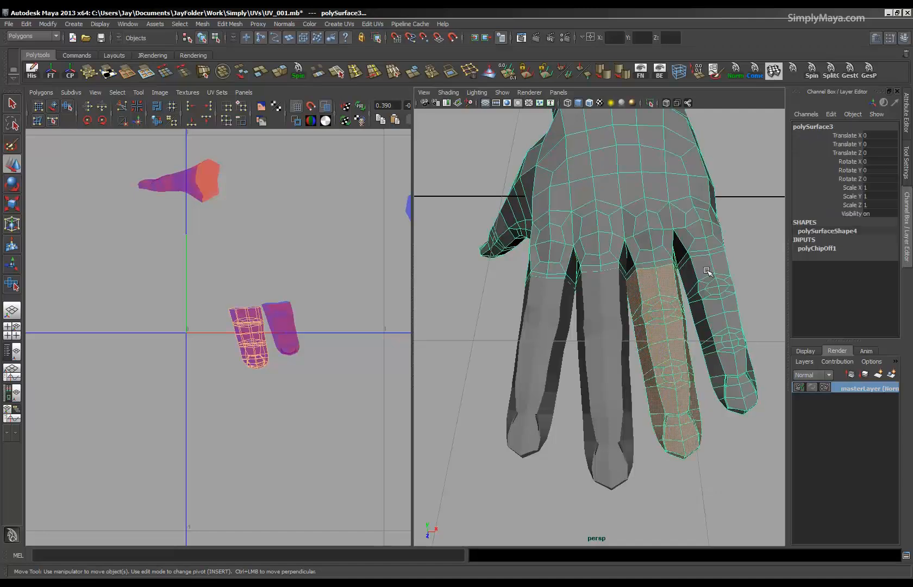
left_click(259, 75)
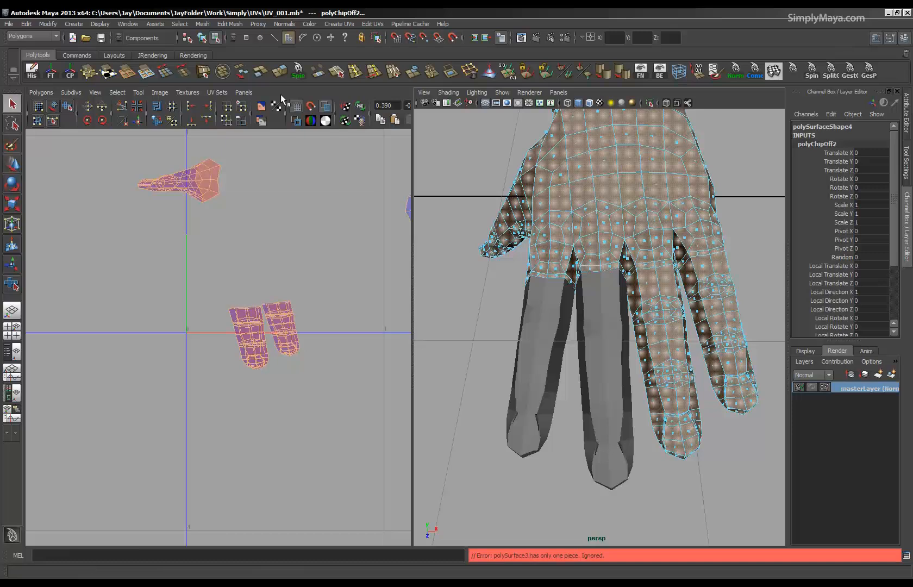
Try to reselect the ring finger's faces in the UV editor.
left_click_drag(699, 334, 687, 355, "alt")
right_click_drag(688, 355, 599, 330, "alt")
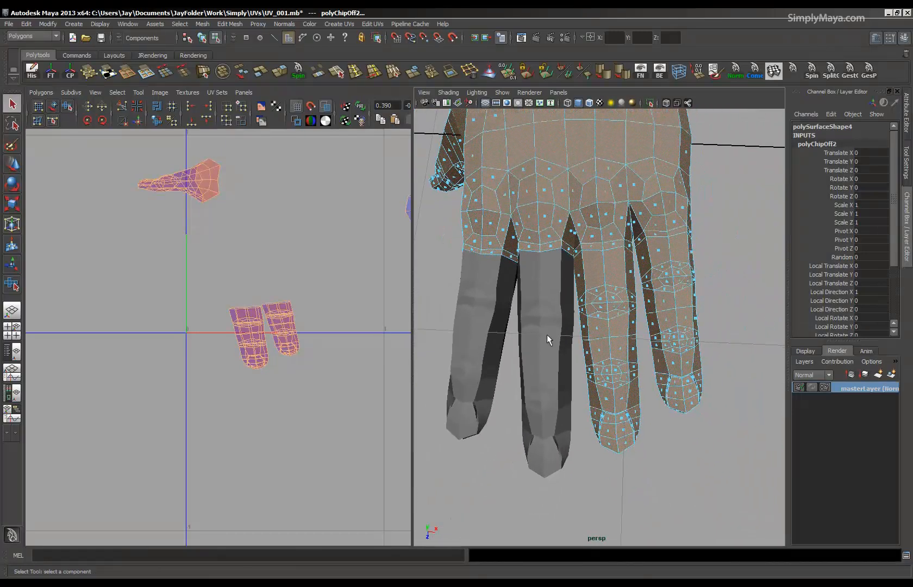
right_click_drag(252, 351, 508, 318, "alt")
middle_click_drag(287, 311, 182, 287, "alt")
right_click_drag(181, 287, 208, 316)
left_click(187, 320)
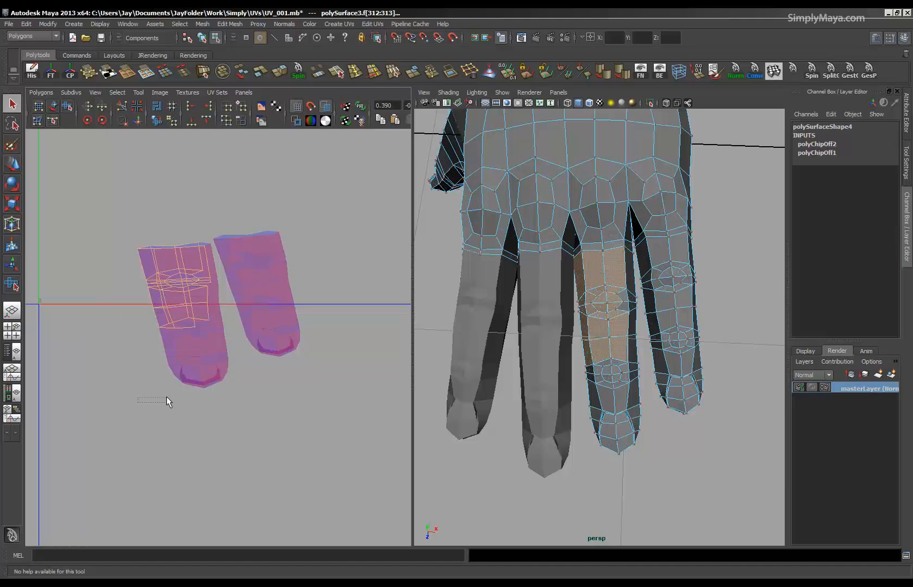
Select every UV of the ring finger shell and convert the selection to faces.
left_click(166, 395)
left_click_drag(168, 348, 216, 407)
right_click_drag(216, 407, 243, 392, "ctrl")
mouse_move(599, 318)
left_mouse_down("alt")
mouse_move(591, 174)
mouse_move(592, 321)
left_mouse_up("alt")
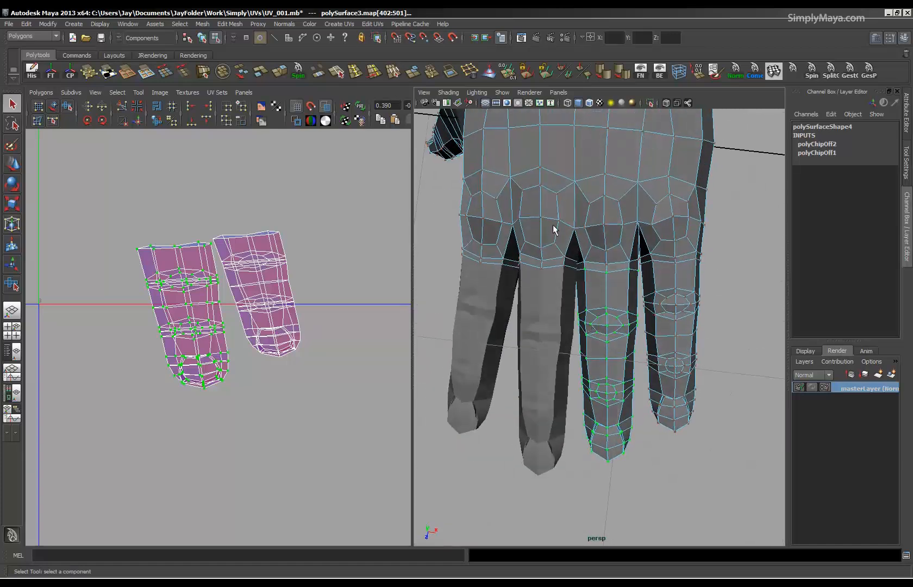
left_click(147, 77)
Extract the selected ring finger faces into a separate mesh and delete the construction history.
right_click_drag(598, 354, 664, 316, "alt")
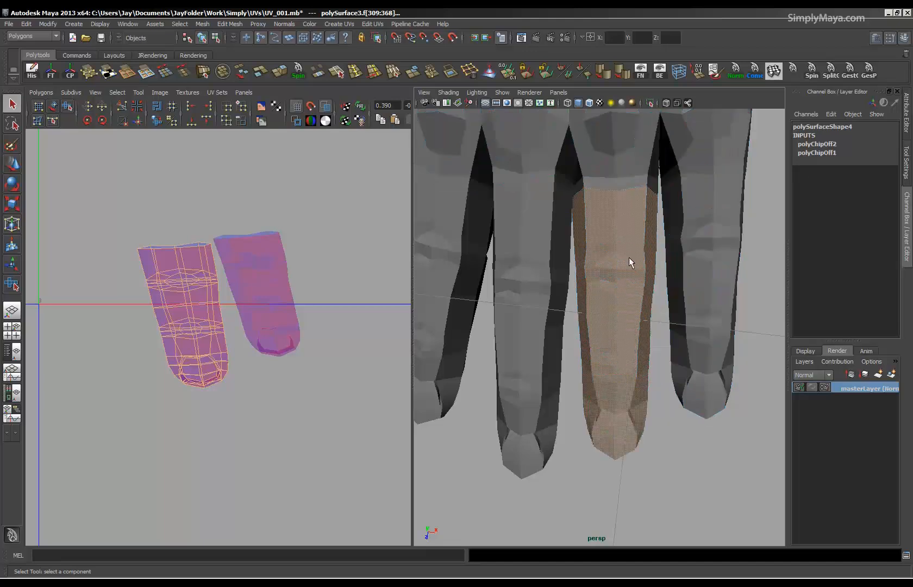
left_click(624, 234, "shift")
left_click_drag(625, 304, 626, 178, "alt")
right_click_drag(618, 252, 620, 281)
left_click_drag(624, 238, 629, 346, "alt")
middle_click_drag(623, 218, 620, 289, "alt")
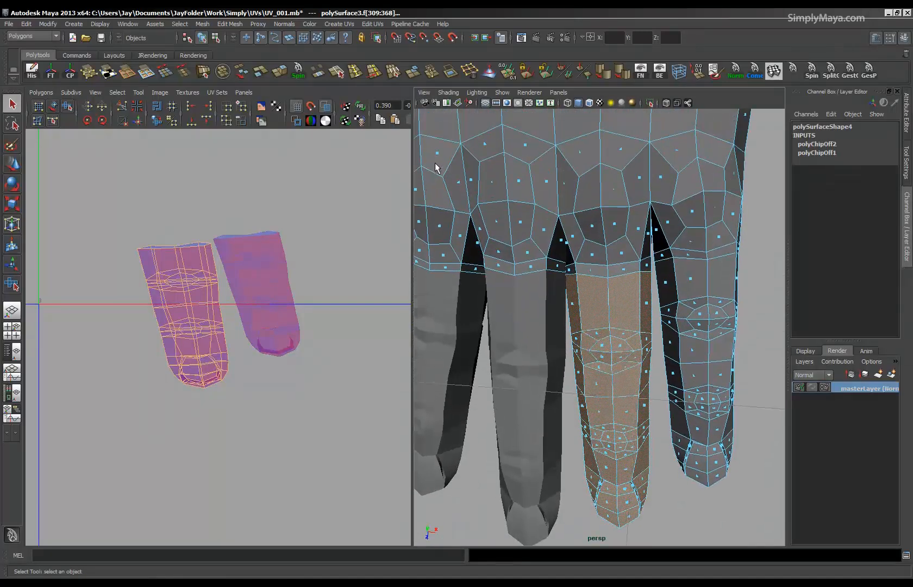
left_click(258, 71)
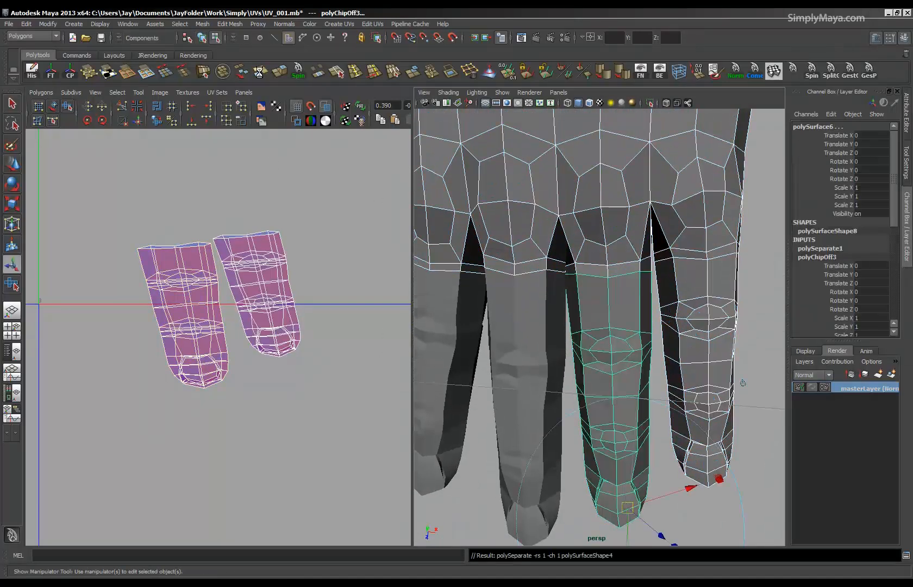
right_click_drag(605, 353, 581, 321, "alt")
left_click_drag(582, 320, 590, 353, "alt")
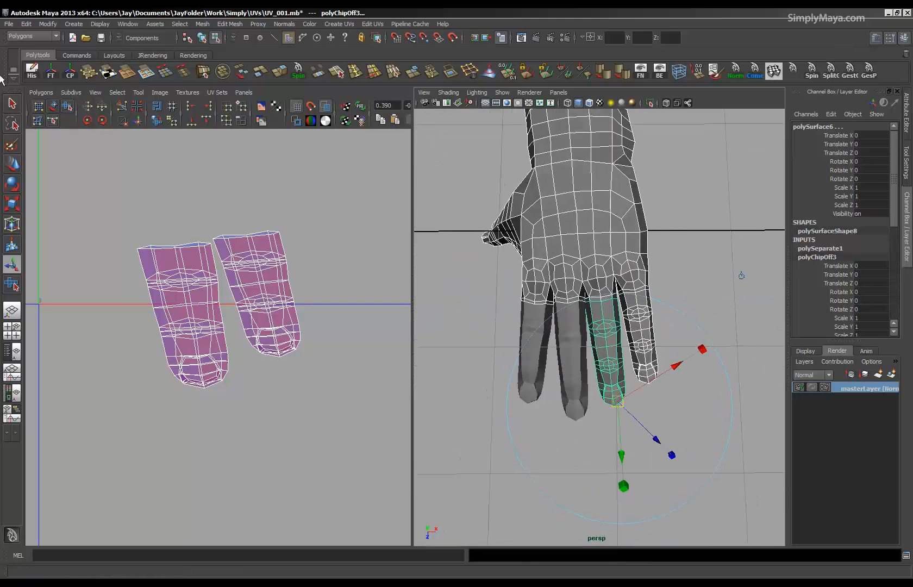
left_click(33, 74)
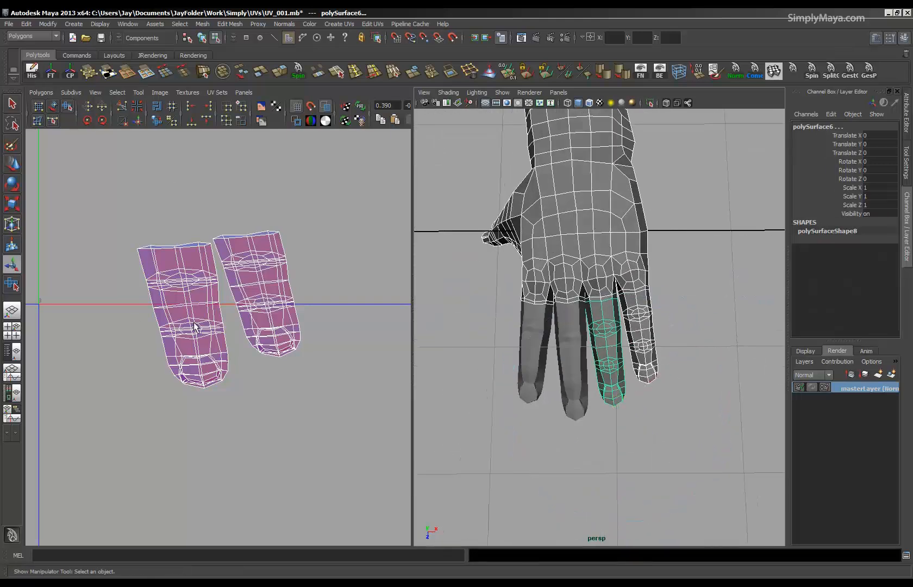
Switch to face selection on the remaining hand mesh and select all faces of the little finger.
right_click_drag(644, 348, 641, 372)
right_click_drag(551, 382, 648, 385, "alt")
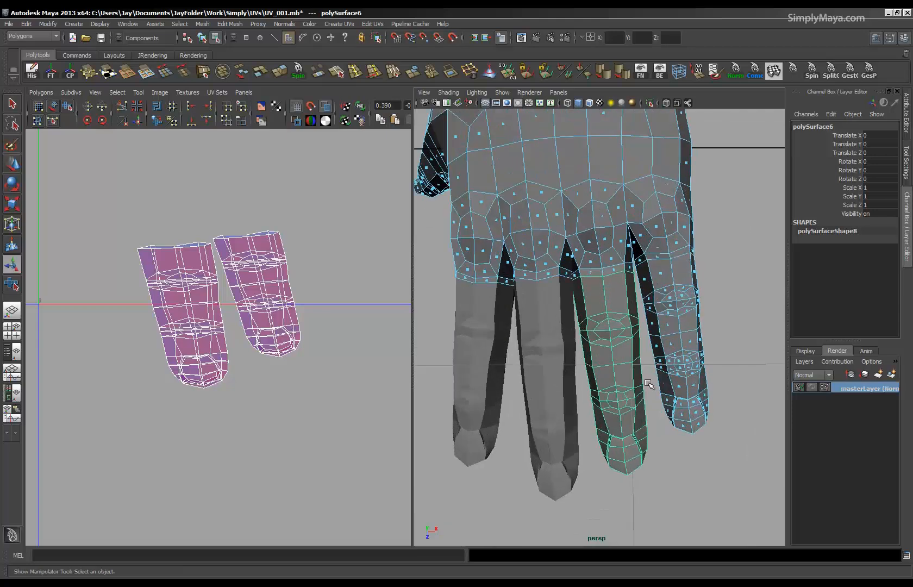
middle_click_drag(648, 385, 586, 381, "alt")
left_click_drag(589, 380, 639, 304, "alt")
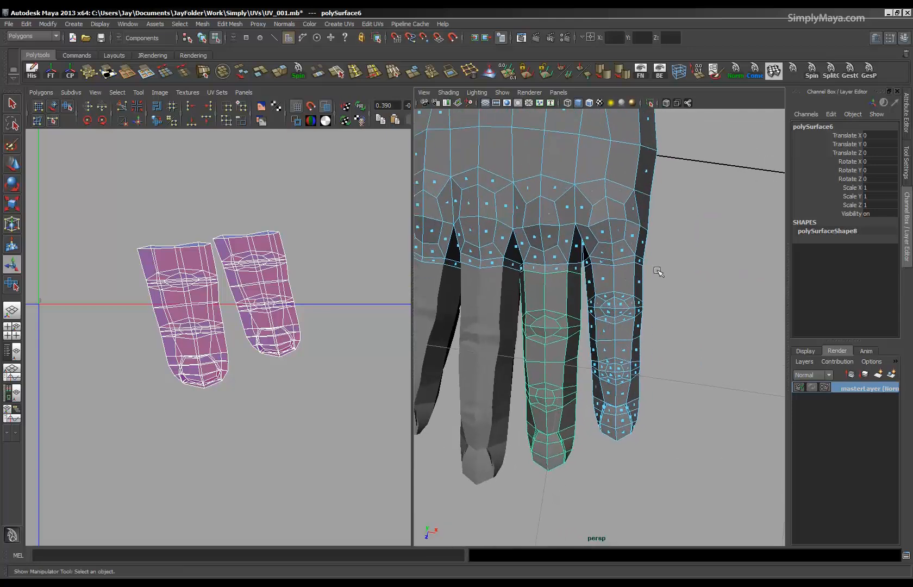
left_click_drag(593, 468, 583, 422)
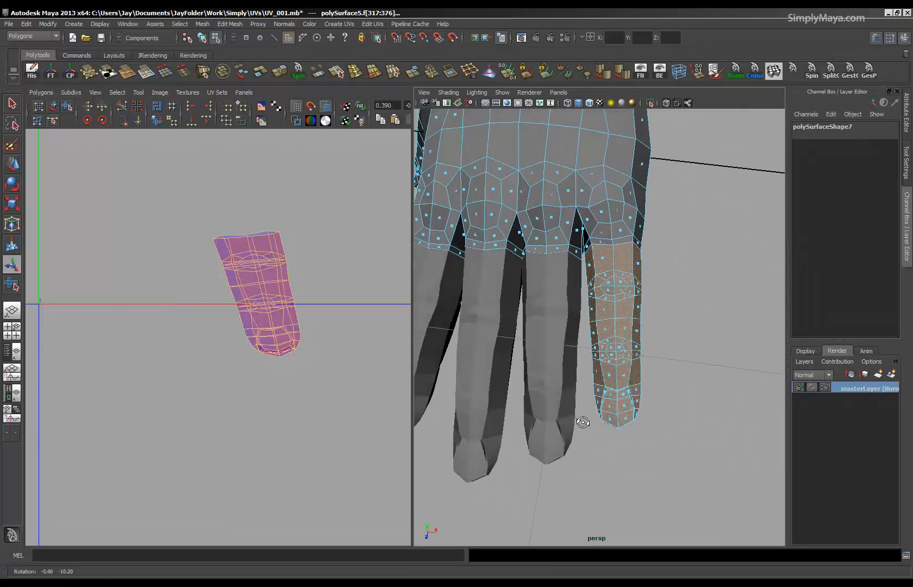
Separate the selected little finger faces into their own mesh and delete the construction history.
left_click(256, 74)
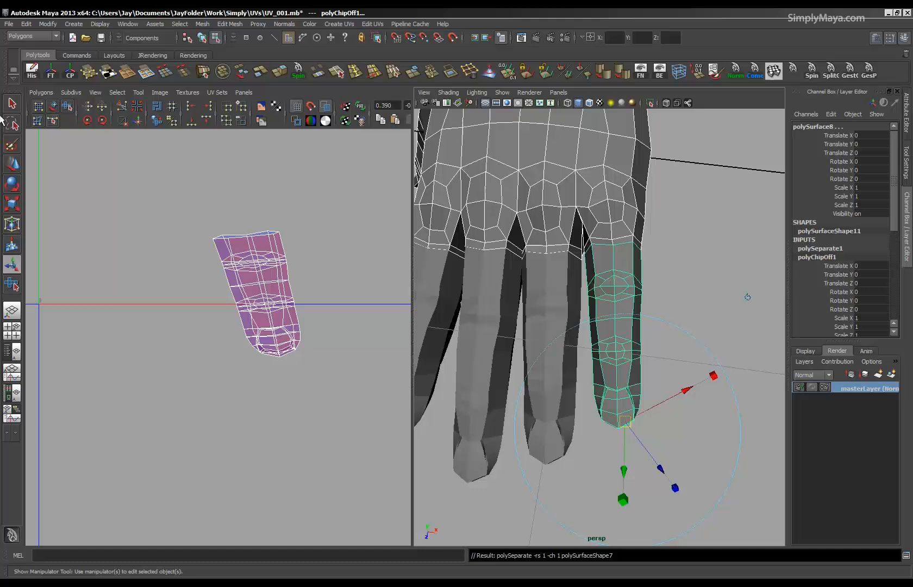
left_click(32, 71)
Return to object mode and select the index finger mesh.
left_click_drag(558, 291, 570, 342, "alt")
right_click_drag(577, 383, 576, 424)
right_click_drag(150, 351, 66, 355, "alt")
middle_click_drag(166, 388, 334, 386, "alt")
right_click_drag(293, 381, 187, 372, "alt")
key("F8")
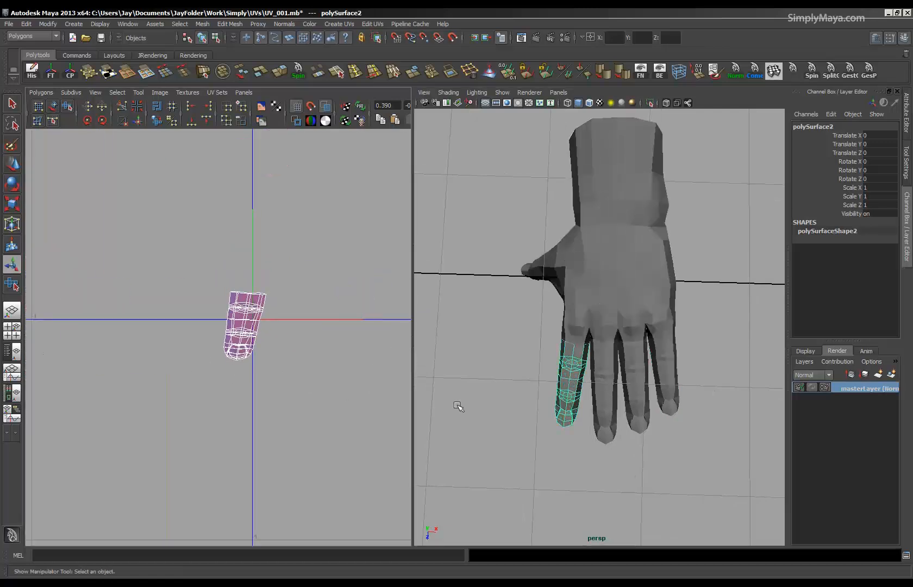
Select the edge loop running lengthwise down the middle of the index finger's underside.
left_click_drag(579, 371, 595, 251, "alt")
middle_click_drag(595, 251, 621, 340, "alt")
right_click_drag(453, 343, 529, 332, "alt")
left_click_drag(529, 333, 542, 456, "alt")
right_click_drag(538, 347, 619, 356, "alt")
left_click_drag(619, 356, 625, 244, "alt")
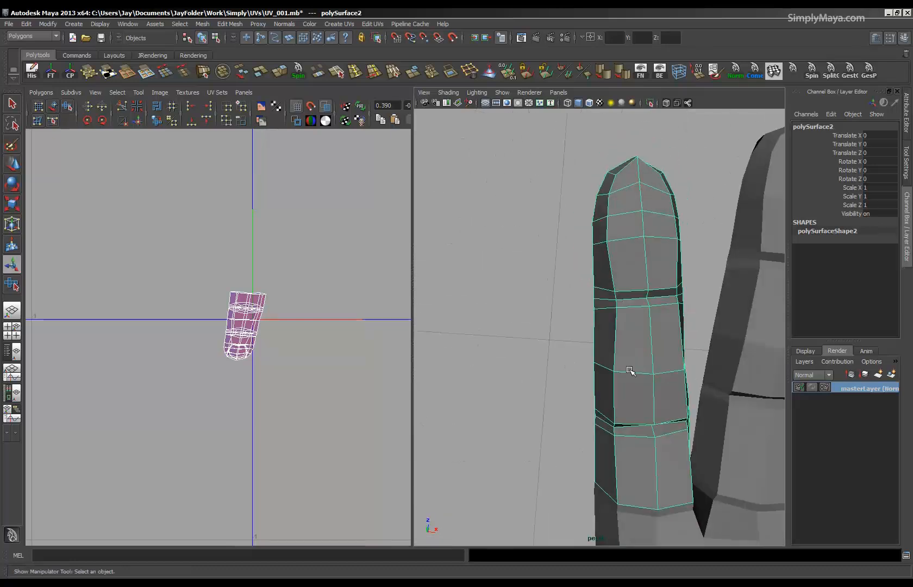
middle_click_drag(628, 369, 593, 251, "alt")
right_click_drag(597, 355, 612, 346)
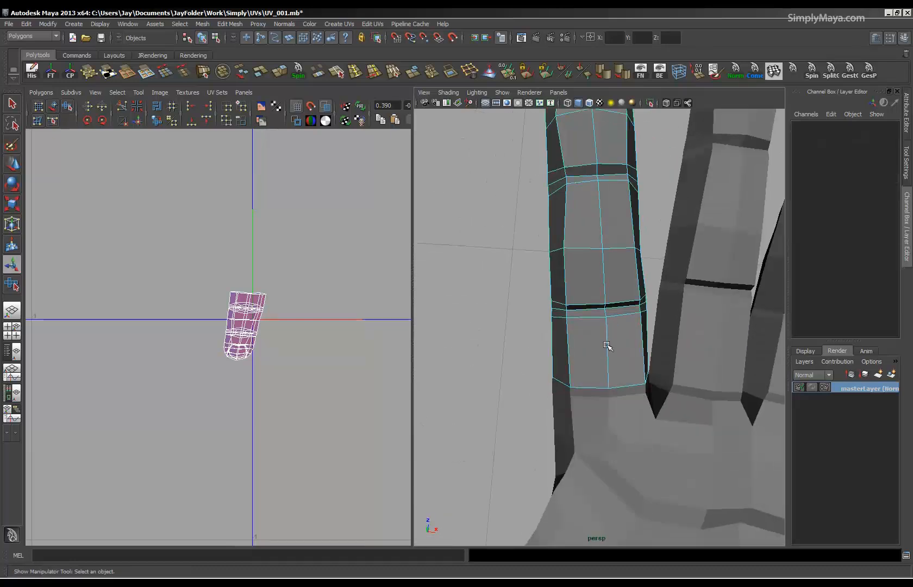
left_click(605, 312)
double_click(607, 338)
left_click_drag(606, 248, 692, 397, "alt")
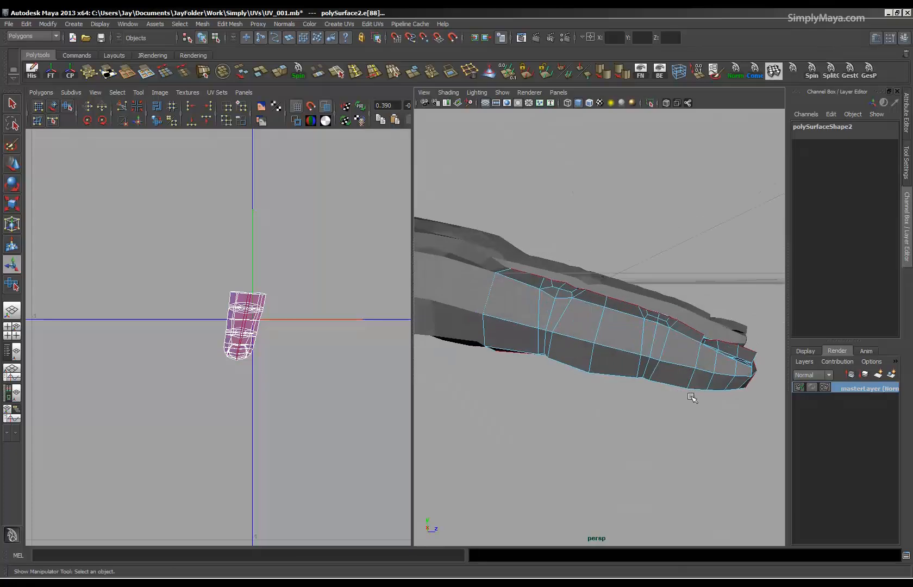
Limit the edge selection to the underside seam and the fingertip edges and cut the UVs along them.
left_click_drag(603, 391, 499, 273, "alt")
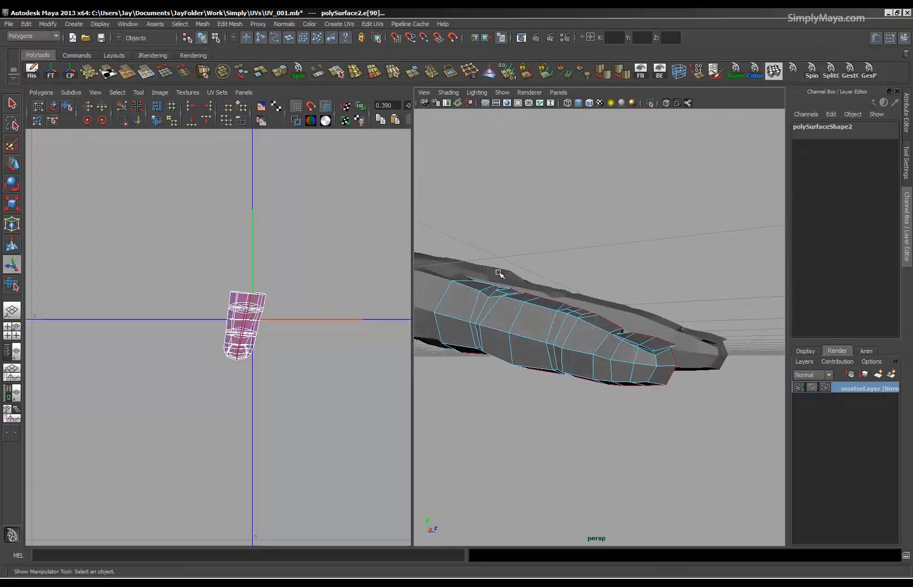
left_click_drag(569, 374, 533, 345, "alt")
left_click_drag(559, 388, 574, 292, "alt")
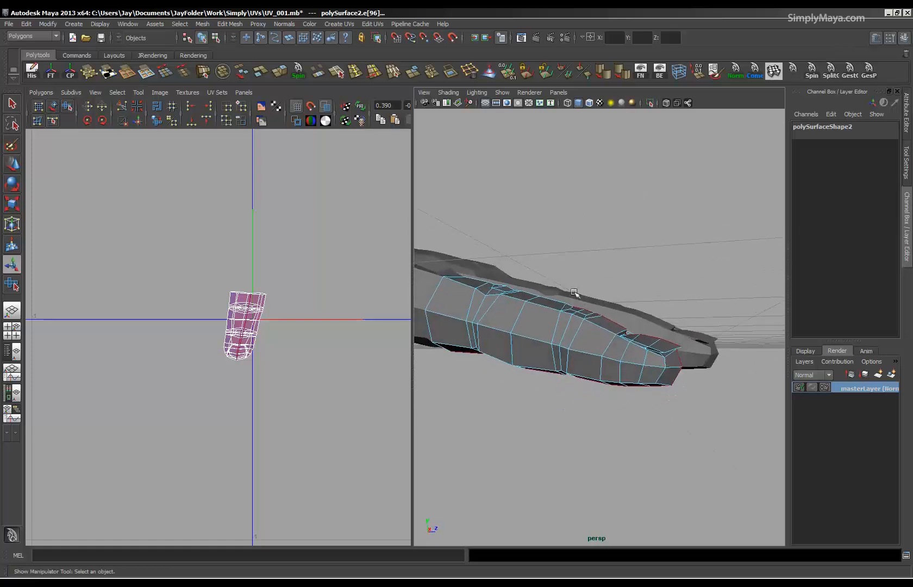
left_click_drag(641, 414, 574, 403, "alt")
right_click_drag(574, 403, 618, 385, "alt")
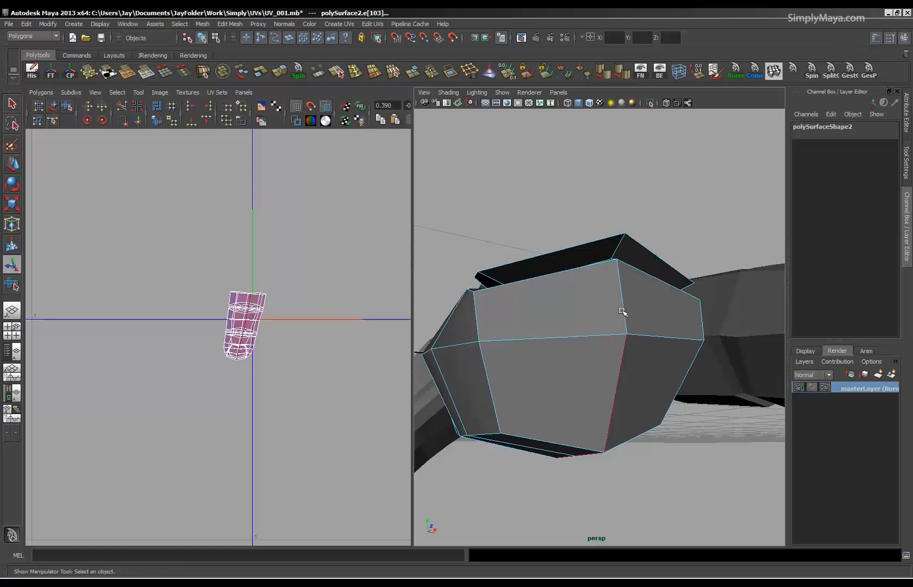
left_click_drag(627, 370, 607, 322, "alt")
middle_click_drag(674, 272, 583, 371, "alt")
left_click_drag(583, 371, 687, 332, "alt")
left_click_drag(519, 320, 551, 307, "alt")
left_click(122, 106)
Select all UVs of the index finger and unfold them in the UV editor.
scroll(509, 383, "down", 5)
left_click_drag(509, 383, 558, 404, "alt")
right_click_drag(593, 409, 622, 340, "alt")
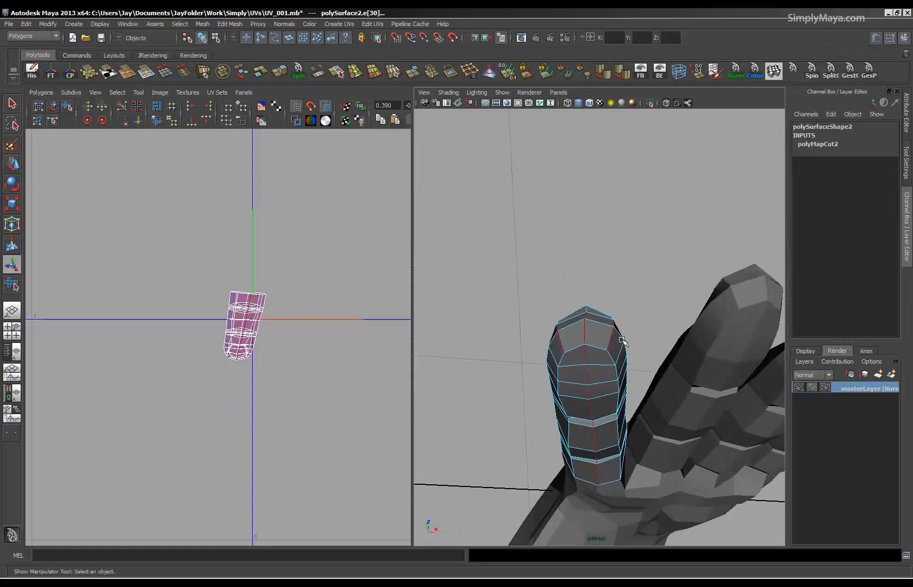
right_click_drag(192, 407, 439, 439, "alt")
middle_click_drag(261, 342, 200, 354, "alt")
right_click_drag(201, 353, 237, 356)
left_click_drag(321, 198, 118, 485)
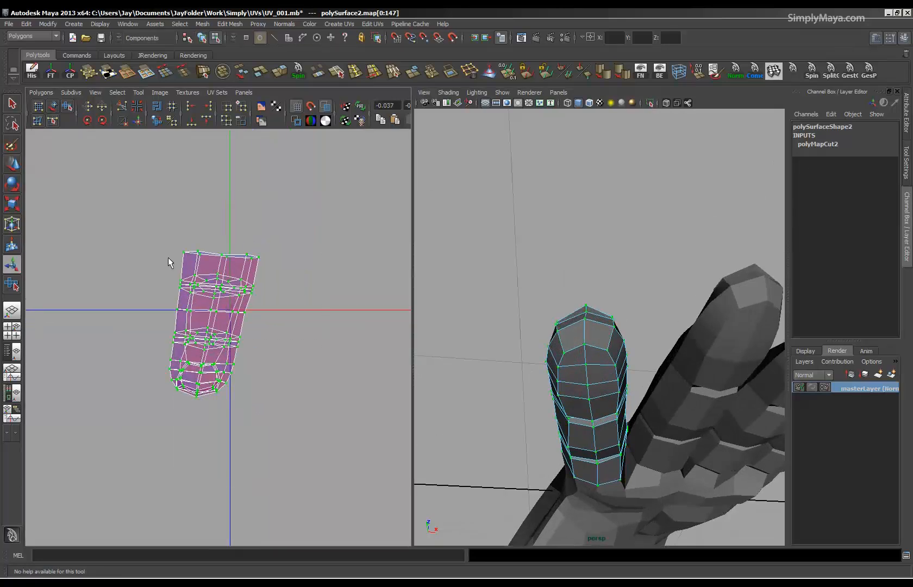
left_click(41, 93)
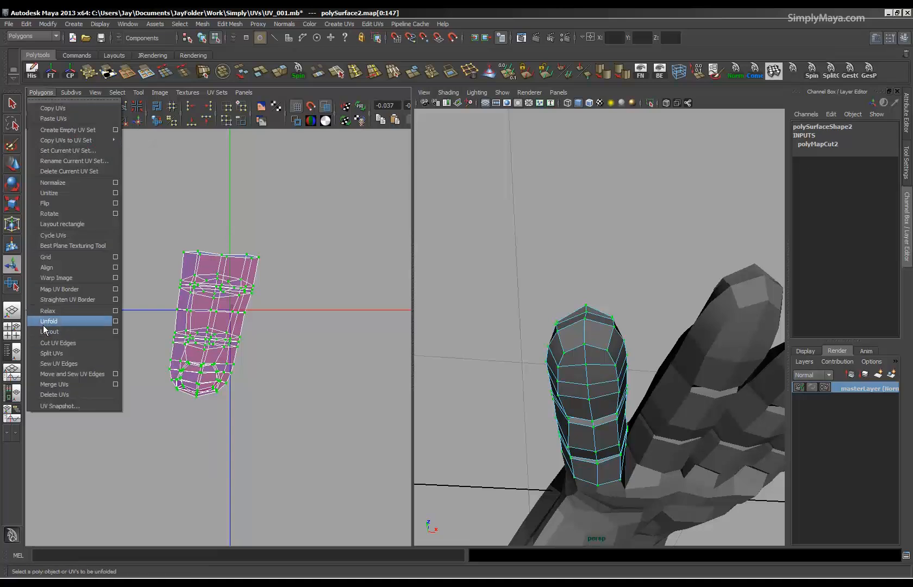
left_click(48, 321)
right_click_drag(188, 353, 319, 379, "alt")
middle_click_drag(319, 378, 306, 304, "alt")
right_click_drag(293, 303, 413, 304, "alt")
middle_click_drag(414, 303, 245, 342, "alt")
middle_click_drag(156, 337, 312, 342, "alt")
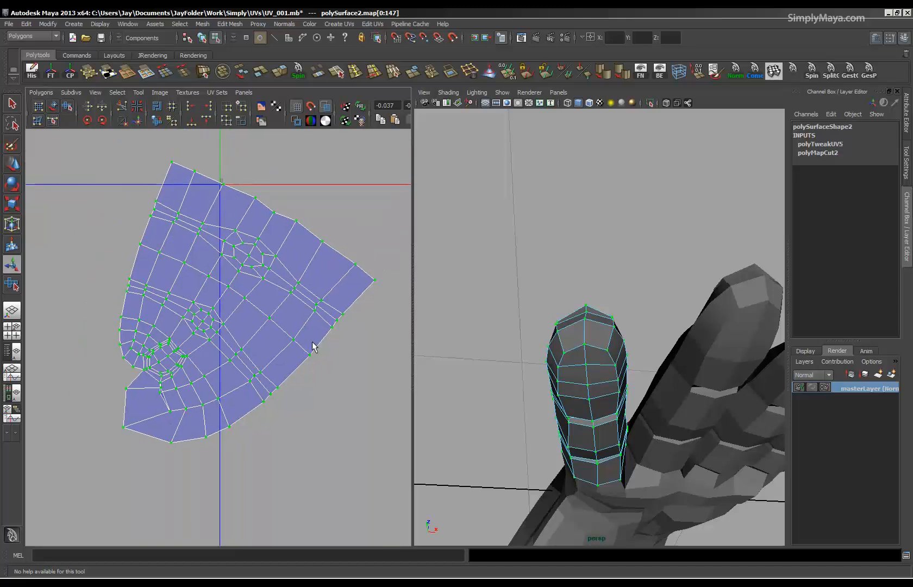
Rotate the unfolded index finger shell so that it stands upright with the fingertip pointing down.
key("e")
left_click_drag(344, 221, 275, 190)
middle_click_drag(233, 354, 240, 300, "alt")
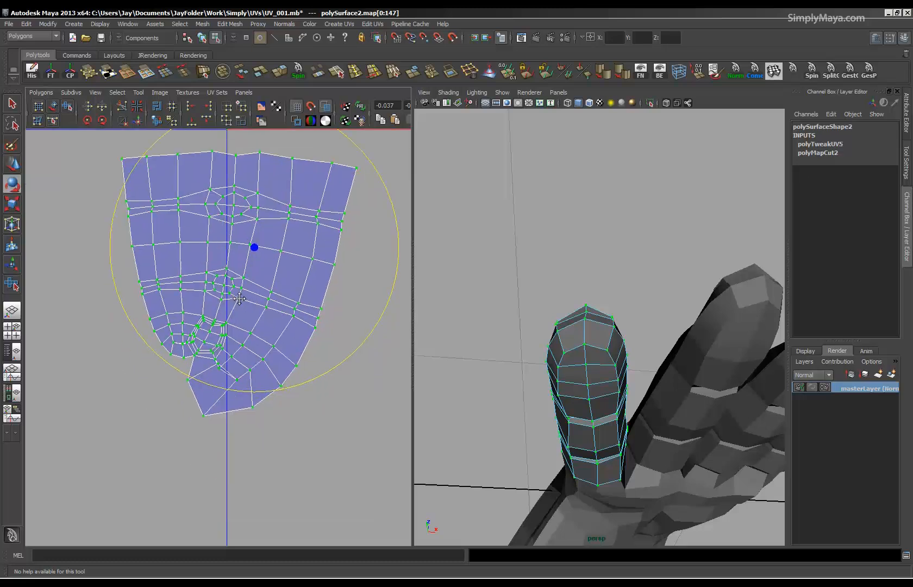
right_click_drag(240, 299, 374, 335, "alt")
middle_click_drag(235, 388, 248, 377, "alt")
Display the texture borders and cut the UVs along the two edges tying the distorted fingertip faces to the nail area.
left_click_drag(591, 387, 590, 359, "alt")
right_click_drag(148, 398, 463, 415, "alt")
left_click(296, 121)
mouse_move(180, 351)
right_mouse_down("alt")
mouse_move(62, 344)
mouse_move(134, 355)
mouse_move(196, 315)
right_mouse_up("alt")
key("e")
left_click(195, 312)
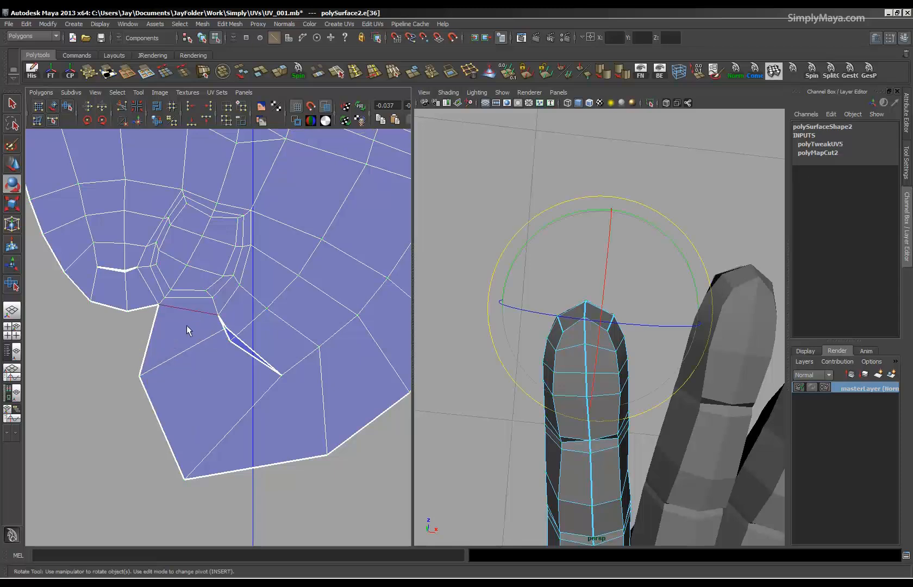
left_click(117, 105)
left_click(150, 292)
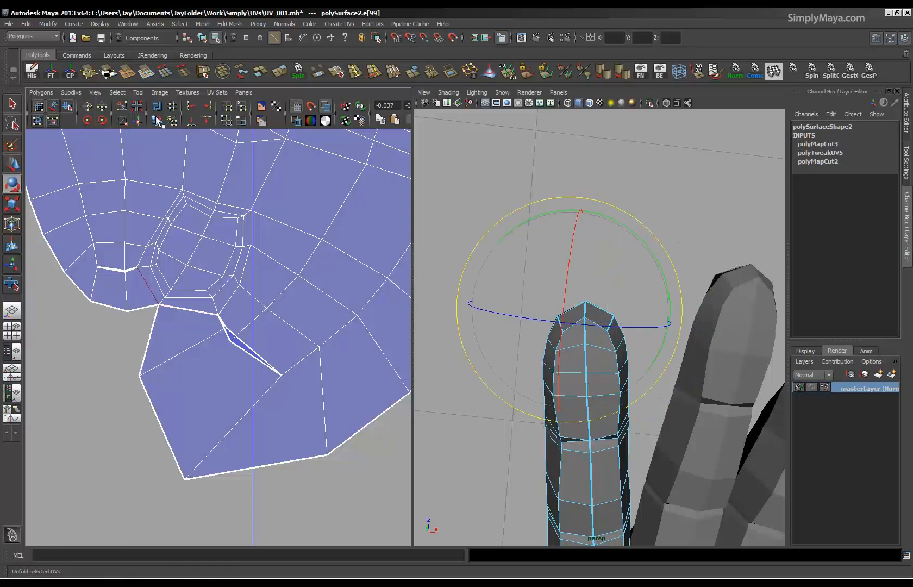
left_click(121, 107)
Select the UVs in the lower half of the index finger shell and unfold them.
mouse_move(228, 322)
right_mouse_down("alt")
mouse_move(51, 310)
mouse_move(81, 321)
right_mouse_up("alt")
right_click_drag(203, 302, 235, 295)
left_click_drag(127, 237, 158, 247)
left_click_drag(338, 415, 338, 415)
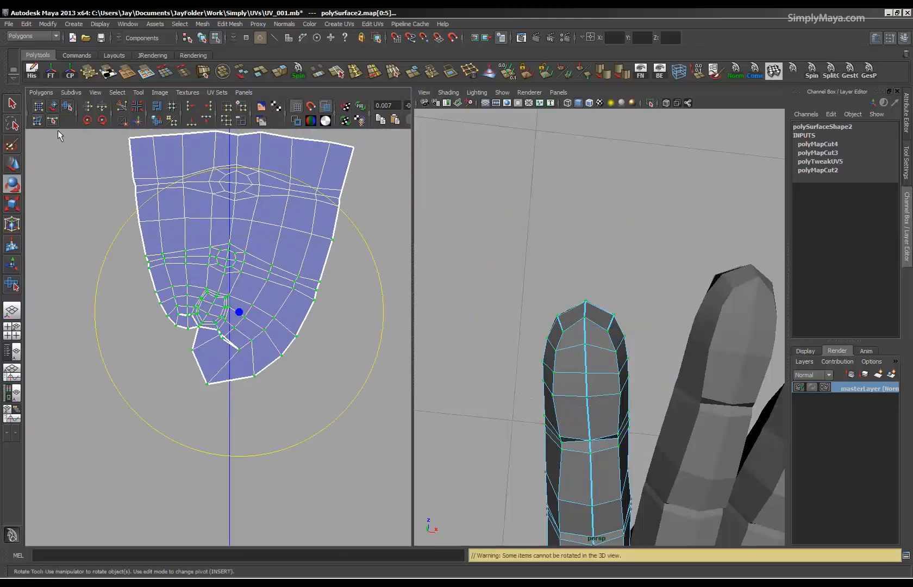
left_click(39, 91)
left_click(44, 322)
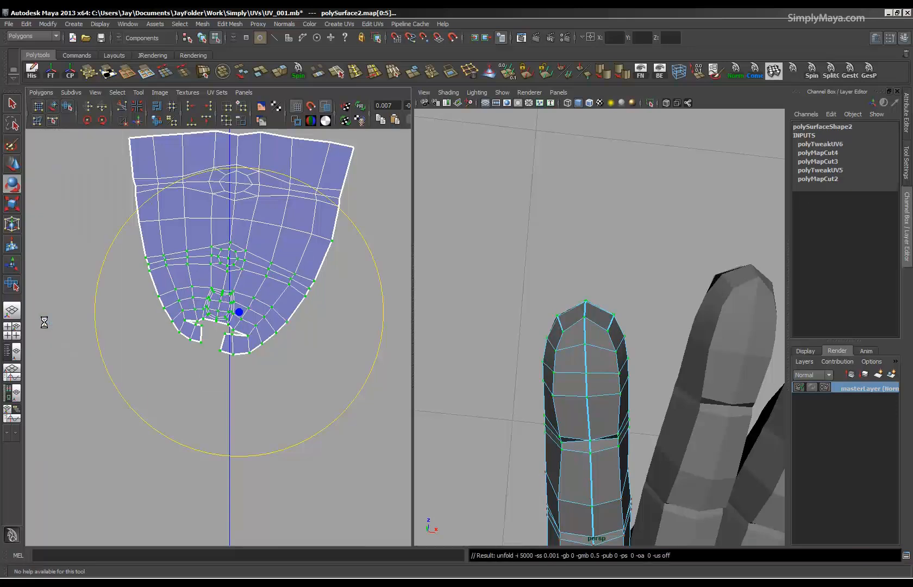
middle_click_drag(227, 350, 240, 370, "alt")
right_click_drag(241, 370, 316, 358, "alt")
middle_click_drag(316, 359, 306, 415, "alt")
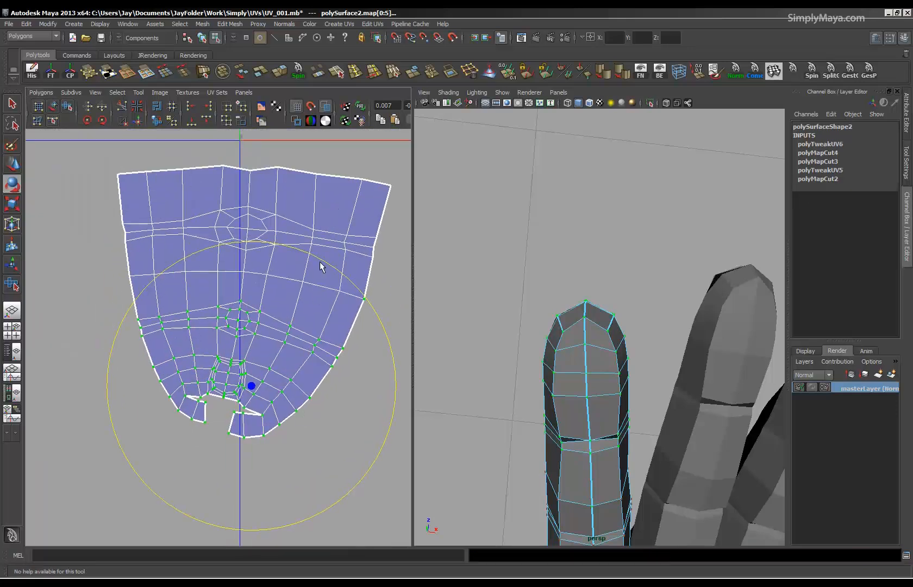
Select the whole index finger shell, unfold it with the Smooth UV tool, and rotate it straight.
left_click_drag(95, 145, 389, 350)
left_click_drag(397, 491, 401, 502)
left_click(67, 107)
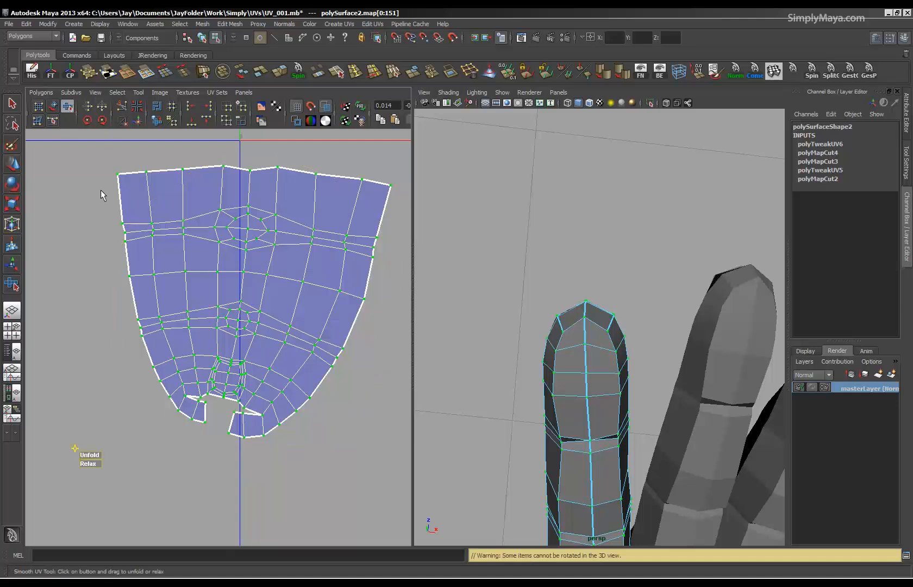
left_click_drag(87, 458, 500, 423)
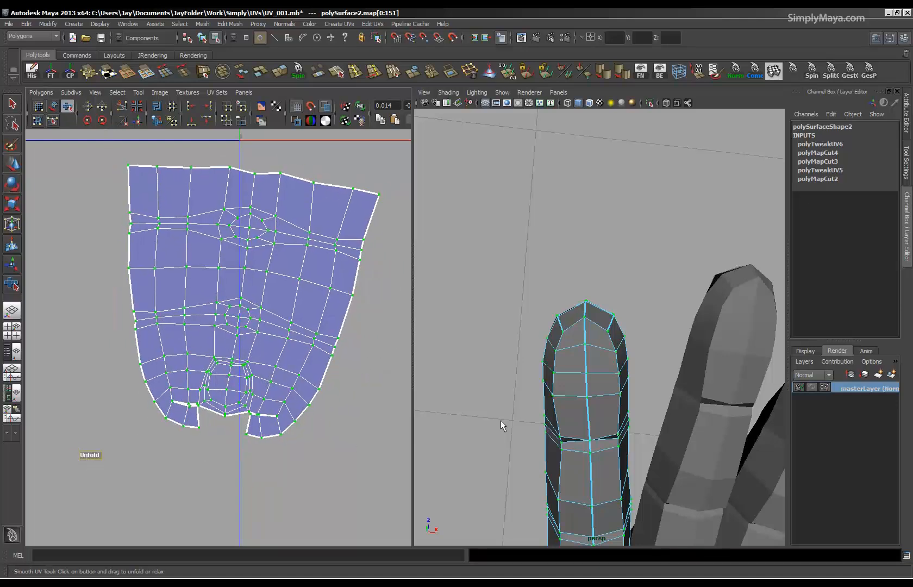
key("e")
mouse_move(239, 169)
left_mouse_down()
mouse_move(244, 159)
mouse_move(229, 165)
left_mouse_up()
Select only the UVs around the fingertip and nail and unfold them.
left_click(67, 106)
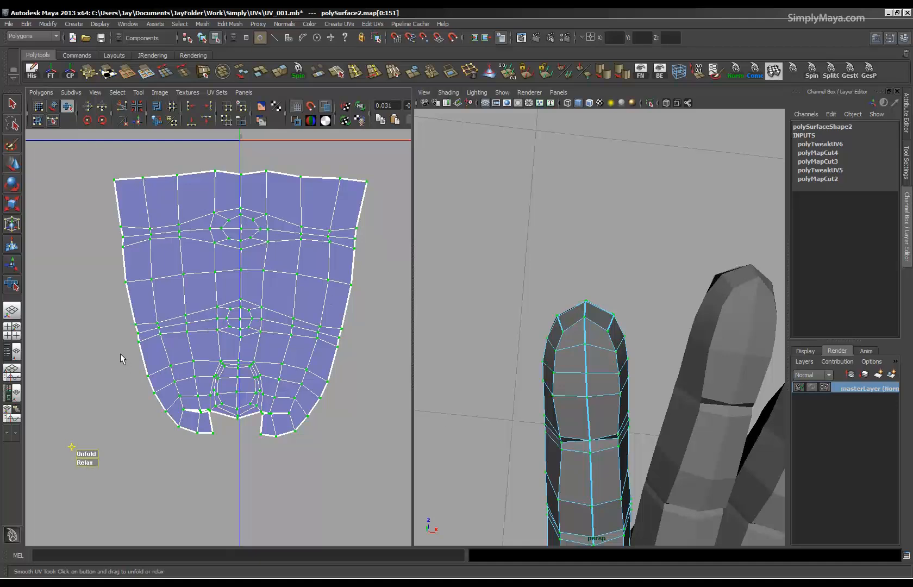
left_click_drag(324, 441, 324, 442)
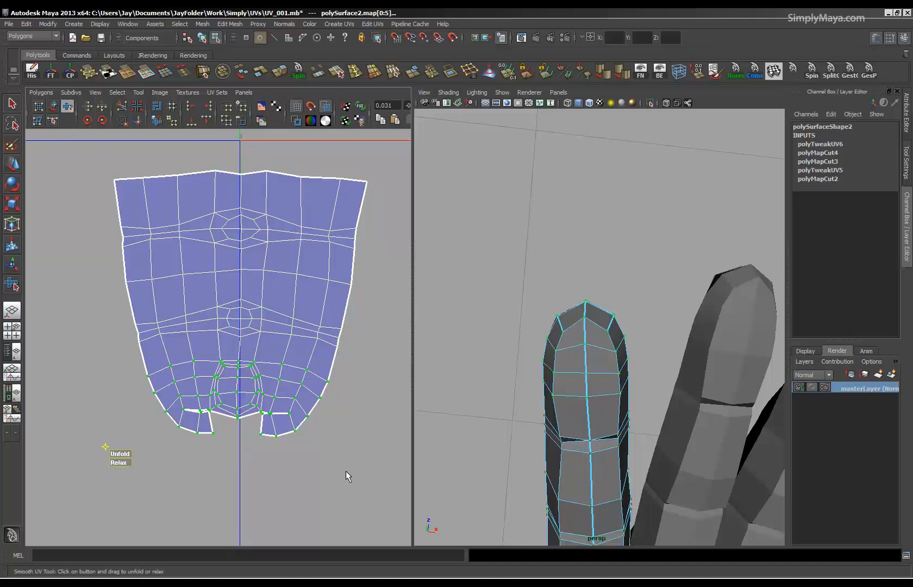
left_click(34, 93)
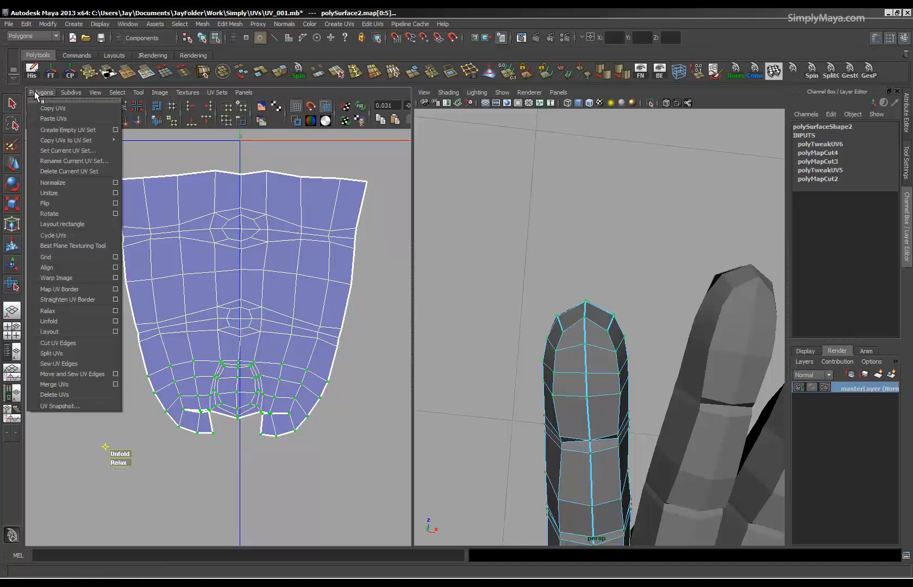
left_click(49, 321)
middle_click_drag(216, 376, 220, 312, "alt")
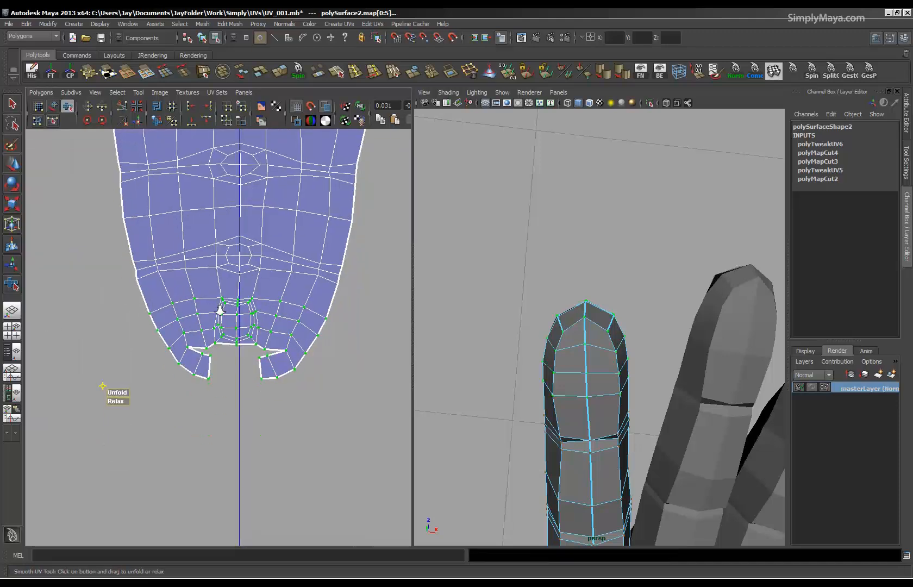
right_click_drag(219, 312, 322, 366, "alt")
middle_click_drag(321, 366, 312, 344, "alt")
right_click_drag(311, 344, 453, 359, "alt")
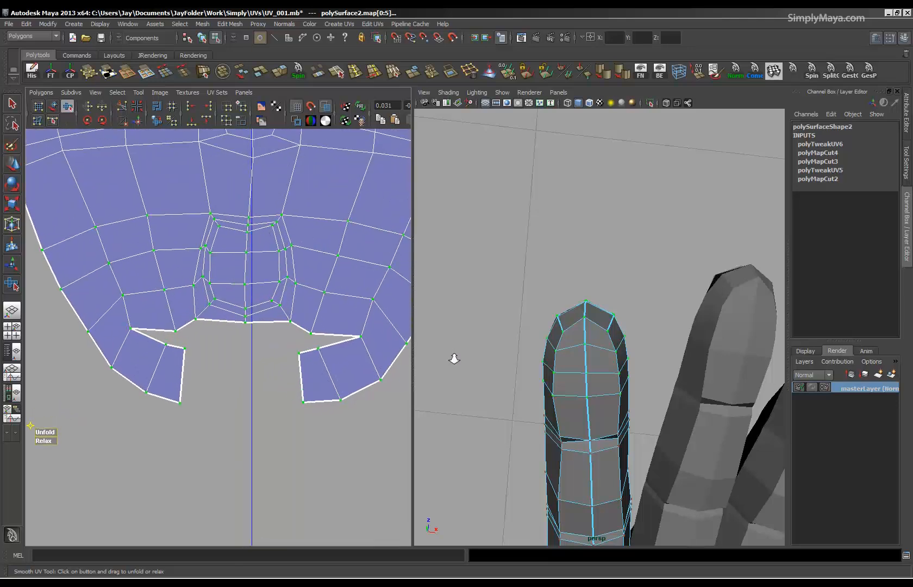
Select the edges joining the two small fingertip flaps to the sides of the shell and cut the UVs there.
right_click_drag(184, 404, 167, 334)
left_click(9, 101)
left_click_drag(174, 370, 213, 382)
right_click_drag(135, 356, 132, 348)
left_click(132, 348)
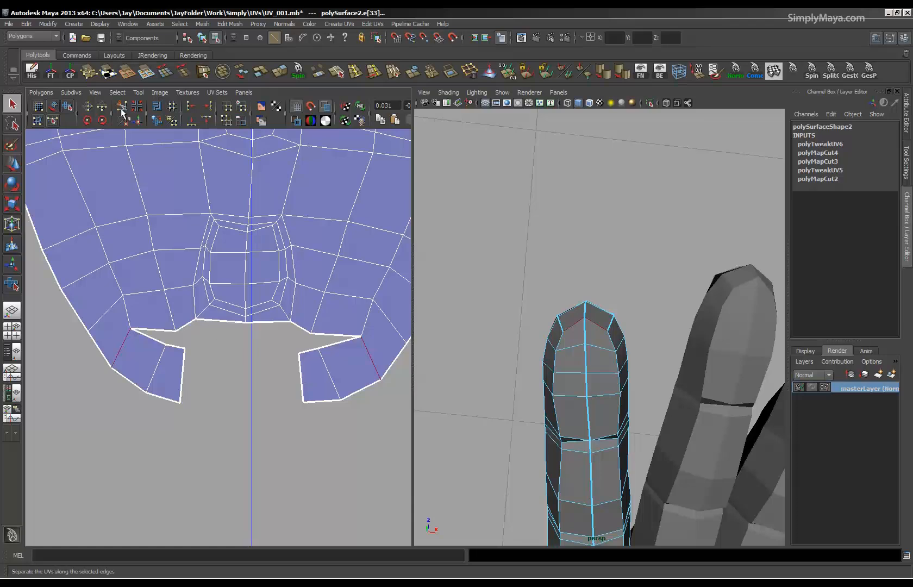
left_click(121, 108)
Select the two border edges below the nail and move and sew the detached fingertip flaps onto them.
right_click(327, 382)
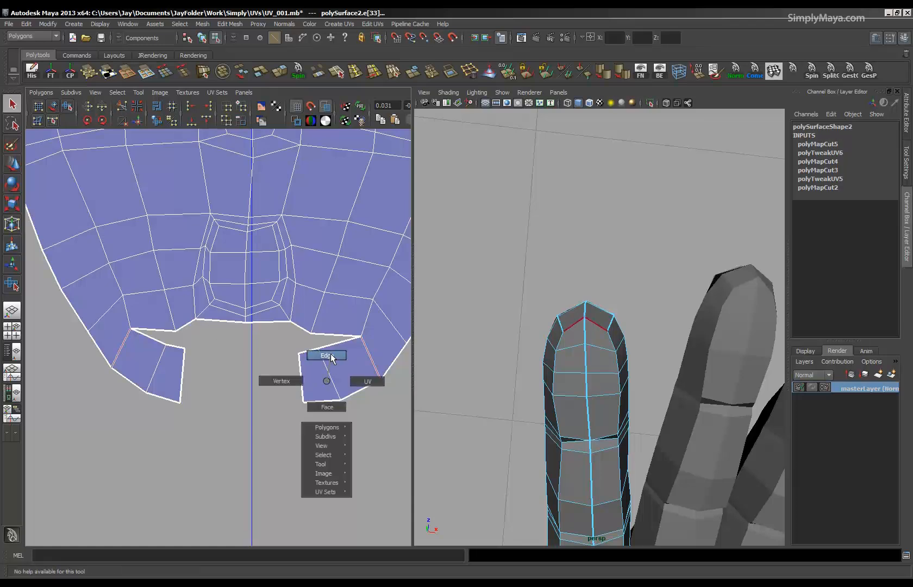
right_click_drag(330, 353, 331, 353)
left_click(276, 321)
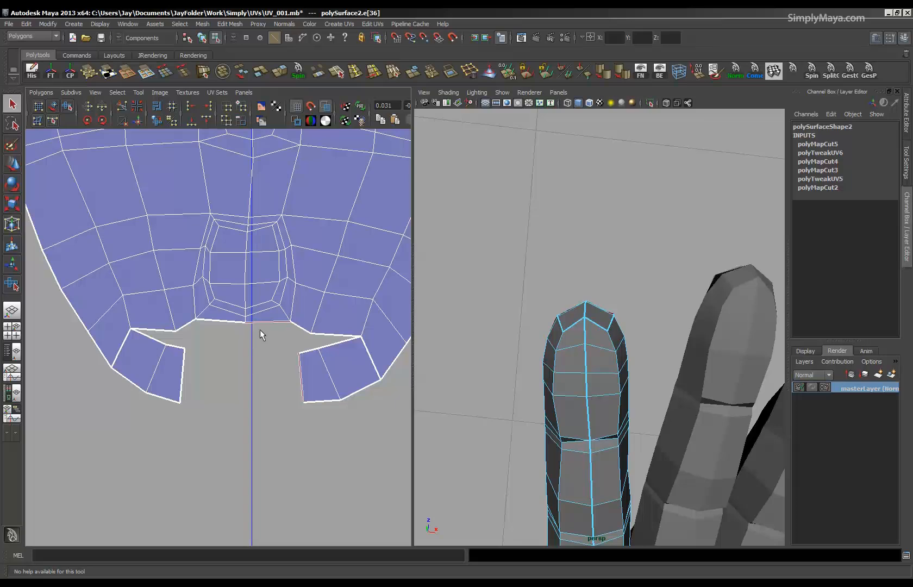
left_click(228, 321, "shift")
left_click(42, 92)
left_click(69, 373)
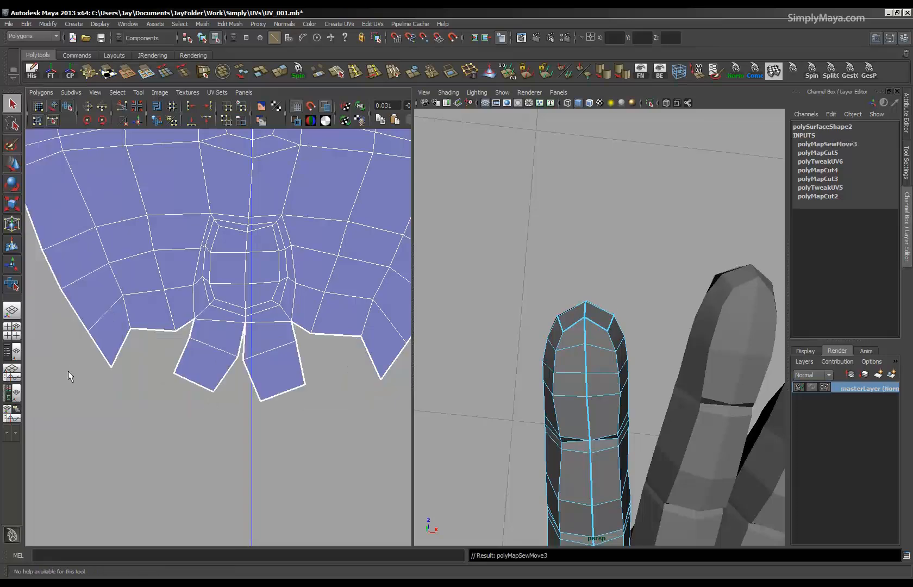
Select the fingertip UVs including the newly sewn flaps and unfold them.
scroll(220, 370, "down", 2)
right_click_drag(220, 371, 260, 358)
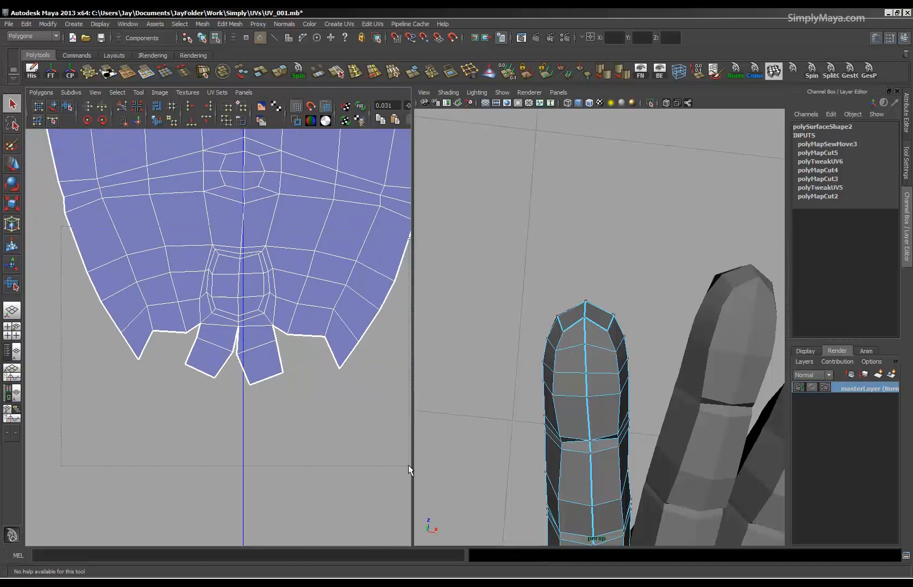
left_click_drag(408, 464, 409, 465)
left_click(39, 91)
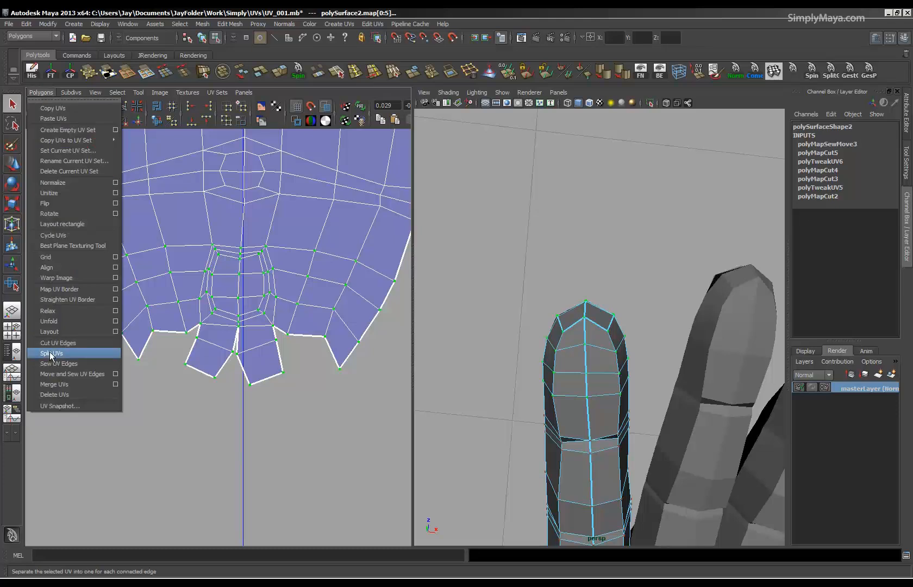
left_click(51, 320)
right_click_drag(51, 320, 197, 453, "alt")
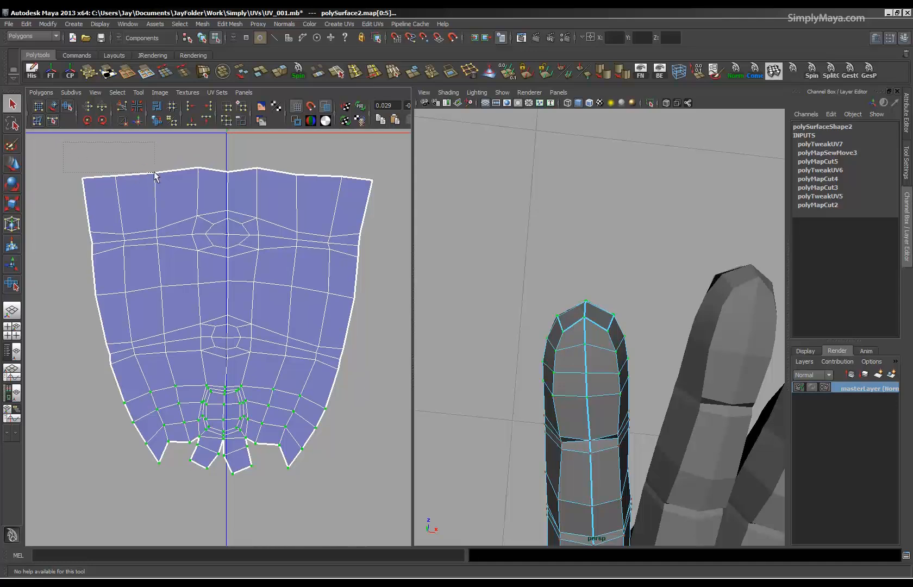
Select all UVs of the index finger shell and even them out with the Smooth UV tool's Unfold.
left_click_drag(373, 519, 374, 520)
left_click(67, 106)
left_click_drag(60, 493, 250, 489)
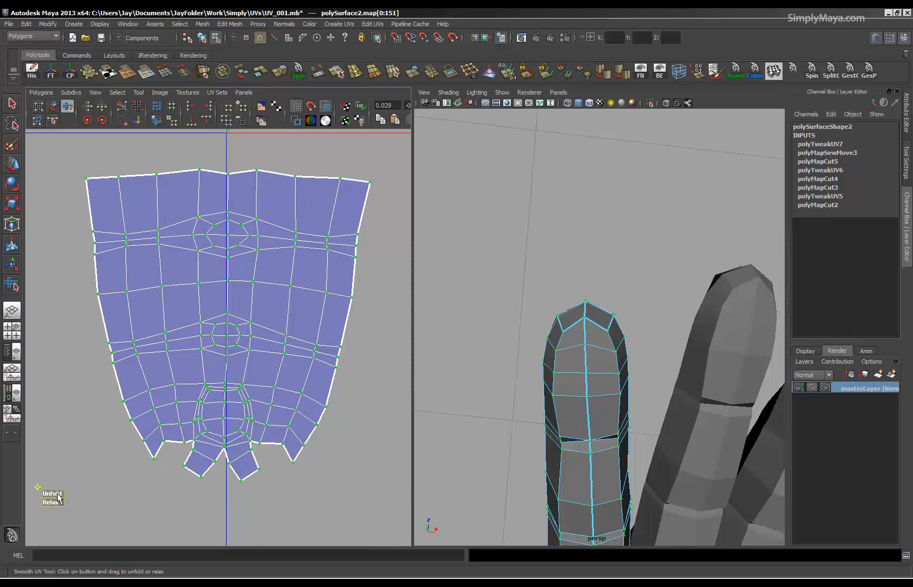
middle_click_drag(209, 463, 217, 399, "alt")
right_click_drag(218, 399, 310, 398, "alt")
Return to object mode, display textures in the viewport, and examine the test pattern on the index finger from several sides.
left_click_drag(550, 377, 568, 435, "alt")
key("F8")
right_click_drag(563, 319, 633, 521)
right_click_drag(620, 485, 659, 426, "alt")
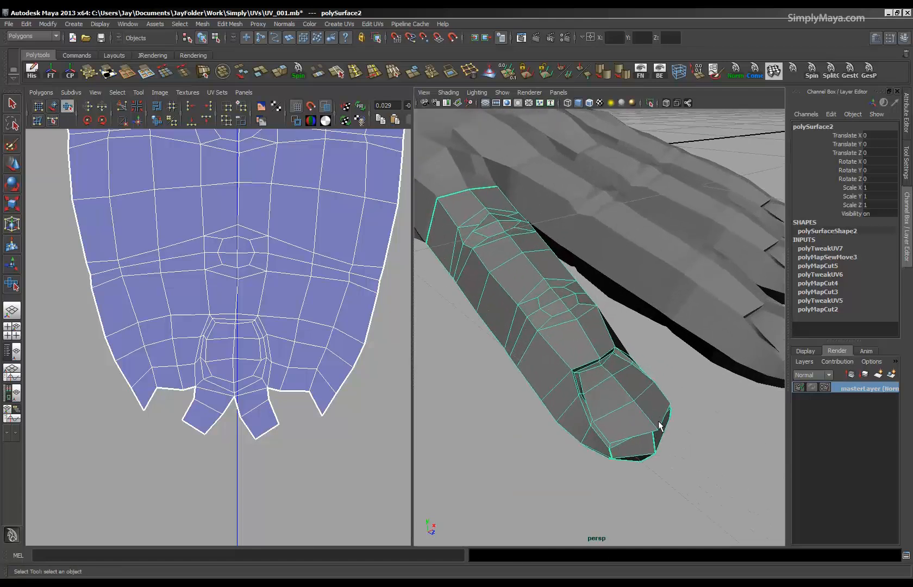
key("6")
left_click_drag(629, 398, 577, 290, "alt")
right_click_drag(579, 296, 548, 327, "alt")
right_click_drag(607, 388, 585, 406, "alt")
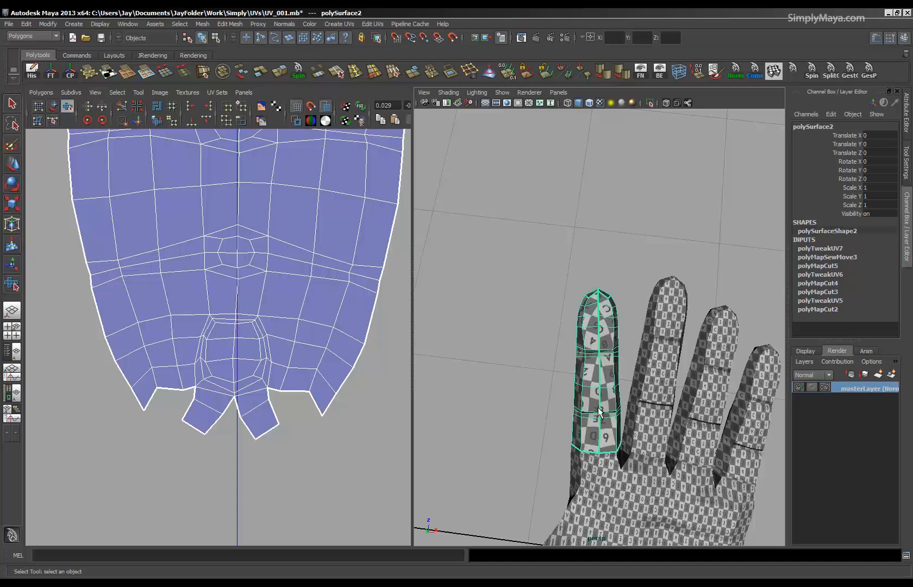
Examine the test pattern along the underside, top and tip of the index finger.
left_click_drag(599, 302, 606, 497, "alt")
right_click_drag(235, 356, 207, 345, "alt")
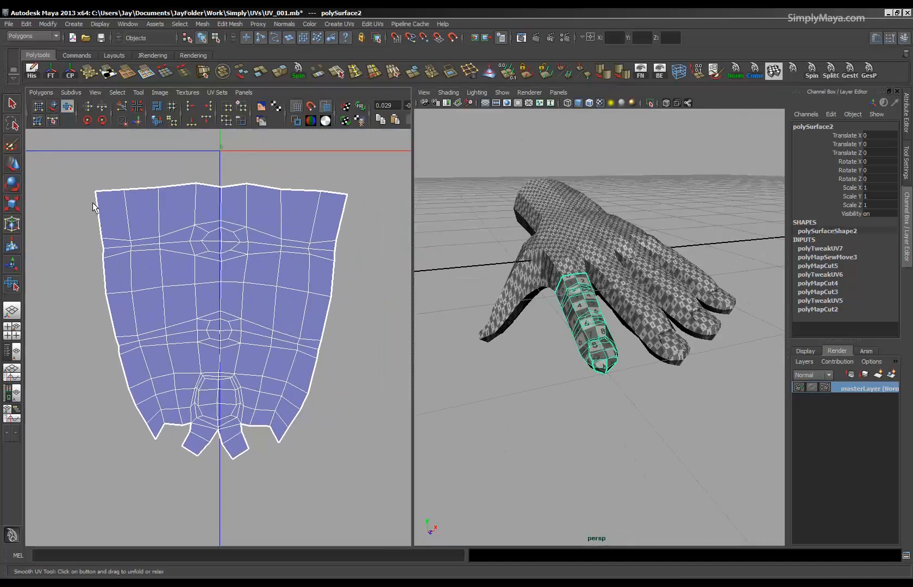
left_click_drag(526, 319, 549, 296, "alt")
middle_click_drag(600, 410, 599, 348, "alt")
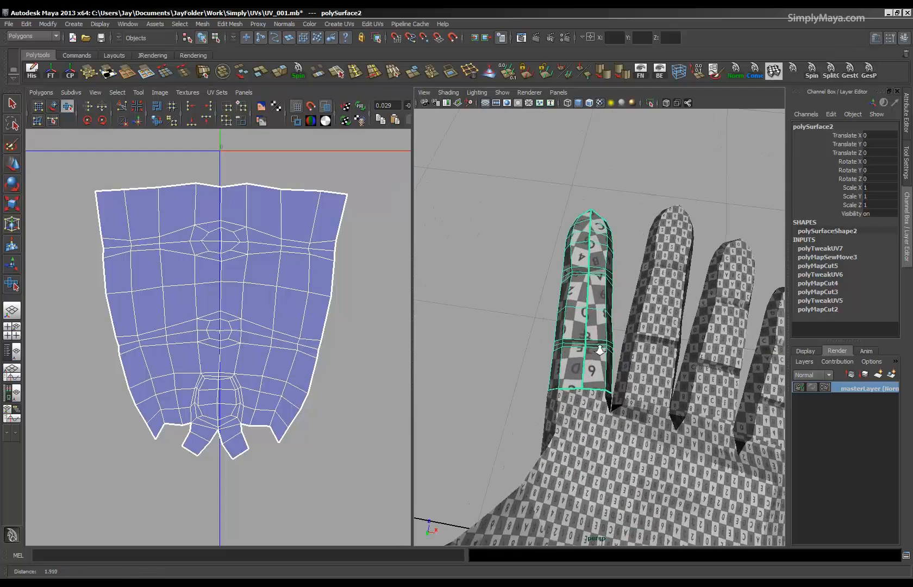
right_click_drag(598, 348, 578, 212, "alt")
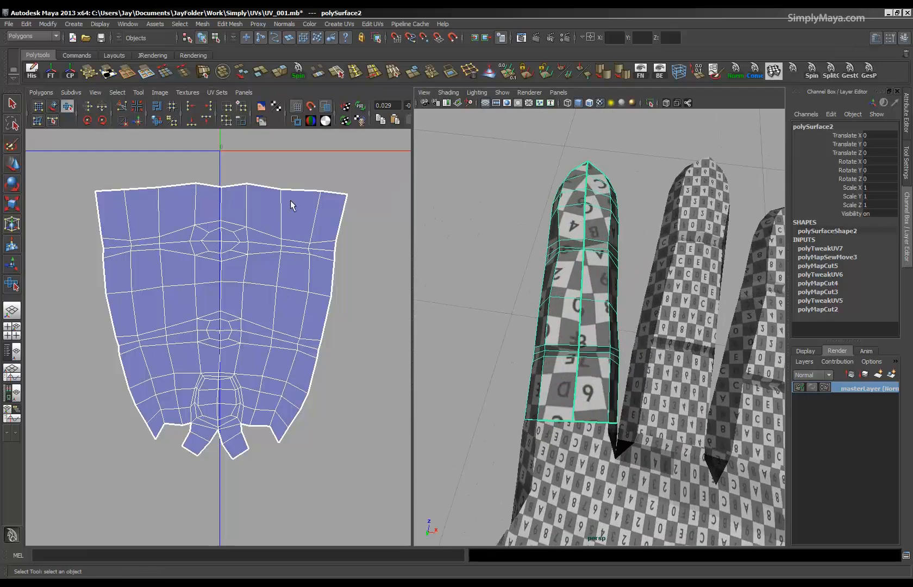
left_click_drag(610, 299, 527, 456, "alt")
right_click_drag(611, 373, 645, 372, "alt")
left_click_drag(581, 434, 568, 343, "alt")
Select the two border edges between the neighbouring fingertip flaps below the nail and move and sew them together.
middle_click_drag(278, 409, 275, 323, "alt")
right_click_drag(275, 323, 320, 327, "alt")
right_click_drag(199, 375, 203, 349)
right_click_drag(234, 384, 220, 353)
left_click(9, 105)
left_click(210, 373)
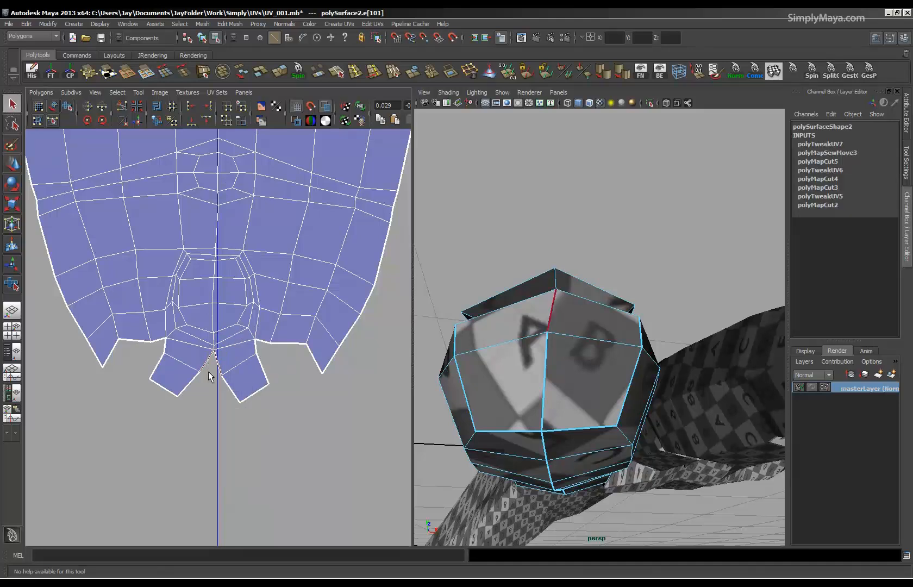
left_click(234, 384, "shift")
left_click(41, 93)
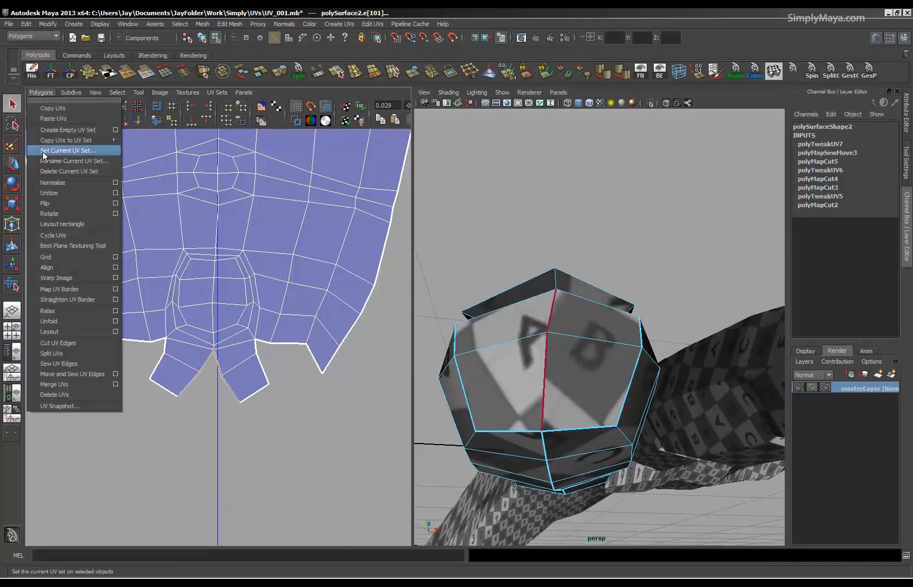
left_click(59, 375)
Select the UVs of the joined fingertip flap and the nail area and unfold them.
right_click_drag(211, 395, 250, 396)
left_click_drag(129, 267, 247, 406)
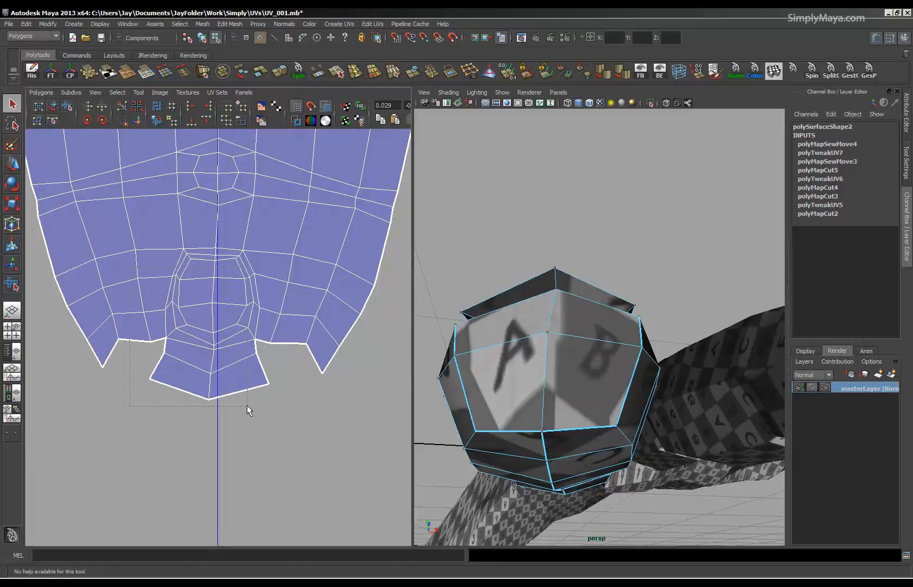
left_click_drag(291, 437, 300, 475)
left_click(41, 93)
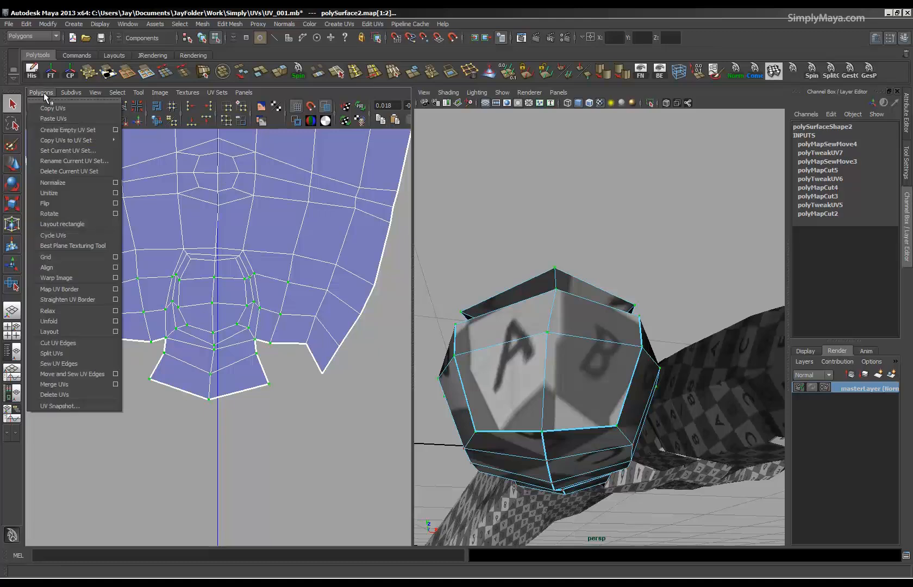
left_click(52, 320)
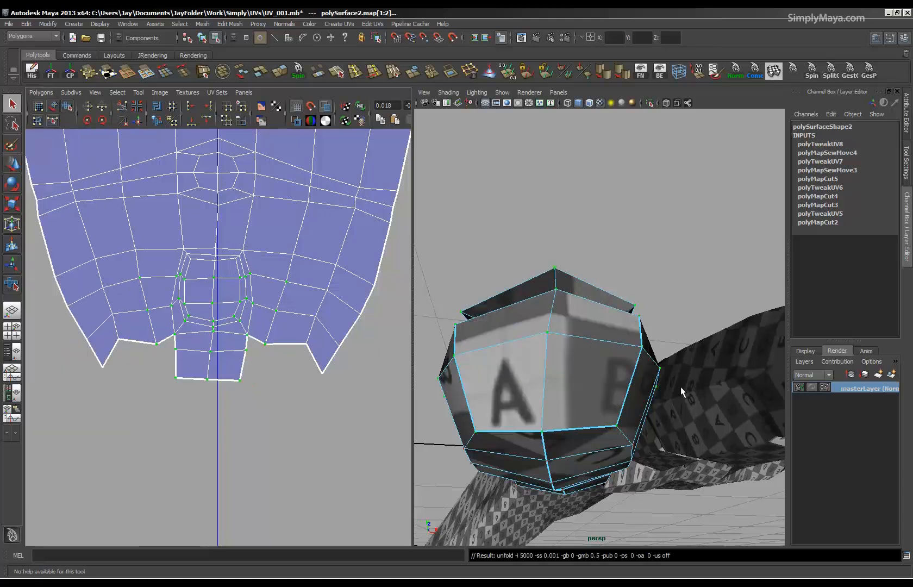
right_click_drag(682, 392, 597, 355, "alt")
left_click_drag(597, 354, 590, 423, "alt")
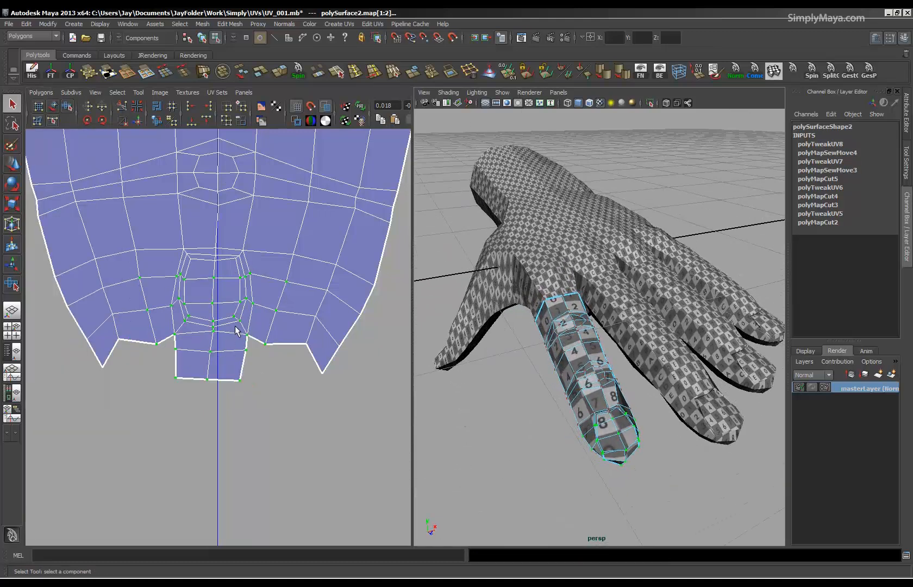
Widen the UV selection to the whole fingertip, including its outer corners, and unfold it.
right_click_drag(235, 327, 82, 307, "alt")
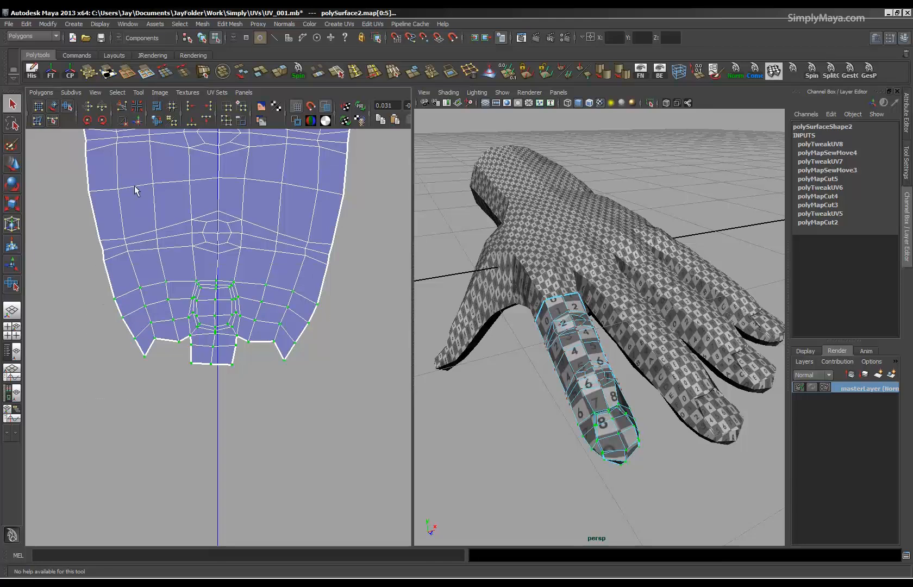
left_click(41, 93)
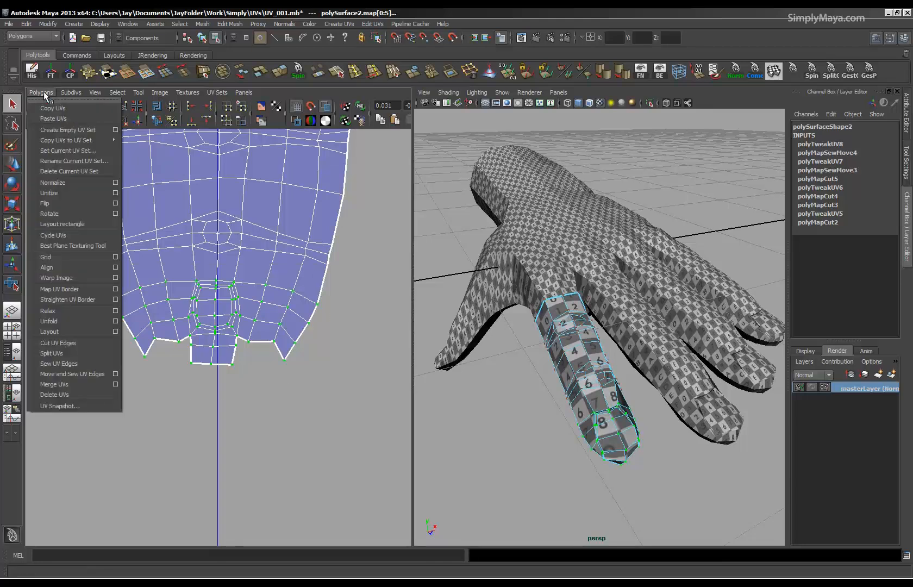
left_click(63, 322)
left_click_drag(418, 352, 464, 355, "alt")
Extend the UV selection from the fingertip past the knuckle nearest the nail and unfold it.
left_click_drag(79, 209, 347, 398)
key("f")
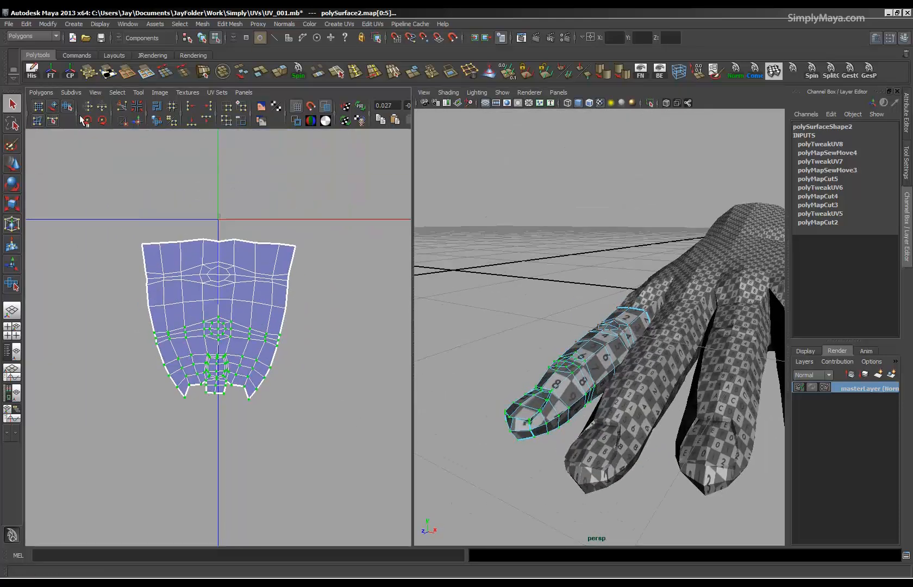
left_click(41, 93)
left_click(52, 320)
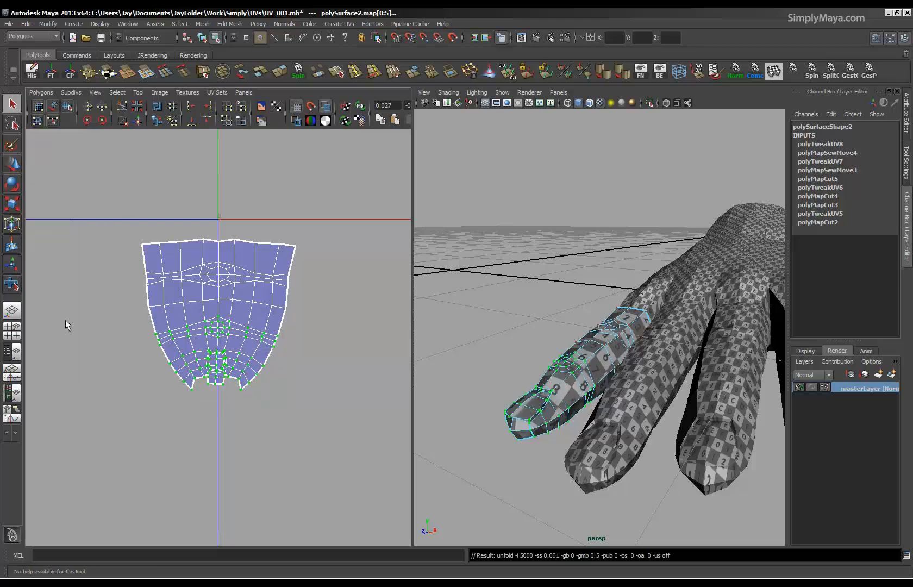
Even out the whole index finger shell with the Smooth UV tool's Unfold and check the pattern on the finger.
left_click(67, 106)
left_click_drag(122, 407, 427, 416)
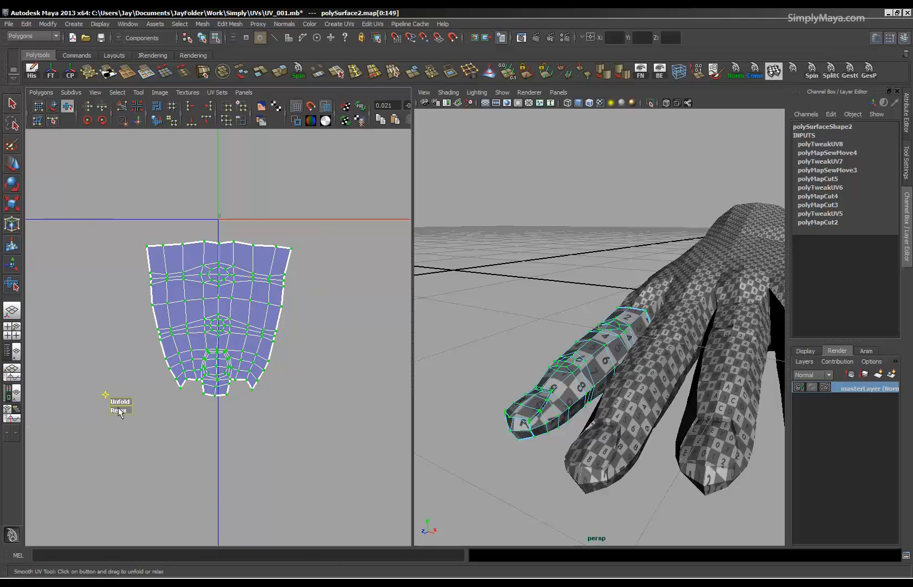
left_click_drag(522, 326, 666, 399, "alt")
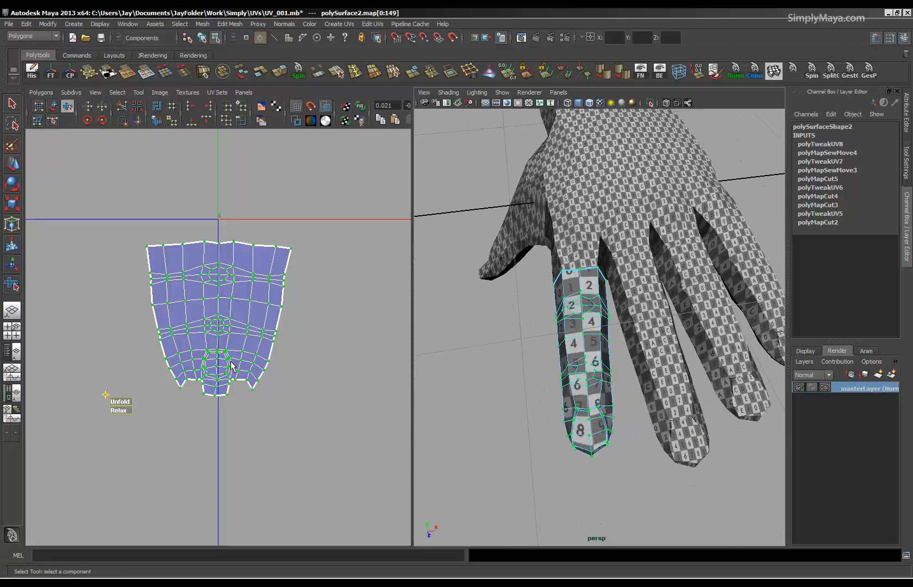
scroll(55, 342, "down", 3)
scroll(54, 342, "down", 2)
left_click_drag(611, 332, 650, 343, "alt")
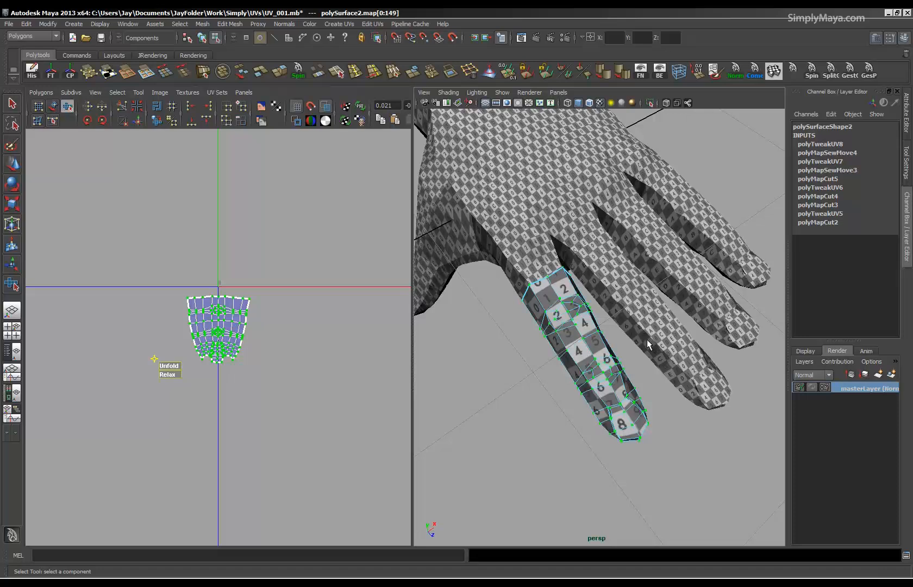
Show the middle finger's UVs for comparison, then scale the index finger shell up to a similar length and move it beside them.
key("F8")
right_click_drag(252, 353, 295, 356)
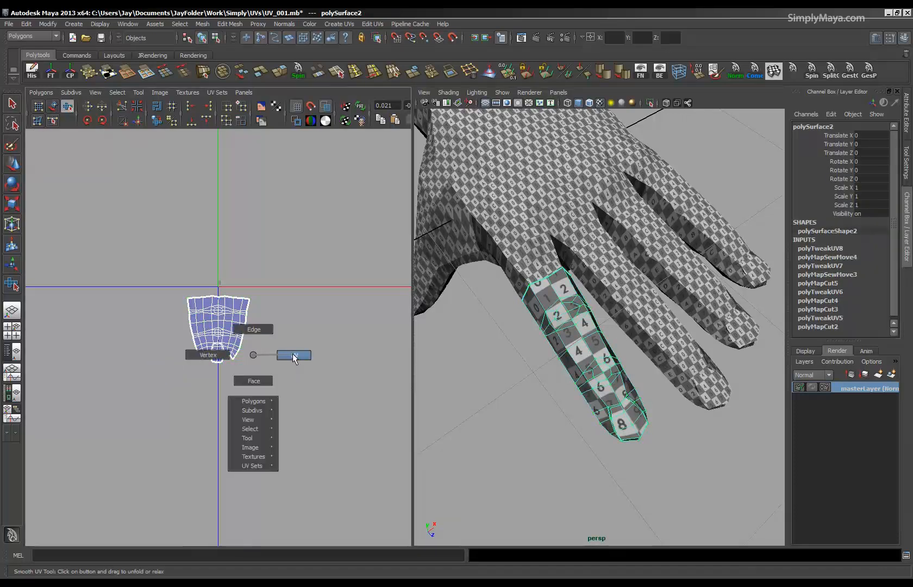
left_click_drag(290, 269, 169, 419)
scroll(123, 363, "down", 3)
left_click(655, 308)
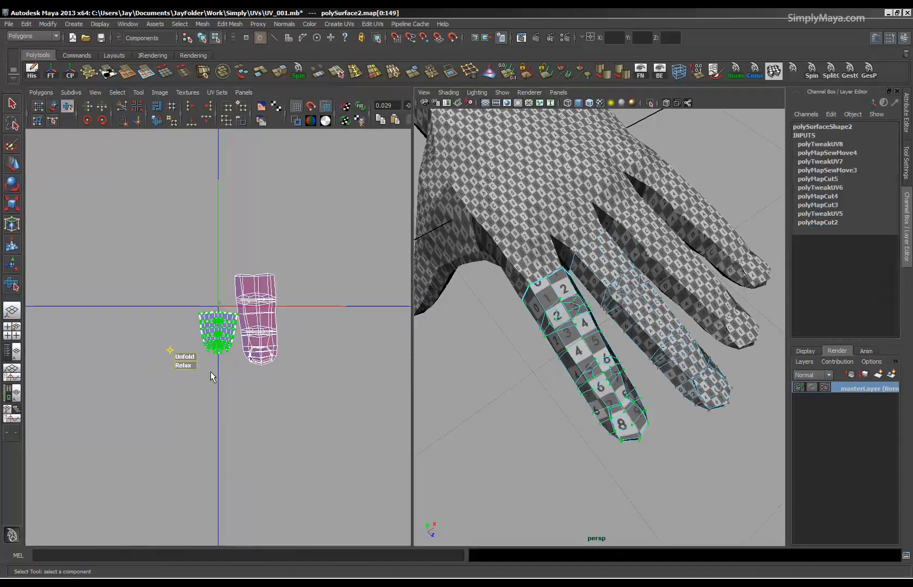
key("r")
middle_click_drag(196, 348, 377, 334)
key("w")
middle_click_drag(221, 335, 191, 331)
key("r")
Compare the test pattern's scale on the index finger with the middle finger and the rest of the hand.
left_click_drag(535, 373, 508, 238, "alt")
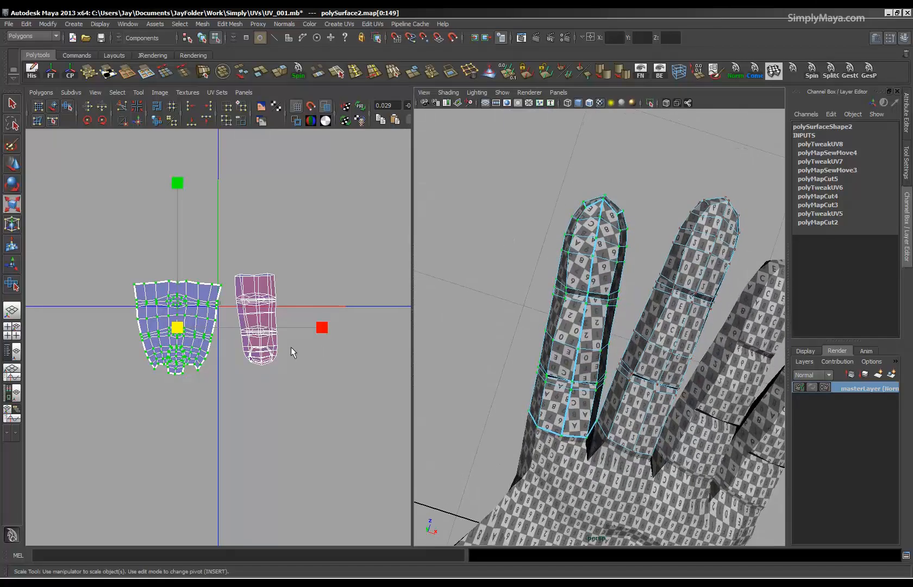
right_click_drag(163, 386, 324, 418, "alt")
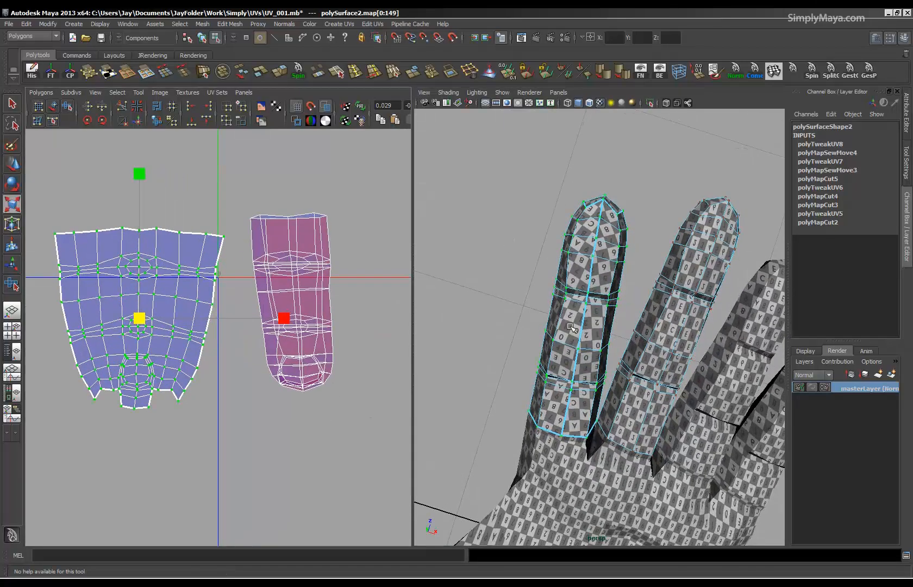
right_click_drag(607, 312, 558, 312, "alt")
mouse_move(558, 312)
left_mouse_down("alt")
mouse_move(582, 325)
mouse_move(565, 322)
left_mouse_up("alt")
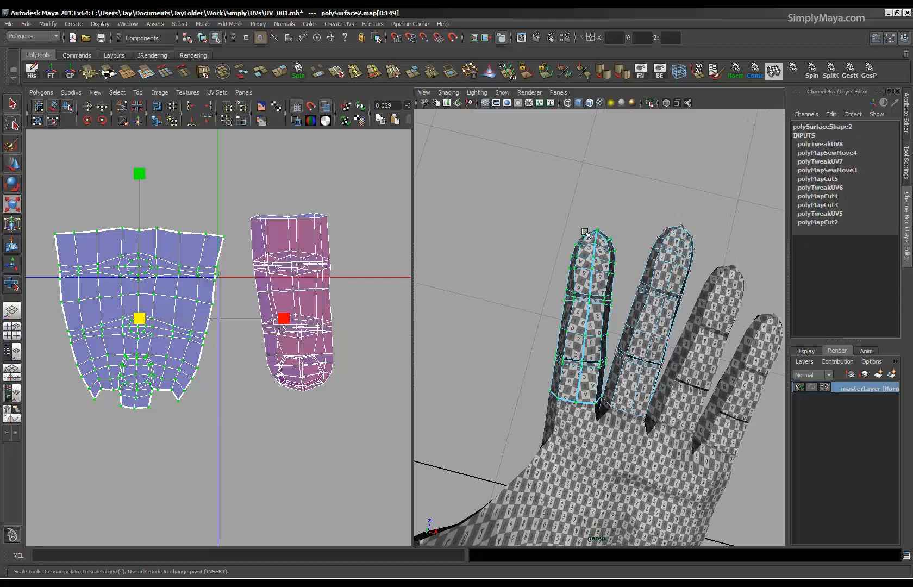
left_click_drag(574, 336, 592, 367, "alt")
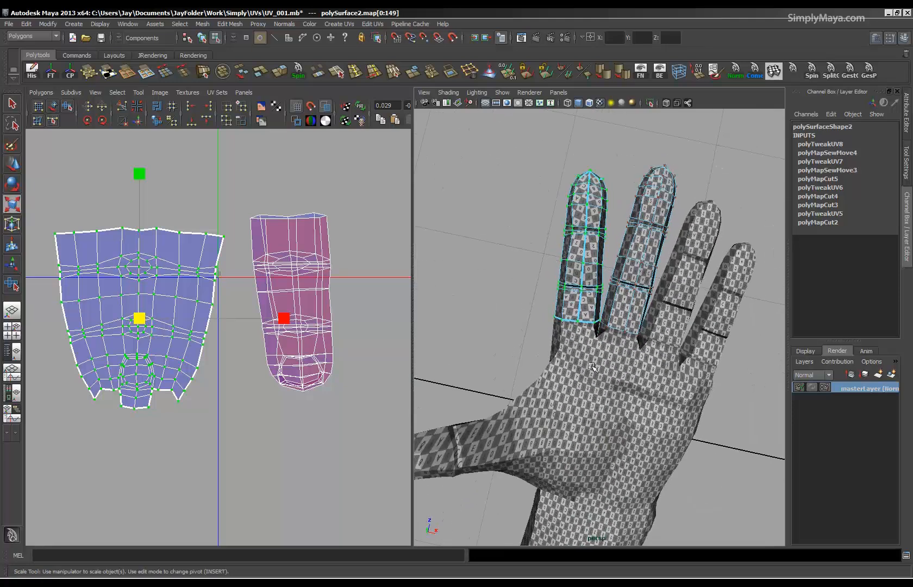
right_click_drag(309, 368, 284, 364, "alt")
mouse_move(569, 296)
left_mouse_down("alt")
mouse_move(564, 437)
mouse_move(499, 309)
mouse_move(578, 293)
left_mouse_up("alt")
right_click_drag(226, 340, 171, 337, "alt")
left_click_drag(628, 280, 634, 300, "alt")
Return to object mode, select only the index finger and inspect its test pattern and seam up close, including in smooth preview.
key("F8")
left_click_drag(657, 263, 619, 404, "alt")
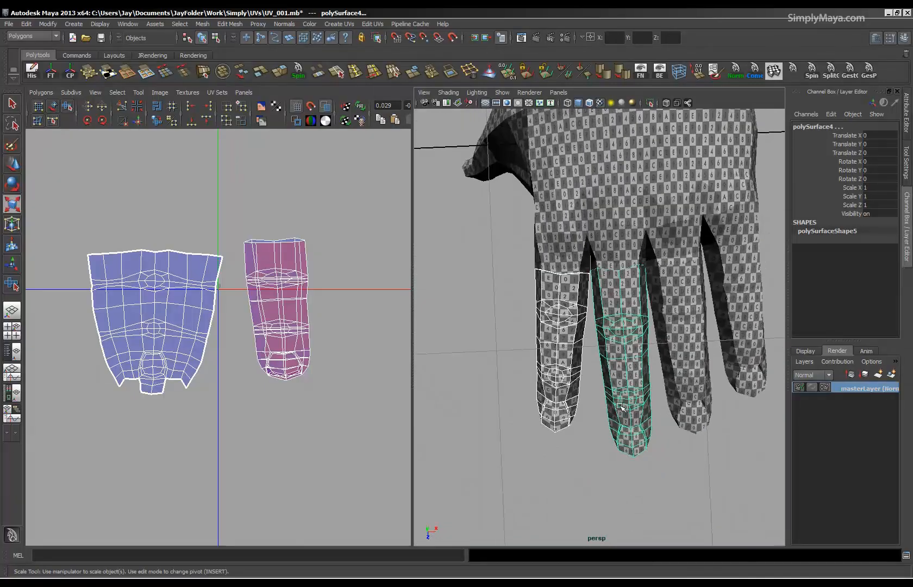
left_click_drag(596, 373, 592, 190, "alt")
middle_click_drag(622, 336, 610, 337, "alt")
left_click_drag(610, 336, 592, 359, "alt")
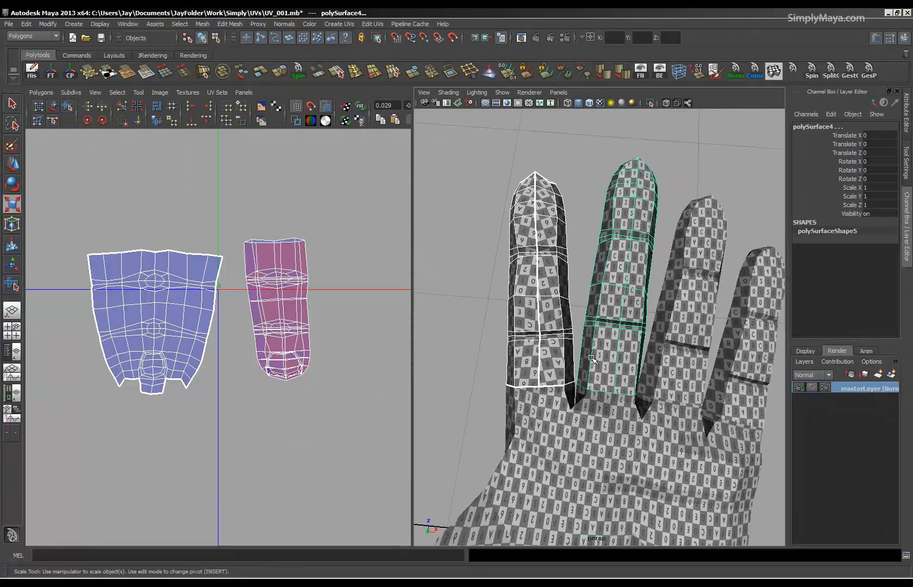
left_click(559, 333)
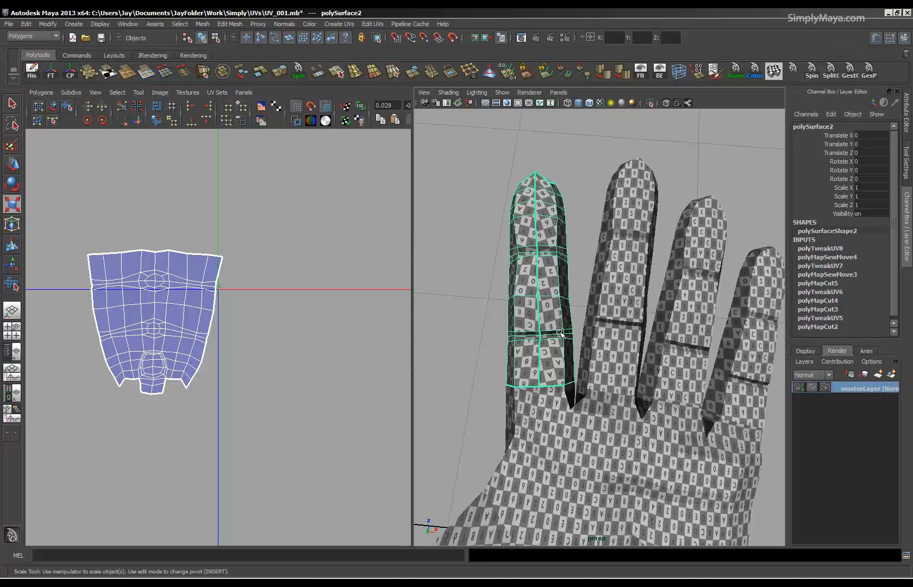
left_click(575, 275)
mouse_move(558, 302)
left_mouse_down("alt")
mouse_move(558, 349)
mouse_move(579, 428)
mouse_move(626, 415)
mouse_move(564, 375)
mouse_move(568, 288)
left_mouse_up("alt")
right_click_drag(568, 288, 581, 353, "alt")
middle_click_drag(581, 353, 598, 365, "alt")
left_click(597, 365)
left_click_drag(597, 366, 511, 379, "alt")
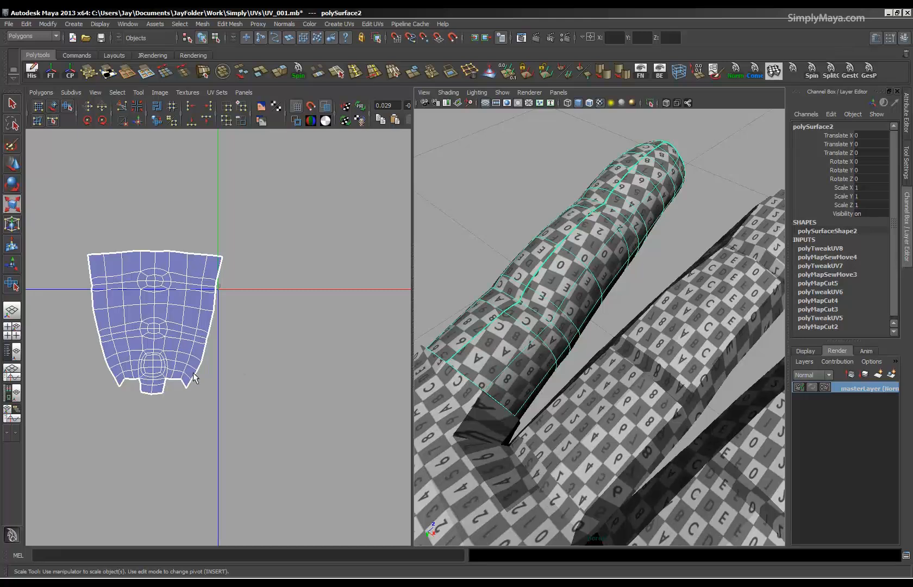
left_click_drag(464, 333, 603, 363, "alt")
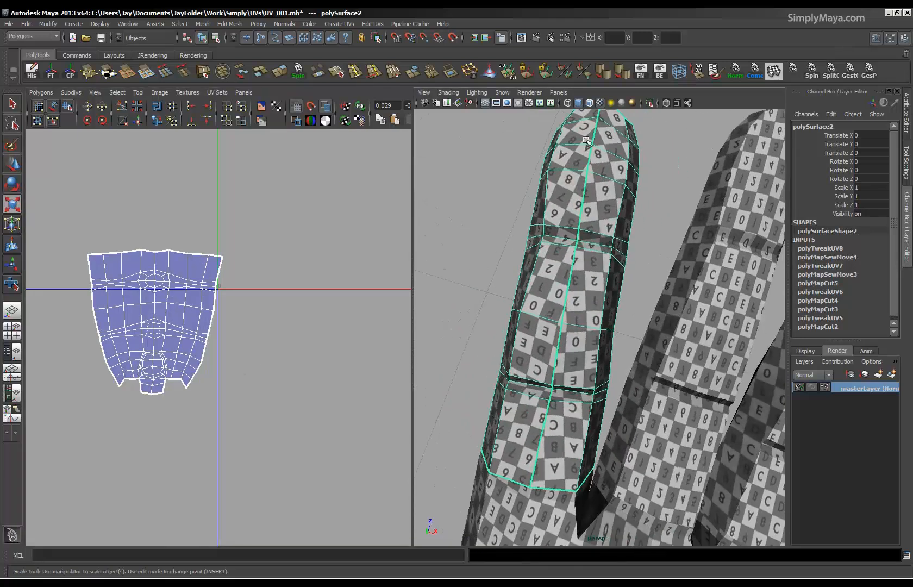
middle_click_drag(555, 424, 609, 211, "alt")
Select the palm mesh and examine the pattern where the index finger meets it.
left_click(597, 346)
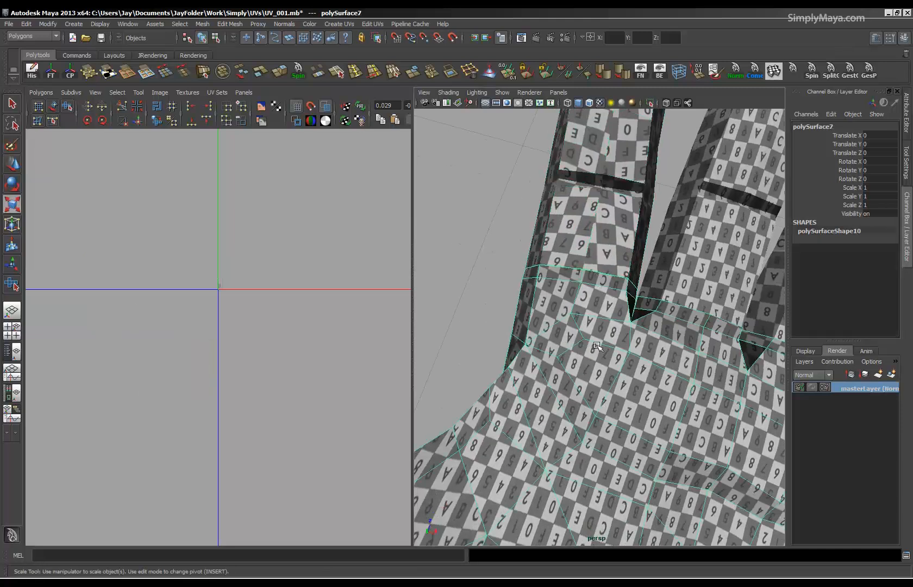
right_click_drag(628, 315, 443, 301, "alt")
left_click_drag(444, 301, 598, 429, "alt")
middle_click_drag(597, 430, 554, 336, "alt")
right_click_drag(554, 336, 639, 357, "alt")
left_click_drag(640, 357, 600, 338, "alt")
Select the index finger mesh as the source and add the middle finger mesh as the target.
left_click(520, 348)
left_click(581, 353)
left_click(545, 359)
left_click_drag(545, 359, 617, 351, "alt")
left_click(586, 347, "shift")
right_click_drag(617, 350, 604, 341, "alt")
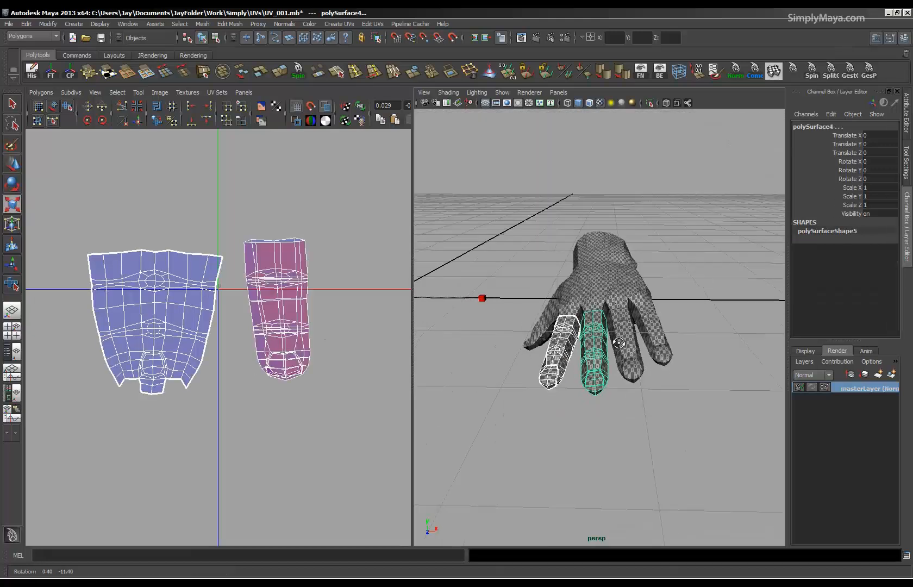
left_click_drag(604, 341, 616, 397, "alt")
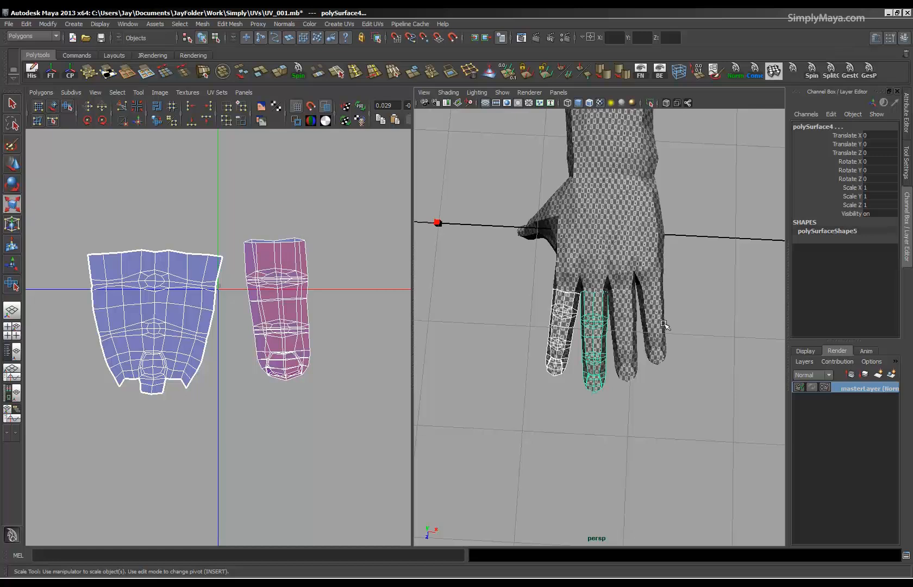
Transfer attributes from the index finger to the middle finger with the sample space set to Component.
left_click(202, 24)
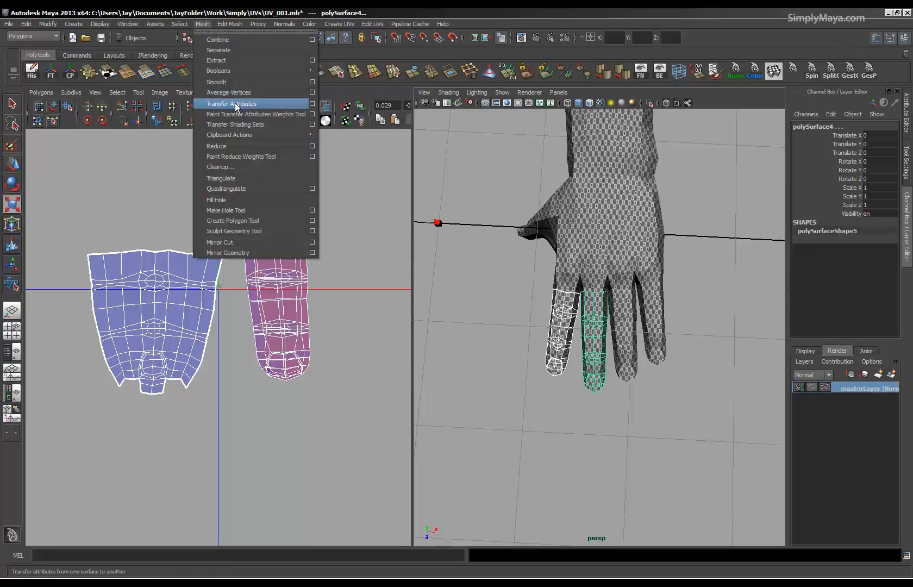
left_click(312, 103)
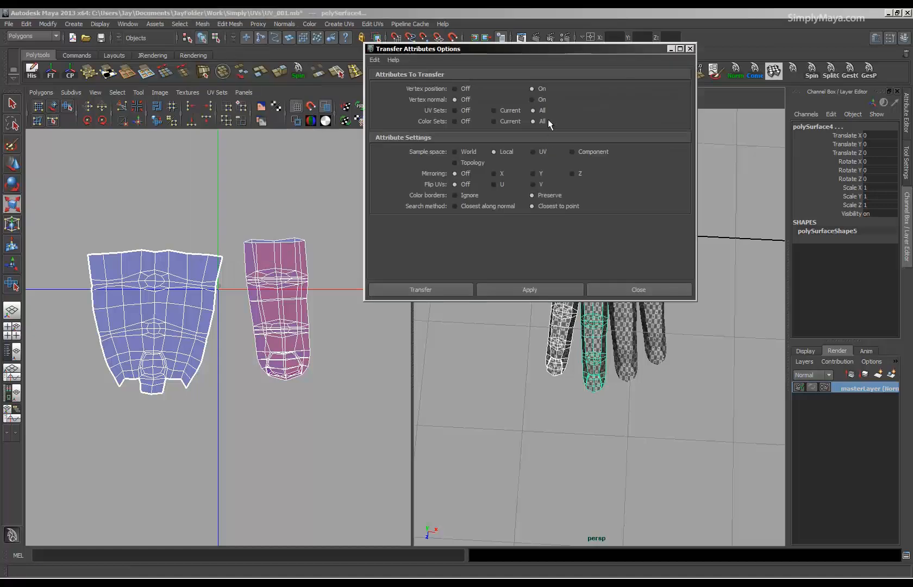
left_click_drag(522, 48, 281, 34)
left_click(332, 140)
middle_click_drag(309, 358, 311, 448, "alt")
right_click_drag(310, 448, 348, 447, "alt")
middle_click_drag(338, 439, 333, 420, "alt")
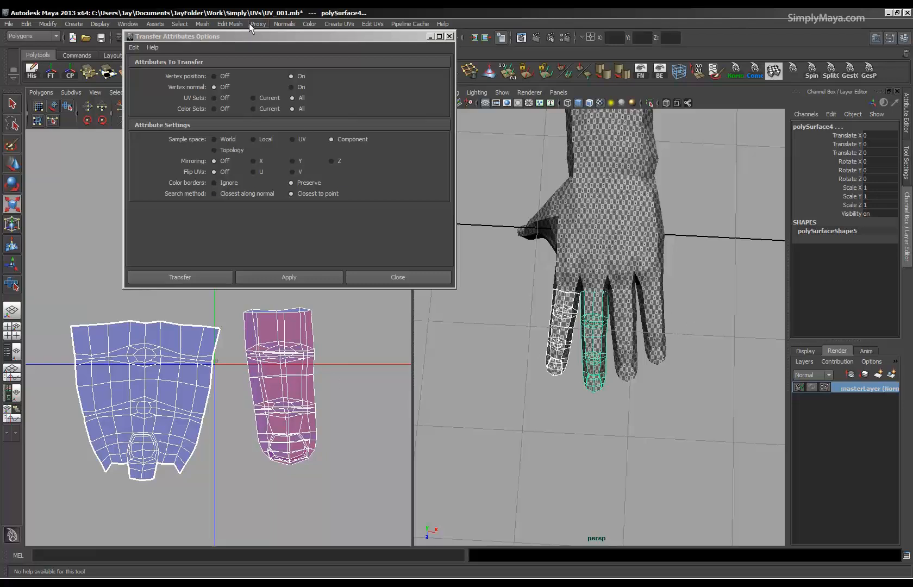
left_click_drag(248, 34, 190, 43)
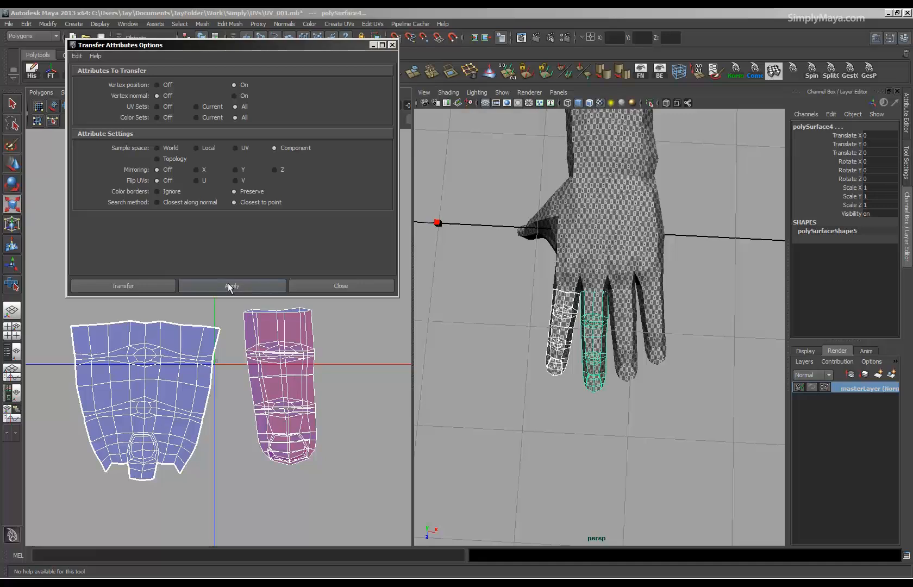
left_click(158, 288)
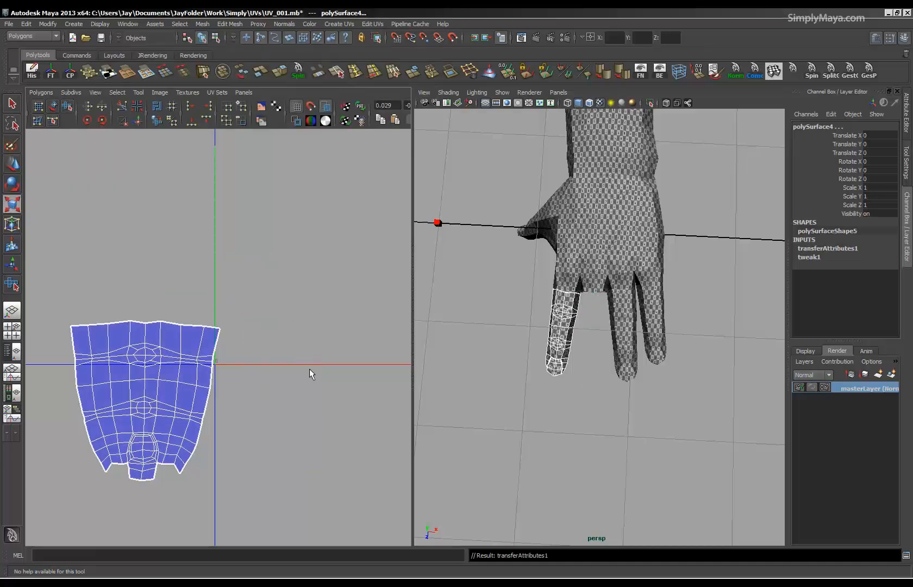
Undo the attribute transfer, then select all four finger meshes and delete their construction history.
left_click_drag(572, 334, 531, 373, "alt")
key("ctrl+z")
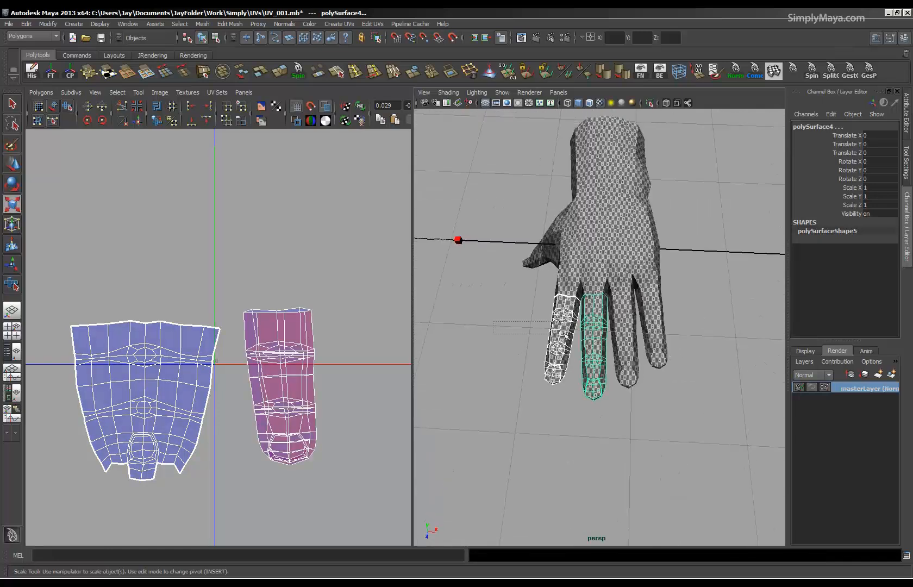
left_click_drag(559, 333, 659, 441)
left_click(32, 71)
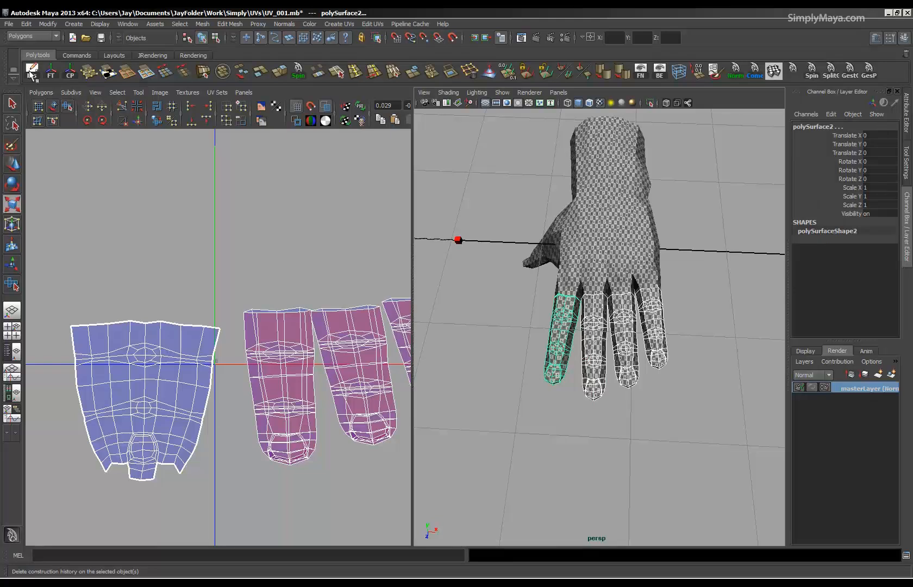
Check the four finger meshes in the Outliner and unparent them from the hand group.
left_click_drag(719, 366, 704, 310, "alt")
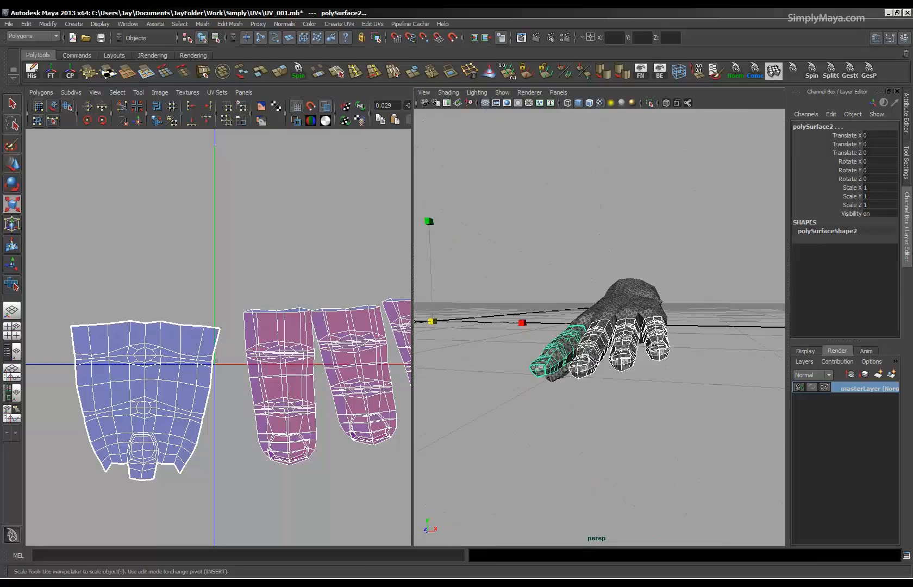
key("shift+o")
left_click_drag(762, 118, 704, 99)
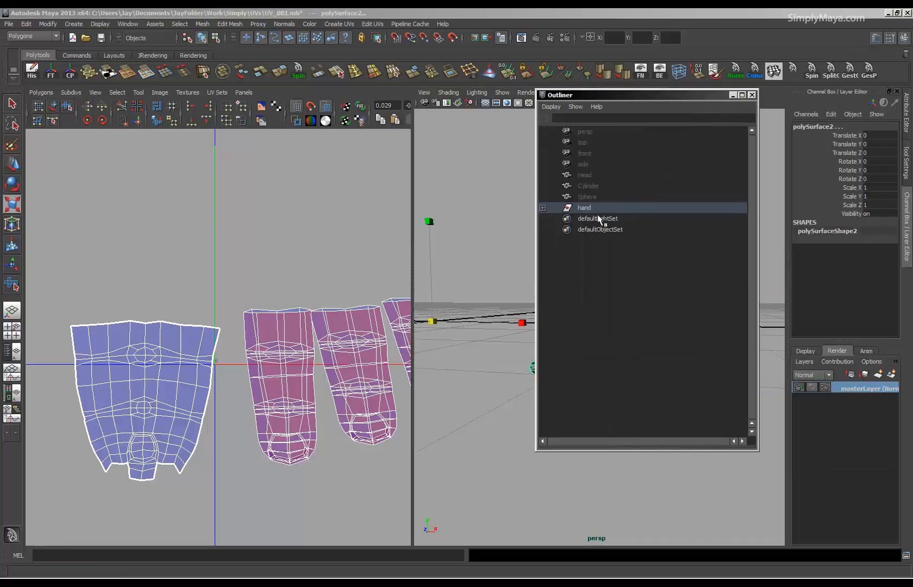
left_click(27, 24)
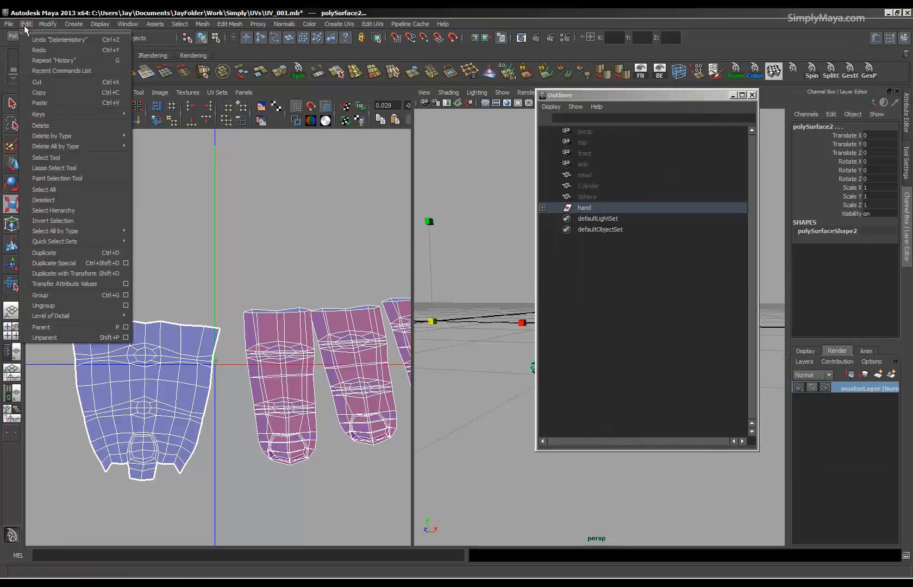
left_click(47, 337)
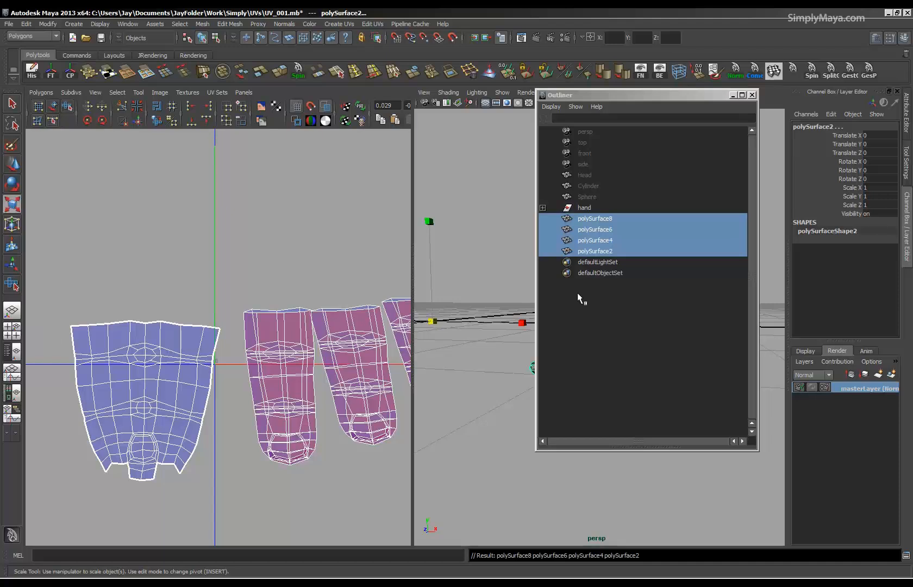
left_click(752, 95)
Transfer attributes from the index finger to the middle finger with vertex position off and sample space Component.
key("r")
left_click_drag(518, 408, 553, 478, "alt")
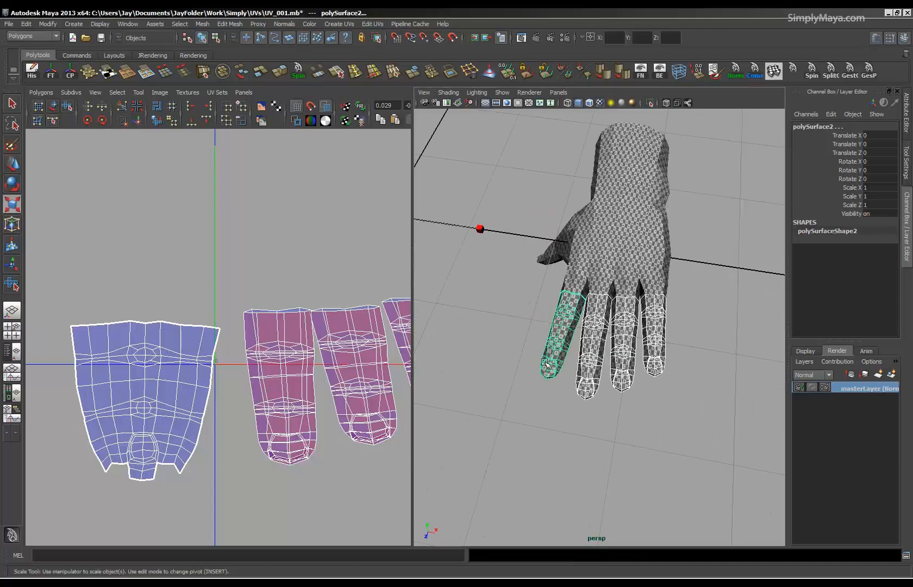
left_click(548, 355)
left_click(585, 372, "shift")
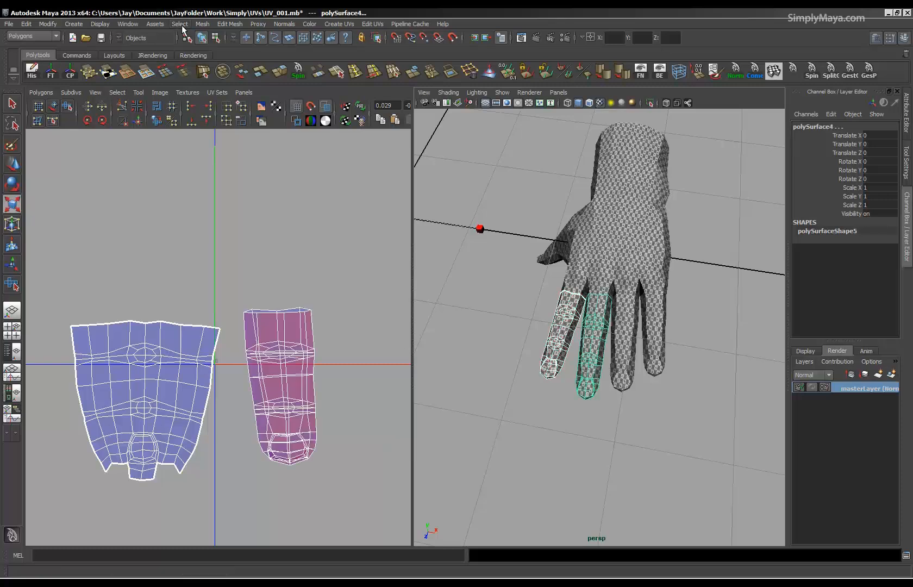
left_click(228, 25)
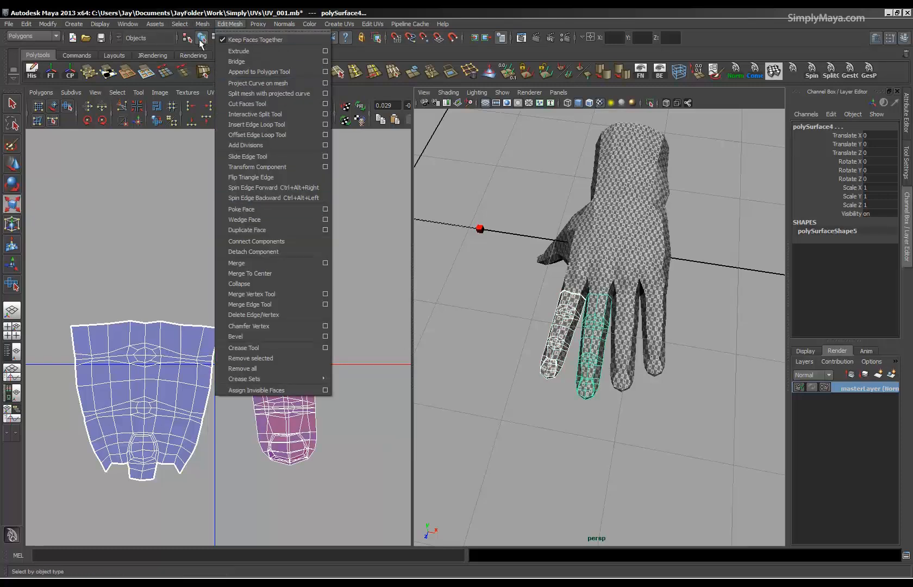
mouse_move(202, 24)
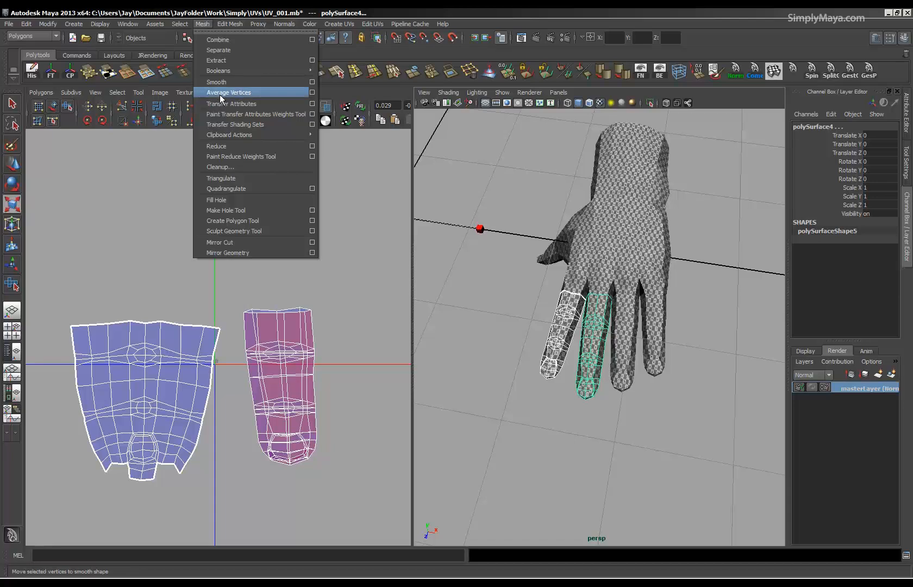
left_click(310, 103)
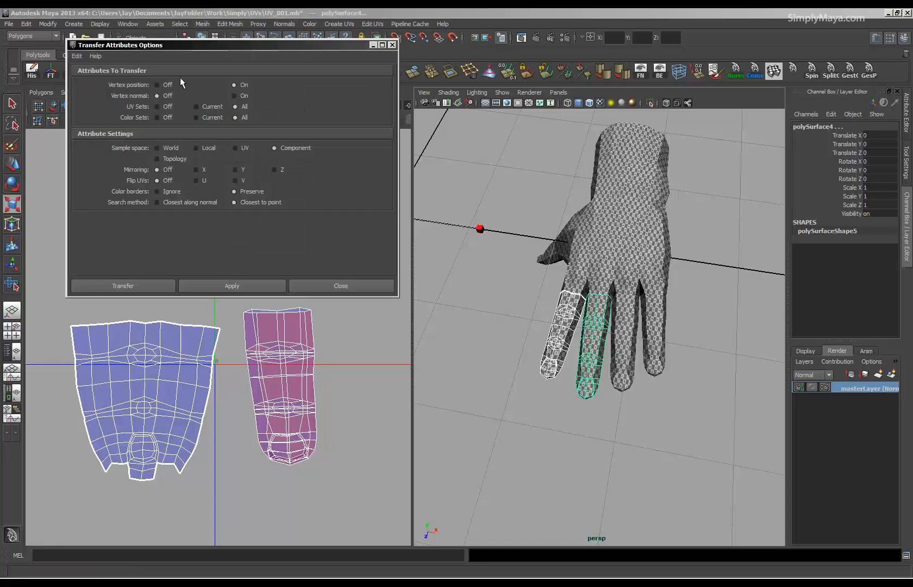
left_click(78, 57)
left_click(83, 77)
left_click(248, 285)
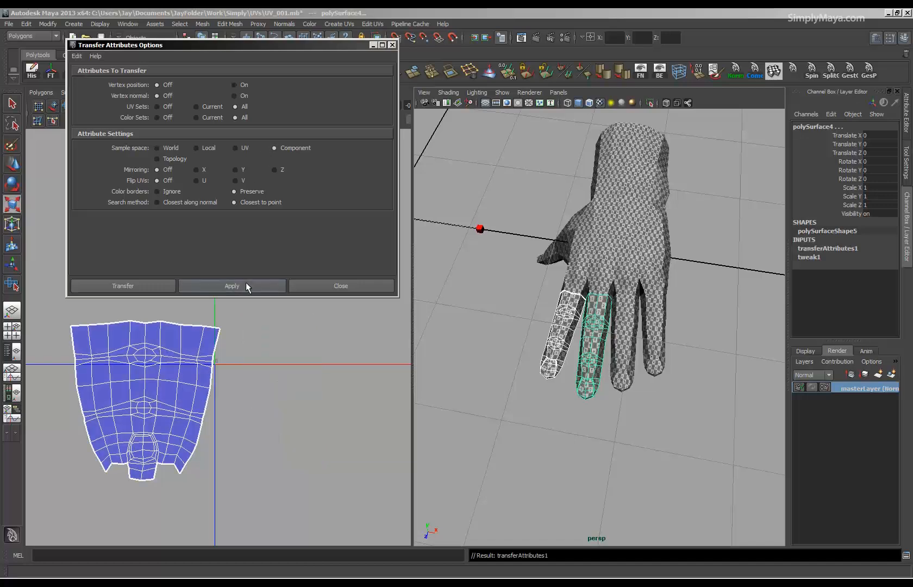
Transfer the middle finger's attributes to the ring finger with the same settings and delete both meshes' construction history.
left_click_drag(475, 330, 525, 340, "alt")
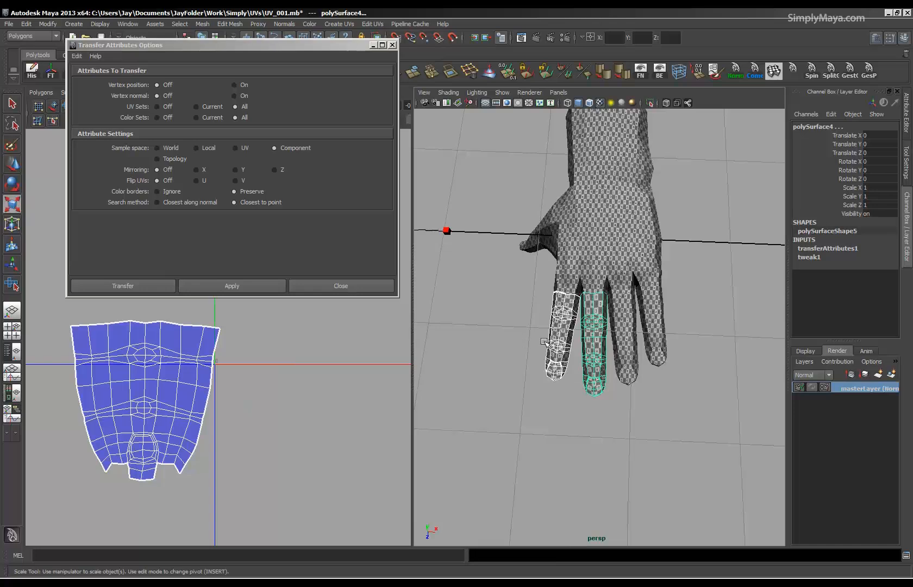
right_click_drag(513, 339, 709, 356, "alt")
left_click_drag(627, 399, 626, 336, "alt")
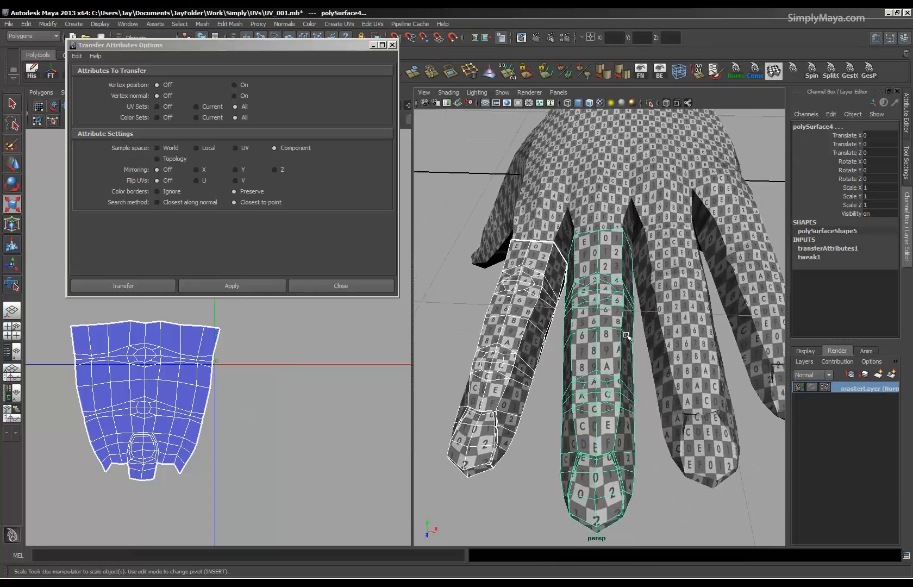
left_click(589, 374)
left_click(515, 368, "shift")
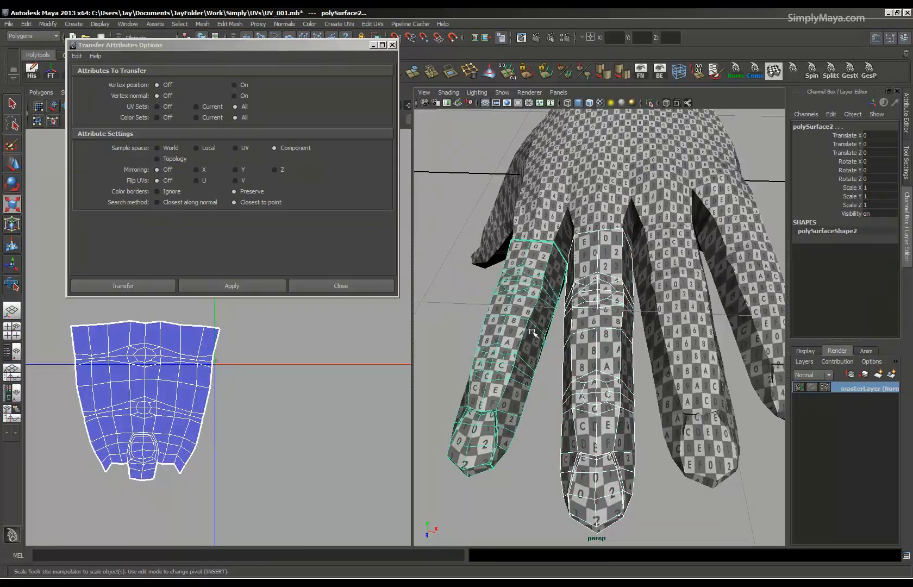
left_click(588, 340)
left_click(676, 333, "shift")
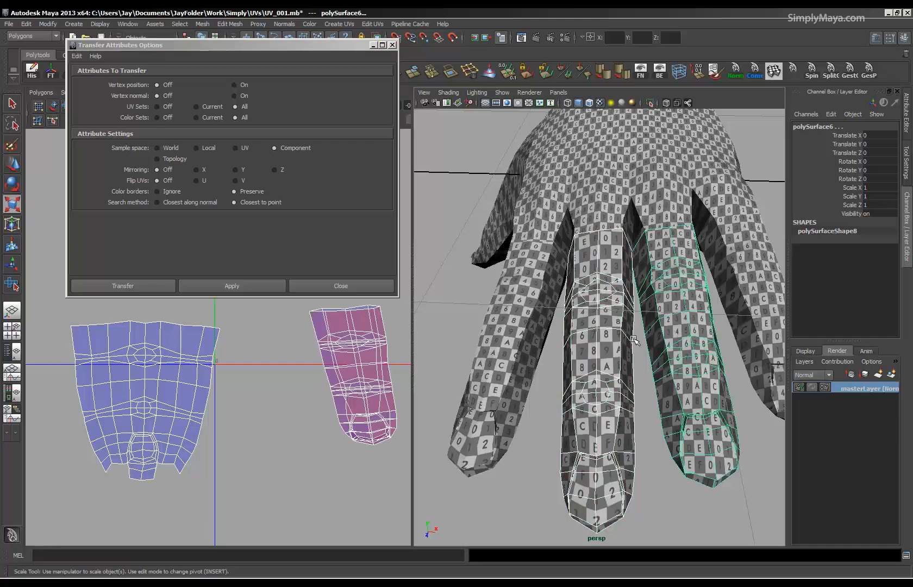
left_click(239, 285)
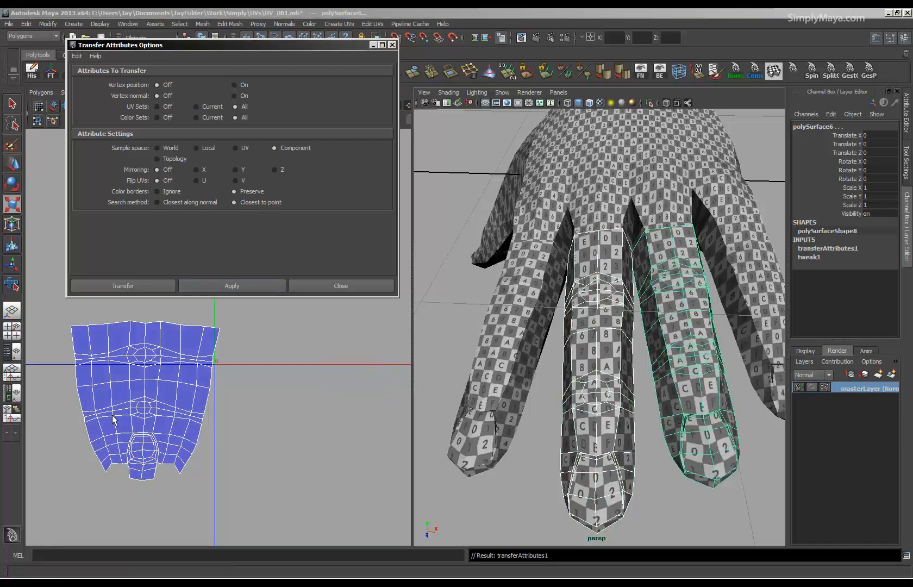
scroll(689, 345, "down", 3)
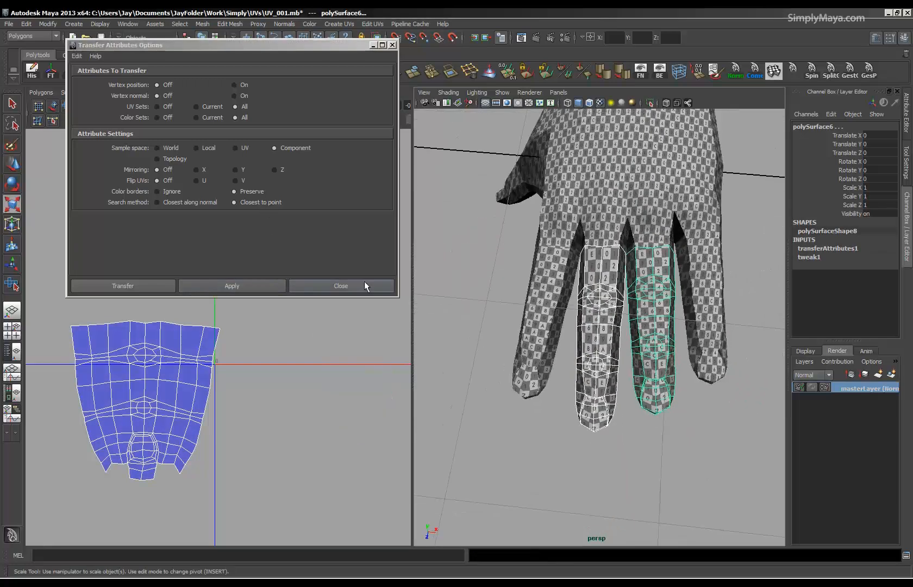
left_click(34, 71)
Transfer the ring finger's attributes to the little finger and close the transfer options.
left_click(665, 309)
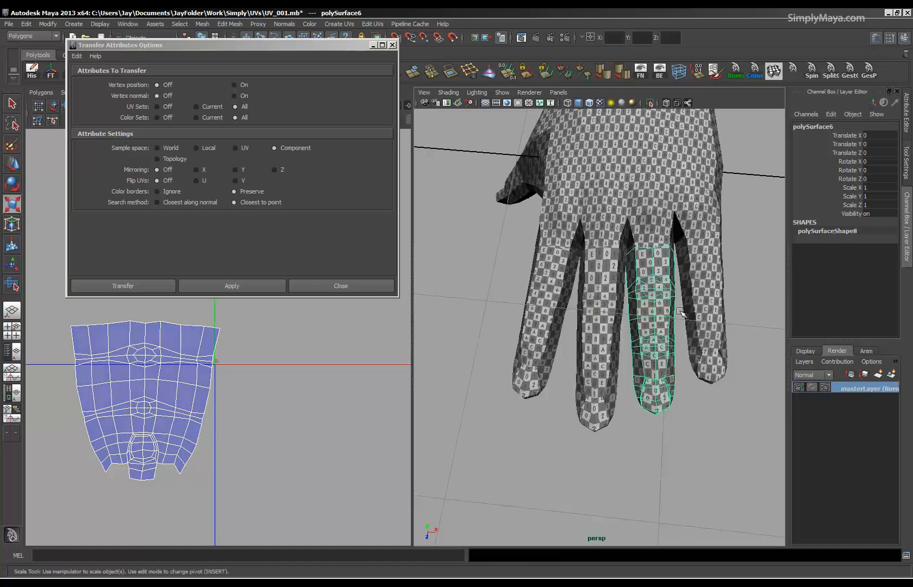
left_click(701, 315, "shift")
right_click_drag(313, 416, 272, 410, "alt")
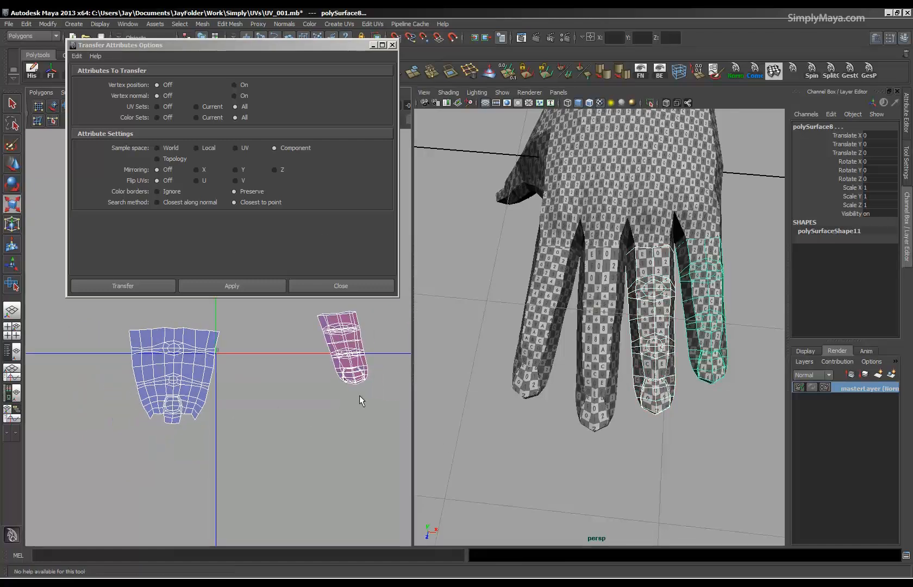
middle_click_drag(359, 396, 331, 416, "alt")
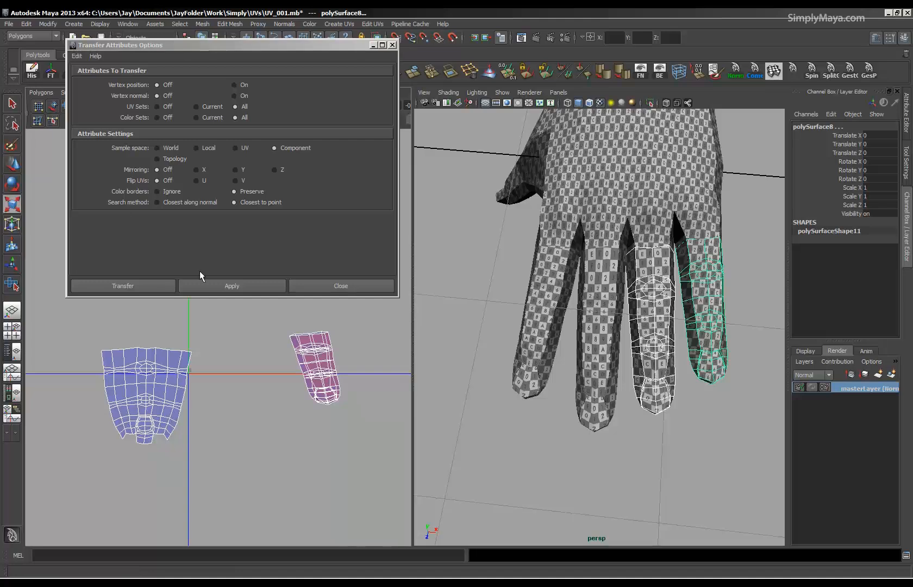
left_click(213, 285)
left_click(391, 45)
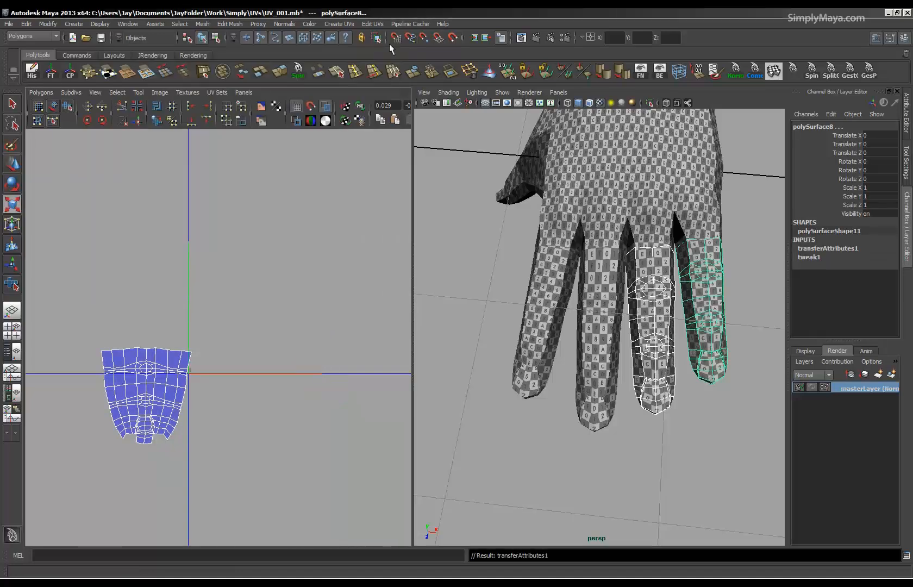
Select the fingers together and one by one to compare their overlapping UV shells.
middle_click_drag(233, 397, 270, 326, "alt")
right_click_drag(270, 326, 289, 325, "alt")
left_click(496, 316)
left_click(597, 338)
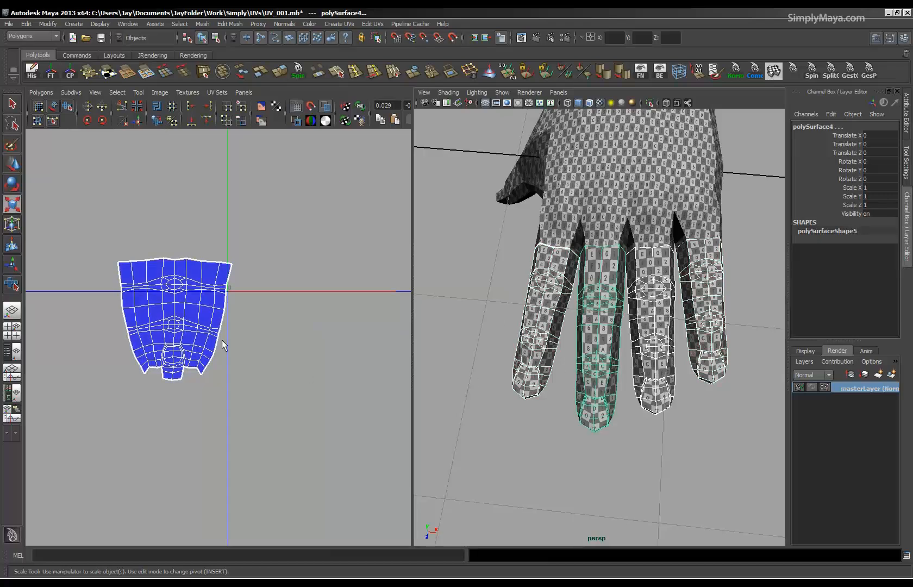
left_click(526, 338)
left_click(595, 338)
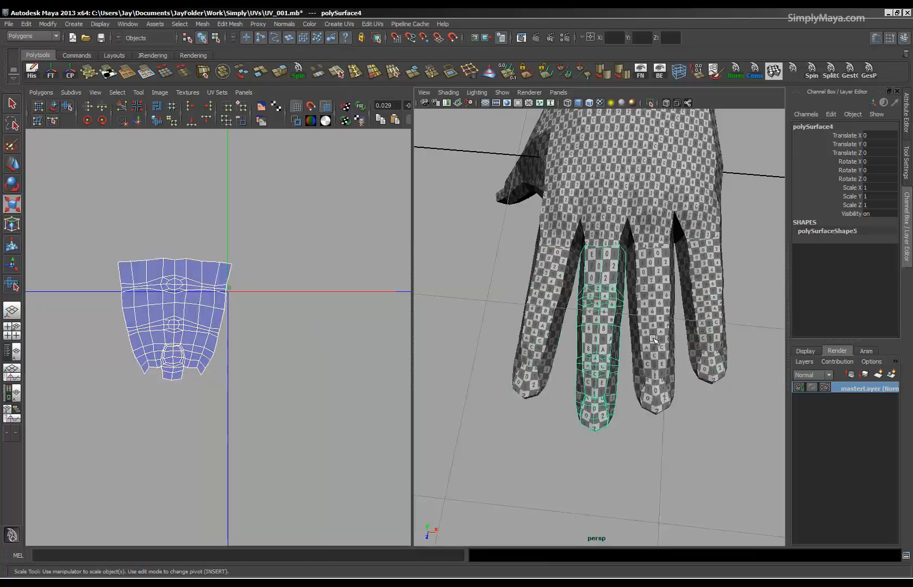
left_click(652, 337)
left_click(697, 334)
right_click_drag(272, 344, 182, 343, "alt")
right_click_drag(342, 356, 207, 356, "alt")
middle_click_drag(208, 357, 133, 384, "alt")
left_click(648, 338)
left_click(598, 338)
left_click(544, 328)
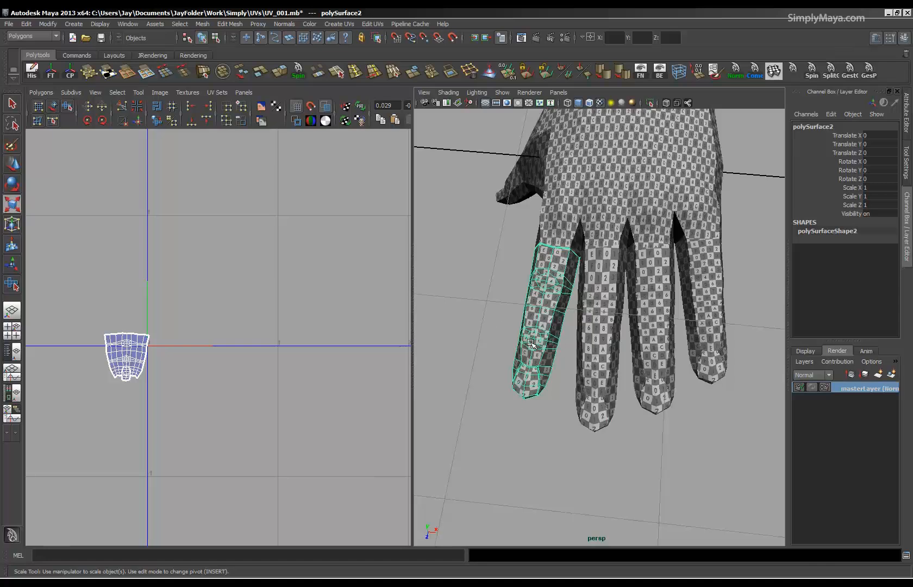
Select the finger meshes and switch them to UV component mode.
middle_click_drag(216, 404, 251, 364, "alt")
right_click_drag(250, 364, 506, 355, "alt")
middle_click_drag(278, 371, 317, 394, "alt")
left_click(616, 341, "shift")
left_click(637, 335, "shift")
left_click(701, 315, "shift")
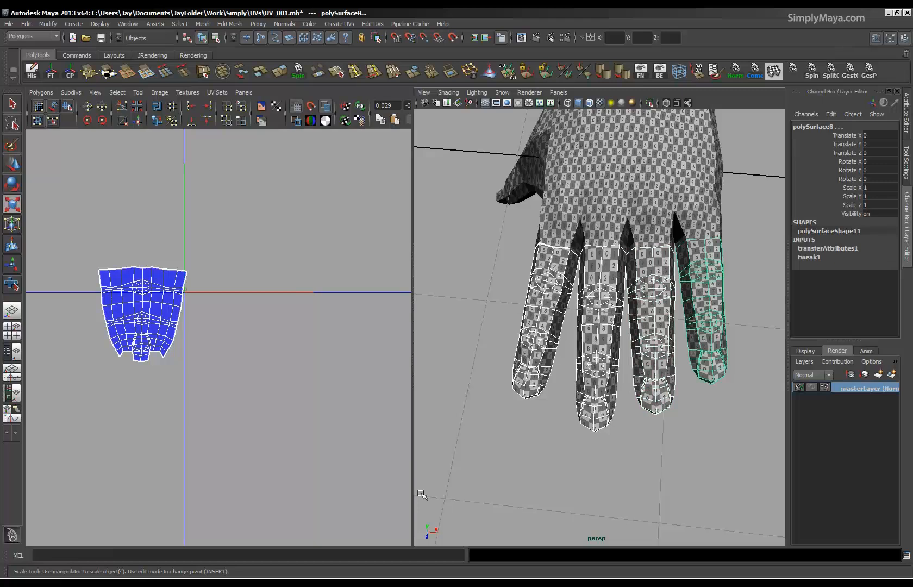
middle_click_drag(119, 336, 195, 368, "alt")
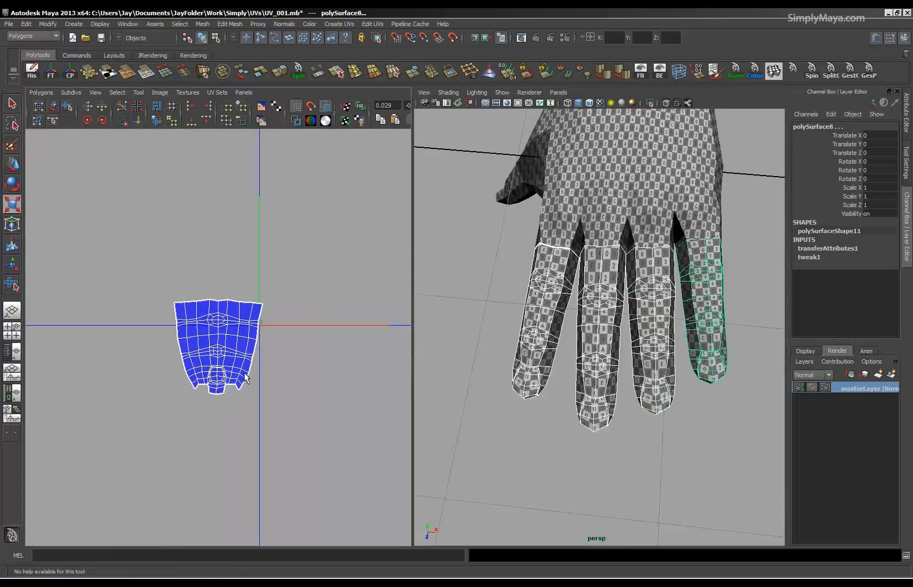
left_click(550, 335)
right_click_drag(348, 347, 371, 351)
left_click(587, 331)
left_click(639, 320, "shift")
left_click(722, 314, "shift")
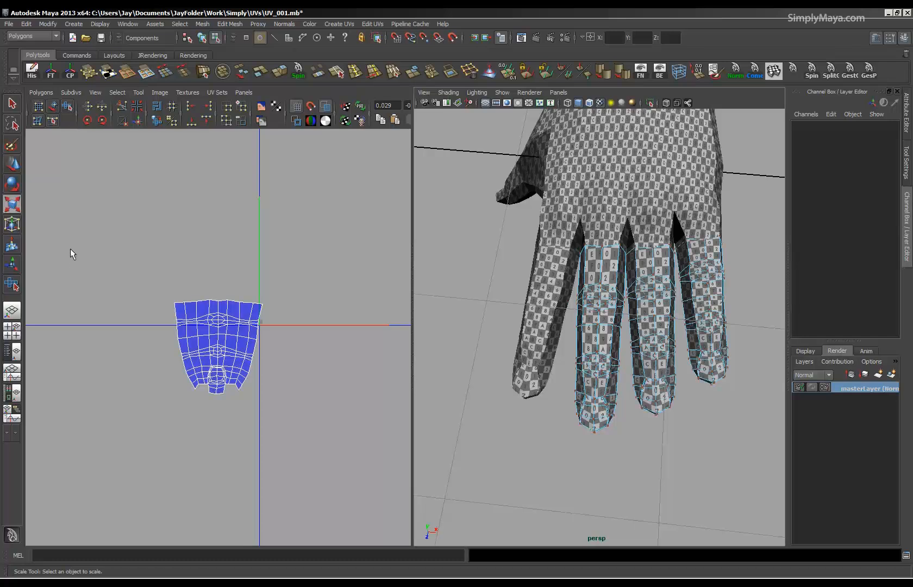
Select the UVs of the middle, ring and little fingers and move them beside the index finger's shell.
left_click_drag(72, 253, 310, 452)
right_click_drag(310, 452, 210, 400, "alt")
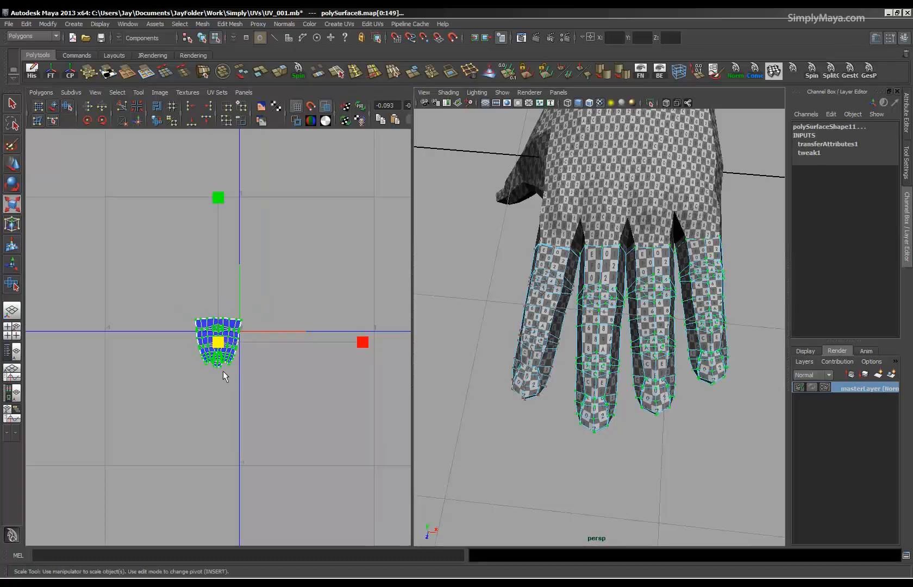
key("w")
left_click_drag(269, 338, 322, 353)
Select the UVs of the ring and little fingers and move them horizontally clear of the middle finger's shell.
left_click(577, 458)
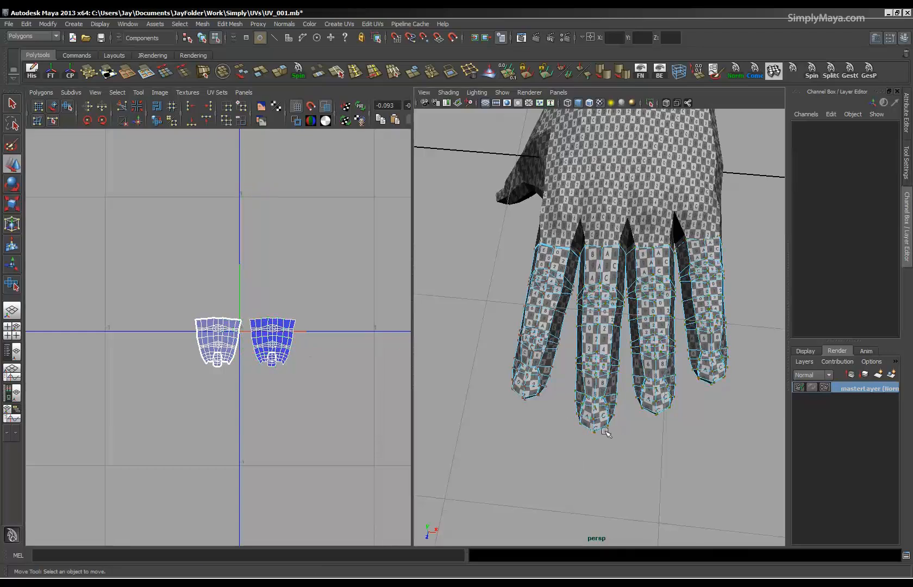
left_click(654, 401)
right_click_drag(321, 421, 362, 405, "ctrl")
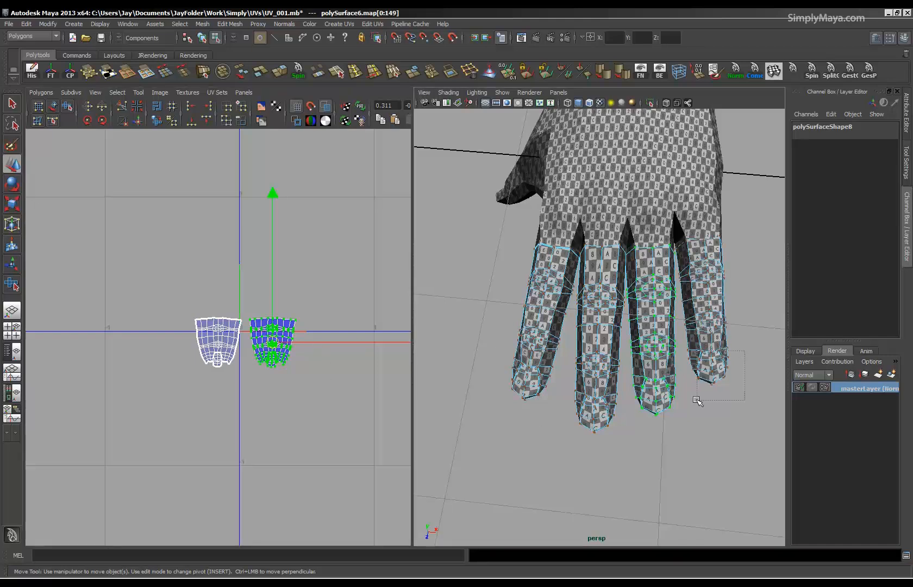
left_click_drag(697, 401, 698, 402, "shift")
right_click_drag(693, 428, 740, 416, "ctrl")
right_click_drag(257, 451, 299, 438, "ctrl")
left_click_drag(305, 339, 356, 341)
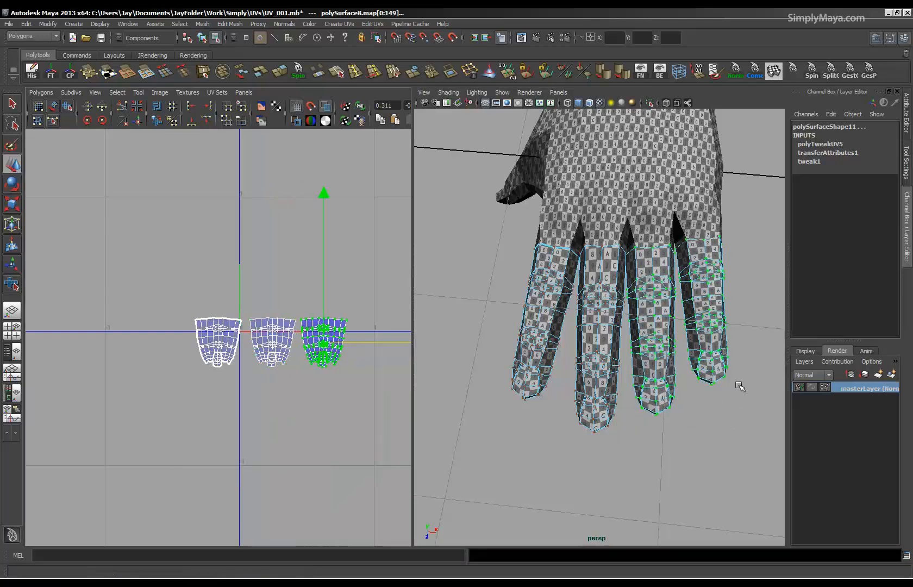
Select only the little finger's UVs and move them horizontally clear of the ring finger's shell.
left_click_drag(743, 346, 697, 409)
right_click_drag(326, 447, 359, 431, "ctrl")
left_click_drag(365, 340, 416, 344)
Examine the separated UV shells and the test pattern on the four fingers up close.
right_click_drag(338, 361, 263, 373, "alt")
middle_click_drag(244, 407, 181, 356, "alt")
right_click_drag(181, 355, 403, 364, "alt")
middle_click_drag(268, 346, 270, 375, "alt")
right_click_drag(600, 380, 776, 401, "alt")
middle_click_drag(599, 393, 581, 407, "alt")
left_click_drag(580, 408, 658, 367, "alt")
middle_click_drag(552, 388, 574, 383, "alt")
mouse_move(574, 383)
left_mouse_down("alt")
mouse_move(528, 365)
mouse_move(567, 395)
mouse_move(554, 264)
mouse_move(587, 305)
mouse_move(580, 341)
mouse_move(575, 334)
mouse_move(578, 386)
left_mouse_up("alt")
right_click_drag(619, 359, 551, 342, "alt")
middle_click_drag(597, 353, 573, 379, "alt")
right_click_drag(573, 379, 616, 387, "alt")
middle_click_drag(178, 333, 173, 376, "alt")
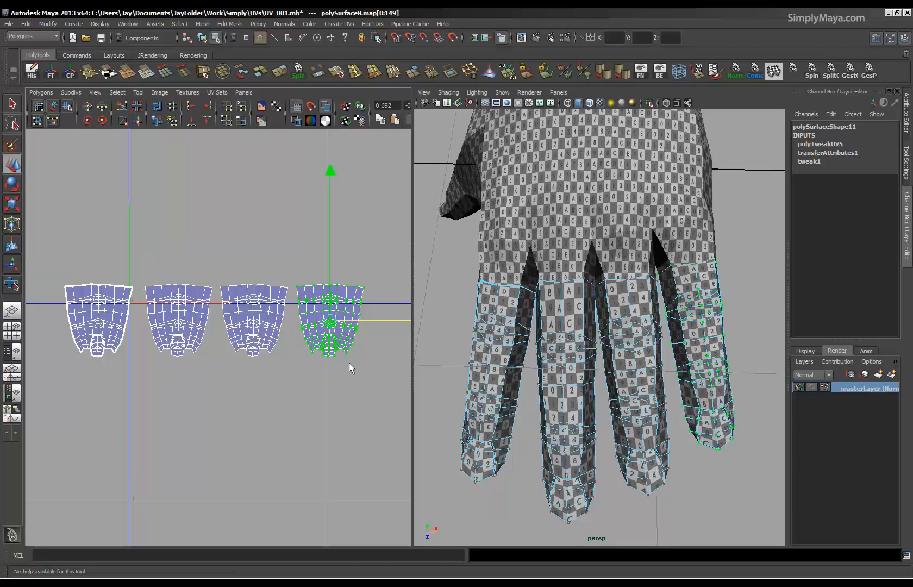
Smooth the little finger's UVs with the Smooth UV tool and select the ring finger's UVs.
left_click(37, 92)
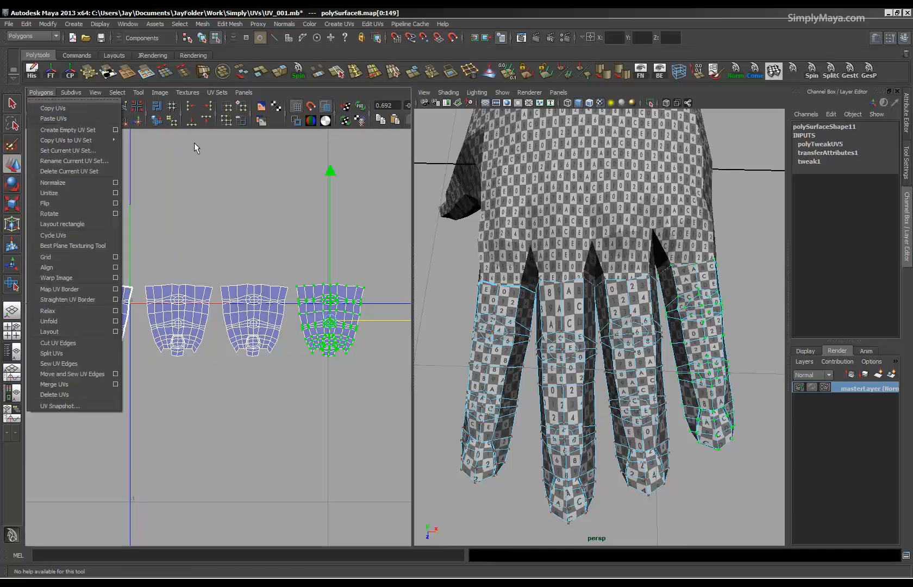
left_click(201, 128)
left_click(67, 106)
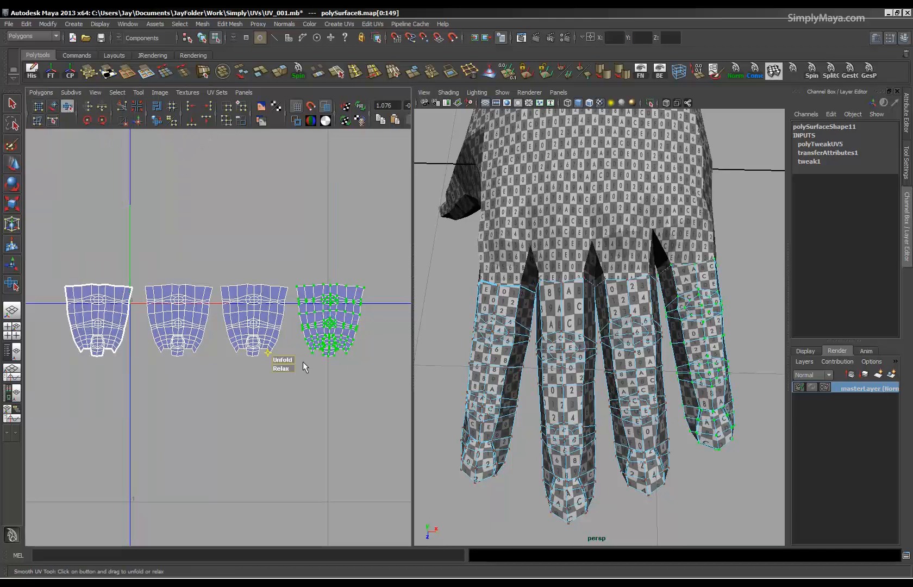
left_click_drag(287, 368, 604, 364)
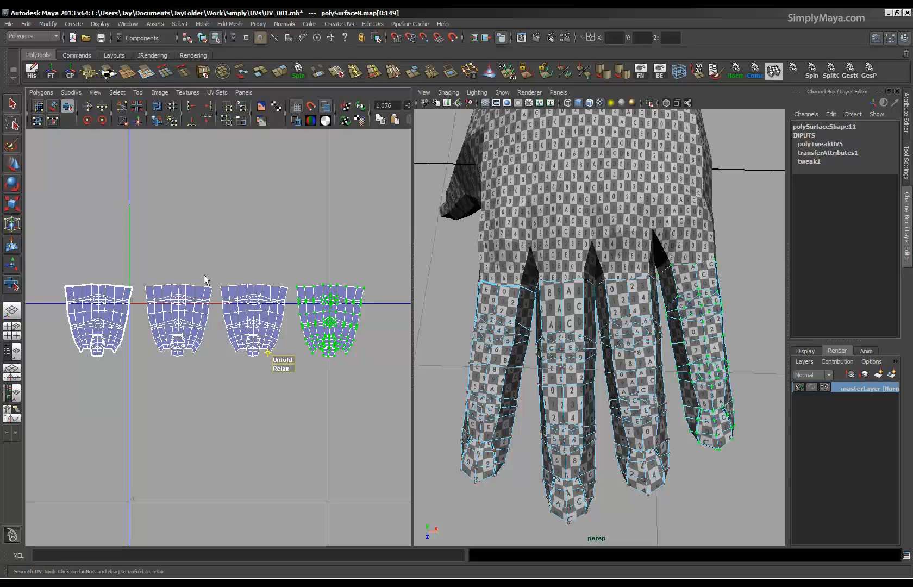
left_click_drag(293, 398, 290, 398)
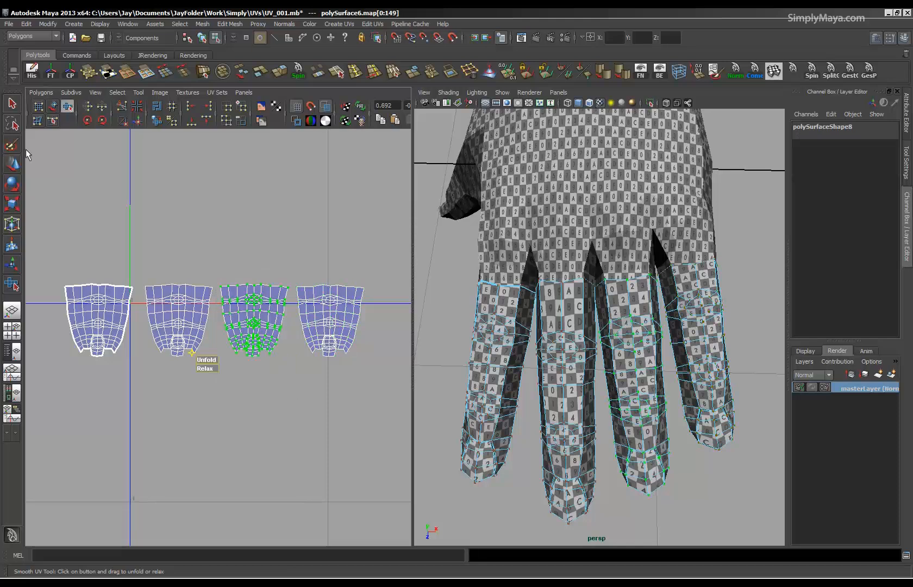
Try the automatic Unfold on the ring finger's UVs and undo it.
left_click(34, 93)
left_click(52, 320)
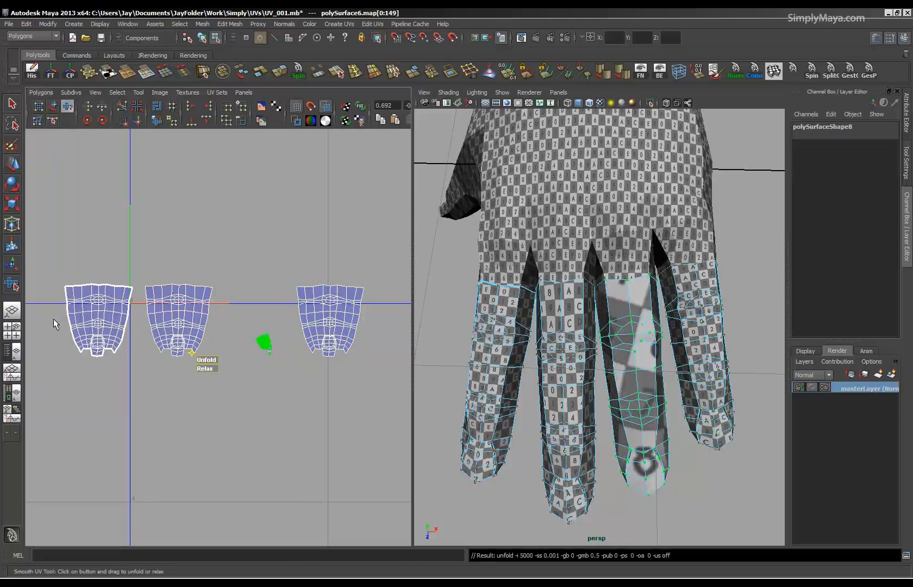
key("ctrl+z")
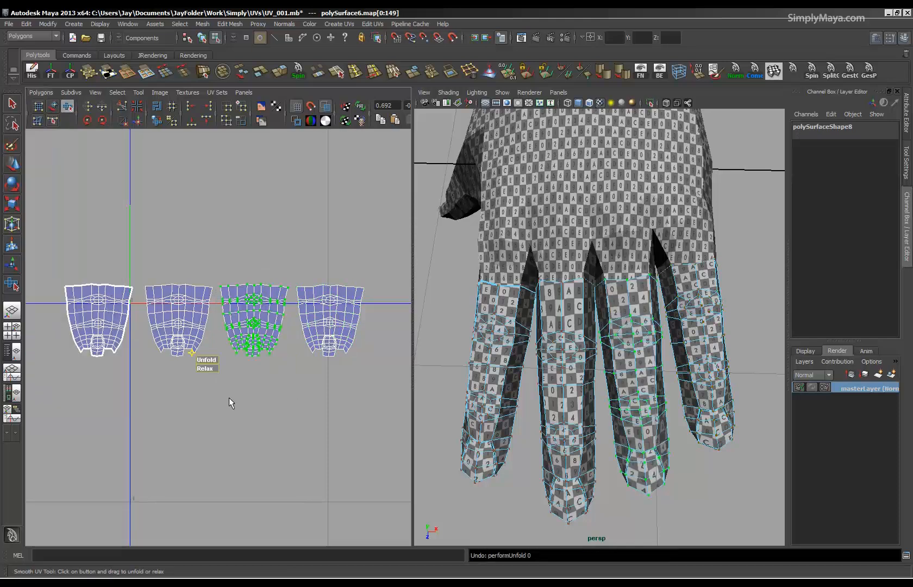
Unfold the ring and middle fingers' shells with the Smooth UV tool and lower the middle finger's shell into line with the others.
left_click_drag(199, 361, 346, 362)
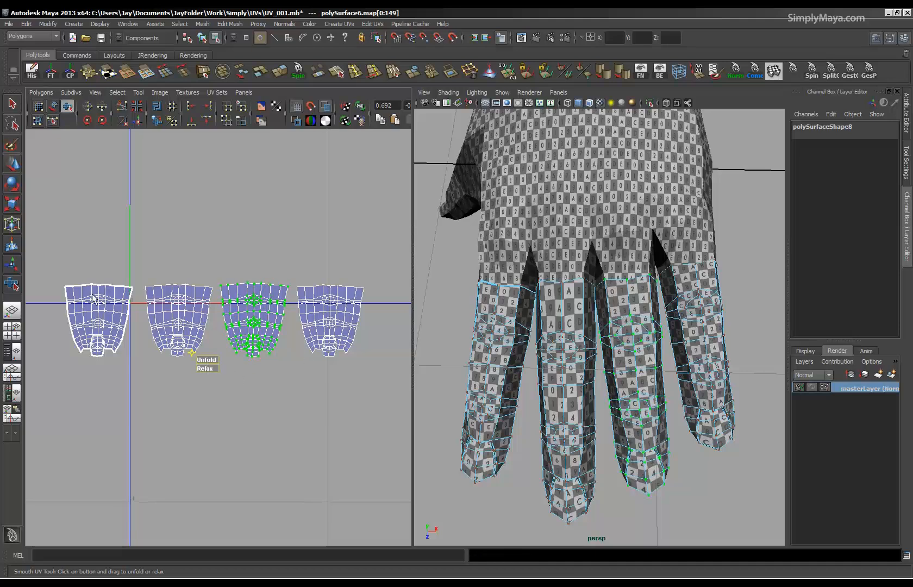
key("F8")
right_click_drag(173, 301, 215, 283)
left_click_drag(215, 273, 175, 409)
left_click_drag(139, 429, 138, 430)
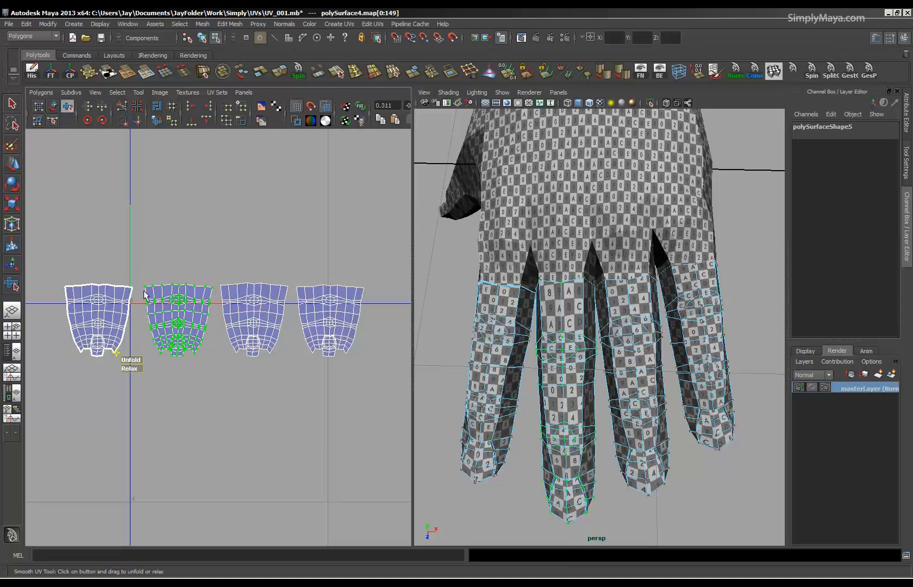
left_click_drag(132, 363, 748, 426)
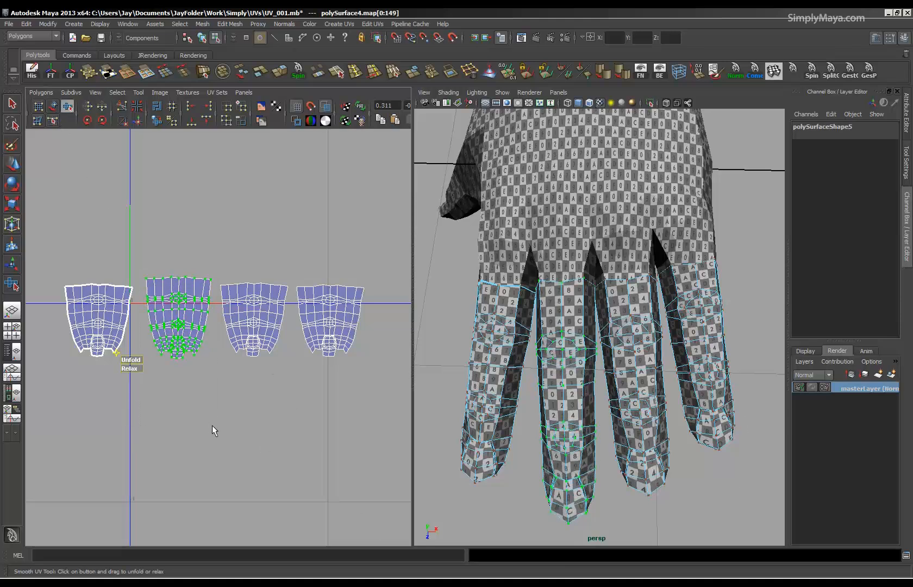
key("w")
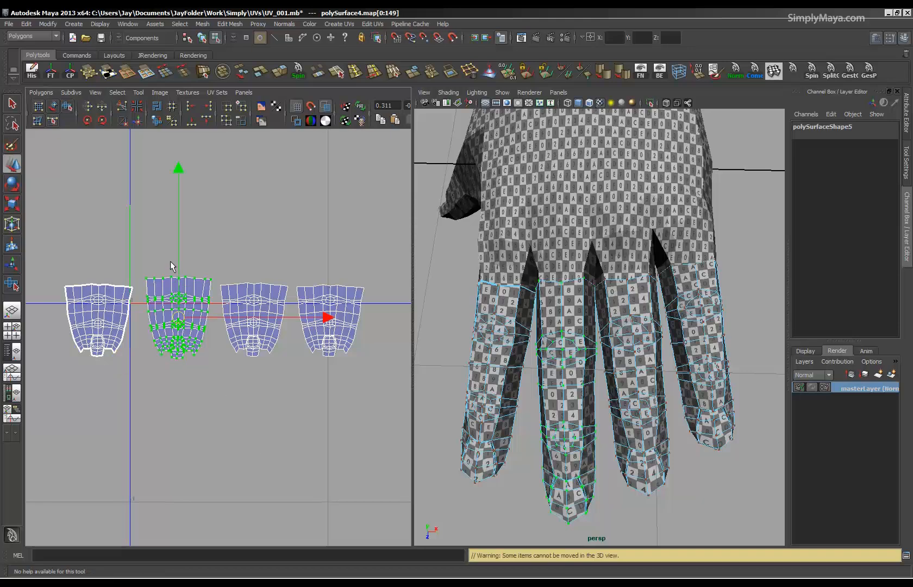
left_click_drag(181, 180, 181, 184)
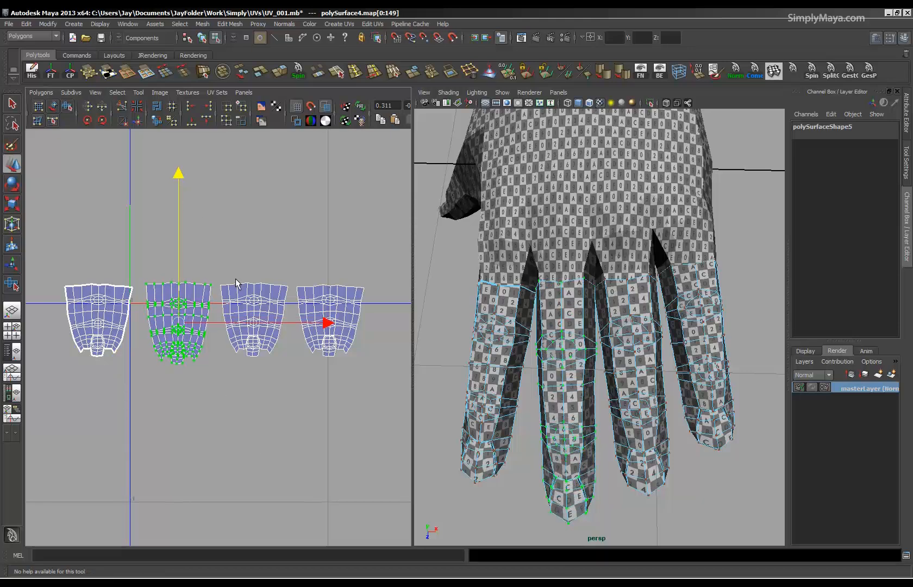
Select the ring finger's UVs and then the little finger's, unfolding each shell with the Smooth UV tool.
left_click_drag(289, 391, 289, 392)
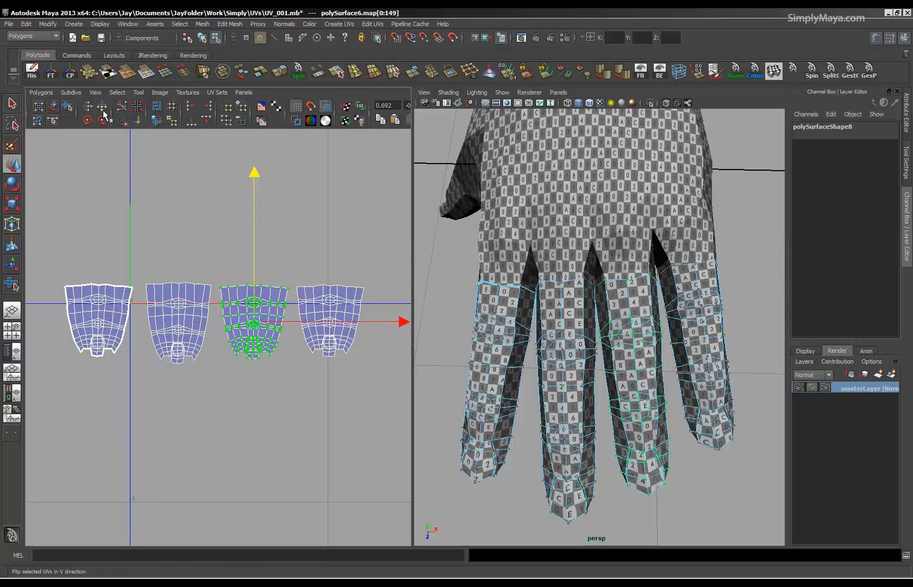
left_click(68, 108)
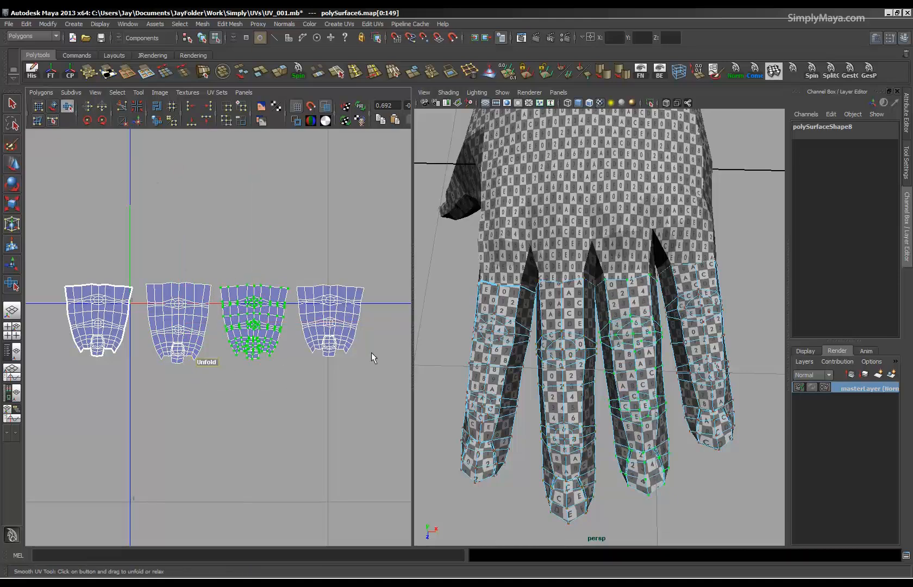
left_click_drag(292, 273, 404, 399)
left_click_drag(284, 361, 424, 356)
Examine the test pattern across the whole hand and the remaining UV shells.
right_click_drag(228, 350, 101, 345, "alt")
middle_click_drag(208, 341, 211, 377, "alt")
left_click_drag(519, 356, 607, 322, "alt")
right_click_drag(201, 315, 146, 316, "alt")
right_click_drag(524, 297, 434, 296, "alt")
middle_click_drag(507, 323, 611, 298, "alt")
left_click_drag(610, 299, 646, 266, "alt")
right_click_drag(535, 304, 568, 312)
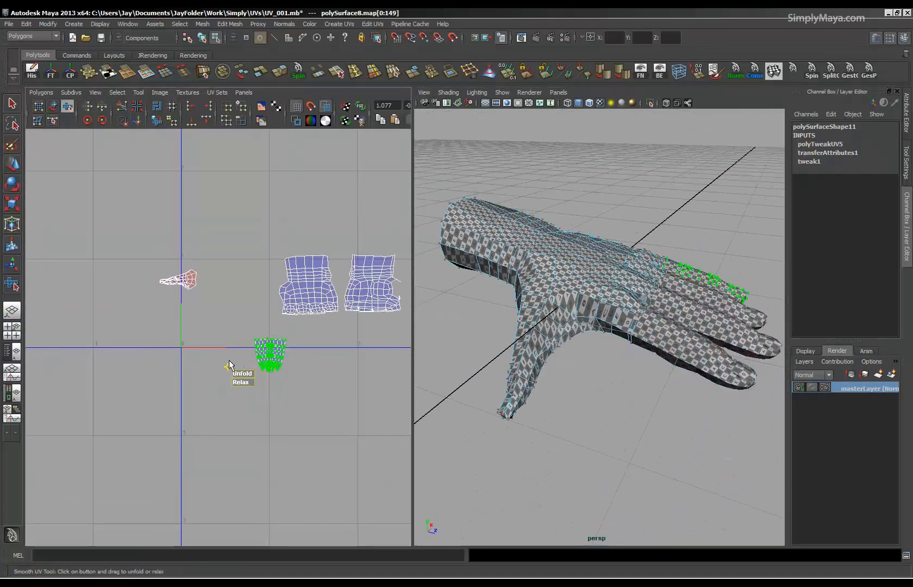
Select the edge line running along the length of the thumb as a seam and frame the thumb's UV shell.
middle_click_drag(227, 345, 231, 385, "alt")
left_click_drag(497, 418, 489, 312, "alt")
middle_click_drag(489, 312, 621, 367, "alt")
left_click_drag(622, 367, 571, 364, "alt")
right_click_drag(571, 364, 575, 354)
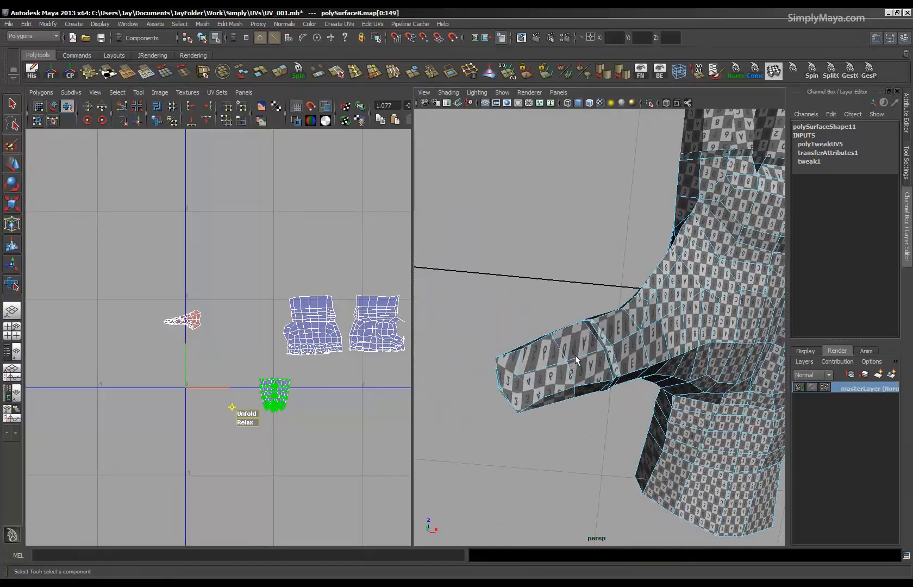
double_click(536, 372)
middle_click_drag(342, 359, 288, 322, "alt")
right_click_drag(288, 322, 459, 329, "alt")
middle_click_drag(118, 330, 221, 374, "alt")
right_click_drag(221, 375, 454, 411, "alt")
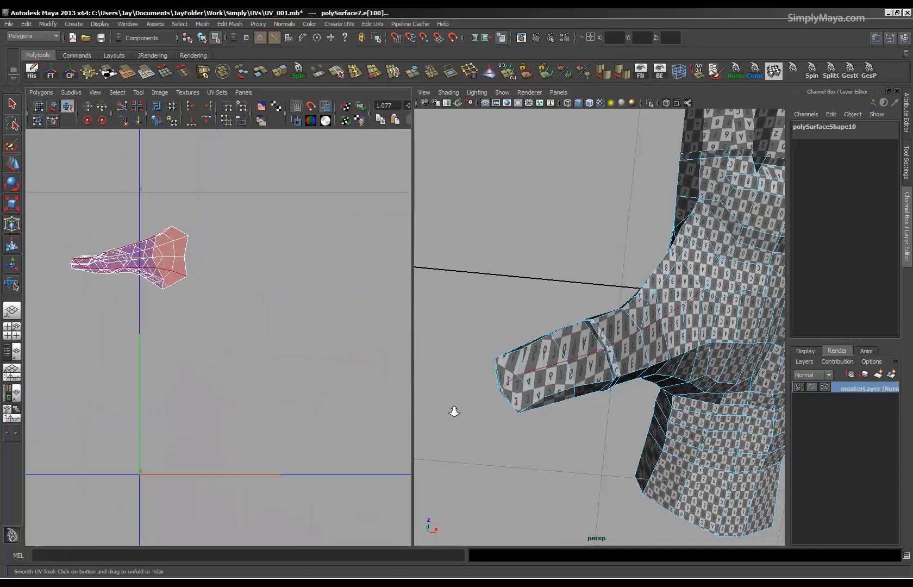
Add the edges around the thumb's tip to the seam selection, checking the thumb from all sides.
left_click_drag(497, 360, 579, 374, "alt")
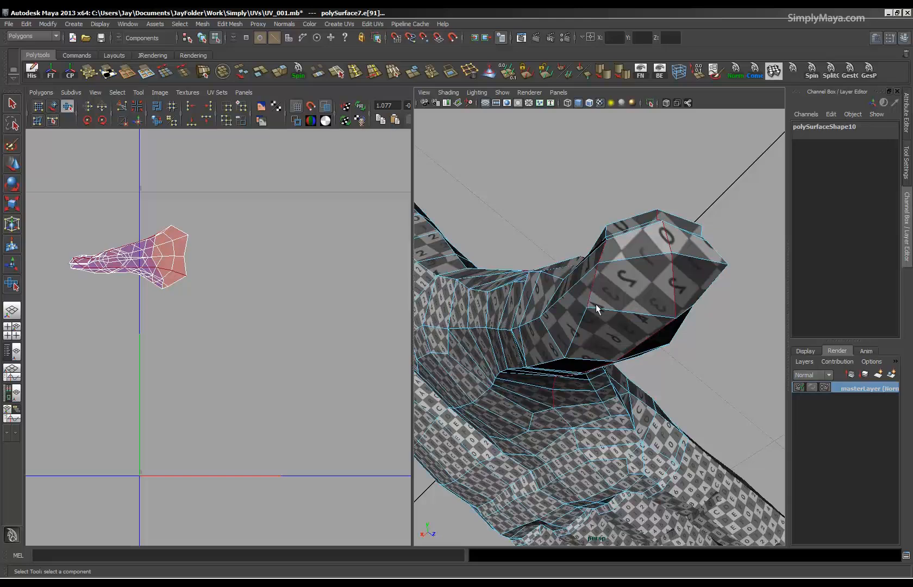
left_click_drag(599, 312, 571, 311, "alt")
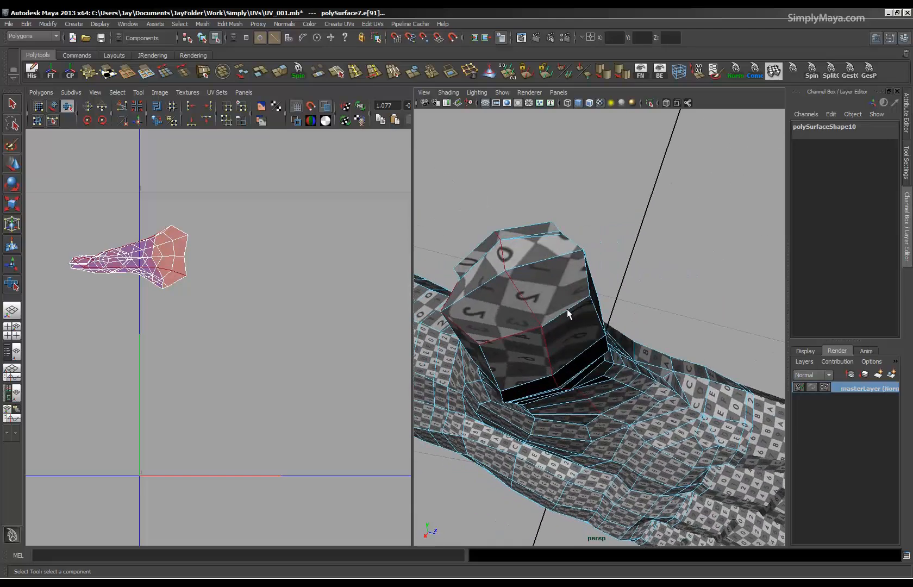
left_click_drag(585, 251, 604, 361, "alt")
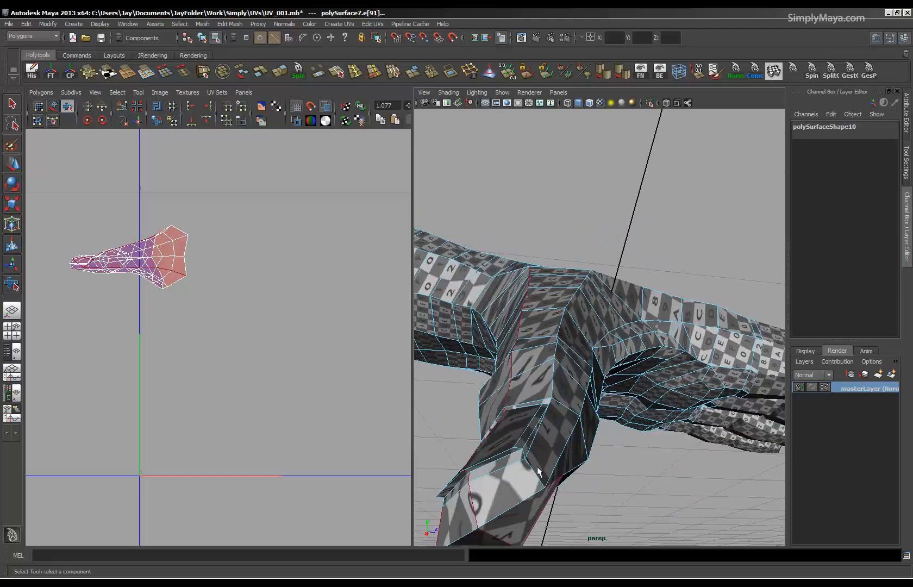
left_click_drag(586, 455, 600, 435, "alt")
left_click_drag(517, 268, 573, 338)
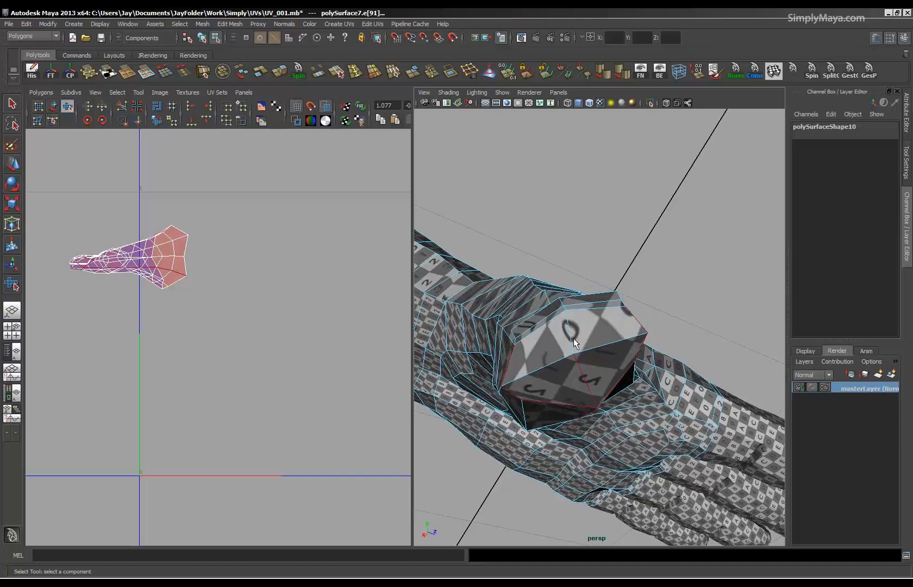
left_click(570, 338, "shift")
left_click_drag(588, 382, 485, 408, "alt")
middle_click_drag(606, 394, 576, 391, "alt")
left_click_drag(576, 390, 625, 391, "alt")
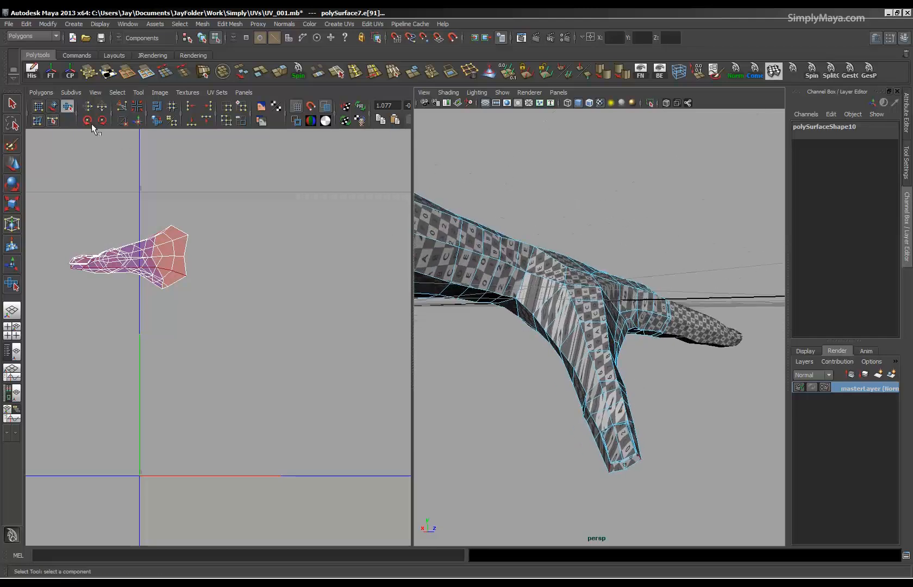
Cut the thumb's UVs along the selected seam edges and select all UVs of the thumb shell.
left_click(121, 107)
middle_click_drag(137, 294, 215, 372, "alt")
right_click_drag(215, 345, 257, 346)
left_click_drag(320, 250, 147, 421)
left_click(41, 92)
left_click(62, 375)
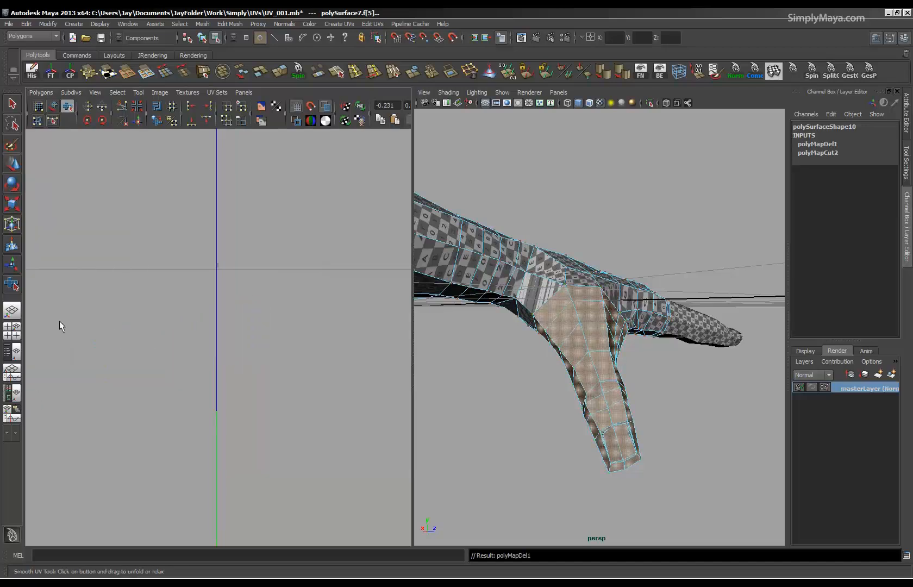
key("ctrl+z")
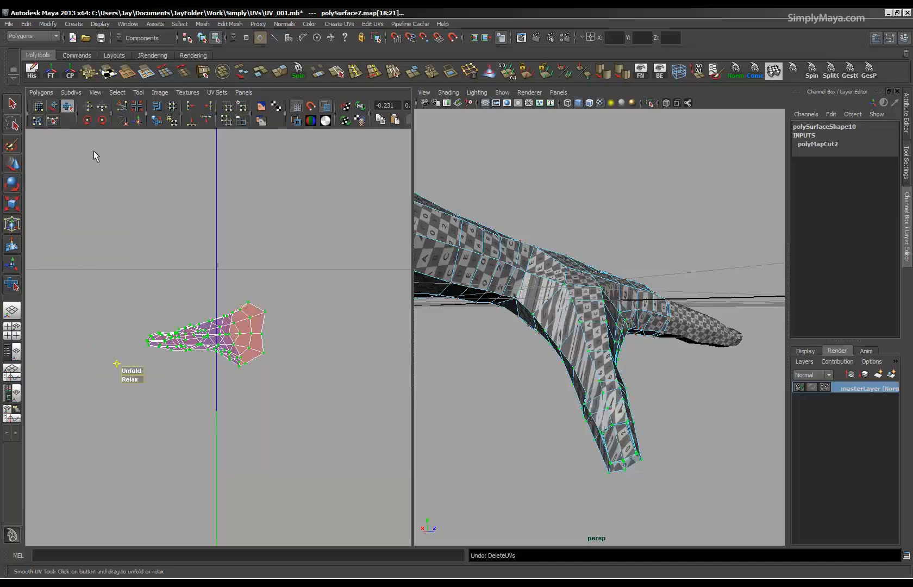
Unfold the thumb's UVs and scale the resulting shell up until its checker squares approach the size of the hand's.
left_click(41, 92)
left_click(48, 321)
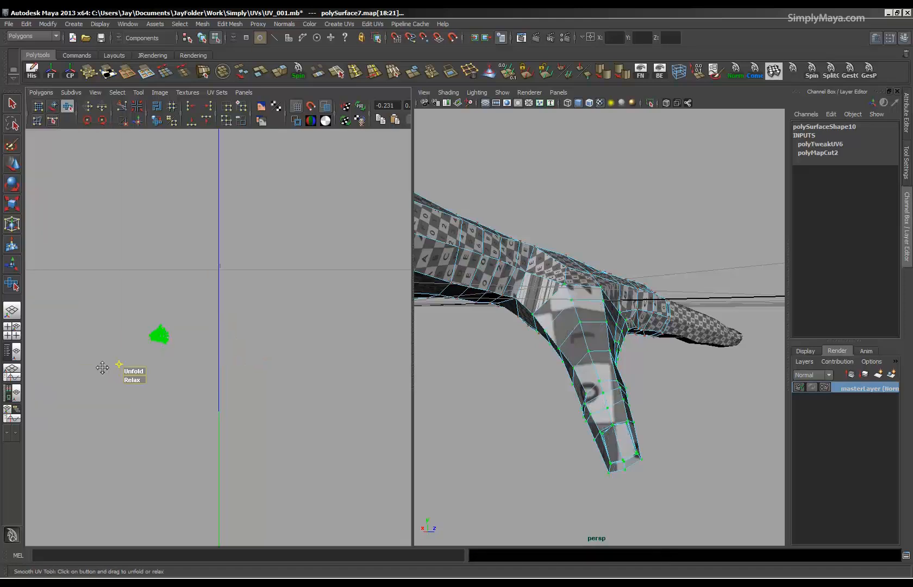
middle_click_drag(102, 368, 277, 341, "alt")
key("r")
left_click_drag(214, 302, 652, 314)
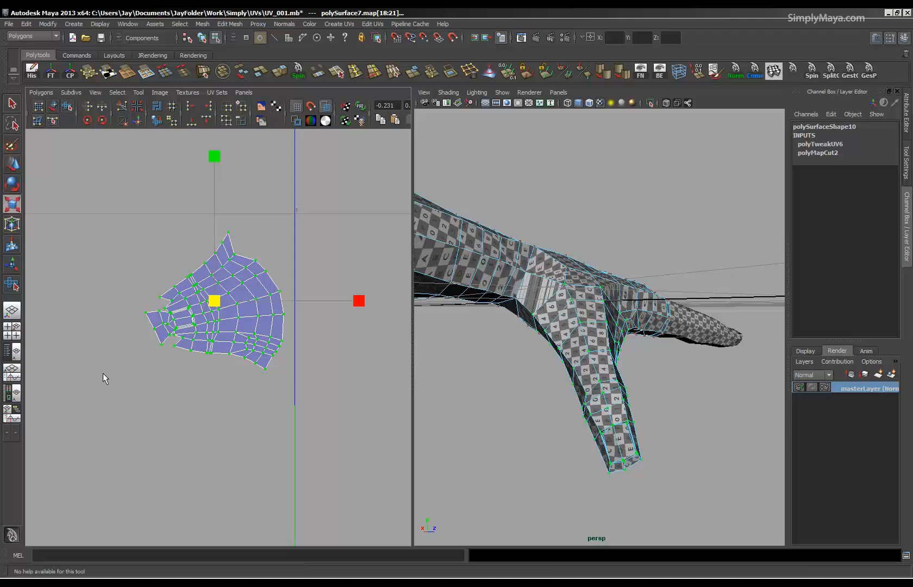
Rotate the thumb's UV shell so the thumb tip points straight down.
key("e")
left_click_drag(254, 173, 96, 229)
left_click_drag(659, 351, 644, 289, "alt")
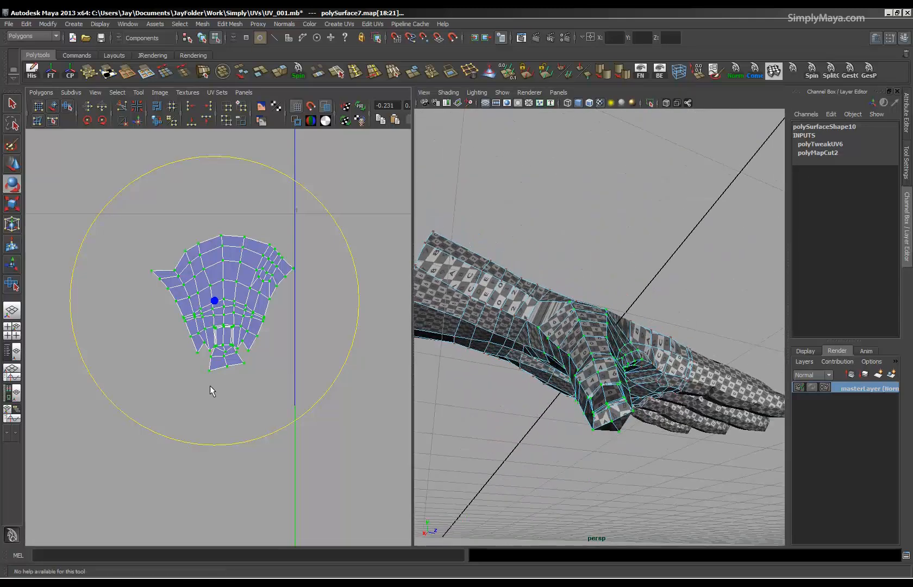
Select the UVs in the tip half of the thumb shell and refine them with repeated passes of the Smooth UV tool.
right_click_drag(210, 385, 417, 374, "alt")
left_click_drag(363, 281, 247, 435)
left_click(128, 470)
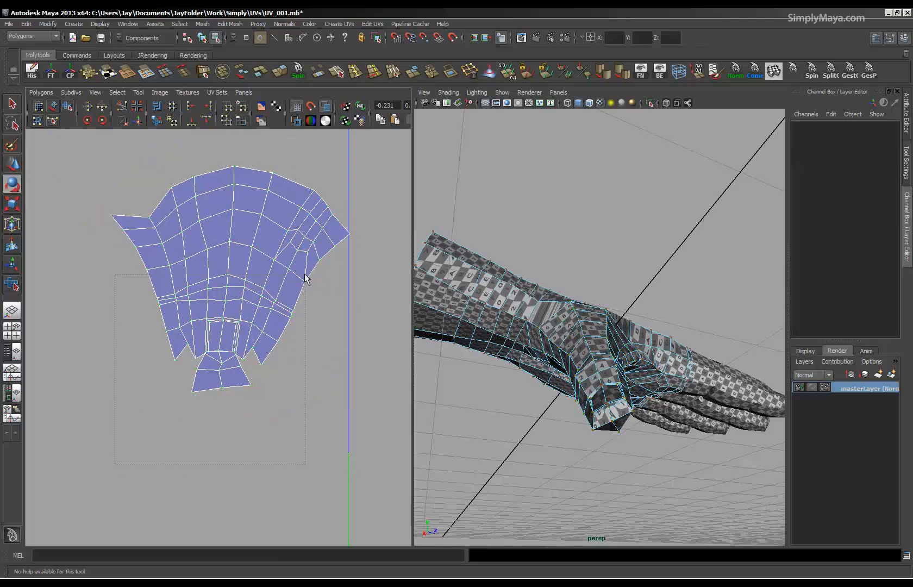
left_click_drag(319, 251, 318, 251)
left_click(67, 106)
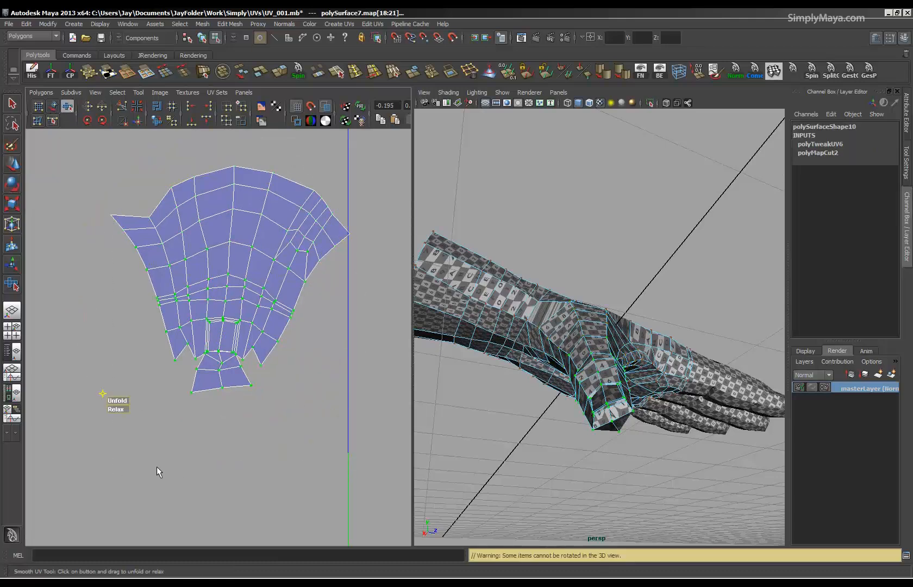
left_click_drag(121, 411, 743, 446)
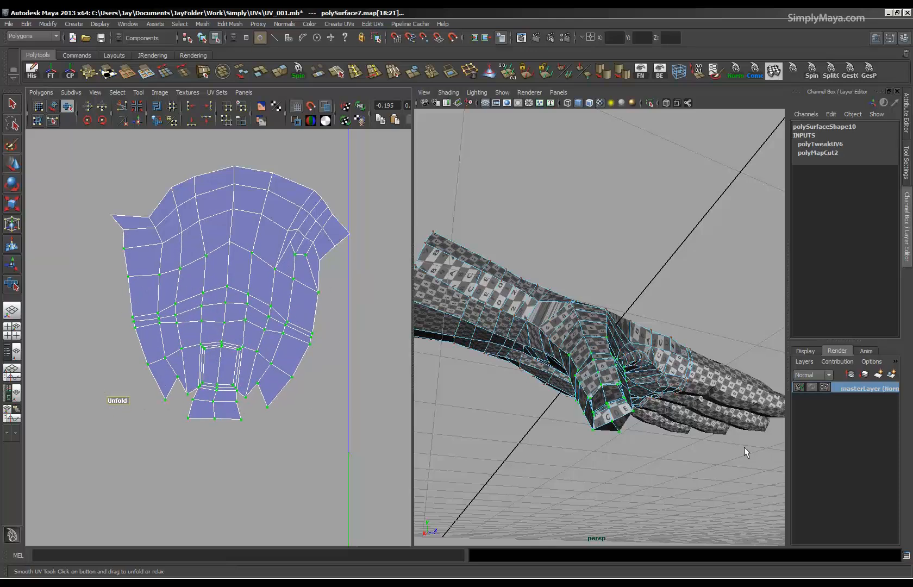
left_click_drag(107, 397, 323, 407)
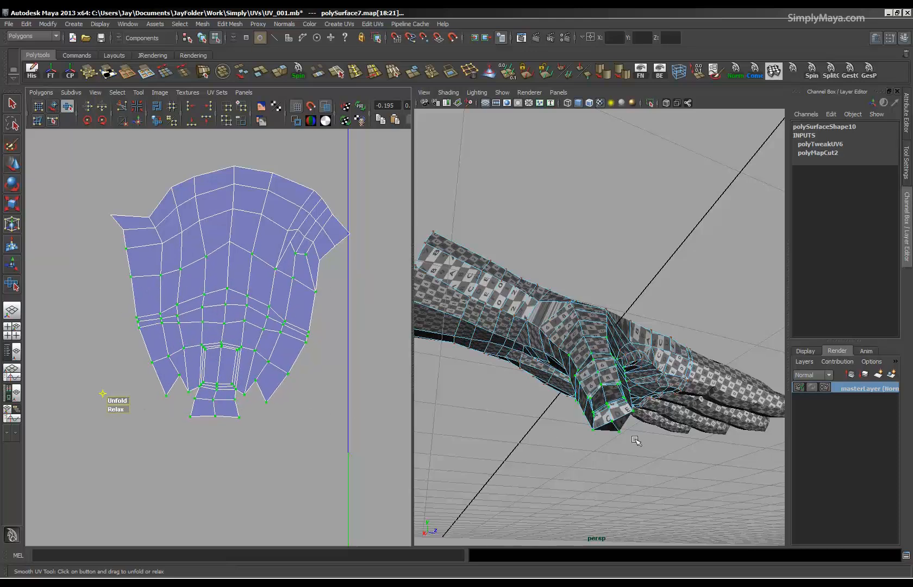
left_click_drag(124, 403, 188, 314)
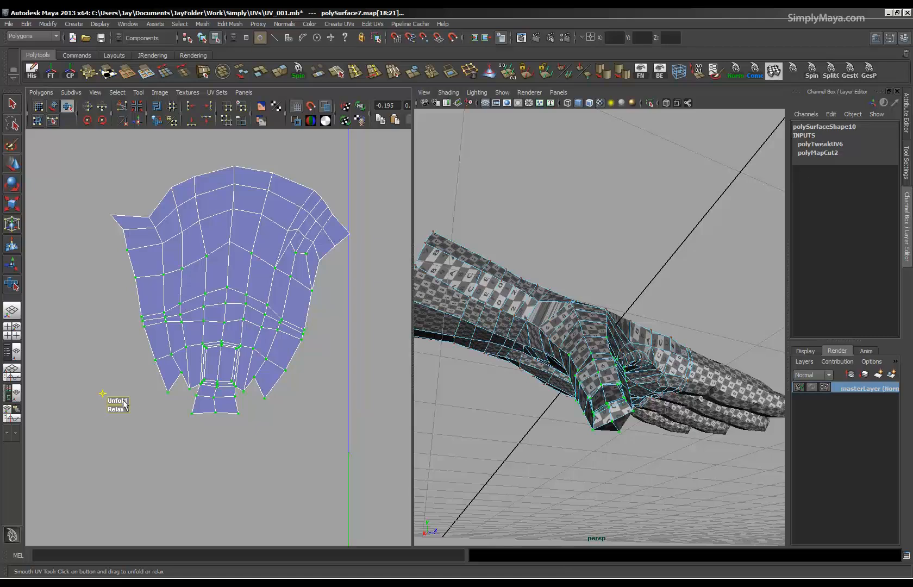
left_click_drag(123, 400, 408, 398)
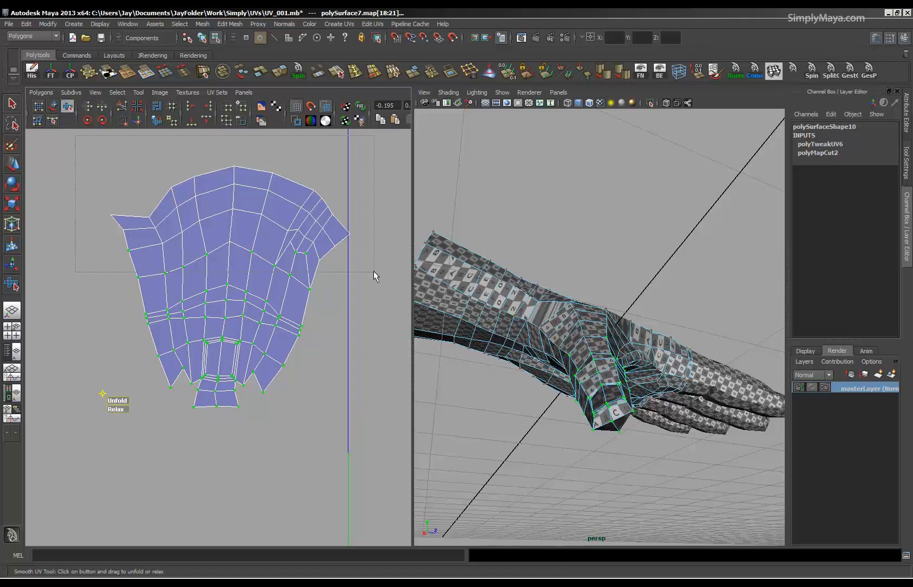
Select the UVs in the base half of the thumb shell, unfold them with the Smooth UV tool and inspect the thumb's pattern.
left_click_drag(369, 296, 367, 298)
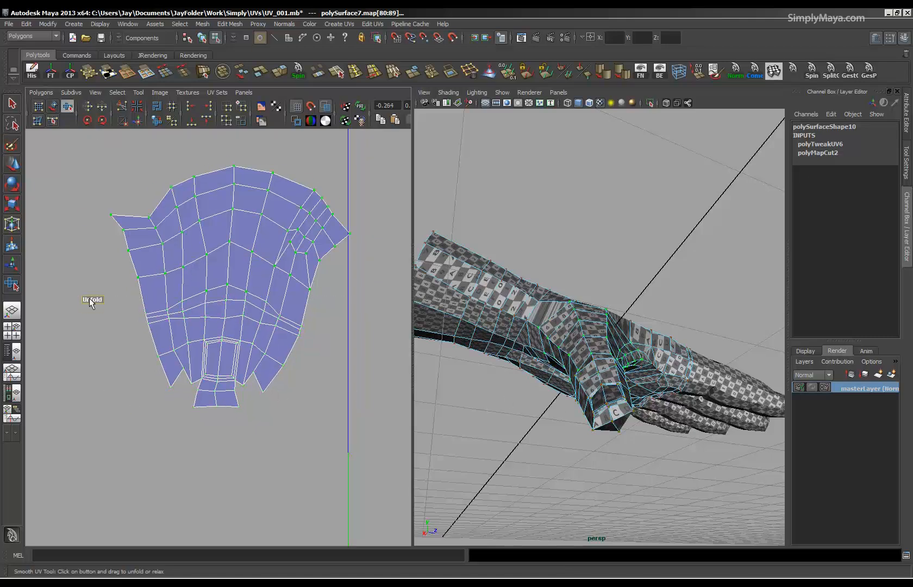
left_click_drag(90, 304, 354, 305)
left_click_drag(493, 446, 549, 383, "alt")
left_click_drag(626, 318, 611, 260, "alt")
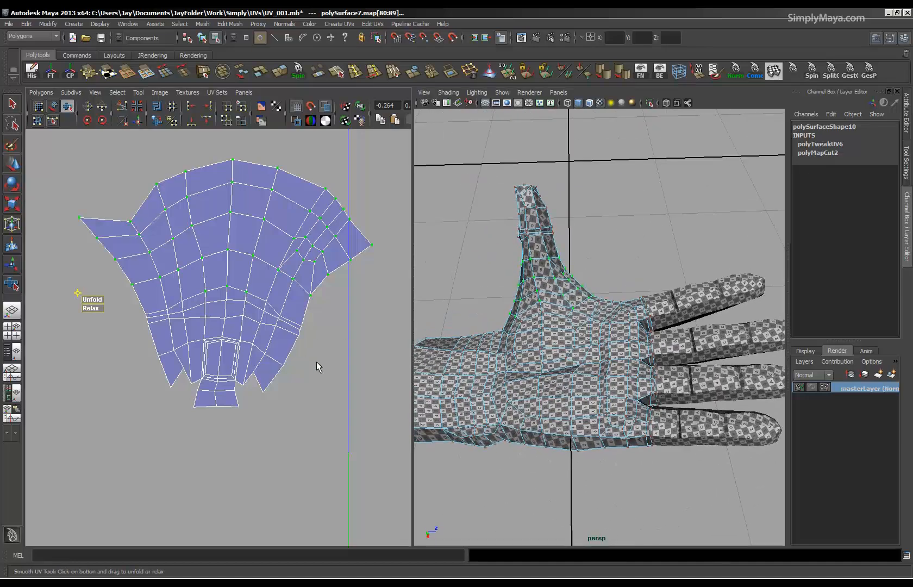
right_click_drag(553, 339, 590, 345, "alt")
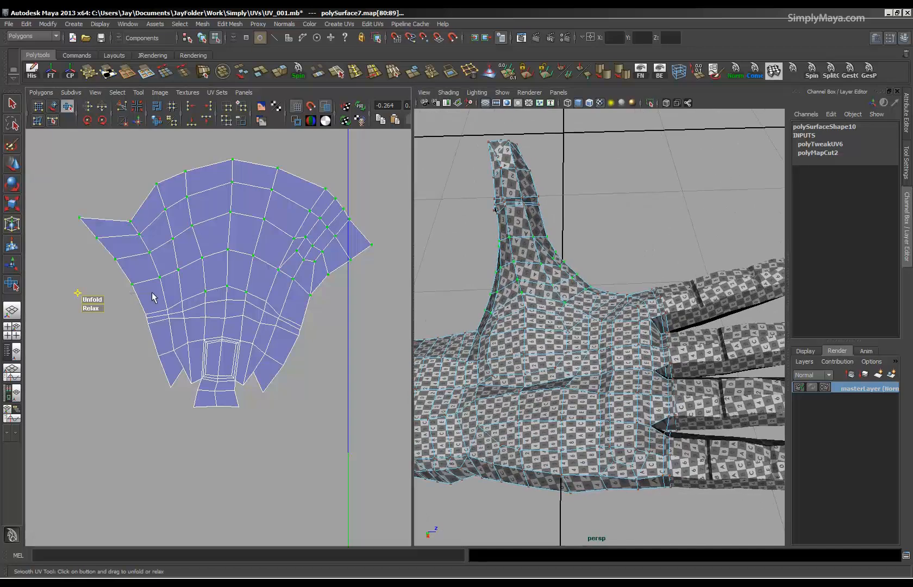
Refine further UVs across the thumb shell with more passes of the Smooth UV tool.
left_click_drag(296, 411, 310, 436)
left_click_drag(133, 417, 168, 416)
mouse_move(508, 380)
left_mouse_down("alt")
mouse_move(535, 455)
mouse_move(521, 429)
mouse_move(523, 386)
left_mouse_up("alt")
right_click_drag(309, 338, 112, 310, "alt")
middle_click_drag(194, 315, 160, 316, "alt")
Select the thumb's UV shell and move it in line with the row of four finger shells.
key("q")
left_click(696, 360, "shift")
left_click(722, 338, "shift")
left_click(745, 315, "shift")
left_click(769, 310, "shift")
right_click_drag(223, 417, 272, 405, "ctrl")
key("w")
left_click_drag(152, 322, 126, 374)
left_click(183, 421)
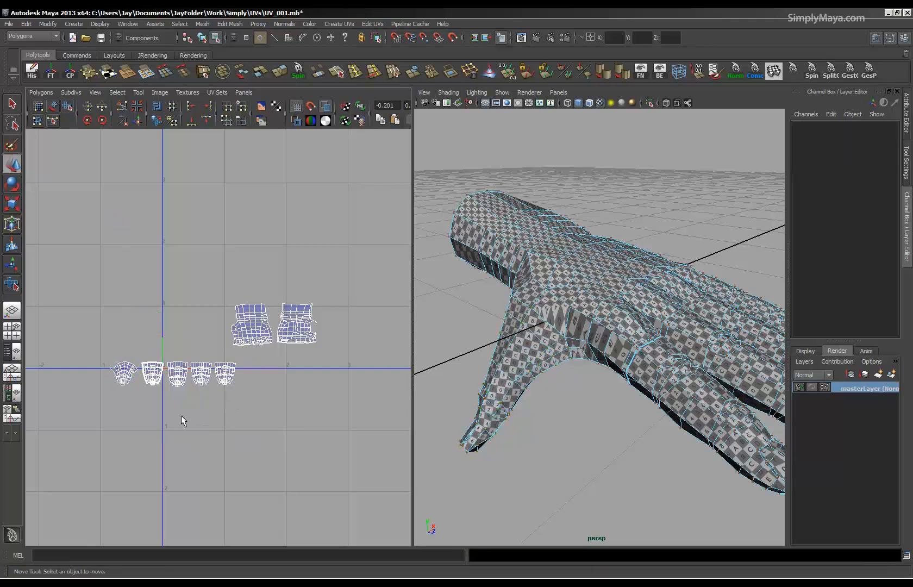
Select the UVs of the first of the two hand shells and unfold them with the Smooth UV tool.
middle_click_drag(182, 419, 193, 389, "alt")
right_click_drag(193, 390, 318, 391, "alt")
middle_click_drag(286, 393, 202, 426, "alt")
right_click_drag(202, 426, 552, 468, "alt")
right_click_drag(72, 225, 104, 228)
left_click_drag(271, 348, 271, 348)
key("w")
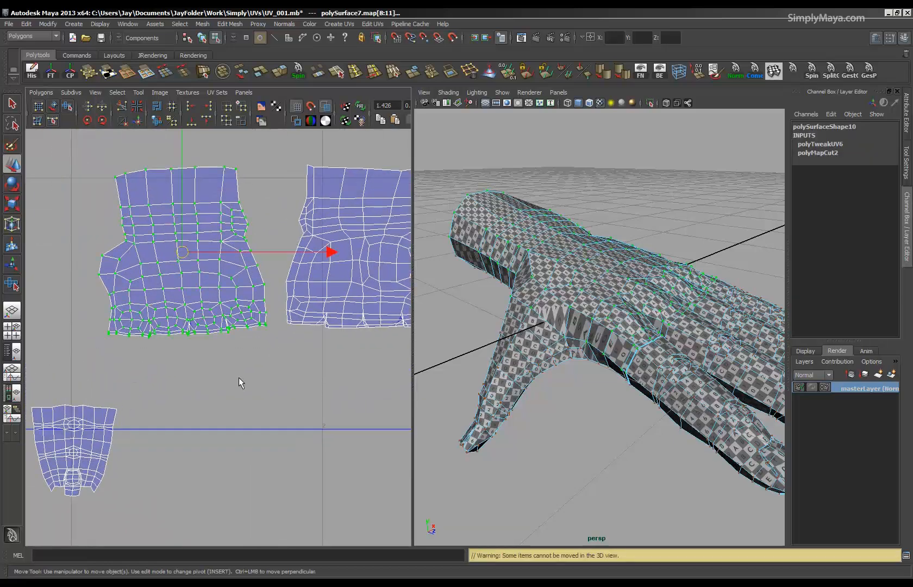
left_click(68, 107)
left_click_drag(82, 341, 399, 344)
Select the UVs of the second hand shell, with the thumb opening, and unfold them with the Smooth UV tool.
left_click_drag(593, 347, 494, 336, "alt")
scroll(220, 310, "down", 1)
middle_click_drag(247, 317, 151, 312, "alt")
left_click_drag(186, 334, 185, 335)
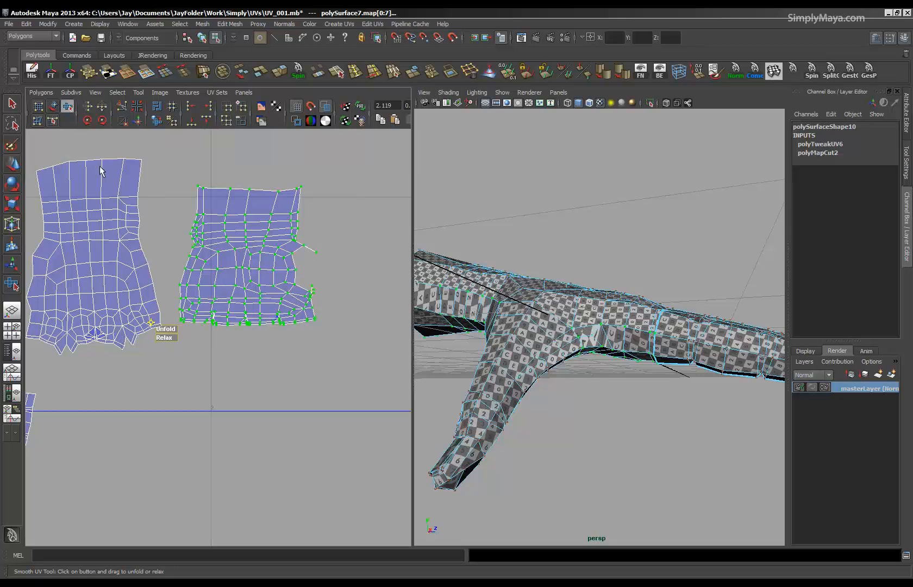
left_click_drag(165, 330, 404, 335)
left_click_drag(530, 277, 500, 291, "alt")
right_click_drag(500, 291, 576, 357, "alt")
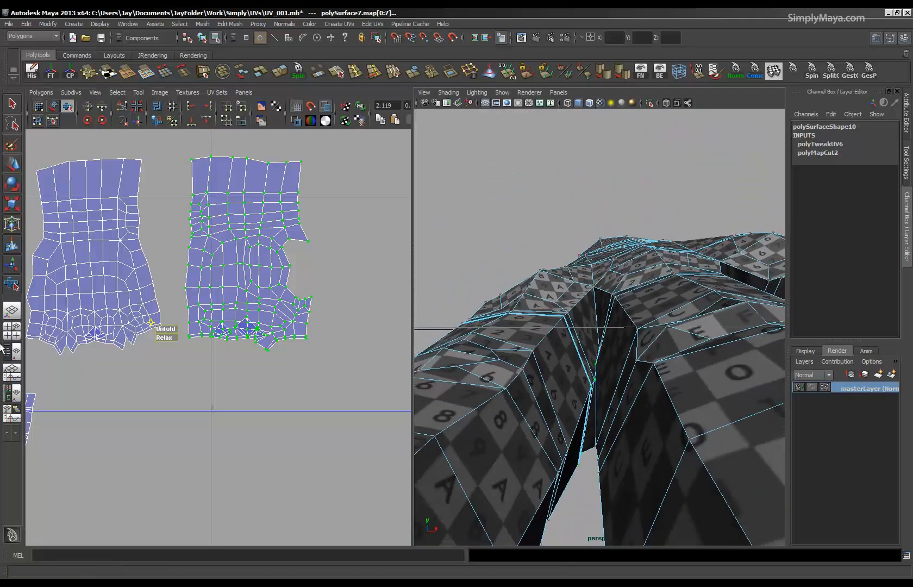
Select the UVs around the overlapping faces on the first hand shell's finger edge and apply Unfold to them.
middle_click_drag(99, 325, 173, 281, "alt")
right_click_drag(173, 281, 408, 292, "alt")
middle_click_drag(130, 247, 164, 297, "alt")
right_click_drag(164, 297, 391, 304, "alt")
middle_click_drag(74, 261, 150, 298, "alt")
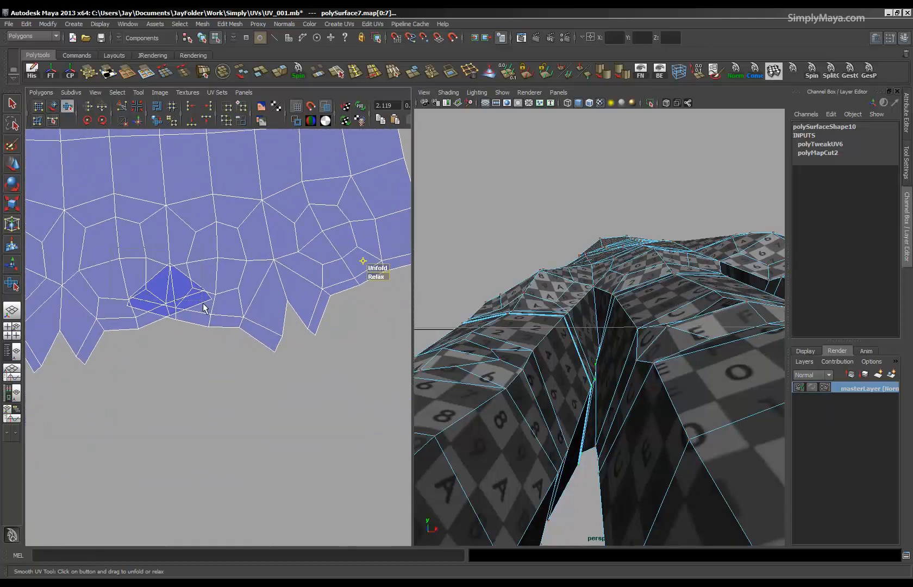
left_click_drag(258, 356, 258, 355)
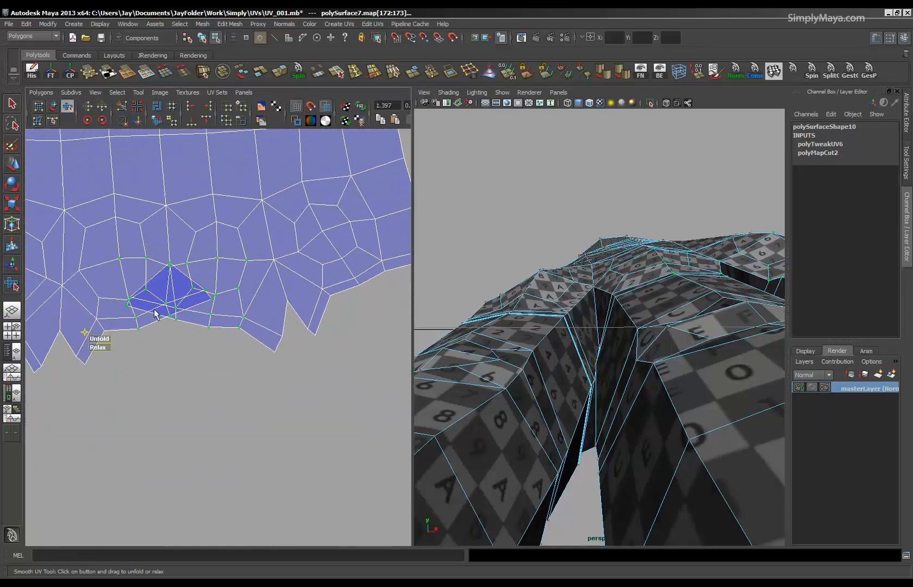
left_click(40, 93)
left_click(59, 324)
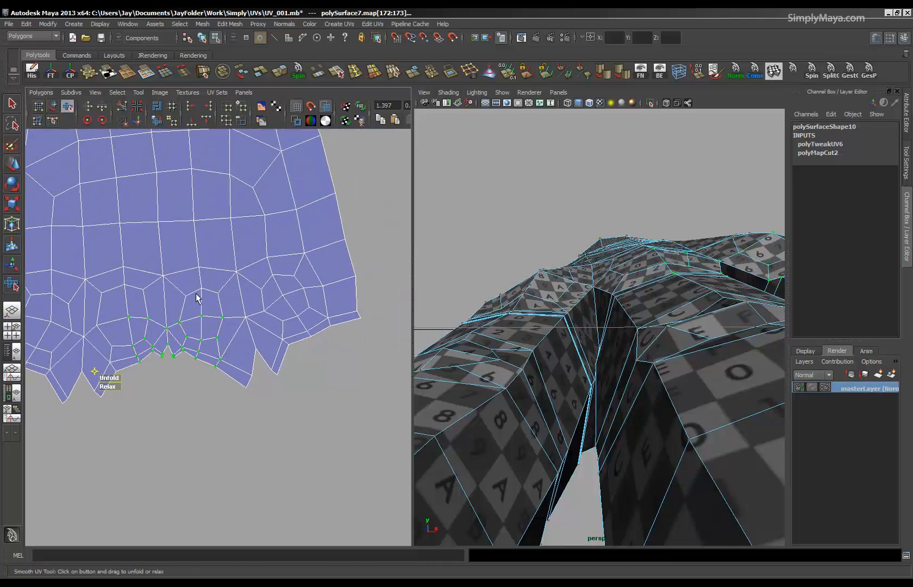
Select the UVs at the outer corner of the first hand shell's finger edge and unfold them.
left_click_drag(316, 416, 316, 416)
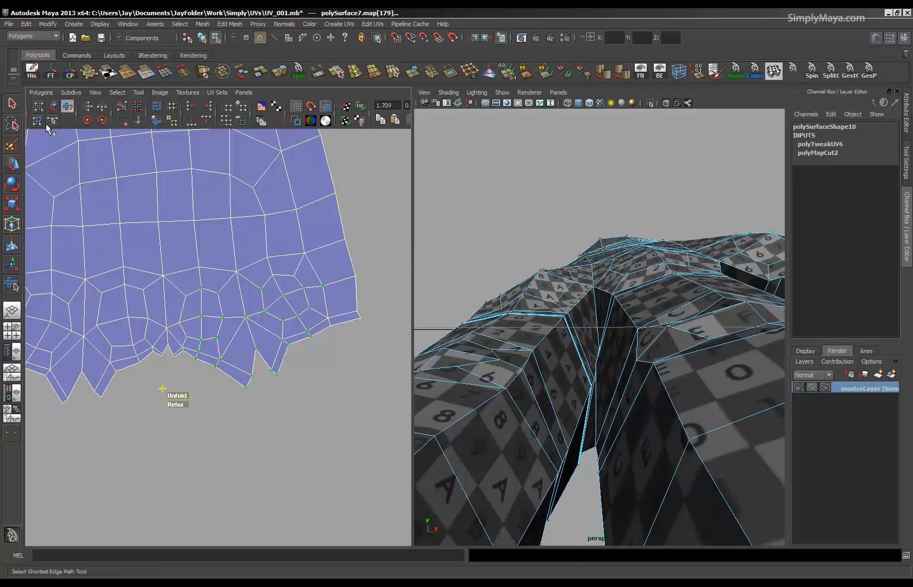
left_click(40, 92)
left_click(50, 323)
Select the rows of UVs along the second hand shell's finger edge, including both overlapping areas, and unfold them.
right_click_drag(265, 327, 95, 330, "alt")
middle_click_drag(156, 337, 182, 300, "alt")
middle_click_drag(250, 301, 165, 326, "alt")
middle_click_drag(314, 323, 170, 315, "alt")
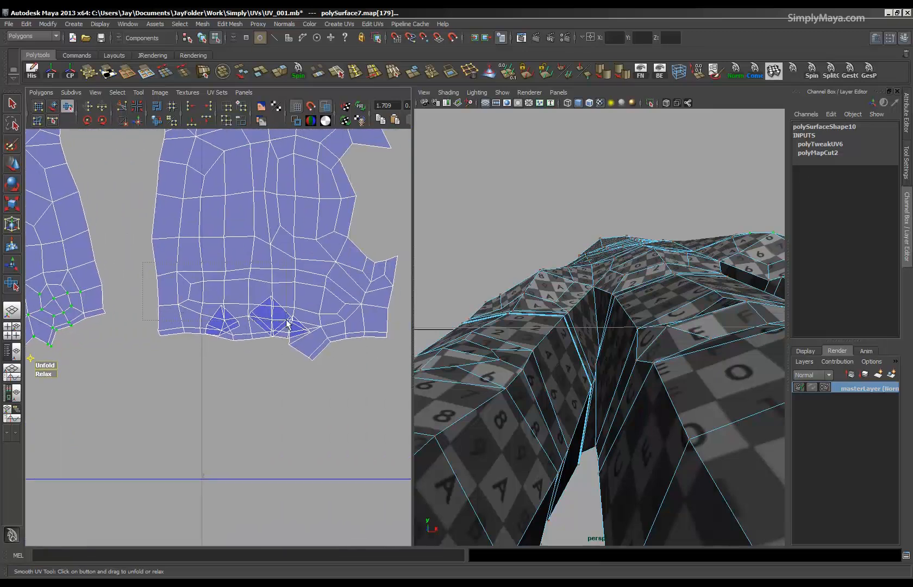
left_click_drag(391, 382, 391, 383)
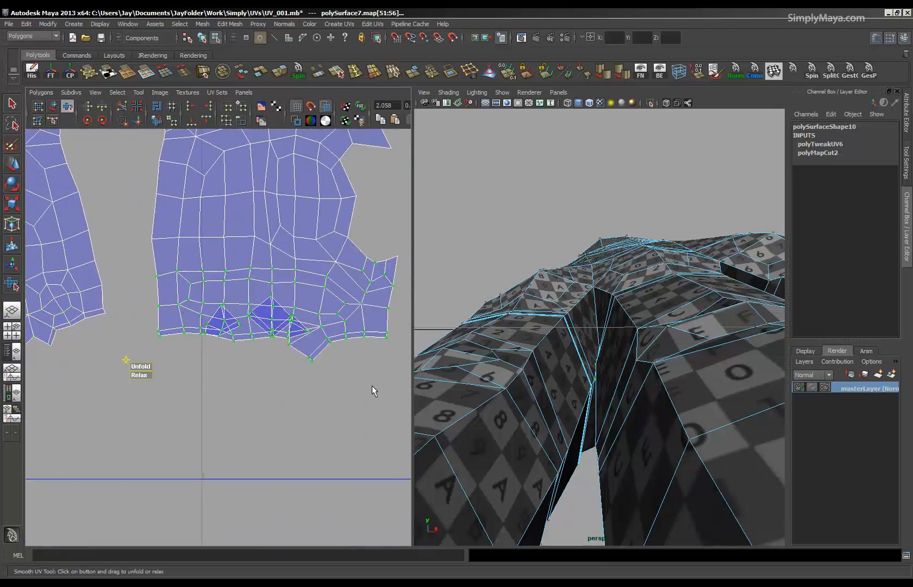
left_click(40, 93)
left_click(50, 321)
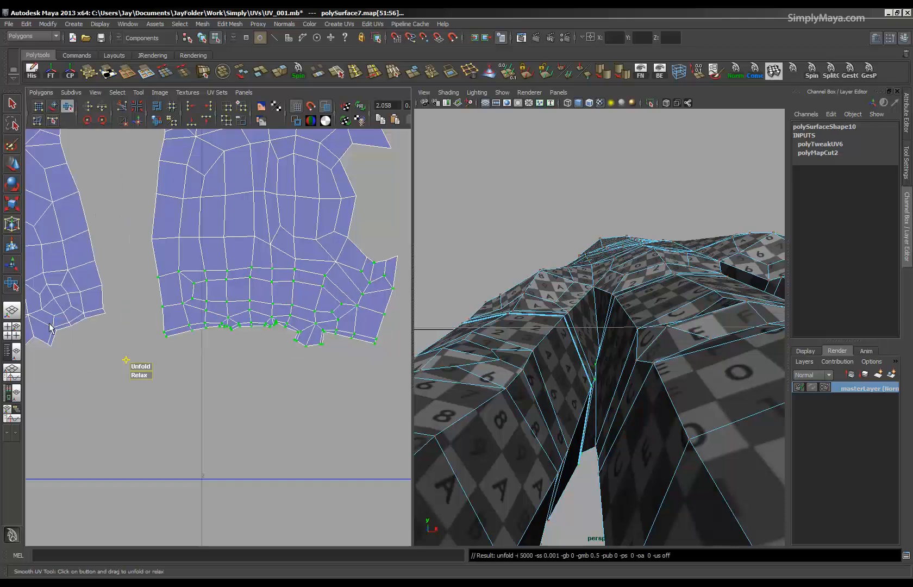
Examine the checker pattern over the back of the hand and between the fingers from several angles.
scroll(266, 332, "down", 3)
right_click_drag(674, 354, 593, 351, "alt")
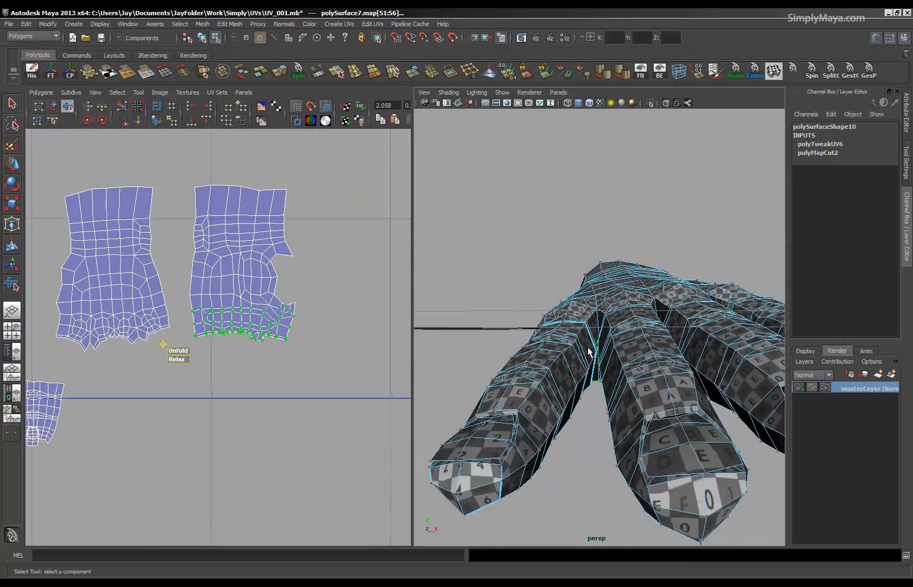
left_click_drag(592, 351, 591, 392, "alt")
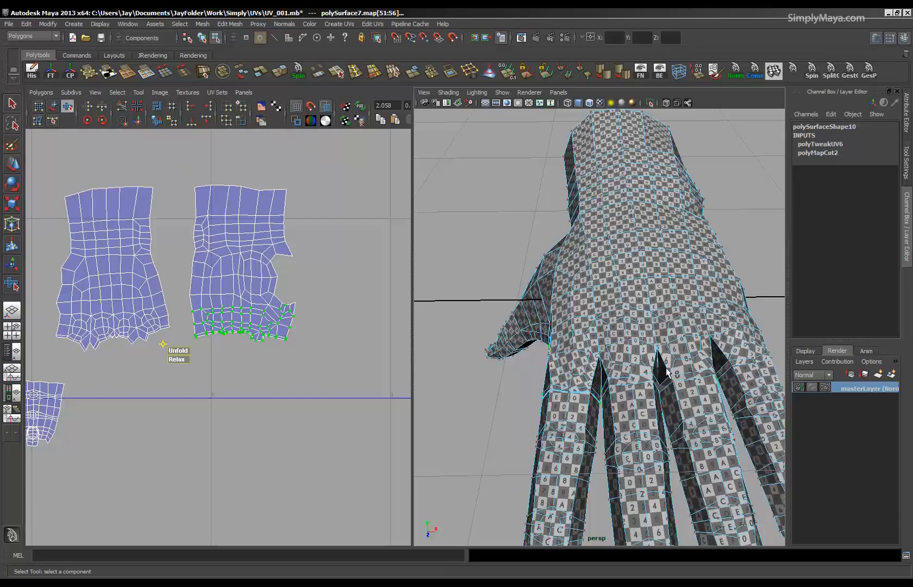
left_click_drag(645, 384, 608, 364, "alt")
right_click_drag(556, 375, 674, 387, "alt")
left_click_drag(674, 387, 666, 411, "alt")
right_click_drag(691, 405, 641, 398, "alt")
middle_click_drag(647, 397, 566, 352, "alt")
left_click_drag(566, 353, 605, 357, "alt")
right_click_drag(244, 350, 267, 354, "alt")
middle_click_drag(227, 336, 258, 379, "alt")
right_click_drag(192, 310, 187, 285)
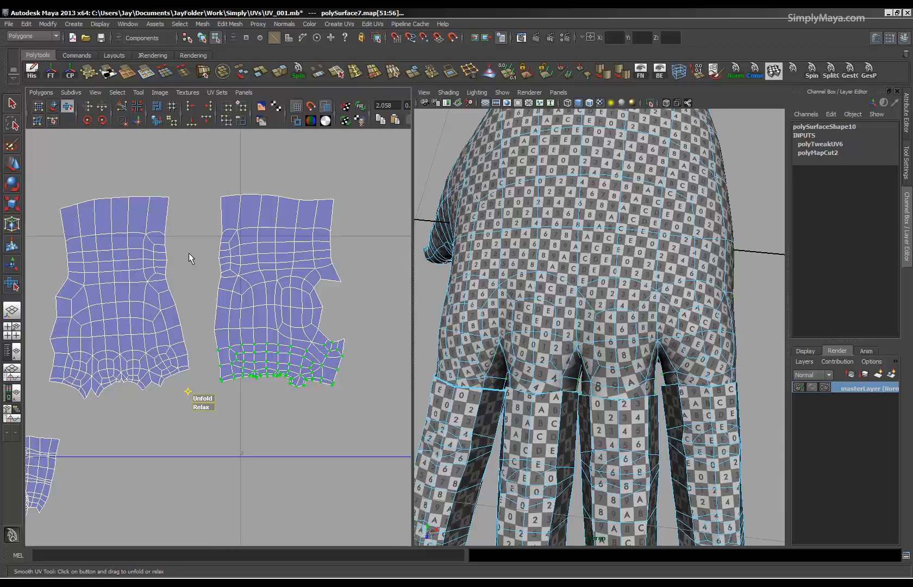
key("1")
right_click_drag(188, 253, 162, 214)
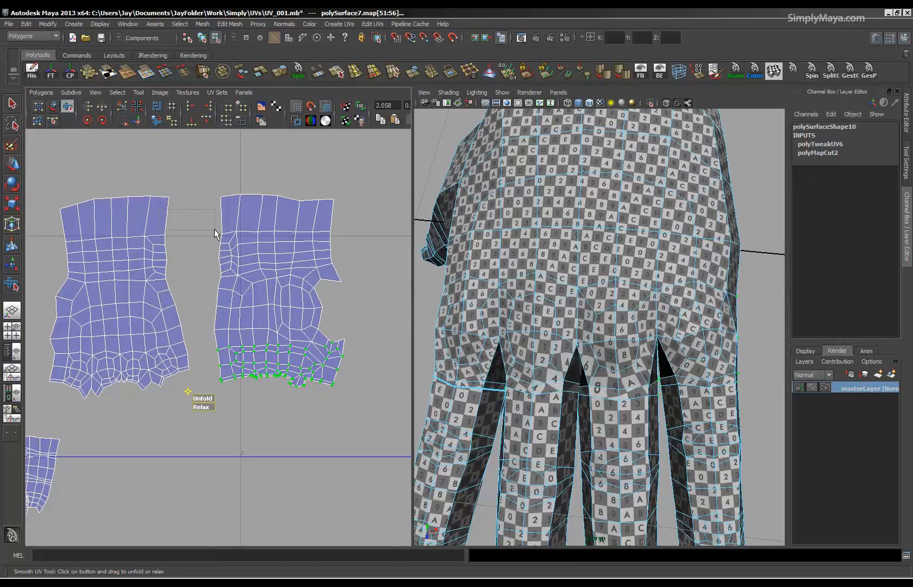
left_click(216, 260)
right_click_drag(170, 232, 163, 211)
key("q")
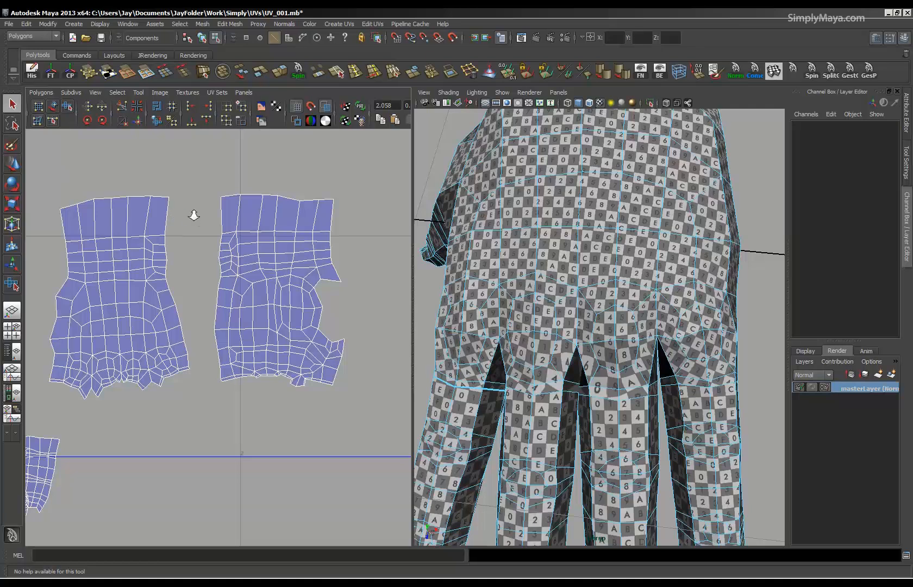
right_click_drag(191, 212, 75, 205, "alt")
middle_click_drag(176, 254, 263, 250, "alt")
right_click_drag(263, 250, 126, 167, "alt")
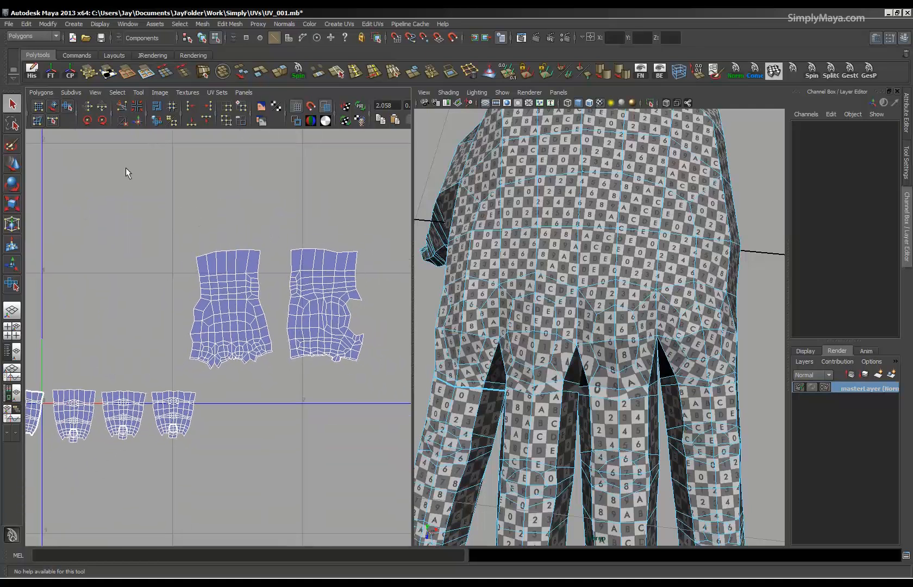
left_click(67, 107)
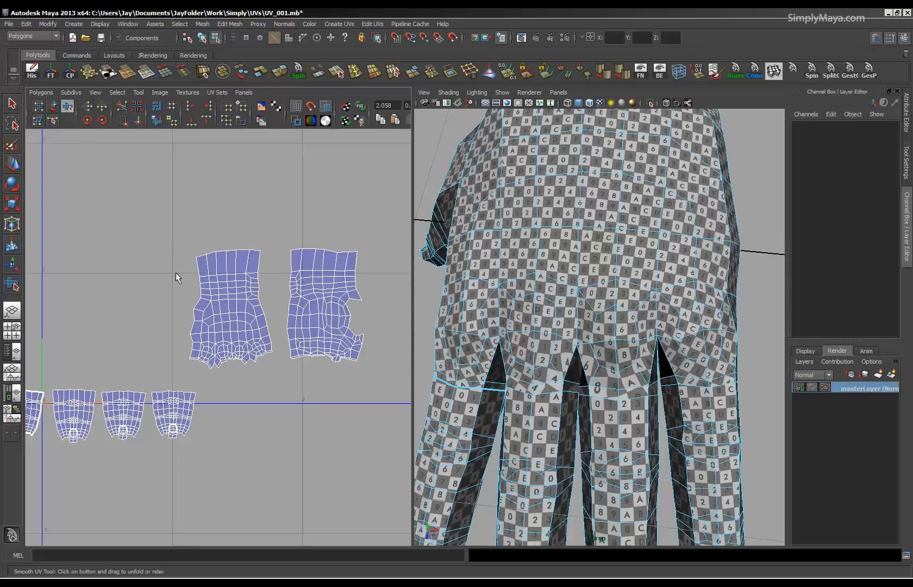
right_click_drag(289, 290, 285, 265)
right_click_drag(218, 291, 260, 292)
left_click_drag(278, 285, 219, 358)
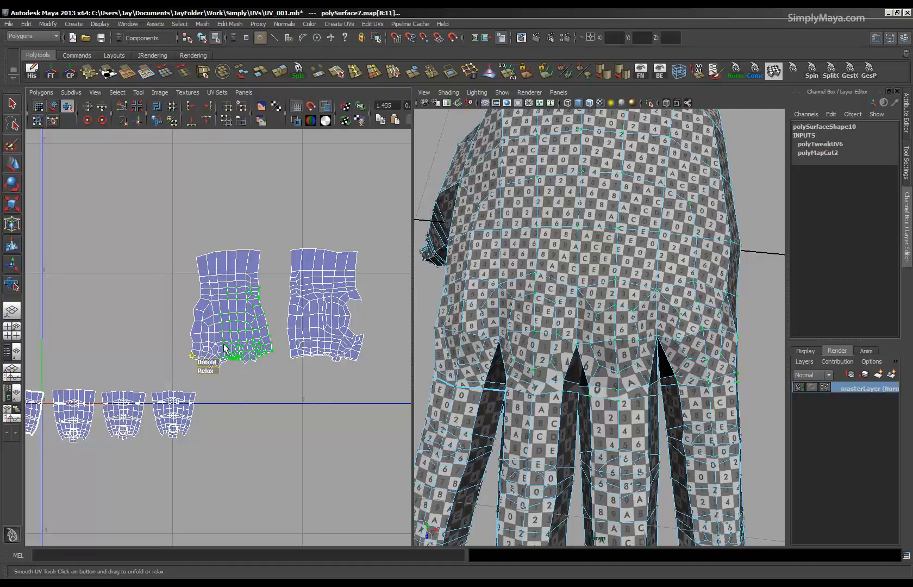
left_click(178, 293)
right_click_drag(213, 297, 212, 262)
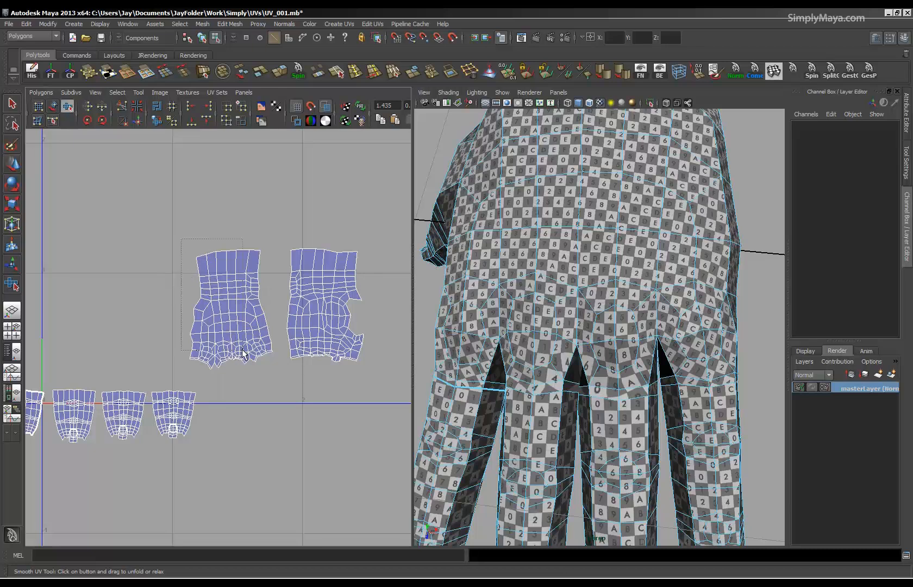
right_click_drag(235, 330, 273, 324)
left_click_drag(272, 288, 227, 357)
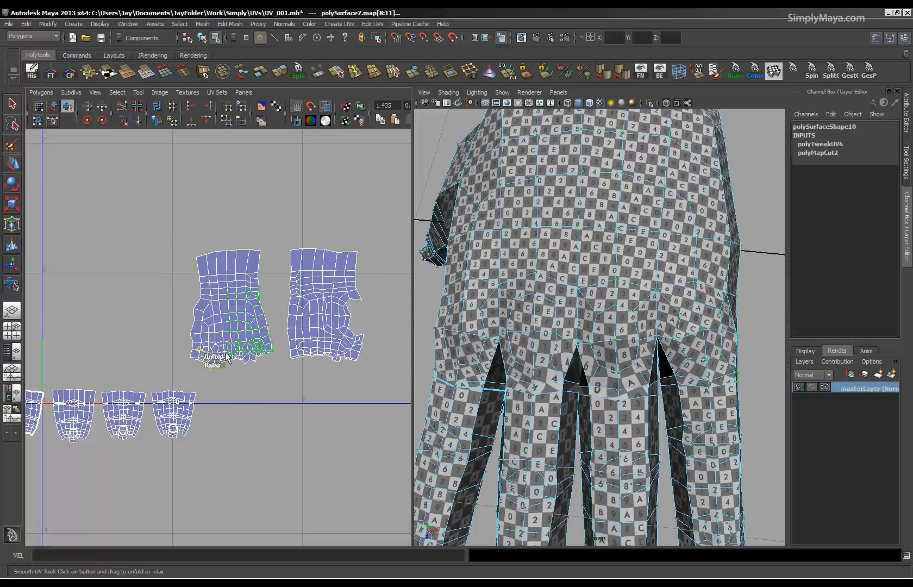
right_click_drag(157, 292, 167, 272)
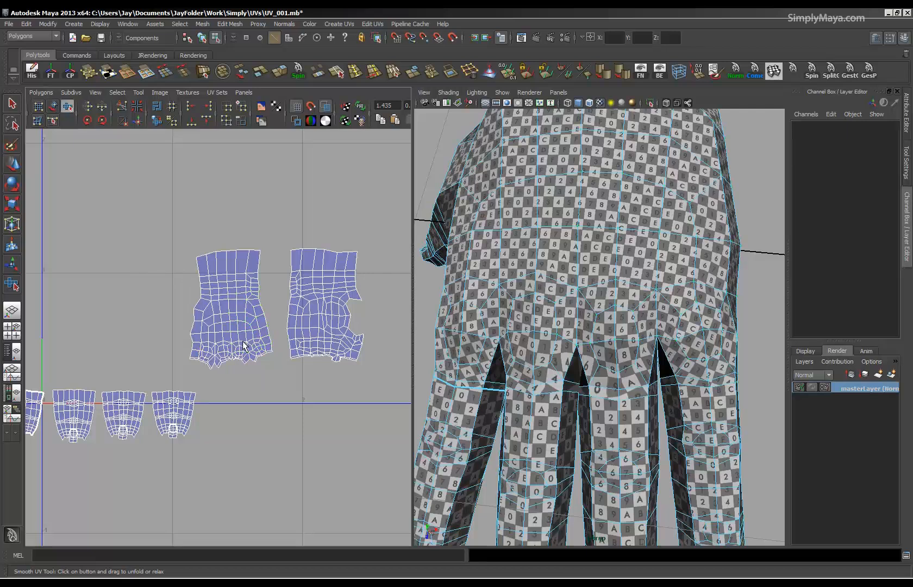
right_click_drag(330, 344, 328, 359)
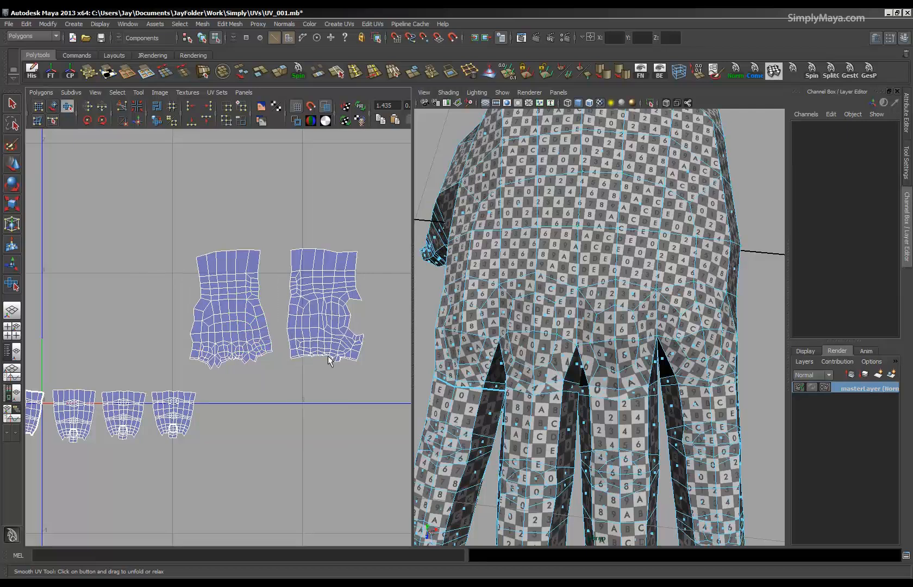
right_click_drag(190, 351, 382, 353, "alt")
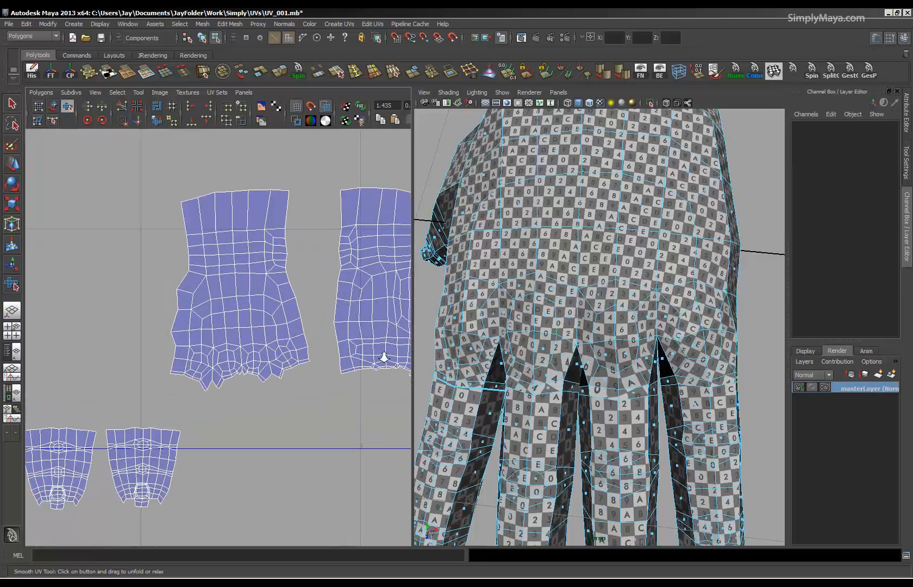
right_click_drag(281, 210, 311, 223)
left_click_drag(313, 223, 239, 292)
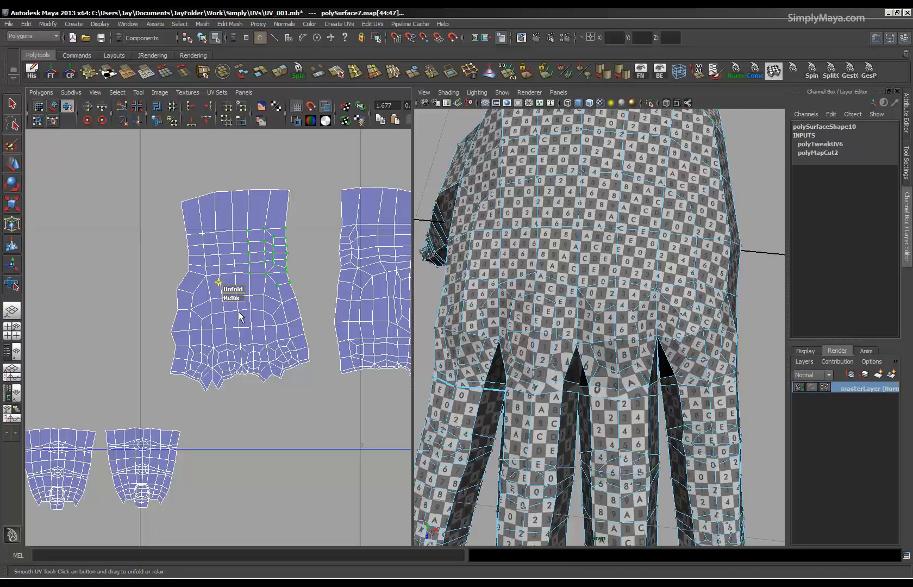
right_click_drag(258, 250, 293, 219)
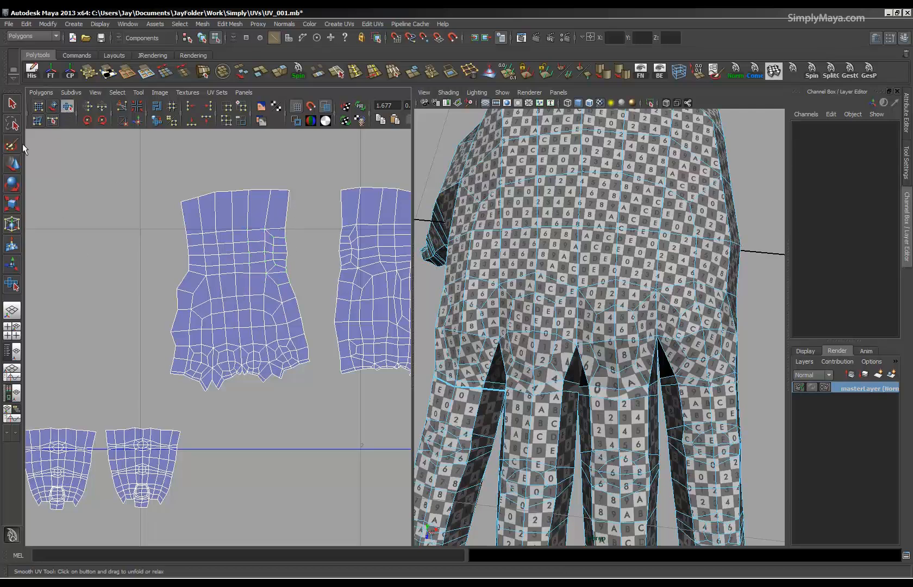
Select the border edges along the facing sides of the two hand shells and join them with Move and Sew UV Edges.
left_click(12, 103)
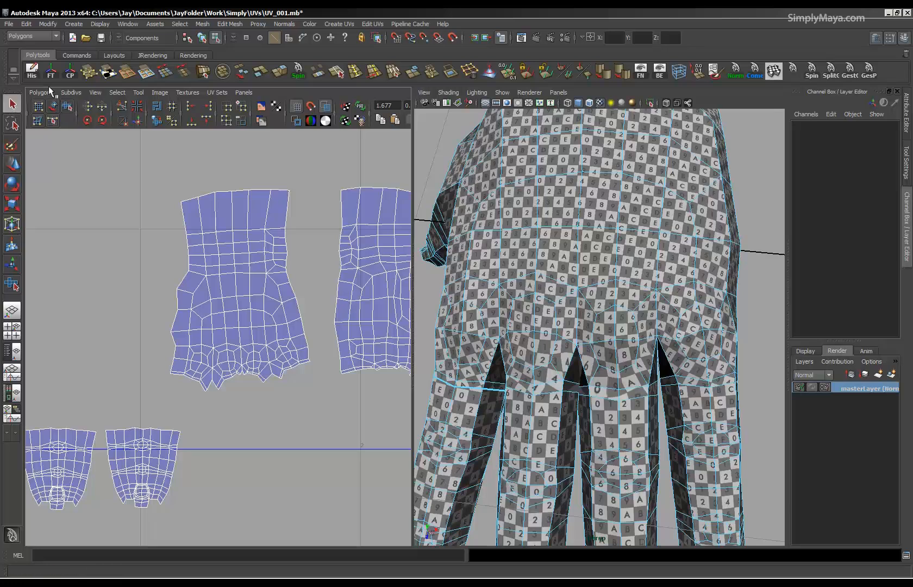
right_click_drag(315, 277, 311, 271, "alt")
middle_click_drag(312, 271, 230, 277, "alt")
right_click_drag(230, 278, 299, 280, "alt")
right_click_drag(203, 251, 195, 229)
left_click(191, 224)
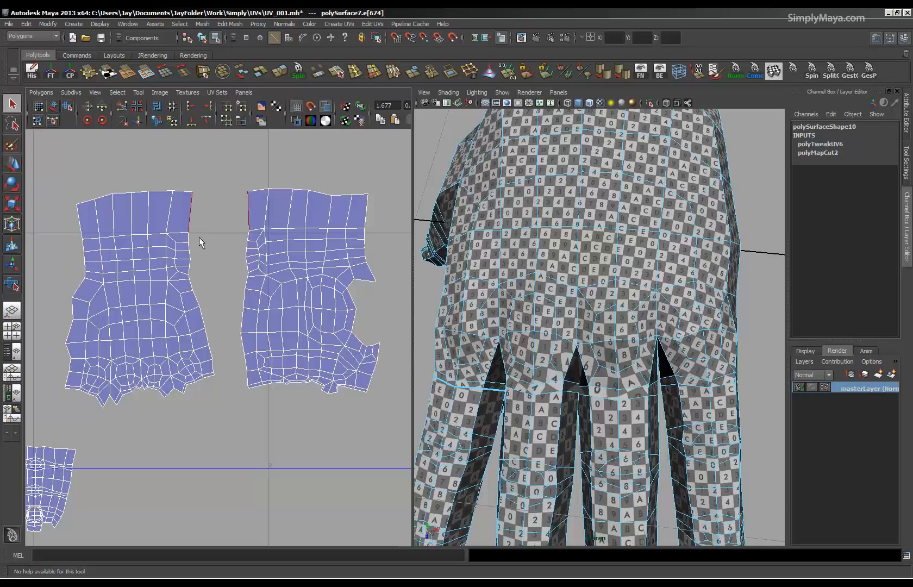
left_click_drag(200, 235, 201, 362, "shift")
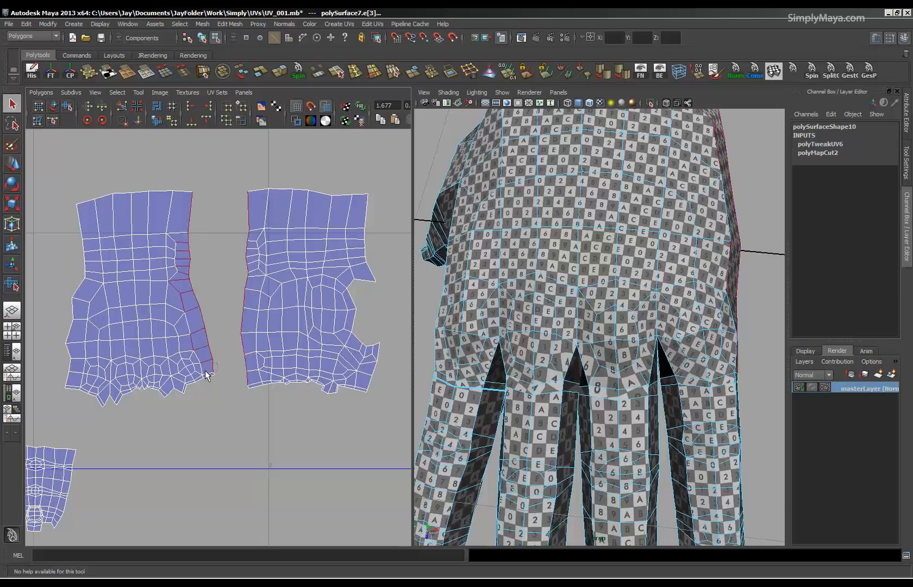
left_click(42, 92)
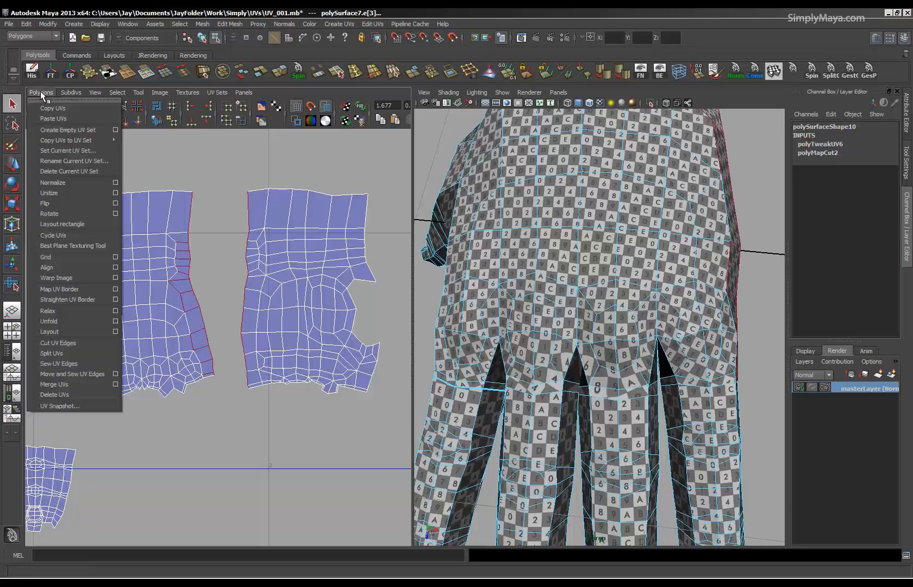
left_click(79, 374)
Select all UVs of the joined hand shell and rotate it slightly clockwise so its wrist edge is level.
right_click_drag(208, 339, 248, 333)
left_click_drag(359, 151, 238, 408)
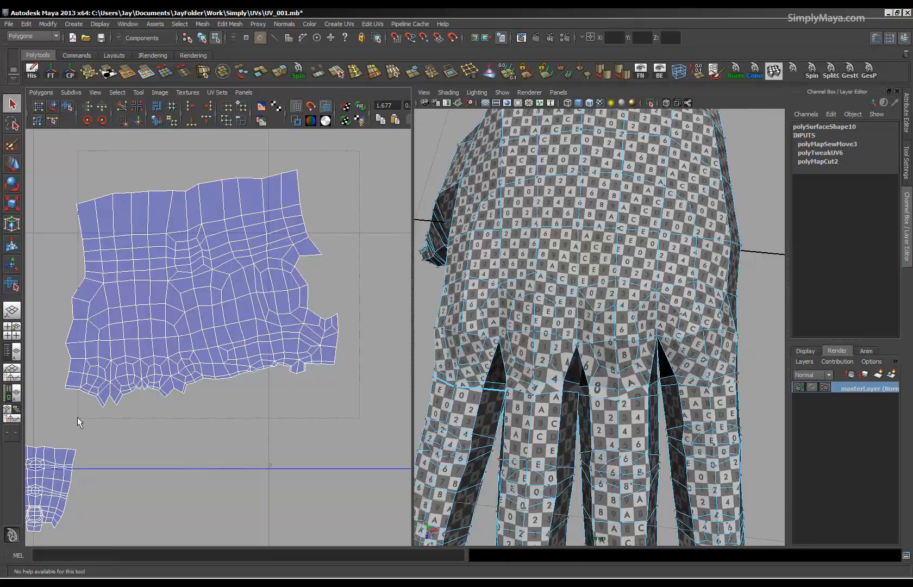
left_click_drag(77, 416, 50, 412)
key("e")
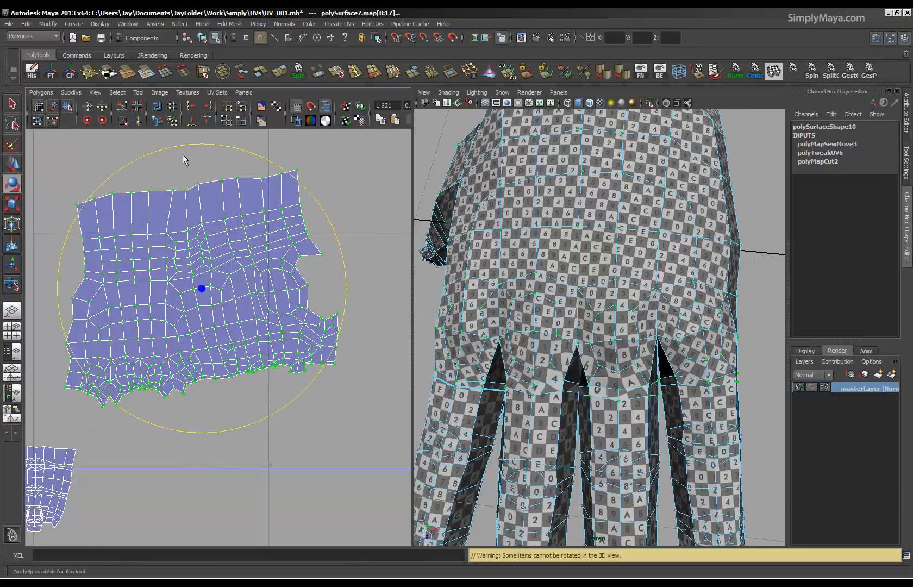
left_click_drag(218, 148, 244, 149)
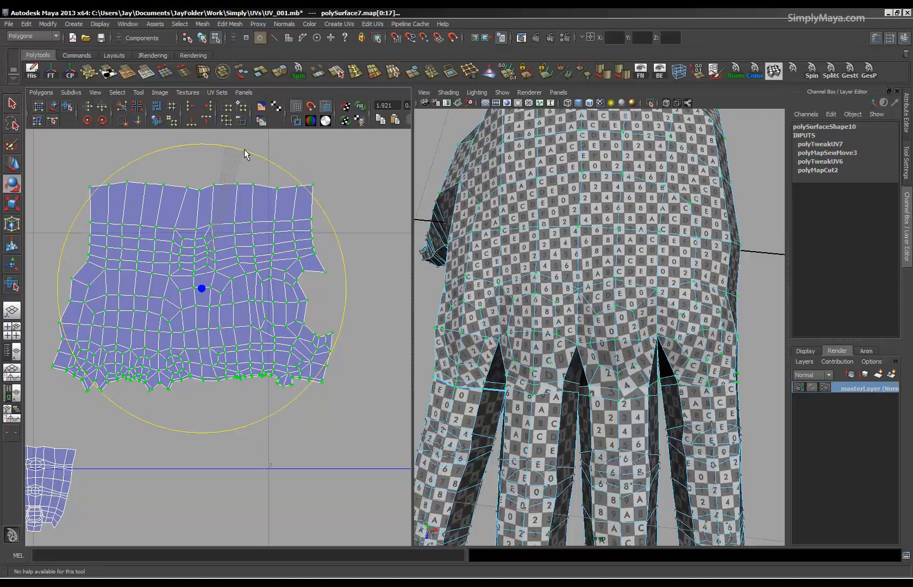
Apply Unfold to all UVs of the joined hand shell.
right_click_drag(249, 255, 151, 260, "alt")
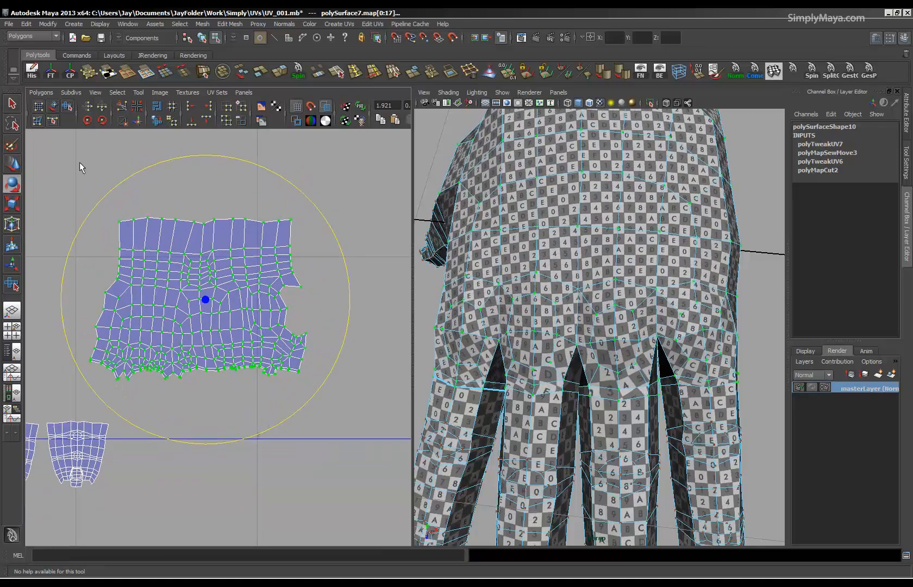
left_click(38, 92)
left_click(44, 320)
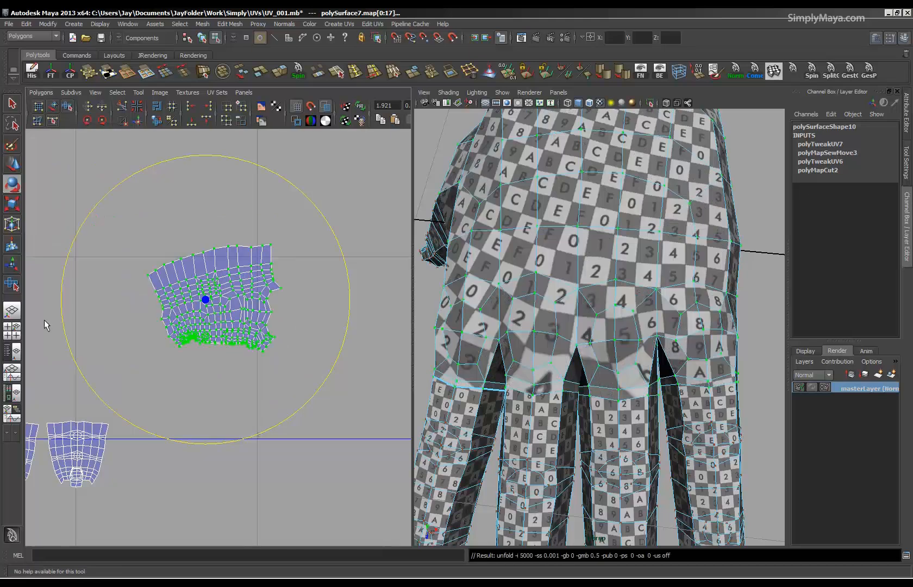
Undo the last unfold, and gently unfold the hand shell's lower finger-side UVs and its upper UVs with the Smooth UV Tool.
key("ctrl+z")
left_click_drag(64, 408, 303, 362)
left_click_drag(330, 308, 331, 309)
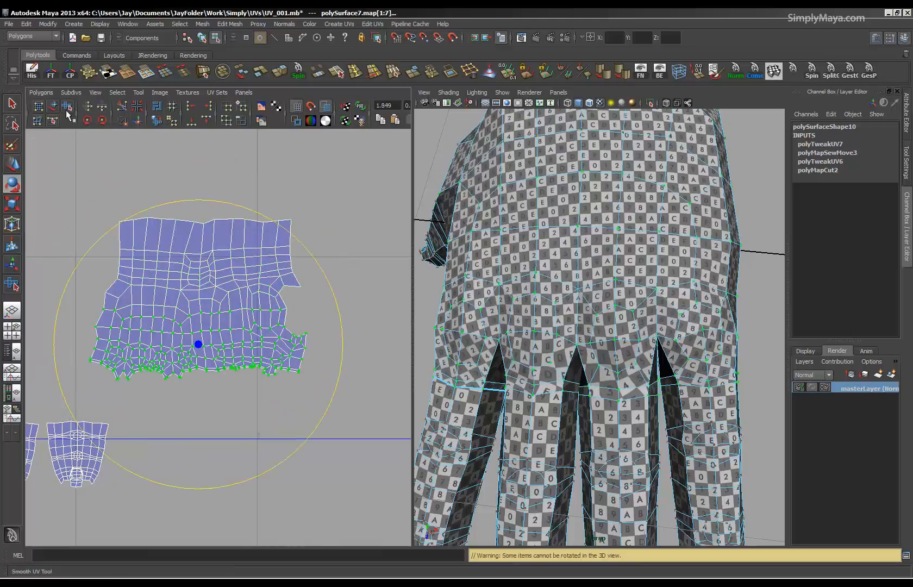
left_click(67, 105)
left_click_drag(74, 387, 284, 377)
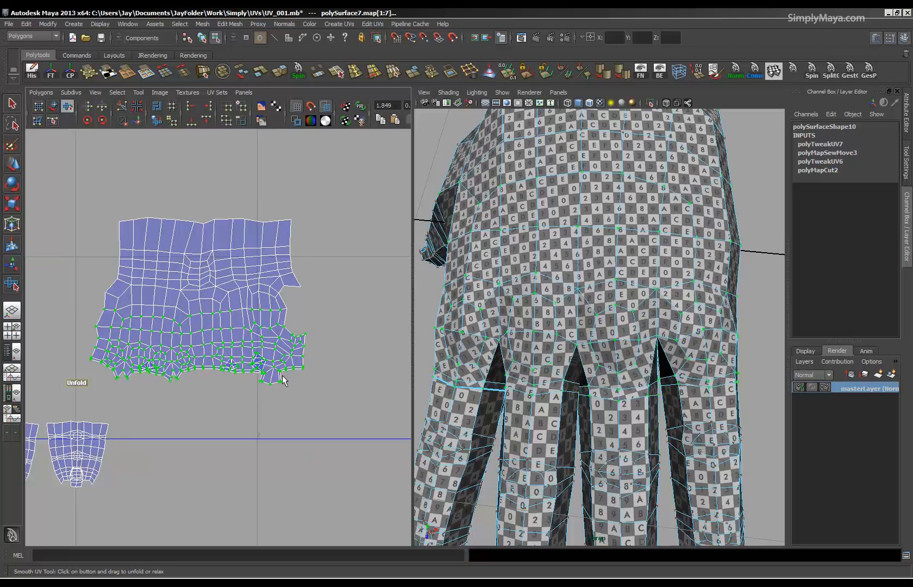
left_click_drag(337, 314, 339, 317)
left_click_drag(91, 322, 303, 328)
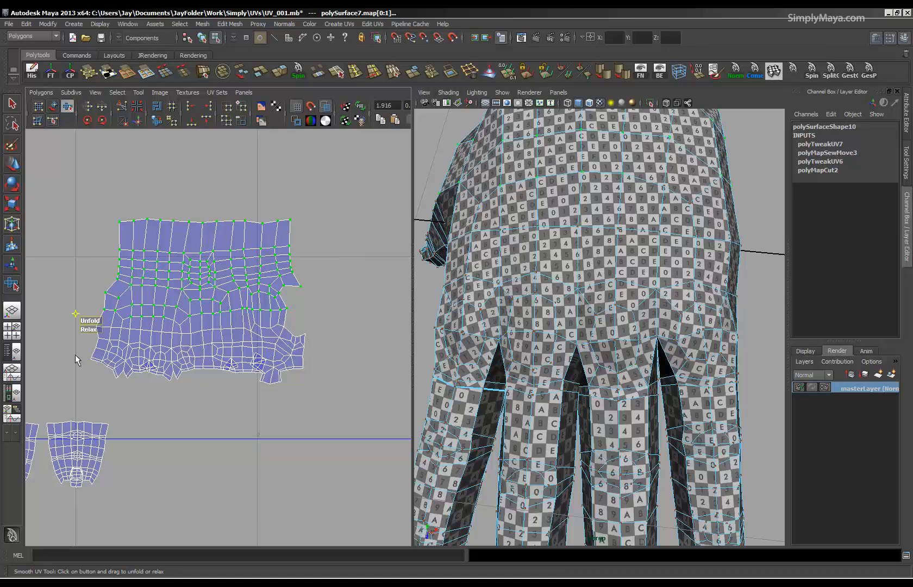
Try applying Unfold twice to the UV rows along the finger edge of the hand shell.
left_click_drag(76, 333, 318, 399)
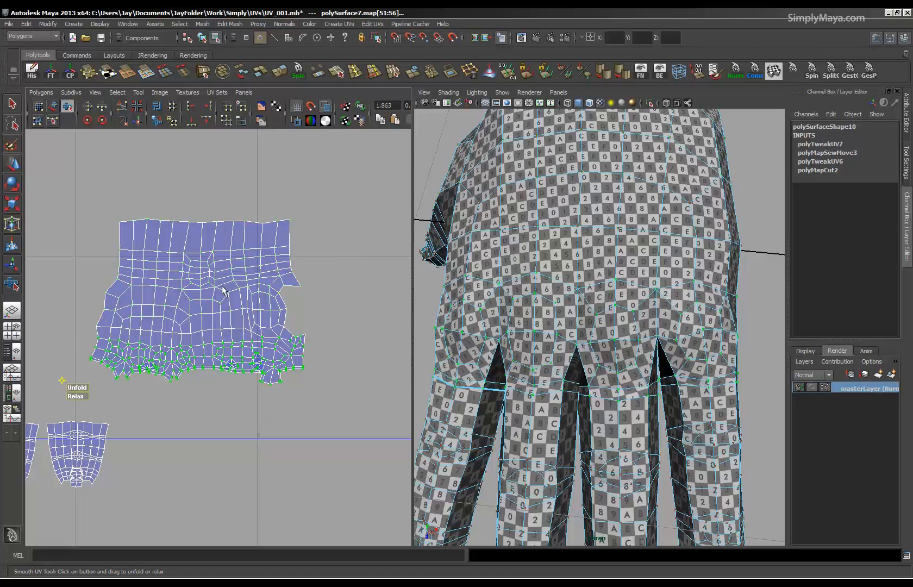
left_click(32, 94)
left_click(43, 323)
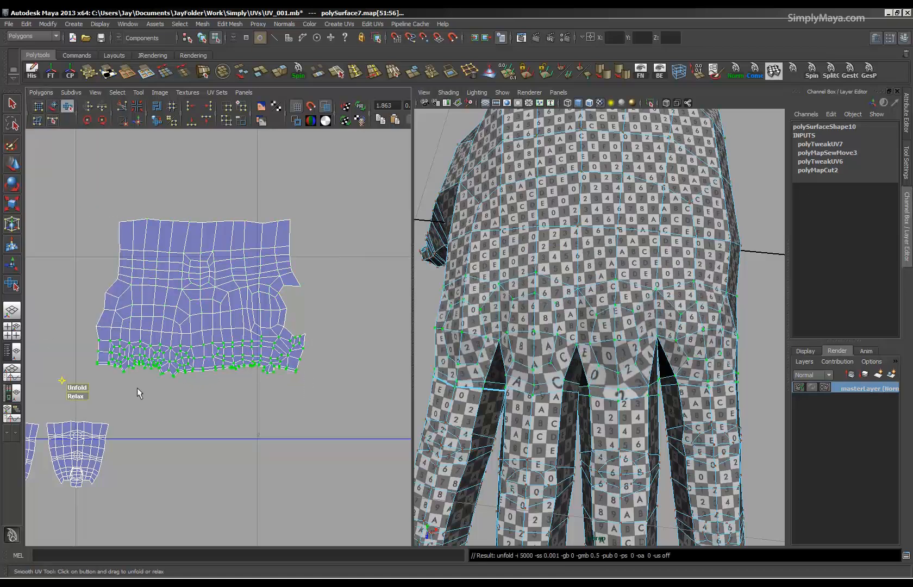
right_click_drag(137, 387, 230, 453, "alt")
middle_click_drag(231, 454, 288, 433, "alt")
right_click_drag(288, 433, 128, 445, "alt")
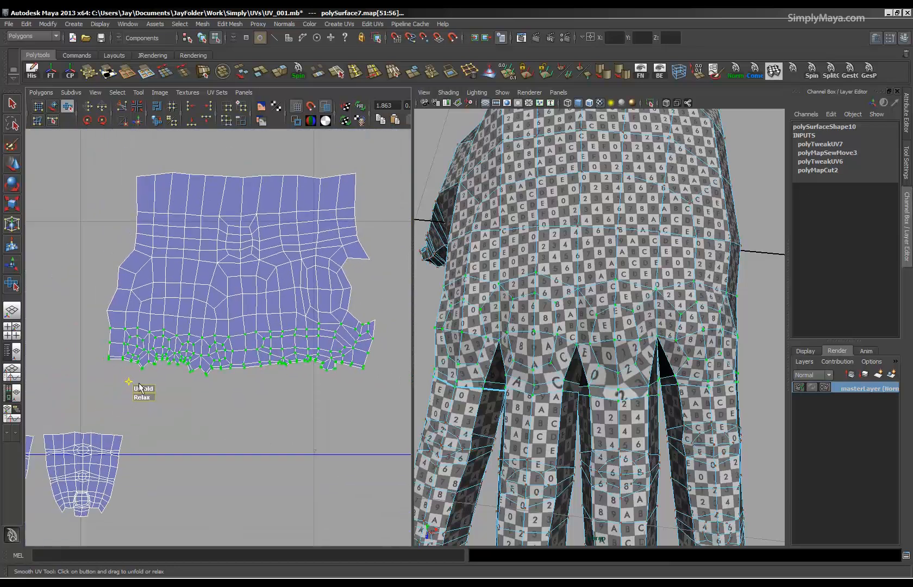
right_click_drag(256, 383, 165, 515, "alt")
left_click_drag(550, 476, 514, 465, "alt")
right_click_drag(284, 427, 452, 441, "alt")
middle_click_drag(317, 434, 302, 392, "alt")
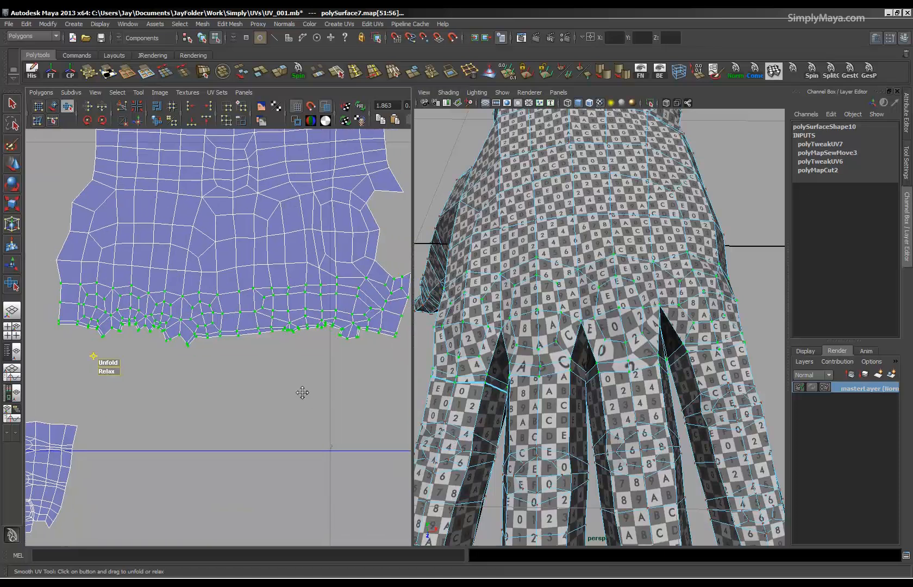
right_click_drag(303, 392, 331, 405, "alt")
left_click(42, 92)
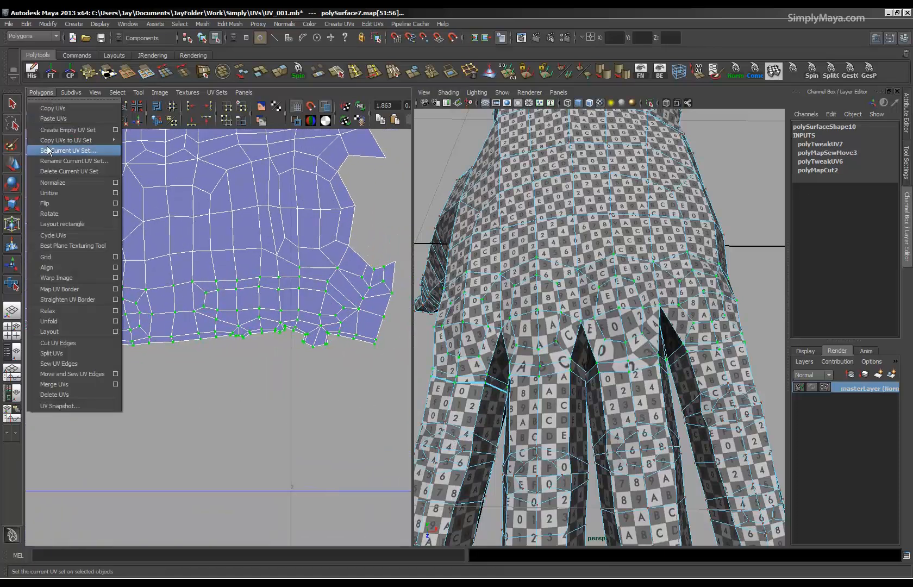
left_click(51, 322)
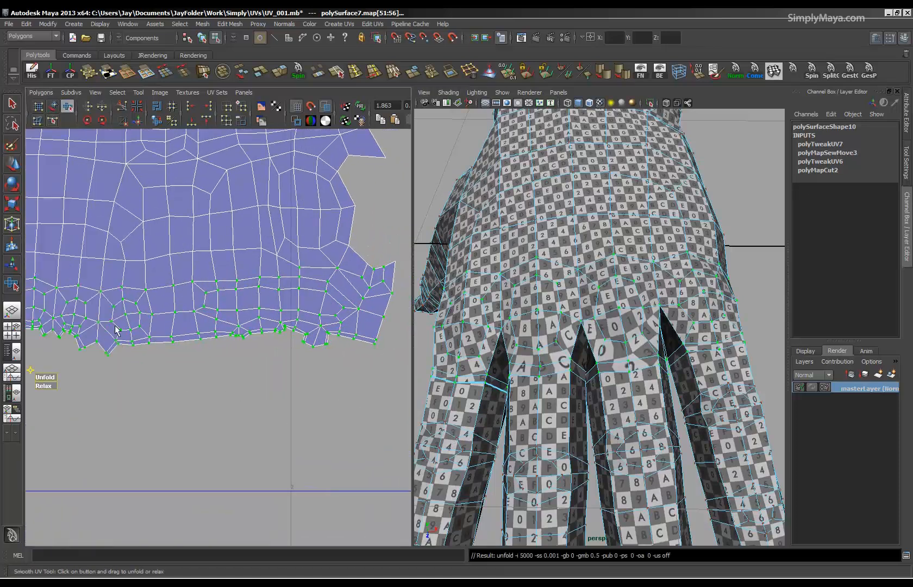
Smooth the selected finger-edge UV rows slightly with the Smooth UV Tool's Unfold.
right_click_drag(115, 329, 82, 357, "alt")
left_click_drag(106, 369, 426, 387)
mouse_move(473, 465)
left_mouse_down("alt")
mouse_move(471, 405)
mouse_move(465, 472)
left_mouse_up("alt")
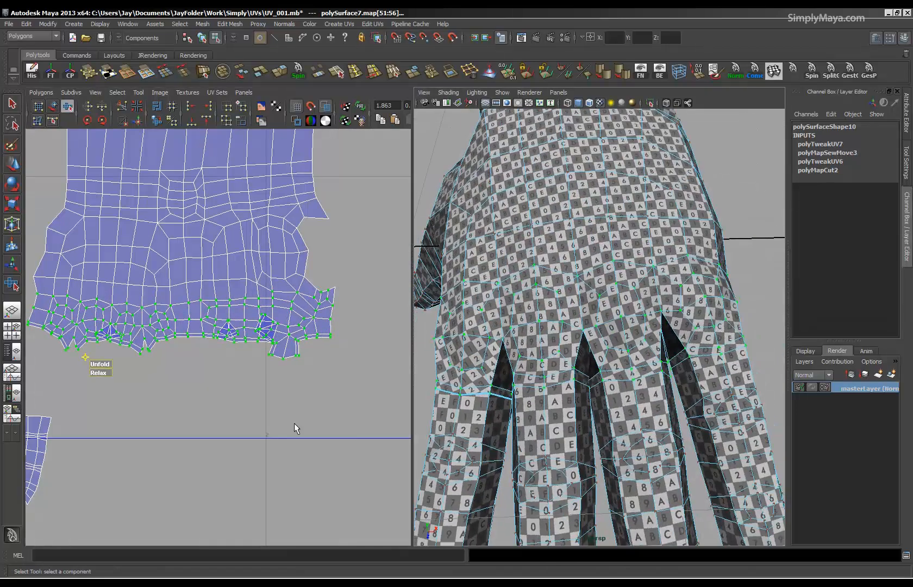
left_click(36, 92)
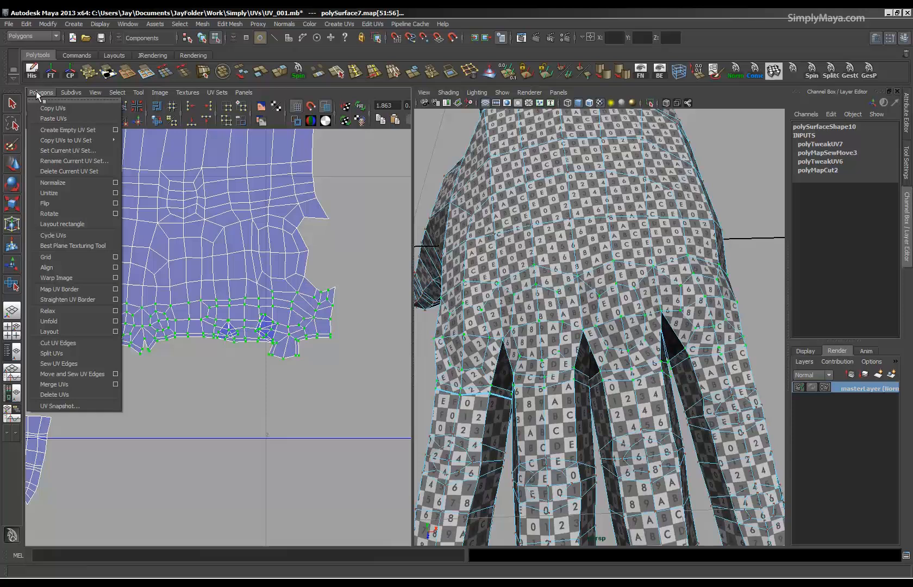
left_click(66, 328)
left_click_drag(97, 364, 122, 362)
middle_click_drag(195, 372, 163, 340, "alt")
right_click_drag(163, 339, 353, 347, "alt")
middle_click_drag(353, 348, 355, 426, "alt")
right_click_drag(356, 425, 585, 441, "alt")
Untangle the small folded triangle on the hand shell's finger edge by moving its tip and inner UVs apart.
middle_click_drag(81, 305, 210, 341, "alt")
left_click(215, 385)
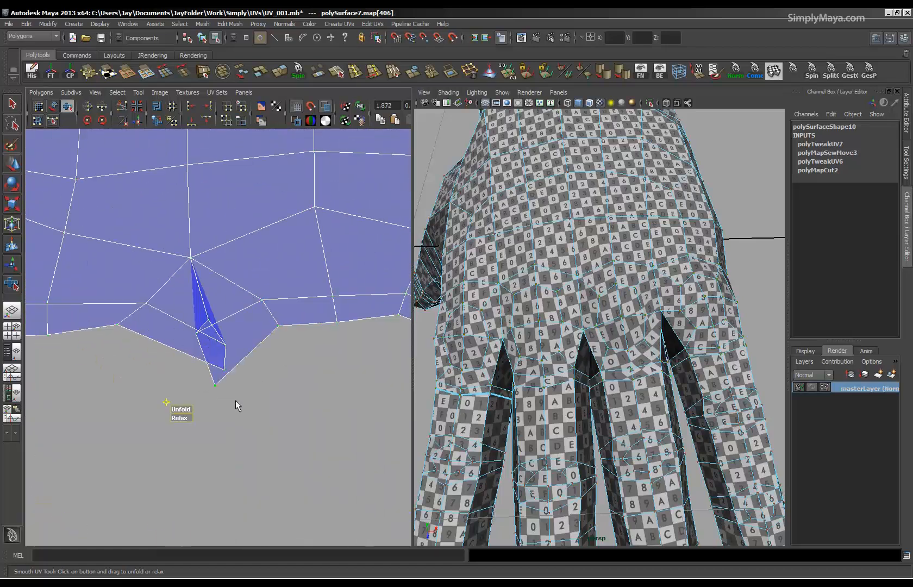
key("w")
left_click_drag(215, 384, 239, 380)
left_click(196, 331)
mouse_move(196, 331)
left_mouse_down()
mouse_move(233, 317)
mouse_move(192, 327)
left_mouse_up()
left_click(210, 319)
left_click(225, 345)
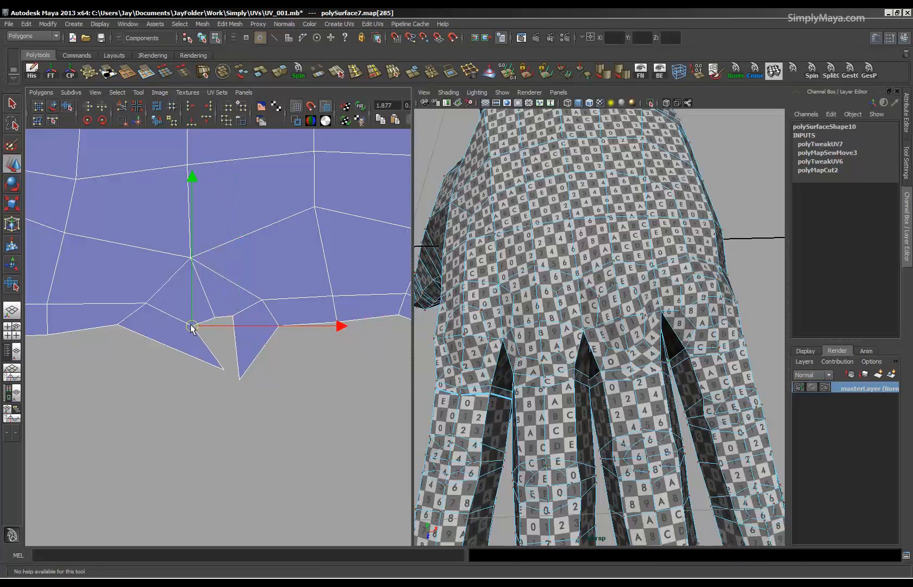
Reshape the opened notch by moving its remaining corner UVs and pulling the pointed tips toward the shell.
left_click(223, 370)
left_click_drag(224, 369, 205, 309)
left_click(192, 327)
left_click(218, 318)
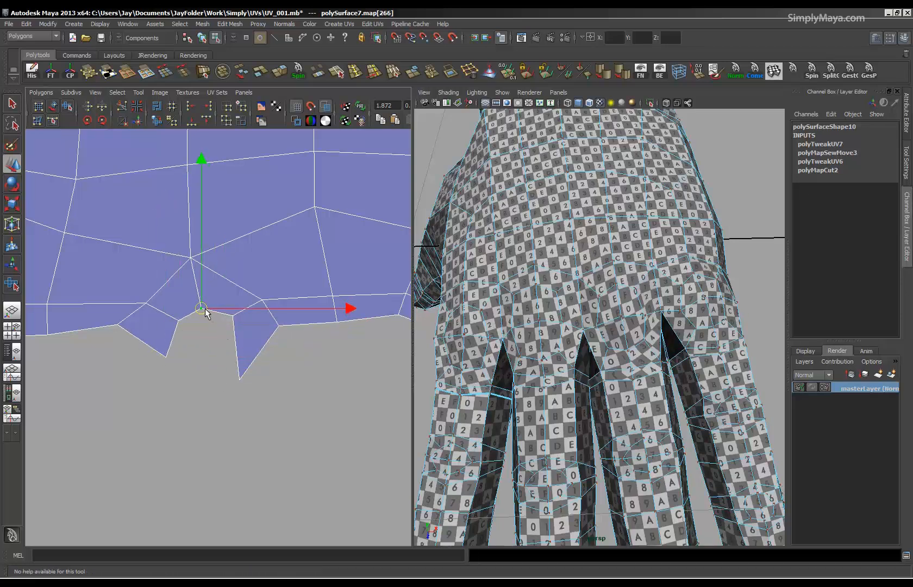
left_click_drag(242, 385, 253, 346)
left_click(241, 379)
Select the UVs around the second tangled notch and its fan-shaped flap and gently unfold them with the Smooth UV Tool.
right_click_drag(236, 492, 144, 356, "alt")
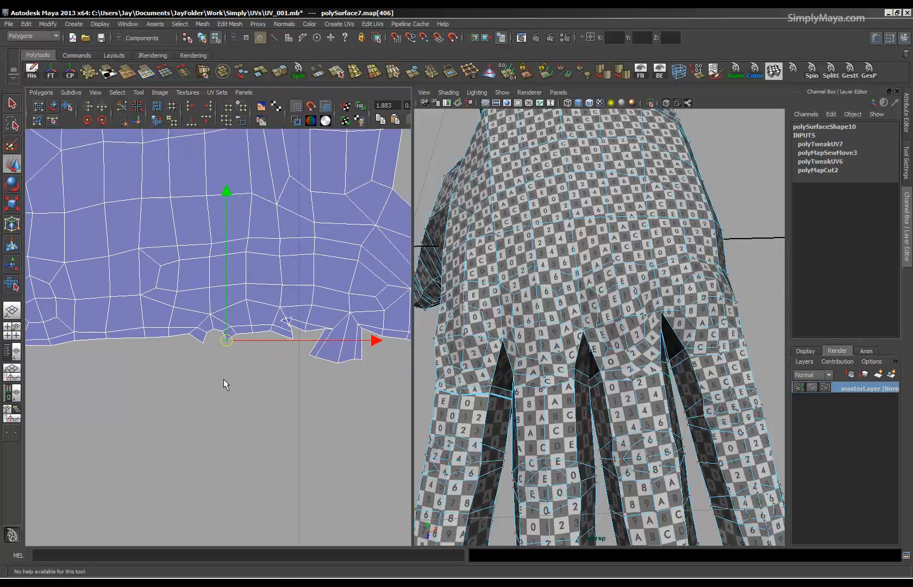
middle_click_drag(224, 379, 162, 369, "alt")
right_click_drag(158, 370, 427, 387, "alt")
left_click_drag(228, 263, 371, 403)
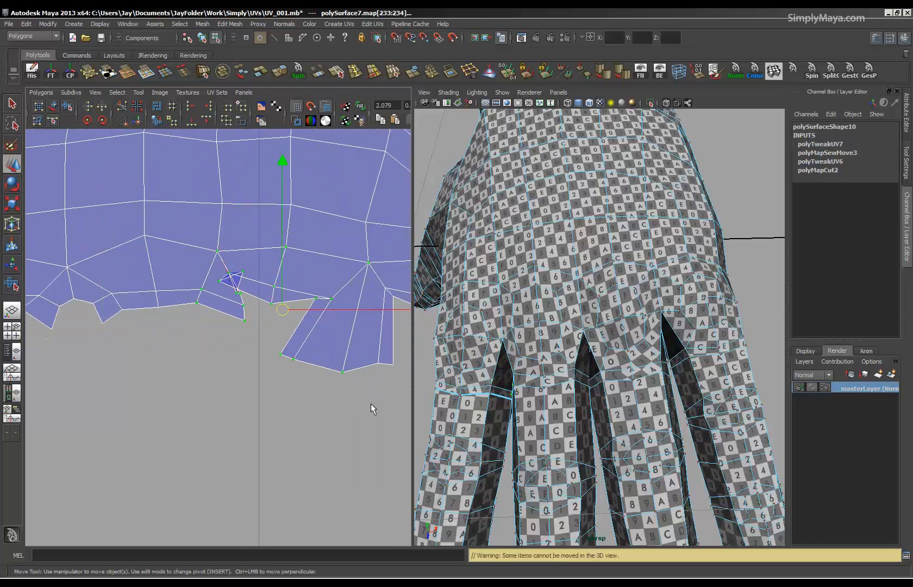
left_click(54, 105)
left_click(66, 106)
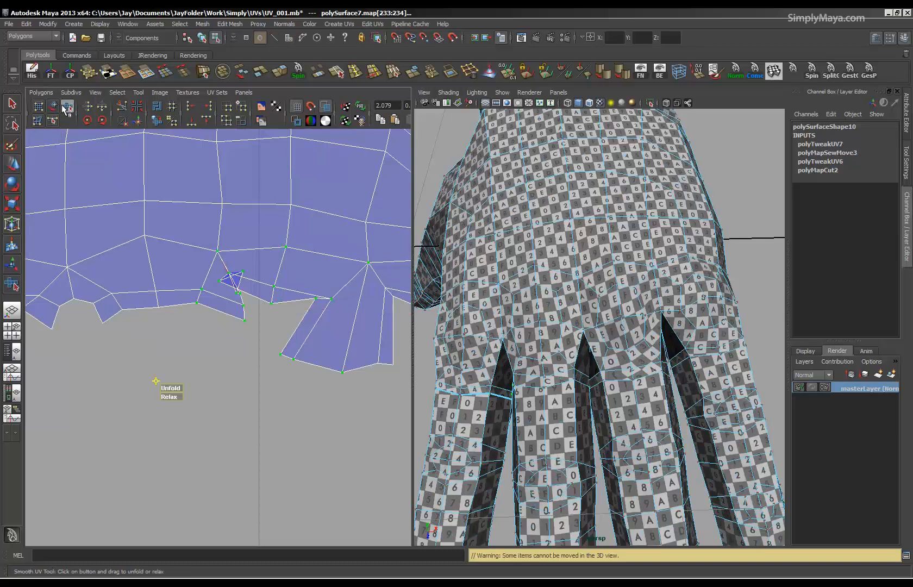
left_click_drag(175, 388, 183, 386)
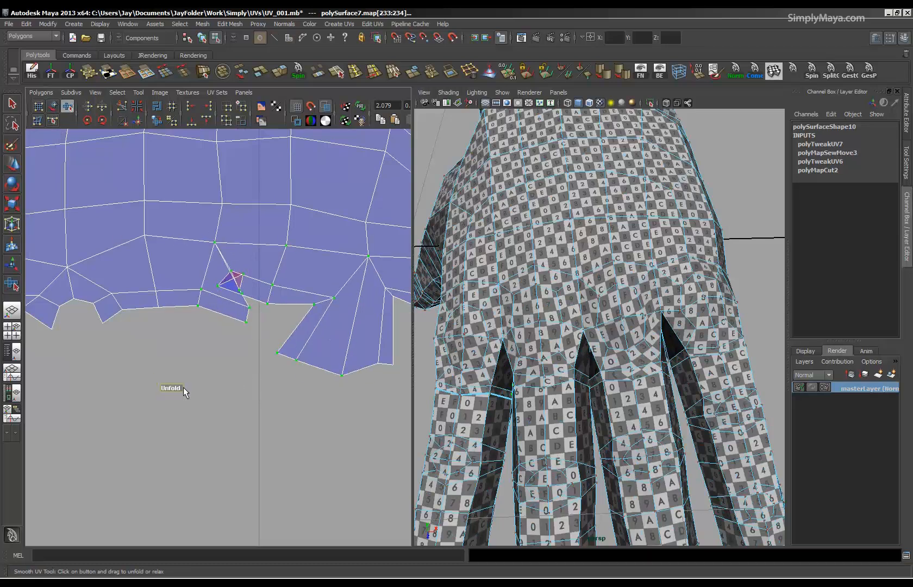
Untangle the second fold by moving its overlapping UVs apart so its faces open into a clean notch.
left_click(219, 287)
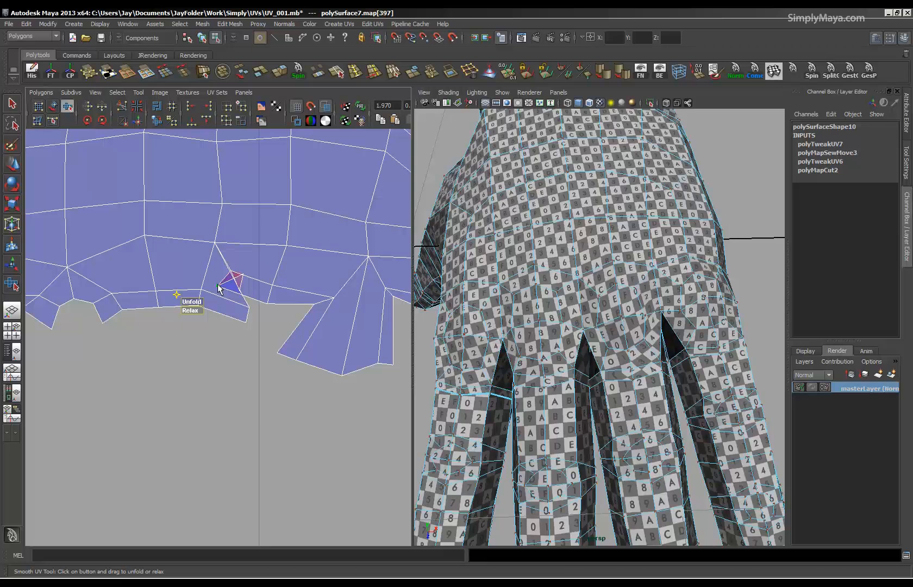
key("w")
left_click_drag(218, 286, 247, 259)
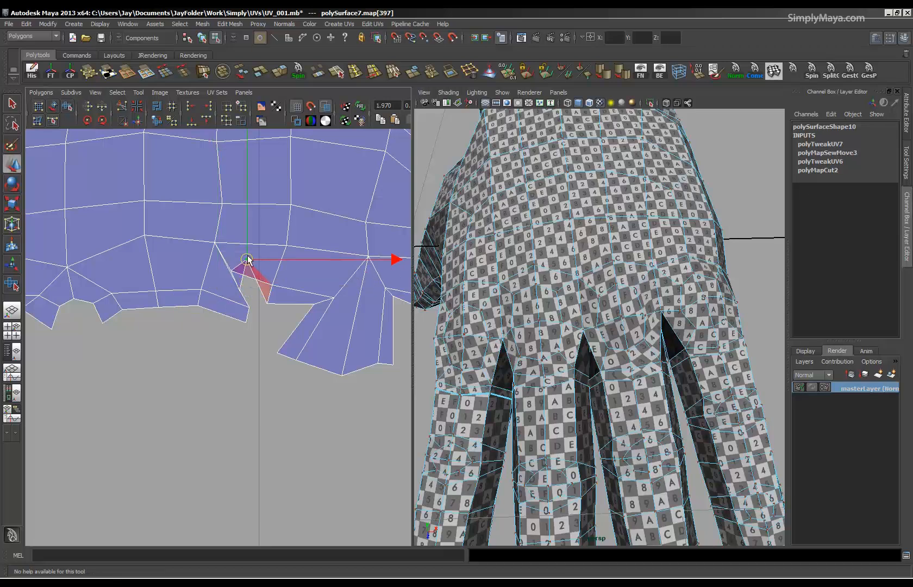
left_click_drag(252, 301, 228, 299)
mouse_move(251, 252)
left_mouse_down()
mouse_move(239, 265)
mouse_move(258, 288)
mouse_move(240, 274)
mouse_move(248, 294)
mouse_move(234, 273)
mouse_move(254, 265)
left_mouse_up()
left_click(237, 289)
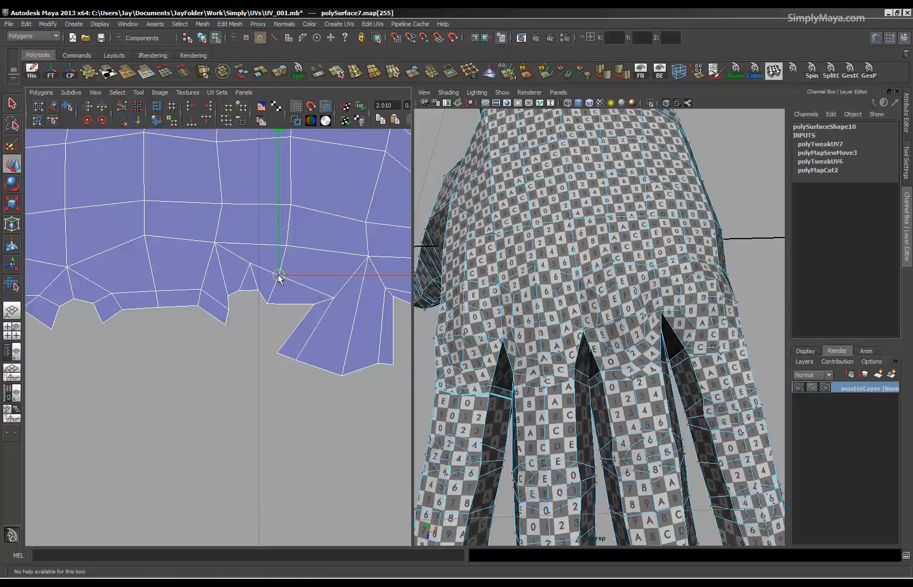
Reposition the UVs between the second notch and the fan-shaped flap to even out the narrow border faces.
left_click(333, 298)
left_click_drag(336, 300, 320, 310)
left_click_drag(316, 304, 273, 288)
right_click_drag(279, 322, 179, 343, "alt")
middle_click_drag(255, 364, 188, 384, "alt")
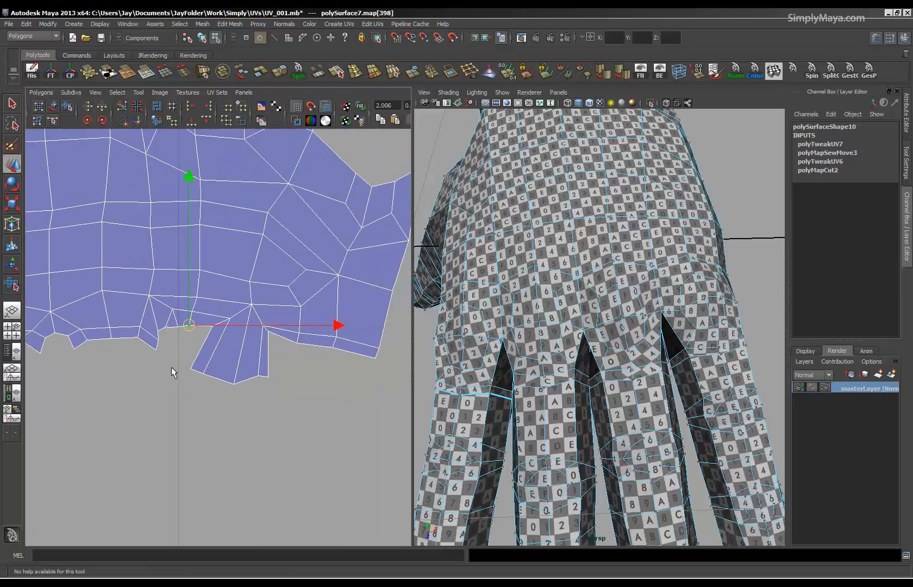
Shorten the fan-shaped flap by moving its lower border UVs up toward the shell.
left_click_drag(209, 387, 218, 352)
left_click_drag(240, 399, 237, 350)
left_click_drag(256, 391, 261, 357)
right_click_drag(564, 393, 495, 389, "alt")
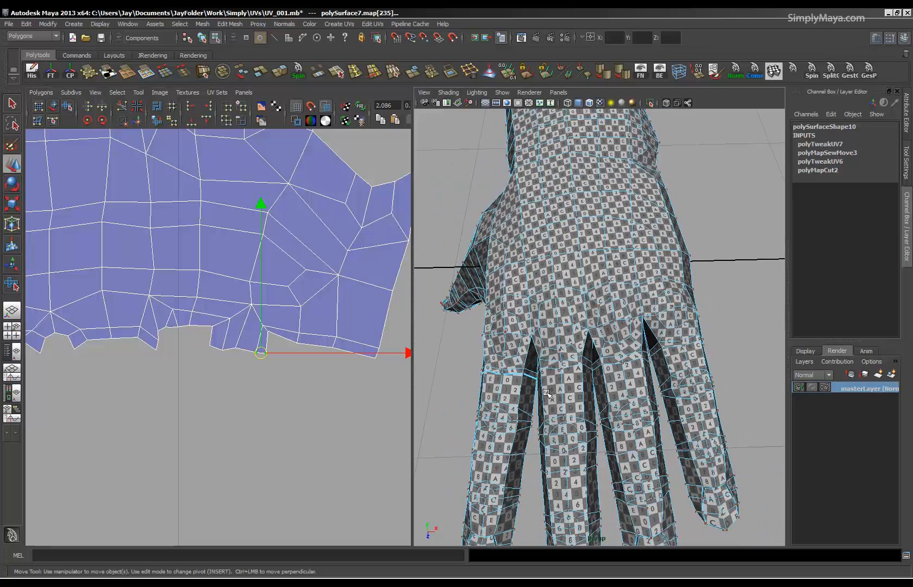
left_click_drag(495, 389, 513, 361, "alt")
Select the UVs along the repaired stretch of the finger edge and apply Unfold to them.
right_click_drag(271, 342, 233, 336, "alt")
middle_click_drag(233, 335, 220, 363, "alt")
right_click_drag(220, 363, 317, 312, "alt")
left_click_drag(181, 386, 61, 388)
left_click(67, 107)
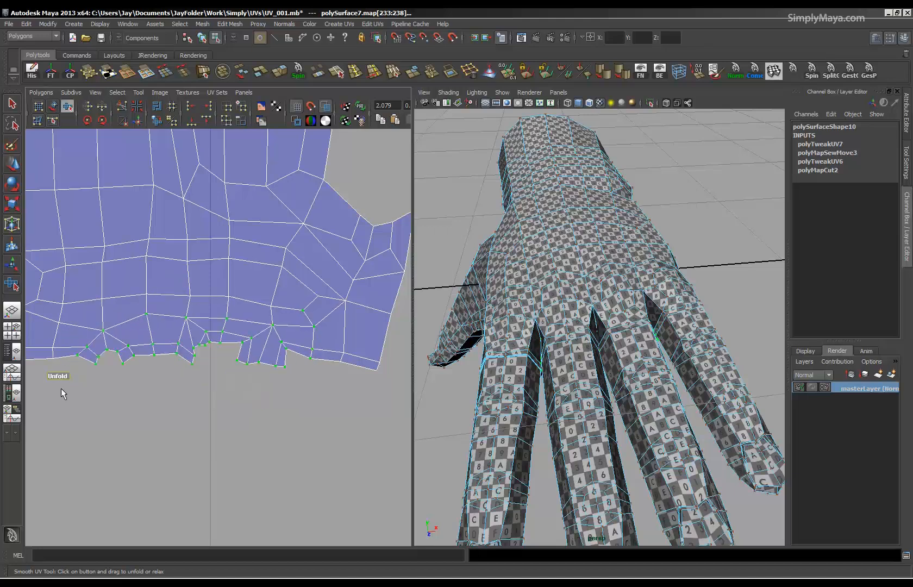
left_click(41, 92)
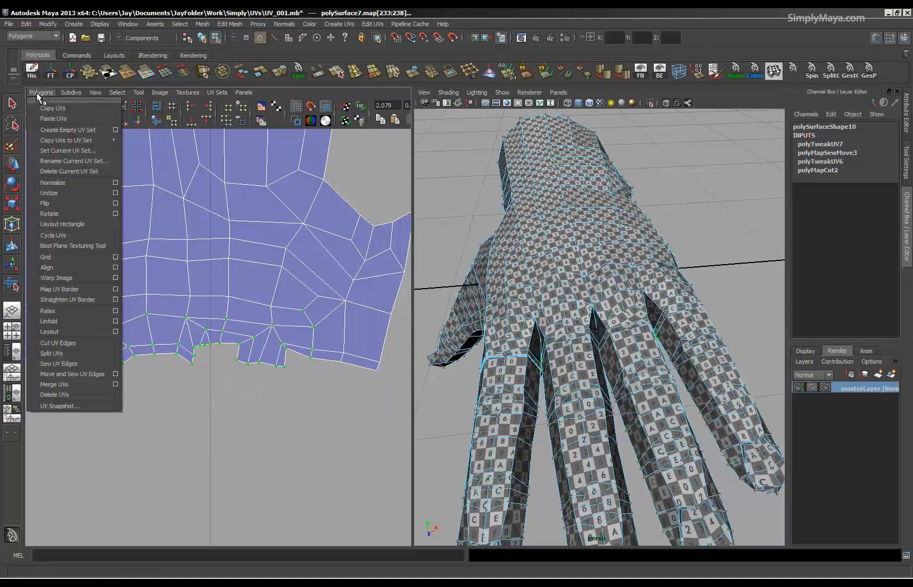
left_click(61, 321)
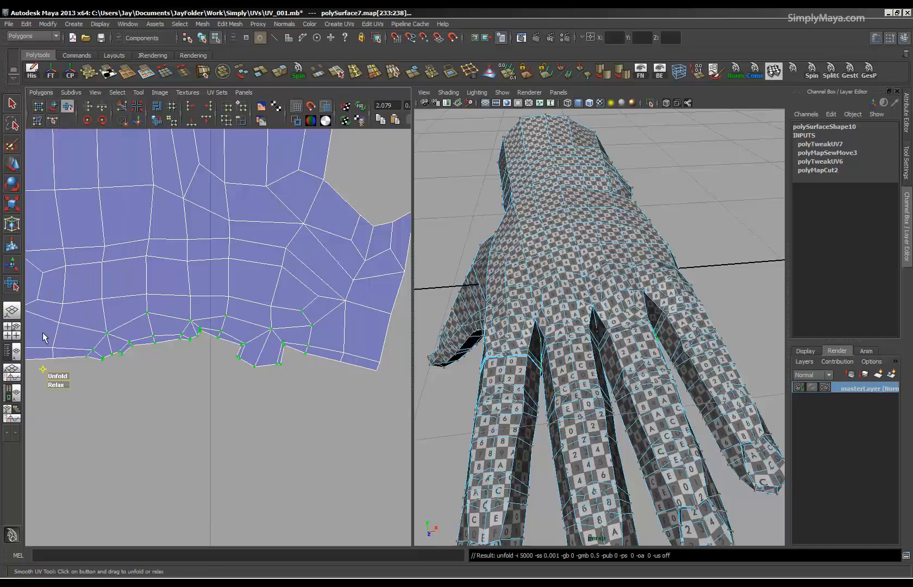
Select the UVs along the spiky other half of the finger edge and smooth them with the Smooth UV Tool's Unfold.
left_click_drag(680, 395, 651, 416, "alt")
right_click_drag(289, 342, 118, 342, "alt")
middle_click_drag(118, 356, 215, 351, "alt")
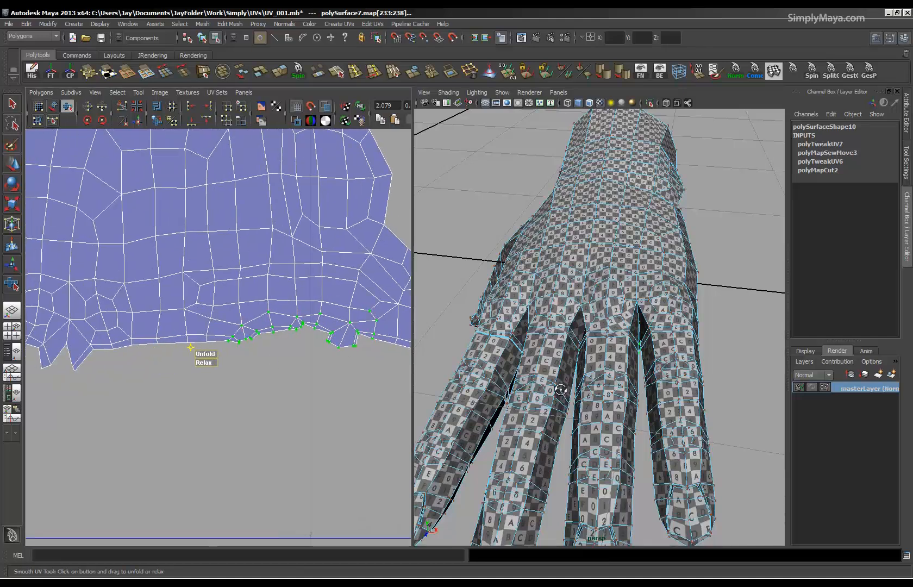
left_click_drag(560, 389, 586, 387, "alt")
middle_click_drag(144, 355, 301, 355, "alt")
mouse_move(499, 365)
left_mouse_down("alt")
mouse_move(506, 217)
mouse_move(490, 363)
left_mouse_up("alt")
right_click_drag(196, 370, 347, 383, "alt")
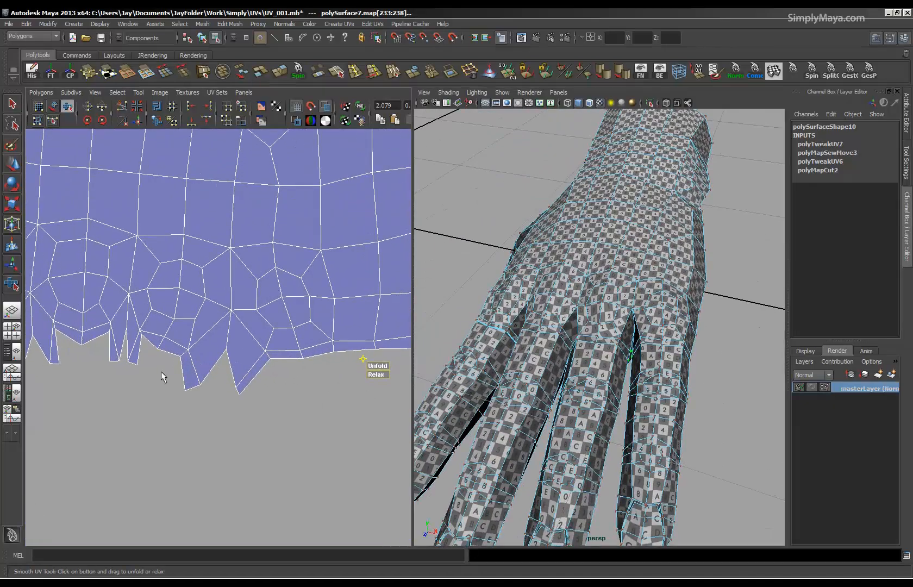
middle_click_drag(161, 371, 299, 377, "alt")
left_click_drag(404, 319, 413, 298)
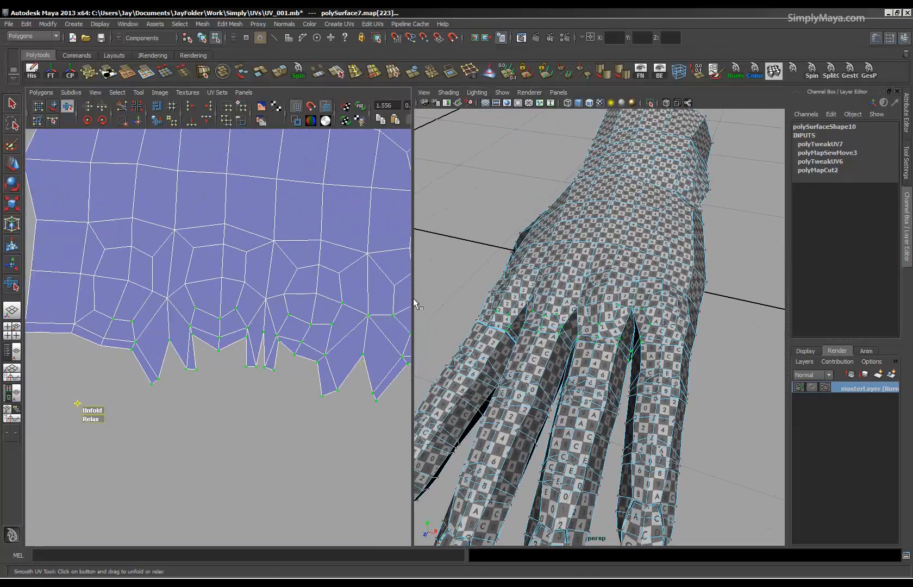
left_click_drag(100, 409, 175, 359)
Move individual UVs of the narrow spikes along that edge to shorten their tips and separate crowded points.
key("w")
left_click(186, 376)
left_click(261, 386)
left_click_drag(260, 387, 252, 367)
left_click(253, 381)
left_click(266, 391)
left_click(264, 334)
left_click(284, 372)
left_click(275, 368)
left_click_drag(261, 367, 261, 368)
right_click_drag(223, 363, 19, 353, "alt")
middle_click_drag(207, 396, 167, 447, "alt")
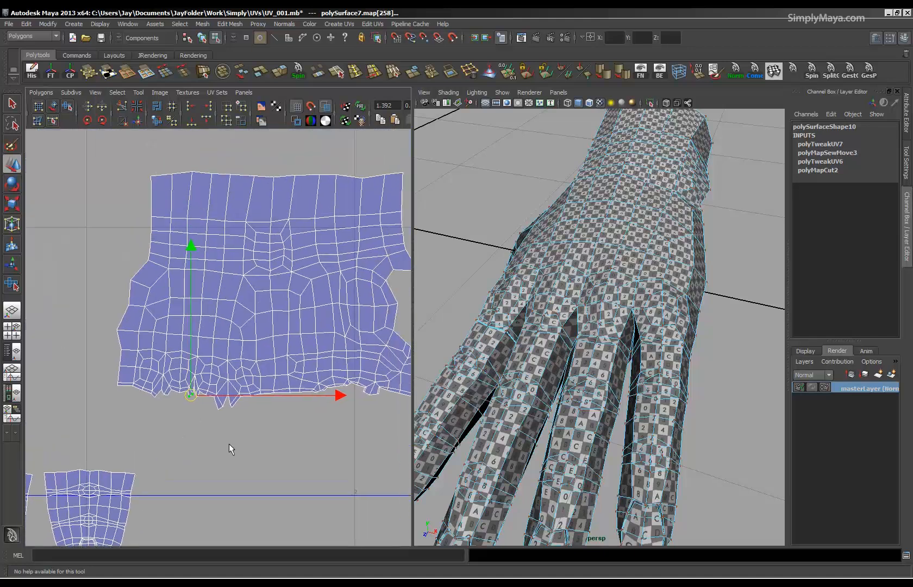
Pull in the tip UVs of the two longest remaining spikes and adjust a neighbouring UV on the finger edge.
right_click_drag(229, 443, 175, 441, "alt")
middle_click_drag(226, 438, 185, 420, "alt")
right_click_drag(185, 419, 321, 428, "alt")
middle_click_drag(166, 434, 198, 436, "alt")
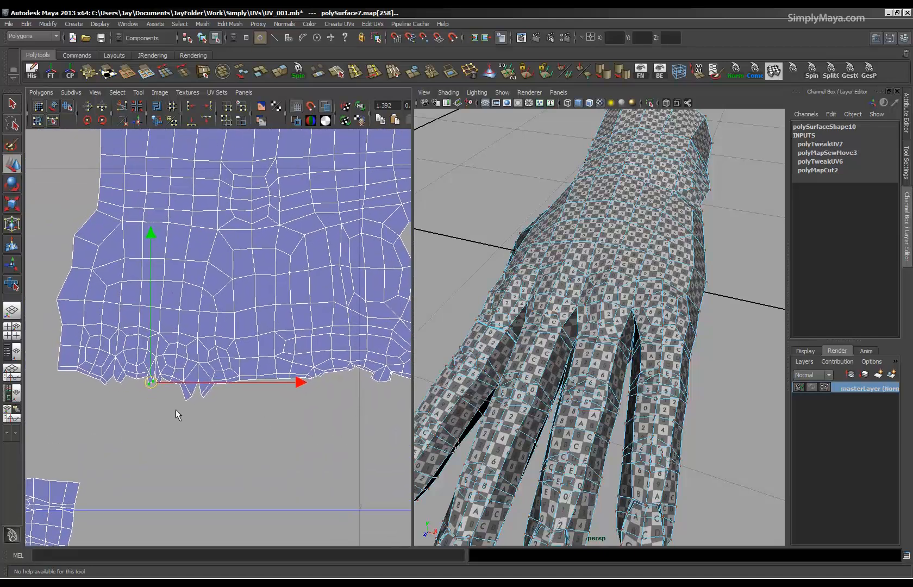
left_click_drag(195, 392, 189, 396)
left_click(202, 397)
right_click_drag(206, 389, 180, 375, "alt")
middle_click_drag(179, 375, 283, 360, "alt")
right_click_drag(281, 375, 292, 365)
left_click_drag(293, 356, 87, 424)
Select all UVs of the four finger shells and scale them up slightly to match the hand's checker size.
left_click_drag(177, 392, 323, 374)
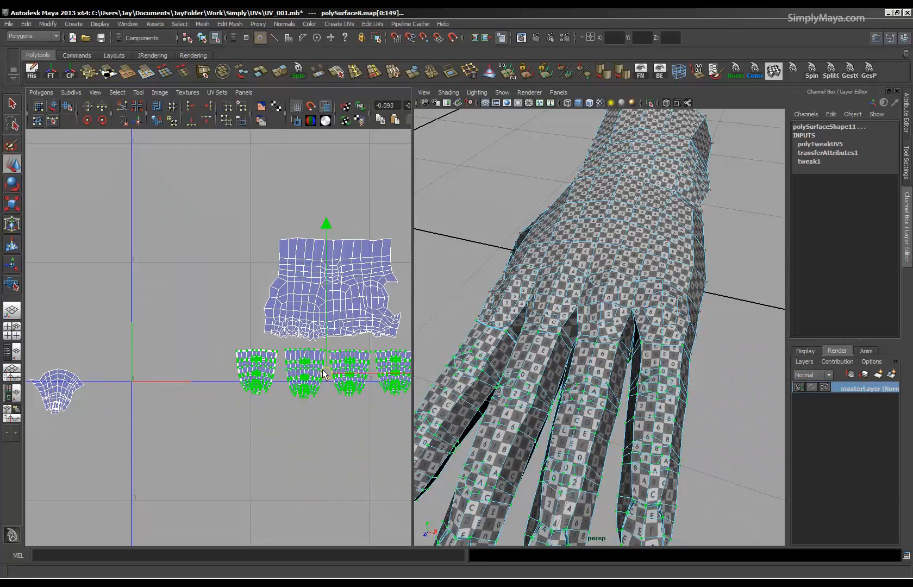
middle_click_drag(308, 409, 218, 407, "alt")
right_click_drag(219, 407, 234, 411, "alt")
left_click_drag(516, 416, 565, 425, "alt")
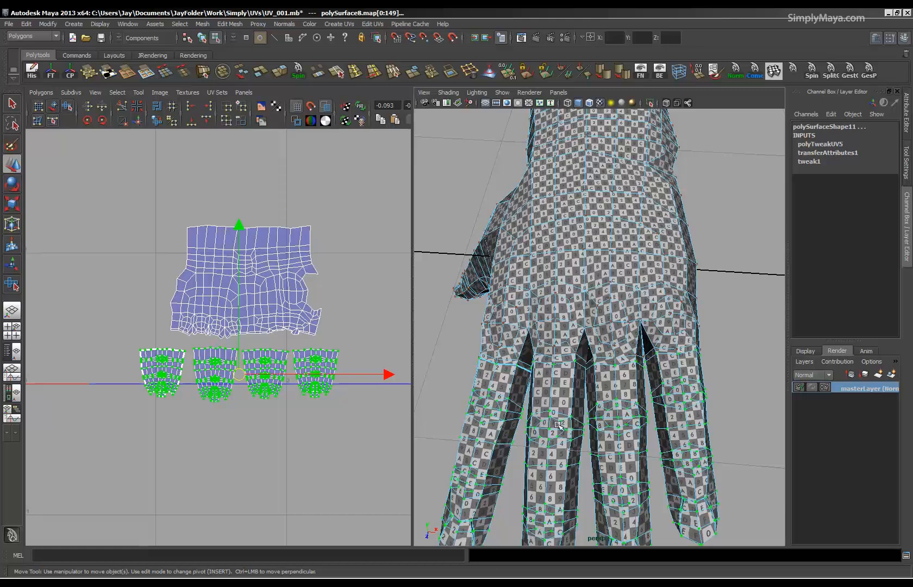
key("r")
mouse_move(248, 375)
left_mouse_down()
mouse_move(263, 374)
mouse_move(244, 370)
left_mouse_up()
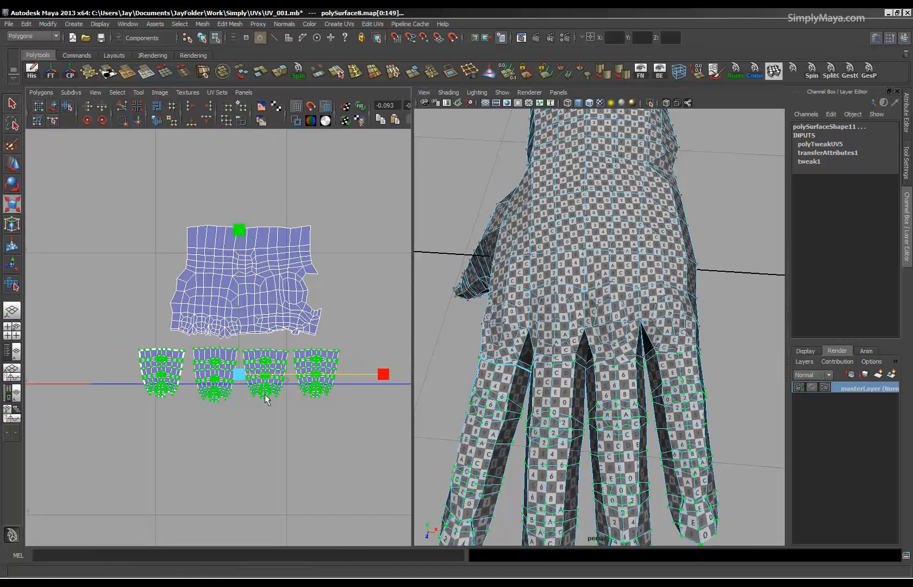
Rotate the thumb's UV shell about a quarter turn and place it beside the hand shell.
right_click_drag(274, 391, 78, 376, "alt")
left_click_drag(37, 395, 37, 395)
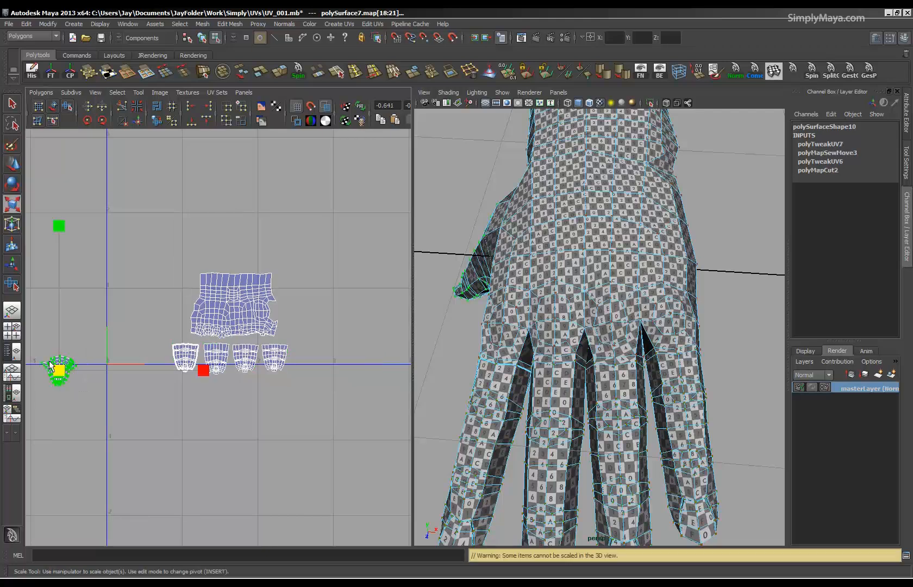
key("e")
left_click_drag(99, 246, 33, 317)
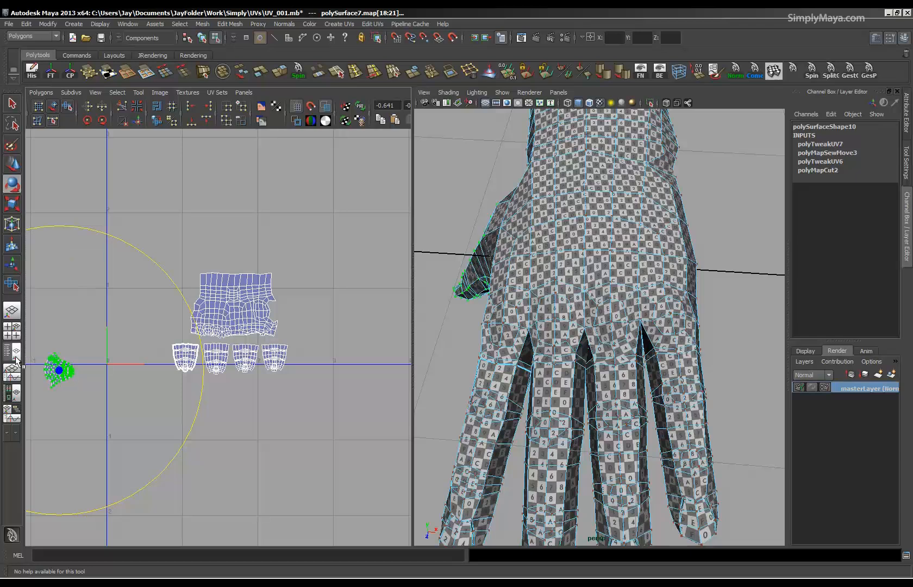
key("w")
left_click_drag(59, 370, 291, 314)
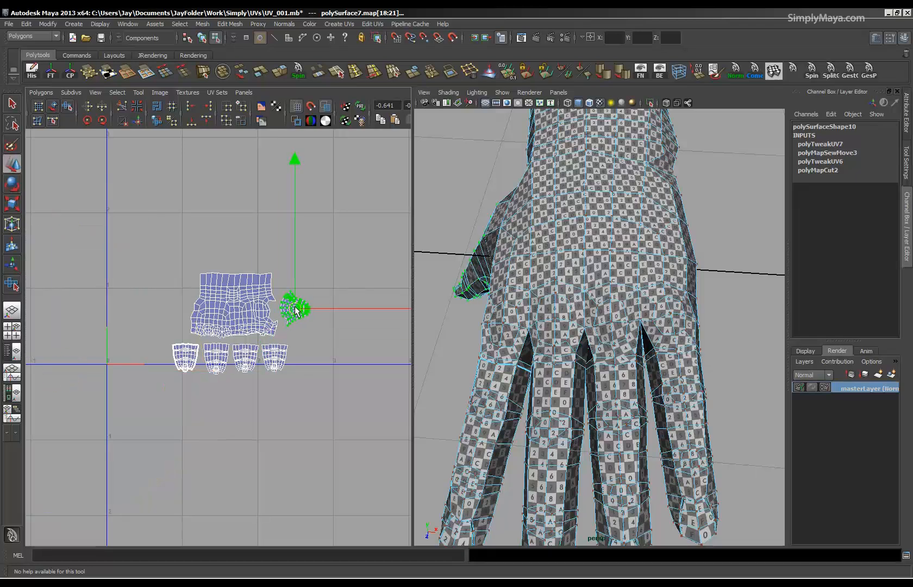
Select the UVs of the hand, finger and thumb shells and scale them down together.
left_click_drag(632, 346, 621, 276, "alt")
middle_click_drag(284, 375, 233, 394, "alt")
left_click_drag(350, 486, 349, 486)
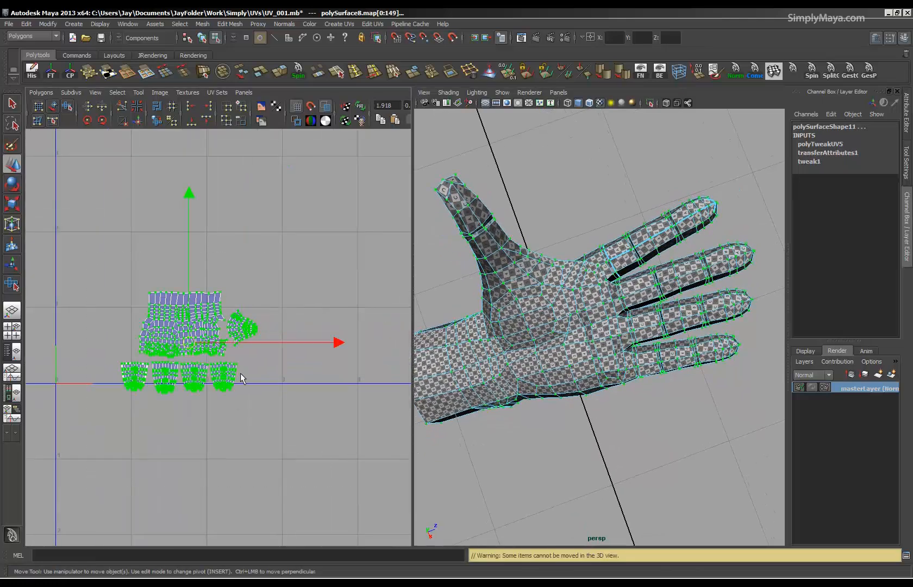
key("r")
left_click_drag(189, 343, 107, 353)
left_click_drag(609, 375, 690, 431, "alt")
middle_click_drag(159, 387, 208, 375, "alt")
right_click_drag(315, 375, 375, 380, "alt")
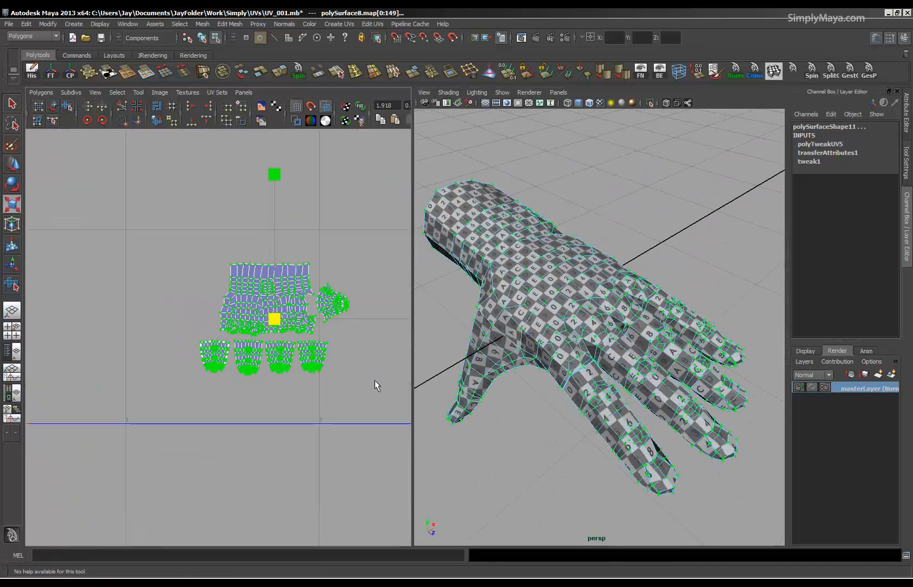
Move all the selected UV shells together up and away from the UV origin.
key("w")
left_click_drag(276, 324, 217, 231)
scroll(229, 330, "down", 2)
scroll(243, 347, "down", 1)
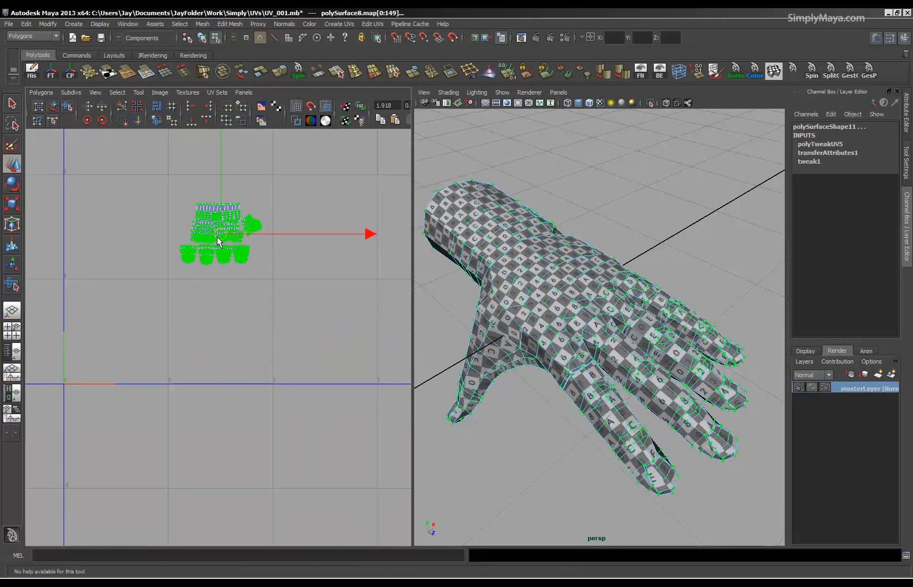
Examine the checker pattern on the back of the hand, the fingers and the little finger, in object and component mode.
left_click_drag(565, 357, 532, 365, "alt")
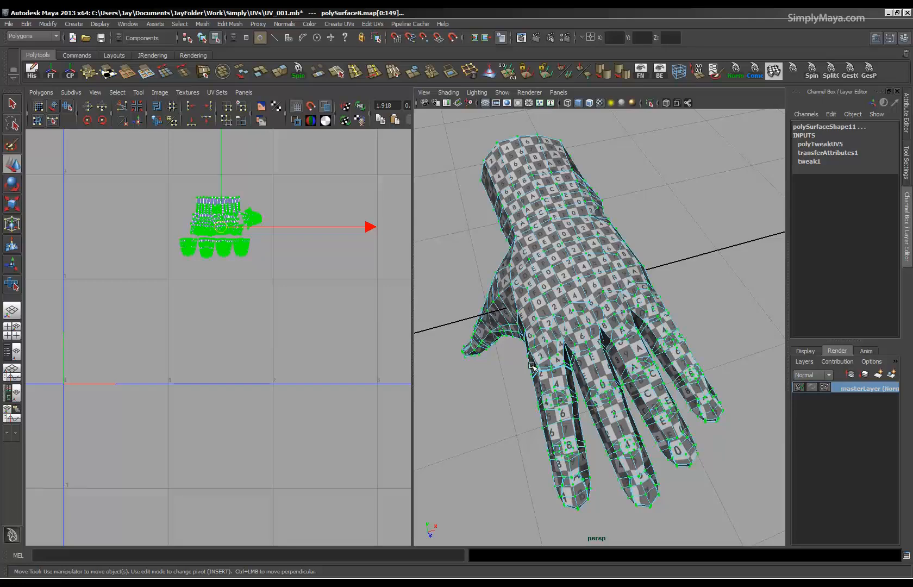
left_click_drag(671, 240, 646, 284, "alt")
right_click_drag(597, 328, 650, 330, "alt")
key("F8")
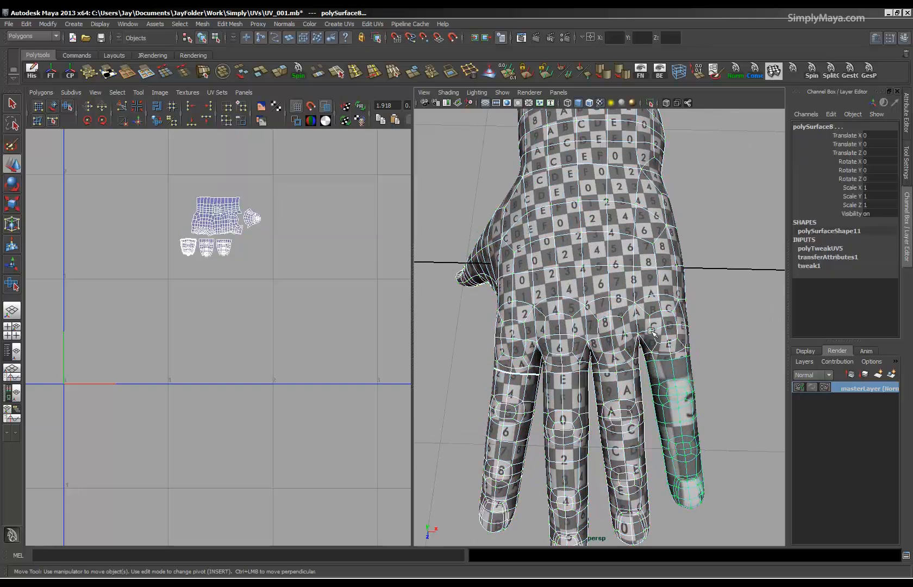
left_click_drag(605, 374, 629, 375, "alt")
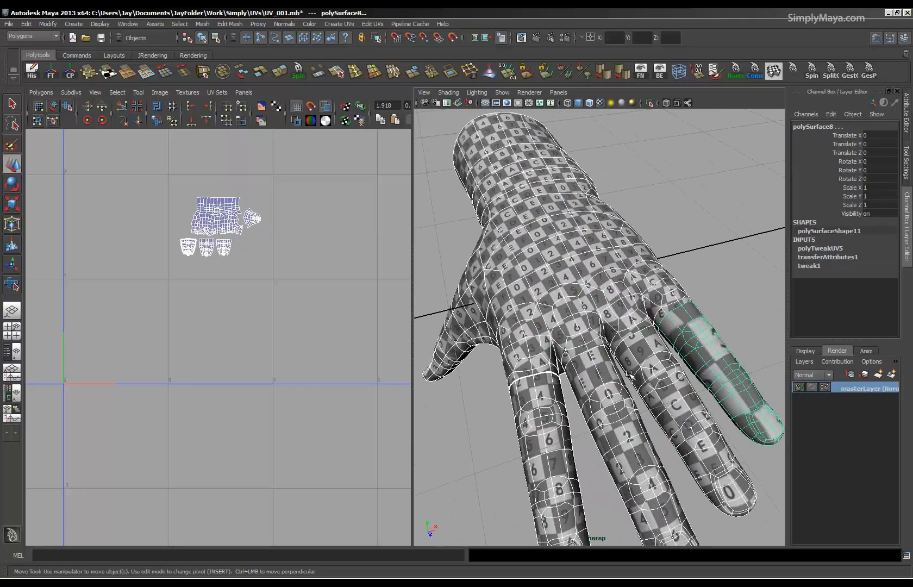
key("F8")
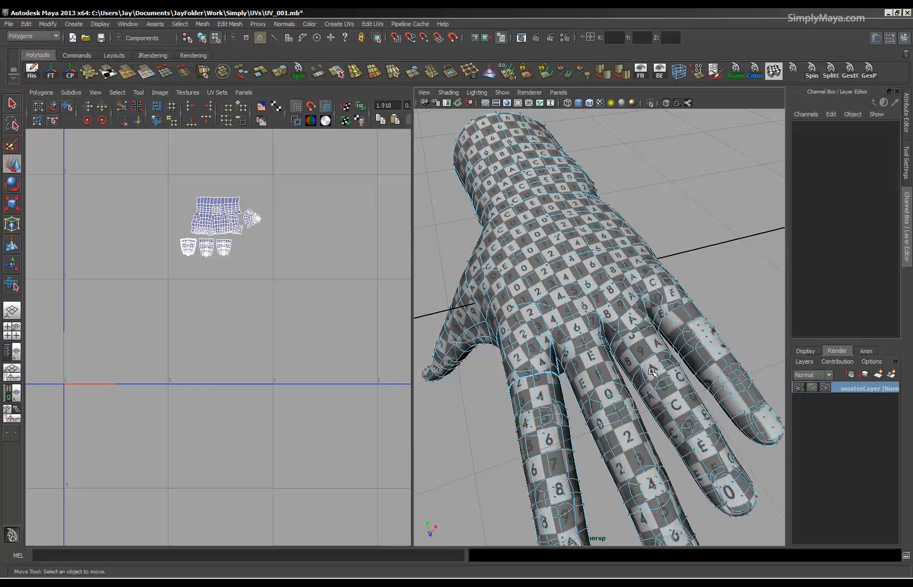
key("F8")
right_click_drag(652, 371, 593, 360, "alt")
left_click_drag(594, 360, 651, 387, "alt")
right_click_drag(651, 388, 682, 390, "alt")
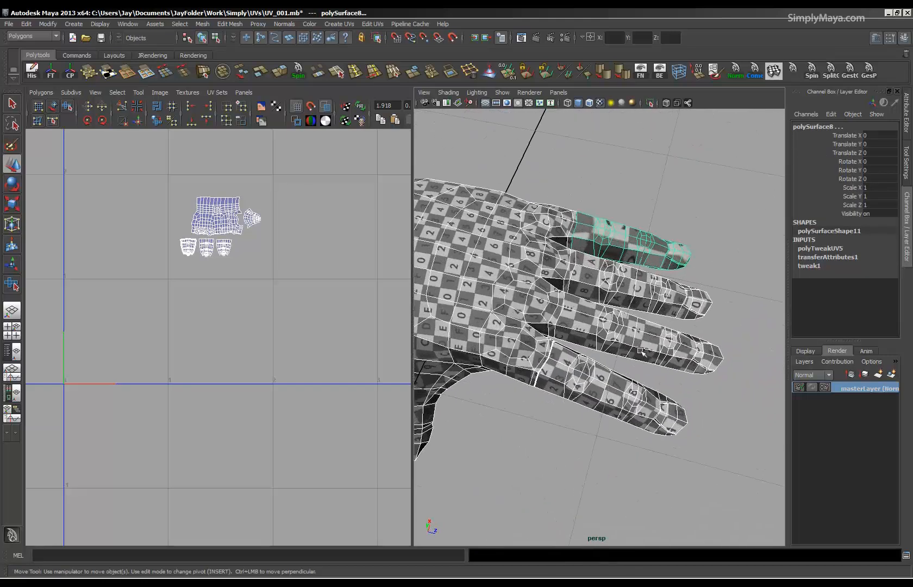
left_click_drag(683, 390, 697, 400, "alt")
Combine the hand and finger meshes into one object and show it shaded without texture in an enlarged perspective view.
left_click_drag(509, 424, 493, 454)
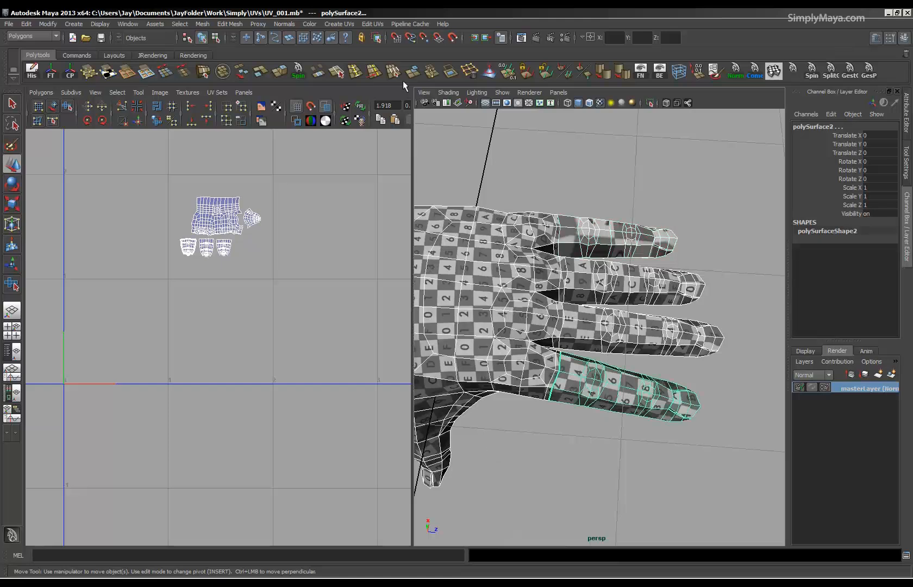
left_click(223, 71)
left_click_drag(560, 308, 526, 315, "alt")
key("space")
right_click_drag(470, 316, 740, 351, "alt")
mouse_move(350, 261)
left_mouse_down("alt")
mouse_move(428, 241)
mouse_move(572, 177)
mouse_move(530, 224)
mouse_move(473, 253)
mouse_move(407, 326)
mouse_move(333, 323)
left_mouse_up("alt")
key("5")
Select the palm-side vertices along the open seam at the base of the index finger.
right_click_drag(399, 301, 353, 299)
left_click_drag(353, 299, 306, 302, "alt")
left_click(307, 303)
left_click(220, 286, "shift")
left_click_drag(220, 286, 422, 281, "alt")
left_click_drag(391, 350, 421, 340, "alt")
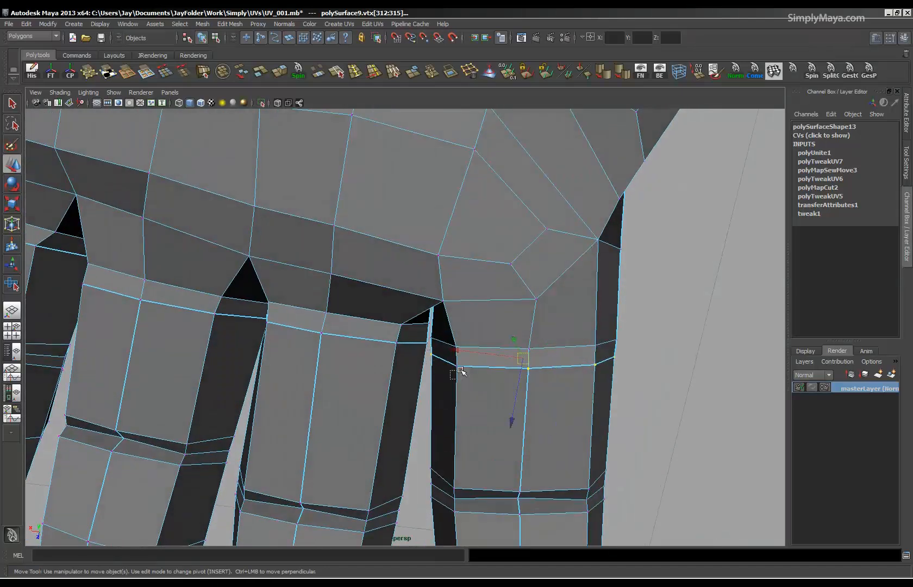
Add the remaining vertices around the index finger's base seam to the selection and merge them.
right_click_drag(554, 339, 534, 315, "alt")
left_click_drag(533, 316, 422, 424, "alt")
right_click_drag(440, 348, 519, 312, "alt")
middle_click_drag(519, 312, 522, 290, "alt")
left_click_drag(522, 289, 317, 399, "alt")
right_click_drag(318, 389, 399, 326, "alt")
left_click_drag(346, 295, 268, 295, "alt")
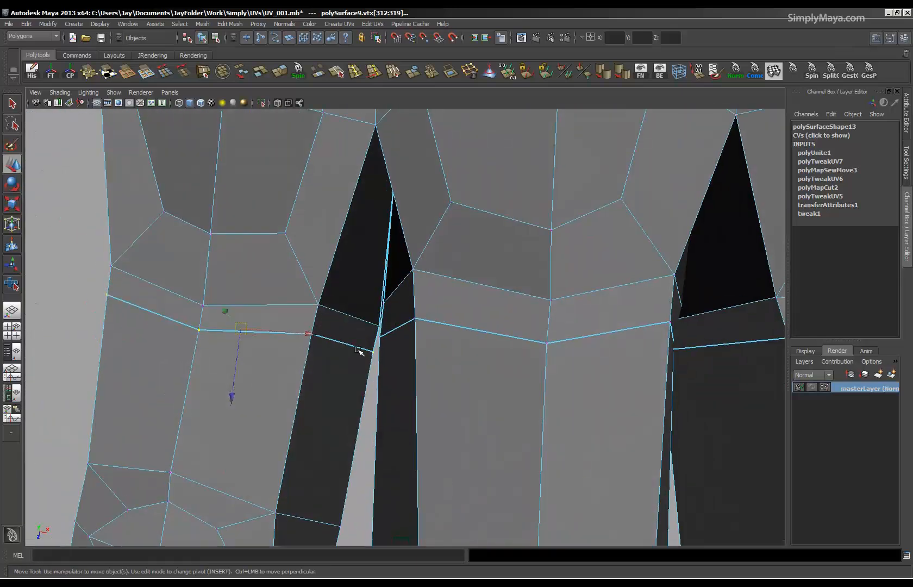
right_click_drag(418, 383, 365, 352, "alt")
left_click_drag(364, 352, 497, 246, "alt")
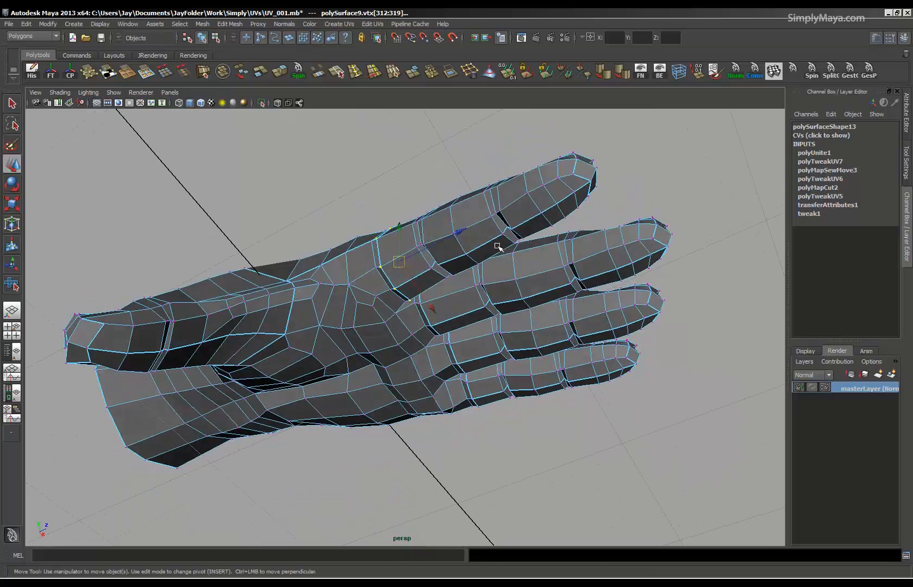
left_click(428, 74)
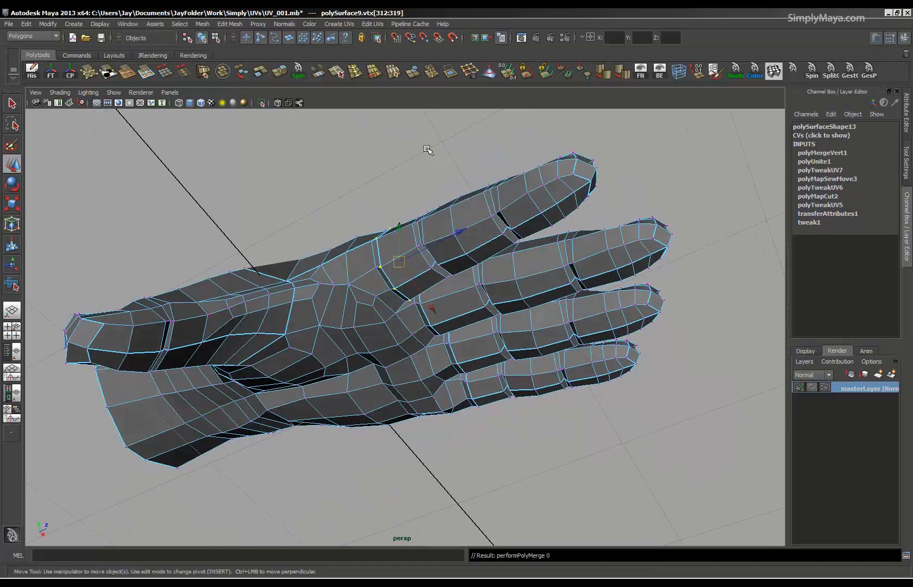
Merge the index finger's base seam vertices again with the Merge Vertices threshold set to 0.01.
left_click_drag(429, 154, 423, 328, "alt")
right_click_drag(377, 312, 497, 347, "alt")
left_click_drag(497, 348, 449, 328, "alt")
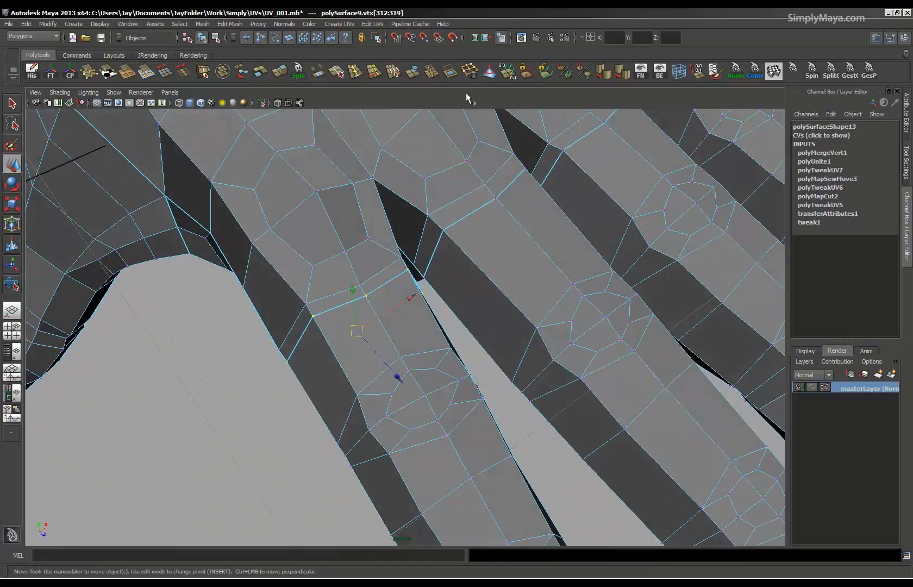
double_click(434, 75)
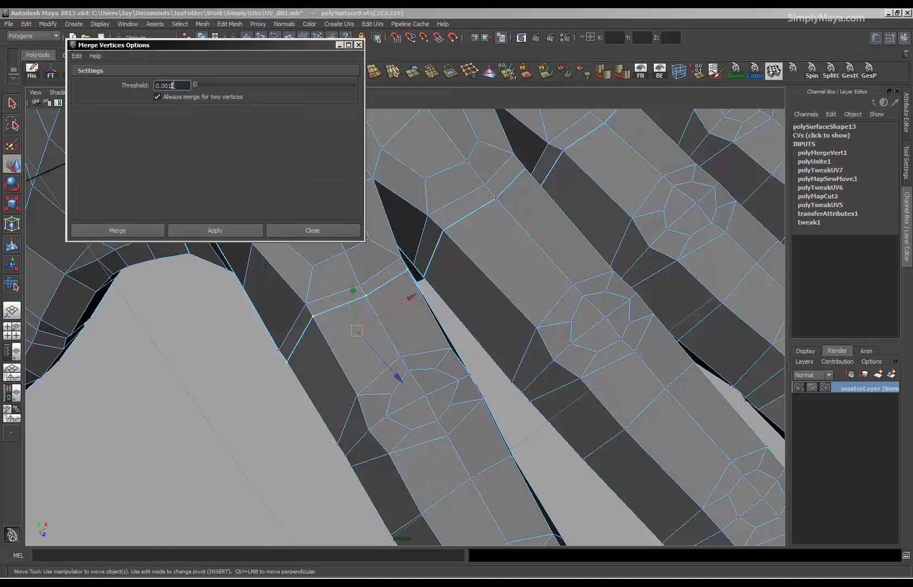
type("1")
left_click(213, 230)
left_click(214, 233)
Merge the seam vertices on the palm and thumb side of the index finger's base one position at a time.
left_click_drag(387, 322, 466, 249, "alt")
middle_click_drag(466, 248, 477, 320, "alt")
right_click_drag(477, 321, 479, 330, "alt")
left_click_drag(479, 331, 488, 302, "alt")
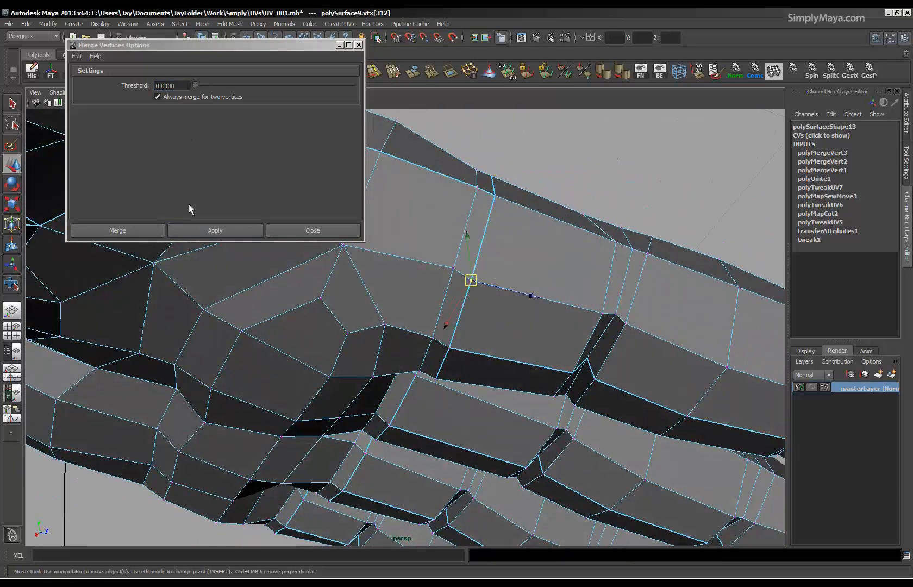
left_click(214, 230)
left_click(488, 192)
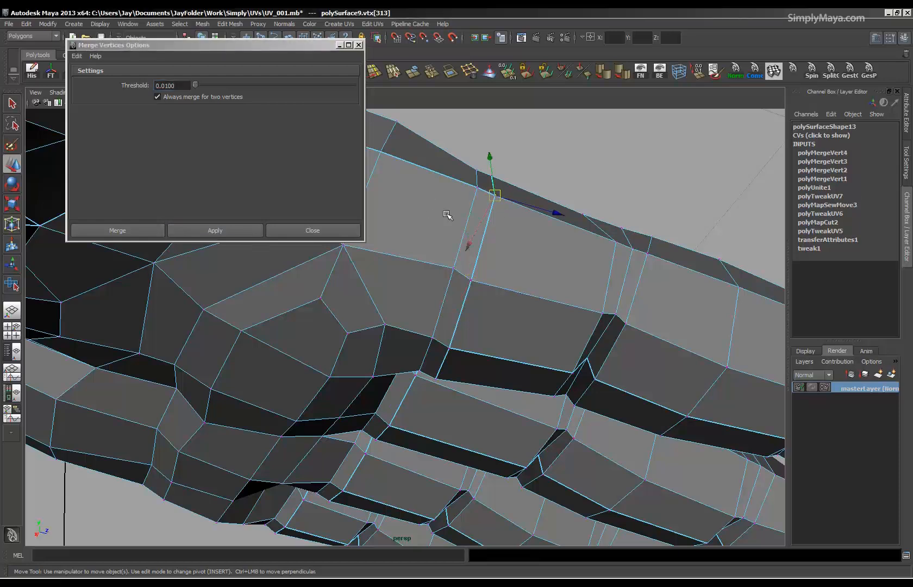
left_click(236, 232)
left_click_drag(467, 240, 437, 309, "alt")
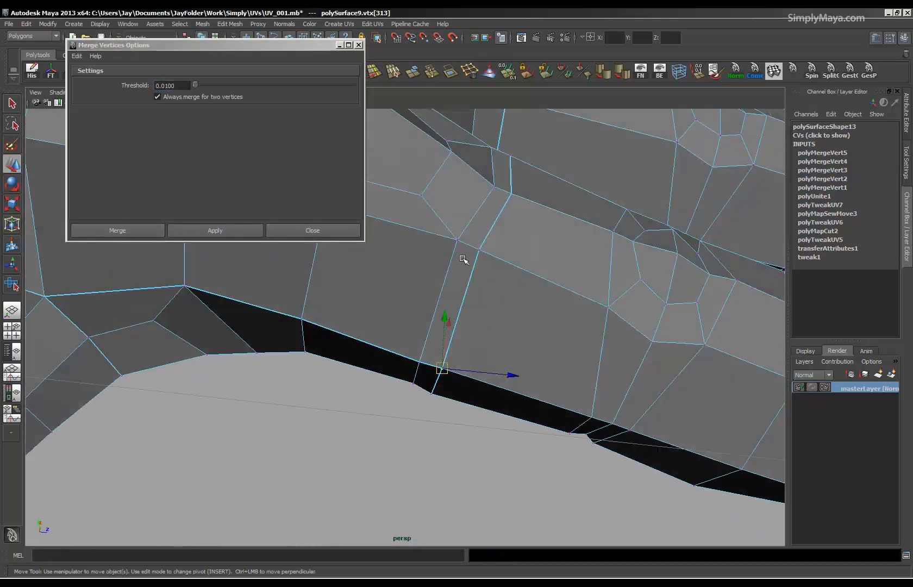
left_click(236, 232)
Merge the seam vertices across the back of the index finger's base and on its side facing the middle finger individually.
left_click_drag(375, 247, 351, 335, "alt")
left_click(395, 318)
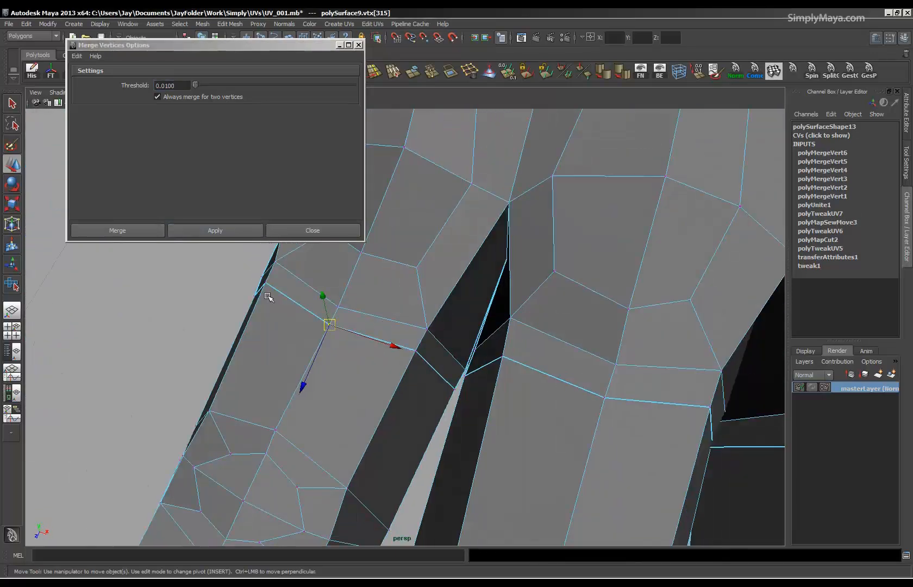
left_click(215, 232)
left_click_drag(304, 282, 353, 318, "alt")
left_click(356, 292)
left_click(216, 231)
left_click_drag(424, 370, 380, 436, "alt")
left_click(438, 393)
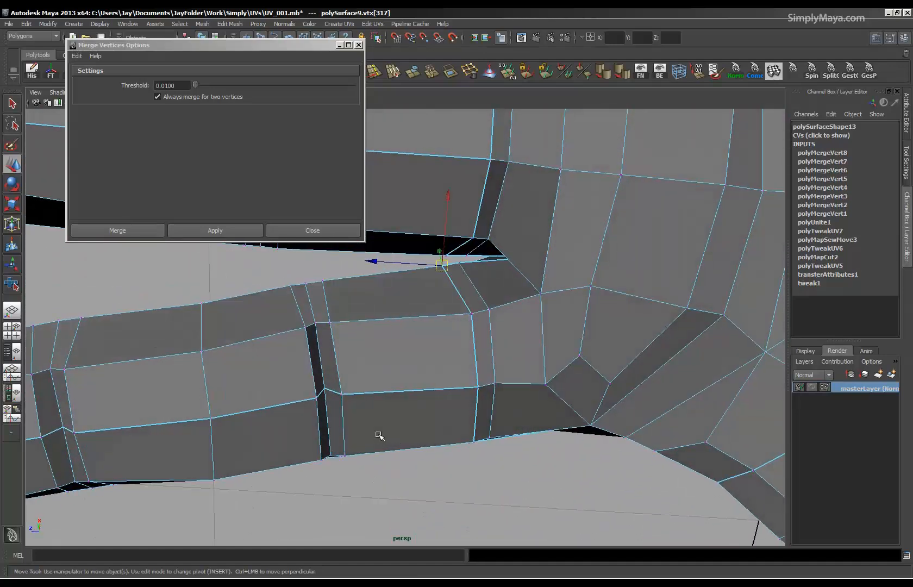
left_click(229, 233)
Merge the remaining palm-side seam vertices at the index finger's base and close the merge options.
left_click_drag(295, 271, 443, 375, "alt")
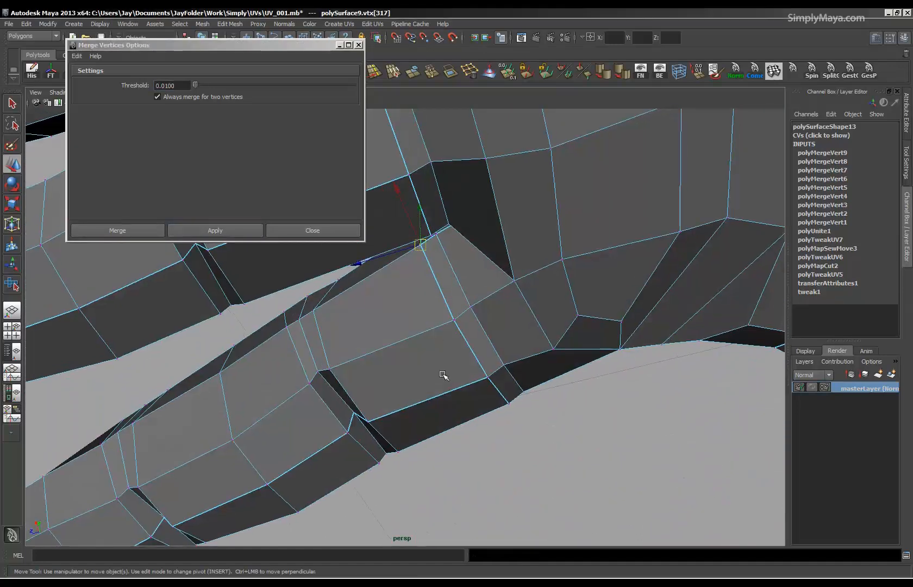
left_click(456, 316)
left_click_drag(456, 316, 486, 328, "alt")
left_click_drag(486, 328, 302, 269, "alt")
left_click(254, 233)
left_click(244, 237)
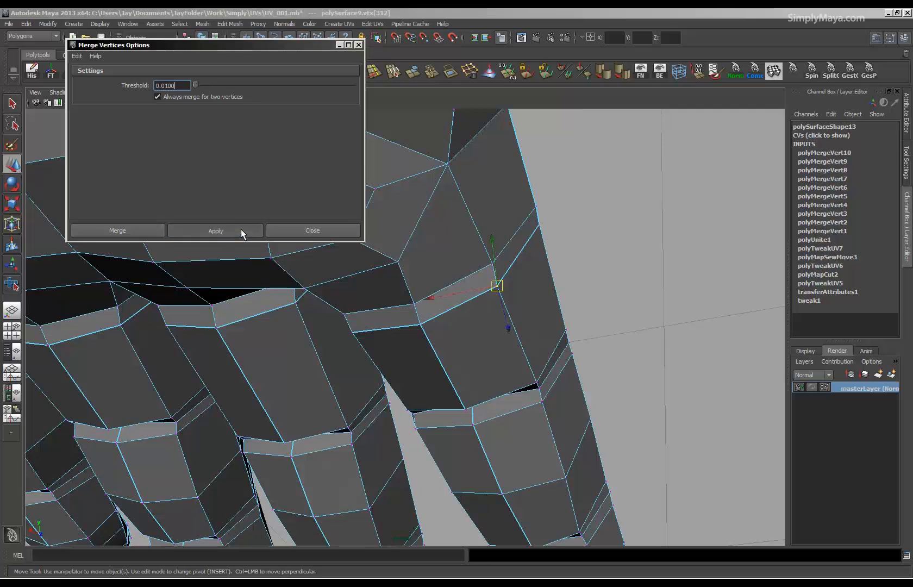
left_click(241, 231)
left_click_drag(545, 217, 538, 231)
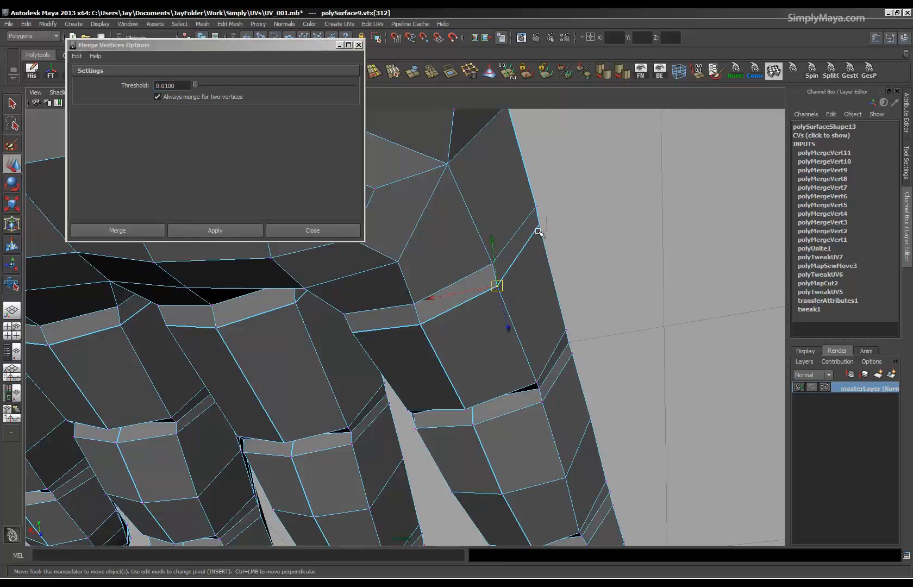
left_click(247, 233)
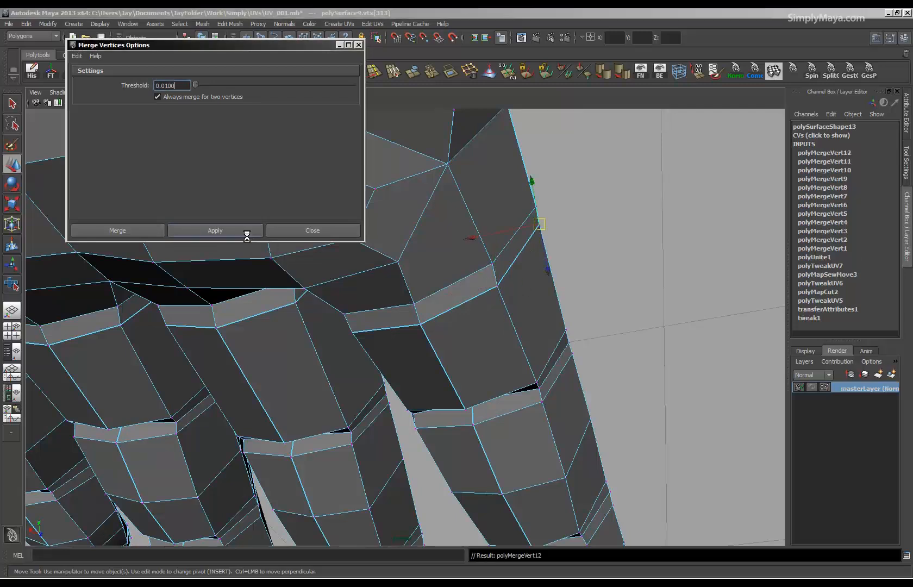
left_click(358, 46)
Inspect the merged seam at the index finger's base and return to the split UV and perspective layout.
scroll(256, 285, "down", 6)
left_click_drag(256, 285, 273, 377, "alt")
right_click_drag(273, 377, 626, 391, "alt")
left_click_drag(626, 391, 430, 377, "alt")
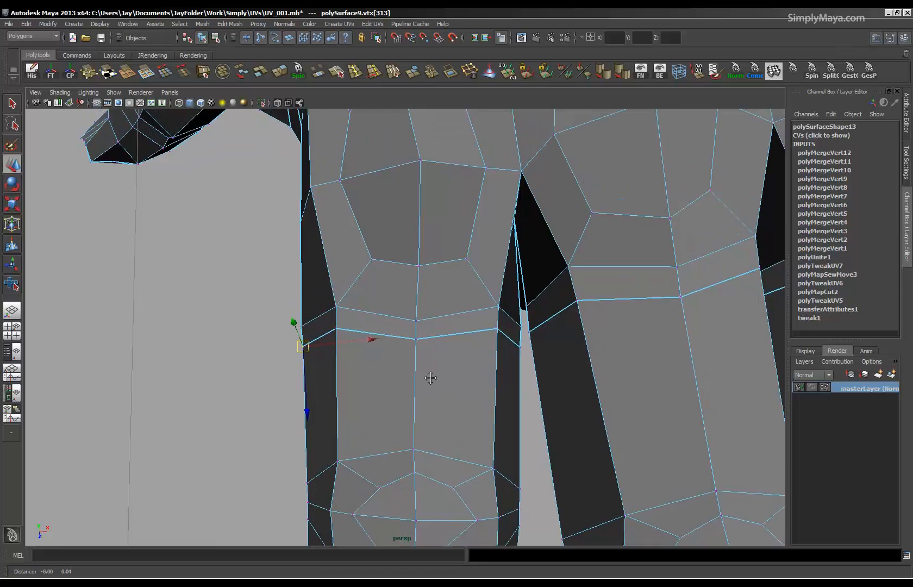
middle_click_drag(430, 378, 429, 391, "alt")
key("space")
Select the little finger's tiny stray UV shell and move it next to the other finger shells.
middle_click_drag(210, 267, 208, 358, "alt")
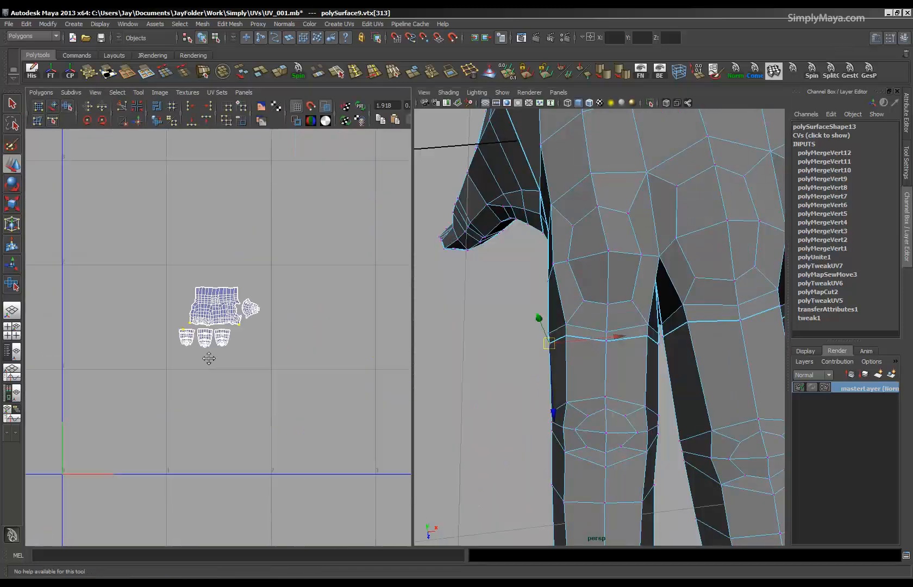
right_click_drag(209, 358, 601, 407, "alt")
right_click_drag(315, 367, 0, 378, "alt")
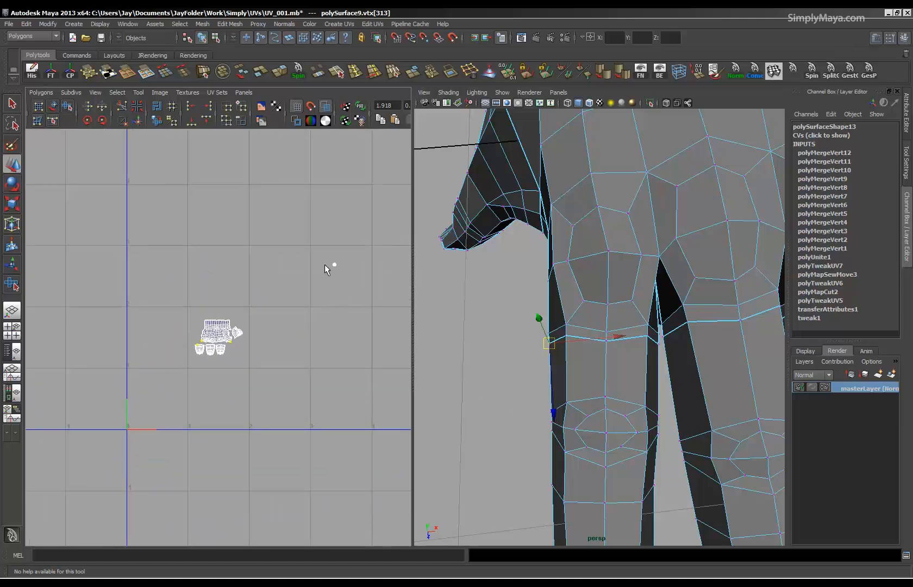
right_click_drag(340, 287, 369, 279)
left_click_drag(363, 244, 306, 302)
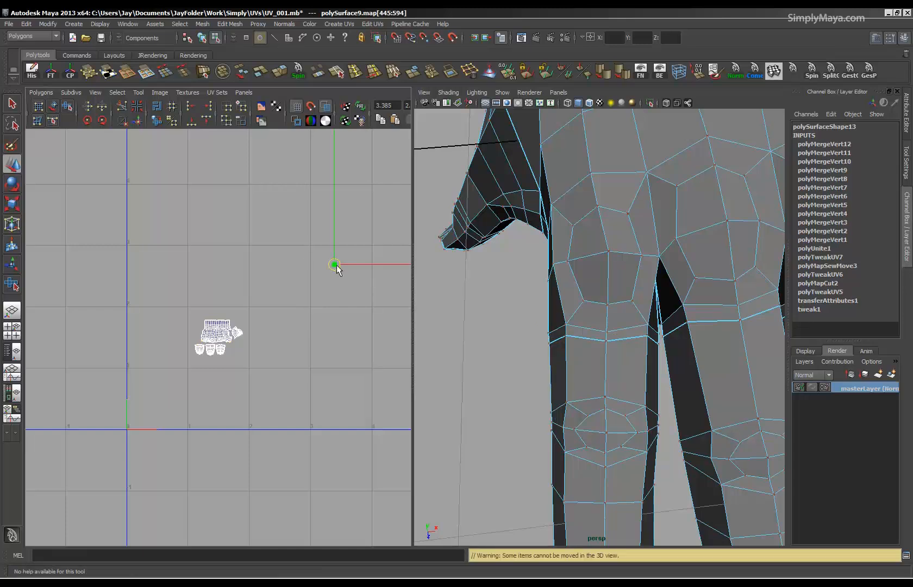
left_click_drag(334, 264, 291, 356)
right_click_drag(473, 360, 404, 355, "alt")
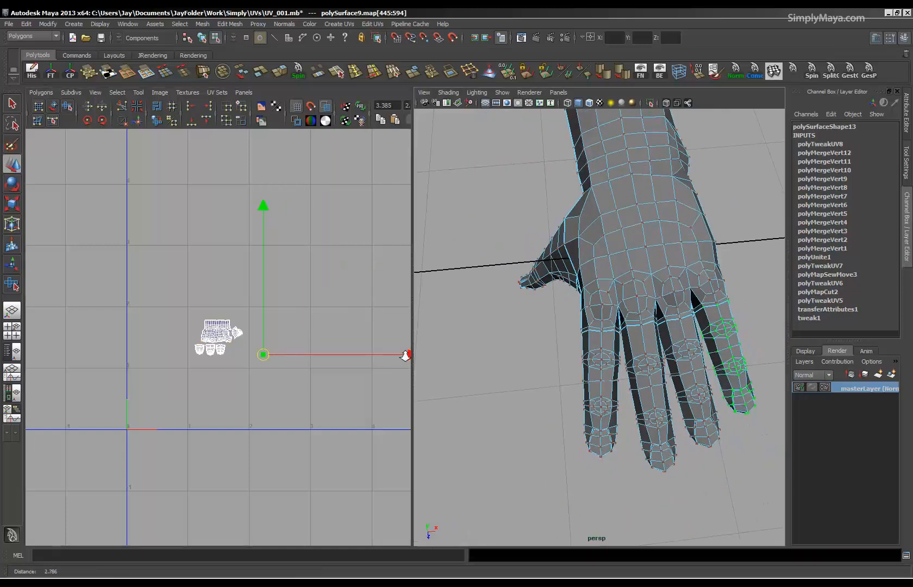
Rotate the little finger's UV shell half a turn and scale it up to match the other finger shells.
middle_click_drag(270, 464, 249, 428, "alt")
right_click_drag(250, 428, 272, 292, "alt")
left_click_drag(289, 283, 208, 265)
right_click_drag(185, 347, 513, 384, "alt")
middle_click_drag(168, 258, 332, 394, "alt")
right_click_drag(332, 394, 60, 416, "alt")
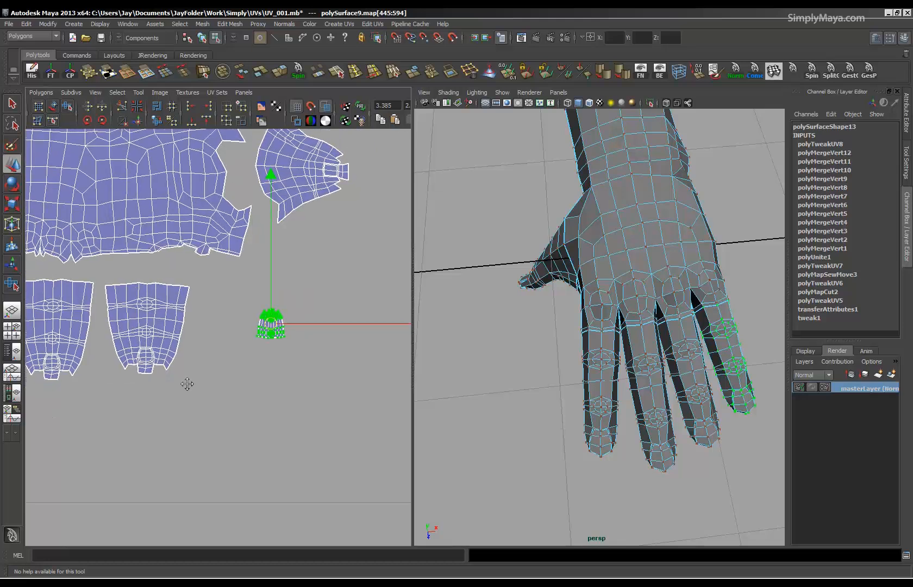
right_click_drag(187, 384, 146, 387, "alt")
middle_click_drag(146, 387, 181, 401, "alt")
key("e")
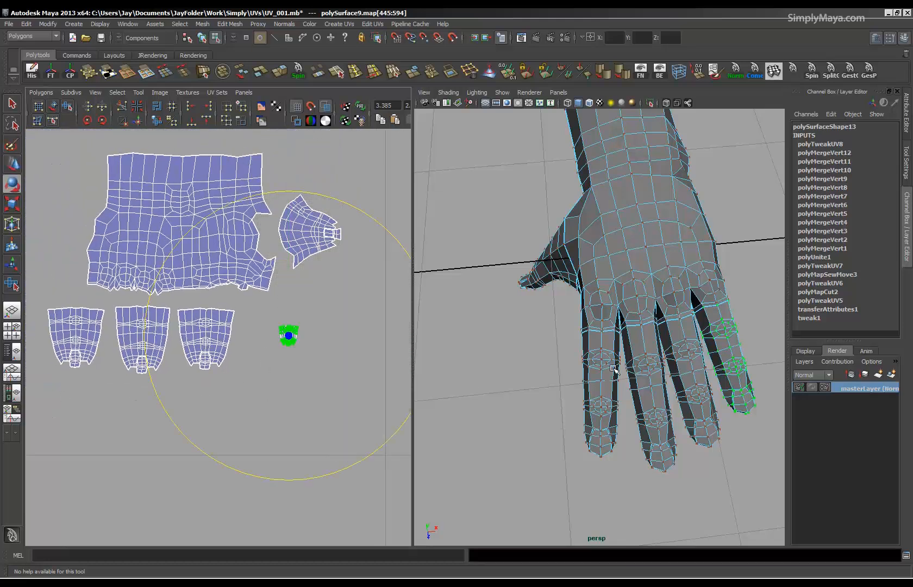
left_click_drag(611, 364, 592, 352, "alt")
key("r")
left_click_drag(289, 338, 569, 308)
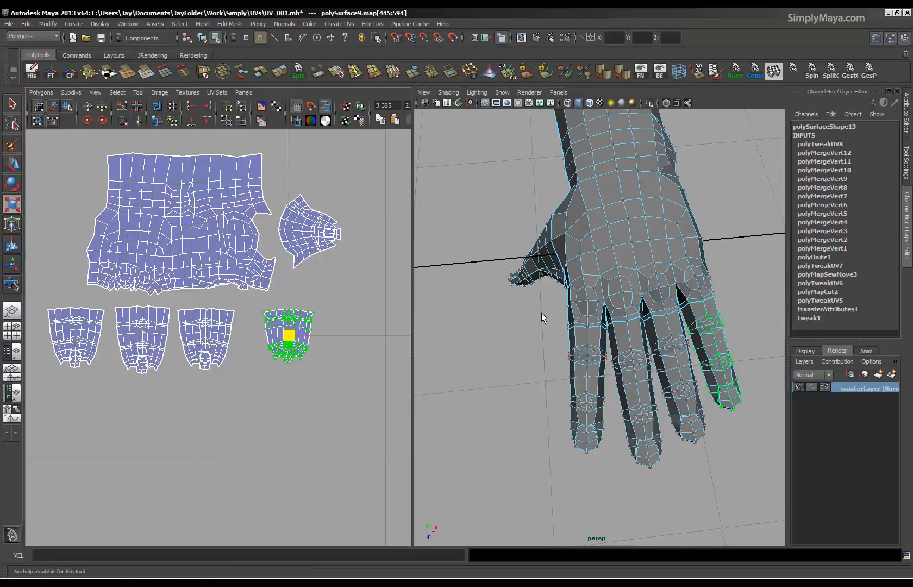
Move the little finger's UV shell closer to the neighbouring finger shell and display the checker texture on the hand.
key("w")
left_click_drag(316, 337, 295, 336)
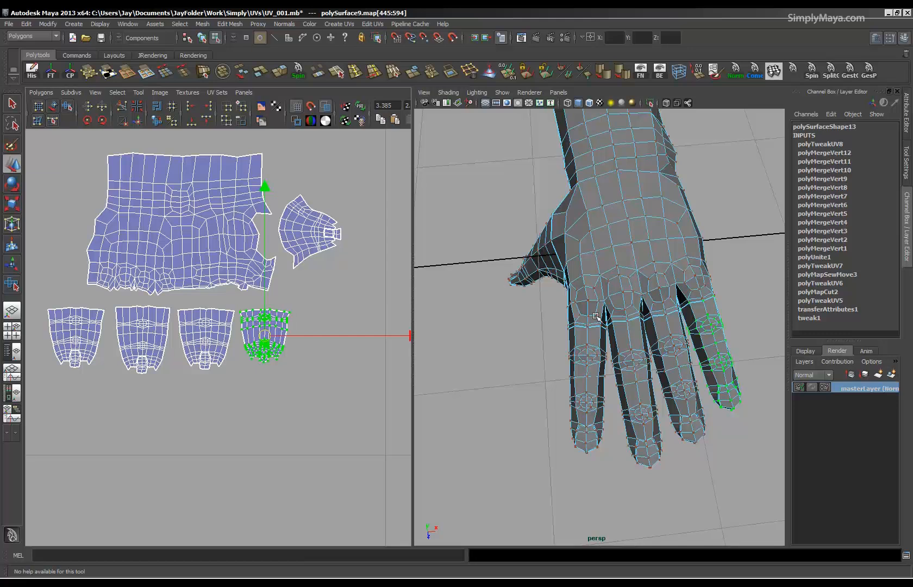
key("6")
left_click_drag(615, 316, 611, 336, "alt")
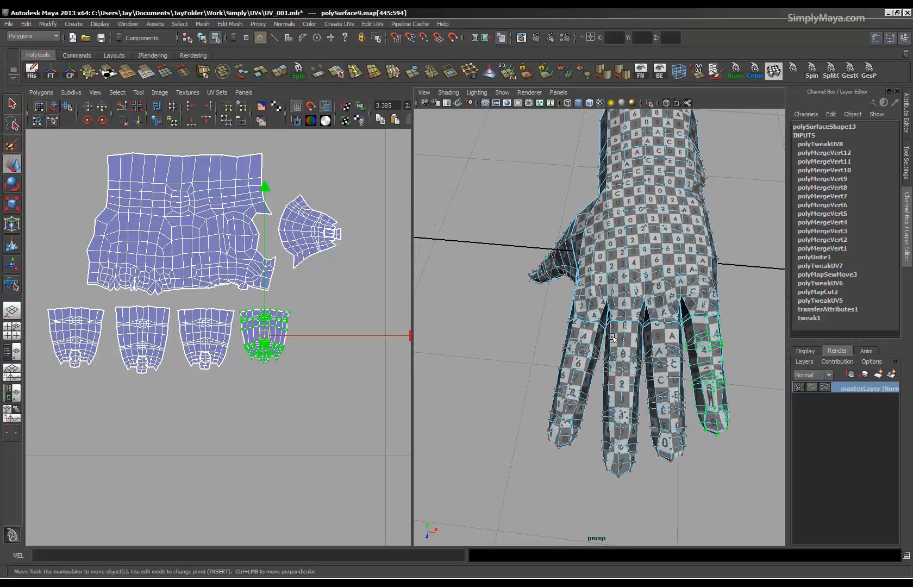
Select the UVs of the fingertip half of the little finger's shell and unfold them.
right_click_drag(166, 386, 371, 391, "alt")
left_click_drag(643, 404, 637, 395, "alt")
middle_click_drag(343, 405, 282, 369, "alt")
right_click_drag(281, 369, 530, 403, "alt")
left_click_drag(349, 380, 350, 381)
left_click_drag(171, 400, 171, 400)
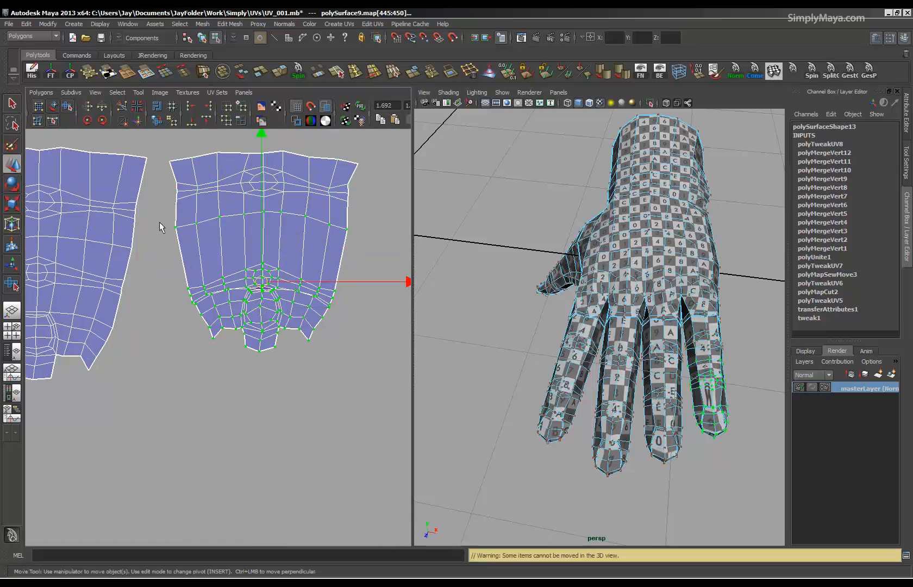
left_click(41, 92)
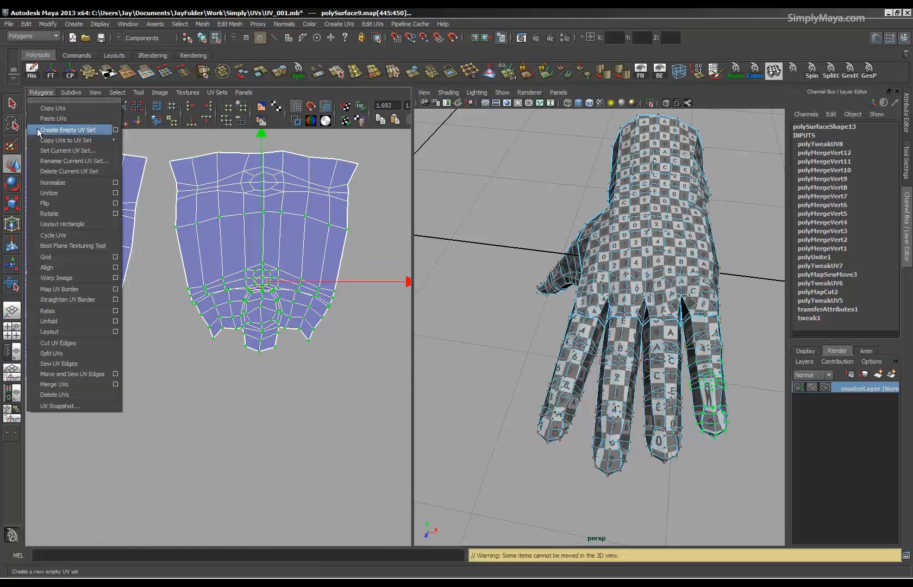
left_click(49, 322)
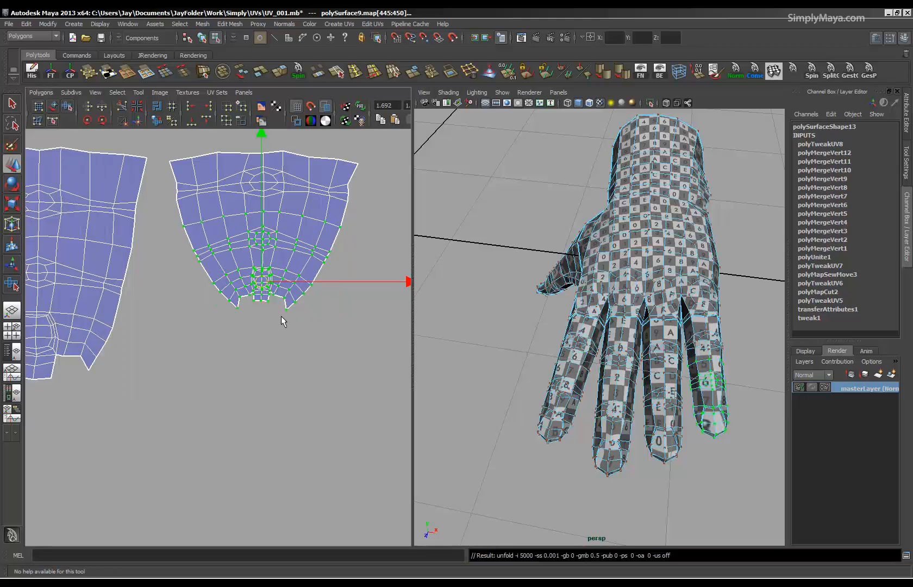
Relax the selected fingertip UVs of the little finger with the Smooth UV Tool.
middle_click_drag(281, 316, 289, 342, "alt")
right_click_drag(289, 342, 107, 333, "alt")
left_click(67, 106)
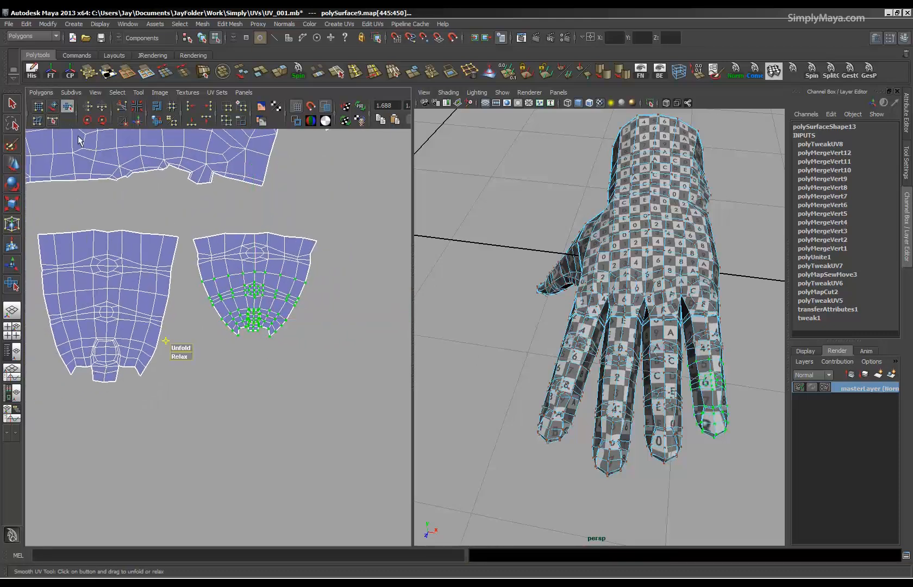
left_click_drag(187, 355, 735, 379)
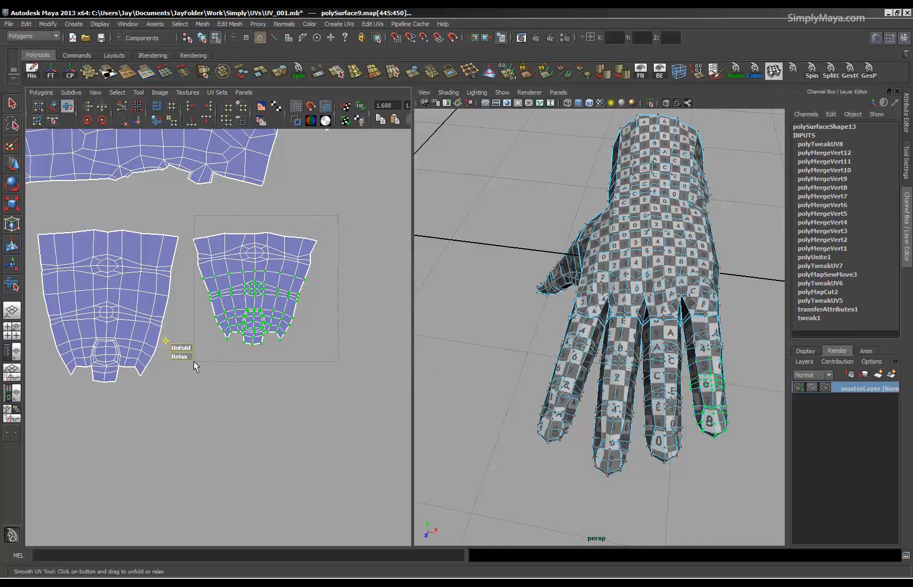
Select the whole little finger shell, scale it up to match the other fingers' checker size, and position it in the row.
key("r")
left_click_drag(259, 290, 318, 292)
key("ctrl+z")
mouse_move(257, 289)
left_mouse_down()
mouse_move(274, 259)
mouse_move(266, 304)
left_mouse_up()
key("w")
right_click_drag(267, 304, 206, 320, "alt")
middle_click_drag(206, 320, 337, 306, "alt")
right_click_drag(337, 307, 364, 305, "alt")
Check the checker pattern at the finger bases, hide the texture and highlight the texture borders on the mesh.
left_click_drag(567, 451, 546, 413, "alt")
right_click_drag(546, 413, 602, 349, "alt")
mouse_move(583, 380)
left_mouse_down("alt")
mouse_move(600, 363)
mouse_move(598, 374)
left_mouse_up("alt")
middle_click_drag(182, 343, 138, 394, "alt")
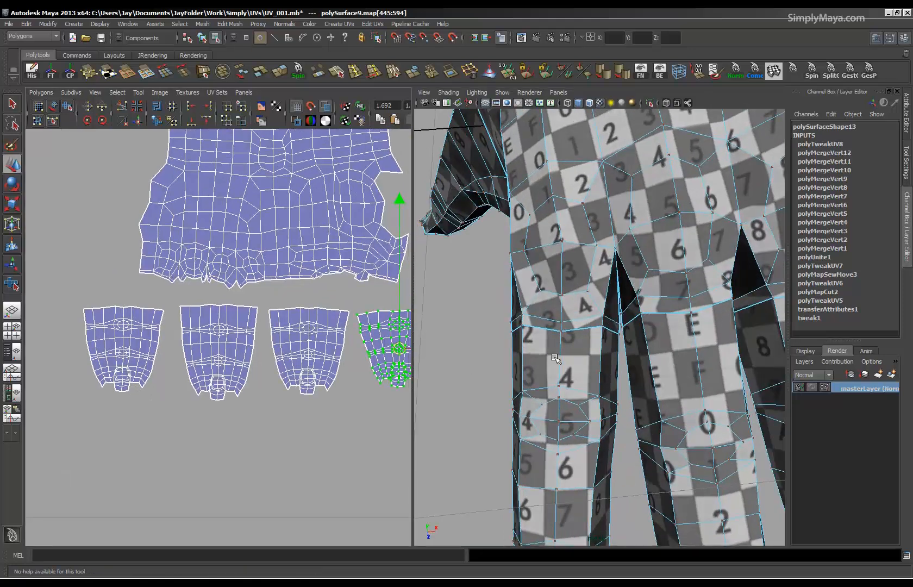
key("5")
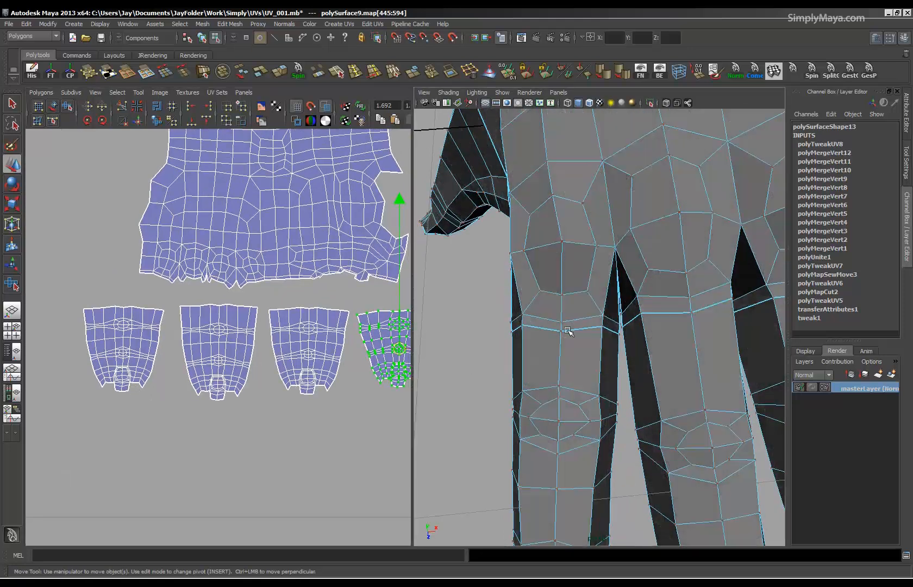
left_click(293, 119)
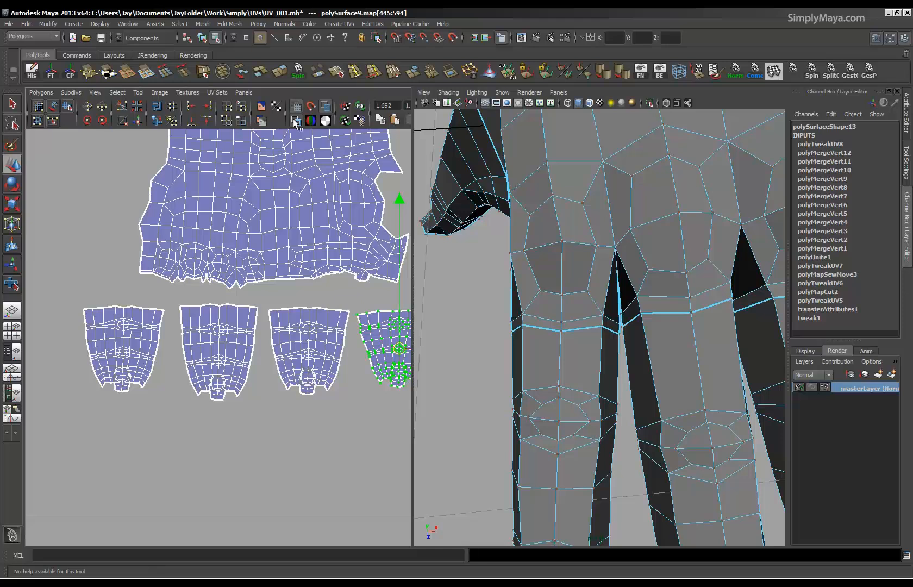
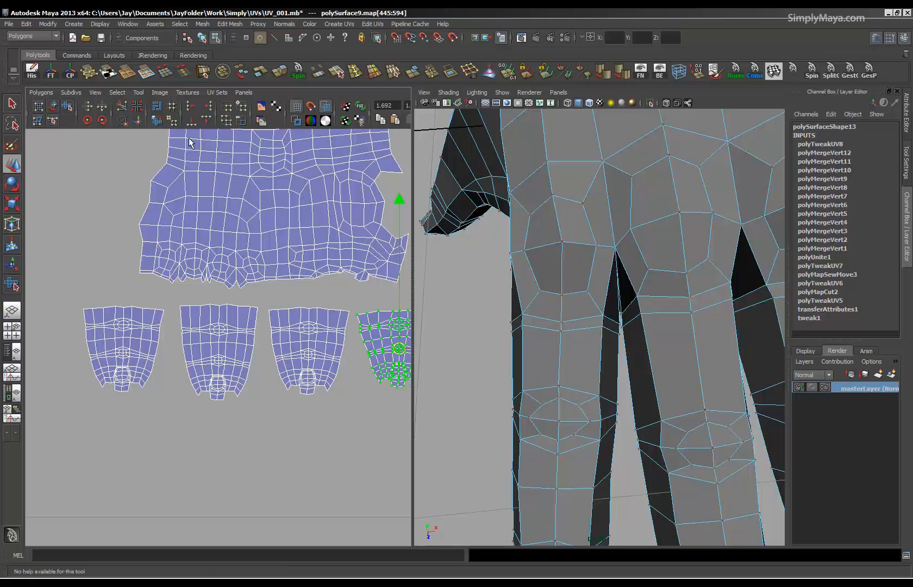
Turn on the polygon border edge display for the hand mesh.
left_click(201, 25)
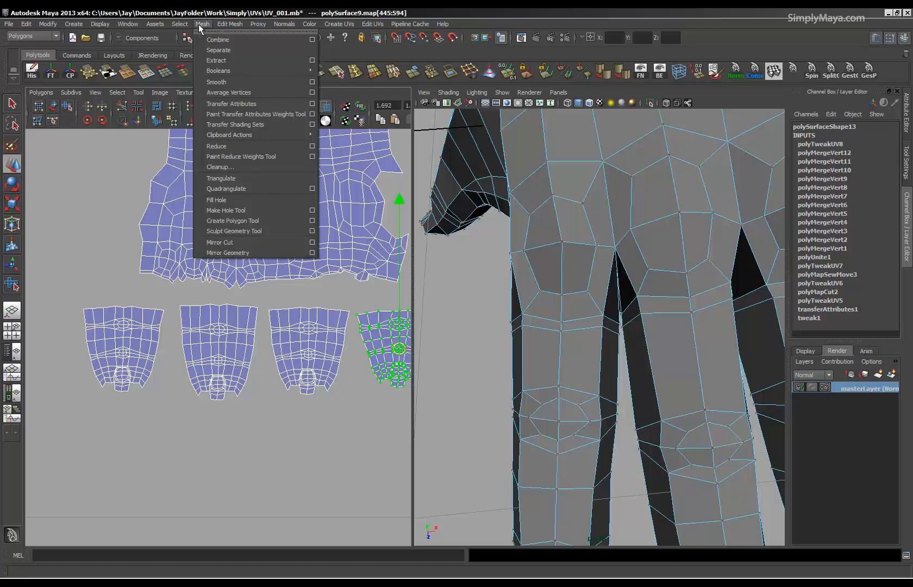
mouse_move(123, 26)
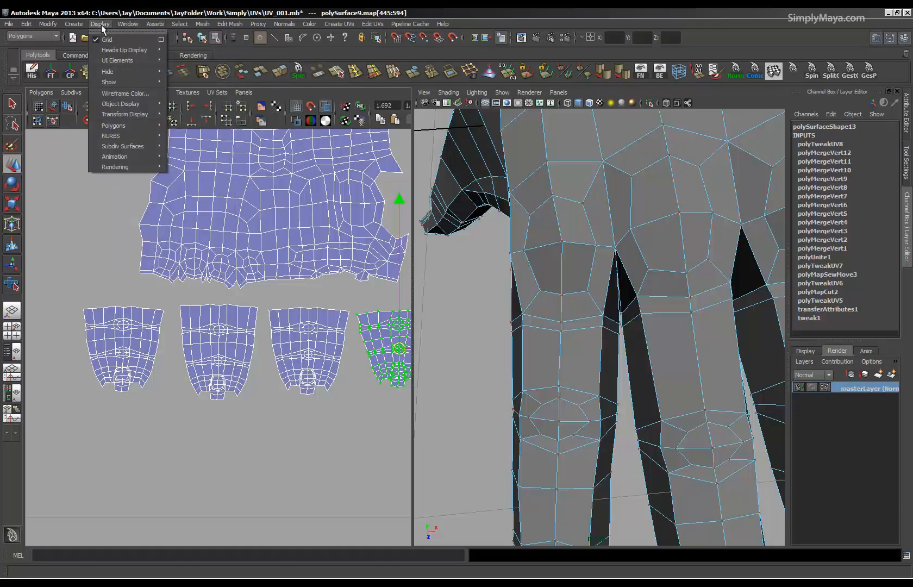
mouse_move(121, 102)
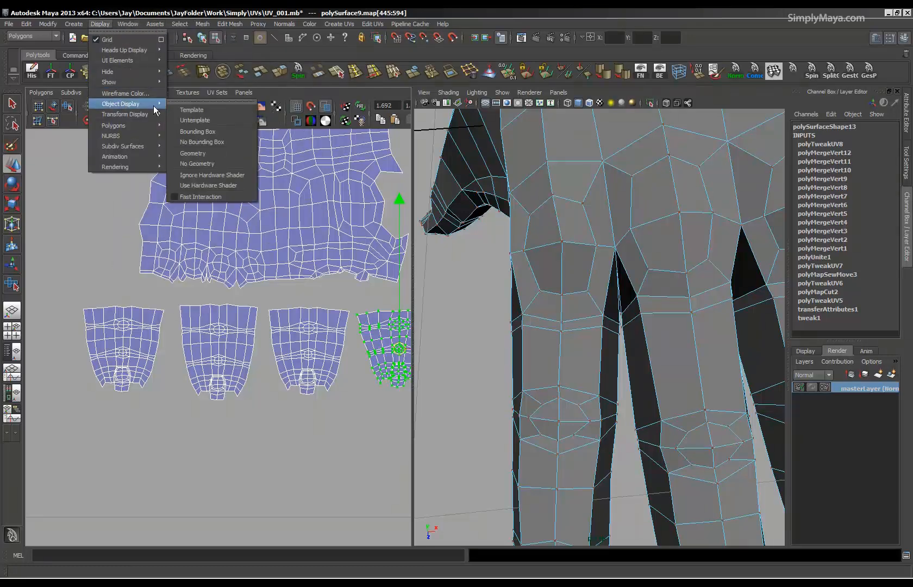
mouse_move(132, 128)
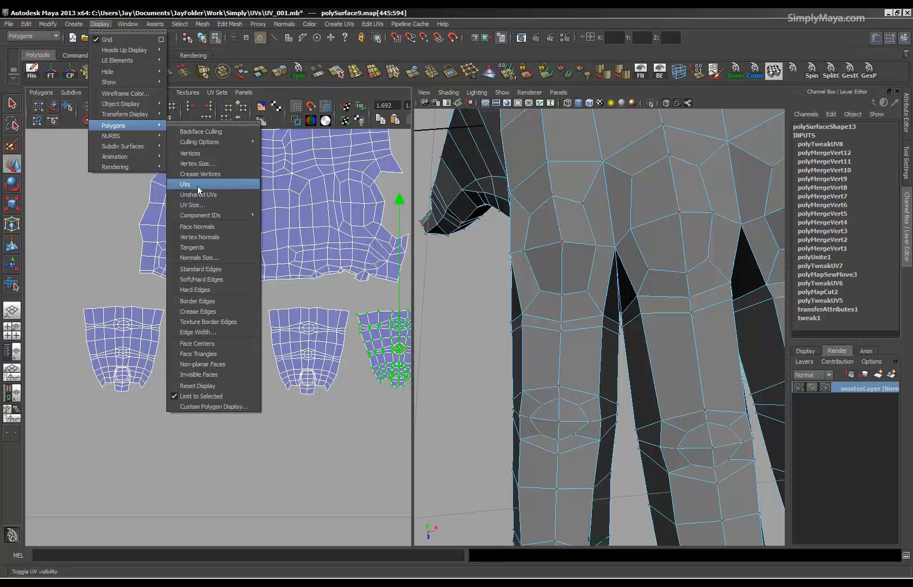
left_click(210, 302)
Examine the highlighted border edges across the finger bases and return the hand to object mode.
left_click_drag(566, 380, 581, 349, "alt")
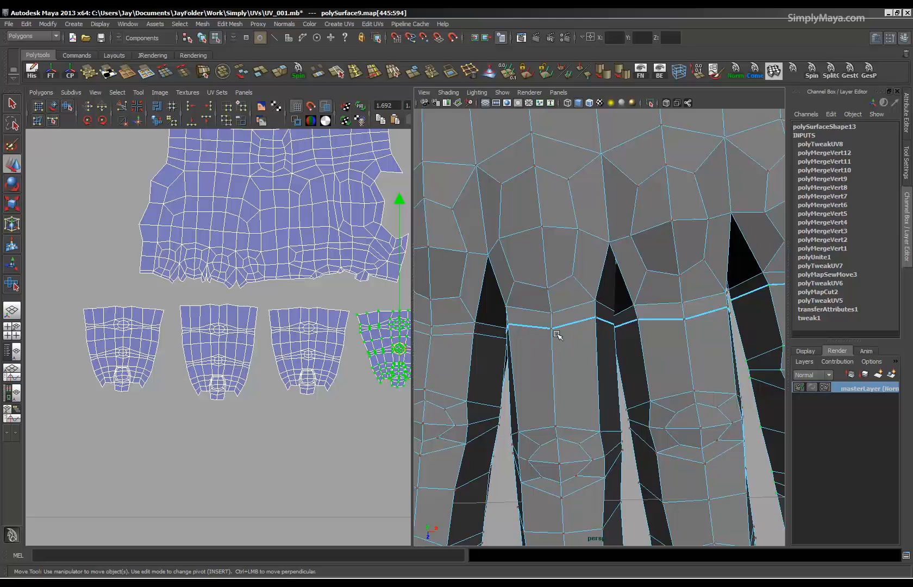
left_click_drag(704, 324, 611, 324, "alt")
right_click_drag(654, 321, 520, 336, "alt")
left_click_drag(520, 336, 614, 367, "alt")
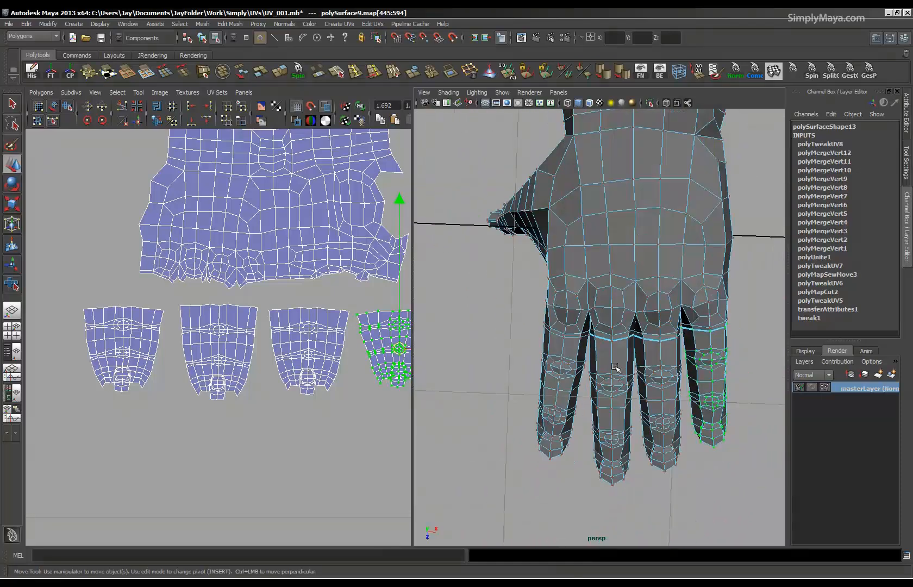
left_click_drag(670, 325, 584, 338, "alt")
right_click_drag(585, 338, 646, 372, "alt")
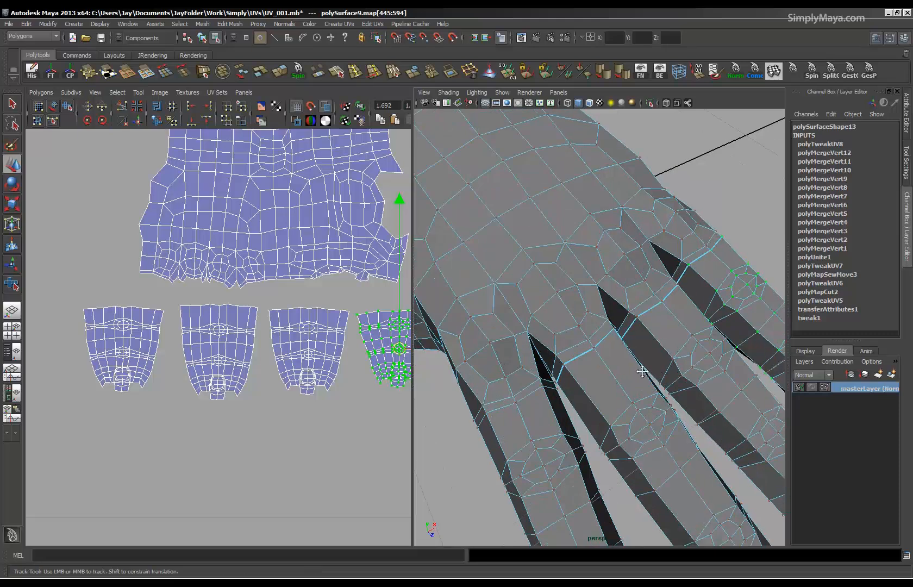
middle_click_drag(645, 371, 562, 353, "alt")
left_click_drag(600, 316, 596, 326, "alt")
right_click_drag(625, 329, 595, 336, "alt")
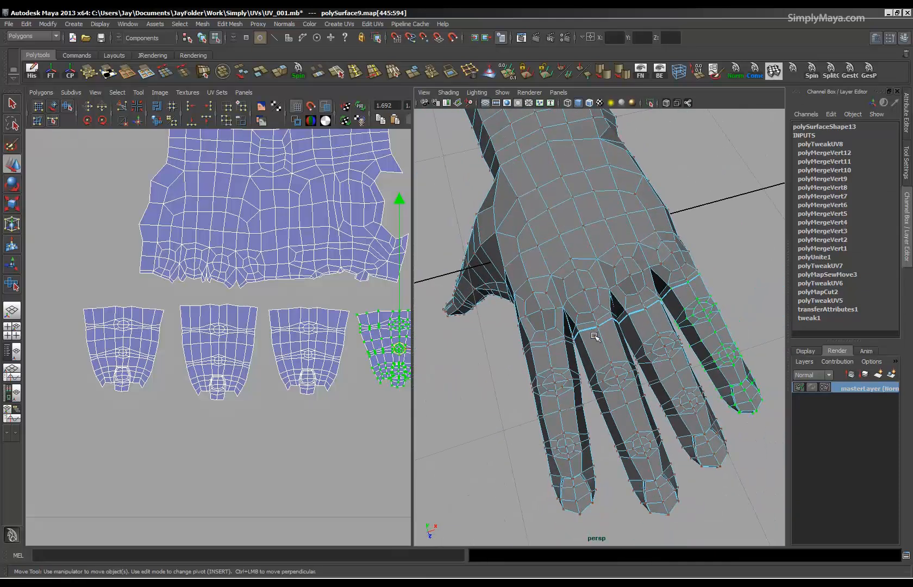
left_click_drag(595, 335, 499, 344, "alt")
left_click_drag(662, 334, 662, 365, "alt")
key("F8")
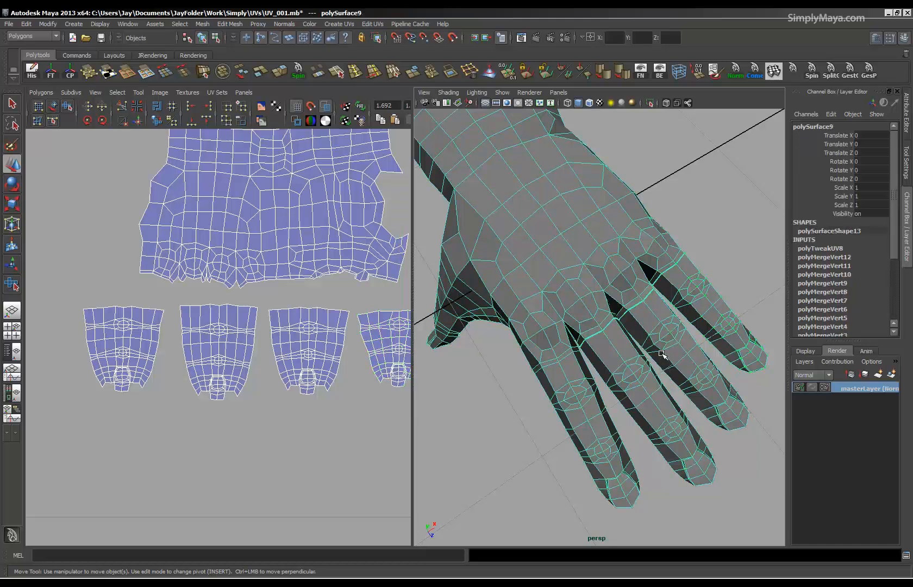
Inspect the whole hand from several angles and compare the index finger's base with the borders on the other fingers.
scroll(602, 326, "down", 8)
left_click_drag(618, 353, 620, 329, "alt")
right_click_drag(619, 329, 554, 328, "alt")
left_click_drag(545, 375, 553, 352, "alt")
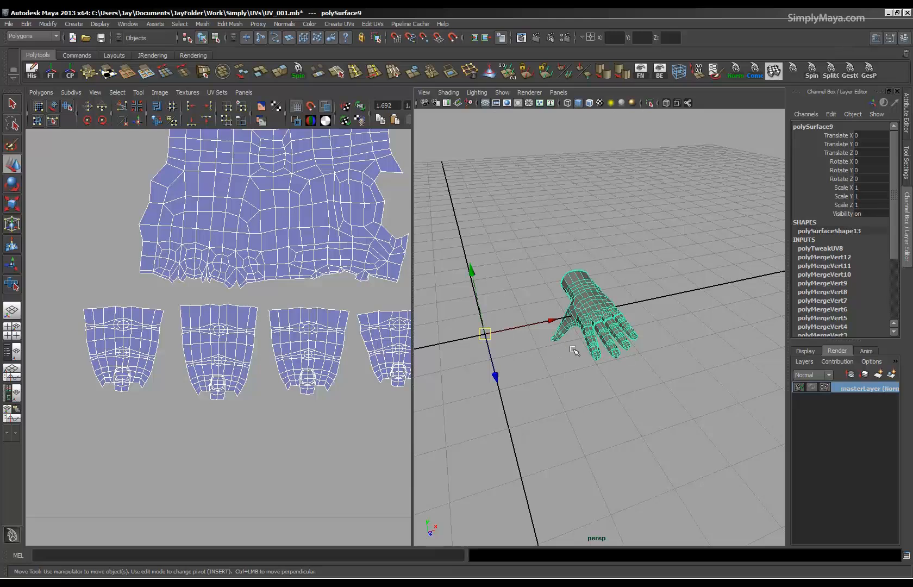
left_click_drag(663, 321, 617, 354, "alt")
right_click_drag(546, 342, 605, 413, "alt")
left_click_drag(605, 415, 602, 360, "alt")
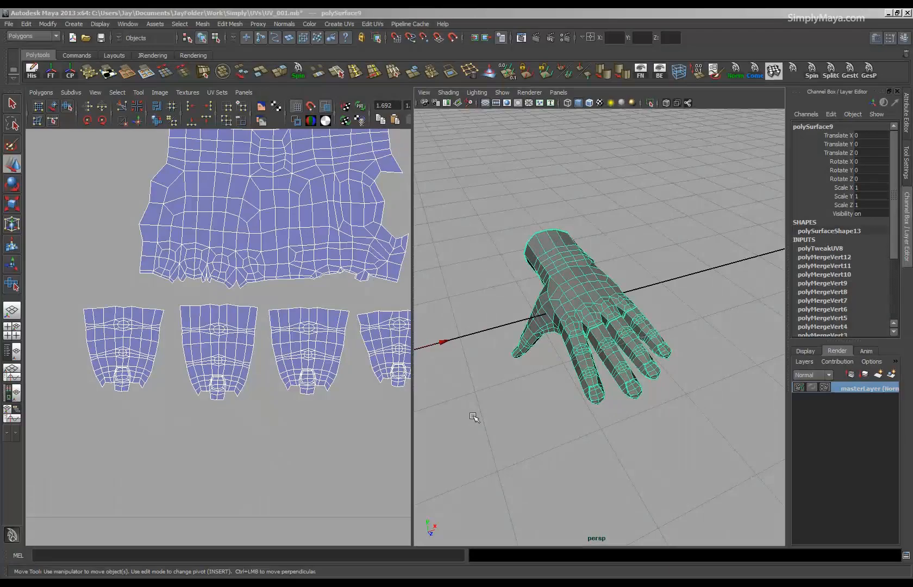
left_click_drag(558, 434, 590, 407, "alt")
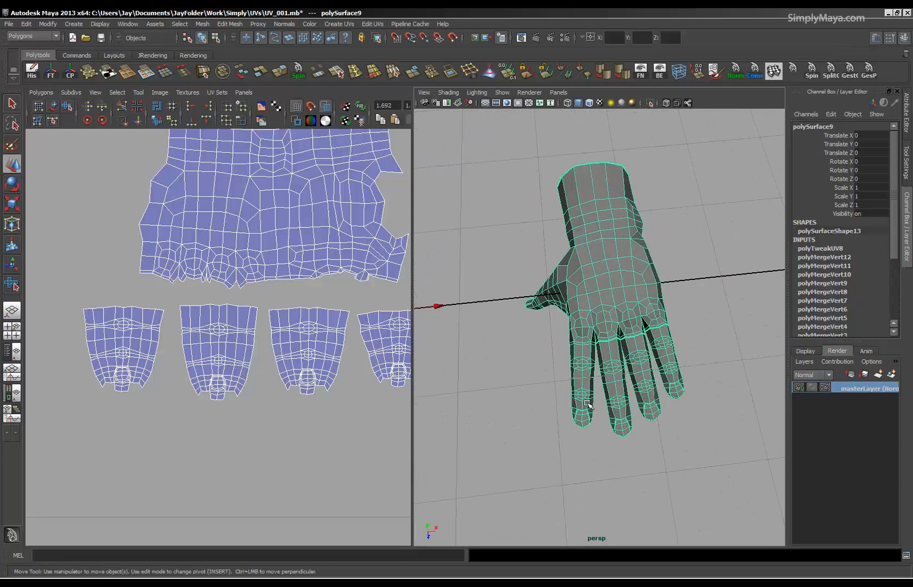
right_click_drag(590, 407, 754, 413, "alt")
middle_click_drag(603, 427, 624, 405, "alt")
left_click_drag(624, 405, 620, 370, "alt")
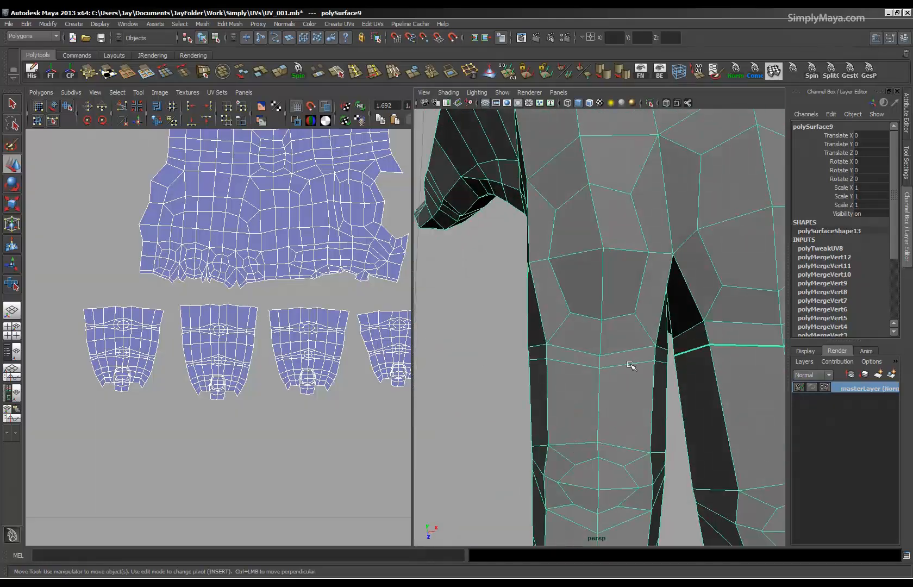
right_click_drag(631, 367, 552, 361, "alt")
middle_click_drag(630, 394, 577, 389, "alt")
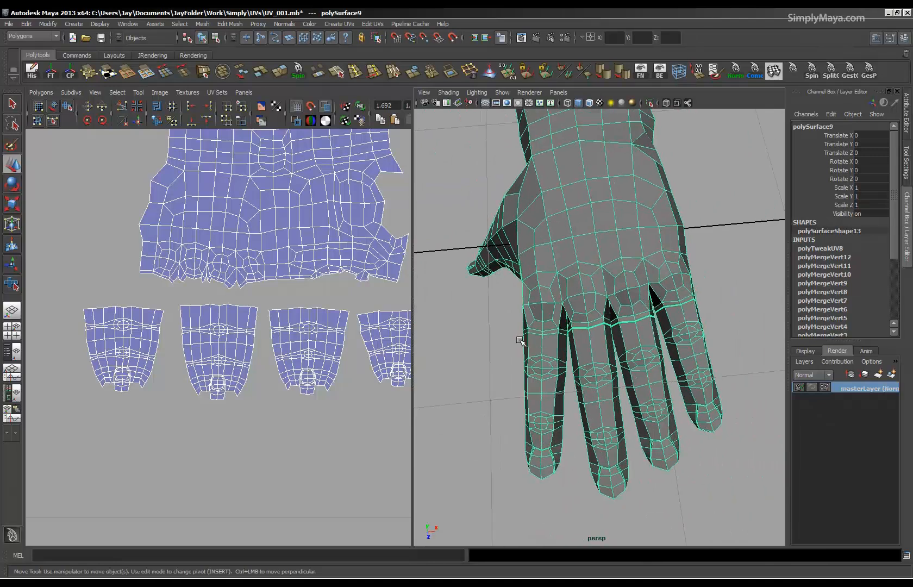
mouse_move(659, 384)
left_mouse_down("alt")
mouse_move(647, 389)
mouse_move(654, 387)
left_mouse_up("alt")
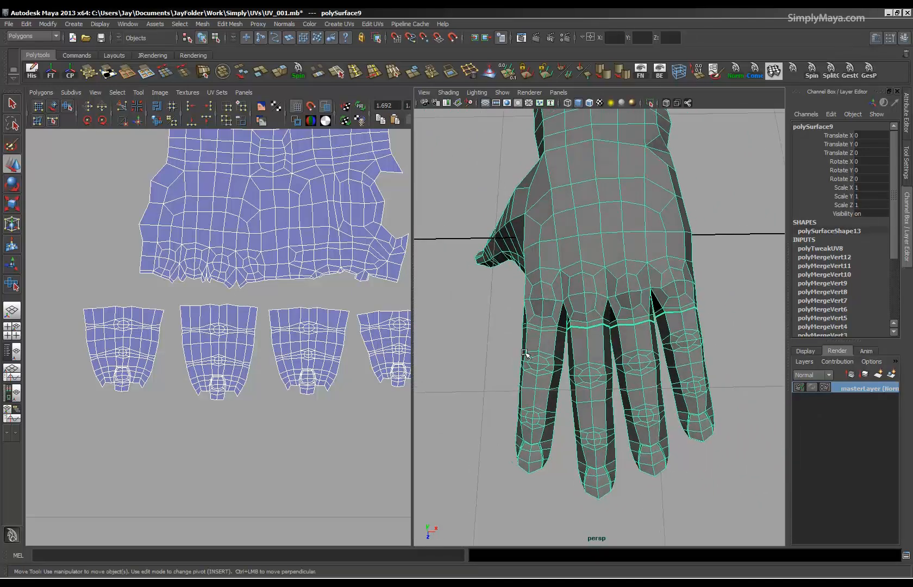
right_click_drag(526, 356, 575, 362, "alt")
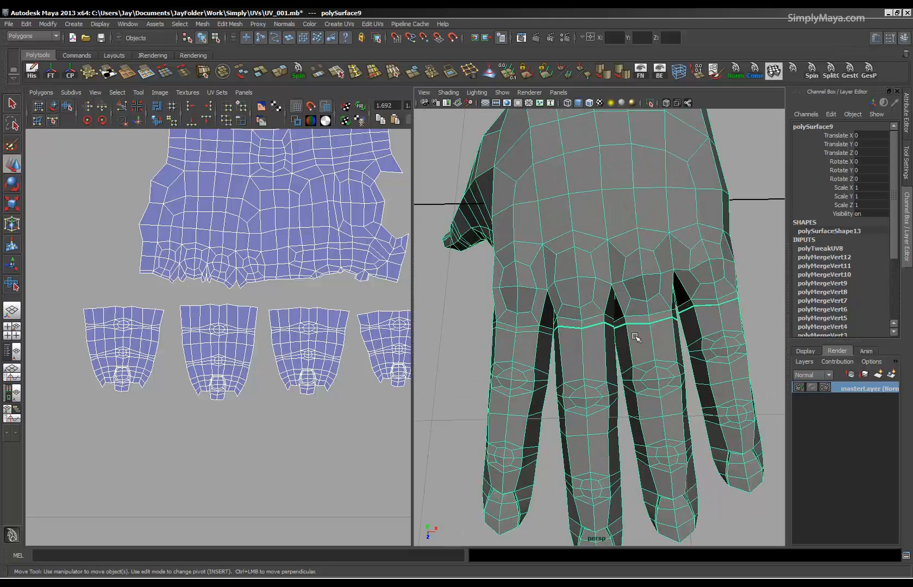
right_click_drag(705, 291, 644, 281, "alt")
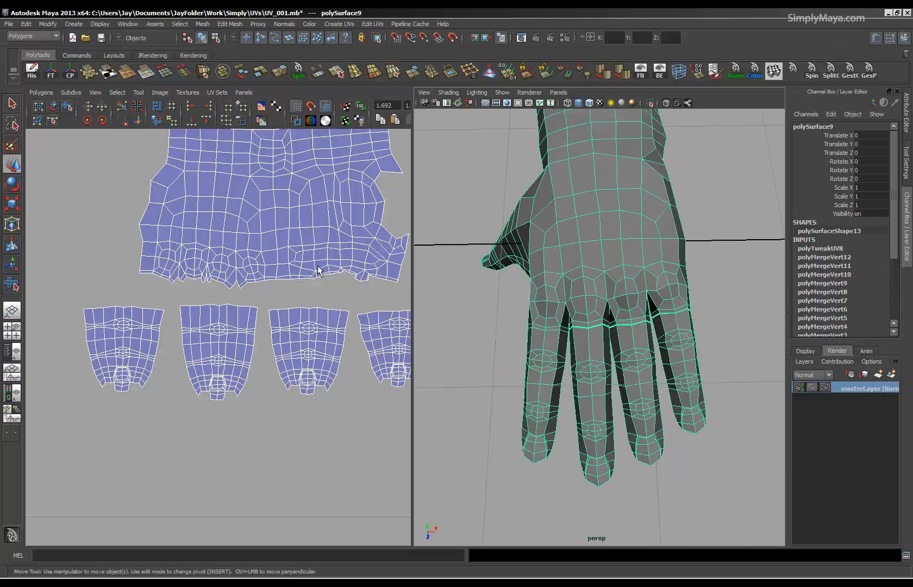
Bring all of the hand's UV shells into view and delete the hand's construction history.
right_click_drag(312, 266, 229, 251, "alt")
left_click_drag(581, 305, 632, 278, "alt")
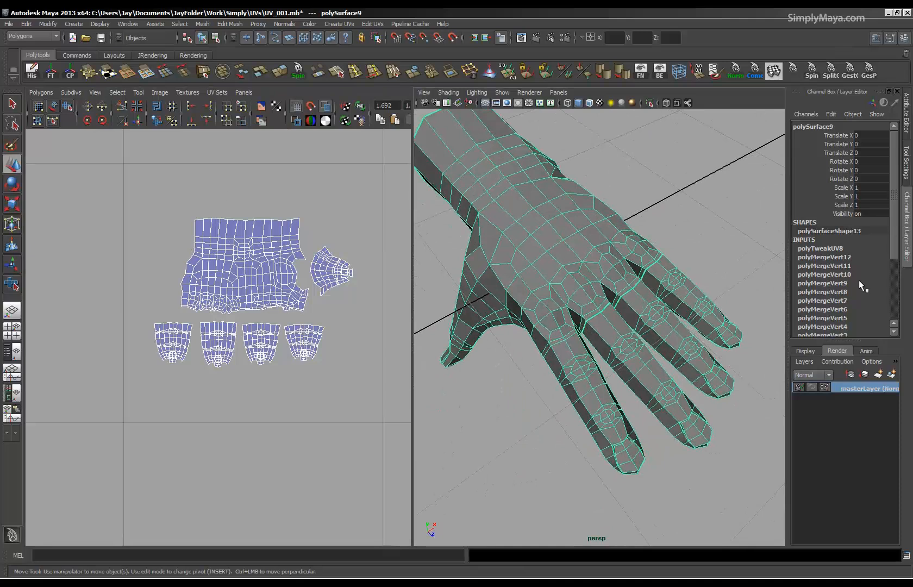
scroll(869, 283, "down", 3)
scroll(869, 284, "up", 3)
key("alt+shift+d")
Widen the perspective view and unhide all objects in the scene.
left_click_drag(671, 341, 513, 329, "alt")
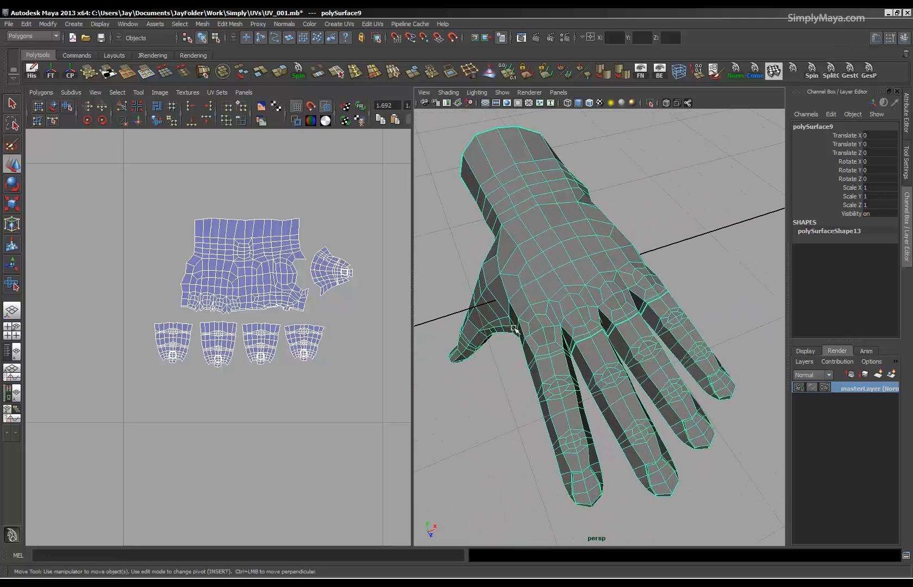
left_click_drag(411, 338, 378, 336)
right_click_drag(679, 296, 532, 286, "alt")
middle_click_drag(532, 285, 520, 310, "alt")
left_click_drag(565, 326, 500, 313, "alt")
right_click_drag(505, 313, 571, 320, "alt")
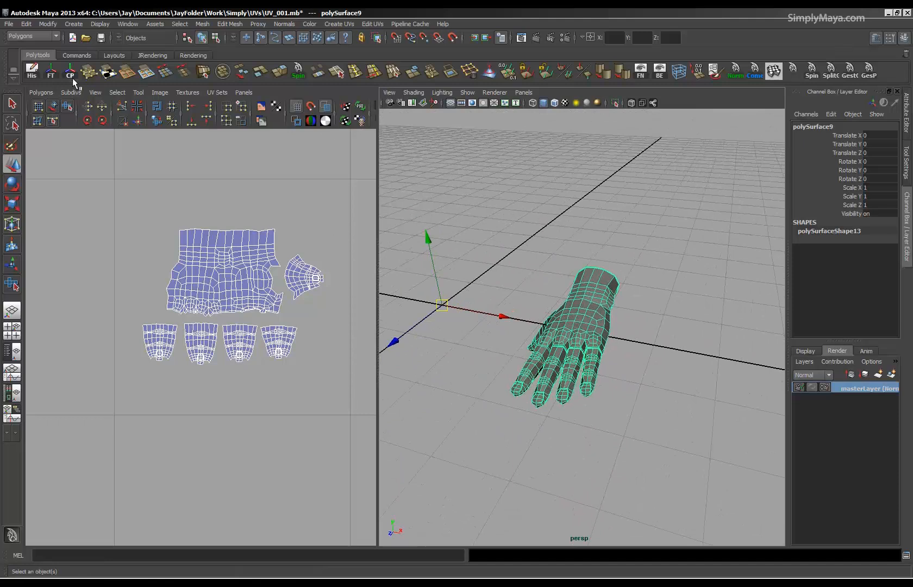
left_click(110, 56)
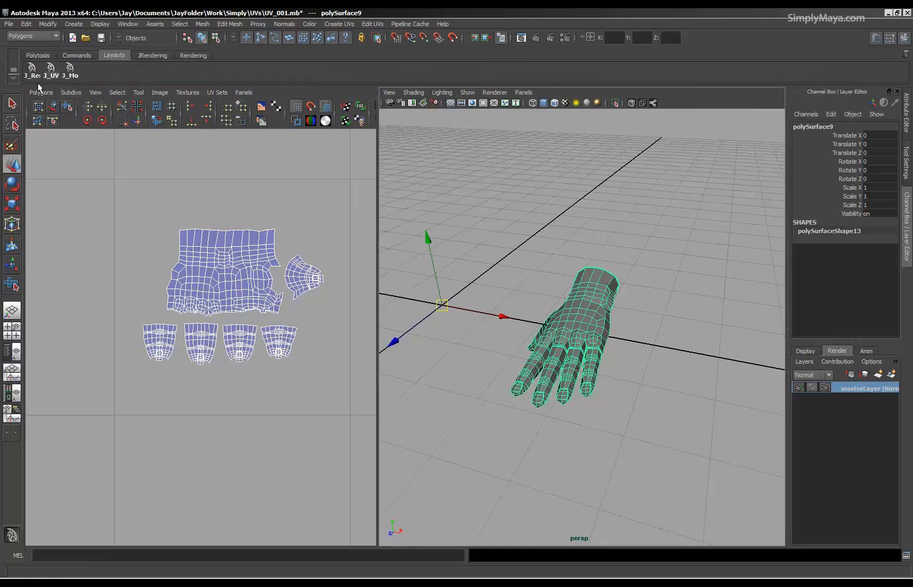
left_click(79, 55)
left_click(108, 71)
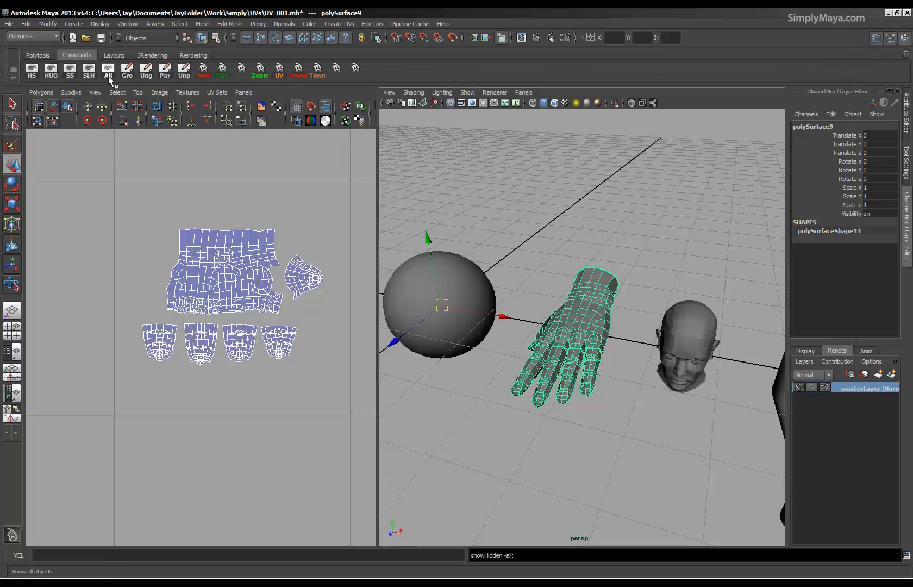
Display the checker texture on the models and compare the sphere, hand and head side by side.
left_click_drag(612, 329, 590, 325, "alt")
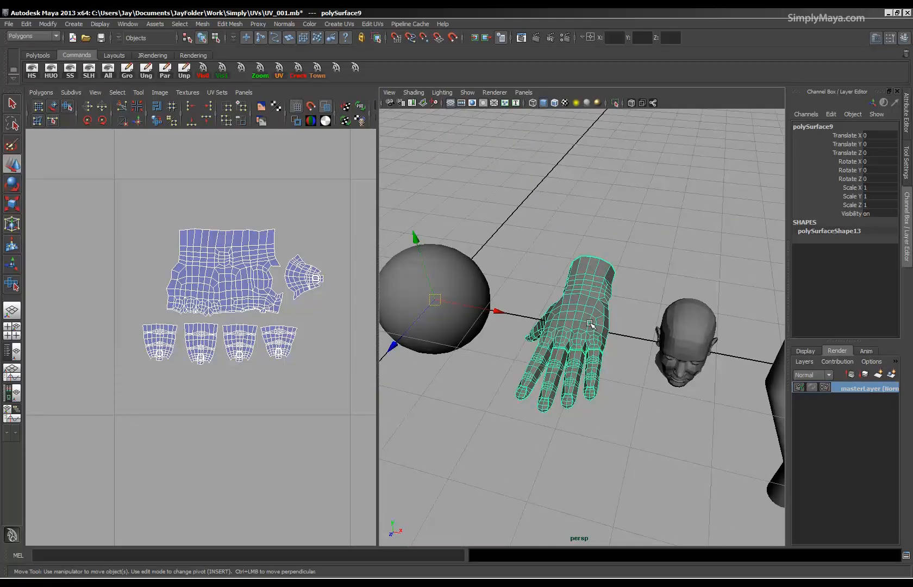
key("6")
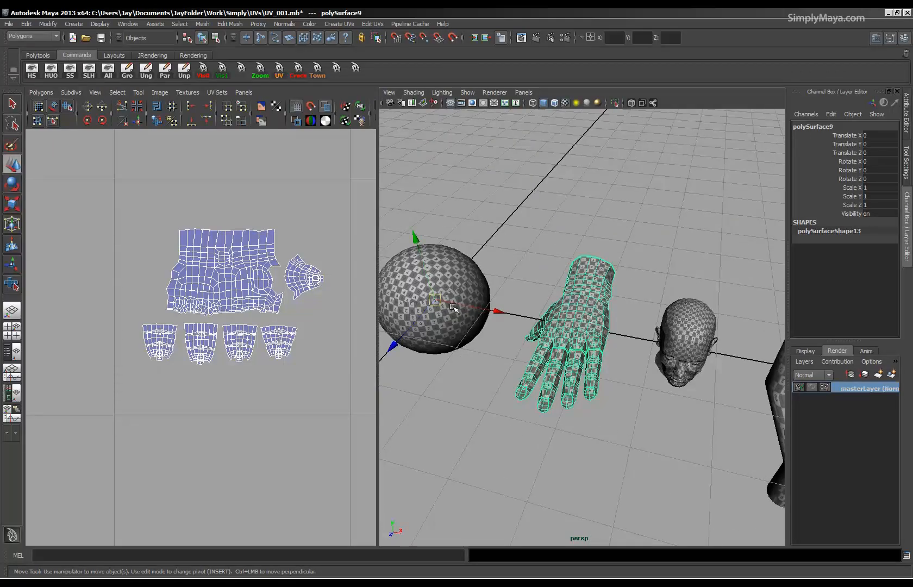
right_click_drag(313, 349, 94, 304, "alt")
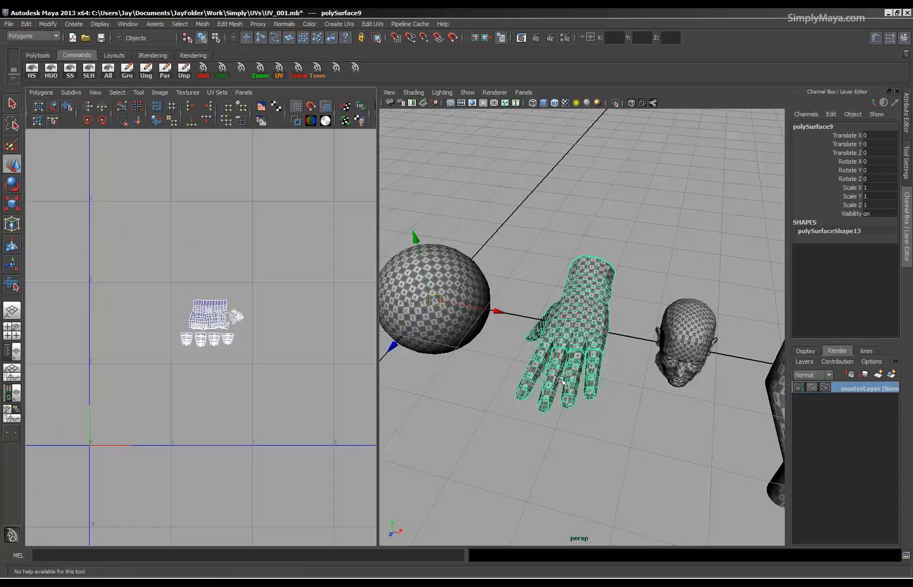
left_click_drag(672, 407, 704, 343, "alt")
middle_click_drag(704, 344, 666, 332, "alt")
right_click_drag(665, 340, 755, 374, "alt")
mouse_move(645, 349)
left_mouse_down("alt")
mouse_move(566, 360)
mouse_move(633, 364)
left_mouse_up("alt")
middle_click_drag(633, 364, 628, 345, "alt")
right_click_drag(628, 345, 467, 397, "alt")
left_click_drag(467, 397, 605, 371, "alt")
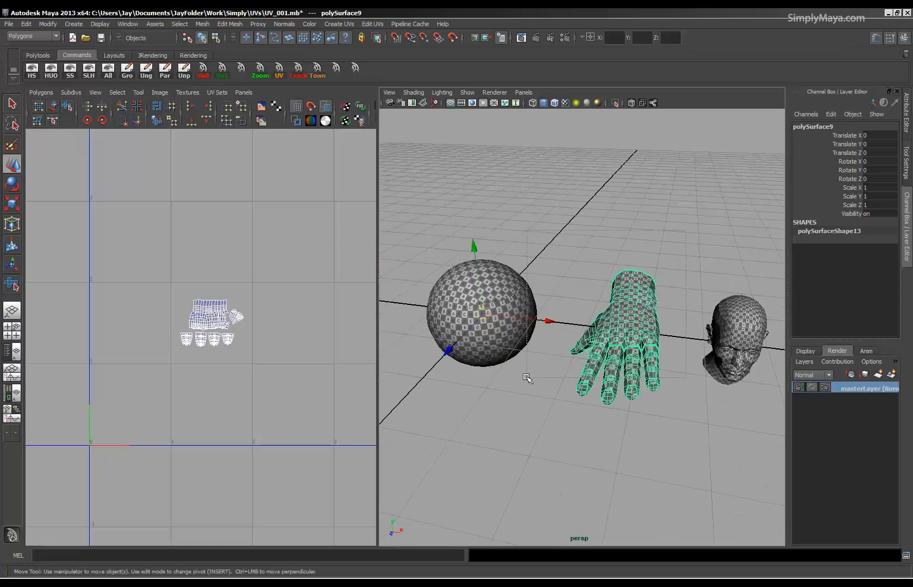
Select the sphere, hand and bent cylinder together and remove them, leaving only the head in the scene.
left_click_drag(527, 378, 479, 405)
right_click_drag(707, 332, 592, 364, "alt")
middle_click_drag(592, 365, 540, 369, "alt")
left_click_drag(675, 253, 597, 384, "shift")
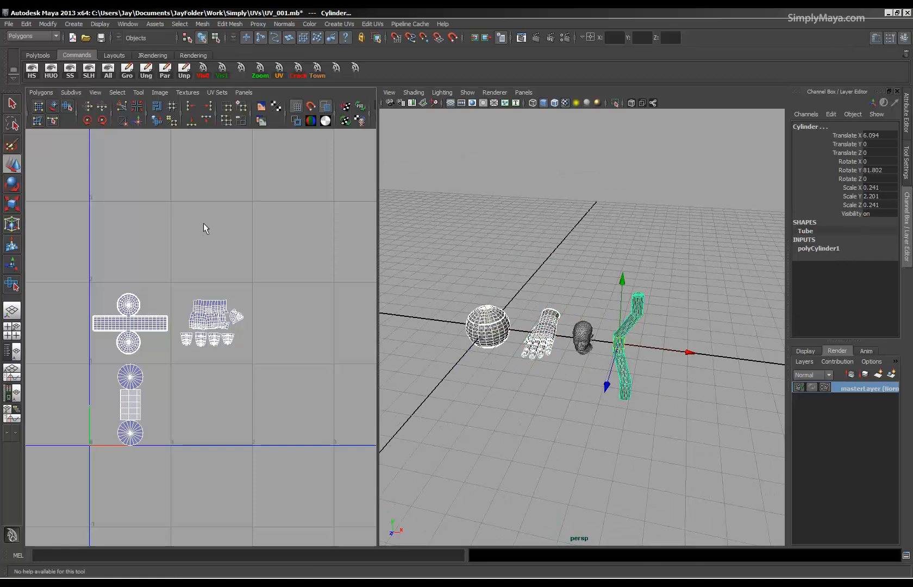
key("Delete")
Select the head and frame both the model and its automatically projected UV layout.
left_click(582, 333)
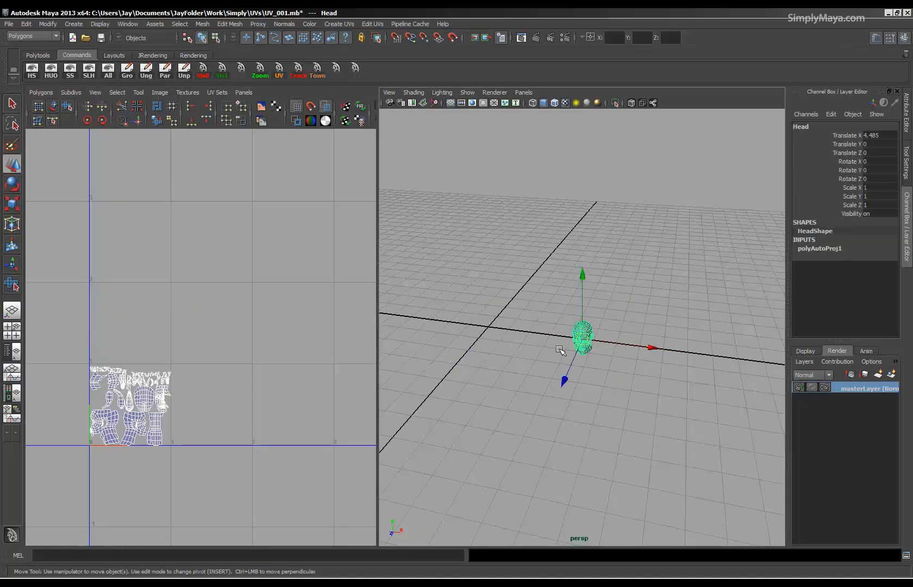
key("f")
left_click_drag(550, 353, 575, 344, "alt")
middle_click_drag(87, 376, 163, 308, "alt")
right_click_drag(163, 308, 349, 323, "alt")
middle_click_drag(270, 324, 247, 297, "alt")
right_click_drag(247, 298, 274, 304, "alt")
middle_click_drag(171, 329, 185, 350, "alt")
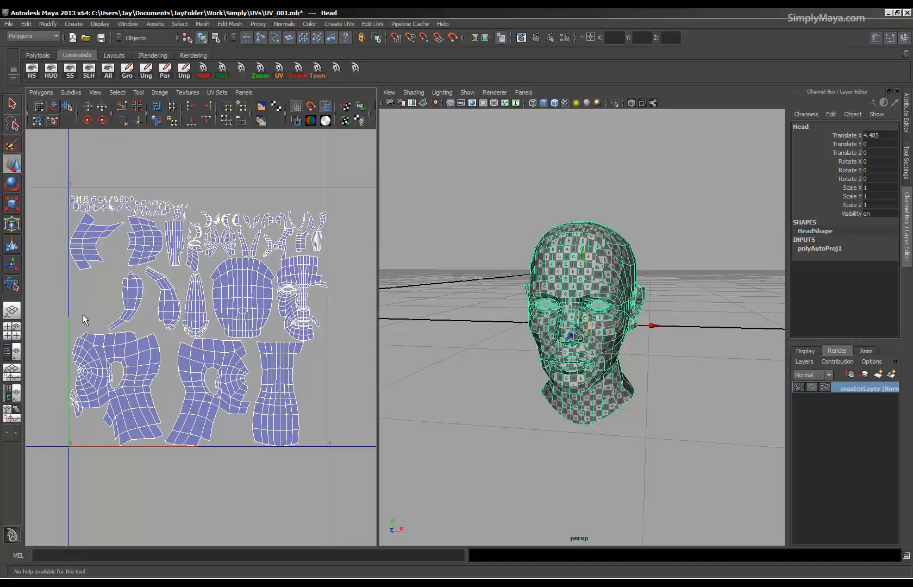
Inspect the checker pattern around the head, previewing the mesh smoothed and switching back to the unsmoothed display.
left_click_drag(606, 306, 489, 402, "alt")
right_click_drag(535, 348, 684, 334, "alt")
left_click_drag(512, 426, 703, 311, "alt")
left_click_drag(639, 269, 568, 291, "alt")
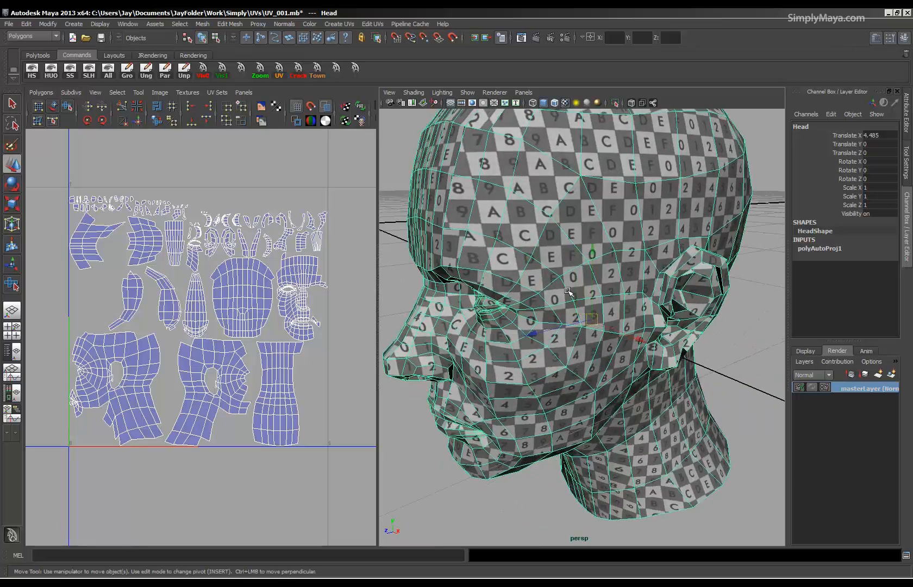
key("3")
left_click(736, 345)
left_click_drag(735, 347, 609, 216, "alt")
left_click_drag(584, 334, 643, 361, "alt")
scroll(552, 351, "down", 5)
left_click(597, 352)
key("1")
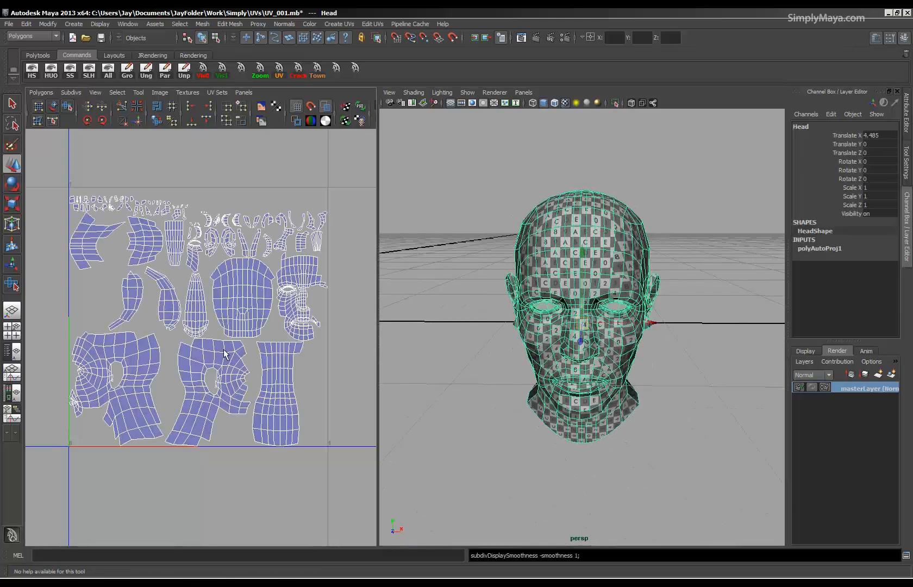
Switch the 3D view to the front orthographic camera and frame the head.
left_click_drag(589, 345, 586, 327, "alt")
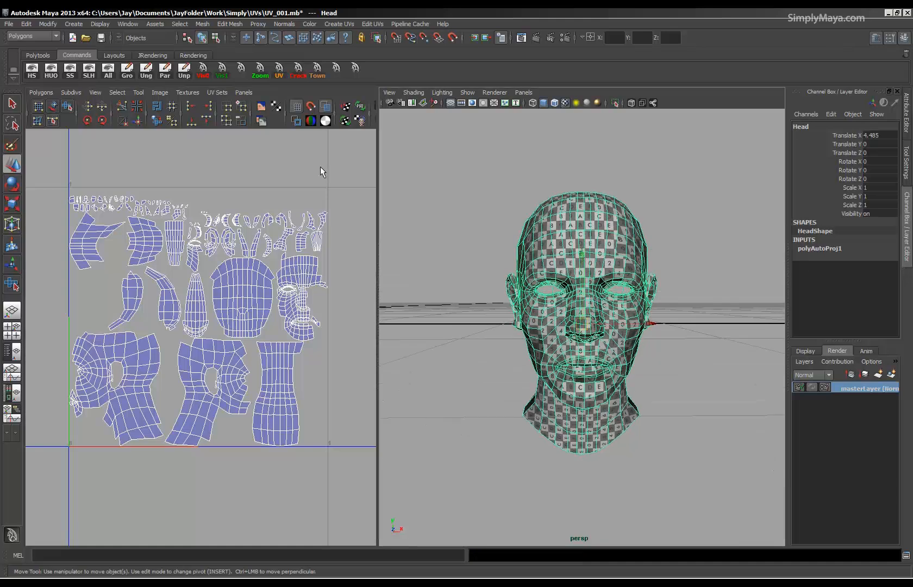
left_click(523, 93)
mouse_move(537, 125)
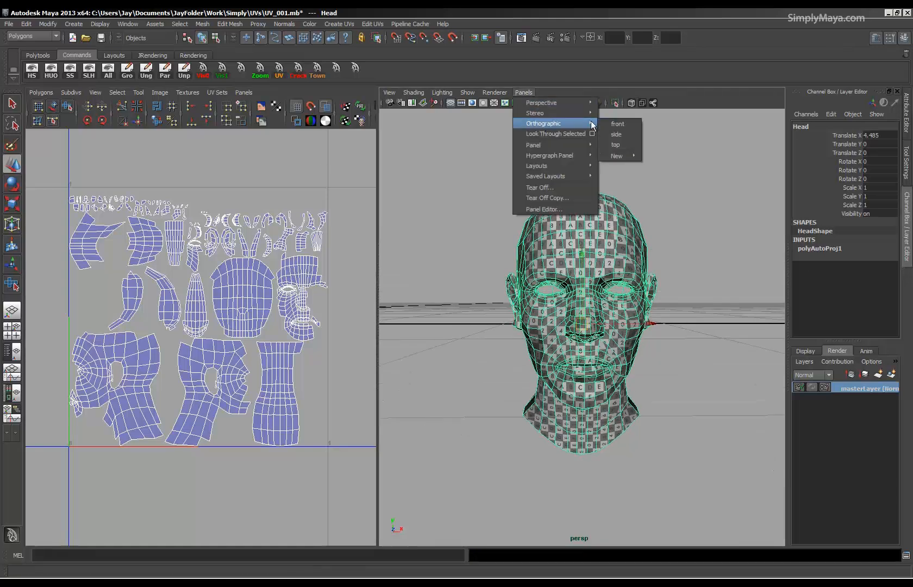
left_click(616, 124)
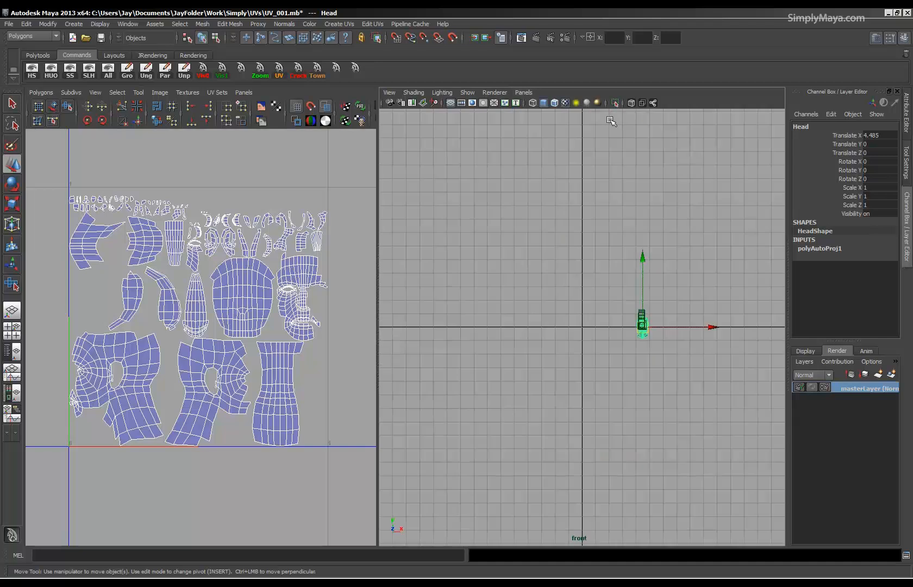
key("f")
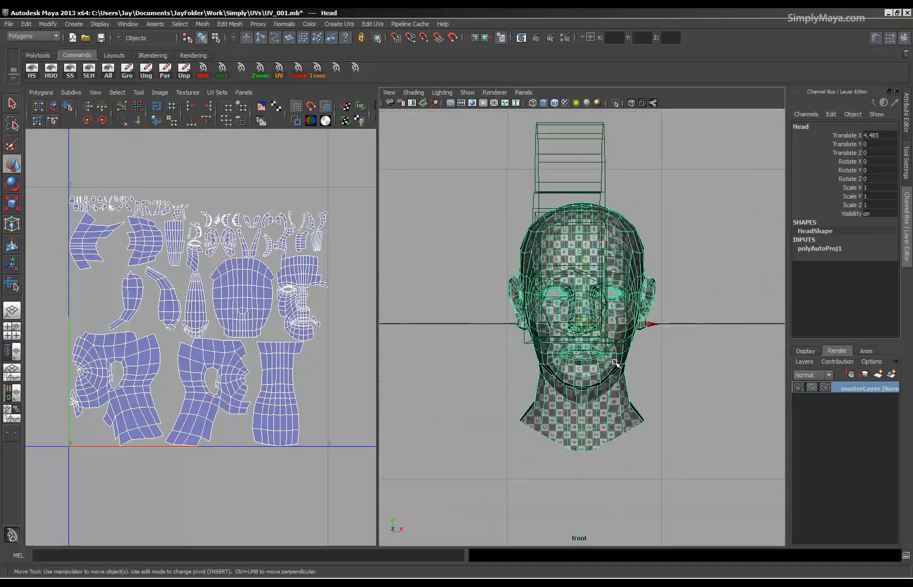
Hide the cameras in the front view so only the head is displayed, and frame the head.
left_click(467, 92)
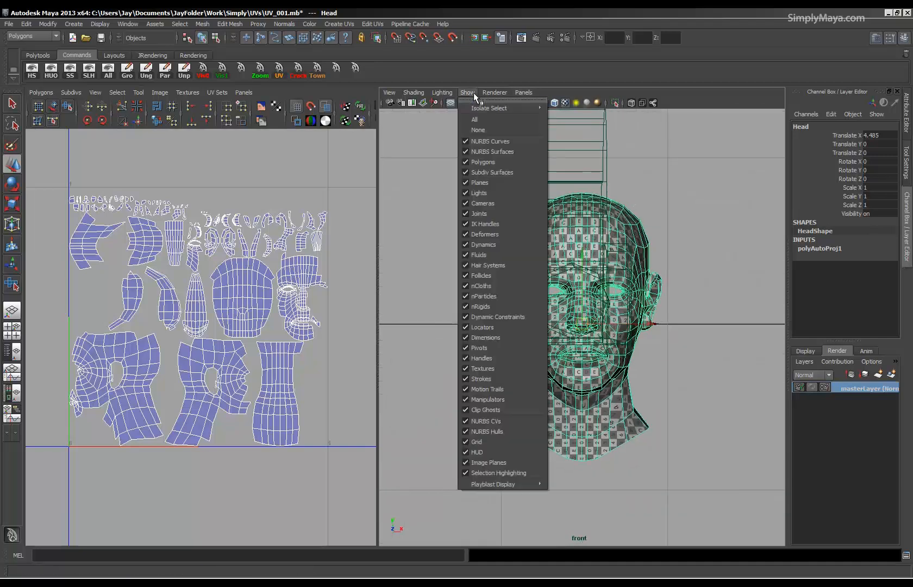
left_click(482, 203)
right_click_drag(501, 338, 581, 319, "alt")
Select all the faces on one half of the head up to the centre line in wireframe display and delete them.
right_click(555, 206)
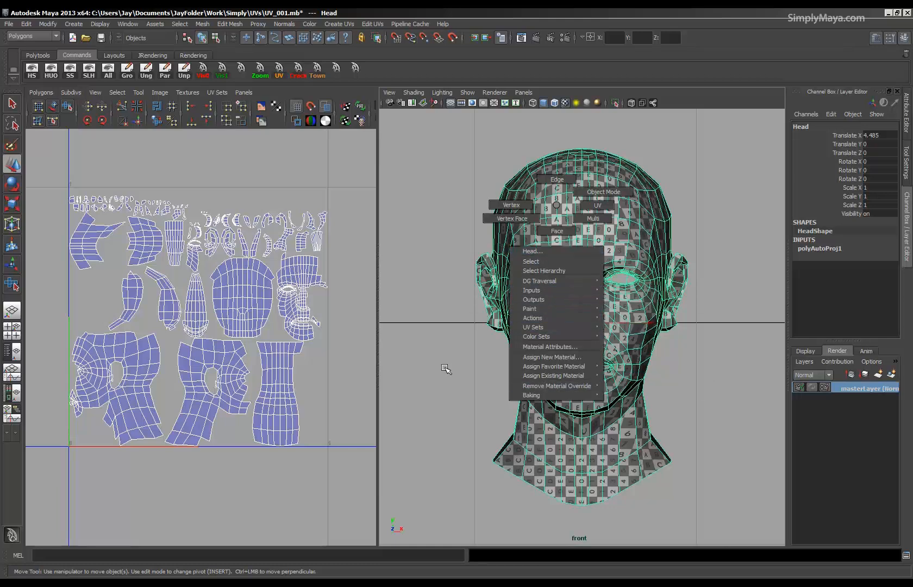
left_click(557, 230)
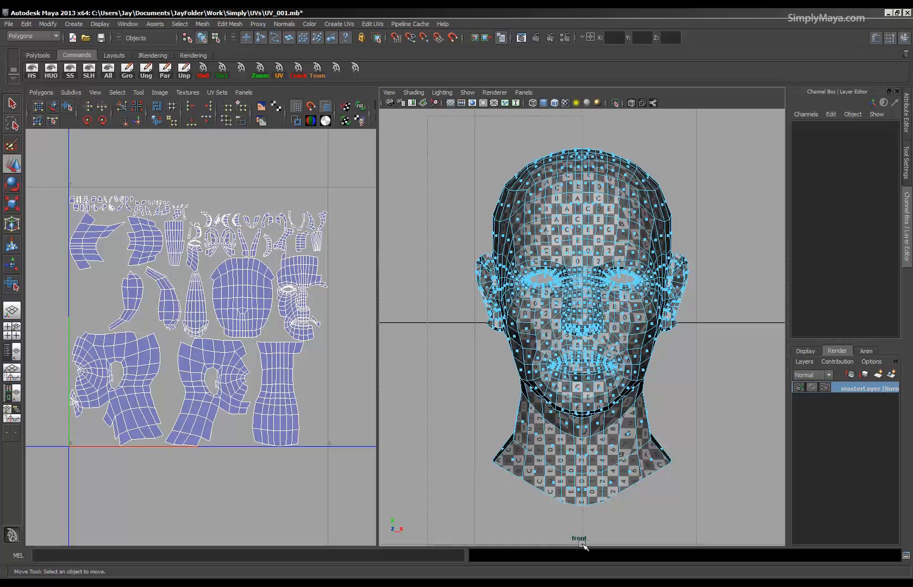
left_click_drag(581, 545, 473, 133)
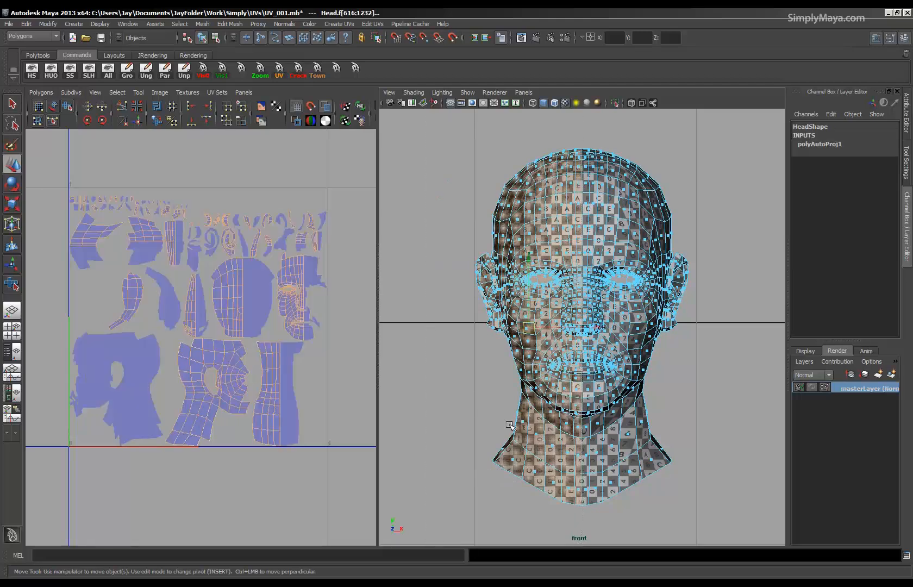
right_click_drag(546, 392, 801, 412, "alt")
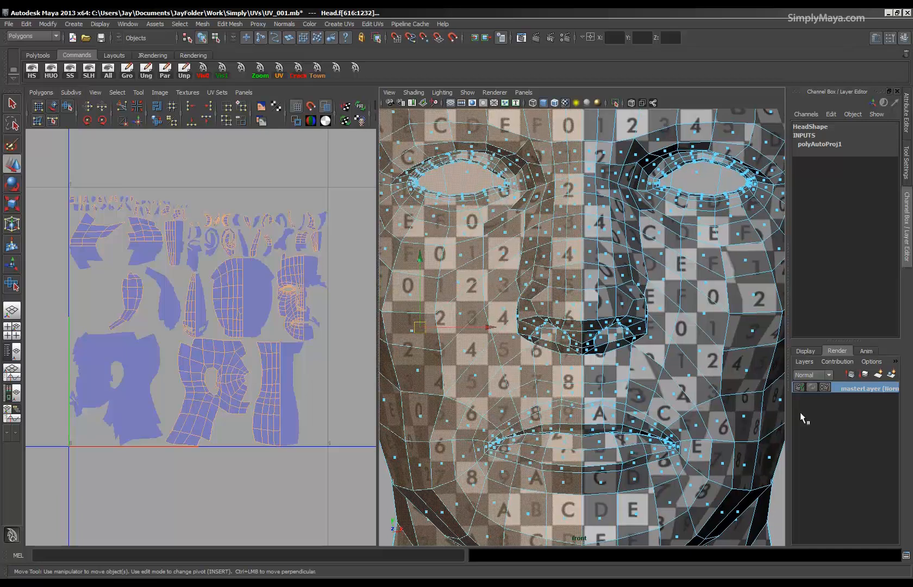
key("4")
right_click_drag(615, 402, 595, 397, "alt")
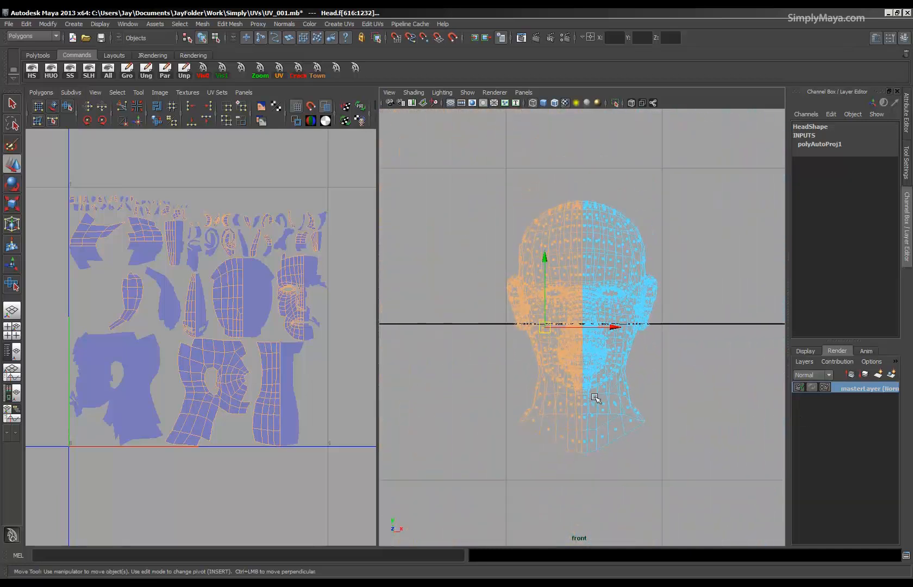
key("Delete")
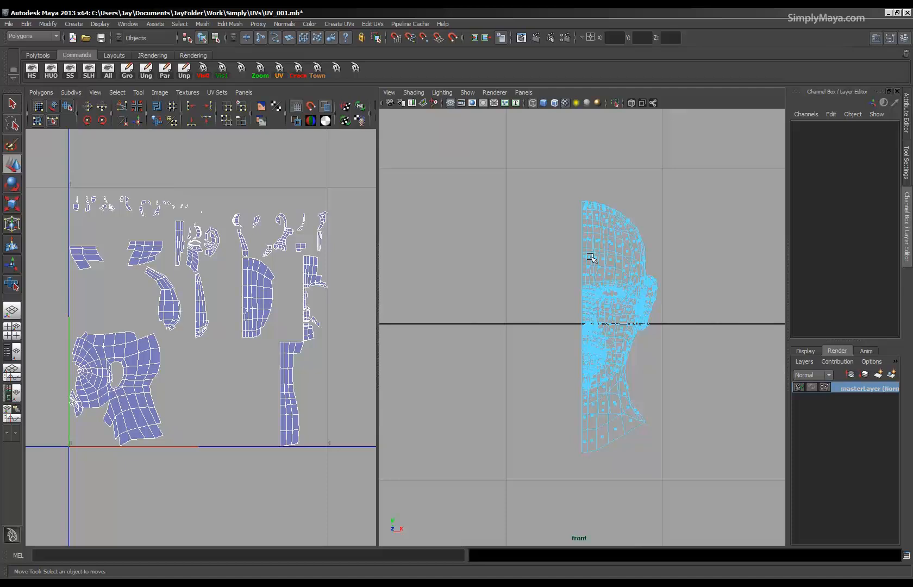
Switch the 3D view from the front camera to the perspective camera, keeping the UV layout beside it.
key("space")
left_click(170, 92)
mouse_move(184, 102)
left_click(265, 105)
left_click_drag(497, 318, 465, 312, "alt")
right_click_drag(465, 312, 356, 313, "alt")
left_click_drag(356, 313, 460, 313, "alt")
left_click_drag(450, 274, 413, 290, "alt")
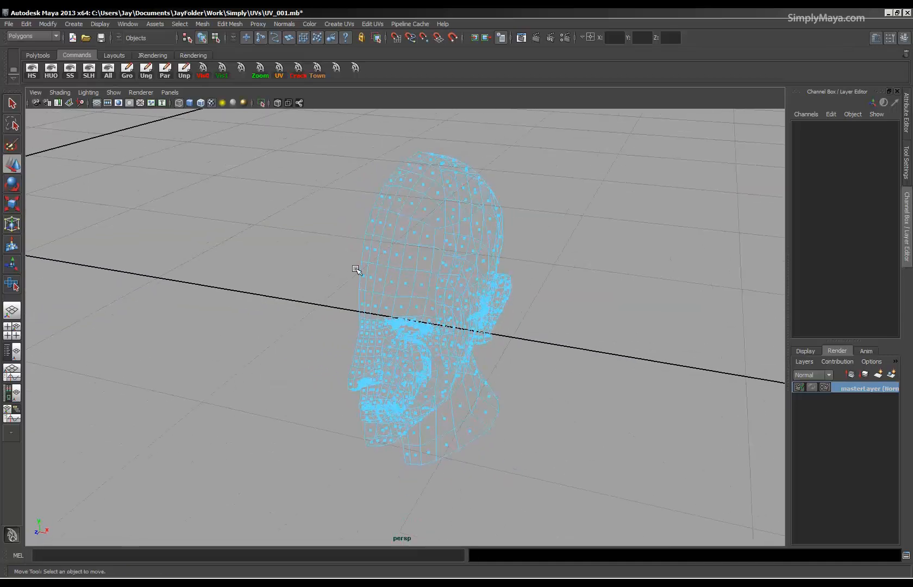
key("space")
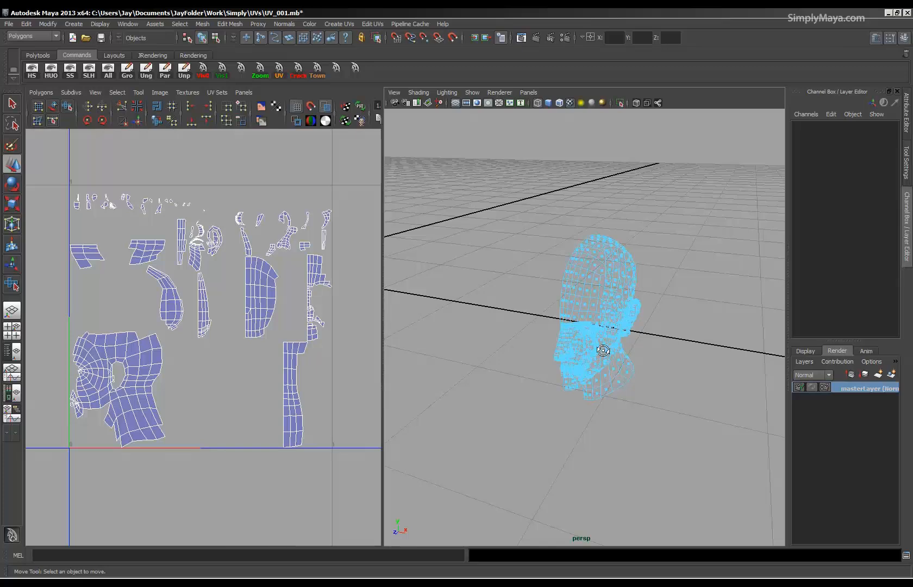
Show the remaining half of the head shaded with its checker texture.
left_click_drag(602, 350, 524, 332, "alt")
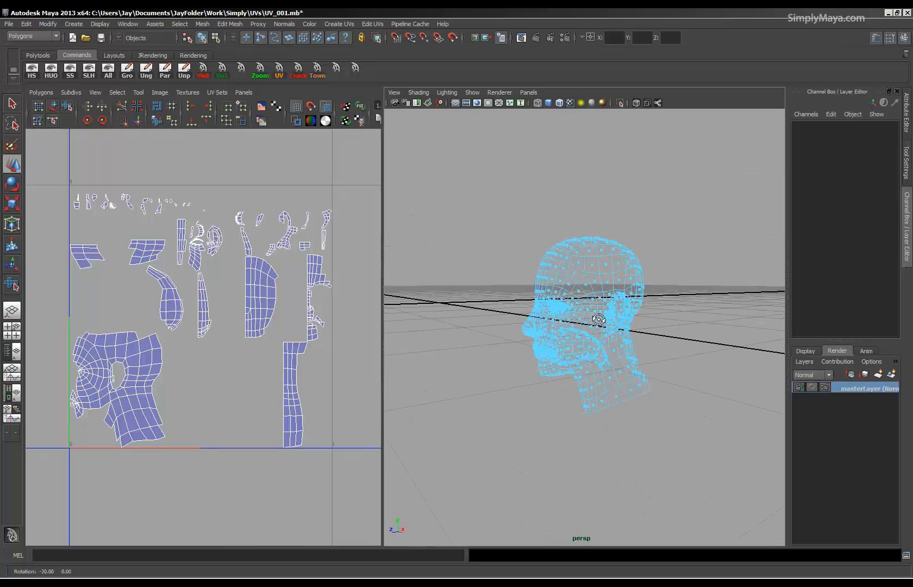
mouse_move(637, 337)
left_mouse_down("alt")
mouse_move(526, 350)
mouse_move(609, 293)
mouse_move(614, 326)
mouse_move(596, 350)
mouse_move(602, 342)
mouse_move(460, 331)
mouse_move(603, 338)
mouse_move(560, 347)
mouse_move(572, 350)
mouse_move(549, 345)
mouse_move(597, 336)
left_mouse_up("alt")
key("5")
key("6")
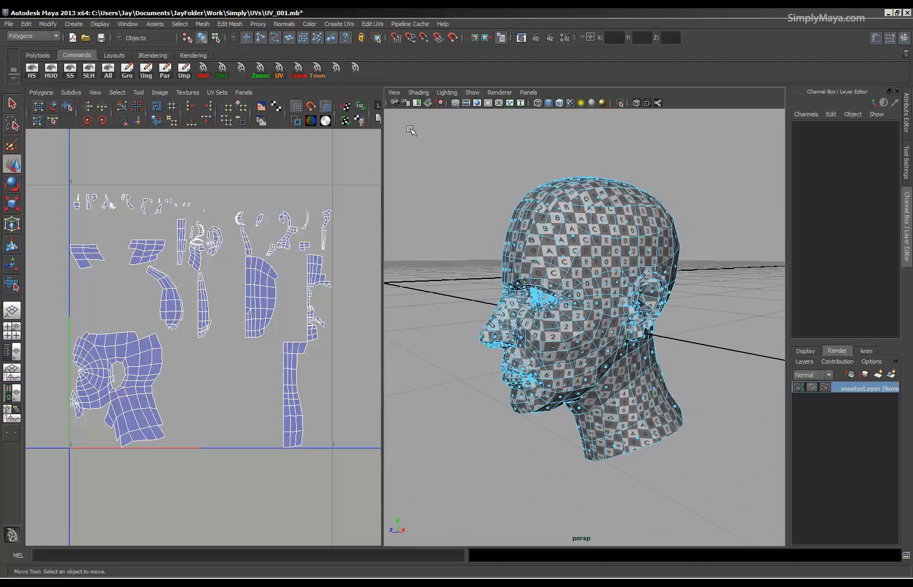
left_click(329, 24)
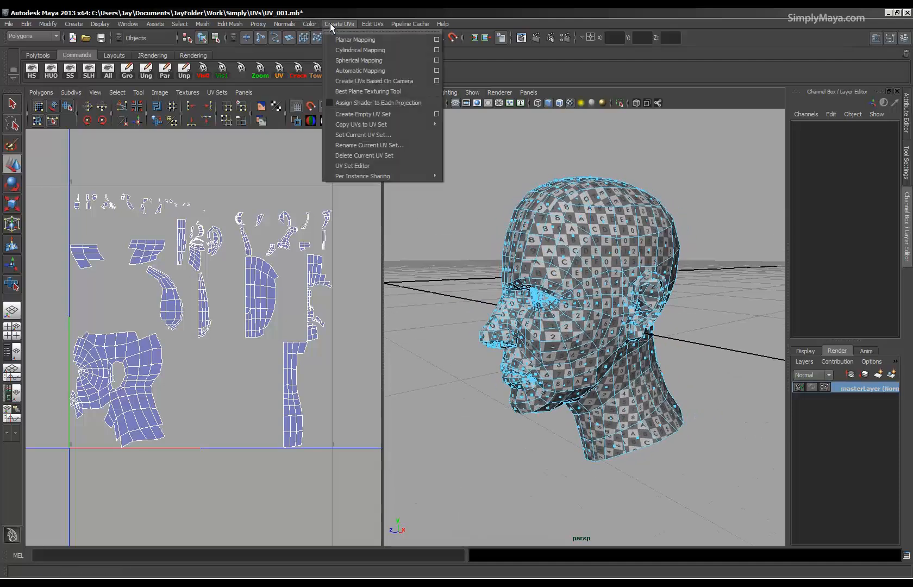
left_click(436, 39)
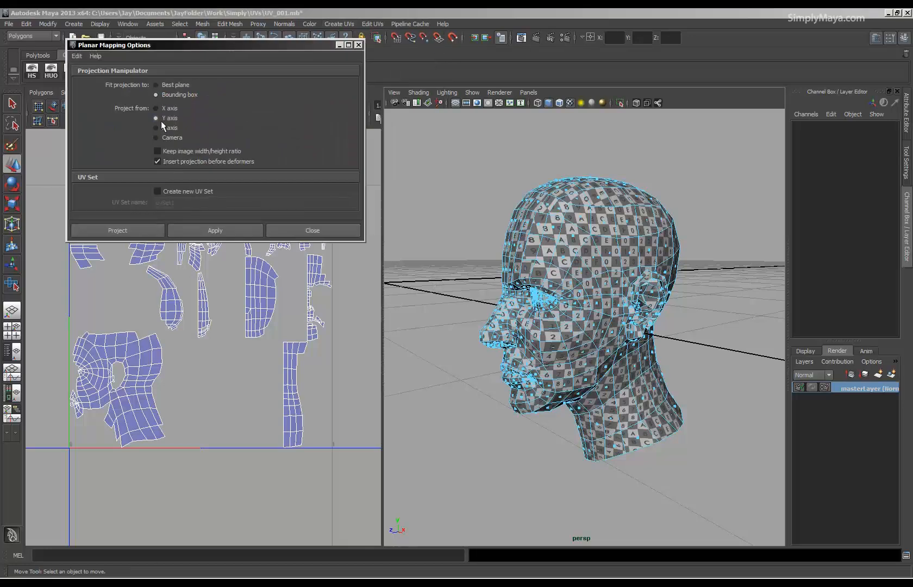
mouse_move(623, 350)
left_mouse_down("alt")
mouse_move(669, 339)
mouse_move(625, 347)
left_mouse_up("alt")
left_click(284, 228)
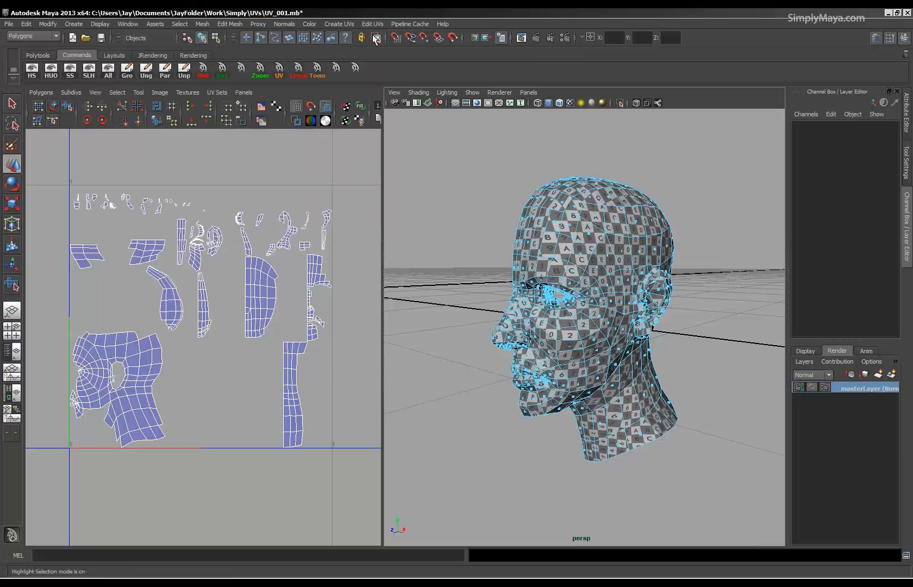
Select all faces of the half head and apply a cylindrical UV mapping to them.
left_click(331, 25)
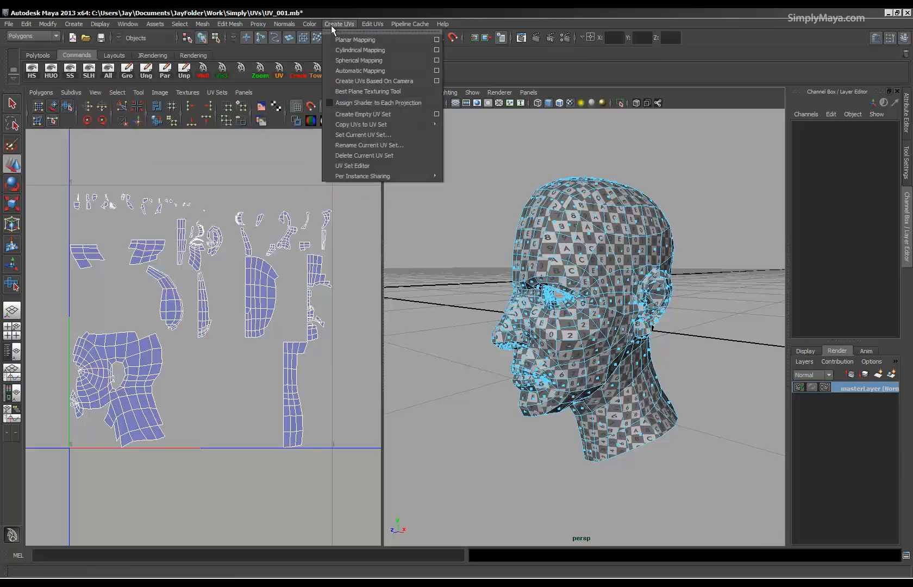
left_click(353, 50)
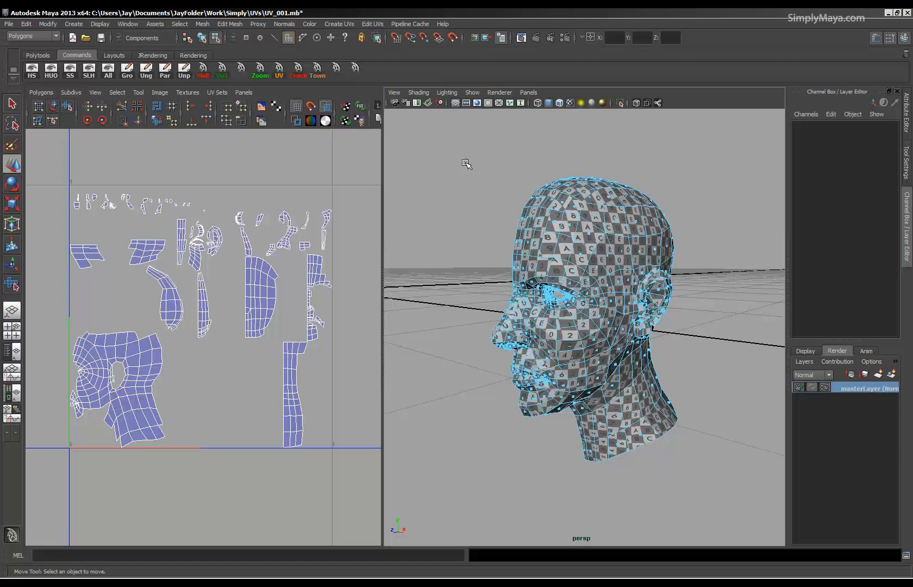
left_click_drag(465, 163, 727, 526)
left_click(310, 25)
mouse_move(335, 25)
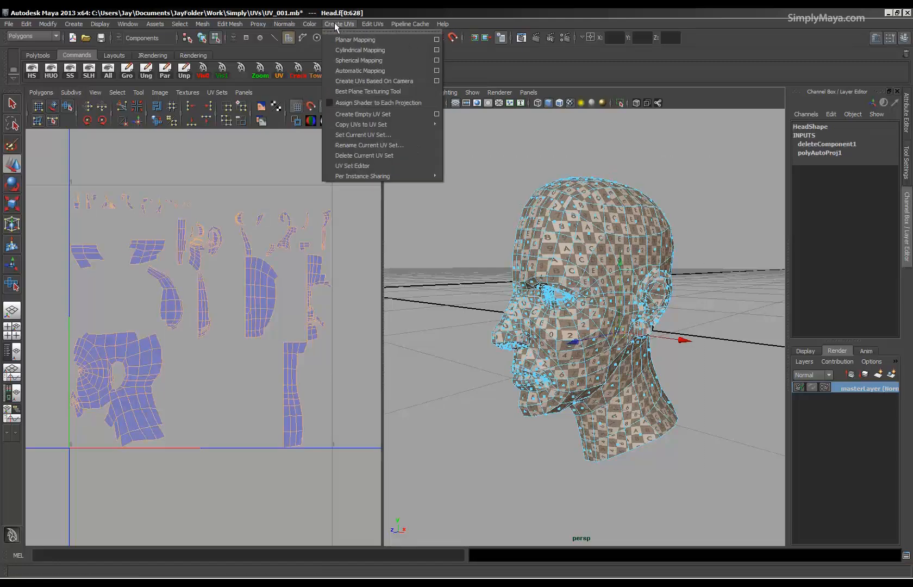
left_click(359, 52)
Rotate the cylindrical projection to about 89.6 degrees around Y and shift its centre to about 4.474 in X, around the half head.
left_click_drag(552, 262, 593, 284, "alt")
middle_click_drag(593, 284, 600, 285, "alt")
left_click_drag(600, 284, 597, 341, "alt")
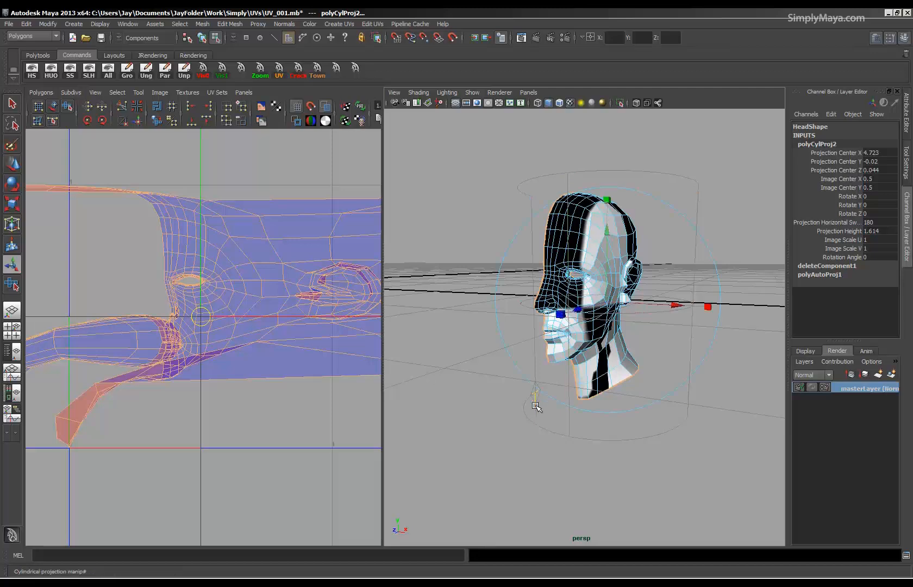
left_click_drag(536, 406, 605, 418, "alt")
left_click_drag(526, 326, 649, 363)
left_click_drag(674, 313, 639, 314)
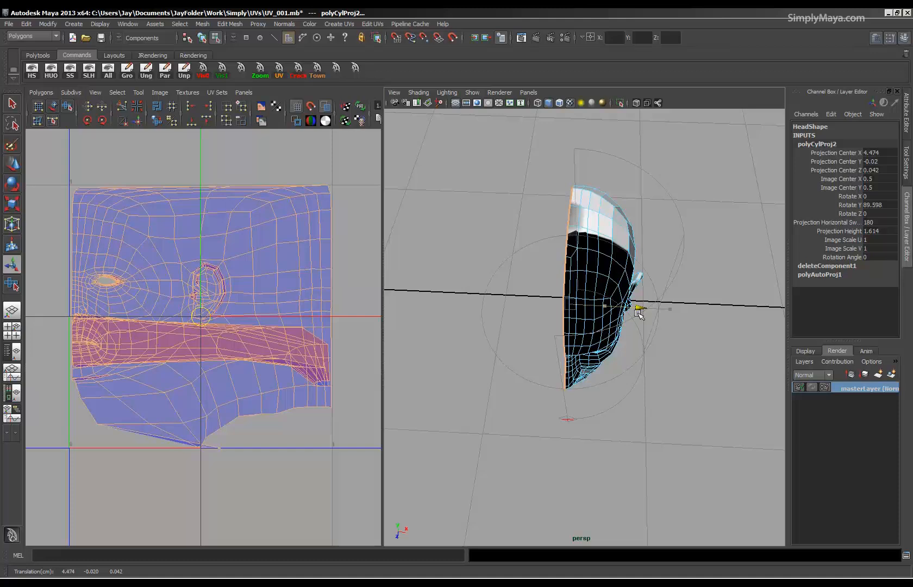
Select the ring of edges just inside the lips, where the mouth cavity begins, and cut the UVs along them.
left_click_drag(597, 357, 454, 341, "alt")
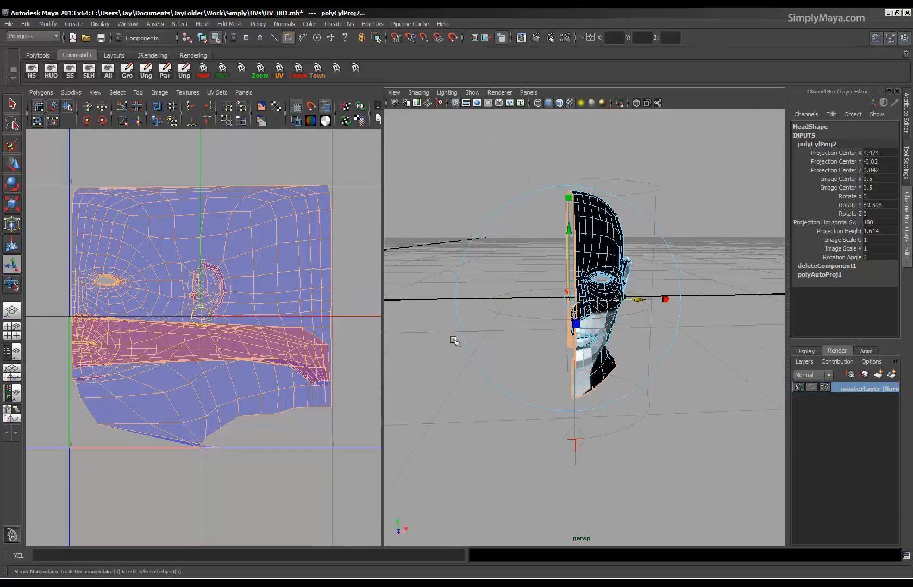
right_click_drag(105, 320, 297, 326, "alt")
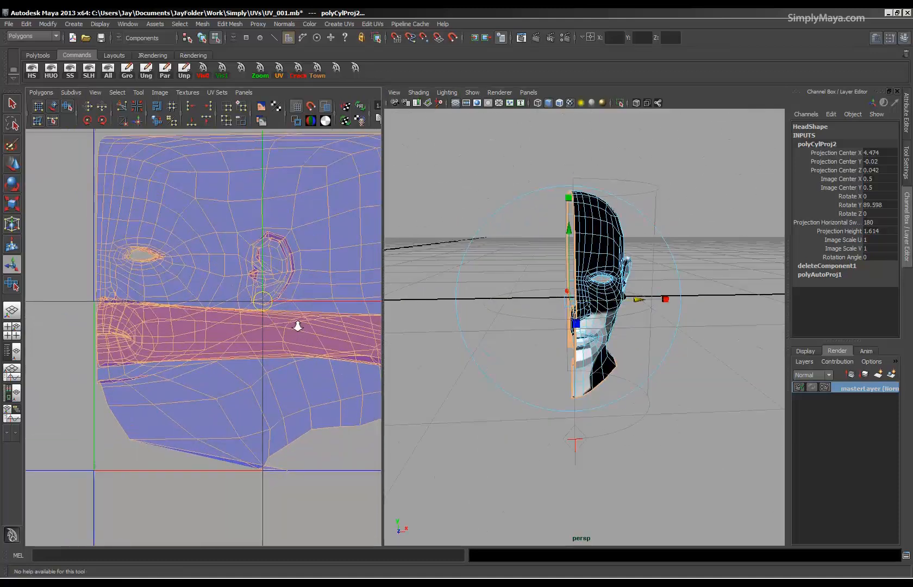
left_click_drag(413, 329, 356, 341, "alt")
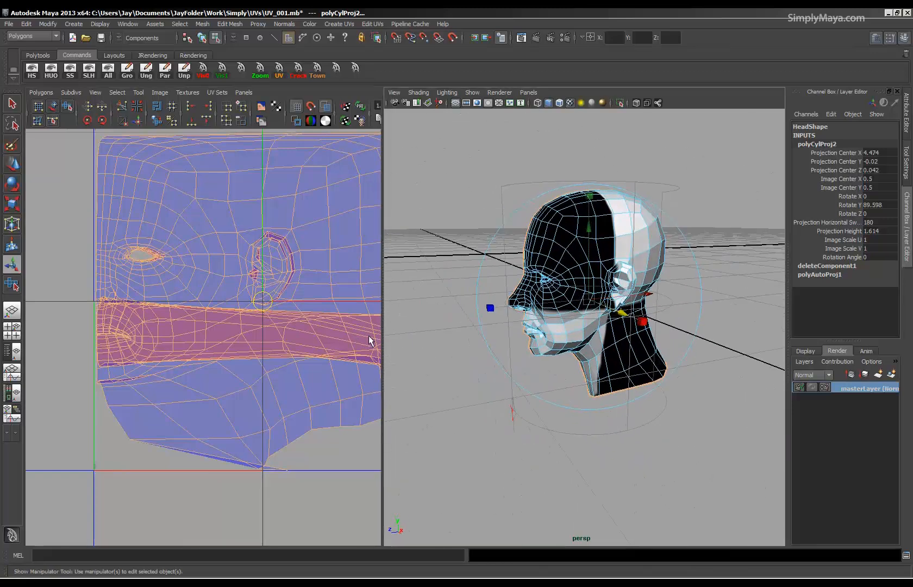
left_click_drag(523, 340, 558, 326, "alt")
left_click(734, 404)
left_click_drag(735, 404, 558, 422, "alt")
right_click_drag(559, 422, 685, 446, "alt")
left_click_drag(684, 446, 590, 444, "alt")
right_click_drag(579, 379, 578, 353)
left_click_drag(545, 510, 524, 406, "alt")
right_click_drag(524, 406, 580, 440, "alt")
left_click_drag(580, 441, 523, 417, "alt")
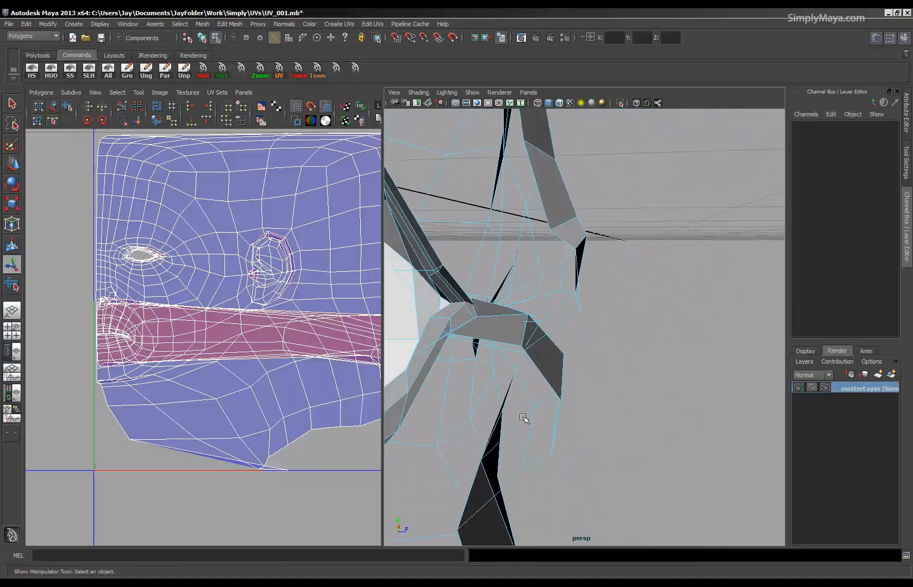
right_click_drag(525, 326, 526, 307)
left_click(525, 329)
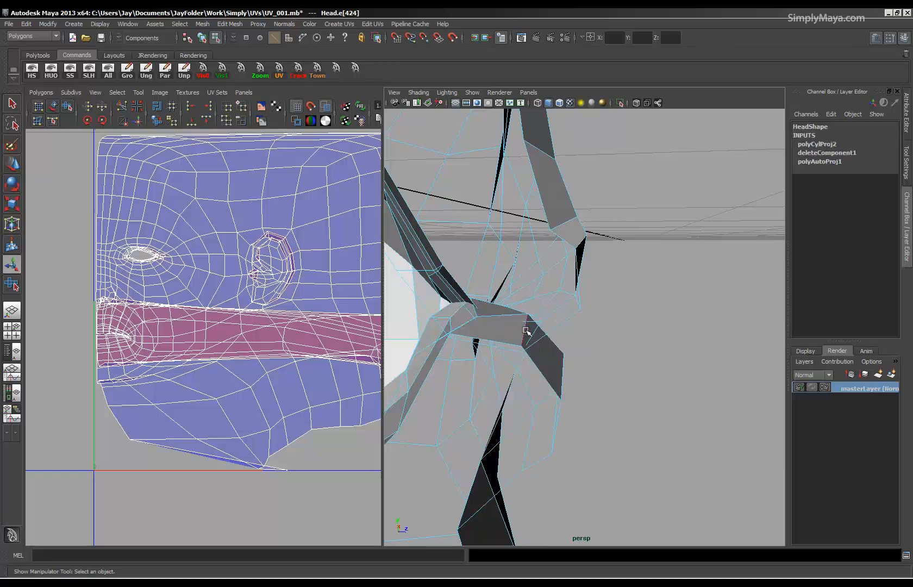
left_click_drag(526, 329, 699, 380, "alt")
right_click_drag(700, 380, 625, 406, "alt")
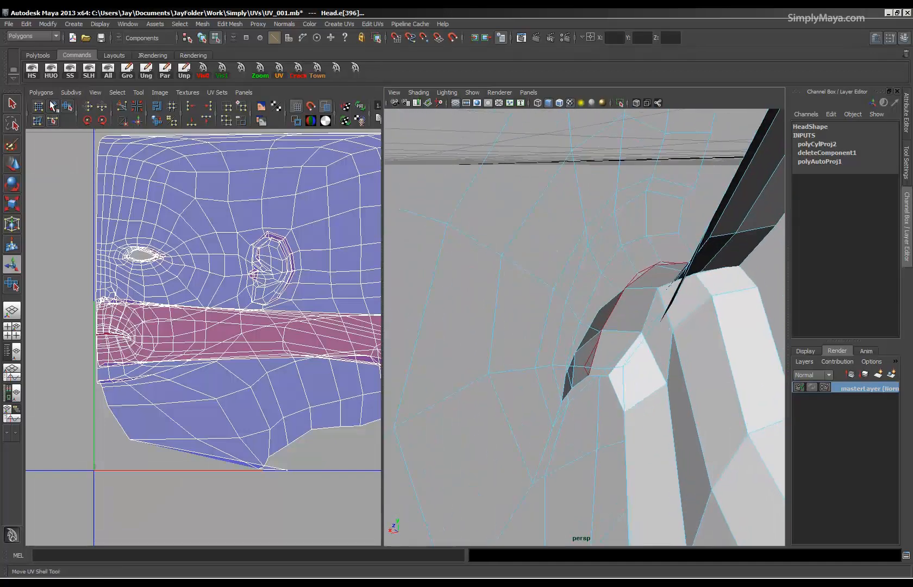
left_click(120, 109)
Separate the overlapping UV shells by moving the mouth cavity outside the UV square and placing the outer head shell back within it.
scroll(138, 220, "down", 5)
right_click_drag(236, 392, 281, 392)
right_click_drag(203, 428, 235, 405)
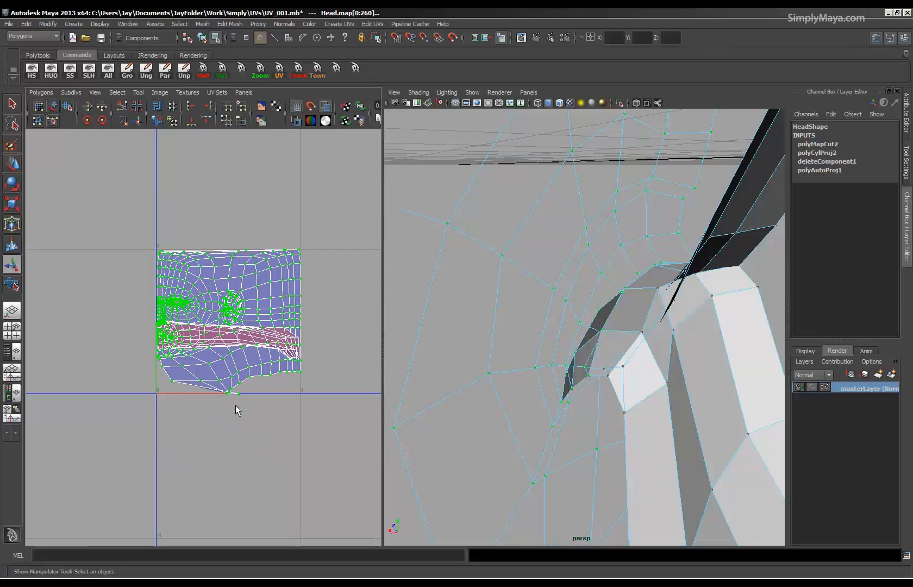
key("w")
left_click_drag(228, 327, 213, 395)
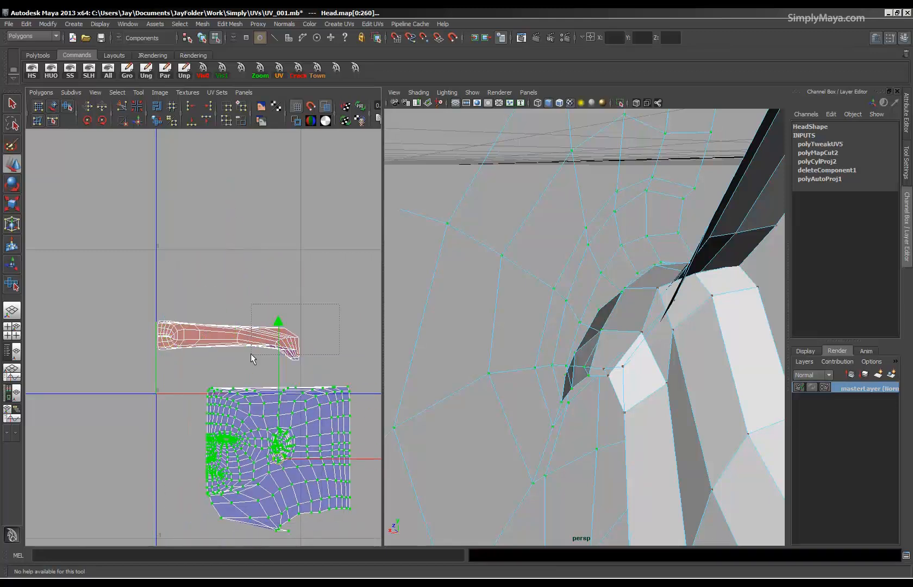
left_click_drag(251, 354, 136, 384)
left_click_drag(232, 344, 40, 314)
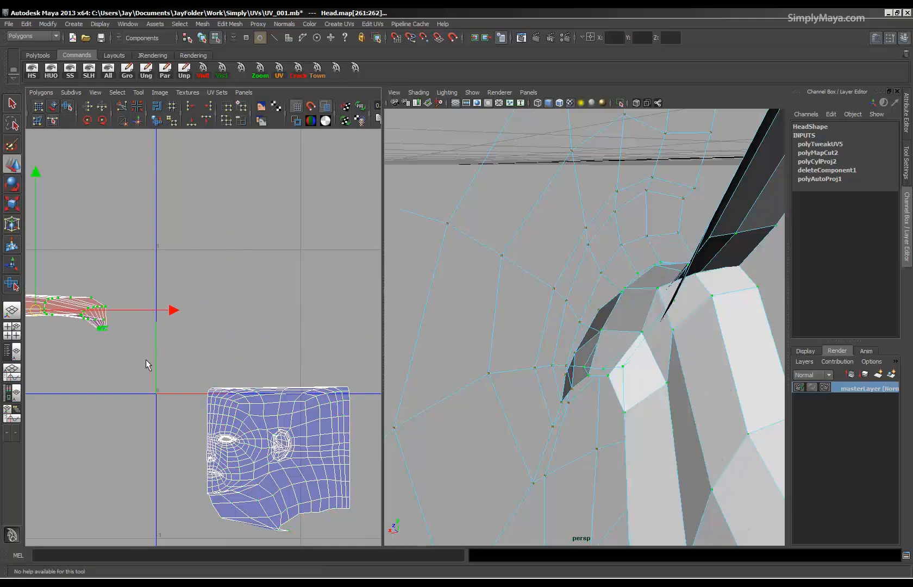
left_click_drag(353, 540, 353, 541)
left_click_drag(280, 460, 238, 330)
Examine the separated head and mouth cavity shells in the enlarged UV layout, checking the areas around the eye, ear, lips and chin.
scroll(248, 401, "up", 5)
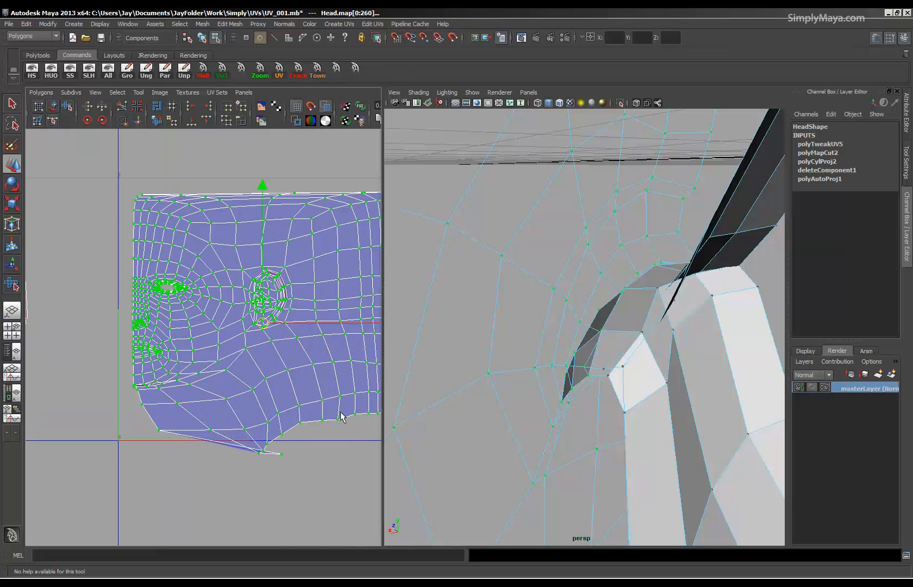
middle_click_drag(251, 417, 223, 428, "alt")
key("space")
right_click_drag(346, 379, 146, 387, "alt")
right_click_drag(342, 450, 156, 440, "alt")
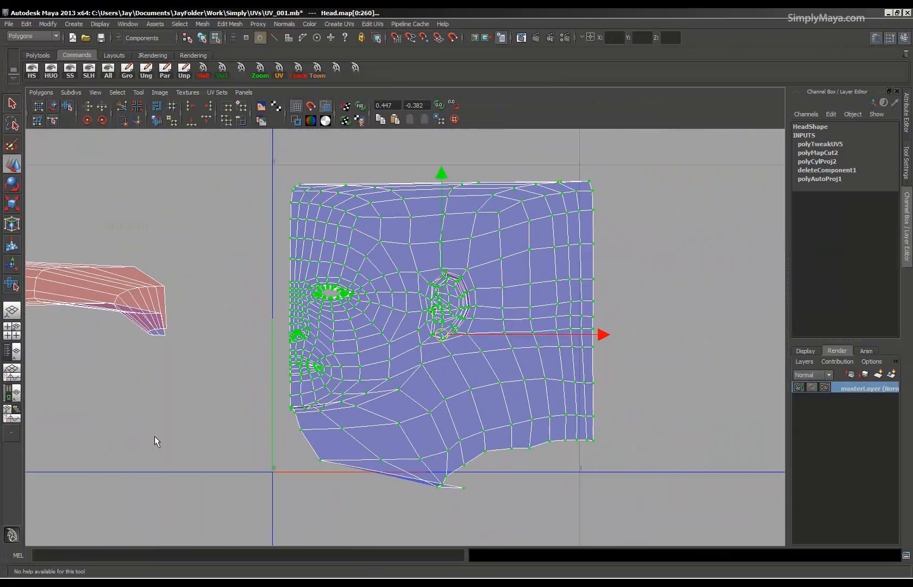
left_click(257, 406)
right_click_drag(505, 305, 361, 296, "alt")
middle_click_drag(306, 314, 390, 301, "alt")
right_click_drag(456, 301, 584, 349, "alt")
middle_click_drag(487, 345, 414, 346, "alt")
right_click_drag(414, 346, 340, 346, "alt")
middle_click_drag(340, 346, 608, 380, "alt")
right_click_drag(608, 380, 462, 388, "alt")
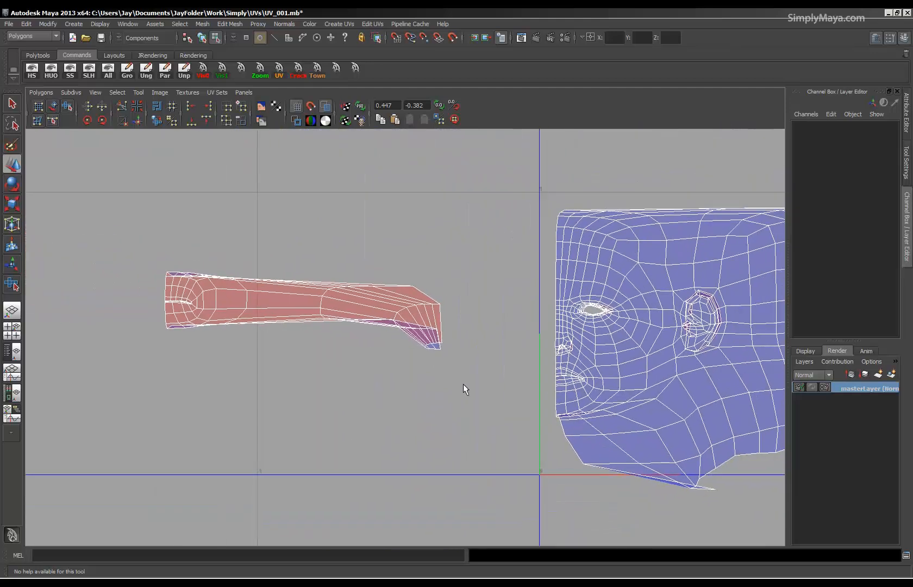
middle_click_drag(462, 387, 363, 359, "alt")
right_click_drag(364, 358, 514, 295, "alt")
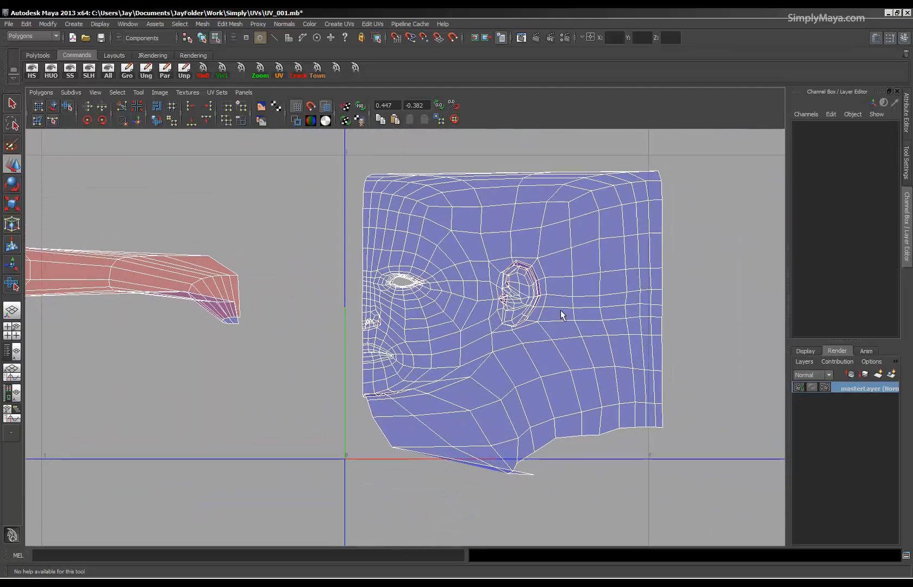
right_click_drag(394, 358, 419, 350, "alt")
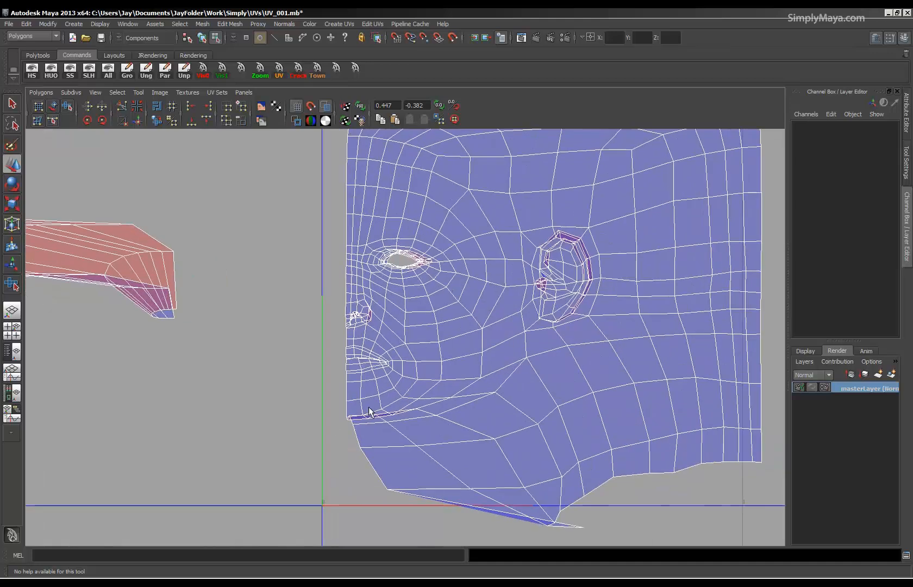
right_click_drag(503, 429, 515, 364, "alt")
middle_click_drag(515, 364, 434, 384, "alt")
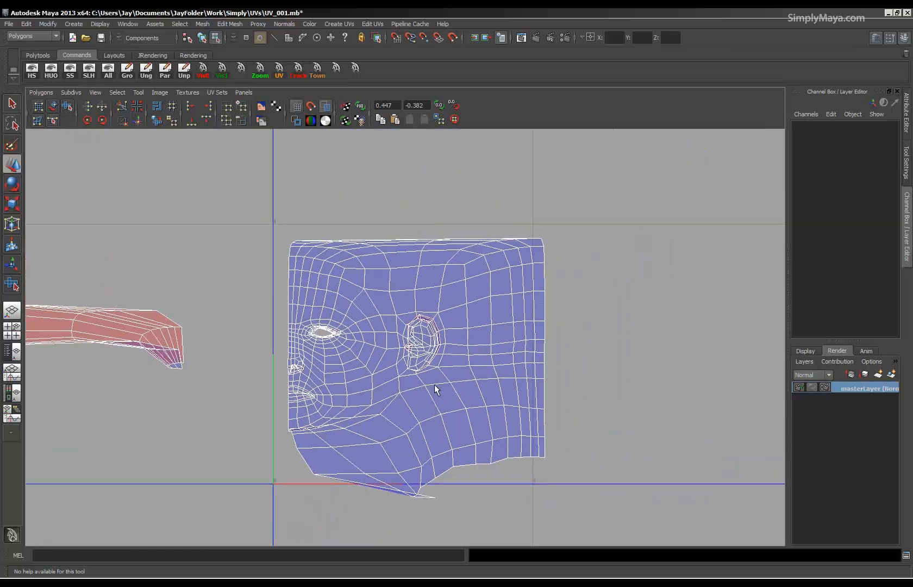
key("space")
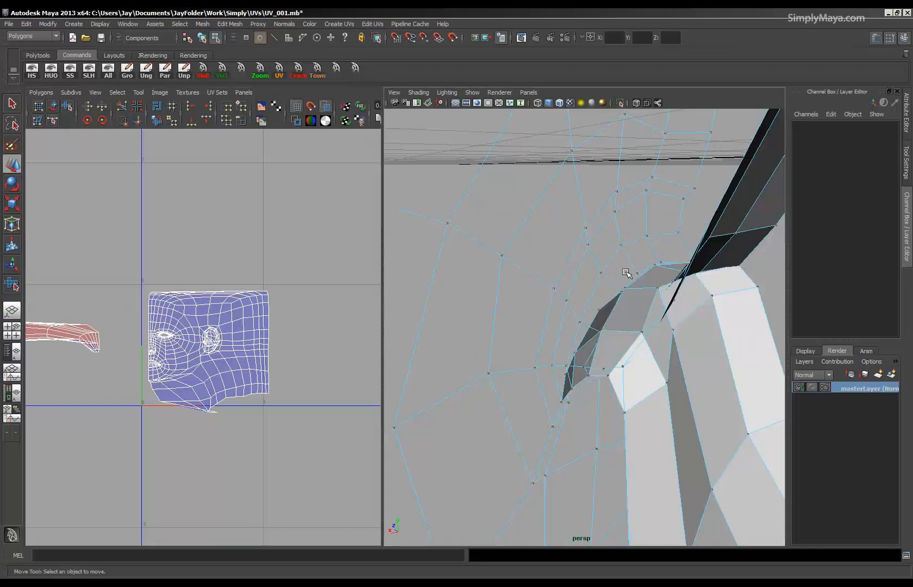
Switch the head to object selection and assign it the existing lambert2 checker material.
key("space")
right_click_drag(626, 273, 261, 275, "alt")
left_click_drag(261, 275, 571, 299, "alt")
middle_click_drag(571, 299, 515, 384, "alt")
left_click_drag(515, 384, 493, 377, "alt")
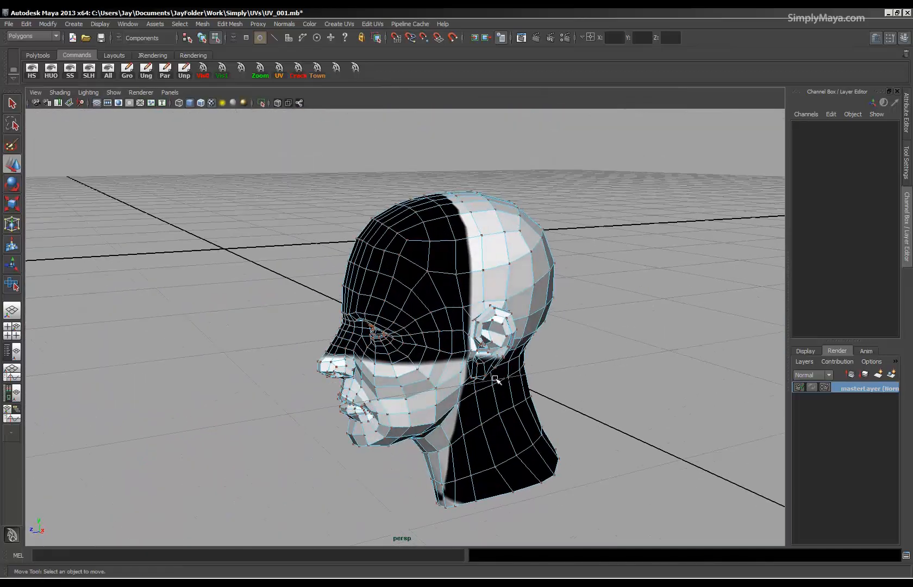
key("F8")
right_click_drag(436, 332, 456, 504)
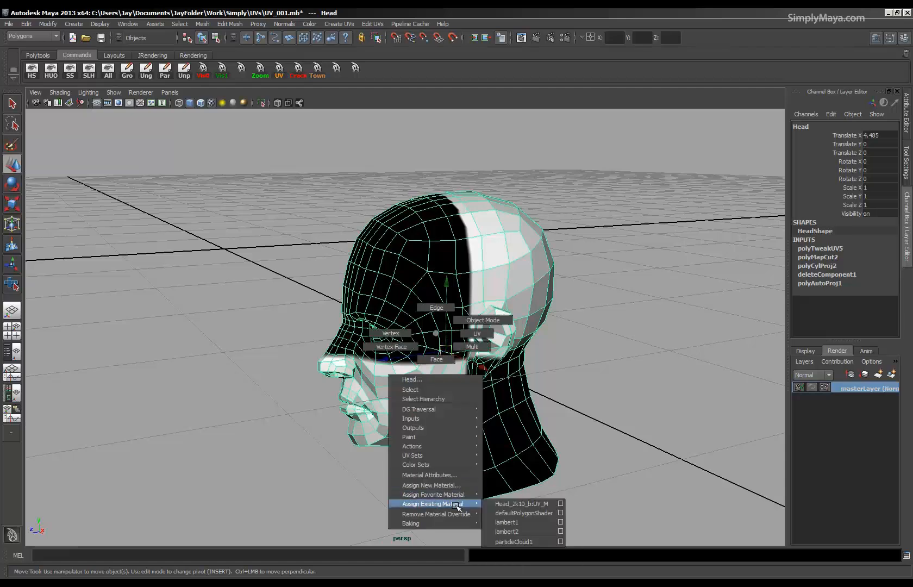
right_click_drag(515, 534, 515, 534)
Examine how the numbered checker pattern stretches over the face, ear, under the chin and down the neck.
mouse_move(451, 434)
left_mouse_down("alt")
mouse_move(498, 423)
mouse_move(434, 429)
left_mouse_up("alt")
right_click_drag(396, 420, 703, 430, "alt")
left_click_drag(703, 430, 482, 367, "alt")
middle_click_drag(483, 366, 502, 384, "alt")
mouse_move(462, 351)
left_mouse_down("alt")
mouse_move(390, 356)
mouse_move(451, 344)
left_mouse_up("alt")
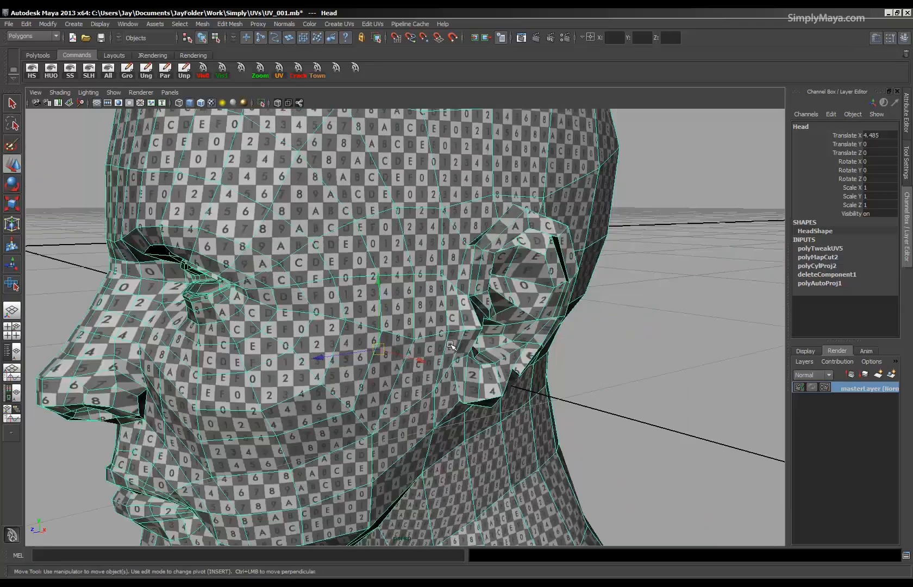
left_click_drag(472, 240, 332, 240, "alt")
left_click_drag(347, 339, 411, 415, "alt")
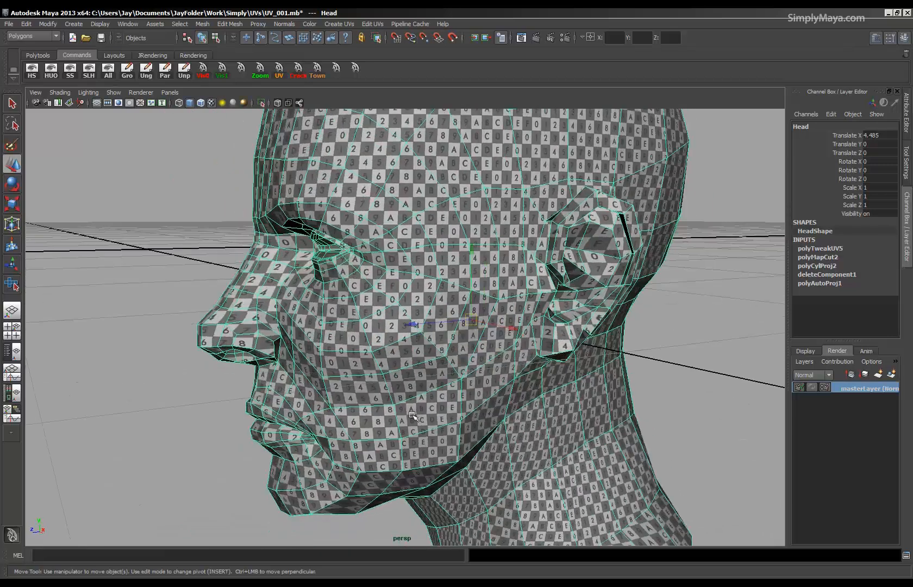
right_click_drag(663, 293, 464, 416, "alt")
left_click_drag(464, 416, 534, 413, "alt")
middle_click_drag(431, 446, 425, 360, "alt")
left_click_drag(425, 360, 429, 389, "alt")
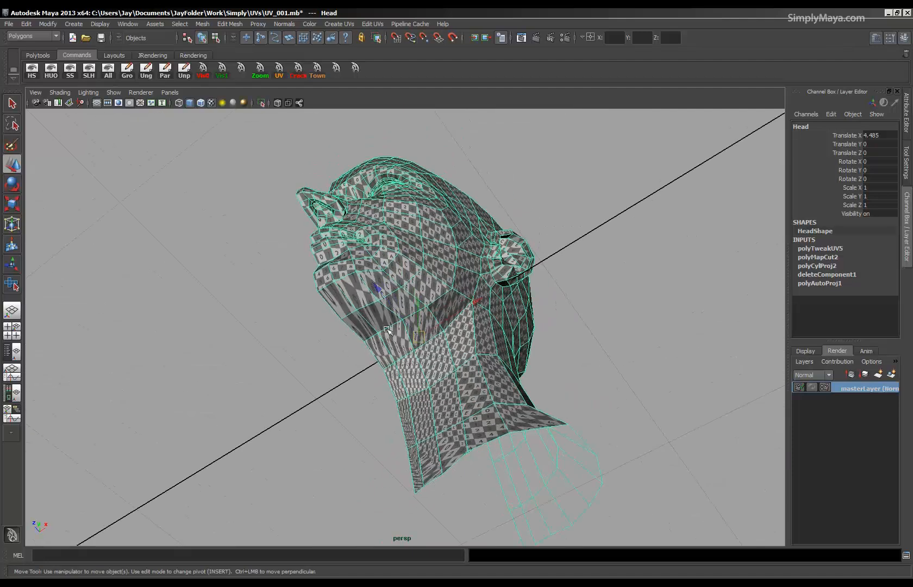
left_click_drag(403, 351, 516, 427, "alt")
middle_click_drag(361, 358, 360, 395, "alt")
right_click_drag(360, 396, 693, 458, "alt")
left_click_drag(366, 425, 423, 428, "alt")
right_click_drag(434, 381, 311, 358, "alt")
left_click_drag(466, 352, 413, 354, "alt")
middle_click_drag(317, 331, 315, 379, "alt")
left_click_drag(304, 375, 316, 362, "alt")
Inspect the ear's UVs in the enlarged layout for overlapping areas.
key("space")
key("space")
right_click_drag(269, 360, 765, 446, "alt")
middle_click_drag(336, 408, 272, 403, "alt")
right_click_drag(272, 404, 492, 314, "alt")
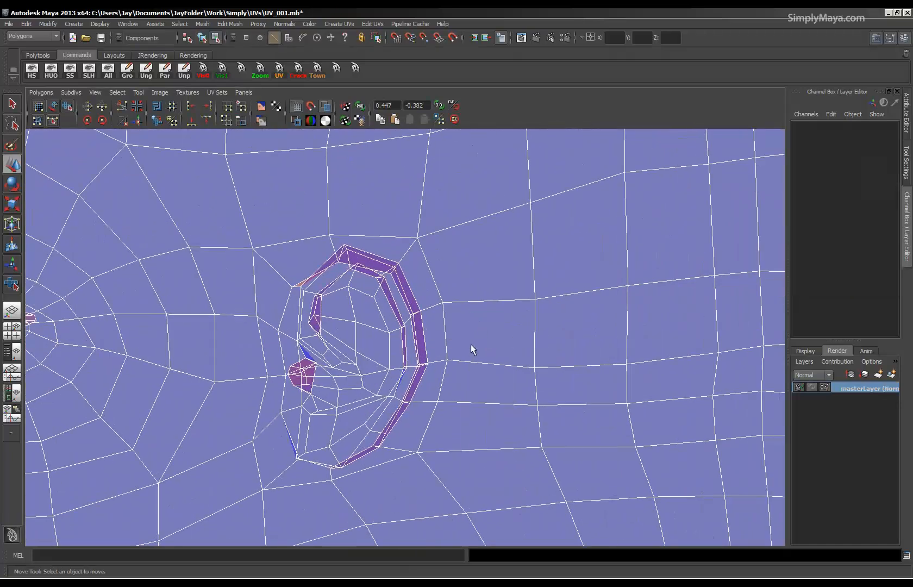
key("space")
left_click_drag(611, 316, 516, 325, "alt")
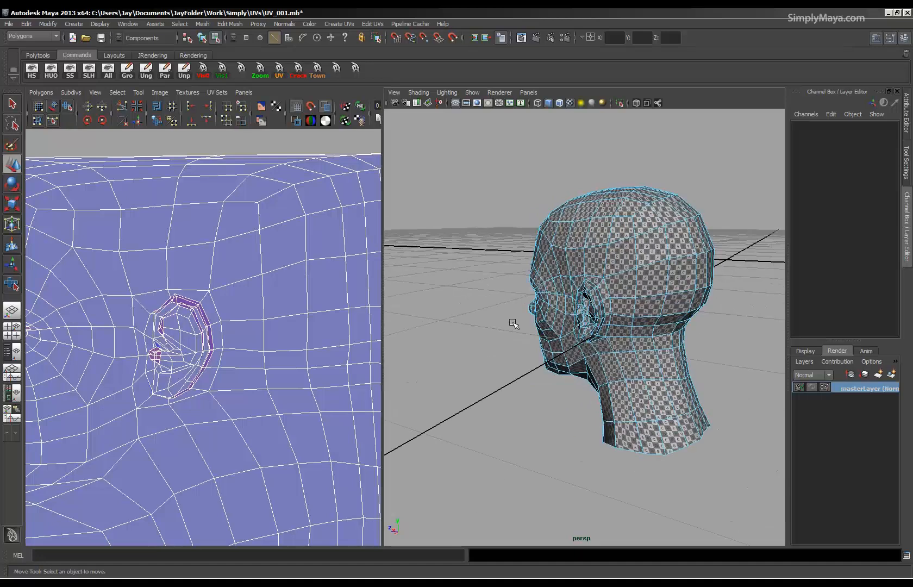
right_click_drag(516, 325, 654, 354, "alt")
Select the closed loop of edges where the ear joins the head and cut the UVs along it.
left_click_drag(632, 319, 598, 344, "alt")
right_click_drag(589, 342, 580, 314)
left_click(584, 318)
left_click_drag(584, 317, 658, 250, "alt")
left_click(682, 218, "shift")
left_click(648, 218, "shift")
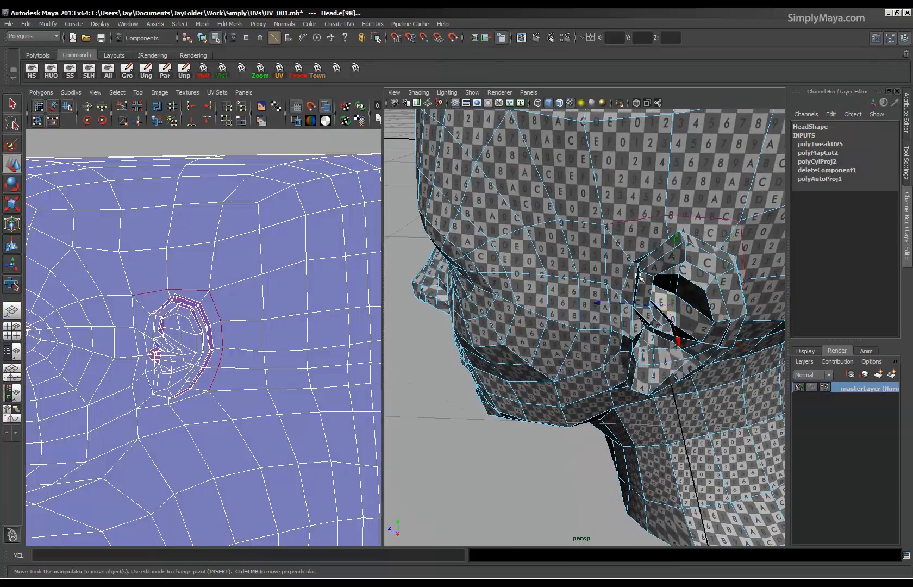
left_click(627, 279)
left_click_drag(628, 324, 627, 289, "alt")
left_click(627, 287, "shift")
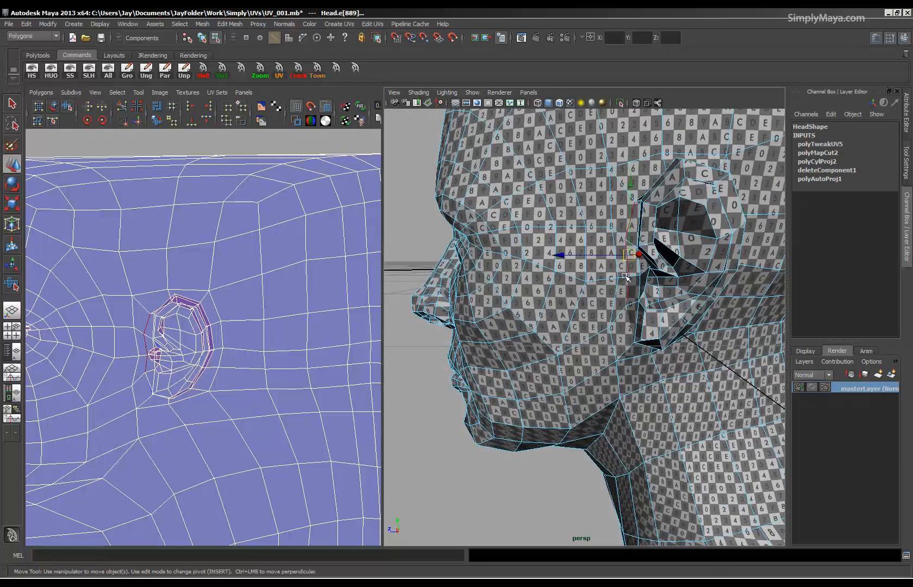
left_click_drag(690, 265, 621, 307, "alt")
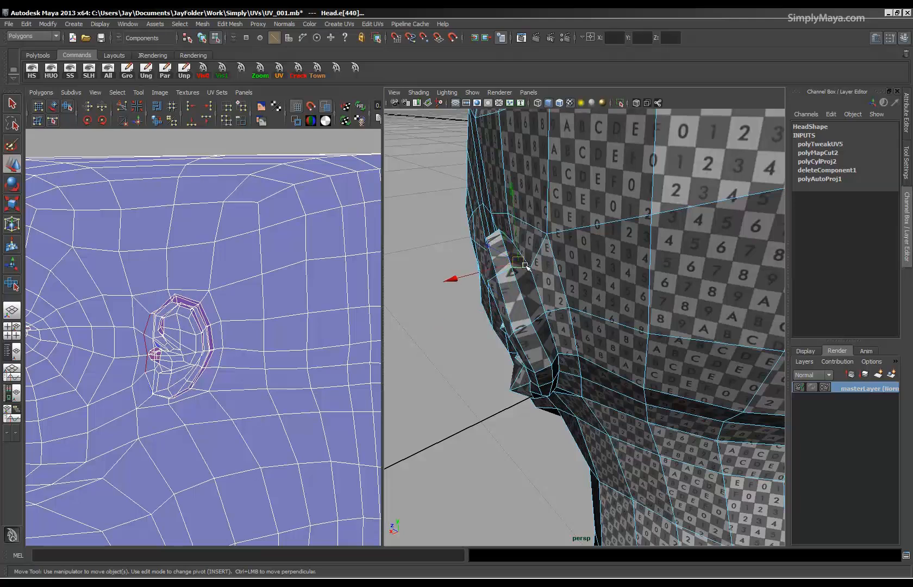
key("ctrl+z")
key("ctrl+z")
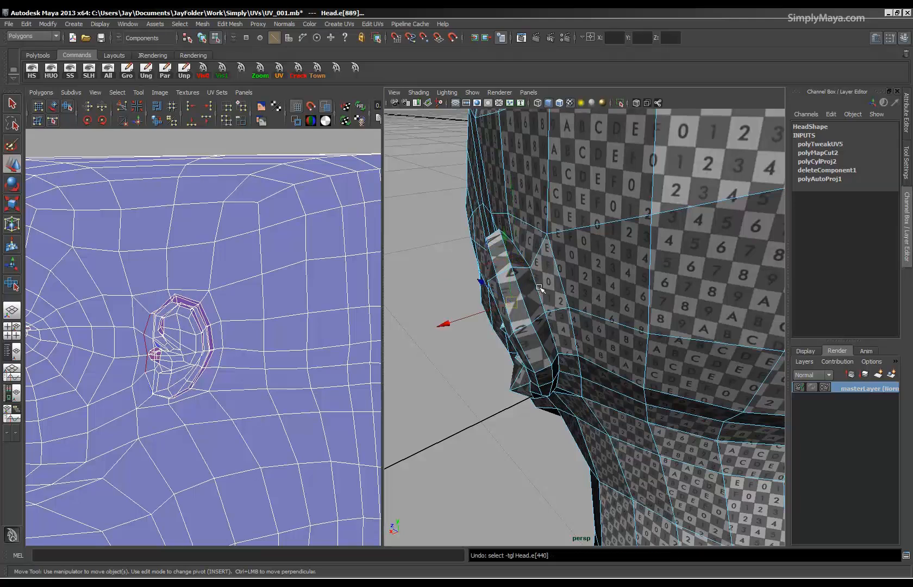
middle_click_drag(546, 364, 546, 396, "alt")
right_click_drag(546, 396, 339, 347, "alt")
key("space")
double_click(318, 343)
left_click_drag(344, 361, 481, 388, "alt")
middle_click_drag(481, 389, 458, 359, "alt")
left_click_drag(458, 360, 543, 376, "alt")
key("space")
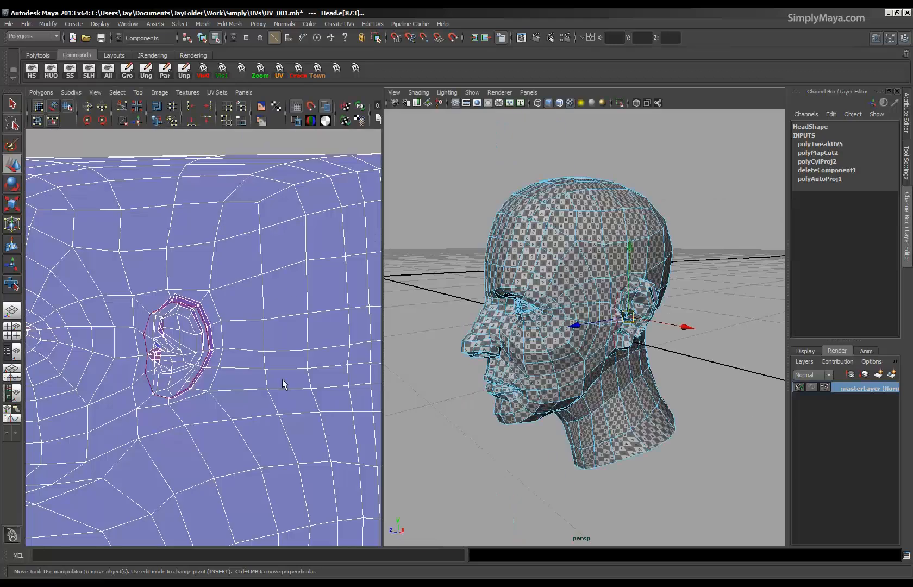
left_click(121, 107)
Select the ear's UVs and move the ear shell off the head, above the UV square near its upper outer corner.
right_click_drag(351, 297, 198, 294, "alt")
right_click_drag(201, 347, 232, 346)
left_click_drag(188, 342, 195, 349)
right_click_drag(196, 348, 218, 337, "ctrl")
left_click_drag(193, 347, 307, 223)
right_click_drag(238, 325, 425, 341, "alt")
middle_click_drag(77, 377, 174, 361, "alt")
left_click_drag(491, 361, 546, 347, "alt")
right_click_drag(287, 299, 142, 296, "alt")
middle_click_drag(299, 320, 276, 323, "alt")
right_click_drag(323, 276, 310, 274, "alt")
Select the edge loop just inside the eyelids, where the eye socket begins, and cut the UVs along it.
right_click_drag(580, 334, 752, 320, "alt")
middle_click_drag(751, 320, 511, 297, "alt")
middle_click_drag(432, 281, 815, 389, "alt")
left_click_drag(614, 374, 592, 320, "alt")
middle_click_drag(462, 277, 538, 329, "alt")
right_click_drag(478, 329, 556, 275, "alt")
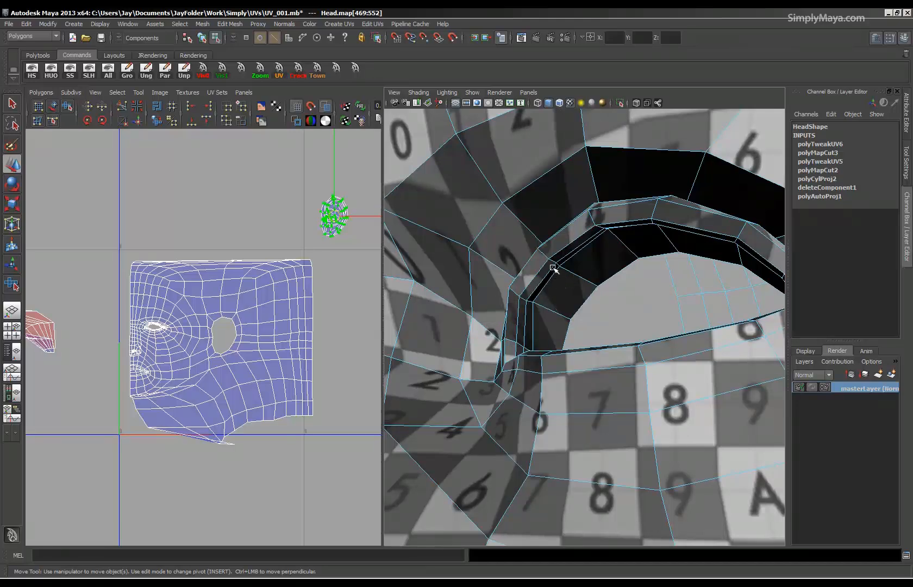
right_click(553, 268)
left_click(552, 244)
left_click(550, 269)
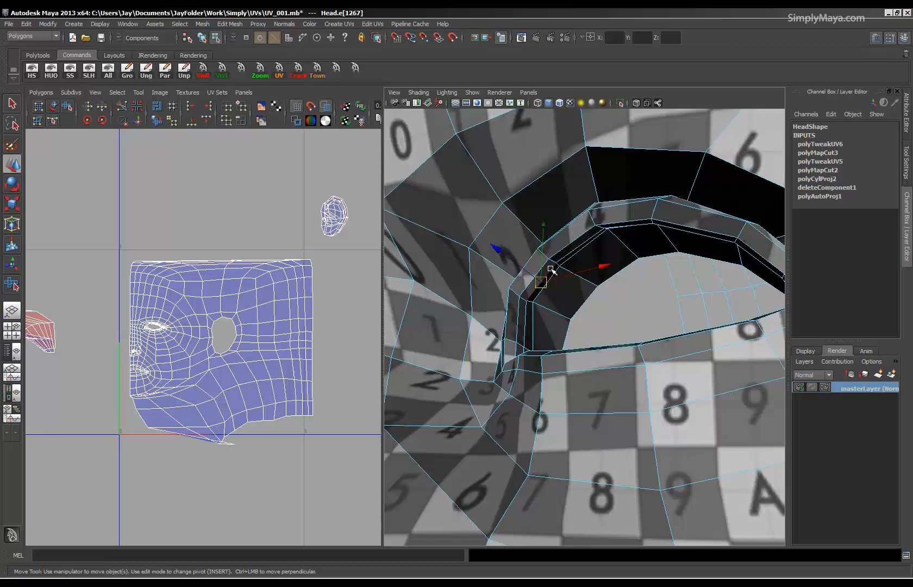
double_click(525, 324)
left_click_drag(596, 313, 593, 348, "alt")
middle_click_drag(567, 396, 562, 342, "alt")
left_click_drag(562, 343, 548, 376, "alt")
mouse_move(549, 376)
right_mouse_down("alt")
mouse_move(558, 394)
mouse_move(541, 377)
right_mouse_up("alt")
left_click_drag(541, 377, 546, 392, "alt")
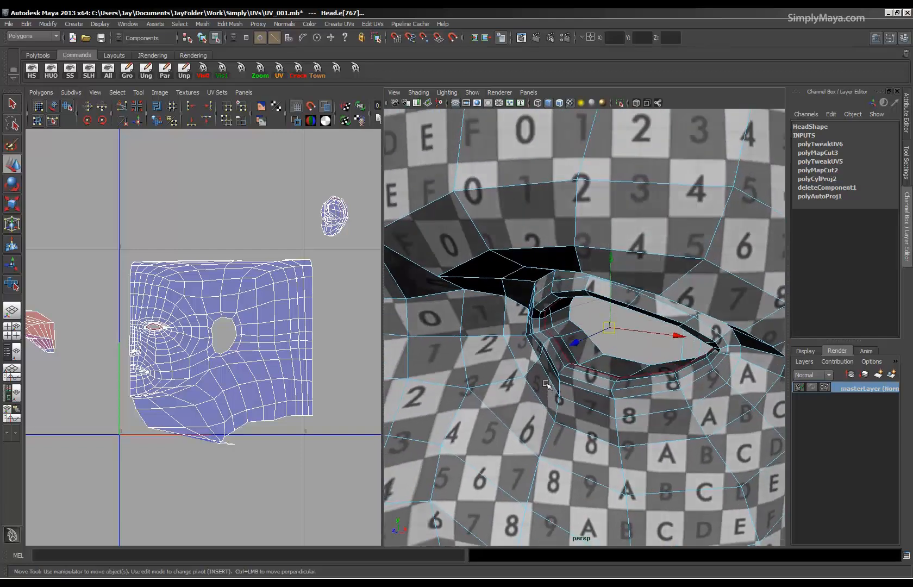
right_click_drag(546, 383, 542, 369, "alt")
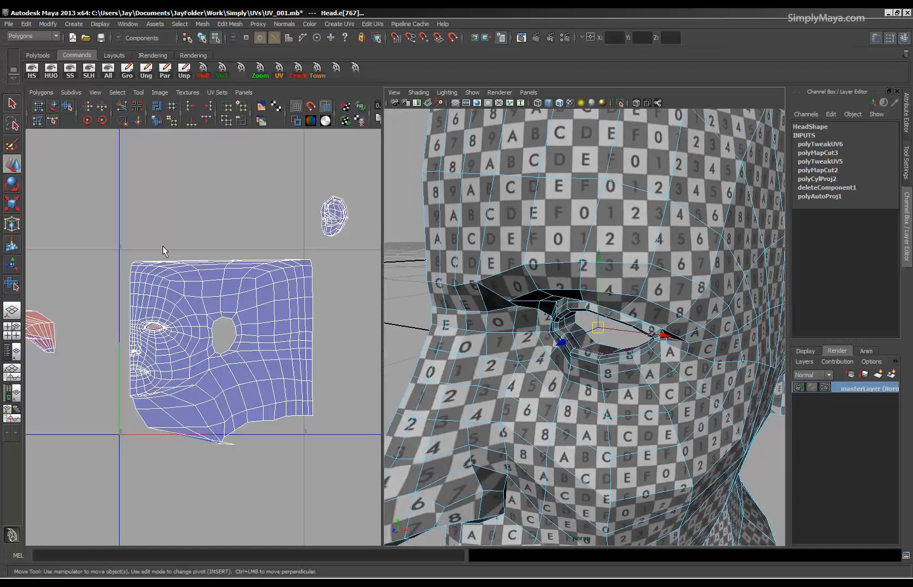
left_click_drag(589, 352, 535, 331, "alt")
middle_click_drag(525, 328, 570, 328, "alt")
right_click_drag(570, 328, 588, 370, "alt")
left_click_drag(588, 370, 646, 363, "alt")
right_click_drag(165, 347, 188, 355, "alt")
middle_click_drag(146, 355, 200, 390, "alt")
left_click(123, 108)
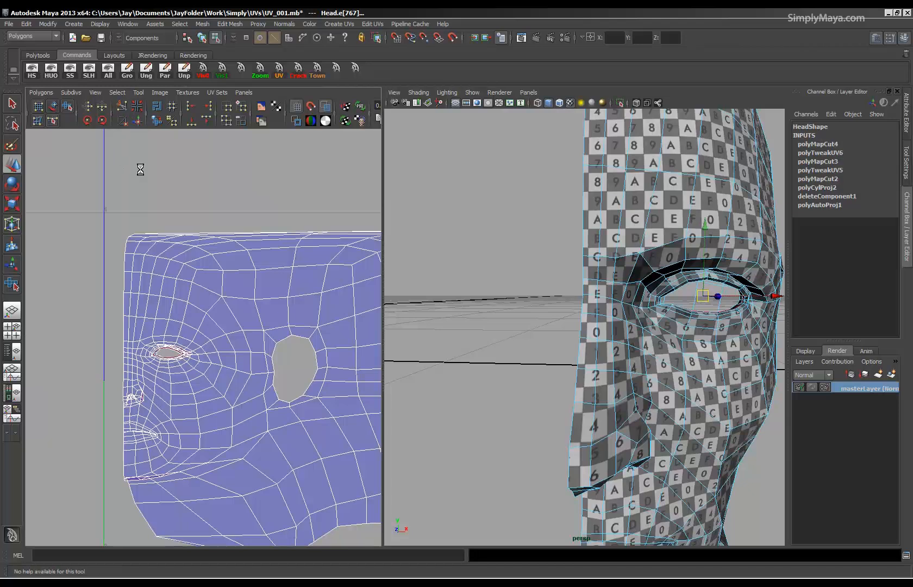
Select the UVs of the inner eye socket and move that shell out of the head, just above the UV square.
right_click_drag(111, 341, 400, 369, "alt")
right_click(207, 318)
right_click_drag(207, 318, 247, 314)
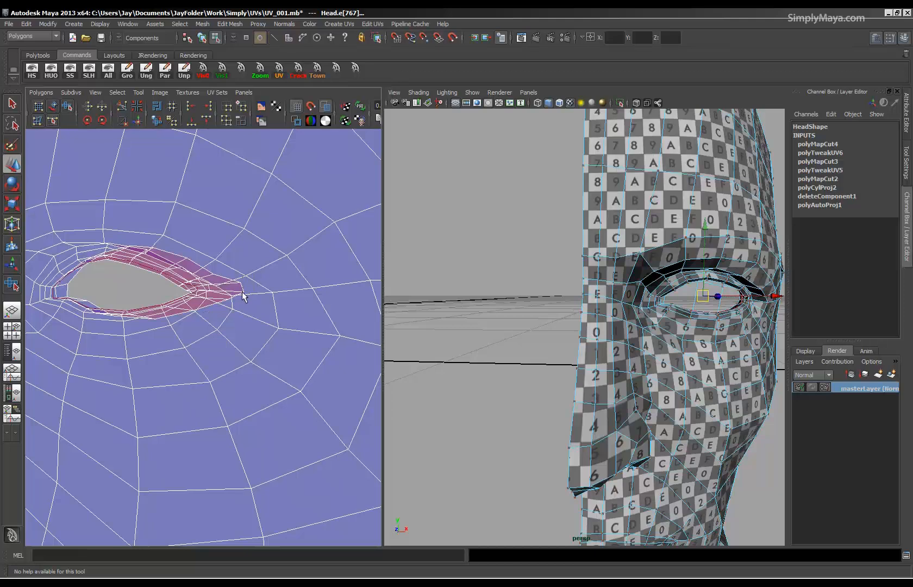
left_click(243, 284)
left_click_drag(250, 277, 238, 292)
left_click_drag(611, 330, 549, 368, "alt")
scroll(595, 400, "up", 5)
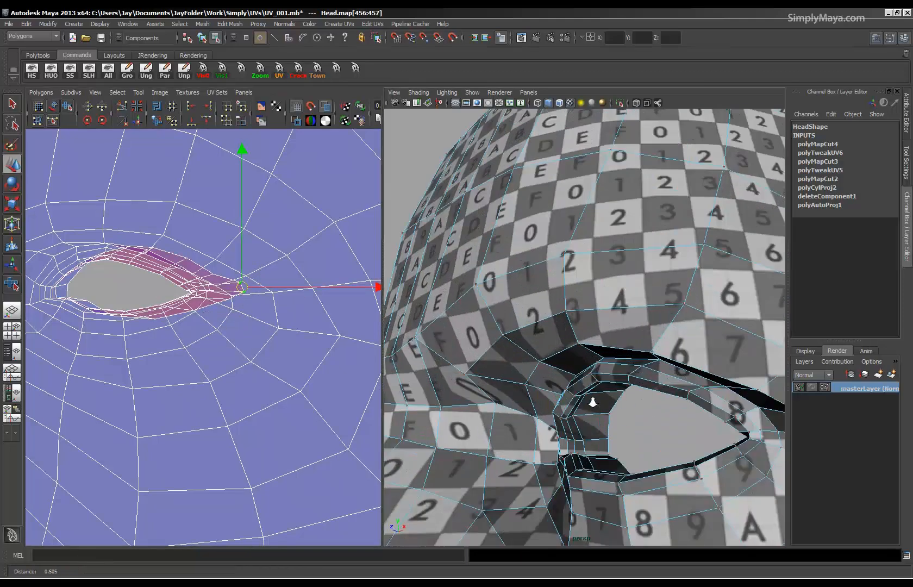
scroll(588, 329, "up", 2)
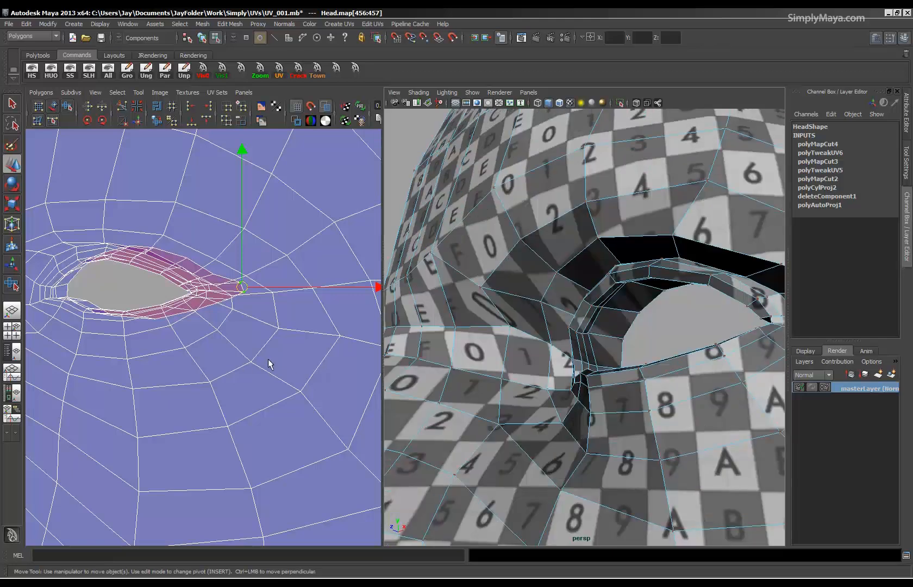
right_click_drag(268, 351, 297, 340, "ctrl")
scroll(163, 331, "down", 6)
left_click_drag(191, 328, 274, 197)
scroll(163, 318, "down", 5)
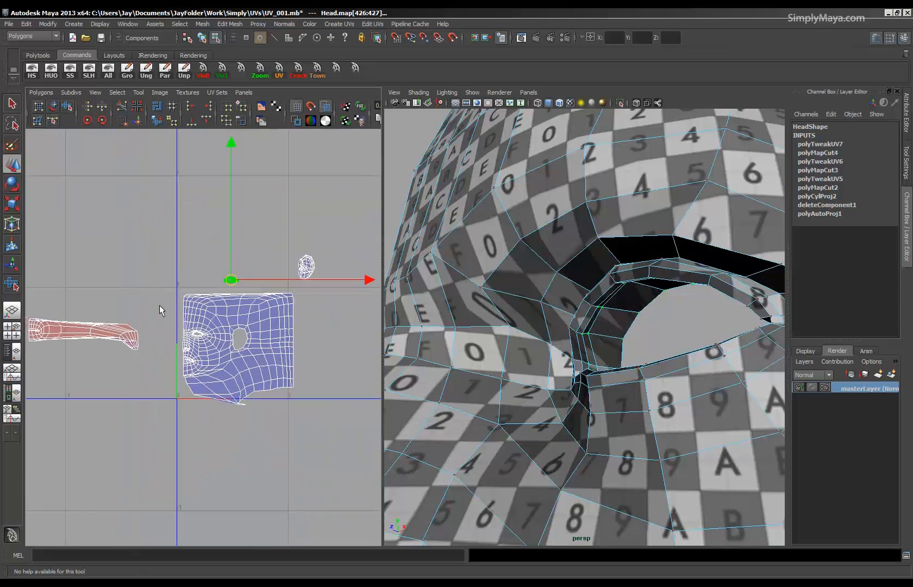
Examine the head shell's UVs around the nostril, lips and chin, and check the checkered head from the side.
scroll(195, 403, "up", 8)
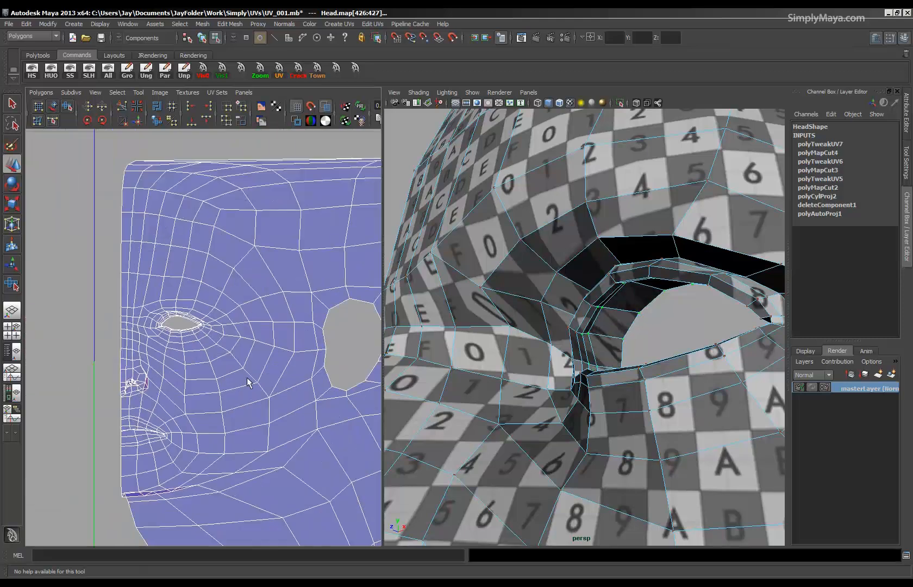
scroll(190, 318, "up", 3)
right_click_drag(132, 363, 149, 387, "alt")
middle_click_drag(165, 474, 186, 337, "alt")
middle_click_drag(196, 373, 212, 417, "alt")
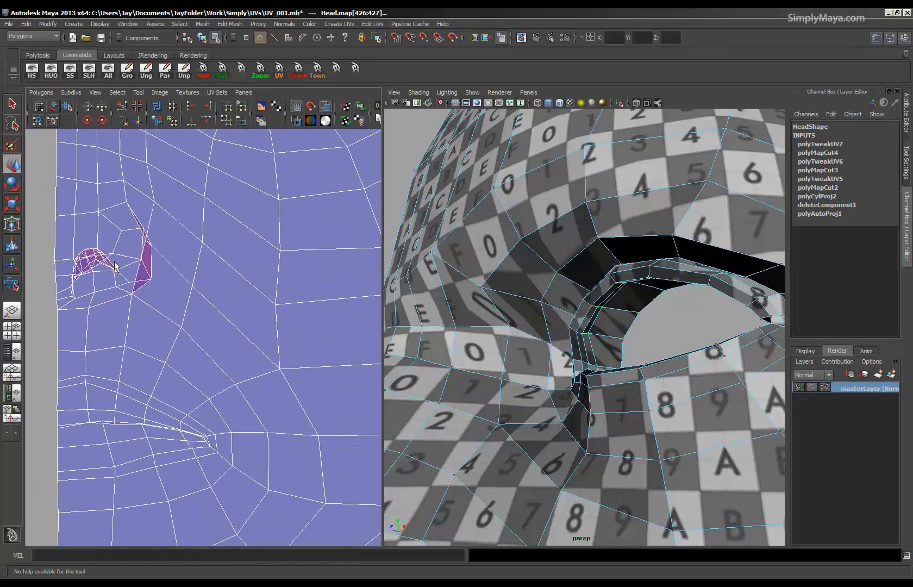
right_click_drag(216, 282, 4, 271, "alt")
right_click_drag(267, 375, 230, 379, "alt")
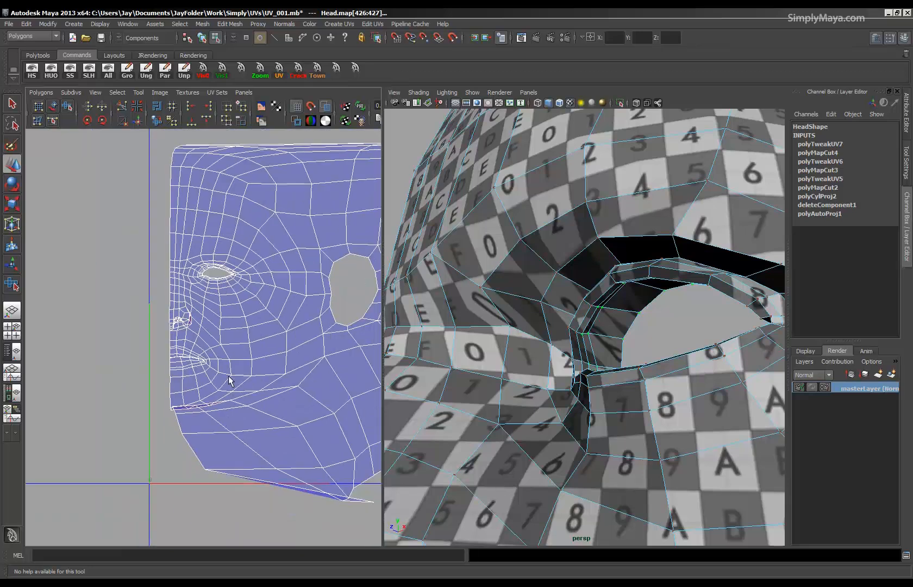
middle_click_drag(222, 406, 121, 403, "alt")
right_click_drag(235, 394, 175, 379, "alt")
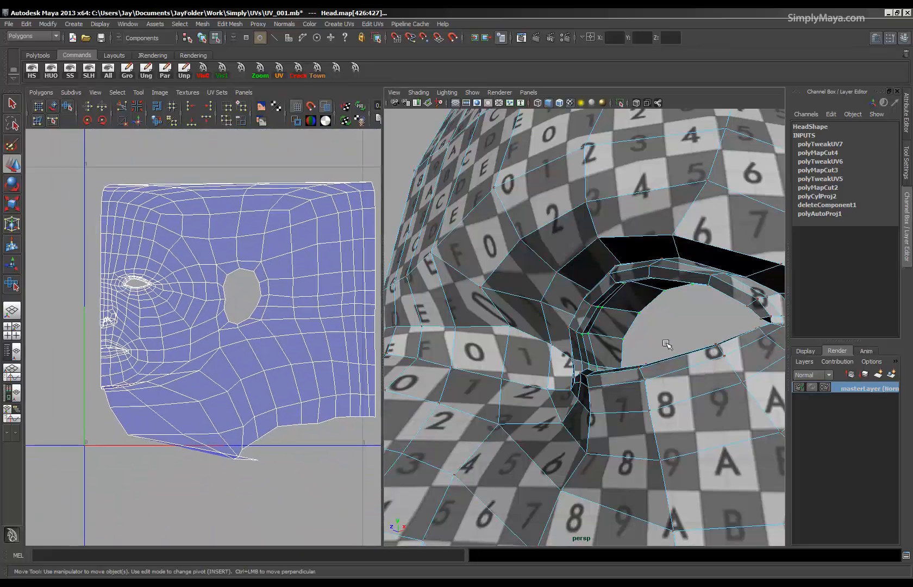
right_click_drag(666, 345, 519, 305, "alt")
left_click_drag(518, 281, 541, 383, "alt")
middle_click_drag(541, 383, 510, 410, "alt")
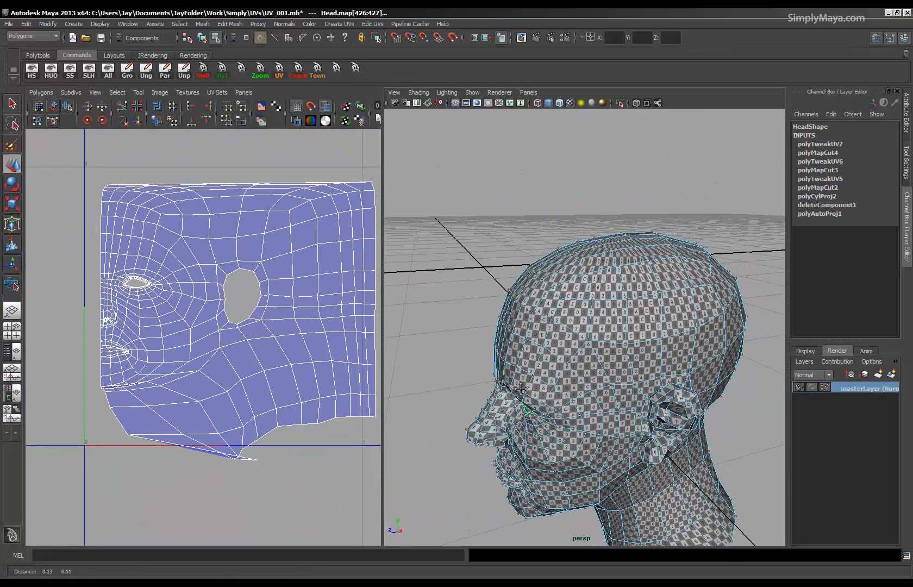
mouse_move(644, 377)
left_mouse_down("alt")
mouse_move(634, 363)
mouse_move(638, 370)
left_mouse_up("alt")
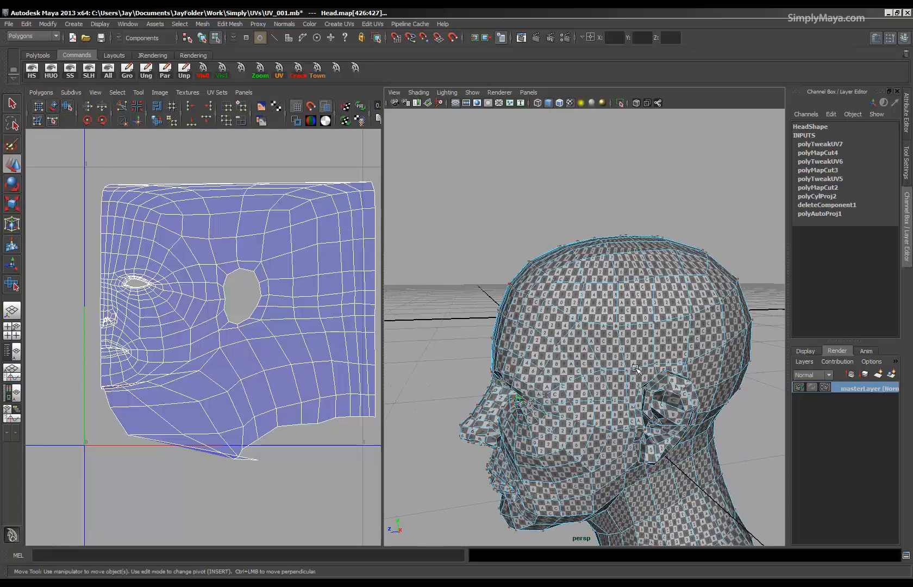
Select the line of edges running around the upper skull from forehead to back, and cut the UVs along it.
right_click(624, 357)
right_click_drag(623, 328, 623, 329)
left_click_drag(514, 342, 563, 390, "alt")
right_click_drag(563, 390, 603, 401, "alt")
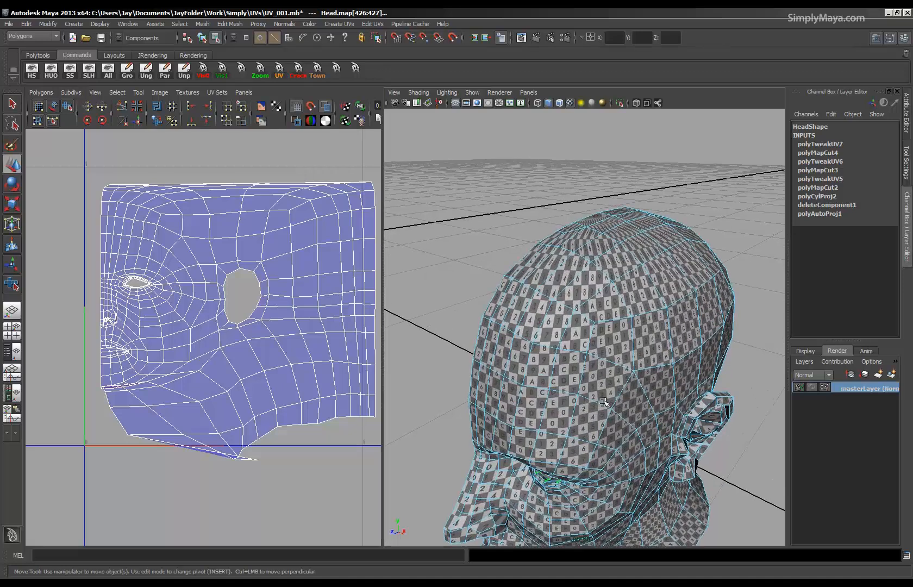
right_click_drag(651, 311, 648, 338)
left_click_drag(662, 377, 641, 357, "alt")
left_click_drag(596, 322, 625, 336, "alt")
right_click_drag(625, 335, 624, 321)
left_click(621, 327)
double_click(651, 304, "shift")
left_click_drag(656, 306, 527, 326, "alt")
middle_click_drag(624, 354, 570, 359, "alt")
left_click_drag(570, 358, 632, 339, "alt")
left_click_drag(672, 298, 581, 344, "alt")
left_click(587, 349, "shift")
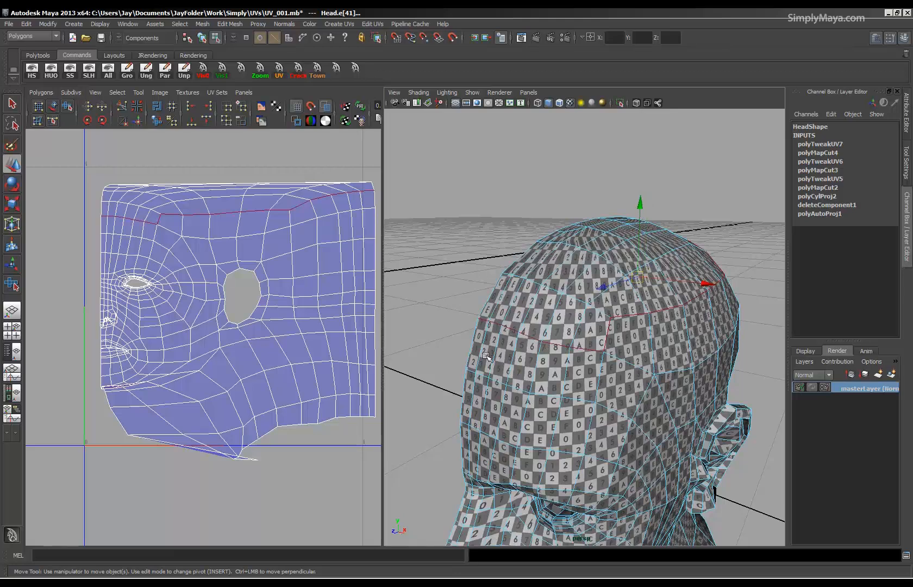
left_click(123, 107)
Select the UVs of the skull top and move that shell above the UV square, clear of the face shell.
right_click_drag(191, 231, 225, 239, "alt")
right_click(190, 239)
left_click_drag(134, 206, 178, 227)
right_click_drag(178, 228, 212, 217, "ctrl")
left_click_drag(228, 232, 152, 156)
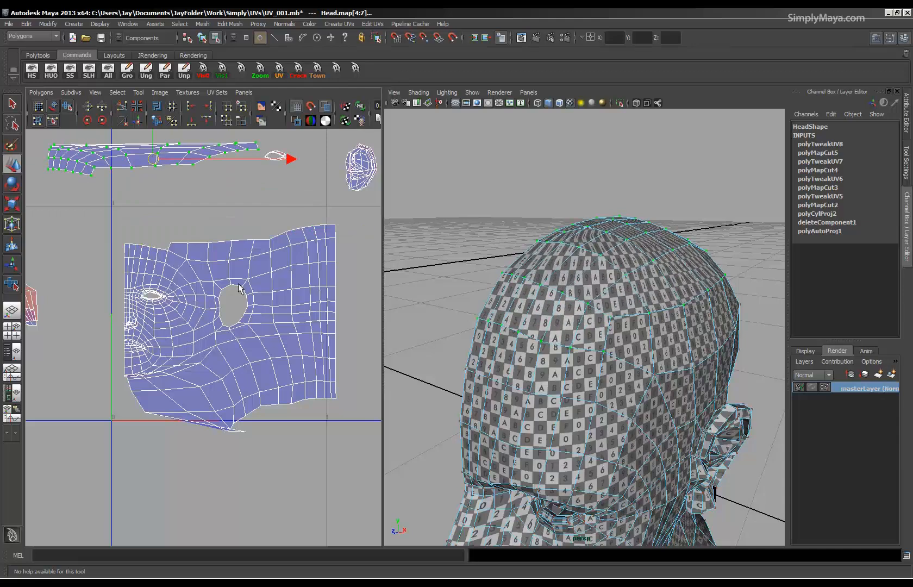
Unfold the skull-top shell to even out its checker pattern.
right_click_drag(238, 284, 216, 322, "alt")
middle_click_drag(216, 323, 215, 334, "alt")
right_click_drag(215, 334, 209, 310, "alt")
middle_click_drag(210, 310, 234, 353, "alt")
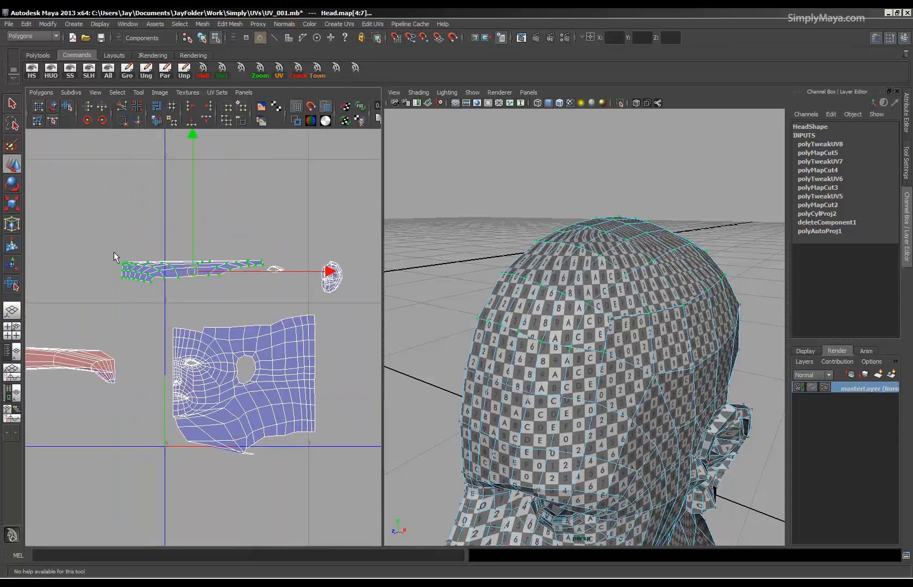
left_click(41, 93)
left_click(54, 316)
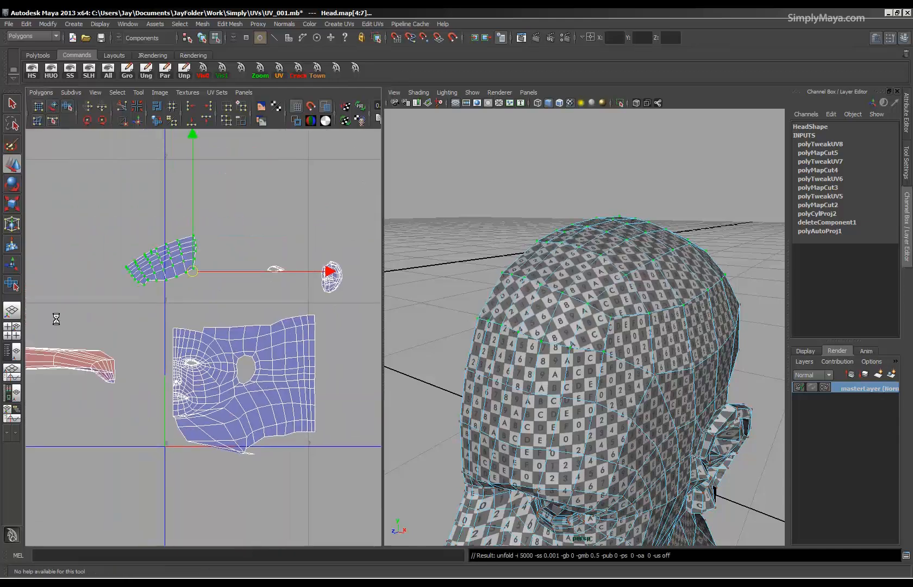
Select the head shell's lower UVs, covering the mouth, chin, jaw and front of the neck, and unfold them.
key("e")
left_click_drag(271, 226, 151, 150)
left_click_drag(615, 339, 614, 371, "alt")
right_click_drag(205, 394, 448, 487, "alt")
middle_click_drag(448, 487, 421, 356, "alt")
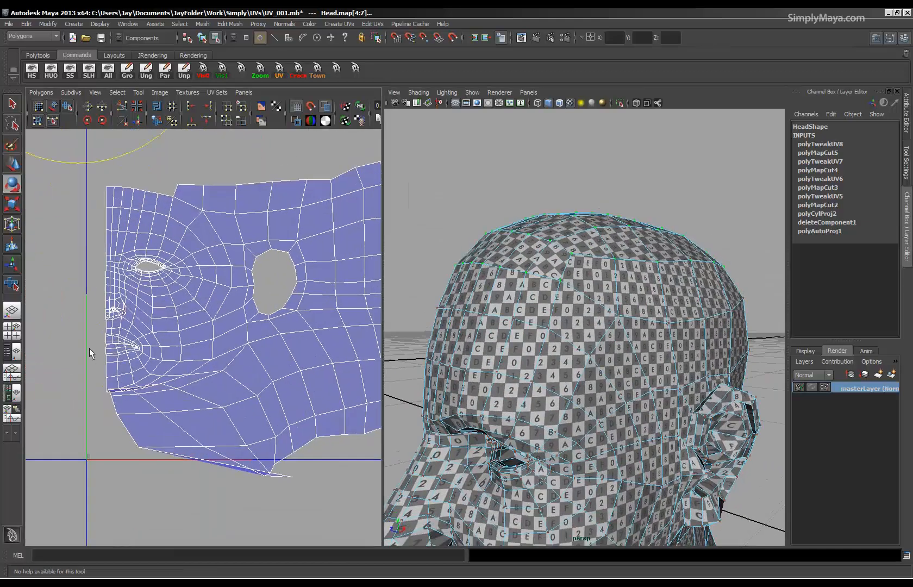
left_click_drag(302, 506, 303, 505)
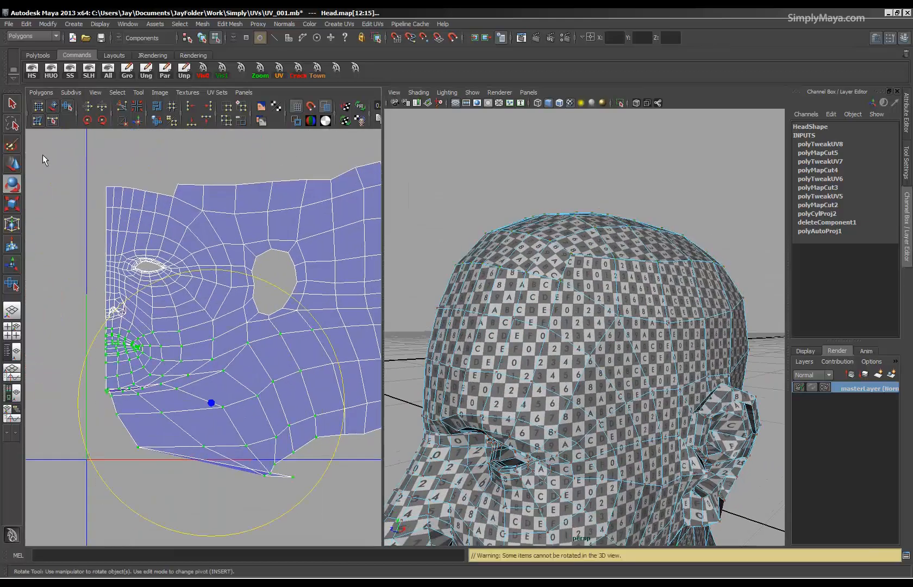
left_click(41, 92)
left_click(49, 321)
right_click_drag(179, 397, 218, 395, "alt")
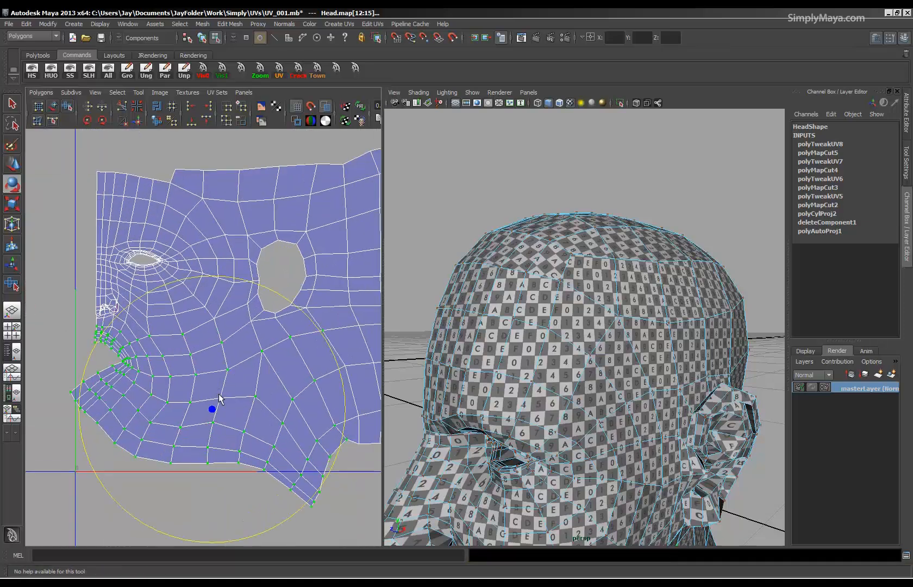
Select all UVs of the folded mouth shell beside the UV square and unfold them.
key("ctrl+a")
middle_click_drag(222, 395, 242, 346, "alt")
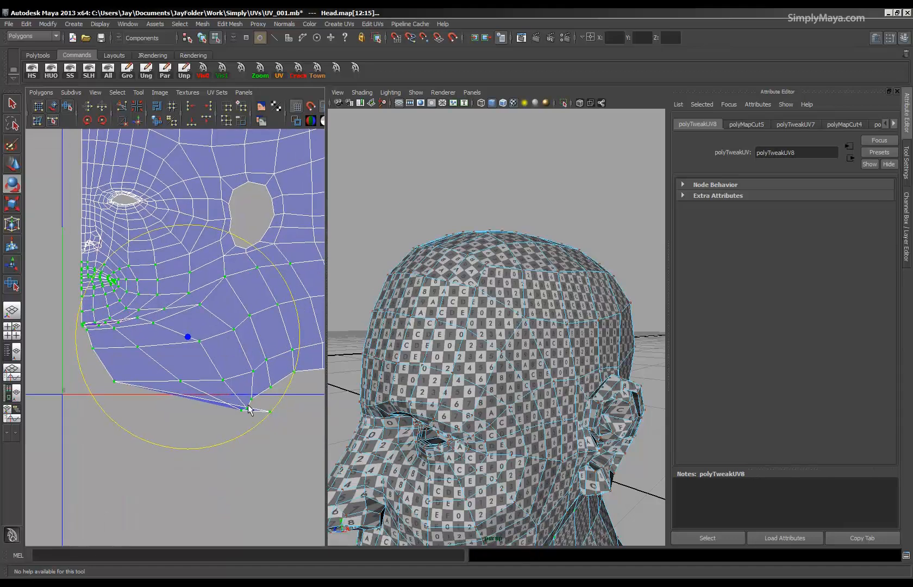
key("space")
right_click_drag(422, 389, 38, 366, "alt")
right_click_drag(399, 362, 324, 360, "alt")
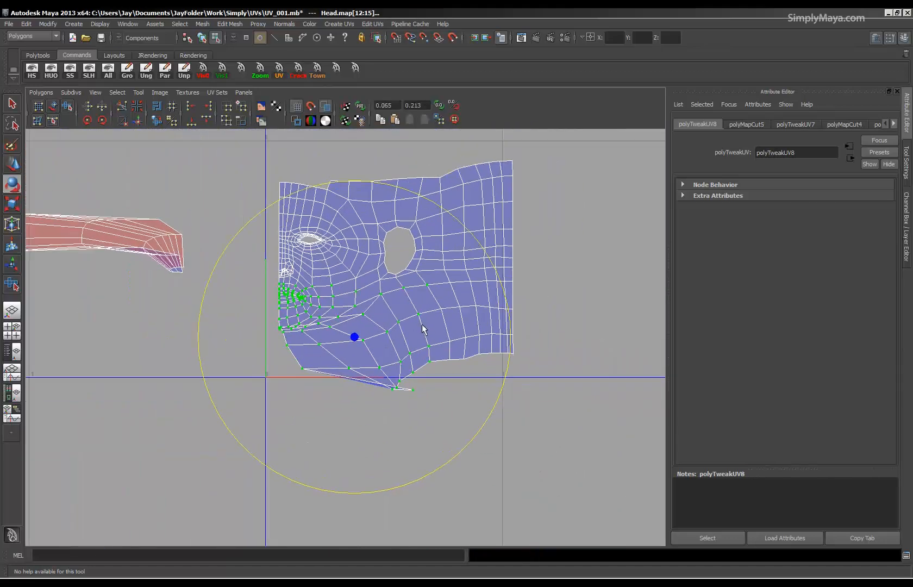
left_click(530, 360)
middle_click_drag(279, 336, 397, 418, "alt")
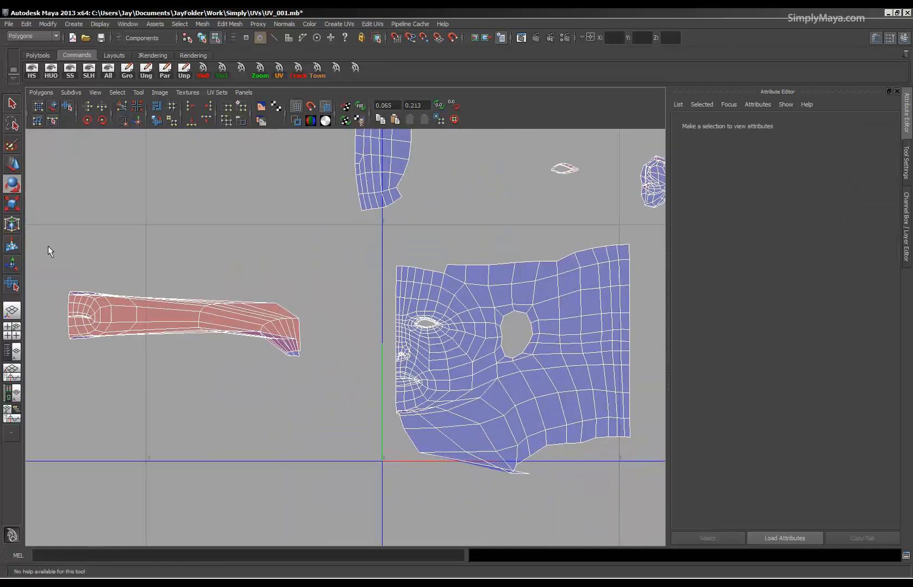
left_click_drag(274, 389, 330, 424)
left_click(41, 92)
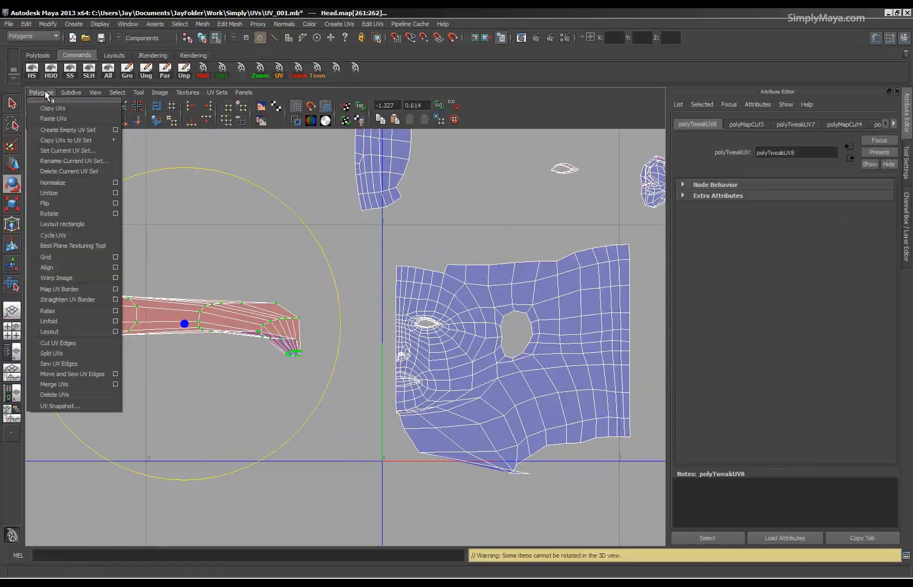
left_click(64, 311)
Scale up the mouth shell and rotate it into a more upright orientation.
middle_click_drag(84, 331, 169, 315, "alt")
key("r")
middle_click_drag(112, 314, 191, 306)
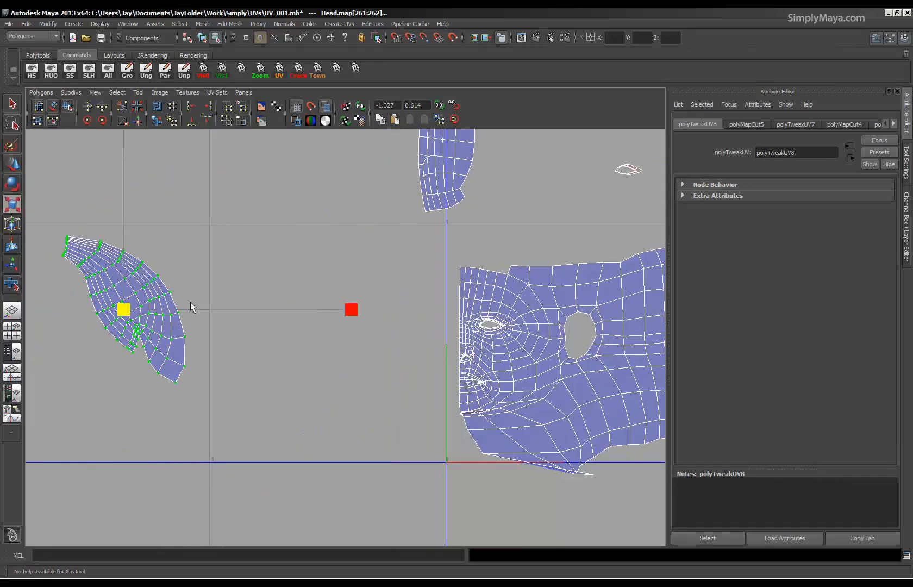
key("e")
middle_click_drag(247, 249, 258, 339)
Unfold the mouth shell further with the Smooth UV Tool, and rotate it so its forked end points down.
left_click(66, 108)
left_click_drag(93, 408, 1, 456)
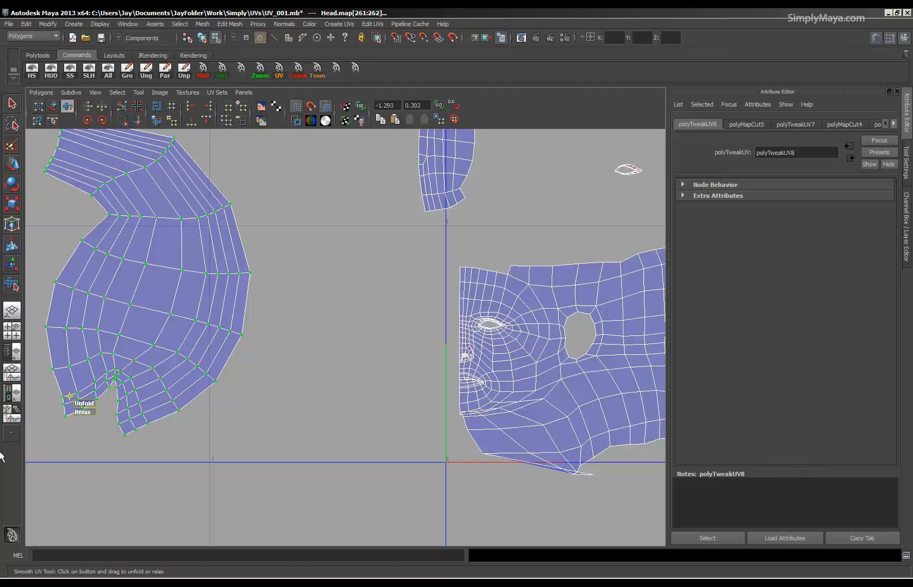
left_click_drag(81, 403, 243, 447)
left_click_drag(89, 404, 769, 398)
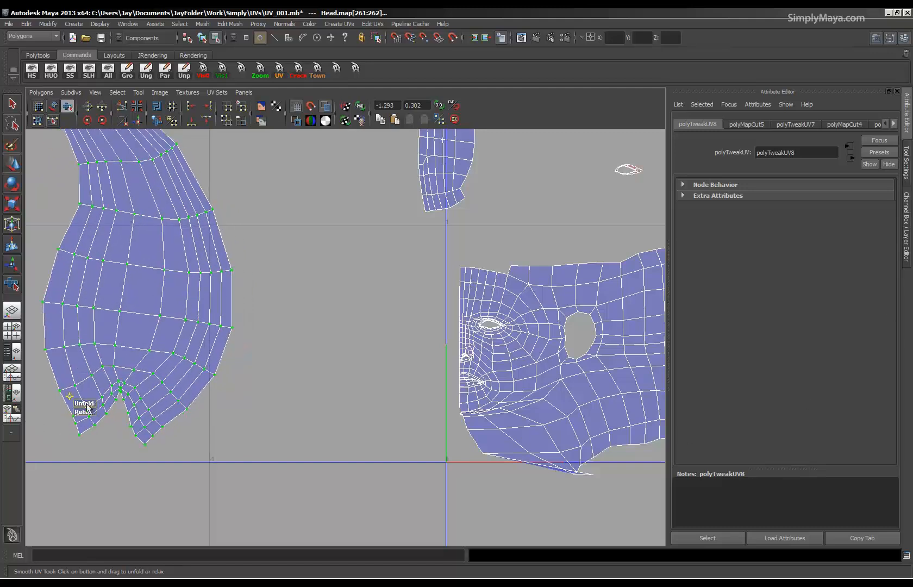
right_click_drag(305, 396, 206, 387, "alt")
middle_click_drag(243, 396, 248, 434, "alt")
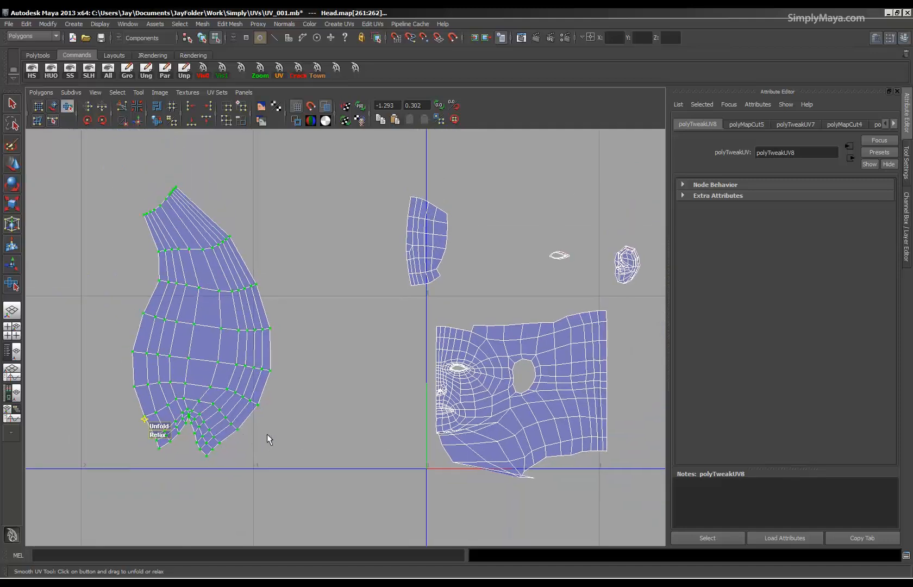
key("r")
key("e")
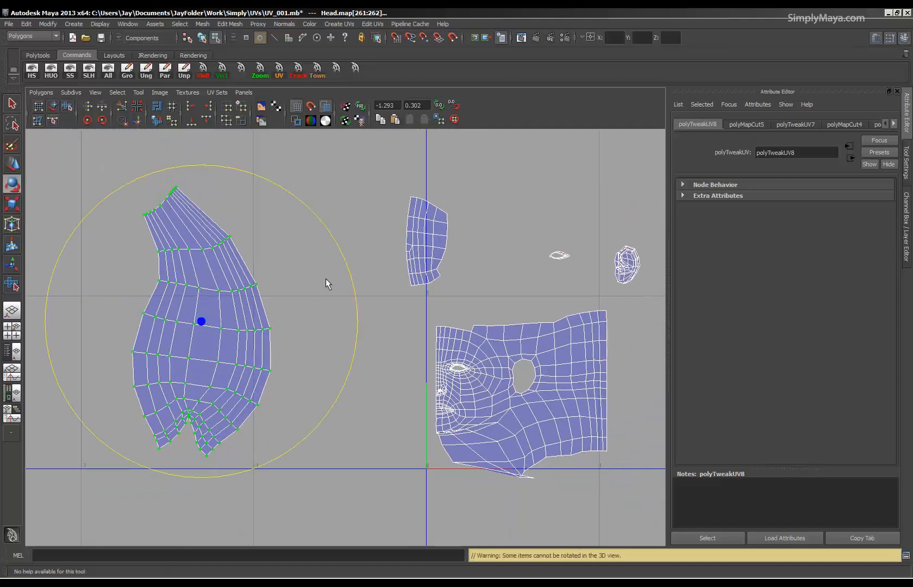
left_click_drag(348, 267, 331, 251)
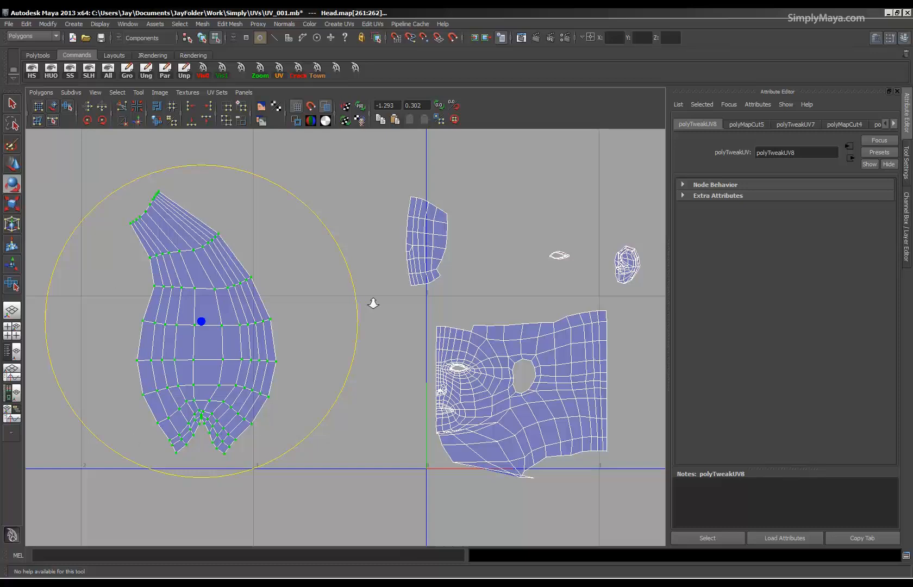
Move the face shell's centre-line border UVs under the chin outward so they line up with the straight front edge.
right_click_drag(372, 303, 295, 301, "alt")
right_click_drag(220, 260, 460, 369, "alt")
middle_click_drag(460, 369, 350, 326, "alt")
right_click_drag(351, 326, 484, 347, "alt")
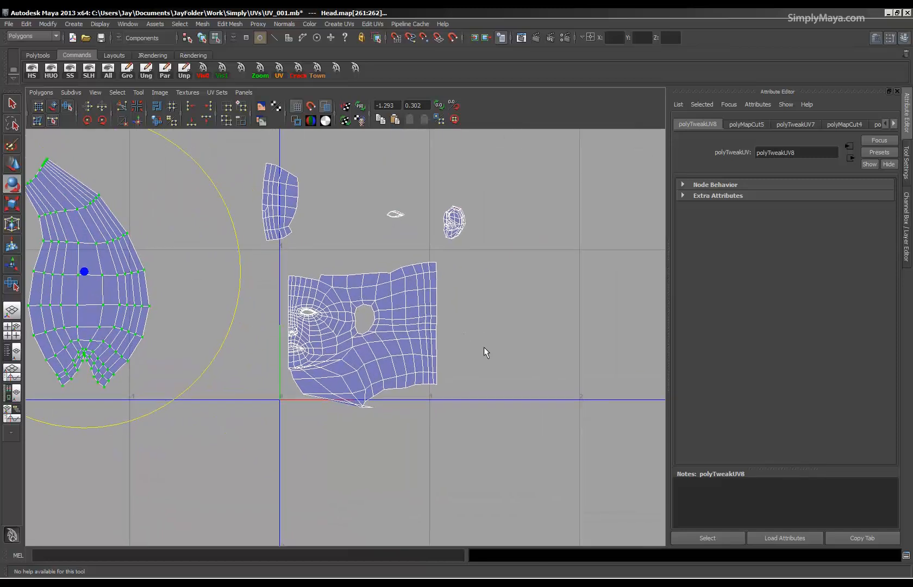
middle_click_drag(350, 389, 354, 351, "alt")
right_click_drag(354, 351, 145, 385, "alt")
middle_click_drag(146, 380, 190, 373, "alt")
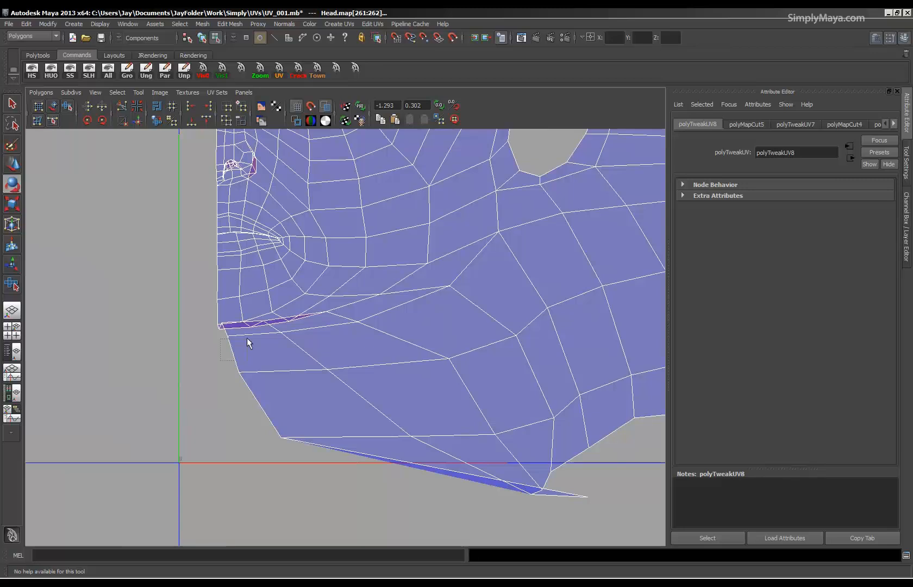
left_click(229, 336)
key("w")
mouse_move(228, 336)
left_mouse_down()
mouse_move(217, 355)
mouse_move(265, 358)
mouse_move(255, 346)
mouse_move(218, 341)
left_mouse_up()
left_click(264, 322)
left_click(220, 325)
right_click_drag(204, 364, 122, 360, "alt")
right_click_drag(303, 401, 672, 431, "alt")
left_click(221, 377)
left_click_drag(220, 378, 194, 385)
Pull the front-neck UVs toward the centre line and untangle the overlapping ones along the neck's lower edge.
left_click(323, 375)
left_click_drag(323, 375, 248, 389)
left_click_drag(257, 460, 196, 424)
left_click(417, 456)
left_click_drag(416, 457, 276, 432)
right_click_drag(421, 471, 329, 469, "alt")
left_click_drag(534, 488, 534, 488)
left_click_drag(559, 479, 227, 459)
left_click(505, 477)
left_click_drag(491, 481, 304, 462)
Shift the stretched UVs between the jaw and lower neck toward the centre line to even their spacing.
left_click(476, 424)
left_click_drag(480, 429, 377, 417)
left_click_drag(439, 355, 373, 391)
left_click(358, 324)
left_click_drag(350, 325, 310, 333)
left_click(327, 316)
Show the 3D view beside the UV layout and examine the checker under the chin and on the neck.
right_click_drag(422, 374, 26, 335, "alt")
right_click_drag(509, 330, 319, 330, "alt")
key("space")
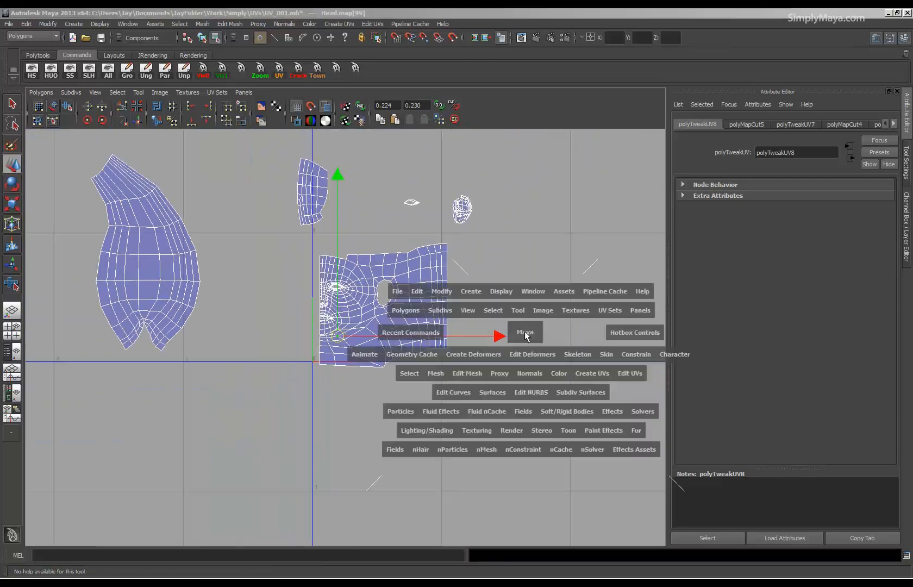
left_click_drag(521, 332, 471, 377, "alt")
right_click_drag(228, 377, 347, 399, "alt")
left_click_drag(528, 367, 463, 296, "alt")
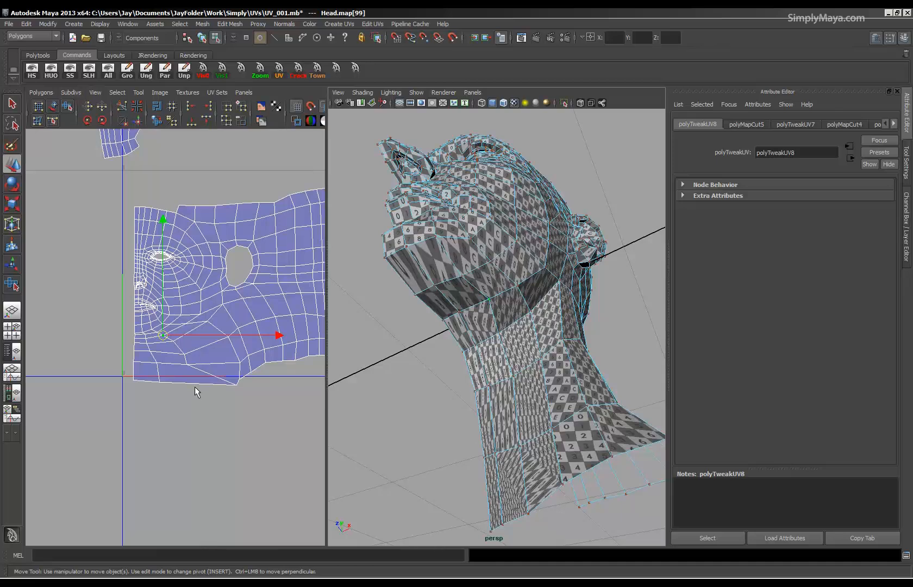
Adjust the first column of UVs beside the centre line, from the chin to the neck's lower edge, into a straighter line.
right_click_drag(195, 387, 315, 390, "alt")
middle_click_drag(180, 376, 185, 361, "alt")
right_click_drag(186, 361, 230, 367, "alt")
middle_click_drag(163, 373, 177, 375, "alt")
right_click_drag(177, 375, 231, 382, "alt")
left_click(121, 312)
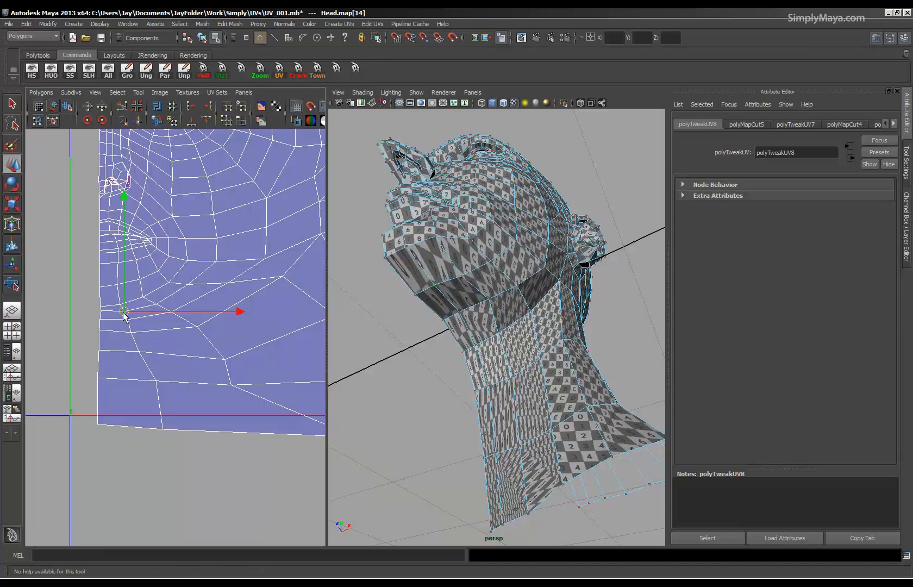
left_click(120, 322)
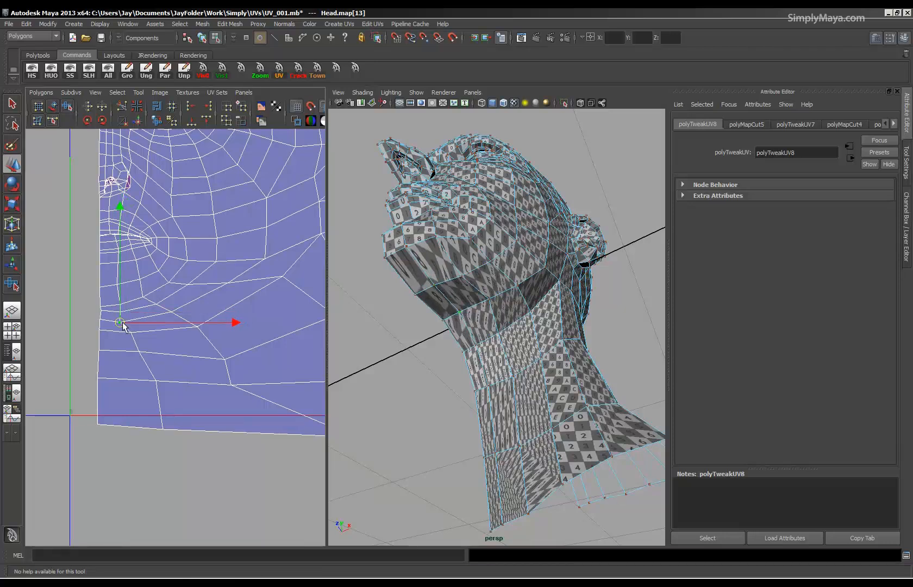
left_click(124, 336)
left_click(140, 352)
middle_click_drag(140, 351, 138, 379)
left_click(157, 381)
left_click(163, 429)
middle_click_drag(164, 428, 132, 425)
right_click_drag(173, 413, 160, 378, "alt")
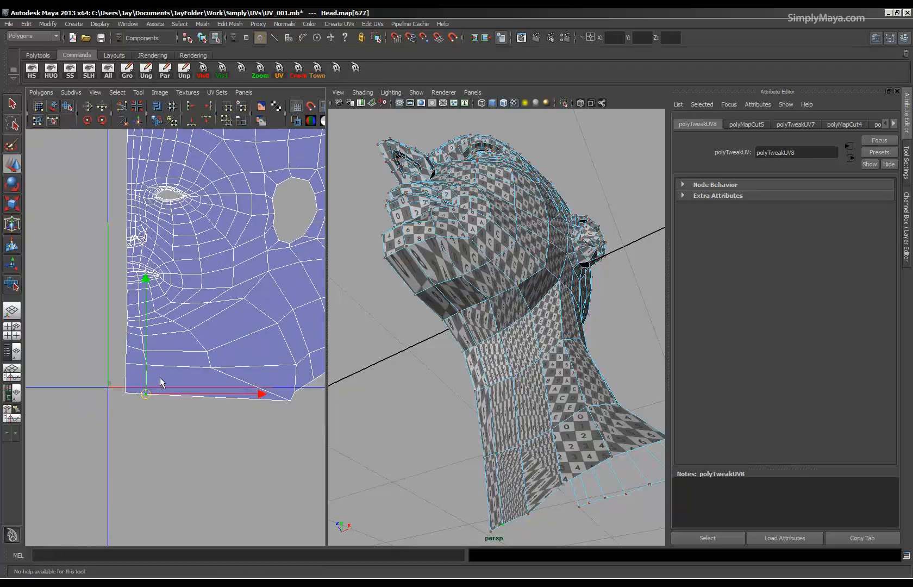
Move the second column of front-neck UVs toward the centre line, including its UV on the neck's lower edge.
middle_click_drag(160, 379, 110, 388, "alt")
left_click(130, 344)
middle_click_drag(131, 344, 123, 380)
left_click(111, 335)
left_click(142, 364)
left_click(154, 380)
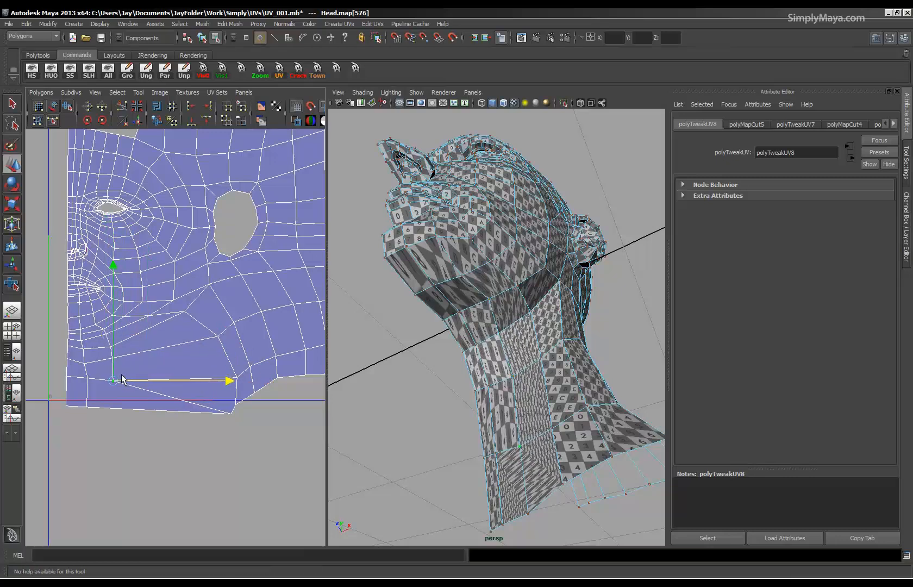
left_click(232, 421)
middle_click_drag(232, 421, 113, 416)
Move the third column of neck UVs, from below the jaw to the lower edge, toward the centre line.
left_click(227, 353)
middle_click_drag(227, 353, 166, 363)
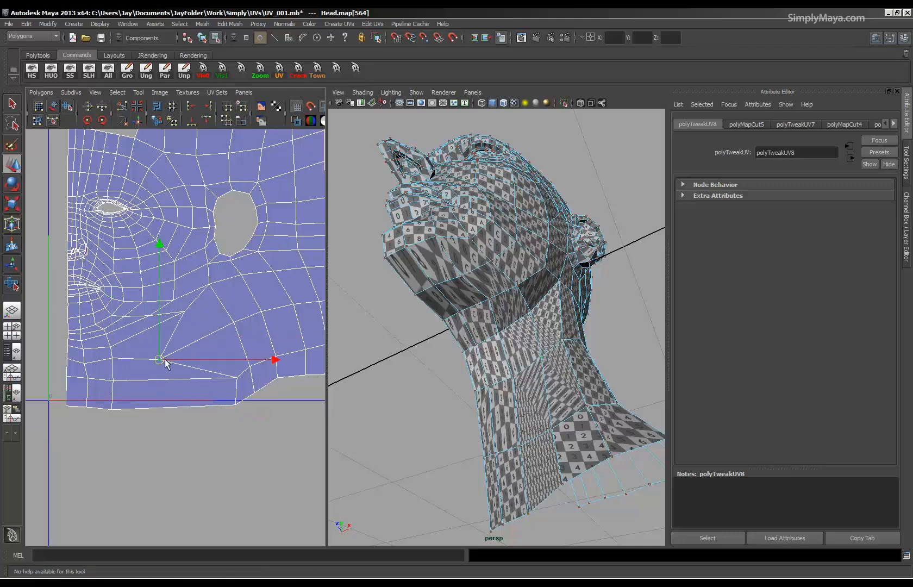
left_click(186, 312)
middle_click_drag(185, 312, 141, 324)
left_click(151, 317)
left_click(168, 303)
left_click(209, 297)
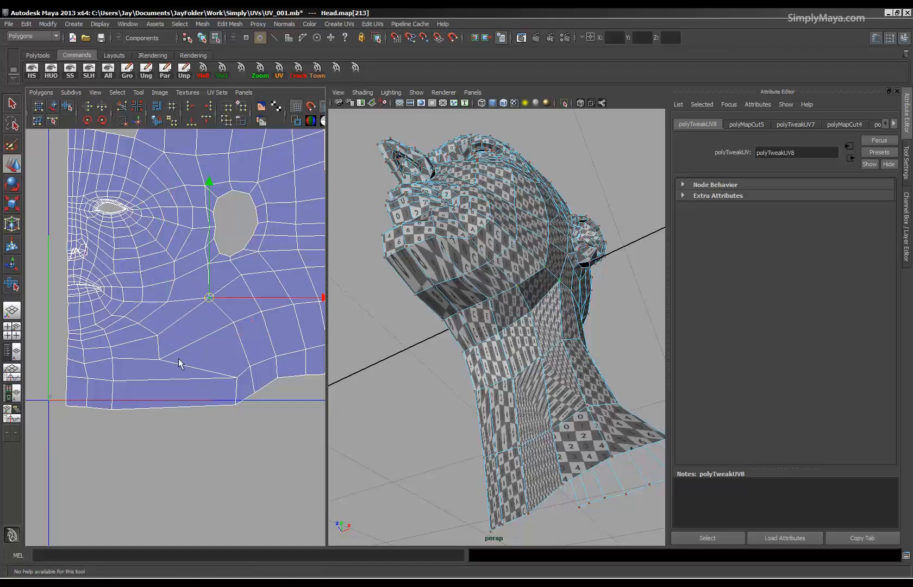
left_click(152, 335)
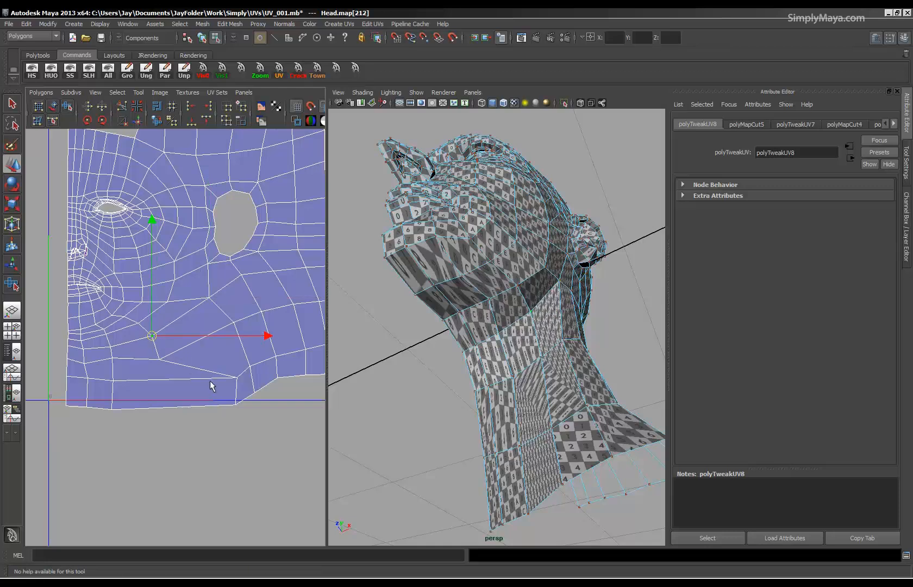
left_click_drag(237, 404, 166, 410)
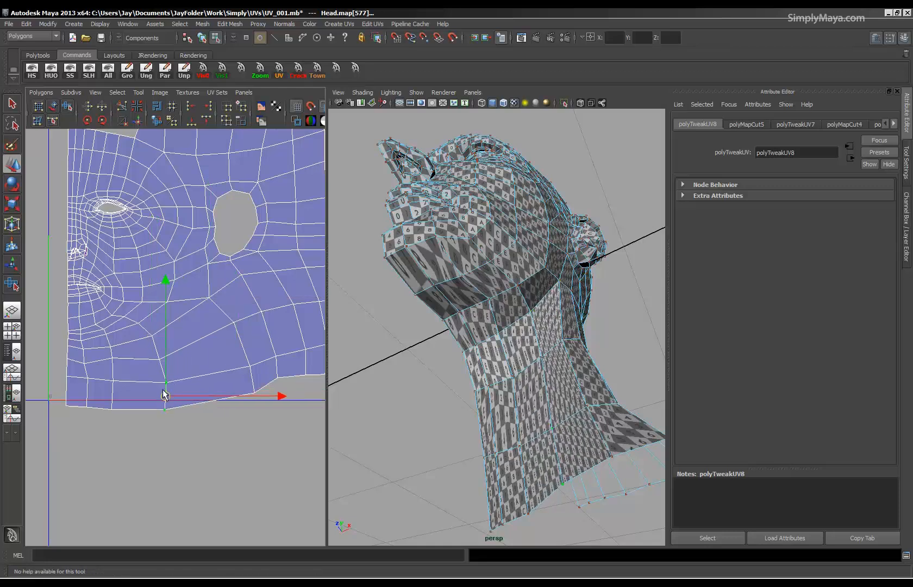
Even out the next column of side-neck UVs, from the jaw corner below the ear hole to the lower edge.
left_click(234, 323)
left_click_drag(235, 324, 208, 338)
left_click(209, 298)
left_click_drag(211, 298, 192, 305)
left_click(209, 338)
left_click(227, 373)
left_click(255, 392)
left_click_drag(255, 394, 220, 407)
right_click_drag(227, 381, 187, 368, "alt")
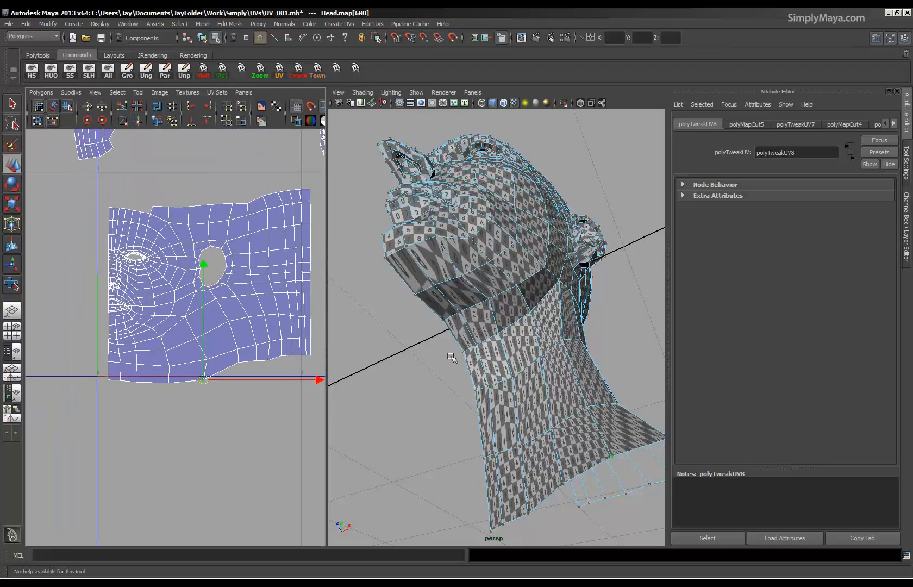
Examine the checker on the face and neck in 3D and the overlapping nostril UVs of the face shell.
left_click_drag(468, 333, 485, 347, "alt")
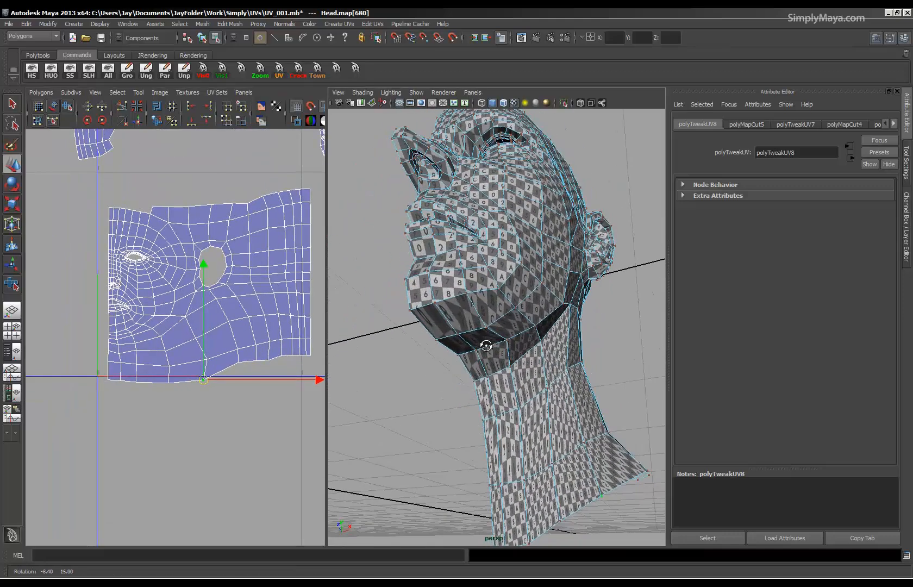
middle_click_drag(244, 343, 242, 426, "alt")
right_click_drag(241, 425, 132, 427, "alt")
middle_click_drag(157, 400, 155, 410, "alt")
right_click_drag(156, 410, 412, 418, "alt")
right_click_drag(246, 401, 207, 400, "alt")
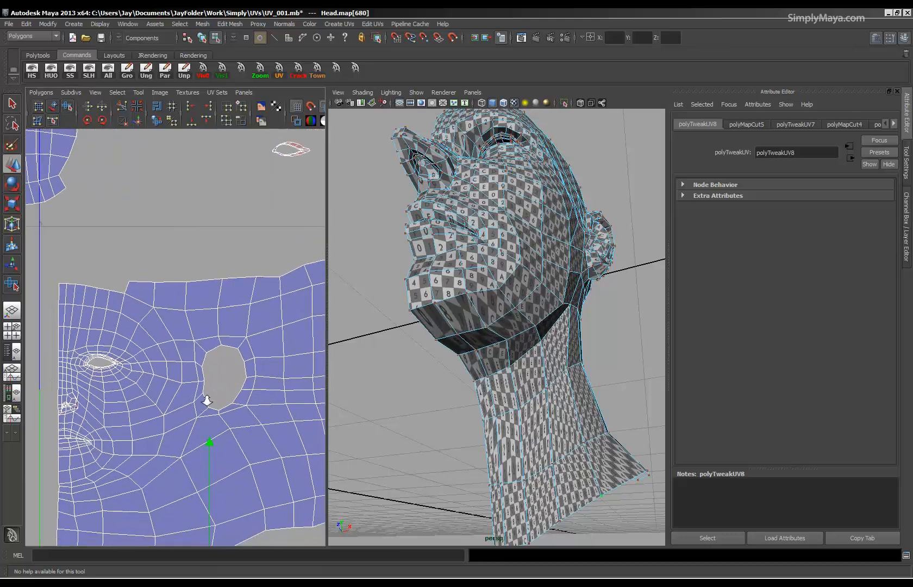
middle_click_drag(153, 419, 209, 347, "alt")
right_click_drag(212, 356, 568, 380, "alt")
middle_click_drag(87, 369, 254, 388, "alt")
right_click_drag(254, 388, 278, 394, "alt")
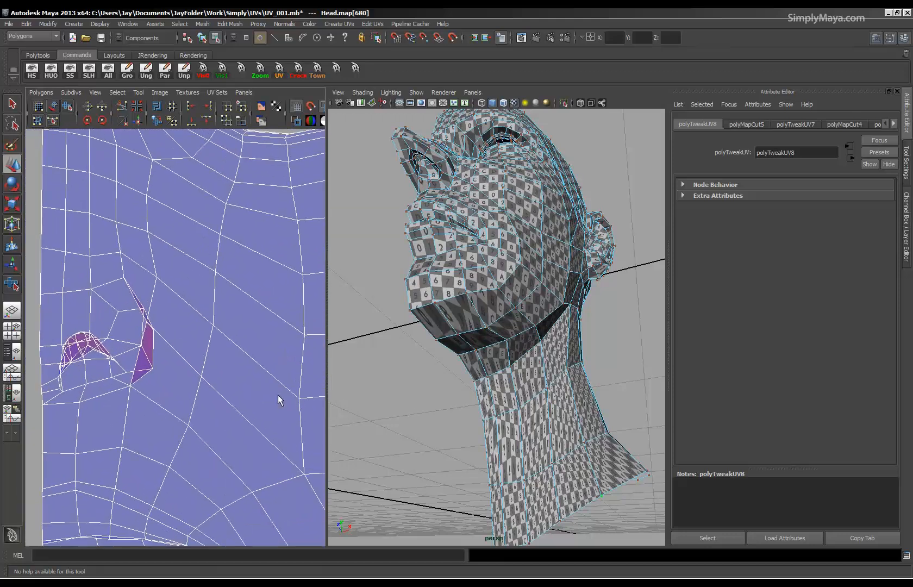
Select the overlapping nostril UVs and unfold them with the Smooth UV Tool.
mouse_move(247, 365)
right_mouse_down()
mouse_move(279, 352)
mouse_move(256, 352)
right_mouse_up()
left_click_drag(45, 421, 44, 422)
right_click_drag(139, 389, 134, 368, "alt")
middle_click_drag(134, 368, 147, 403, "alt")
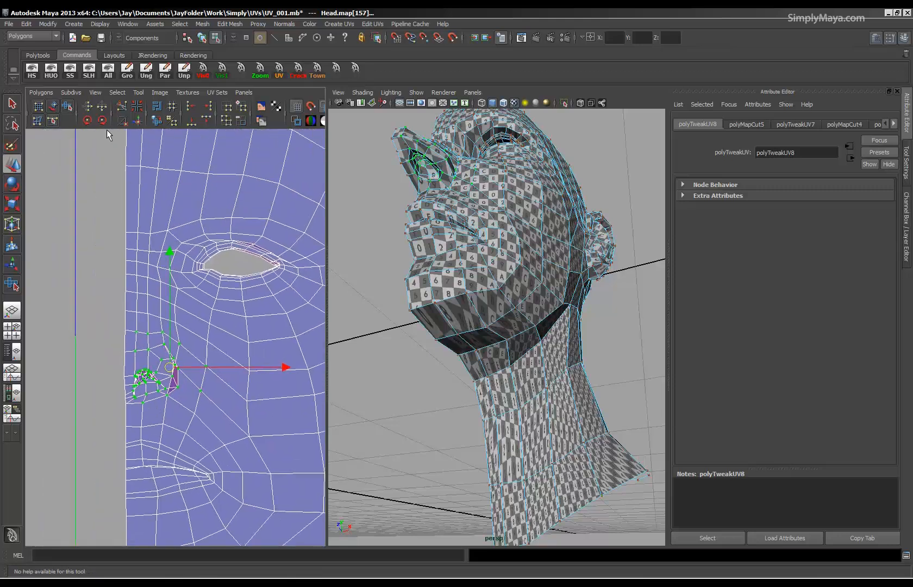
left_click(66, 109)
left_click_drag(113, 416, 565, 395)
left_click_drag(428, 294, 443, 336, "alt")
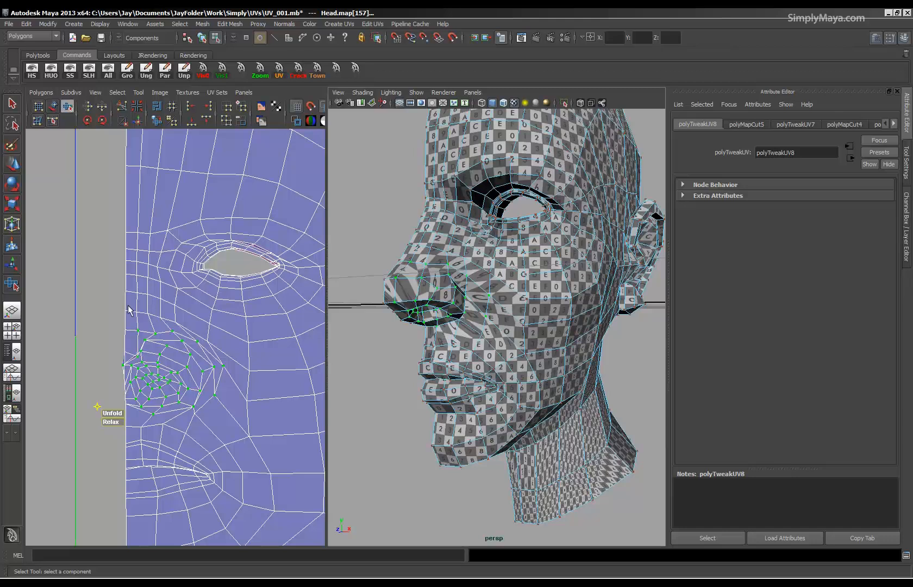
Grow the selection around the nostril and unfold the whole nose area.
key("shift+period")
left_click(32, 94)
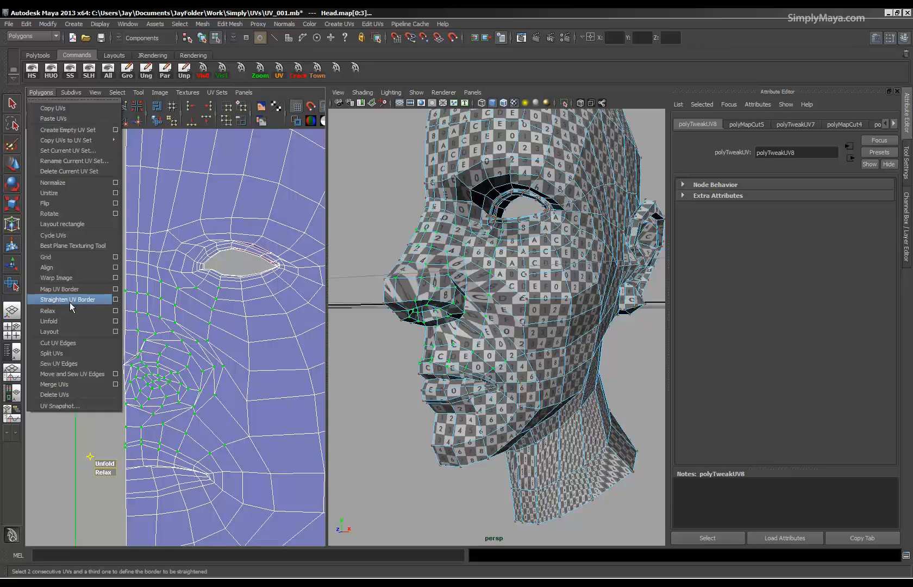
left_click(68, 320)
left_click_drag(467, 364, 437, 363, "alt")
Move the border UVs along the nose and upper lip back in line with the face shell's straight centre edge.
middle_click_drag(197, 417, 210, 383, "alt")
right_click_drag(211, 383, 392, 375, "alt")
middle_click_drag(112, 386, 155, 342, "alt")
left_click_drag(150, 393, 128, 413)
left_click_drag(427, 365, 488, 341, "alt")
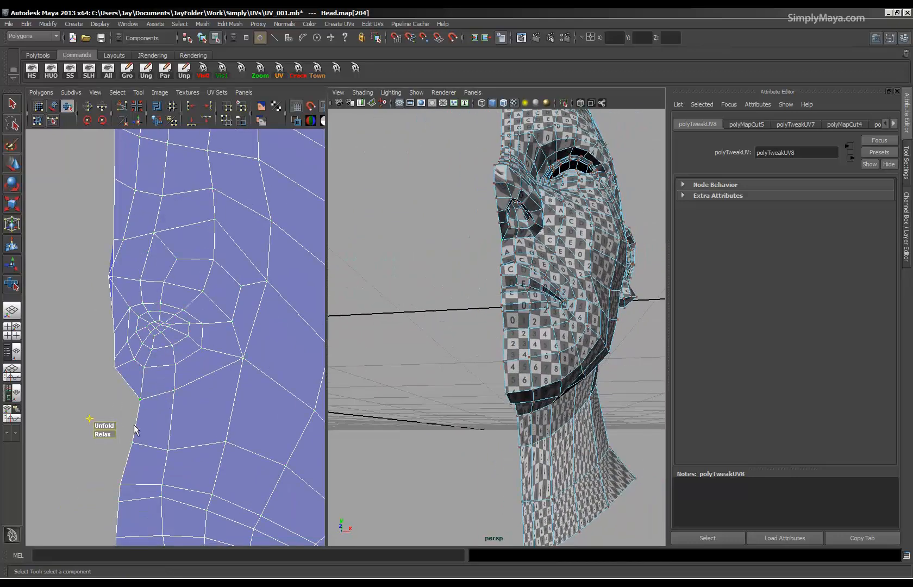
key("w")
left_click_drag(141, 400, 125, 454)
middle_click_drag(98, 294, 112, 344, "alt")
left_click_drag(122, 332, 136, 330)
mouse_move(212, 321)
right_mouse_down("alt")
mouse_move(65, 325)
mouse_move(149, 325)
mouse_move(169, 337)
mouse_move(141, 338)
right_mouse_up("alt")
Examine the checker across the nose, mouth, jaw and whole head, and the complete face shell in an enlarged UV view.
middle_click_drag(218, 387, 147, 396, "alt")
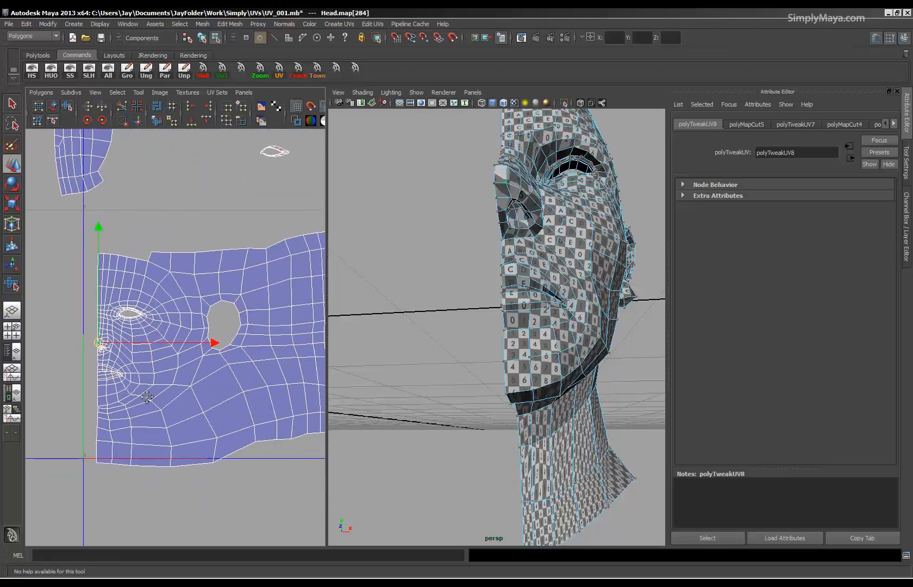
left_click_drag(443, 351, 372, 356, "alt")
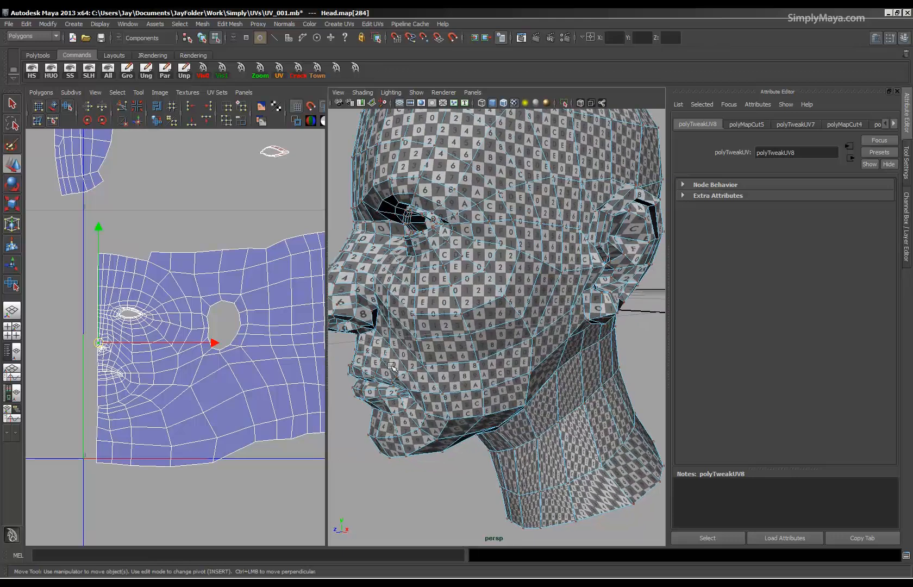
middle_click_drag(407, 358, 462, 348, "alt")
right_click_drag(462, 348, 472, 356, "alt")
mouse_move(446, 363)
left_mouse_down("alt")
mouse_move(459, 320)
mouse_move(470, 332)
mouse_move(435, 359)
left_mouse_up("alt")
right_click_drag(130, 373, 171, 387, "alt")
middle_click_drag(171, 387, 229, 353, "alt")
right_click_drag(229, 353, 326, 361, "alt")
middle_click_drag(93, 376, 154, 370, "alt")
middle_click_drag(170, 410, 171, 316, "alt")
right_click_drag(200, 369, 6, 372, "alt")
middle_click_drag(196, 383, 132, 402, "alt")
right_click_drag(596, 373, 468, 390, "alt")
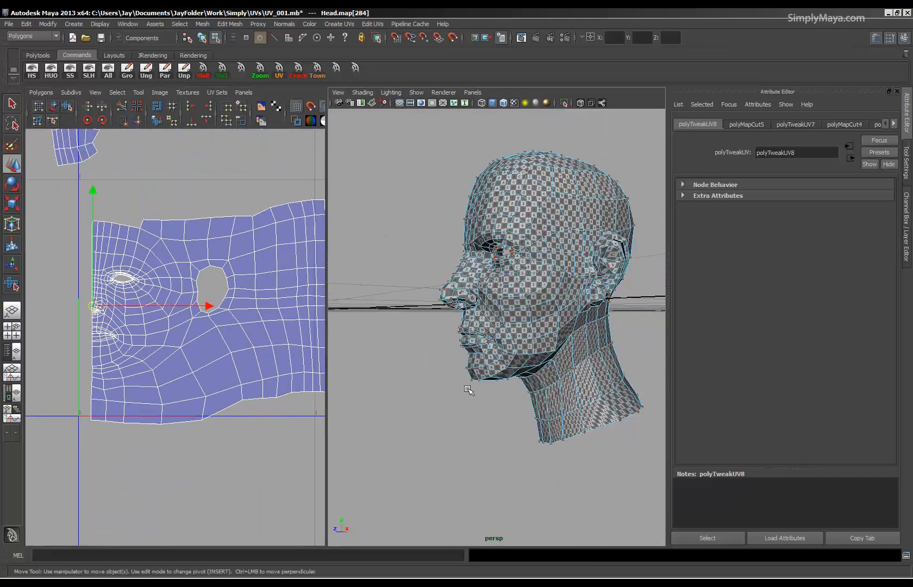
right_click_drag(250, 364, 138, 363, "alt")
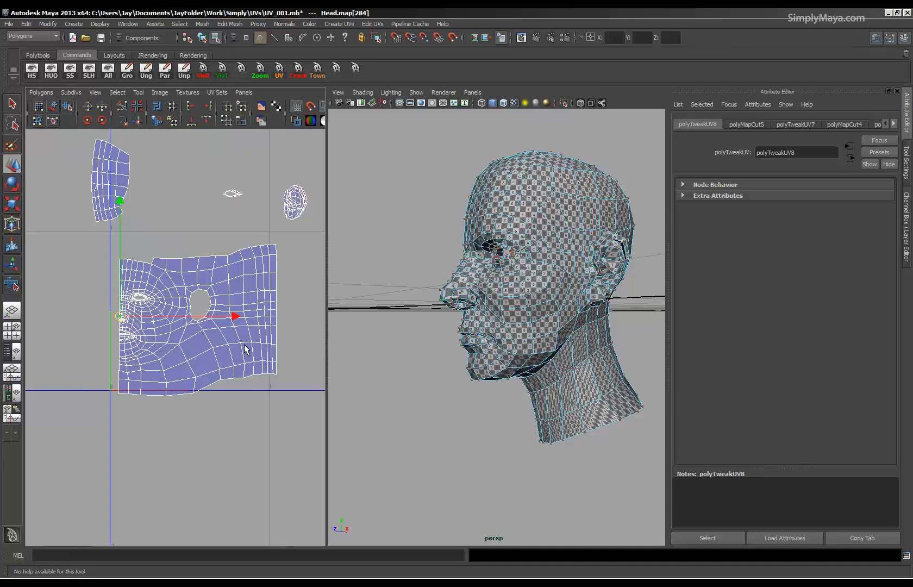
key("space")
right_click_drag(398, 373, 460, 372, "alt")
middle_click_drag(397, 377, 344, 409, "alt")
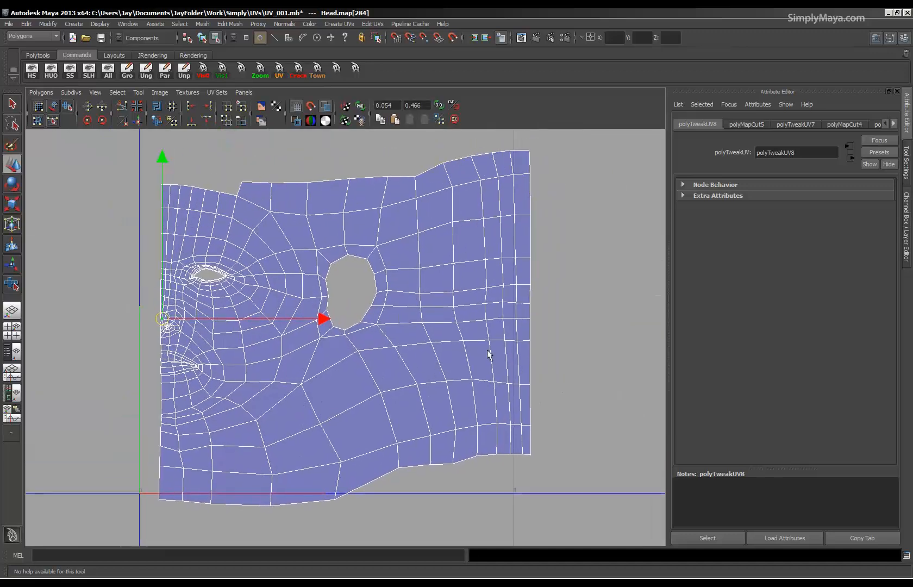
Select the chin and front neck UVs inside the centre edge and unfold them with the Smooth UV Tool.
left_click_drag(175, 517, 303, 424)
left_click_drag(347, 370, 348, 370)
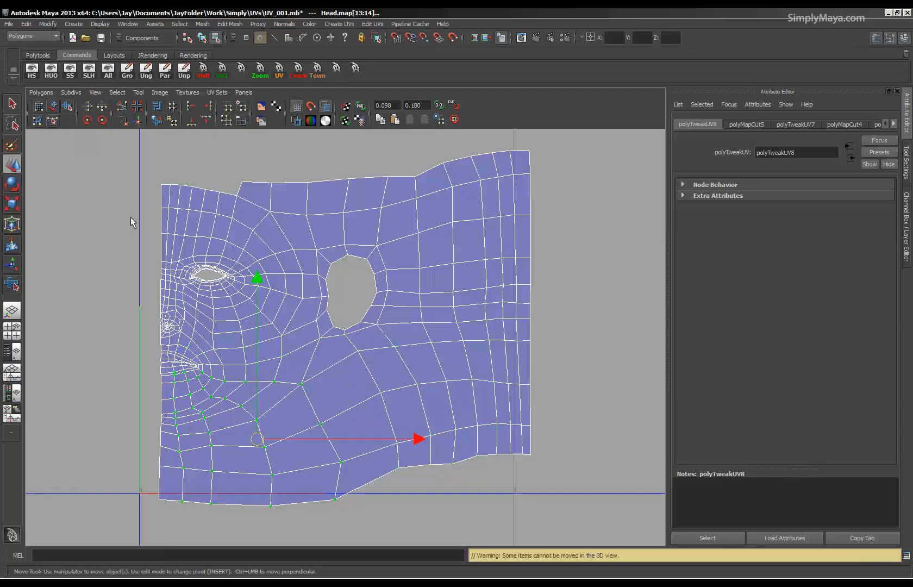
left_click(68, 107)
left_click_drag(165, 512, 250, 512)
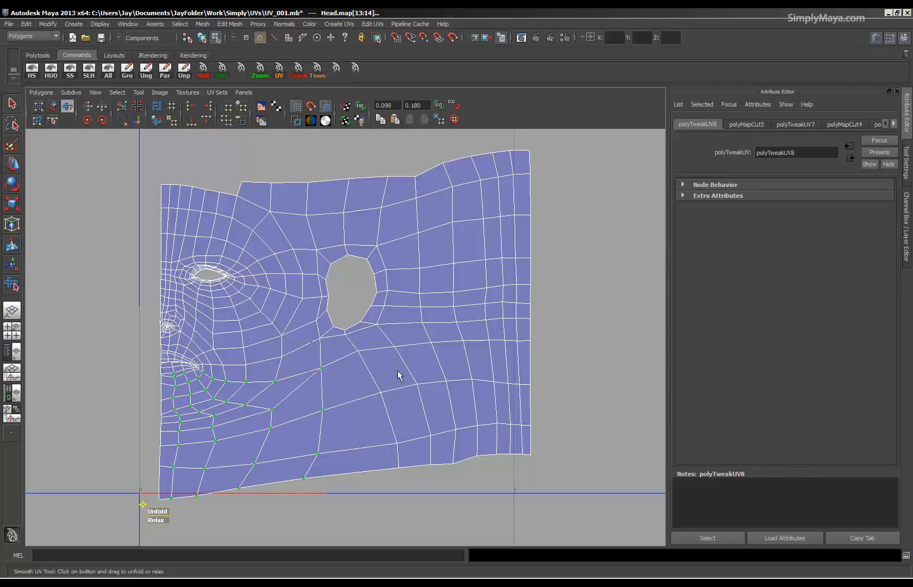
Unfold the UVs along the side of the neck and those along the back of the head shell.
left_click_drag(513, 489, 513, 490)
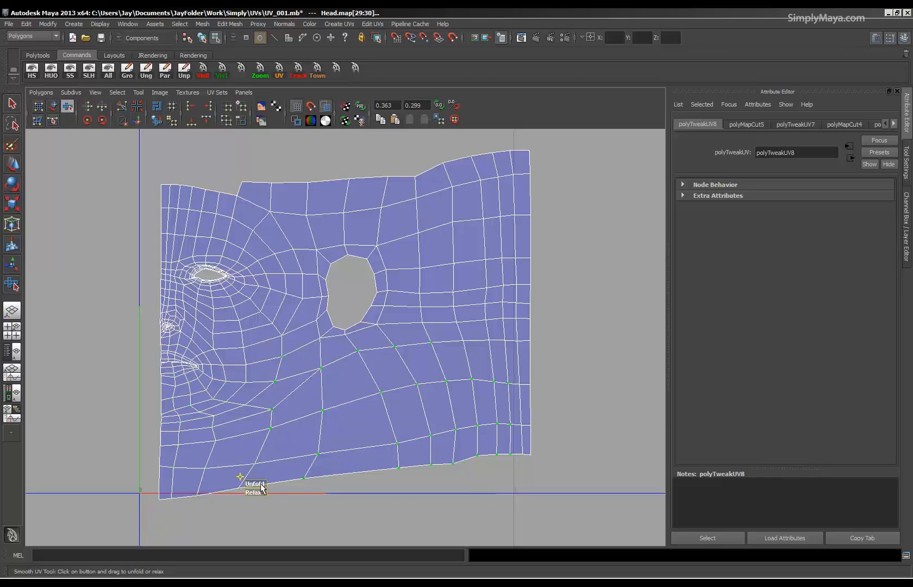
left_click_drag(261, 485, 342, 485)
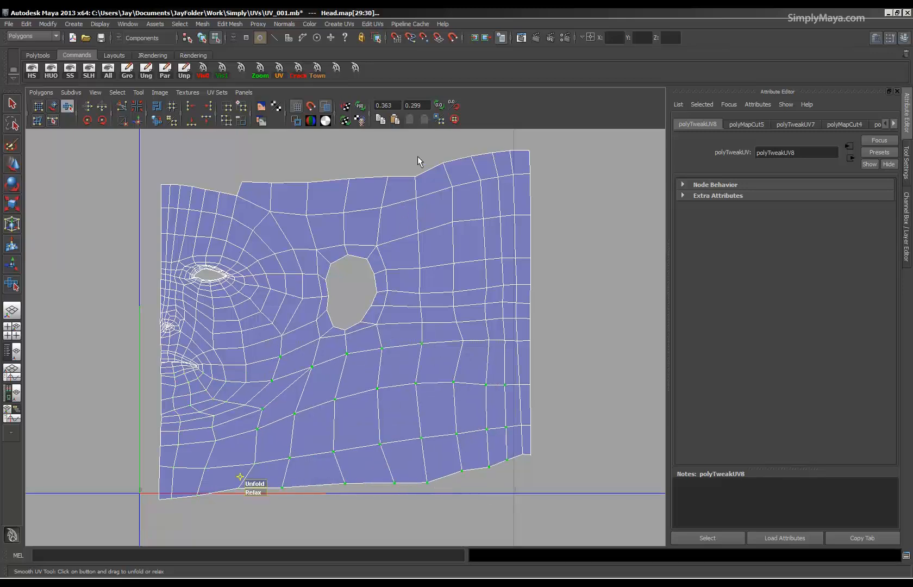
left_click_drag(543, 412, 550, 528)
left_click_drag(410, 498, 610, 489)
key("ctrl+z")
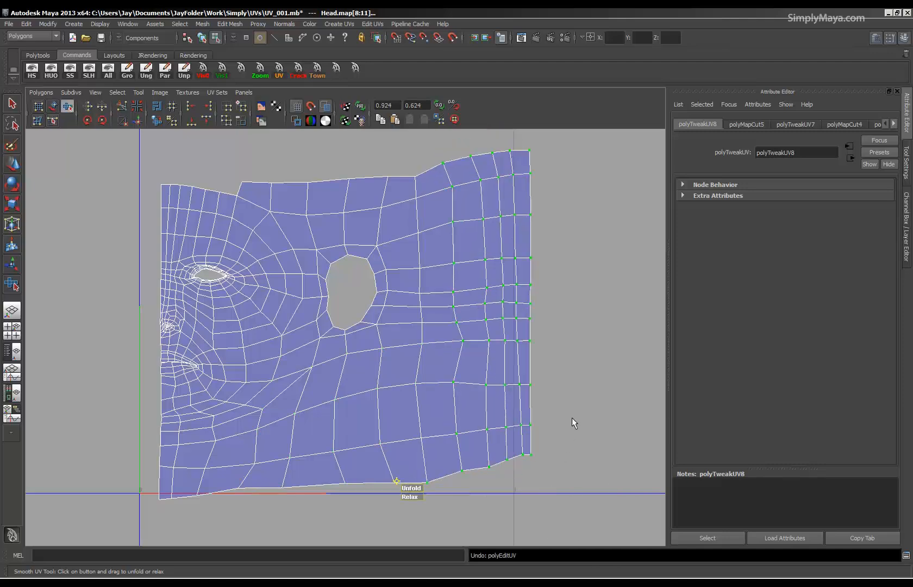
left_click_drag(422, 481, 533, 485)
Unfold the UVs surrounding the ear hole and the row along the neck's lower border.
right_click_drag(447, 299, 356, 298, "alt")
left_click_drag(292, 431, 365, 445)
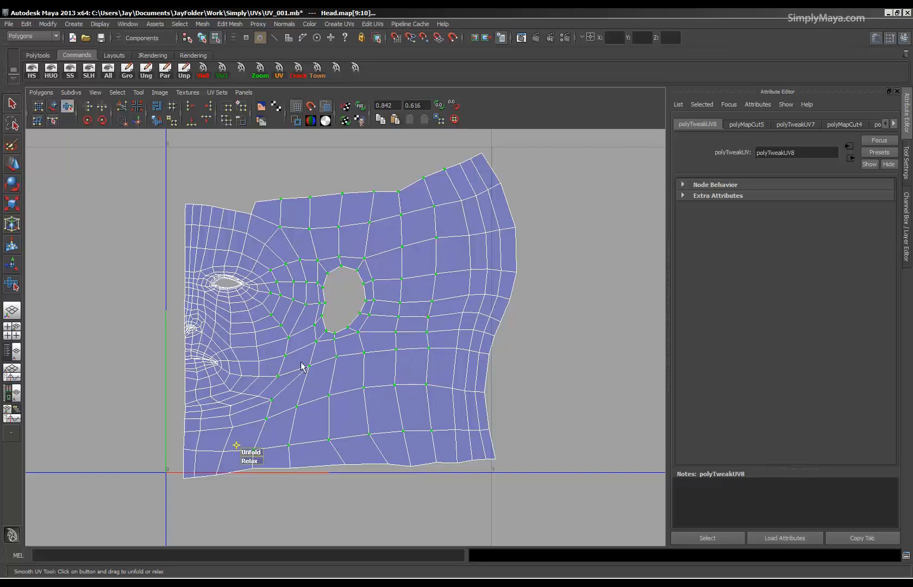
middle_click_drag(302, 367, 289, 305, "alt")
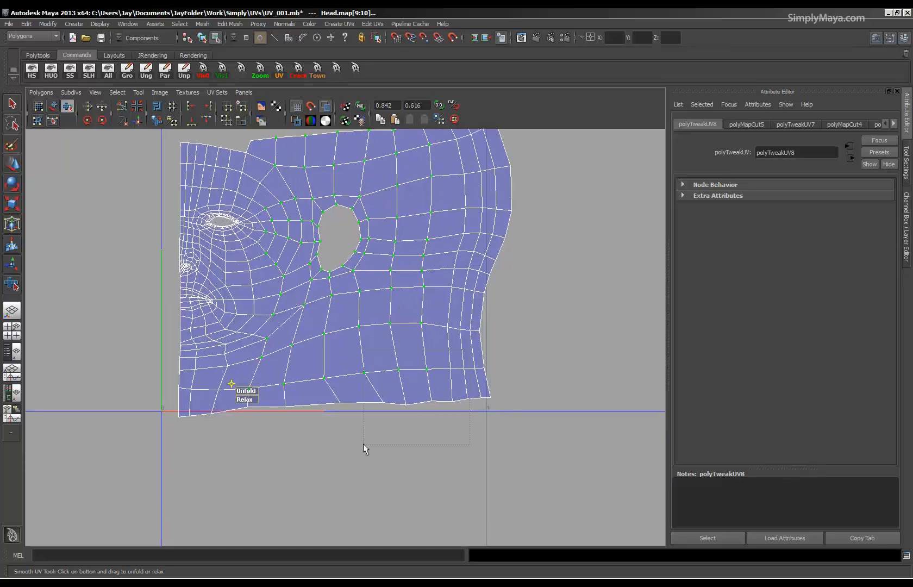
left_click_drag(216, 456, 214, 455)
left_click_drag(197, 419, 262, 419)
Show the UV layout beside the checkered 3D head and examine the chin and neck area.
key("space")
left_click_drag(543, 334, 413, 392, "alt")
middle_click_drag(126, 339, 143, 376, "alt")
right_click_drag(143, 375, 226, 376, "alt")
left_click_drag(448, 482, 514, 324, "alt")
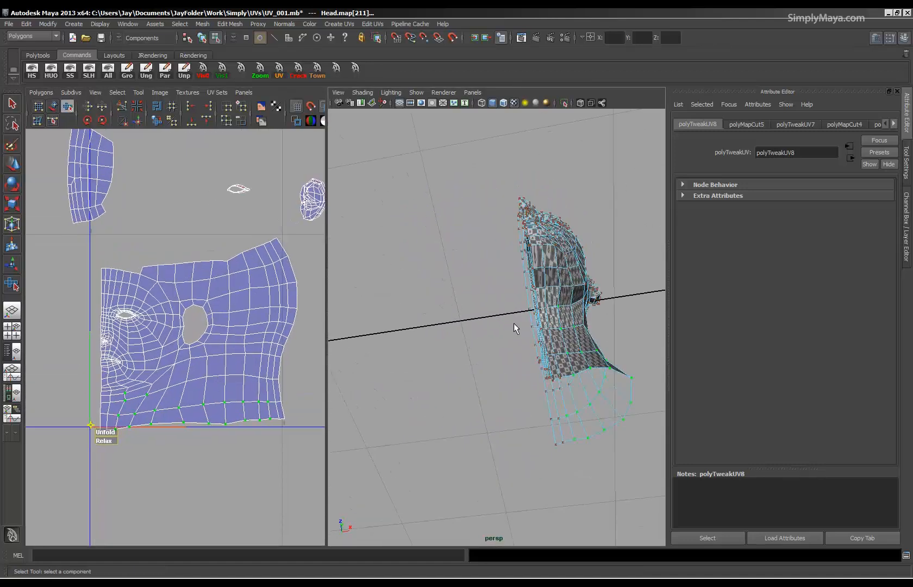
right_click_drag(63, 442, 212, 447, "alt")
middle_click_drag(82, 462, 136, 405, "alt")
right_click_drag(136, 404, 165, 356, "alt")
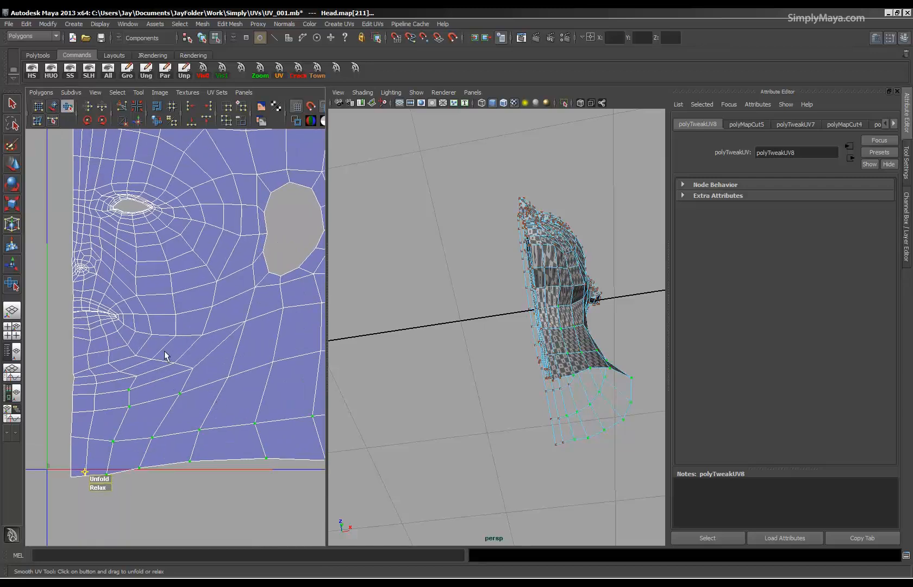
key("z")
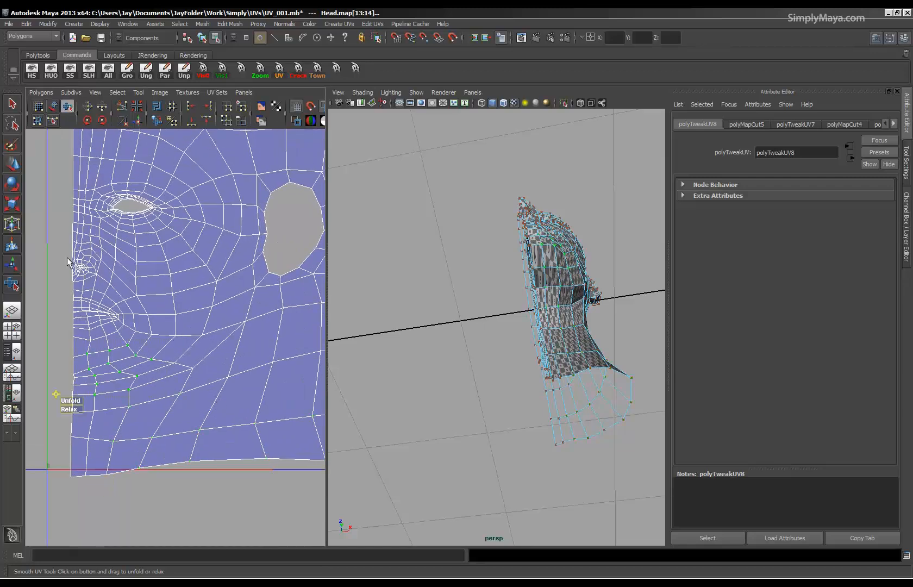
Try to unfold the chin UVs together with their centre edge, using the Smooth UV Tool and the Unfold command.
left_click_drag(57, 335, 211, 412)
left_click(39, 92)
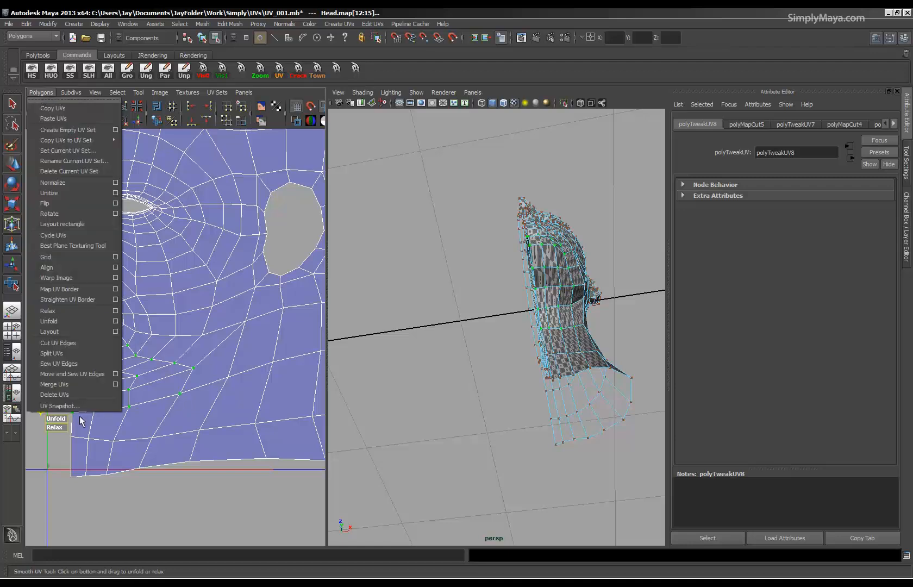
left_click(53, 420)
left_click_drag(54, 420, 120, 421)
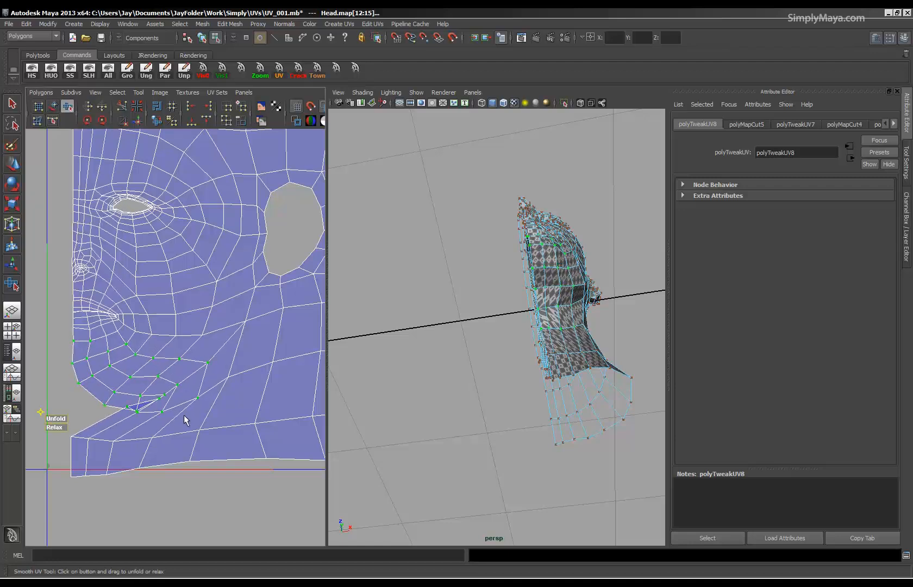
key("ctrl+z")
left_click(41, 92)
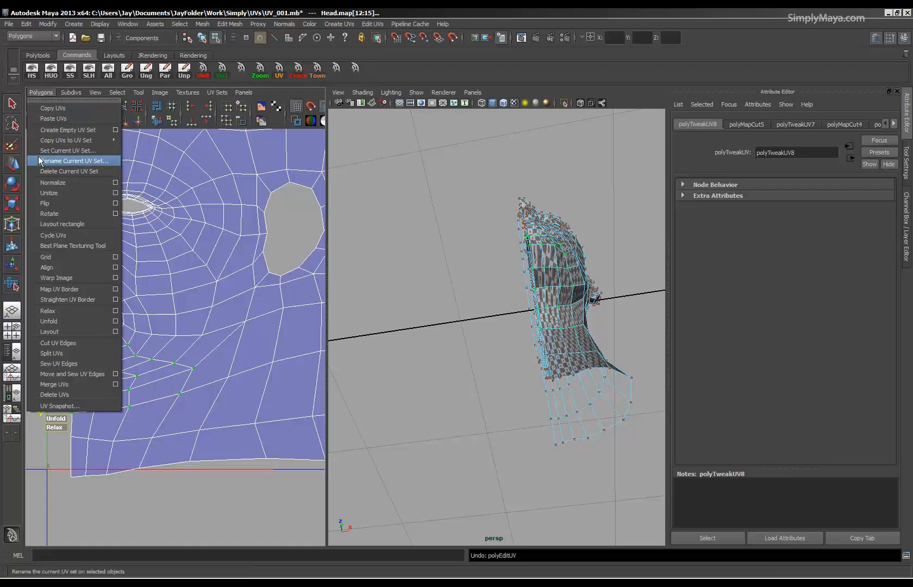
left_click(50, 321)
key("ctrl+z")
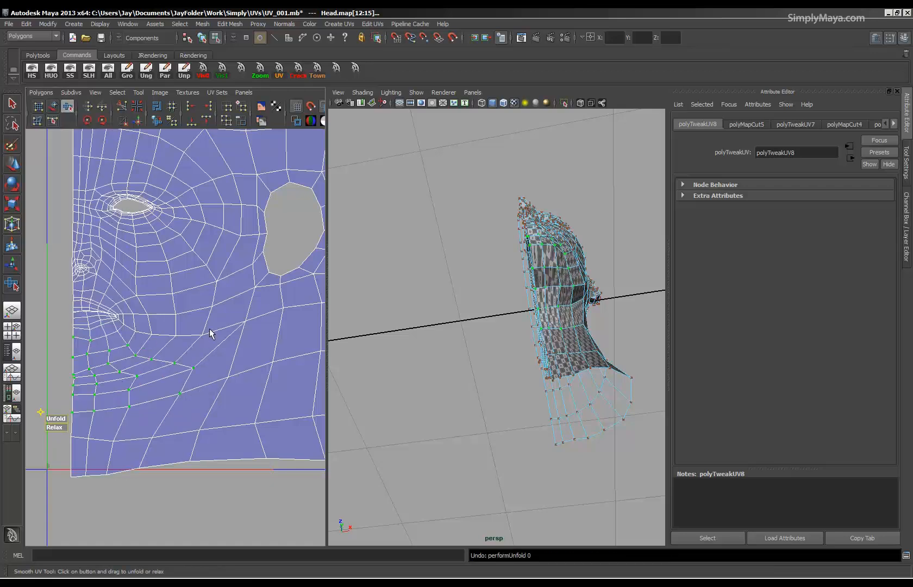
Select only the interior chin UVs, without the centre edge, and apply the Unfold command.
left_click_drag(213, 323, 109, 438)
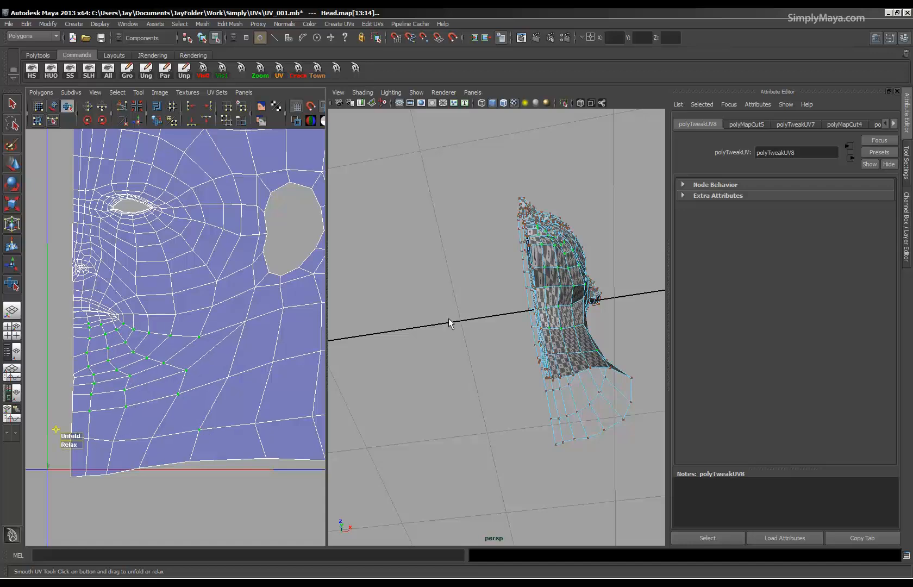
left_click(33, 91)
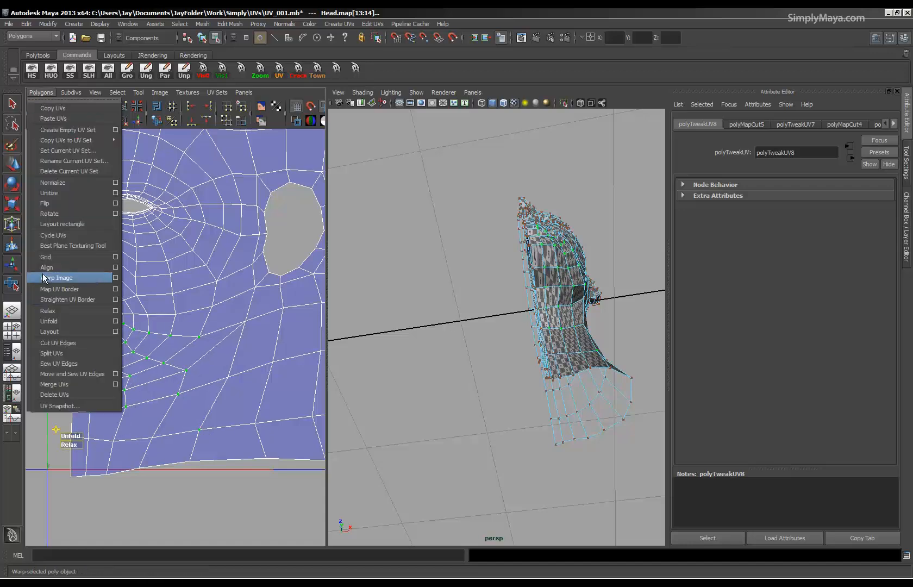
left_click(42, 322)
left_click_drag(654, 295, 480, 337, "alt")
right_click_drag(480, 337, 484, 327, "alt")
left_click_drag(490, 337, 460, 350, "alt")
Move the UV on the chin's centre edge and the one beside it up towards the mouth.
middle_click_drag(83, 381, 242, 317, "alt")
scroll(124, 387, "up", 5)
left_click(136, 283)
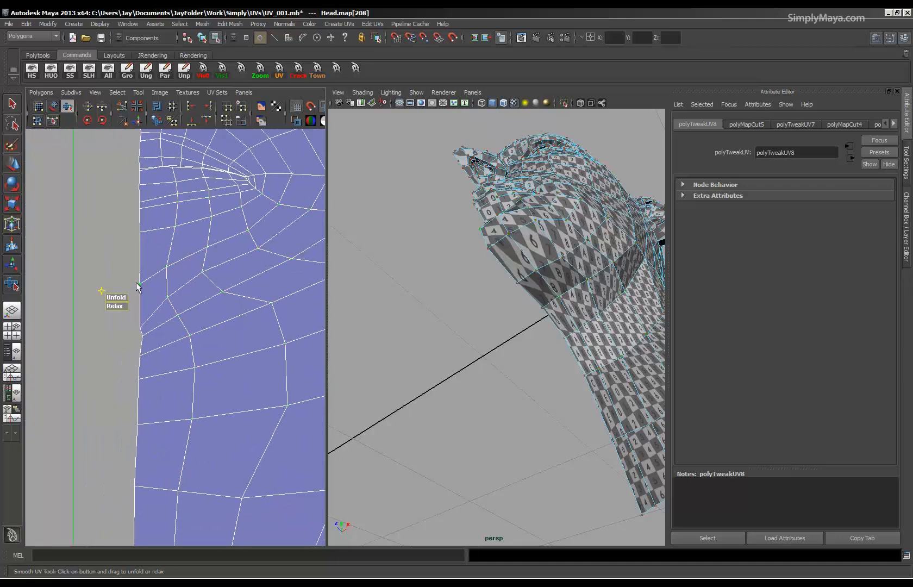
key("w")
left_click(166, 266)
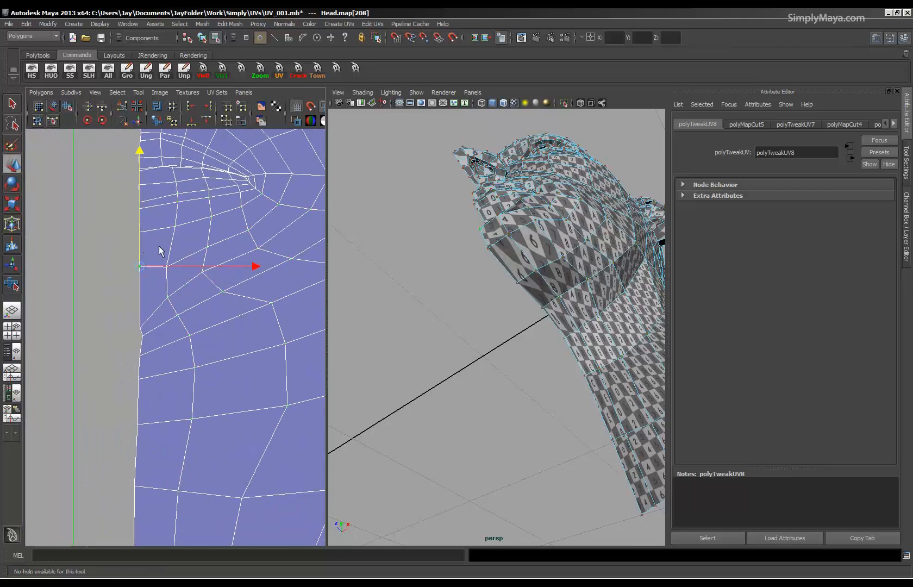
left_click_drag(166, 266, 166, 253)
Reposition the next centre-edge UV and the interior UVs under the chin to even out the stretched faces.
left_click(142, 328)
left_click_drag(142, 329, 210, 273)
left_click(169, 297)
left_click(202, 271)
left_click(271, 303)
left_click_drag(269, 305, 267, 320)
Move the remaining centre-edge UVs under the chin up to even their spacing.
left_click_drag(152, 336, 152, 338)
mouse_move(146, 336)
left_mouse_down()
mouse_move(135, 330)
mouse_move(142, 320)
mouse_move(143, 333)
left_mouse_up()
left_click_drag(152, 286, 141, 318)
left_click(175, 316)
left_click(140, 333)
left_click(139, 333)
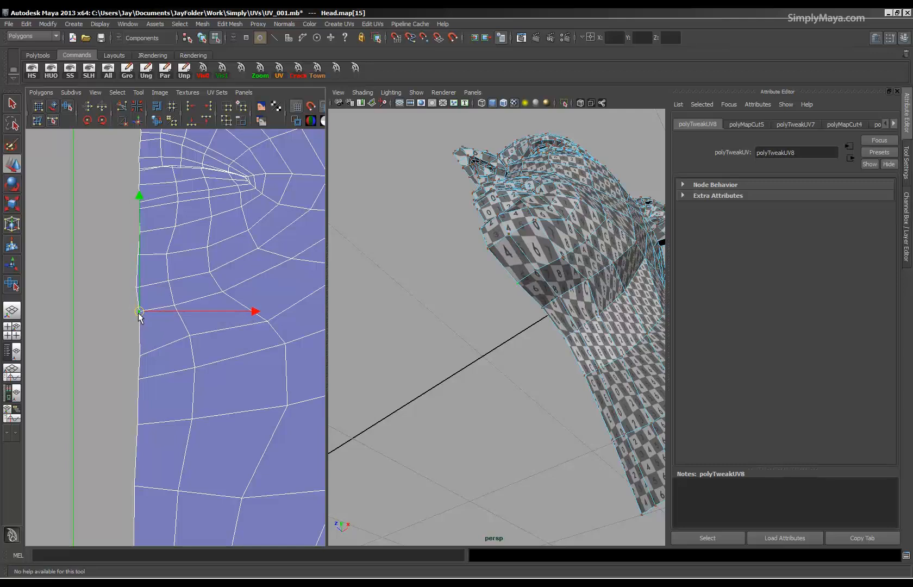
Select the edge line from the jaw corner down to the neck's lower border and cut the UVs there.
scroll(191, 346, "down", 6)
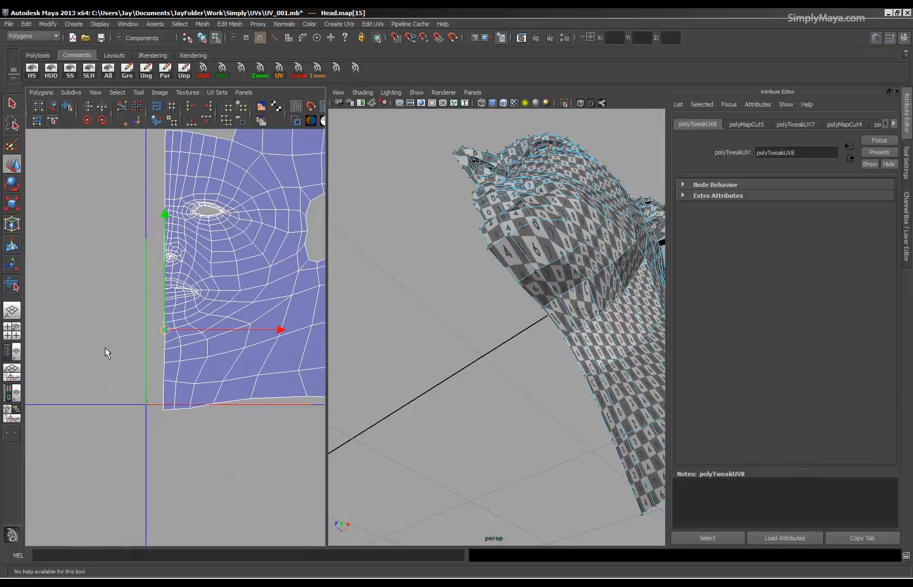
middle_click_drag(220, 394, 152, 407, "alt")
right_click_drag(181, 391, 181, 363)
left_click(178, 350)
left_click(166, 379, "shift")
left_click(149, 405, "shift")
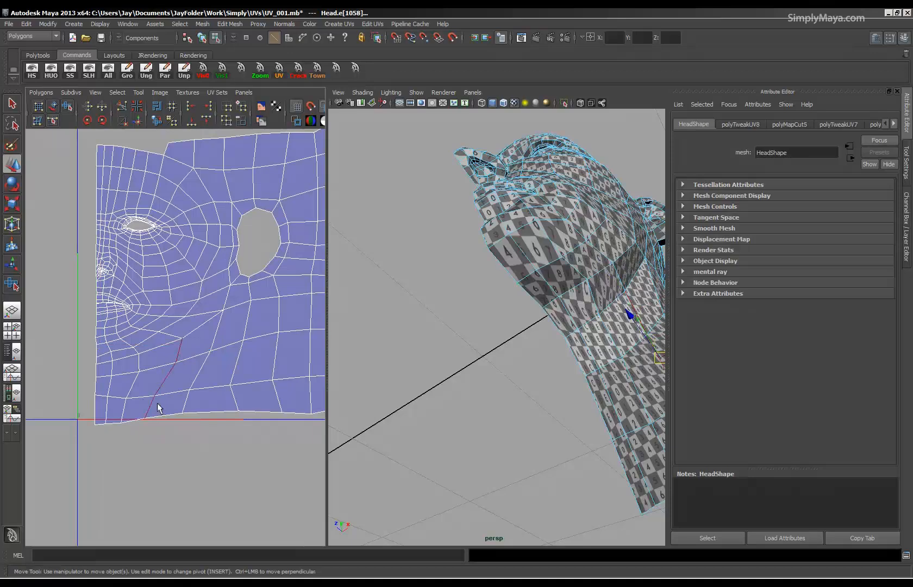
left_click(121, 106)
Select the chin, jaw and neck UVs on both sides of the new cut.
right_click_drag(189, 357, 86, 361, "alt")
right_click_drag(175, 361, 217, 361)
left_click_drag(269, 323, 152, 387)
left_click_drag(182, 335, 182, 335)
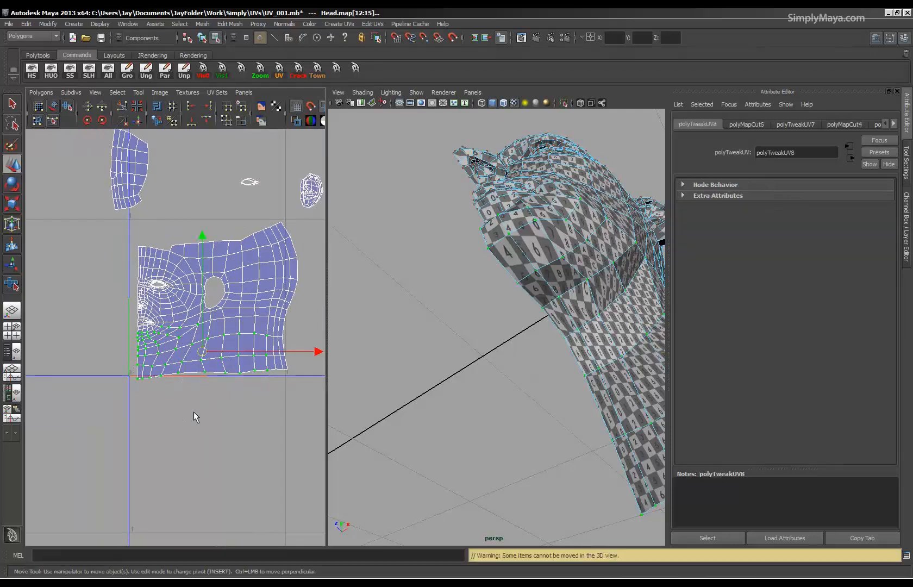
Try a strong unfold of the selected chin, jaw and neck UVs with the Smooth UV Tool.
left_click(68, 107)
left_click_drag(124, 382, 575, 345)
middle_click_drag(256, 347, 229, 328, "alt")
right_click_drag(230, 328, 330, 386, "alt")
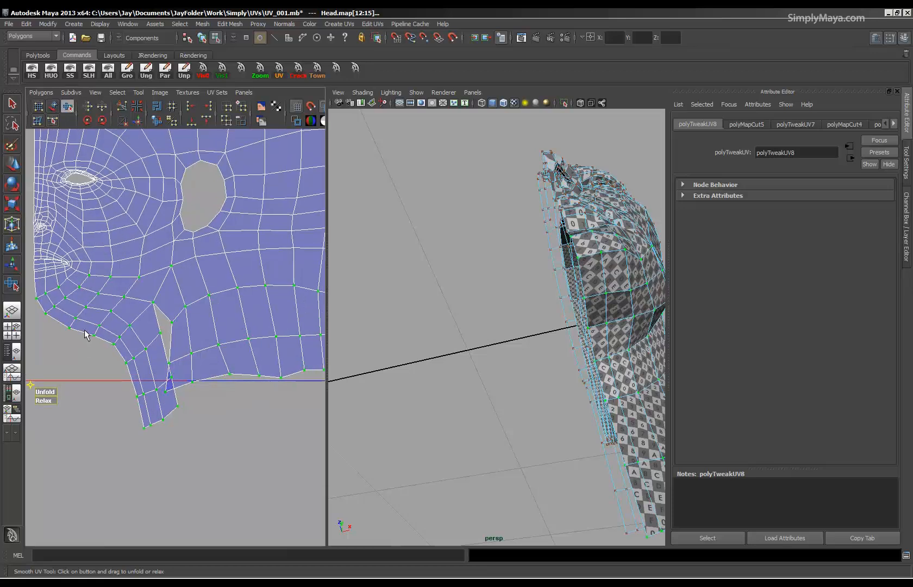
key("ctrl+z")
key("ctrl+z")
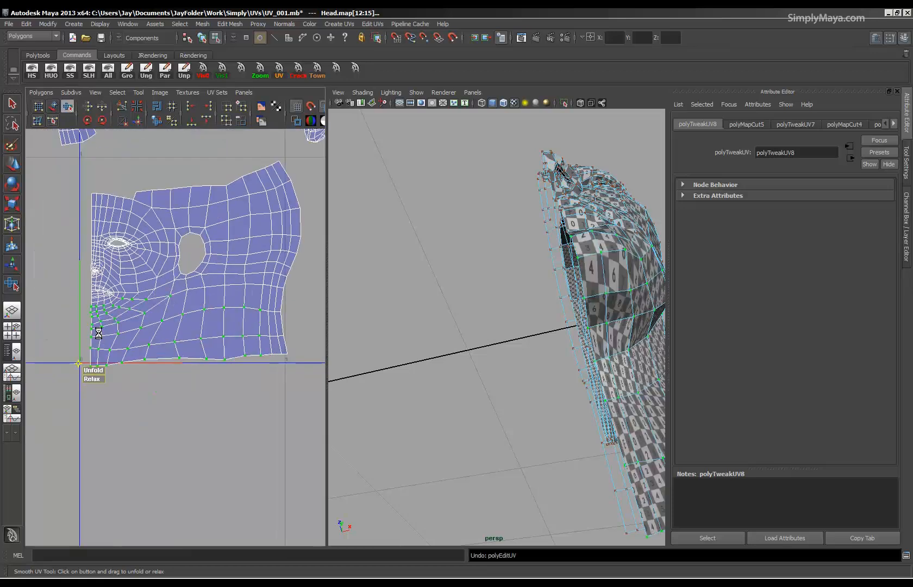
Unfold the selected chin, jaw and neck UVs slightly so the cut starts to open.
right_click_drag(93, 358, 191, 308, "alt")
left_click_drag(134, 375, 140, 371)
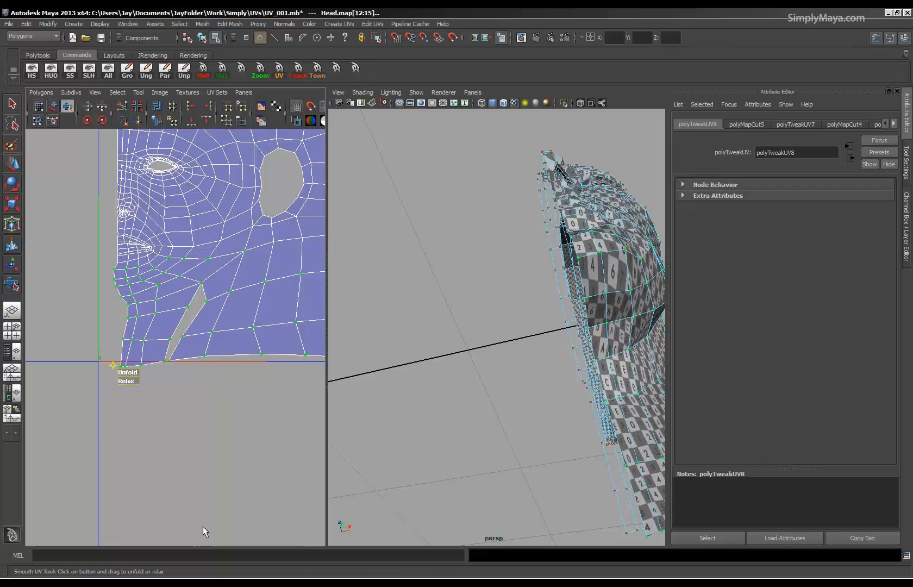
middle_click_drag(142, 381, 184, 433, "alt")
right_click_drag(184, 432, 370, 452, "alt")
Flatten the chin and neck centre-edge UVs into a vertical line and move them in line with the face edge.
left_click_drag(141, 325, 146, 343)
left_click_drag(150, 400, 149, 511, "shift")
left_click(162, 376, "shift")
key("r")
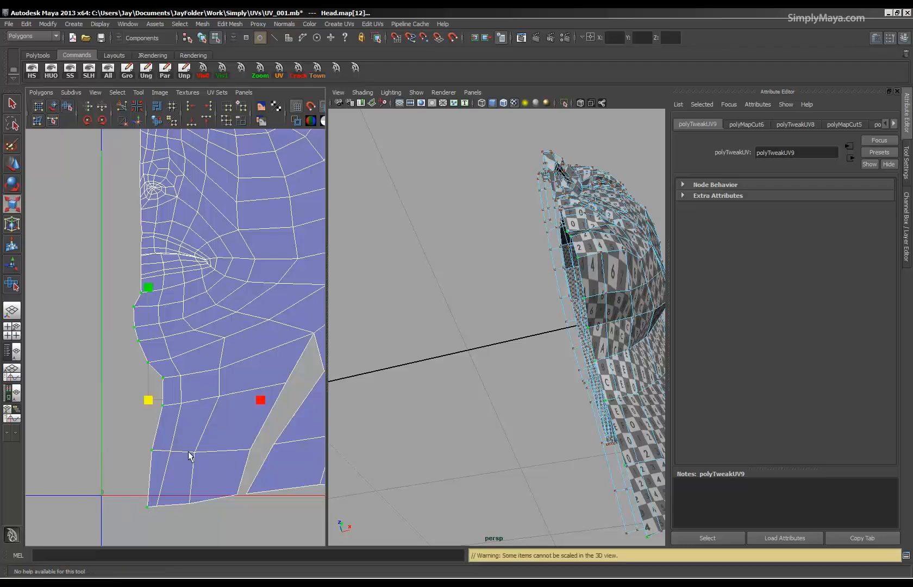
left_click_drag(248, 400, 152, 404)
key("w")
left_click_drag(214, 399, 208, 401)
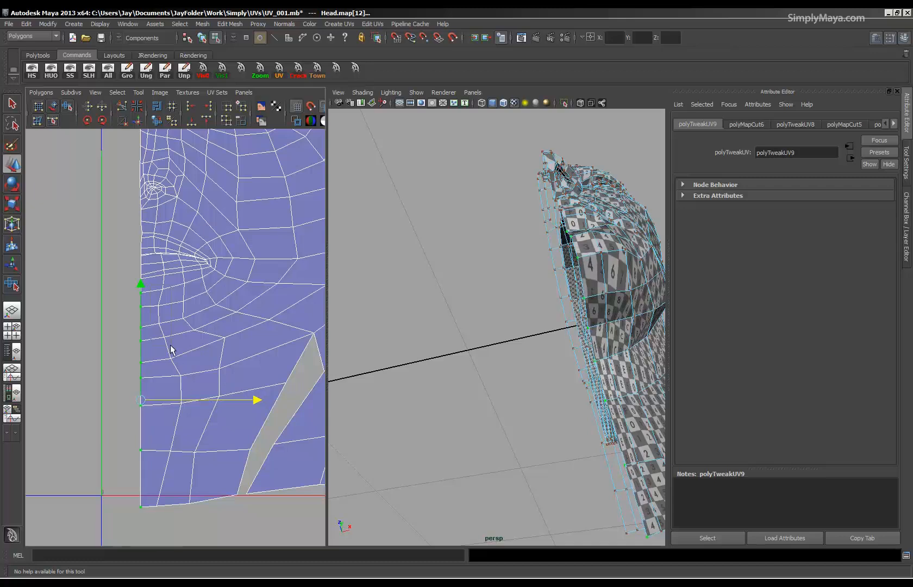
Select the chin, jaw and neck UVs around the cut, excluding the centre edge, and unfold them to widen the gap.
left_click_drag(310, 505, 307, 506)
right_click_drag(216, 501, 128, 474, "alt")
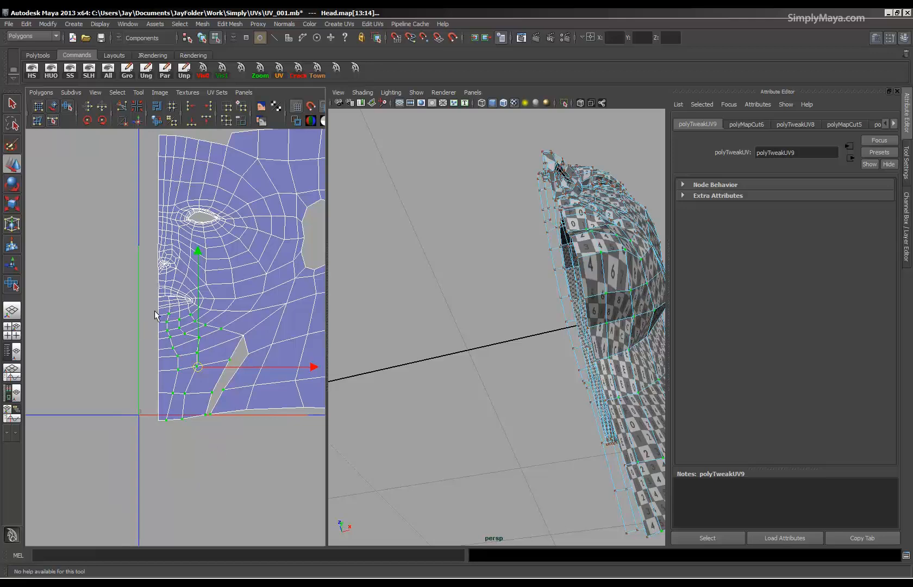
left_click_drag(520, 251, 533, 315, "alt")
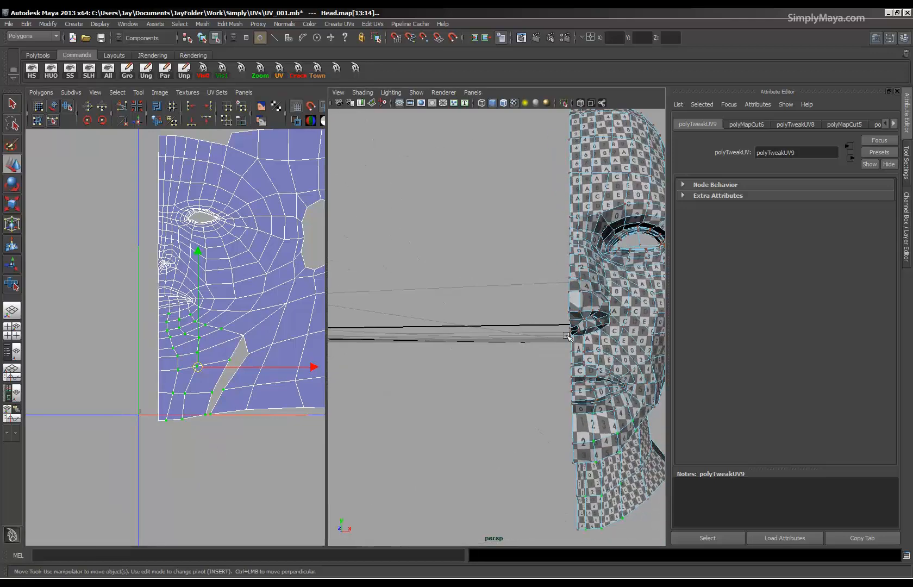
middle_click_drag(199, 382, 142, 377, "alt")
right_click_drag(142, 376, 182, 382, "alt")
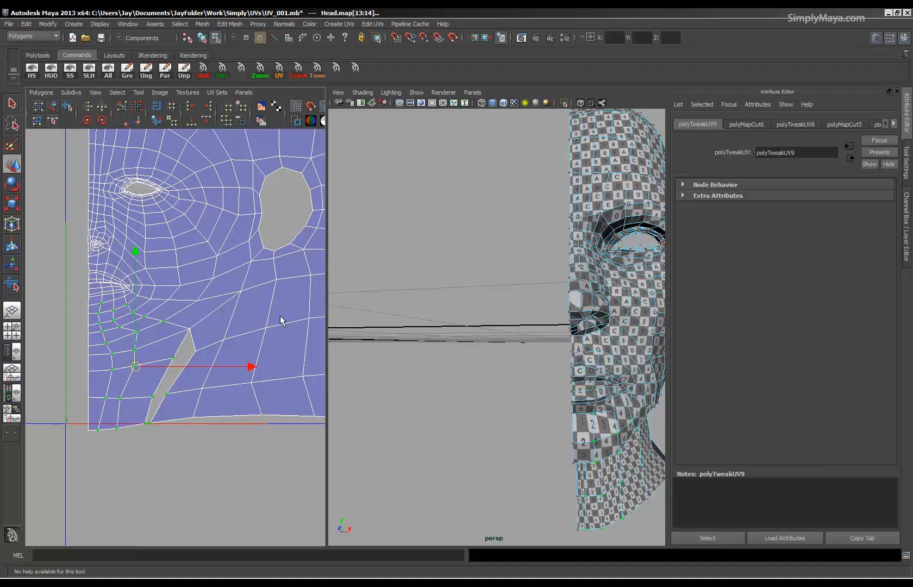
left_click_drag(107, 479, 100, 480)
key("w")
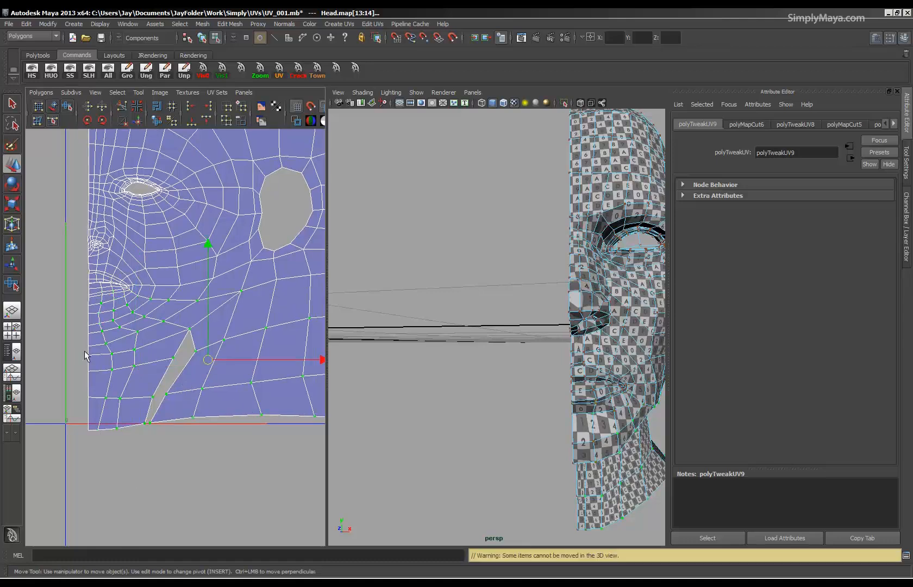
left_click(68, 106)
left_click_drag(88, 438, 299, 443)
left_click_drag(495, 397, 438, 340, "alt")
middle_click_drag(86, 423, 96, 389, "alt")
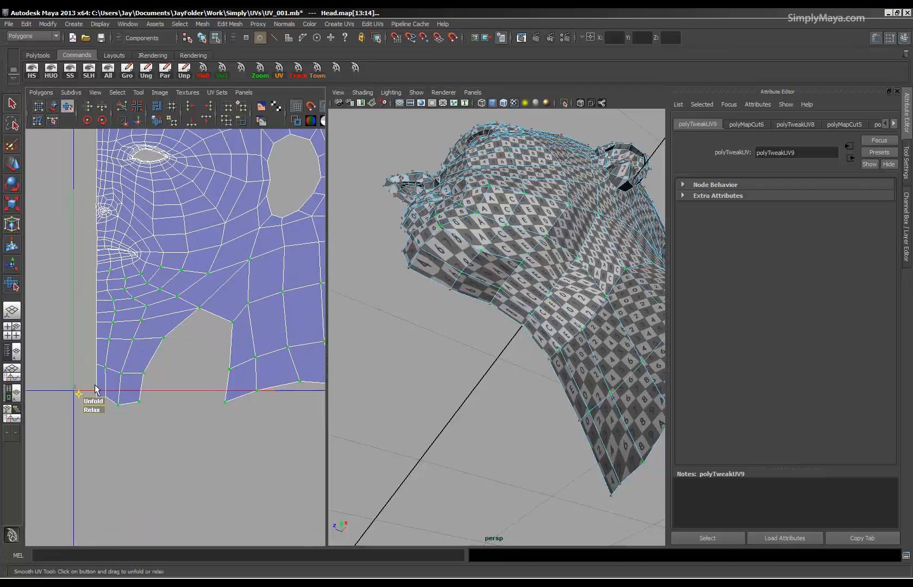
Try to even out the selected UVs around the cut with an automatic UV smoothing command.
left_click(40, 92)
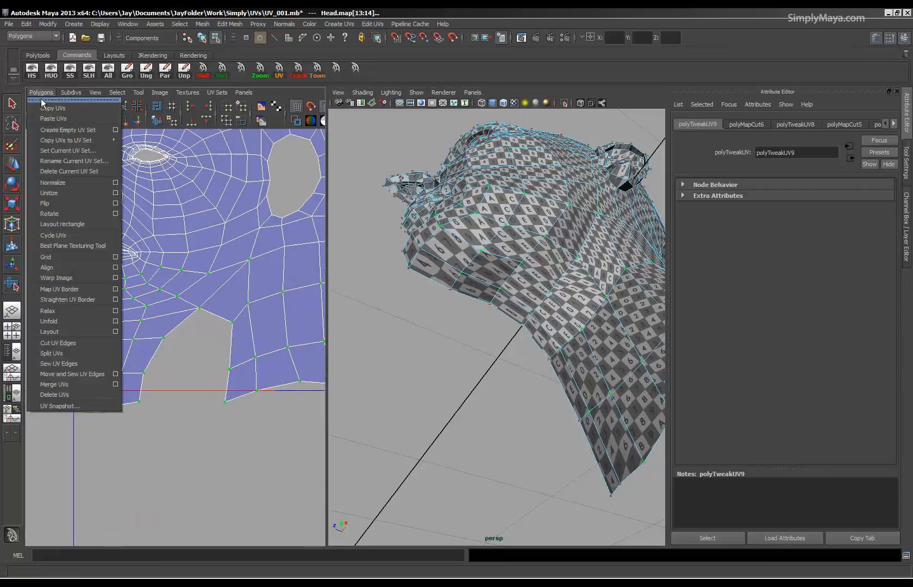
left_click(61, 315)
key("ctrl+z")
key("ctrl+z")
key("ctrl+z")
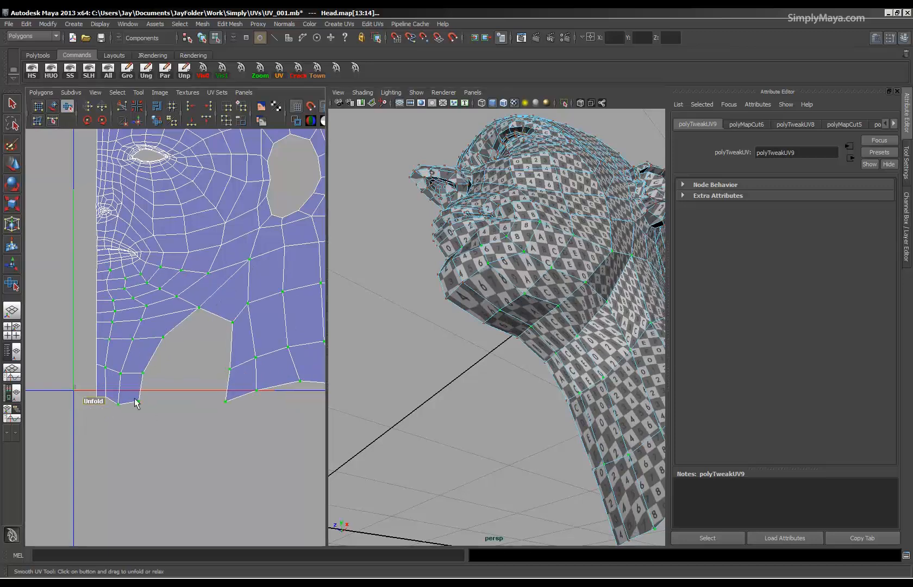
Select the jaw and neck UVs on the ear side of the cut and unfold them with the Smooth UV tool.
left_click_drag(439, 373, 349, 369, "alt")
right_click_drag(201, 326, 164, 307, "alt")
left_click_drag(167, 263, 295, 382)
right_click_drag(287, 383, 137, 362, "alt")
middle_click_drag(223, 345, 160, 356, "alt")
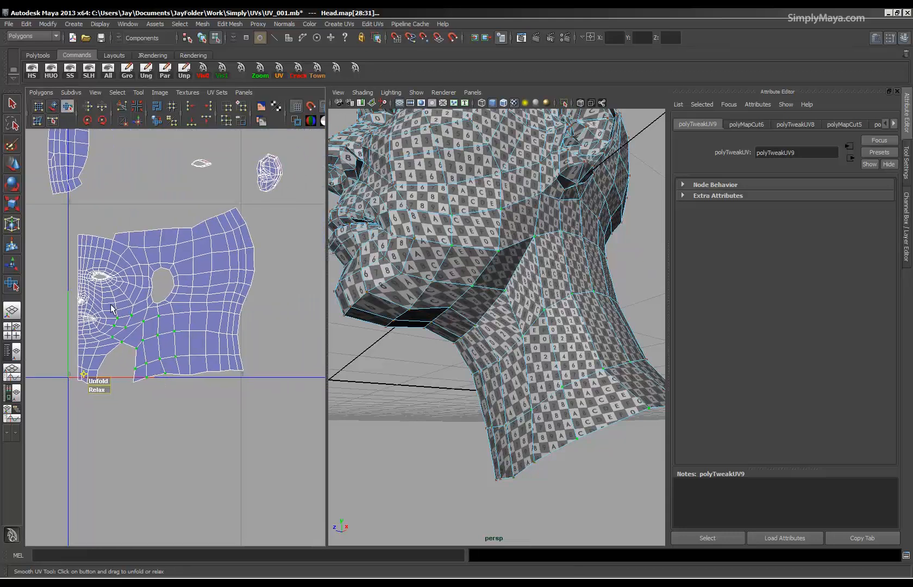
left_click_drag(251, 403, 252, 403)
left_click_drag(103, 389, 220, 384)
Select the chin and front neck UVs on the face side of the cut, excluding the centre edge.
left_click_drag(440, 369, 447, 332, "alt")
left_click(419, 241)
middle_click_drag(186, 429, 214, 415, "alt")
right_click_drag(214, 415, 432, 412, "alt")
middle_click_drag(33, 361, 94, 353, "alt")
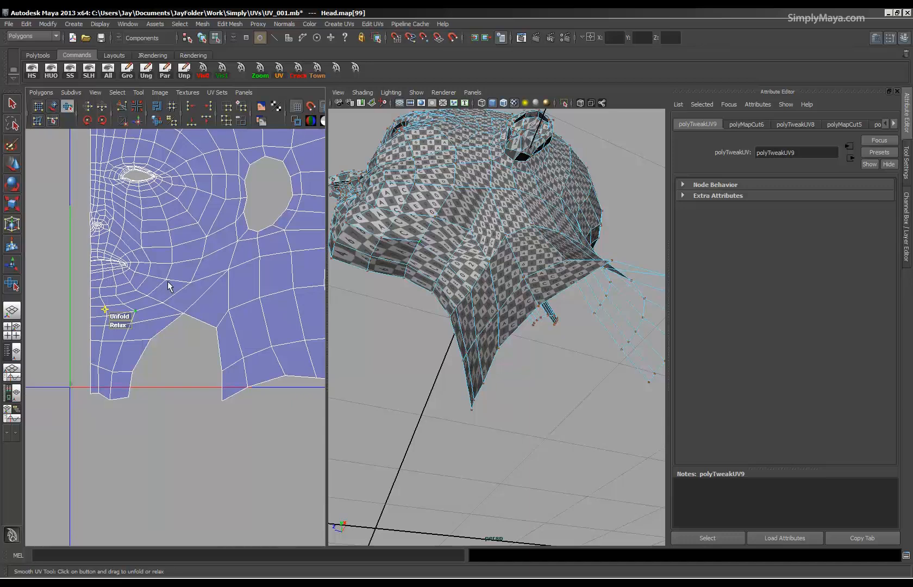
left_click_drag(100, 442, 99, 440)
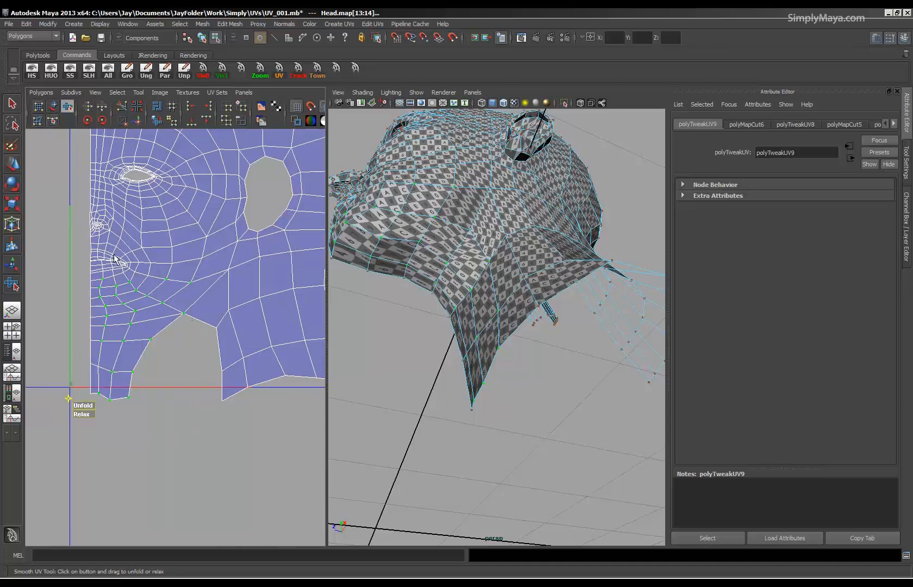
Try the automatic Unfold command on the selected chin and front neck UVs.
left_click(41, 93)
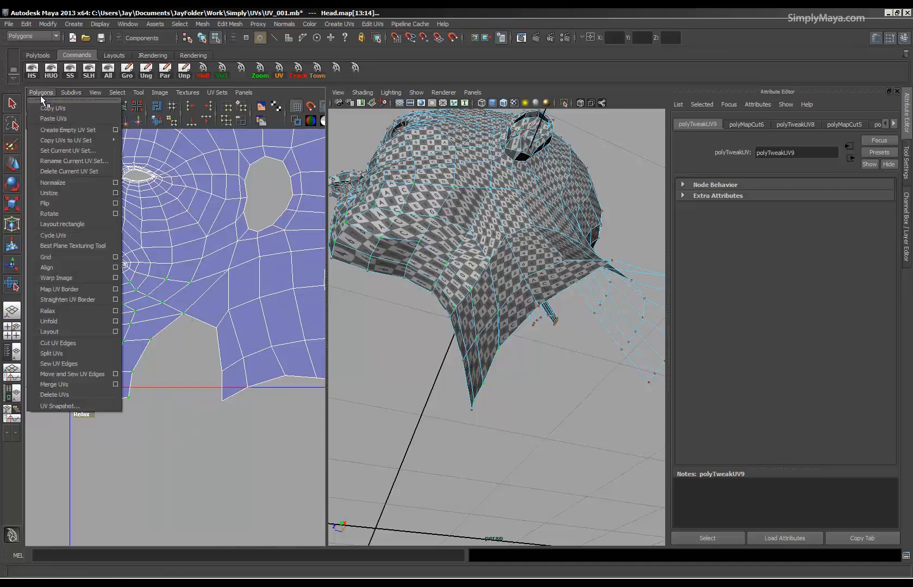
left_click(60, 322)
left_click_drag(444, 272, 439, 272, "alt")
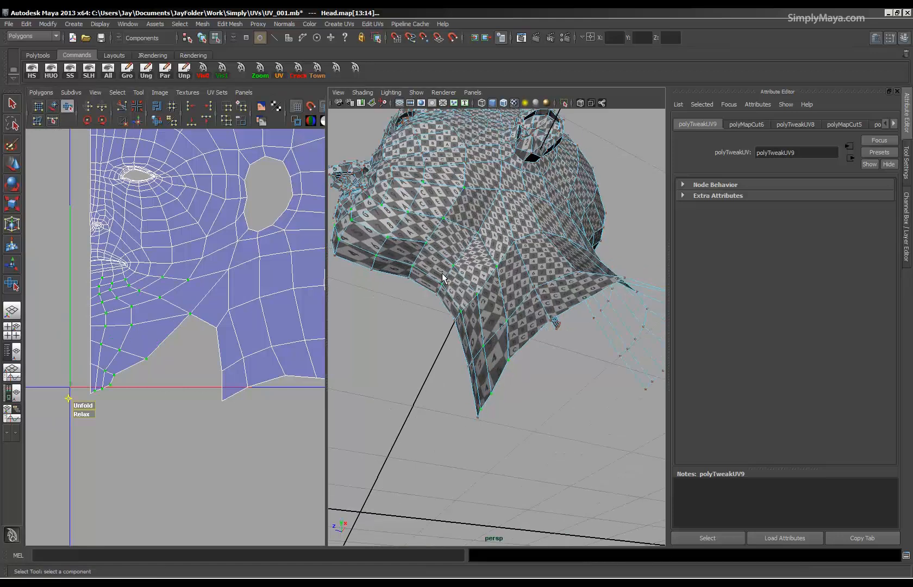
key("ctrl+z")
Unfold and relax the selected chin and front neck UVs slightly, and display the mesh unsmoothed.
left_click_drag(83, 406, 204, 403)
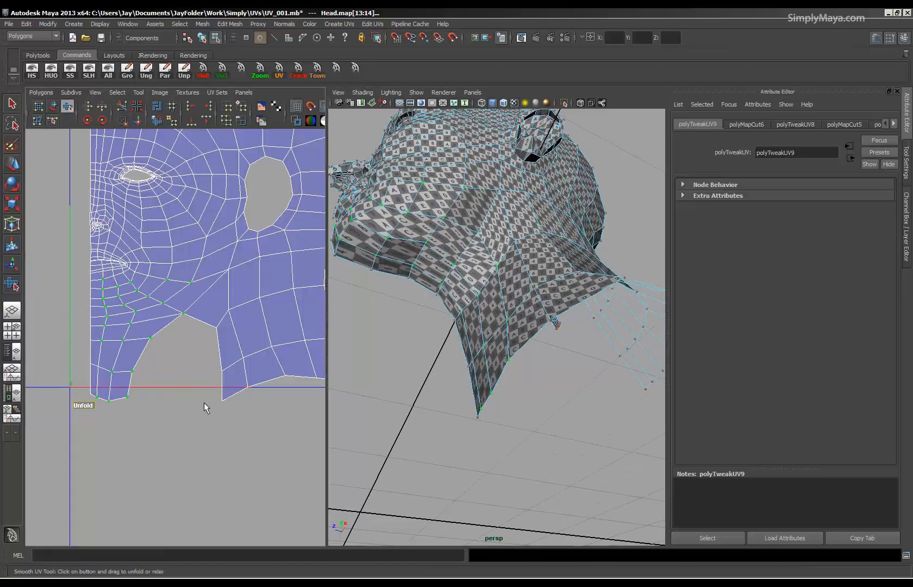
left_click_drag(87, 414, 257, 403)
left_click_drag(438, 251, 524, 253, "alt")
key("1")
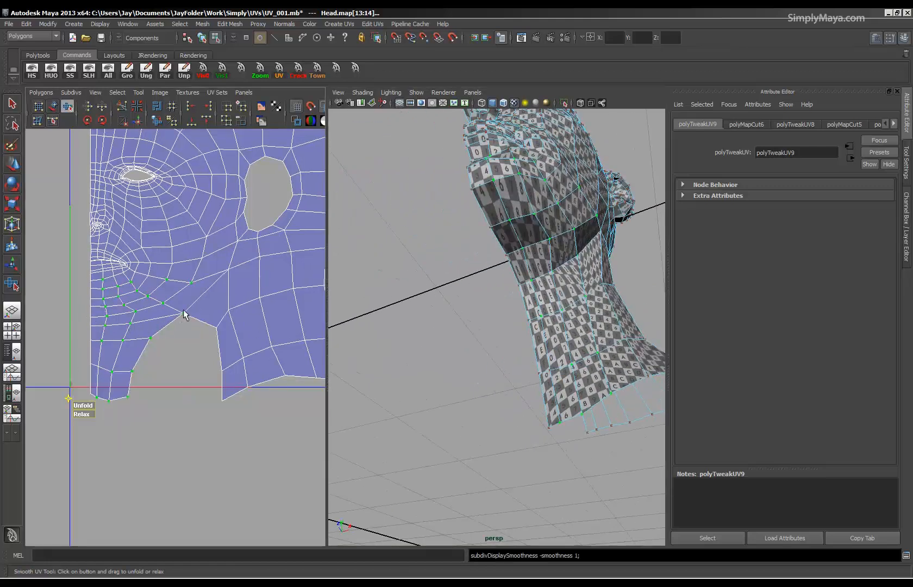
Select the chin and front neck UVs including the centre edge and move them down to lengthen the under-chin area.
left_click_drag(78, 293, 187, 436)
key("w")
mouse_move(136, 315)
left_mouse_down()
mouse_move(119, 311)
mouse_move(138, 319)
left_mouse_up()
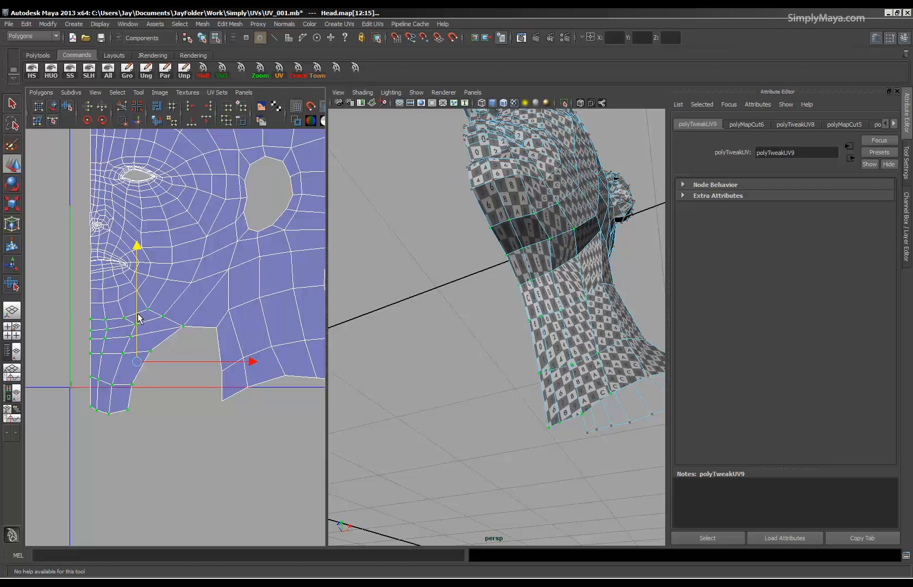
left_click_drag(500, 295, 504, 228, "alt")
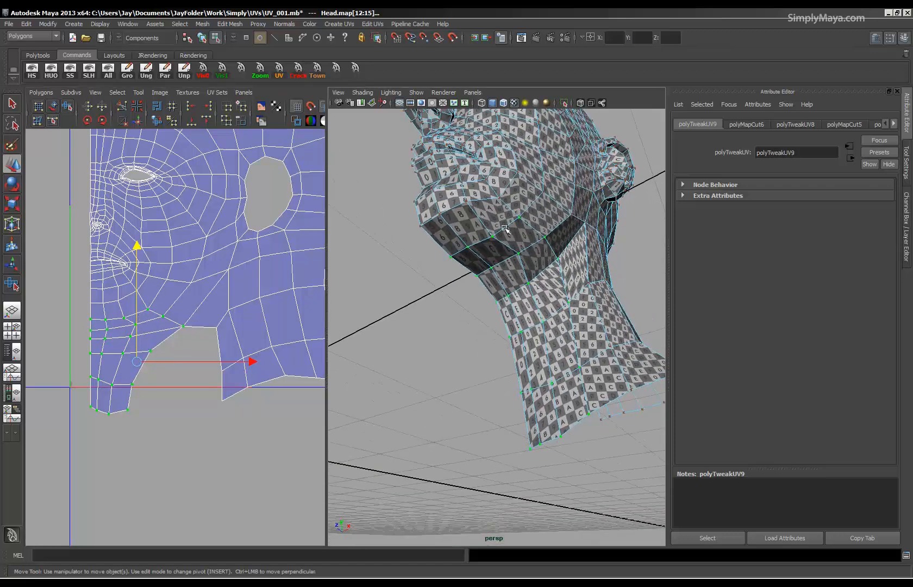
Reposition individual UVs under the mouth, on the chin and along the centre edge to even out the row spacing.
left_click(127, 314)
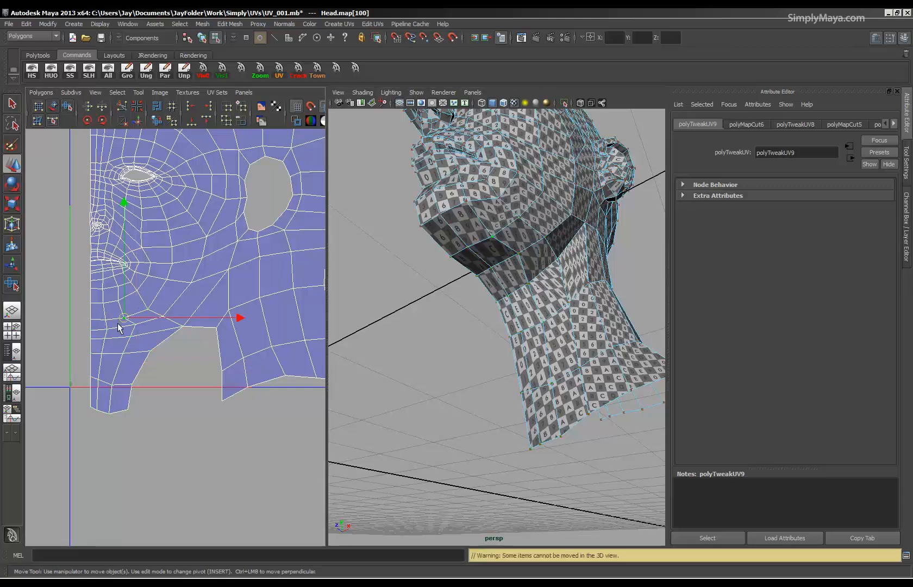
key("w")
key("w")
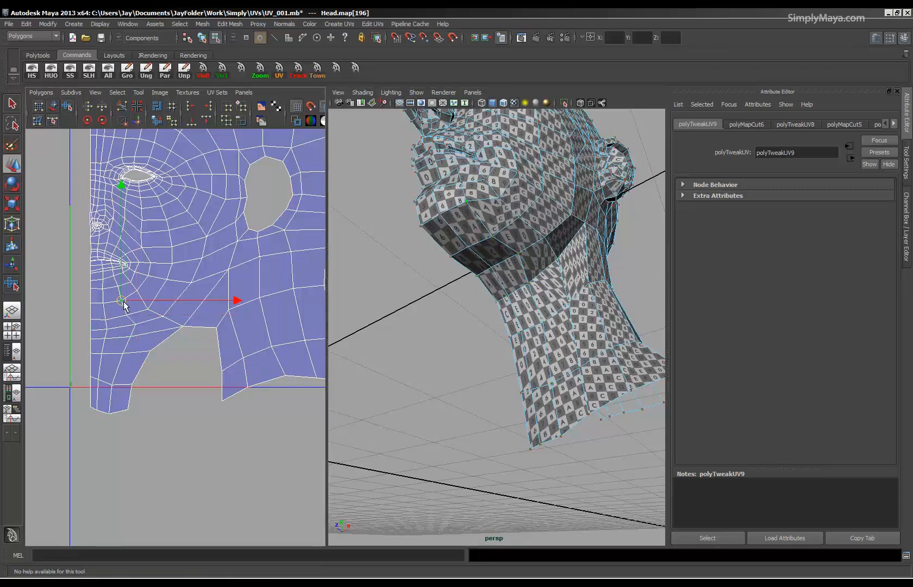
left_click_drag(129, 318, 132, 317)
left_click(148, 307)
left_click_drag(84, 335, 92, 308)
left_click(92, 305)
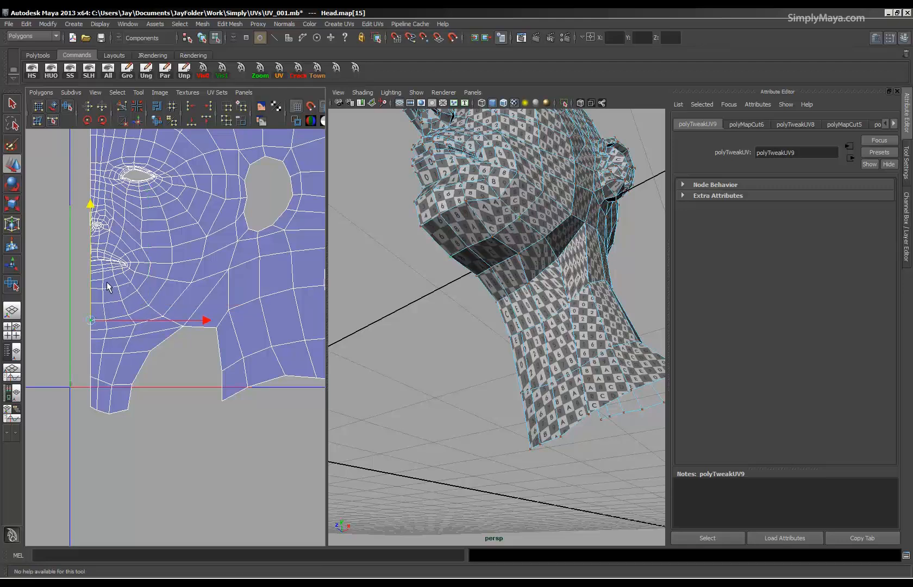
left_click(89, 280)
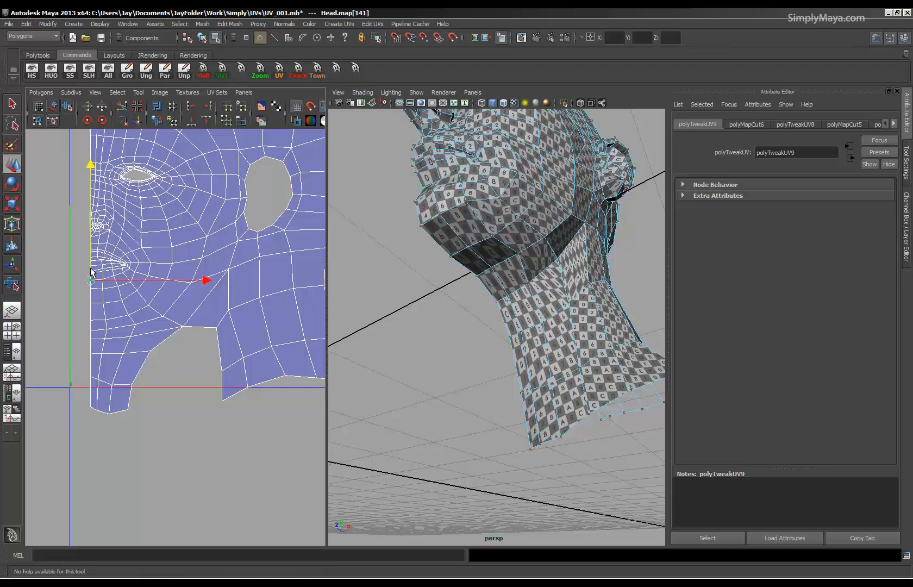
left_click_drag(403, 274, 468, 315, "alt")
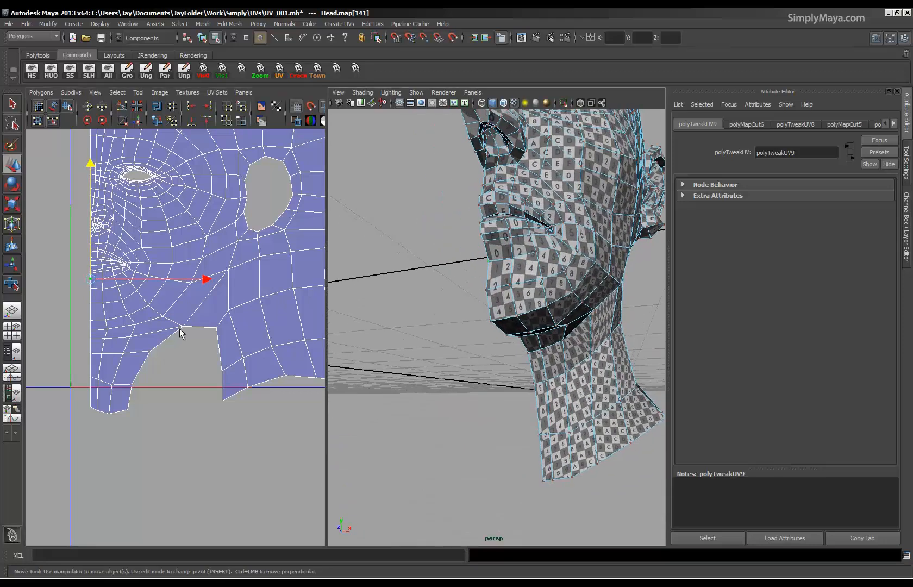
Adjust single jaw UVs beside the cut, and move the lower front neck rows down.
middle_click_drag(137, 409, 140, 394, "alt")
left_click(165, 331)
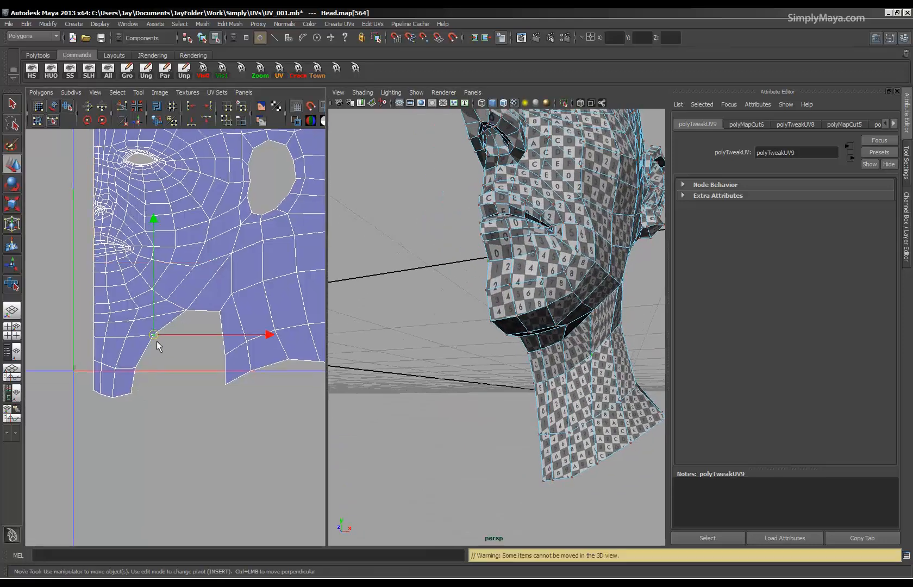
left_click_drag(478, 304, 468, 243, "alt")
left_click(466, 240)
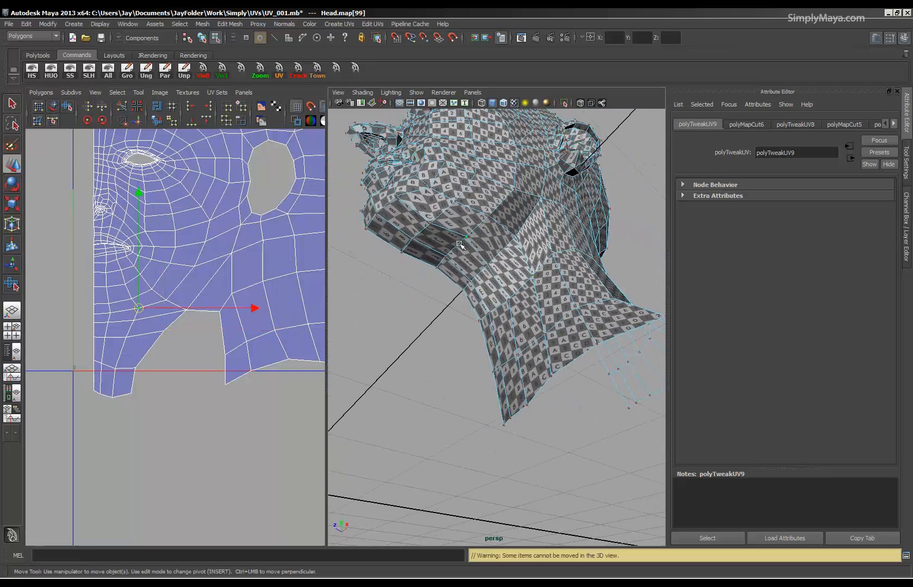
left_click_drag(84, 317, 98, 316)
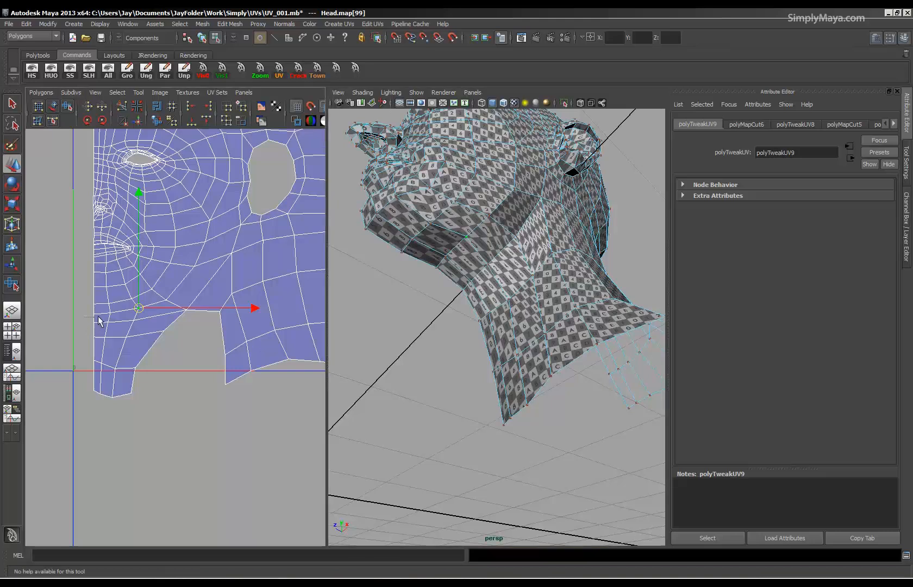
left_click_drag(202, 438, 201, 438)
left_click_drag(126, 358, 127, 375)
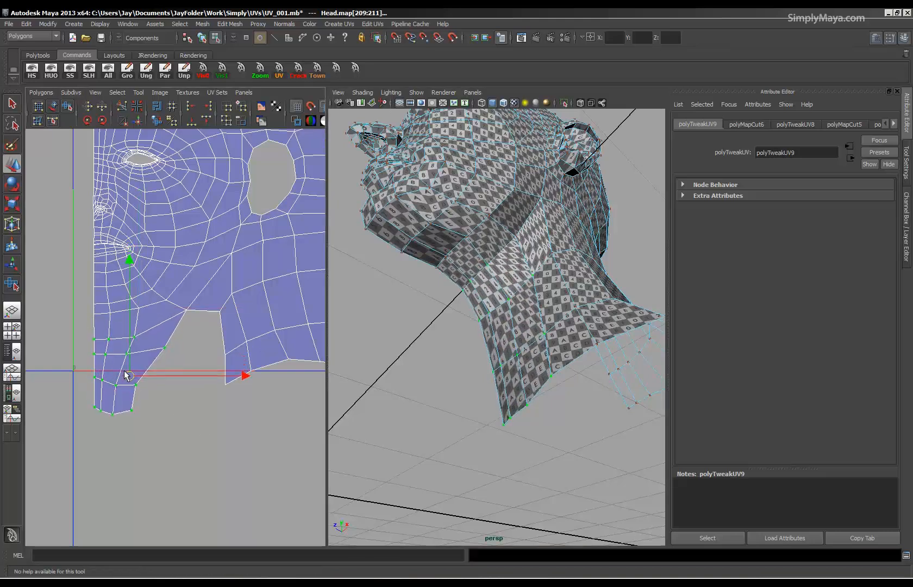
Move the upper front neck row into place and pull the border UVs out toward the cut to widen the neck strip.
left_click_drag(86, 333, 146, 321)
left_click_drag(89, 325, 115, 328)
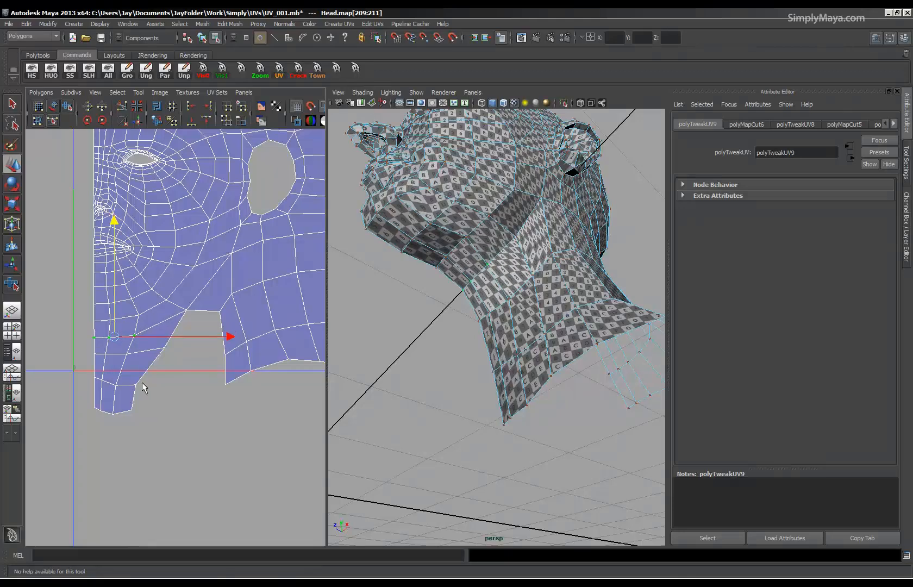
left_click(140, 333)
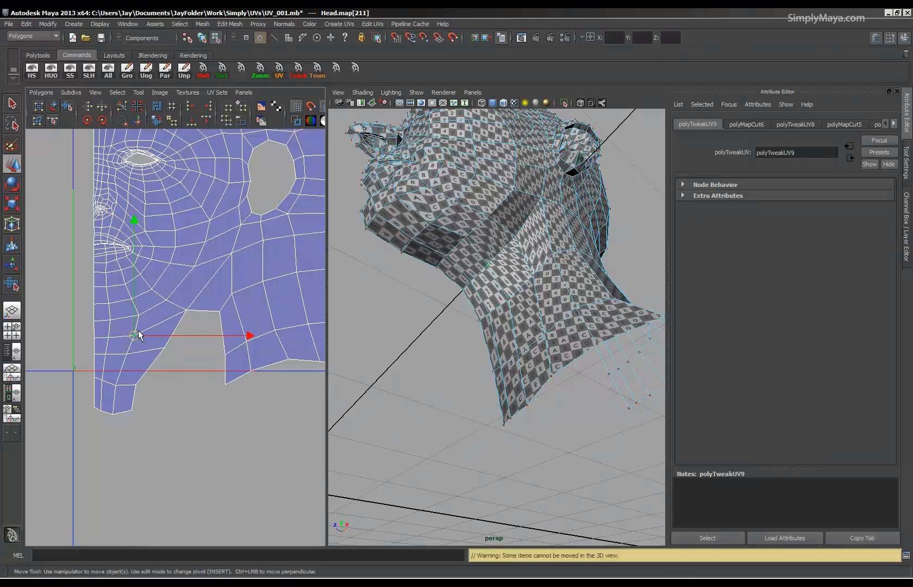
mouse_move(146, 337)
left_mouse_down()
mouse_move(133, 361)
mouse_move(178, 357)
mouse_move(157, 359)
left_mouse_up()
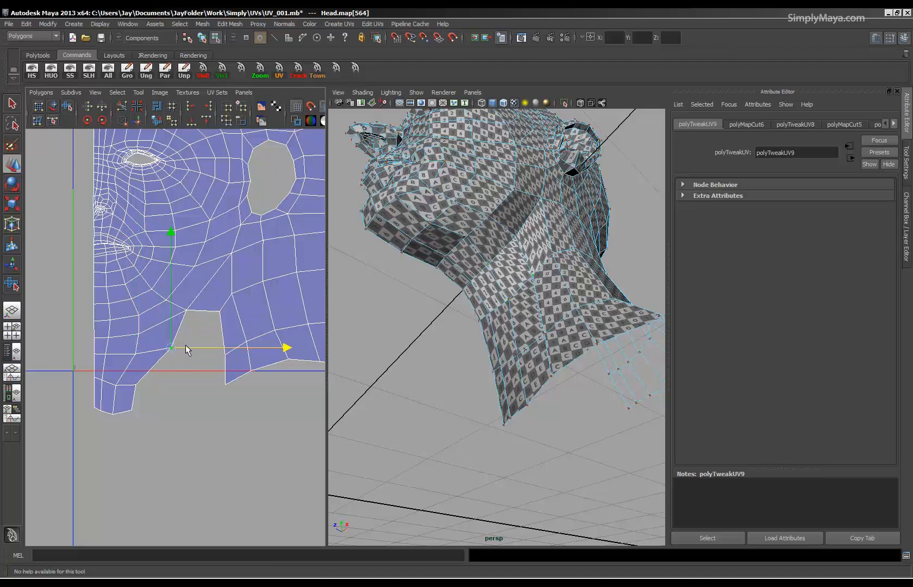
left_click(134, 396)
left_click_drag(141, 403, 159, 398)
left_click_drag(107, 423, 145, 402)
Nudge individual upper neck UVs in the strip to even out the spacing between the rows.
left_click(137, 343)
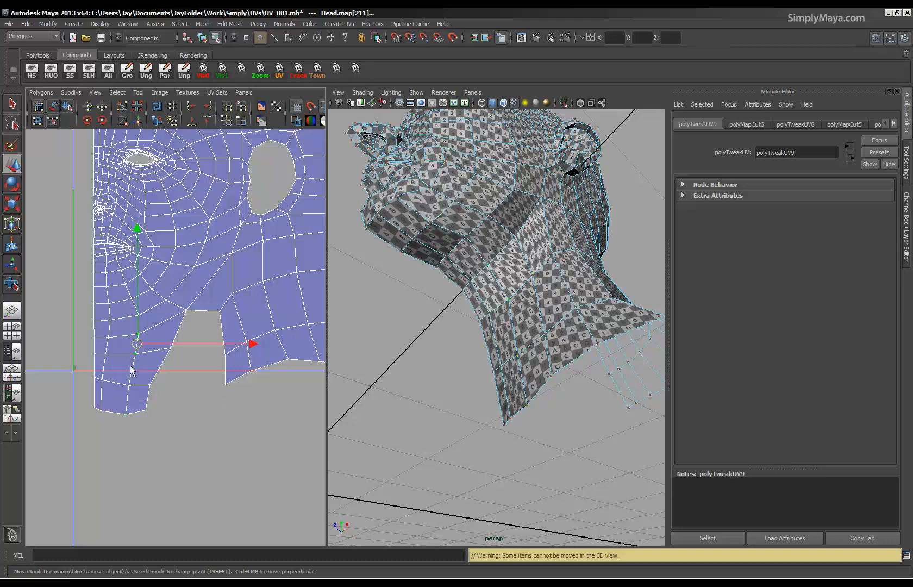
left_click_drag(151, 348, 150, 348)
left_click_drag(137, 343, 136, 349)
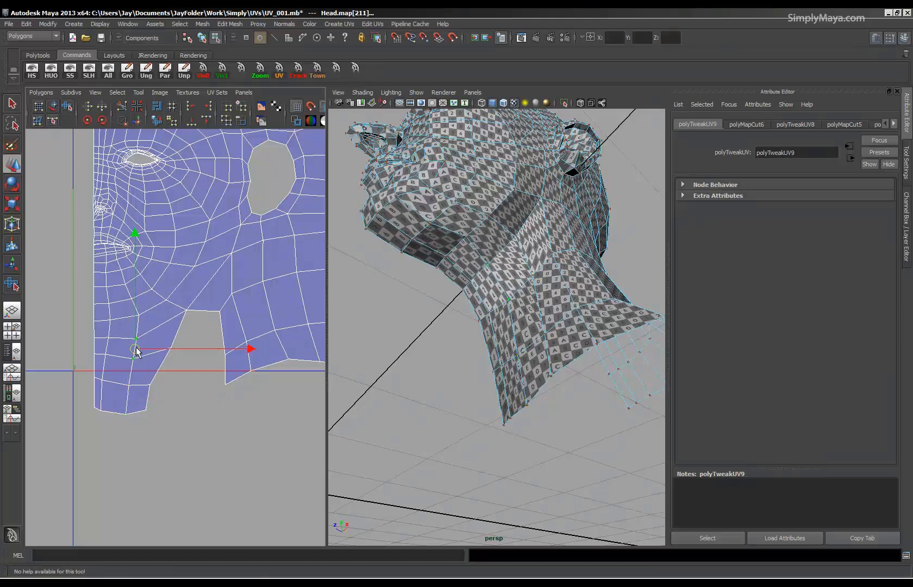
left_click(133, 361)
left_click(137, 316)
left_click(106, 360)
left_click(94, 360)
Shift the lower UVs beside the centre edge toward it and realign the centre-edge neck UVs vertically.
left_click_drag(86, 375, 117, 385)
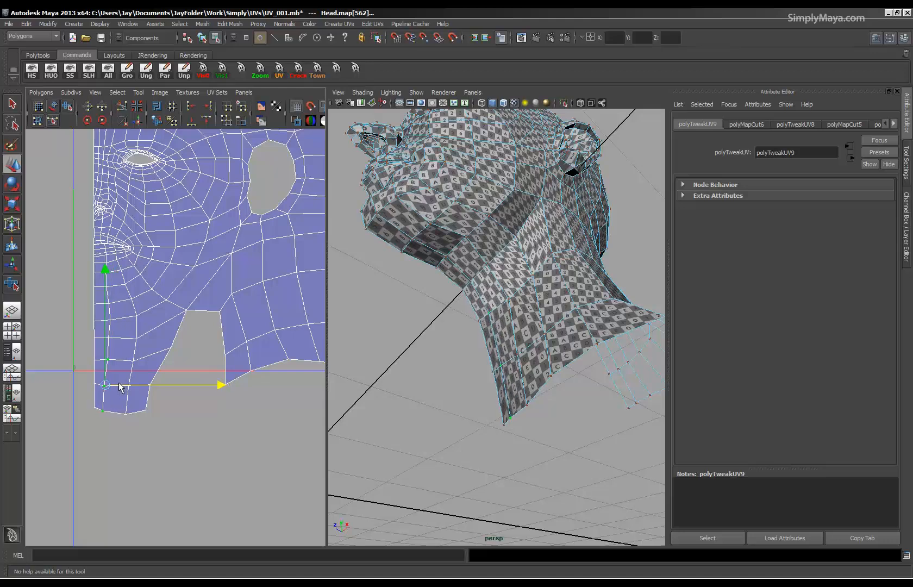
left_click_drag(511, 350, 361, 384, "alt")
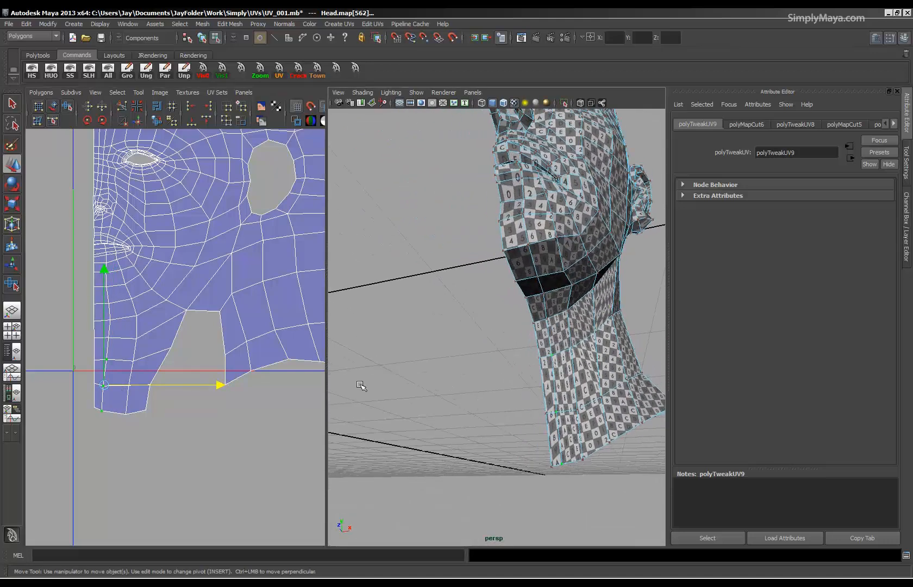
left_click_drag(73, 368, 96, 429)
left_click_drag(96, 386, 96, 345)
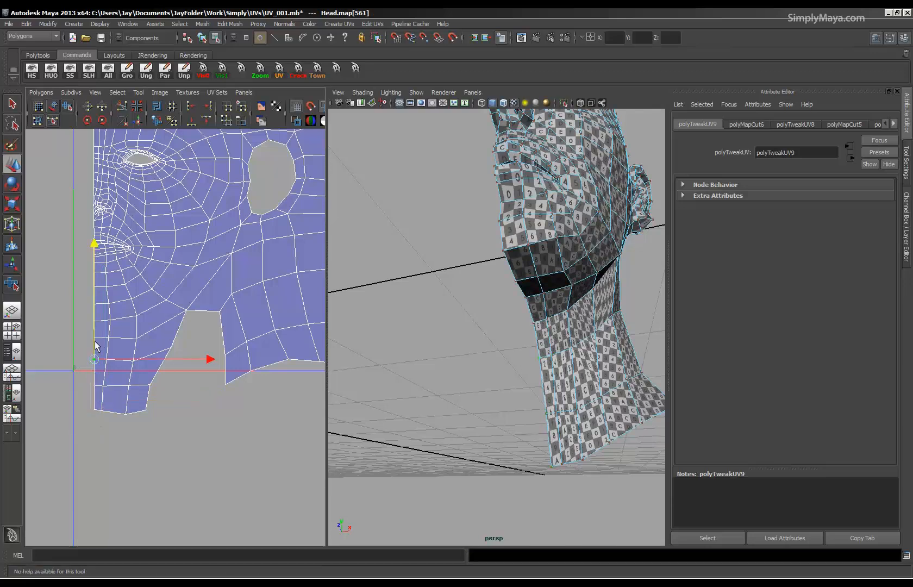
Nudge the chin and neck UVs in the column beside the centre edge to form a straight, evenly spaced line.
mouse_move(109, 385)
left_mouse_down()
mouse_move(98, 417)
mouse_move(114, 384)
left_mouse_up()
left_click(107, 339)
left_click_drag(117, 338, 117, 302)
left_click(118, 315)
left_click(119, 300)
left_click(103, 336)
left_click(103, 360)
left_click_drag(115, 359, 114, 360)
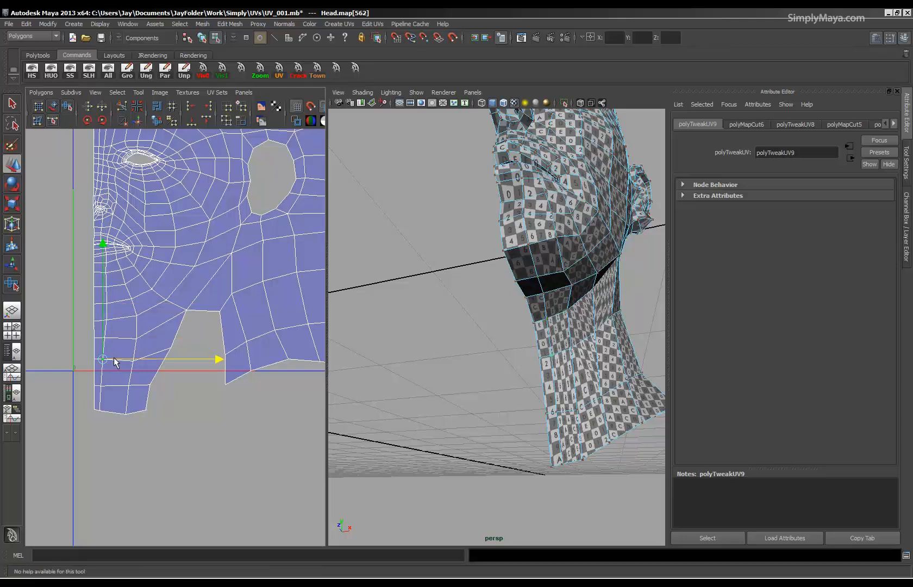
Move the middle column of front neck and chin UVs toward the centre edge.
left_click_drag(131, 412, 142, 427)
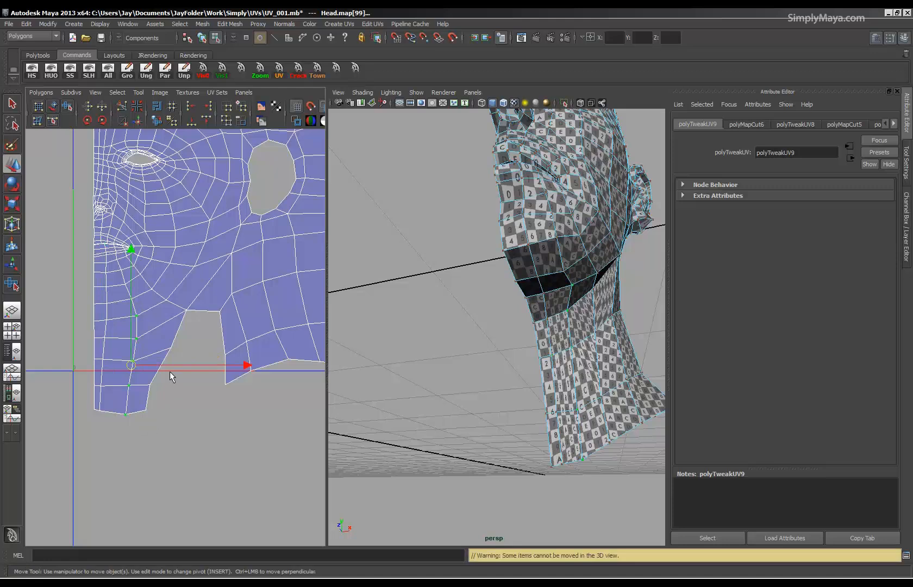
left_click_drag(170, 366, 161, 364)
left_click_drag(124, 315, 138, 299)
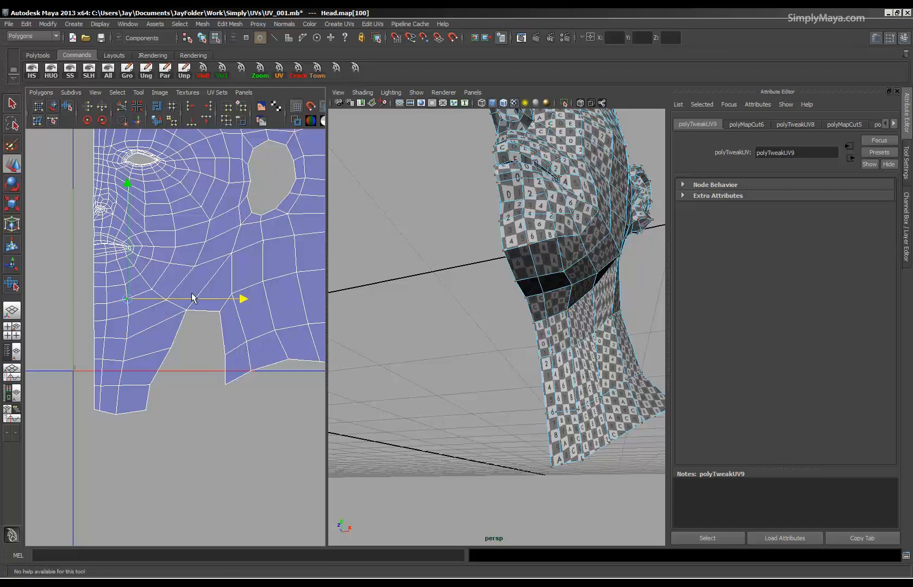
Move the neck strip's border UVs toward the centre edge and lower the jaw UV at the cut's upper corner.
left_click_drag(131, 418, 131, 417)
left_click_drag(181, 345, 161, 321)
left_click(152, 351)
left_click_drag(342, 362, 491, 381, "alt")
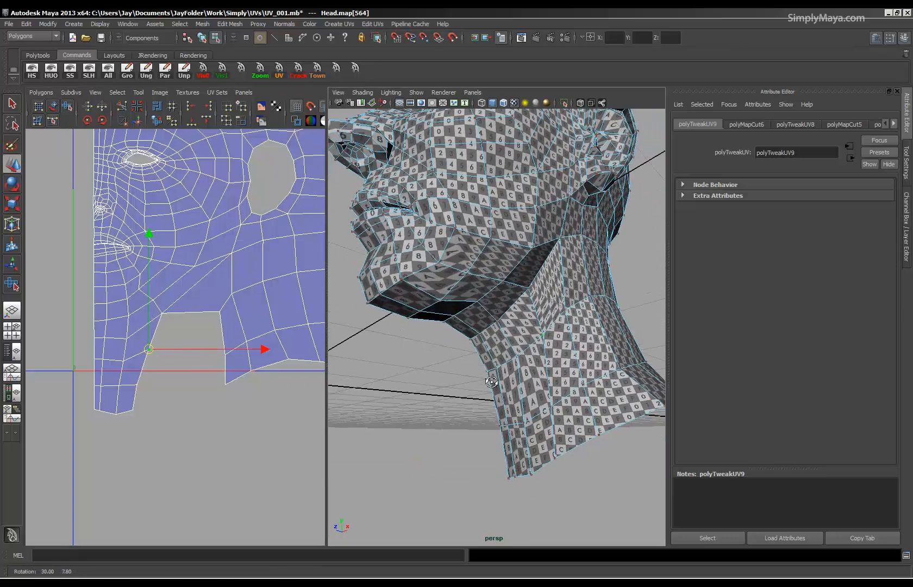
left_click(169, 311)
left_click_drag(168, 312, 156, 331)
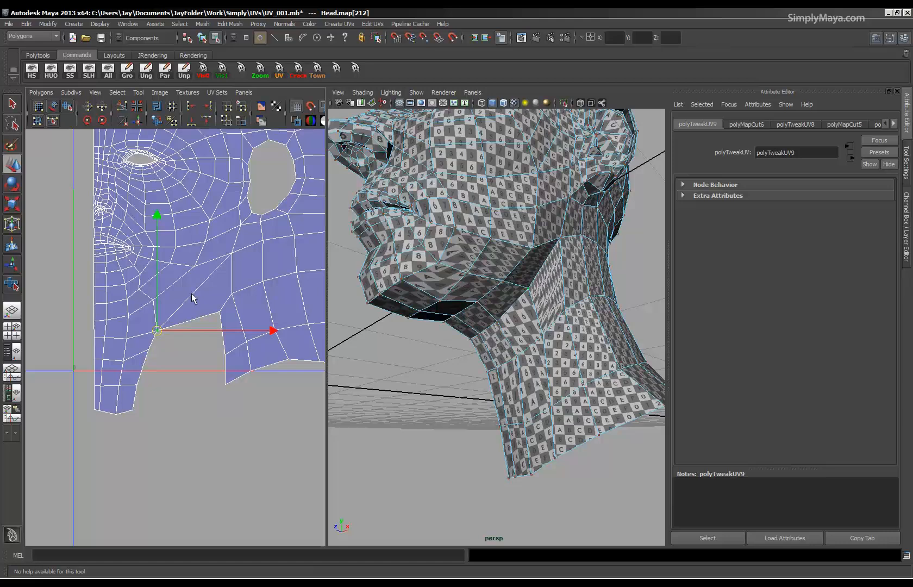
Select the jaw and neck UVs on the ear side of the cut and unfold them with the Smooth UV tool.
left_click_drag(255, 324, 301, 403)
right_click_drag(301, 403, 98, 378, "alt")
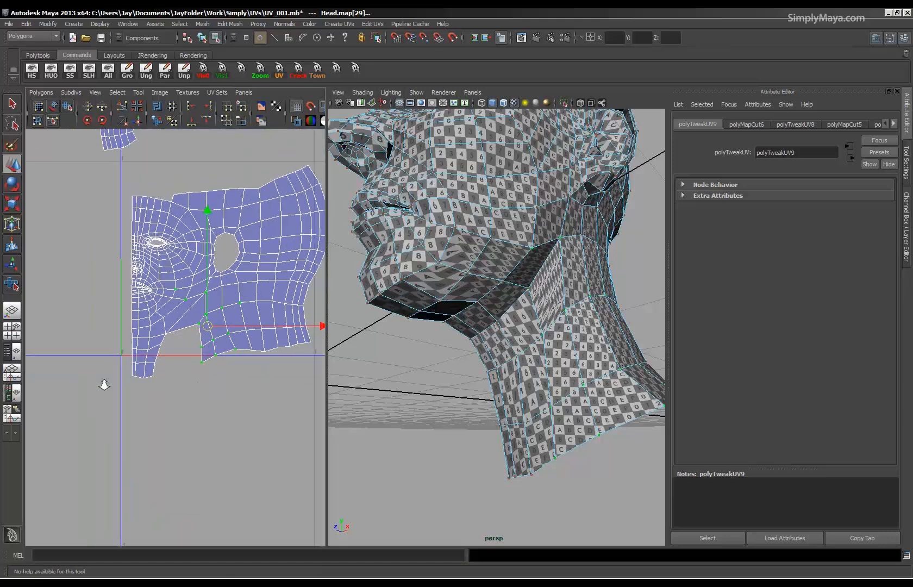
left_click(36, 121)
left_click_drag(161, 367, 267, 369)
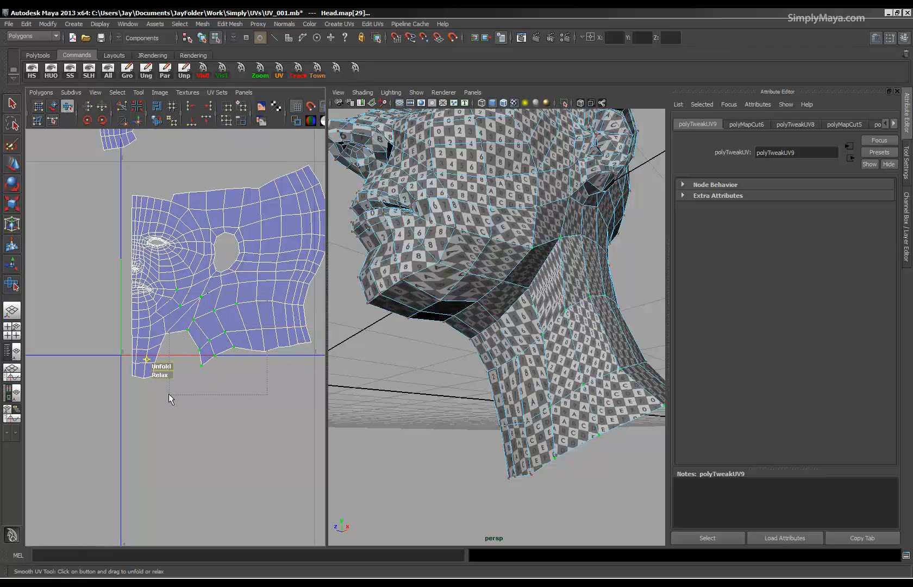
Extend the selection to the jaw UVs above the cut, unfold them, and inspect the checker pattern on the smoothed head.
left_click_drag(159, 282, 237, 396)
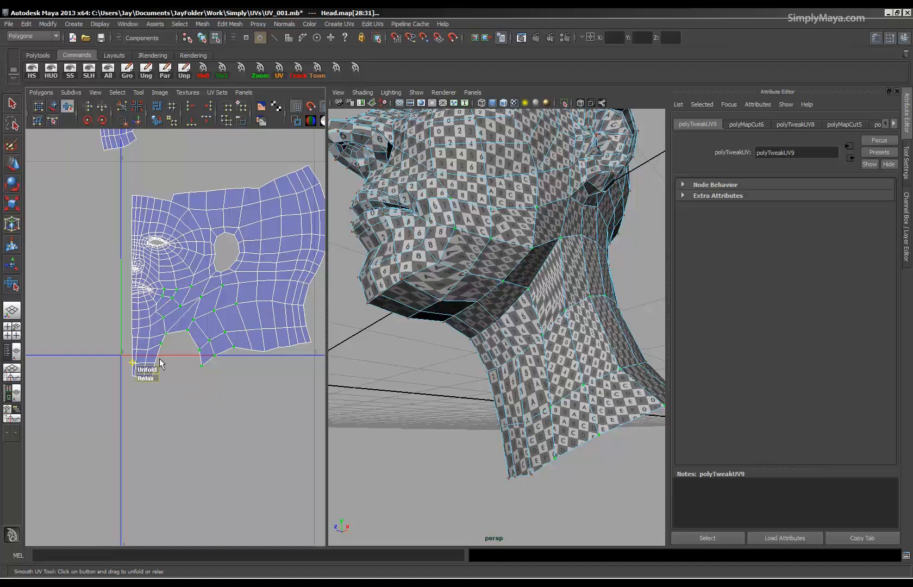
left_click_drag(159, 360, 185, 367)
left_click_drag(512, 329, 582, 382, "alt")
right_click_drag(226, 393, 341, 406, "alt")
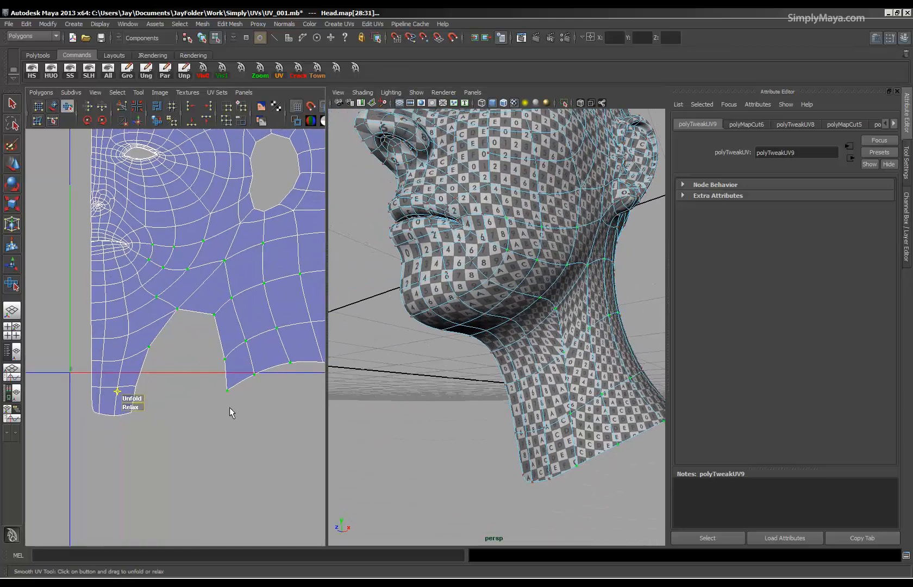
With the head unsmoothed, shift the cut's upper front corner UV and the neck strip's border UVs toward the centre edge.
key("1")
right_click_drag(199, 380, 206, 376, "alt")
left_click_drag(189, 298, 161, 324)
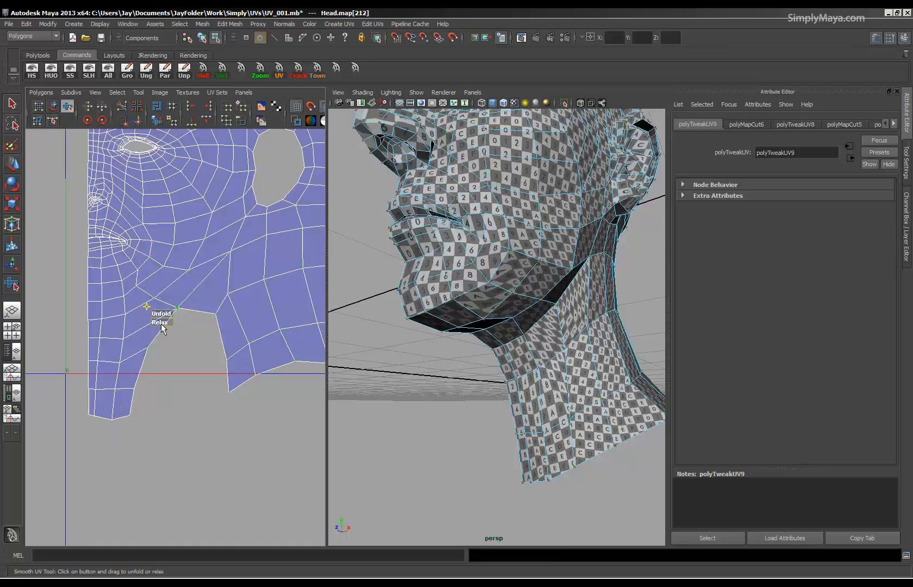
key("w")
left_click(161, 317)
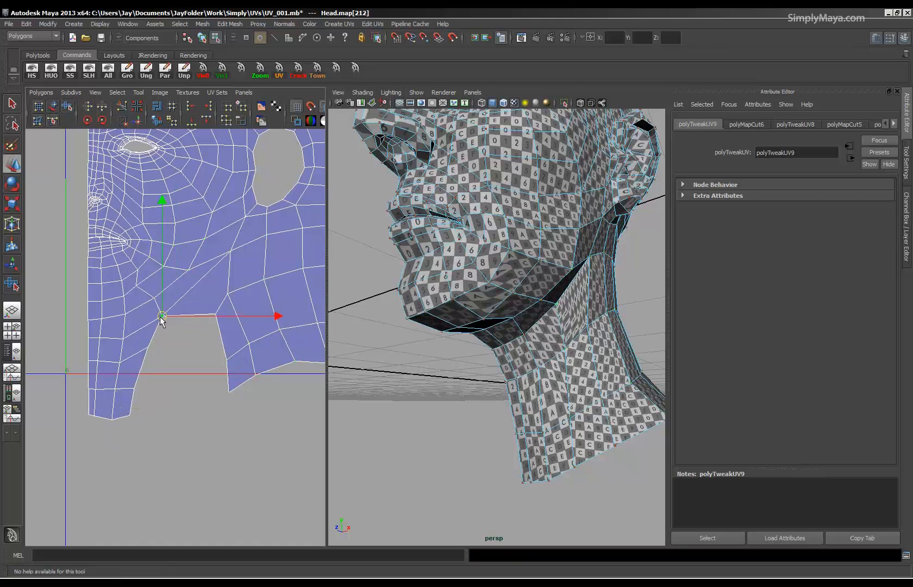
left_click(151, 298)
left_click(142, 347)
left_click(134, 388)
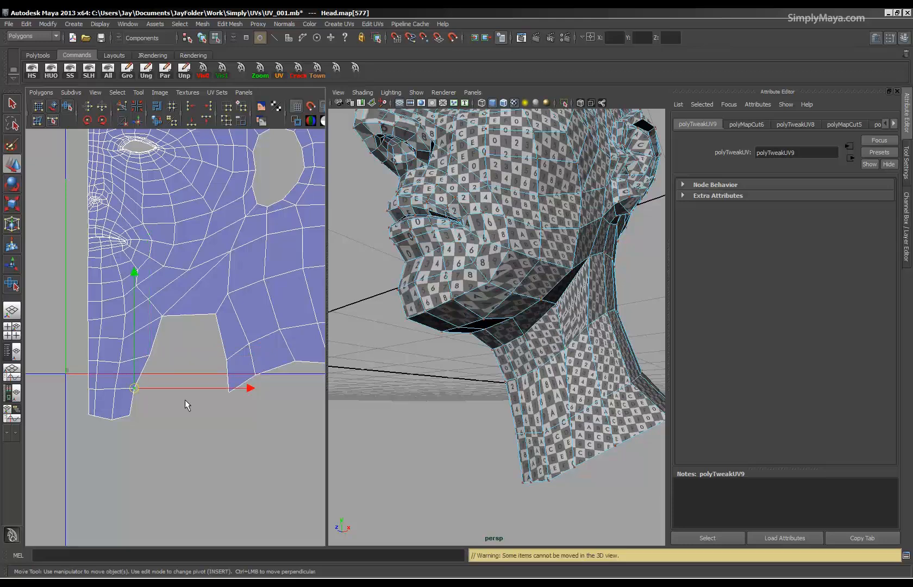
Reposition the jaw UVs above the cut, pulling them down toward the cut's upper edge.
scroll(445, 383, "up", 3)
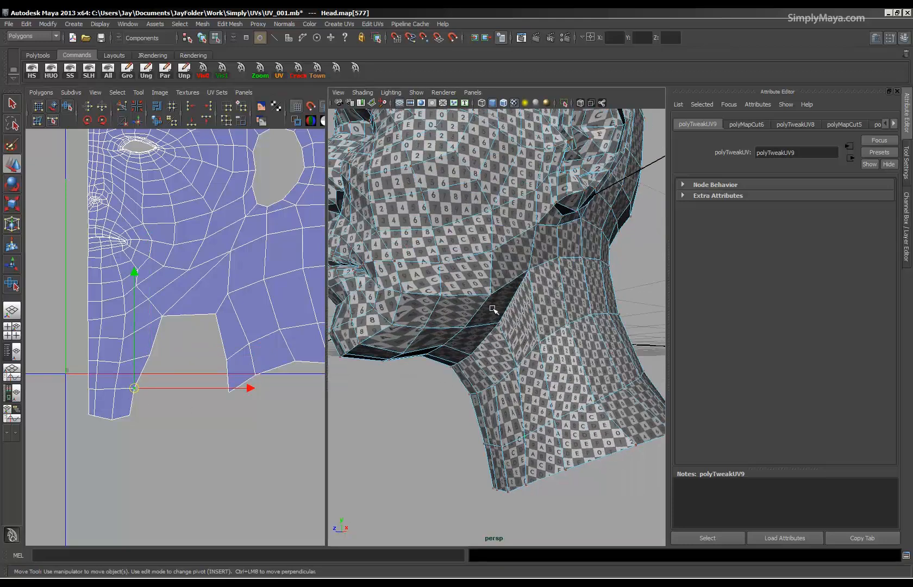
left_click(529, 271)
left_click_drag(230, 251, 159, 307)
left_click(187, 269)
left_click(163, 267)
left_click(136, 286)
left_click(150, 303)
left_click(163, 316)
Pull the border UVs on the ear side of the cut toward the neck strip, narrowing the cut's top.
mouse_move(446, 337)
left_mouse_down("alt")
mouse_move(380, 356)
mouse_move(348, 380)
mouse_move(432, 338)
left_mouse_up("alt")
left_click(214, 318)
left_click_drag(215, 317, 182, 333)
left_click(228, 361)
left_click_drag(229, 361, 217, 401)
left_click(224, 388)
Reposition the jaw and upper neck UVs below the ear to follow the narrowed cut.
left_click(229, 294)
left_click_drag(229, 294, 300, 235)
left_click(217, 277)
left_click(269, 236)
right_click_drag(281, 279, 230, 336, "alt")
middle_click_drag(232, 340, 177, 349, "alt")
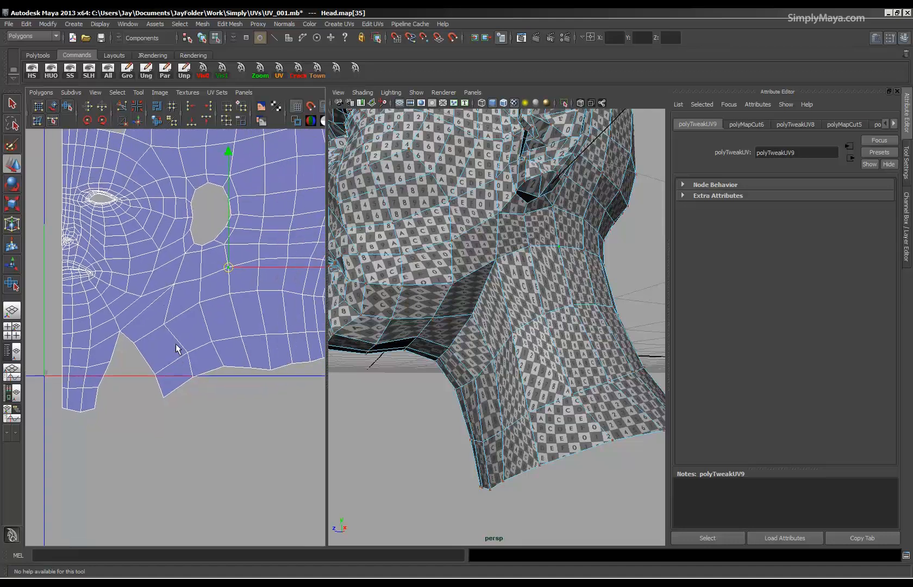
Move the lower border UVs on the ear side of the cut toward the neck strip and lower the bottom corner.
left_click(188, 356)
left_click_drag(188, 357, 168, 368)
left_click(130, 345)
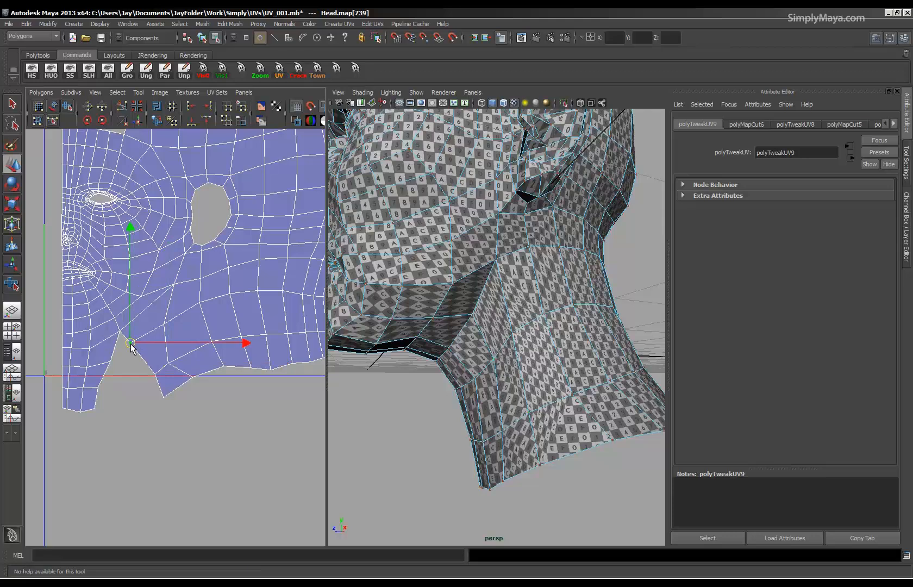
left_click(155, 375)
left_click_drag(157, 378, 153, 409)
left_click(164, 396)
left_click(188, 377)
left_click_drag(192, 380, 188, 399)
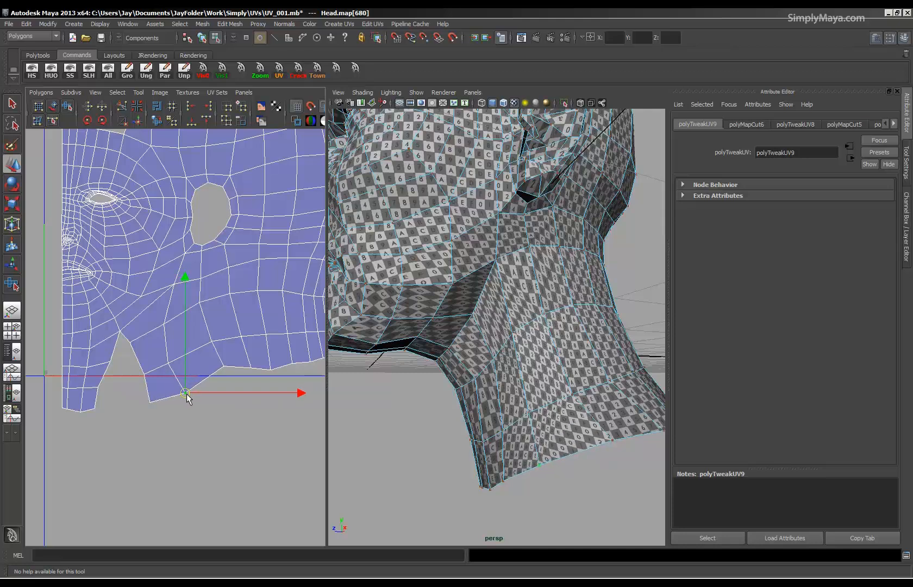
Adjust the interior neck UVs on the ear side of the cut to even out their spacing.
left_click(172, 361)
left_click(212, 357)
mouse_move(212, 357)
left_mouse_down()
mouse_move(203, 338)
mouse_move(202, 347)
left_mouse_up()
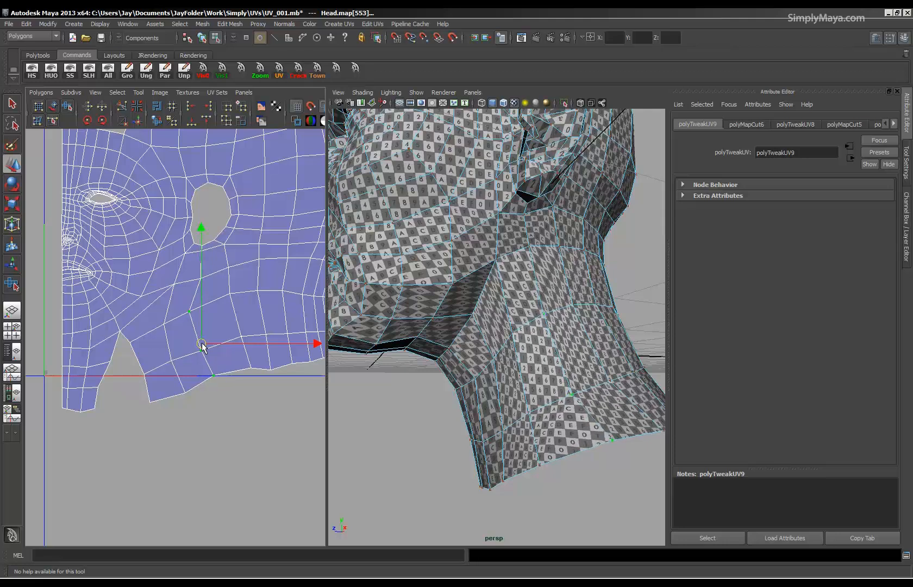
left_click(189, 313)
left_click_drag(189, 313, 200, 308)
Adjust the jaw UVs just above the cut's tip to smooth the rows leading toward the cheek.
left_click(161, 331)
left_click(167, 327)
left_click(172, 285)
left_click(144, 294)
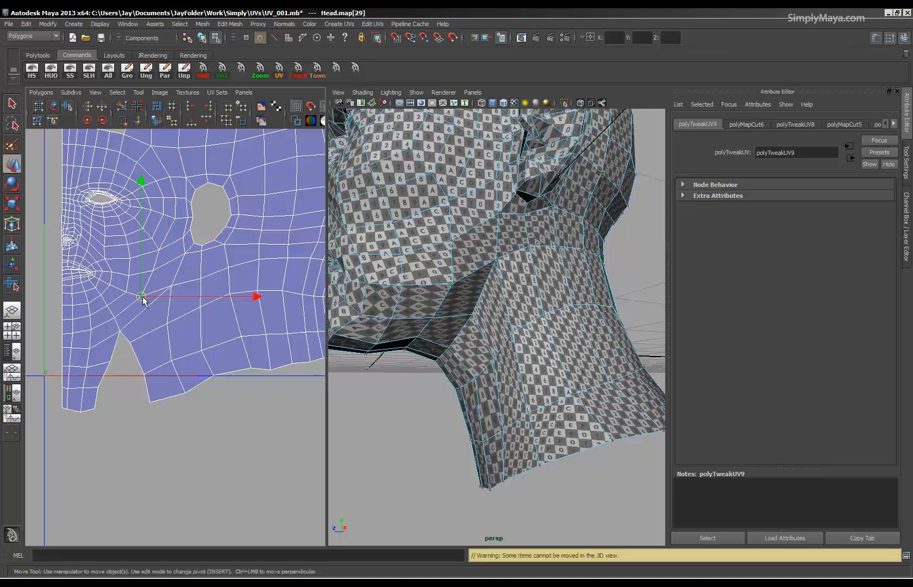
Lower the neck's bottom border UV and the neck UV below the ear, and adjust the neighbouring jaw UVs.
left_click(214, 384)
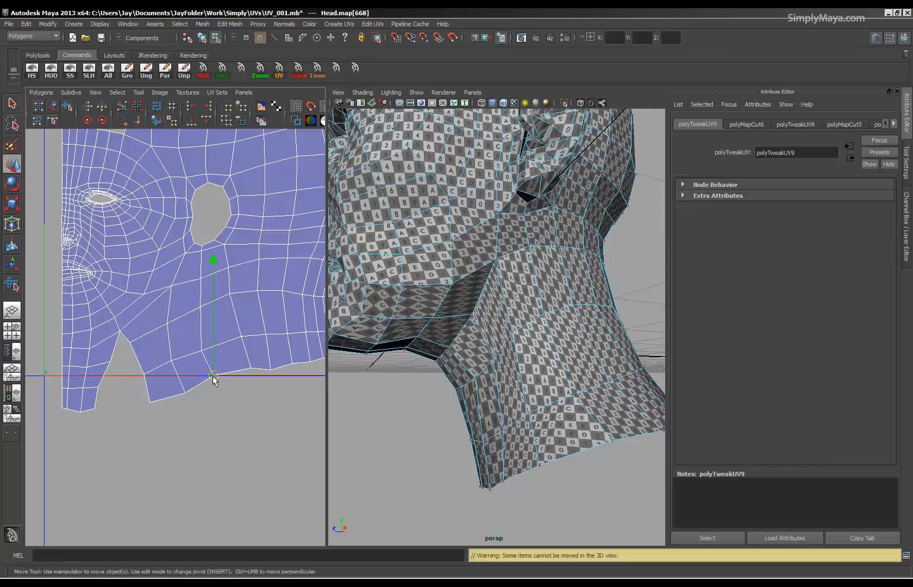
left_click(230, 293)
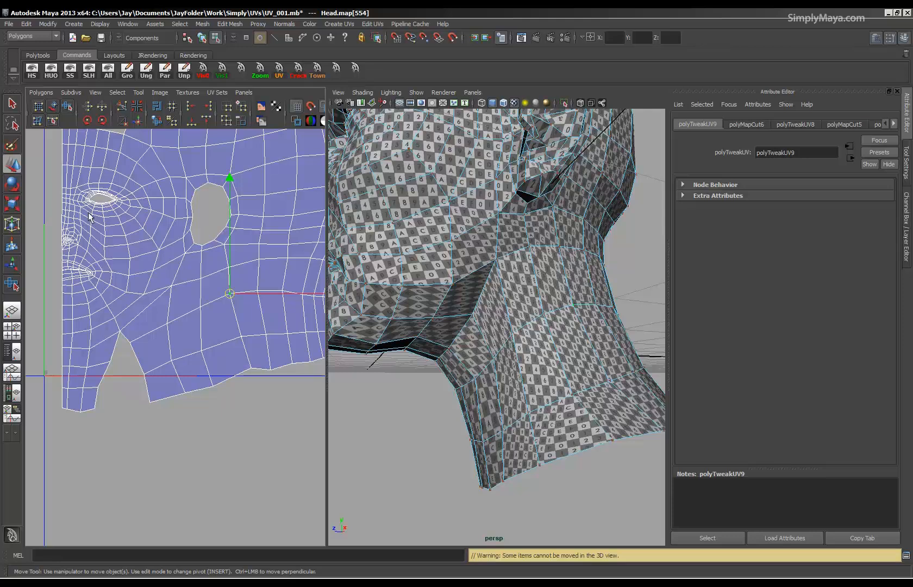
left_click_drag(230, 293, 233, 302)
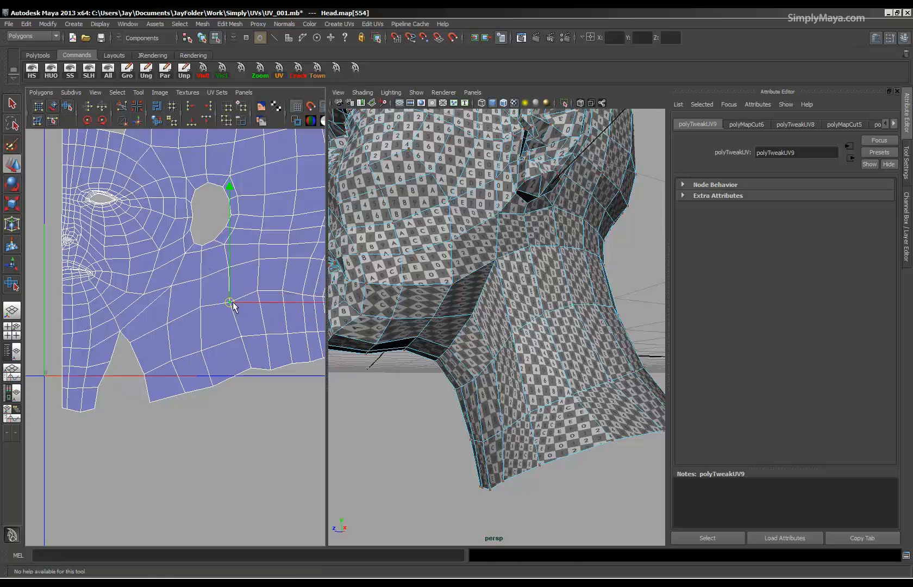
left_click(494, 261)
middle_click_drag(209, 315, 239, 308, "alt")
left_click_drag(206, 288, 202, 299)
left_click(179, 298)
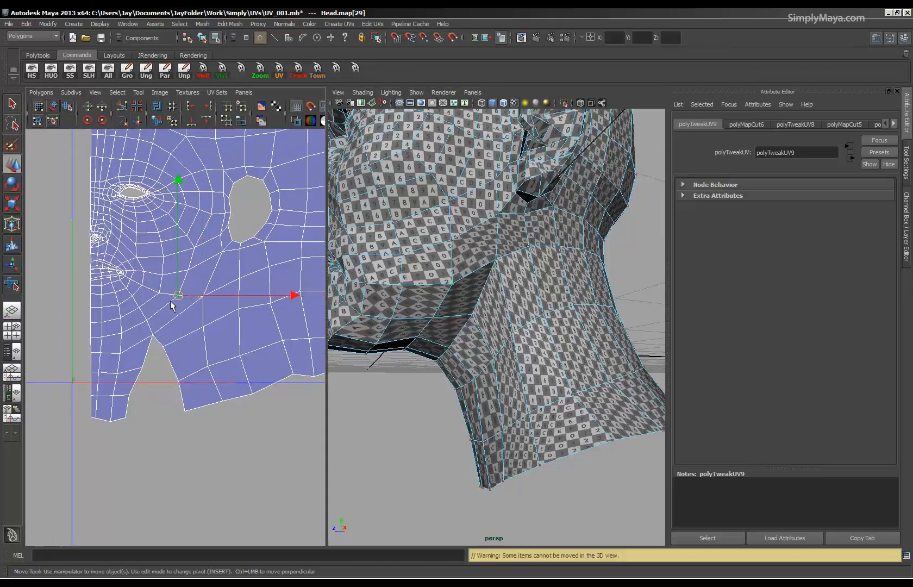
Space out the jaw UVs between the mouth corner and the cut's tip, checking the checker pattern under the chin.
right_click_drag(202, 306, 141, 325, "alt")
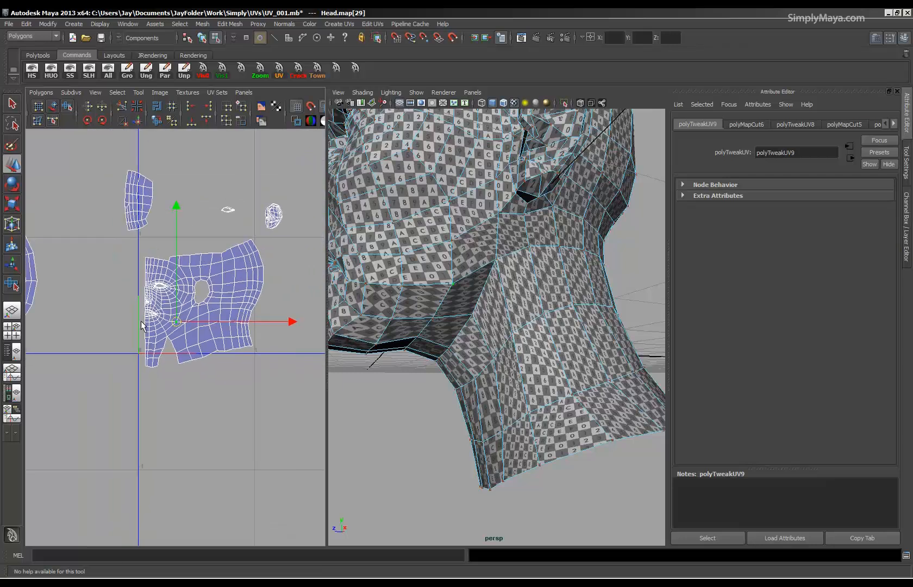
left_click_drag(511, 329, 561, 293, "alt")
left_click(516, 172)
right_click_drag(180, 378, 443, 379, "alt")
middle_click_drag(99, 347, 121, 348, "alt")
right_click_drag(121, 348, 202, 319, "alt")
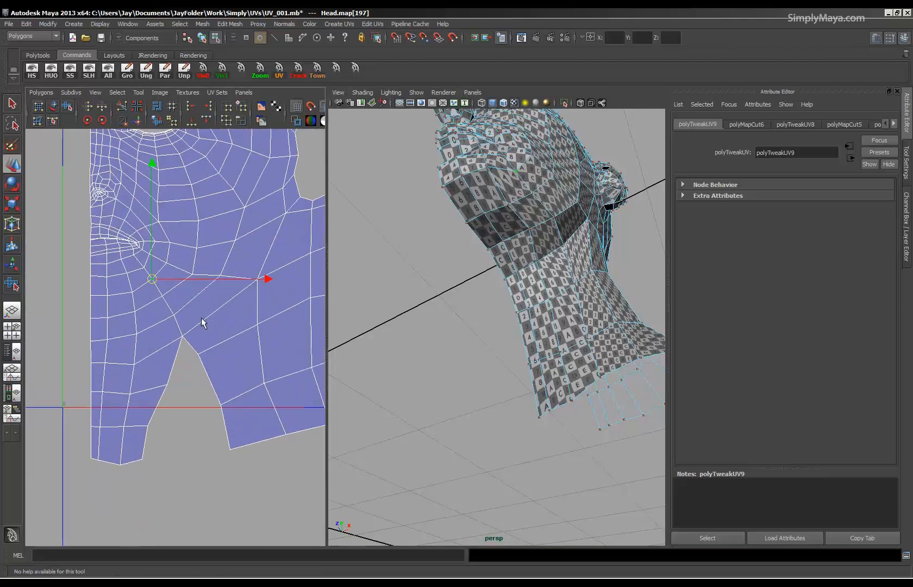
mouse_move(151, 281)
left_mouse_down()
mouse_move(144, 288)
mouse_move(154, 291)
left_mouse_up()
left_click(158, 302)
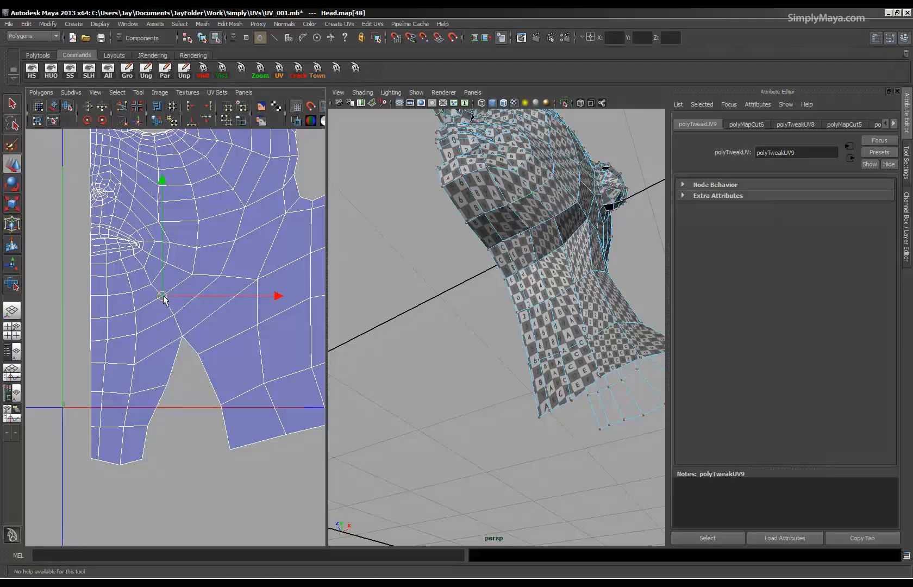
left_click(167, 265)
left_click(188, 278)
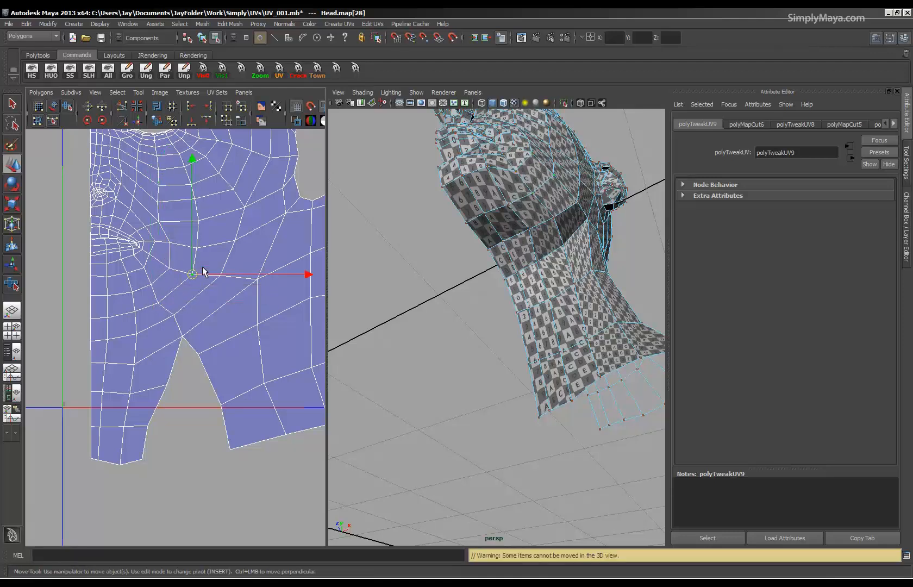
left_click(168, 320)
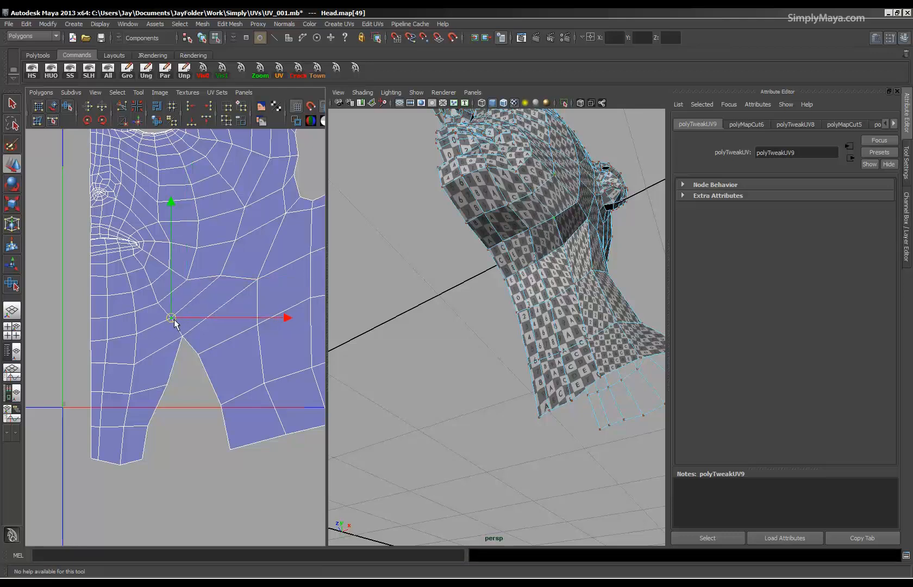
left_click(185, 338)
mouse_move(184, 338)
left_mouse_down()
mouse_move(169, 347)
mouse_move(185, 337)
left_mouse_up()
Shift the jaw and side neck UVs beside the cut to even the spacing down to the neck's bottom border.
left_click_drag(413, 320, 436, 322, "alt")
left_click(525, 302)
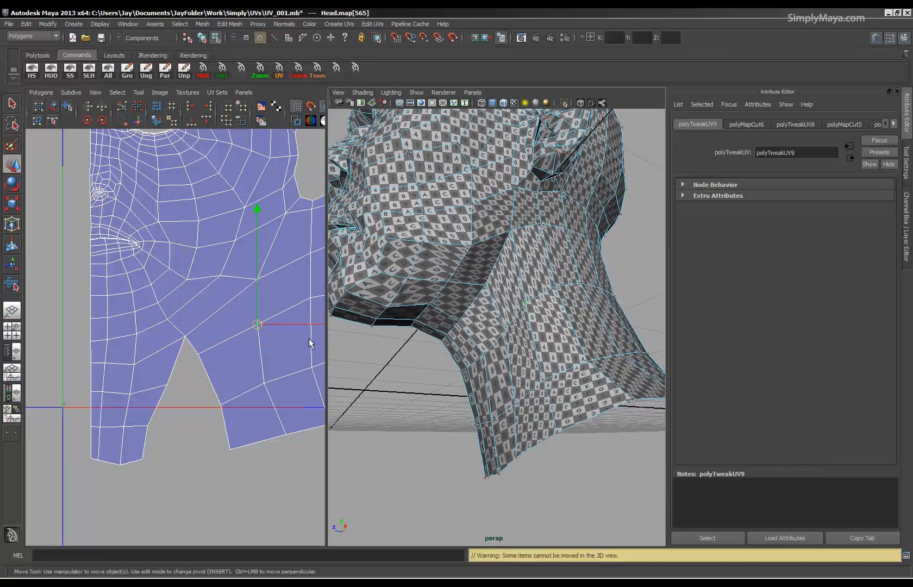
left_click_drag(258, 325, 243, 335)
left_click(251, 280)
left_click(211, 279)
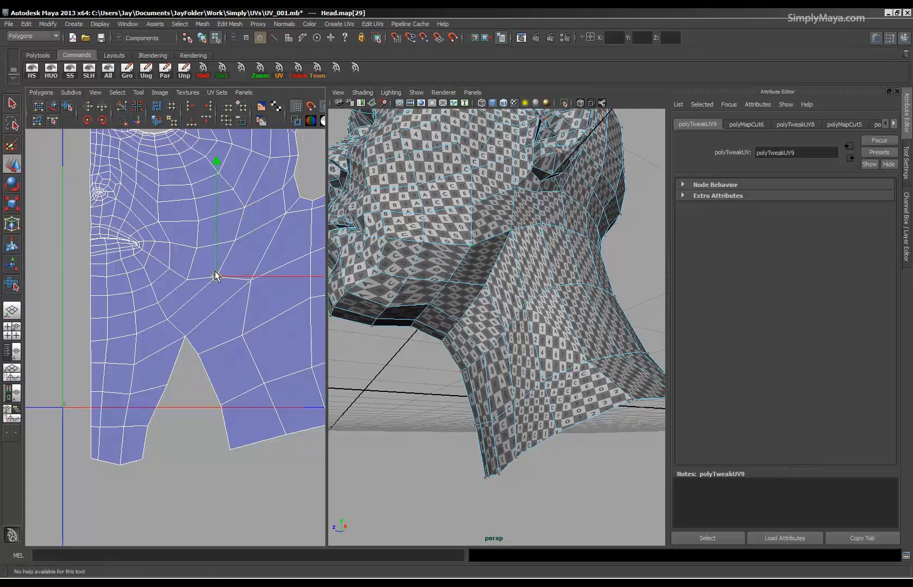
left_click(255, 385)
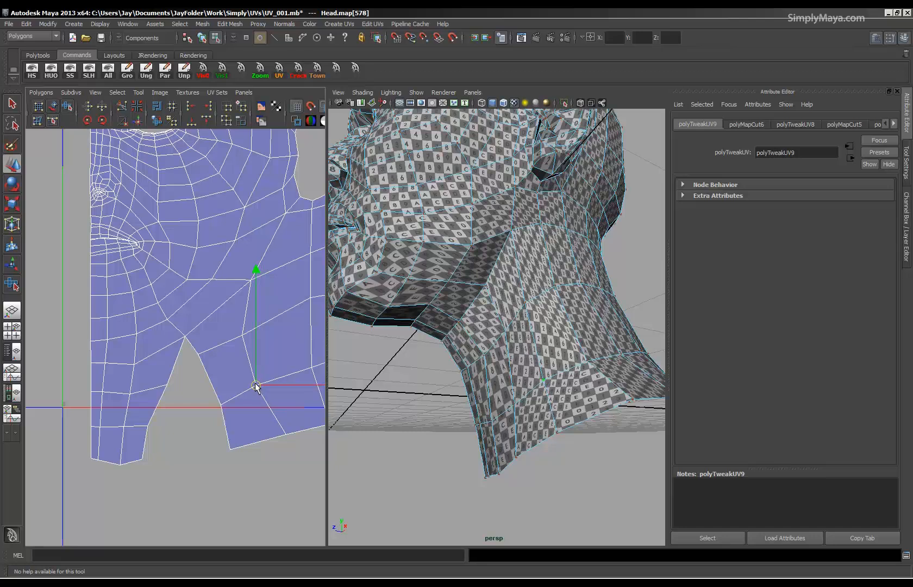
left_click(286, 435)
left_click_drag(287, 435, 279, 436)
Inspect the checker pattern on the smoothed head from the neck, jaw and face sides.
right_click_drag(427, 403, 368, 407, "alt")
left_click_drag(368, 408, 432, 365, "alt")
key("3")
right_click_drag(433, 365, 557, 365, "alt")
left_click_drag(511, 365, 487, 370, "alt")
right_click_drag(516, 371, 466, 370, "alt")
left_click_drag(467, 370, 527, 383, "alt")
middle_click_drag(526, 383, 527, 423, "alt")
right_click_drag(527, 423, 553, 424, "alt")
With smoothing off, lower the lower lip's edge UVs from the centre edge outward to separate the lips.
middle_click_drag(112, 275, 148, 347, "alt")
right_click_drag(148, 347, 309, 377, "alt")
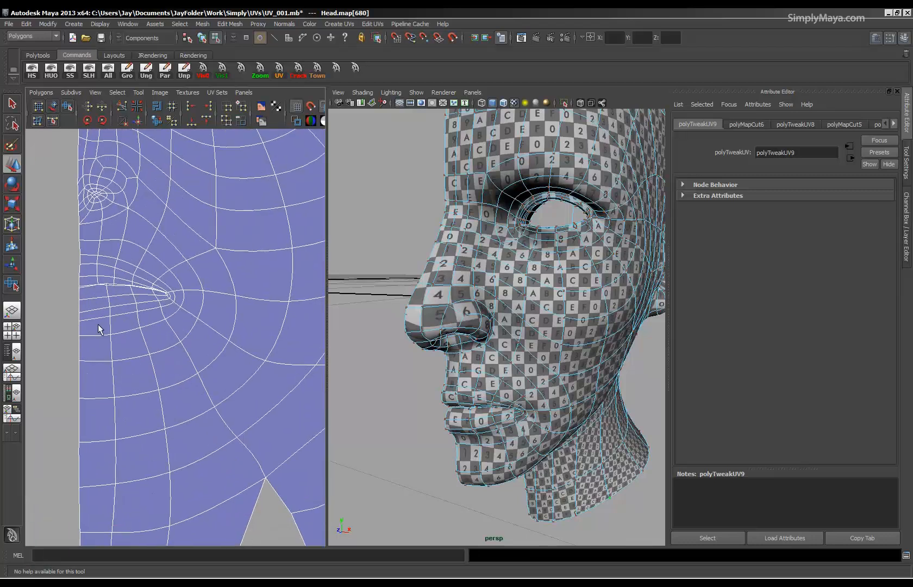
middle_click_drag(98, 328, 130, 338, "alt")
right_click_drag(130, 338, 231, 357, "alt")
key("1")
middle_click_drag(142, 333, 156, 354, "alt")
right_click_drag(156, 354, 271, 373, "alt")
left_click(113, 278)
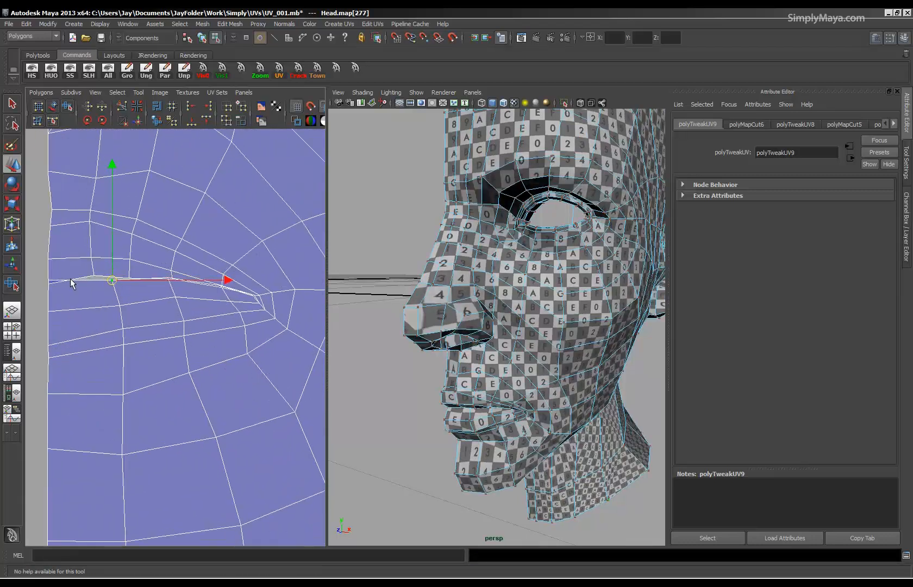
left_click(47, 286)
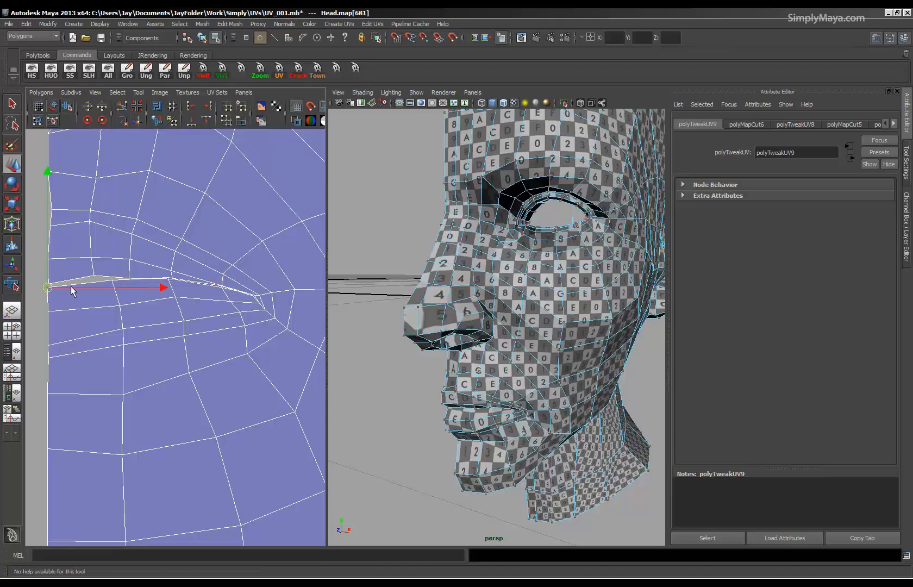
left_click(169, 281)
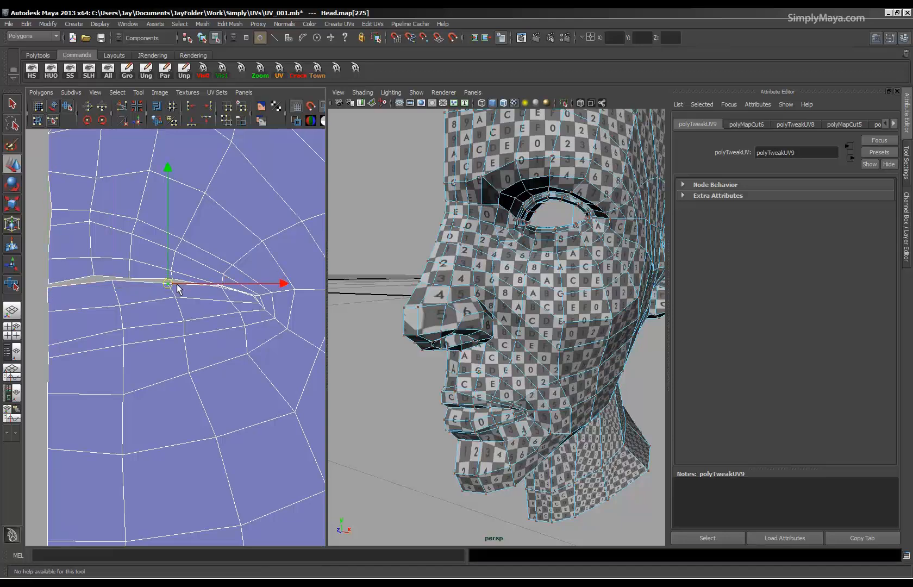
left_click(223, 292)
left_click(223, 285)
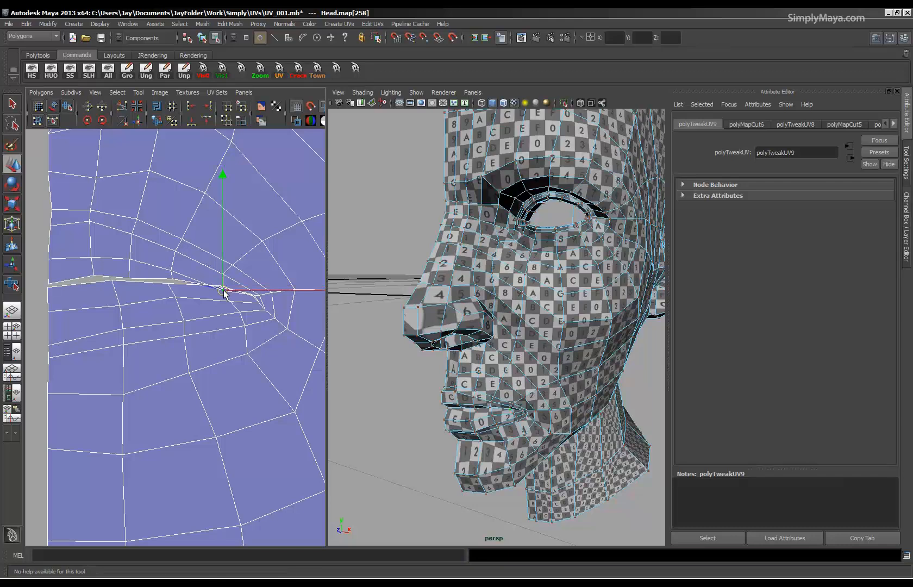
Adjust the lip UVs around the mouth corner so the opening between the lips reaches the corner cleanly.
right_click_drag(266, 334, 307, 338, "alt")
middle_click_drag(213, 350, 171, 368, "alt")
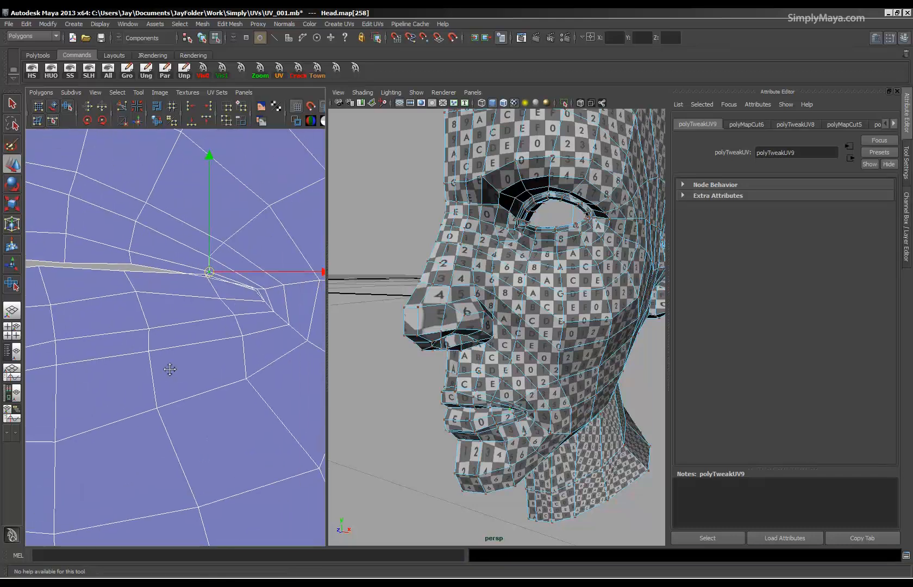
right_click_drag(171, 369, 279, 376, "alt")
left_click(229, 266)
mouse_move(218, 243)
left_mouse_down()
mouse_move(221, 260)
mouse_move(220, 235)
left_mouse_up()
middle_click_drag(250, 307, 130, 316, "alt")
left_click(170, 276)
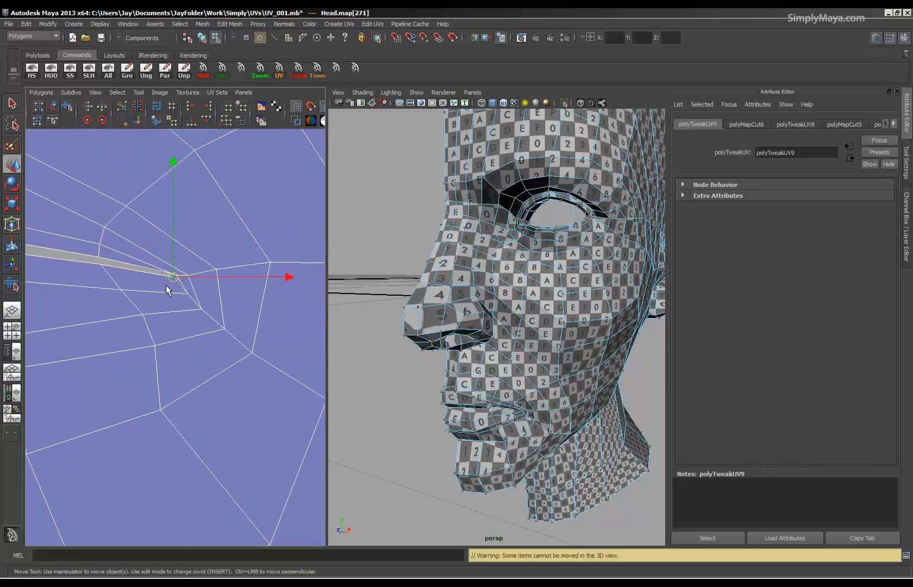
left_click(173, 276)
left_click_drag(169, 272, 167, 276)
right_click_drag(189, 288, 61, 294, "alt")
Select the centre-edge UVs below the lower lip and move them down vertically to rebalance the chin.
left_click_drag(647, 436, 566, 394, "alt")
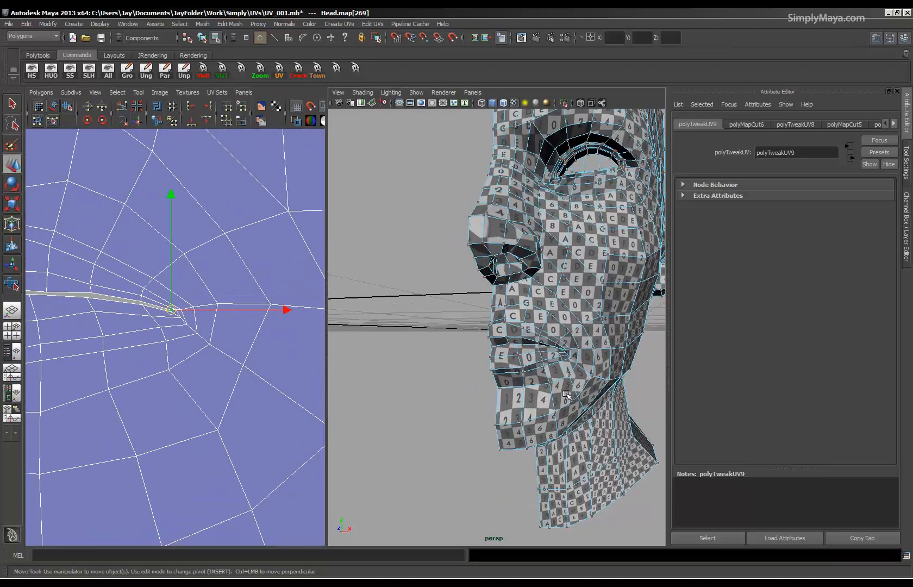
mouse_move(139, 332)
right_mouse_down("alt")
mouse_move(152, 340)
mouse_move(124, 344)
right_mouse_up("alt")
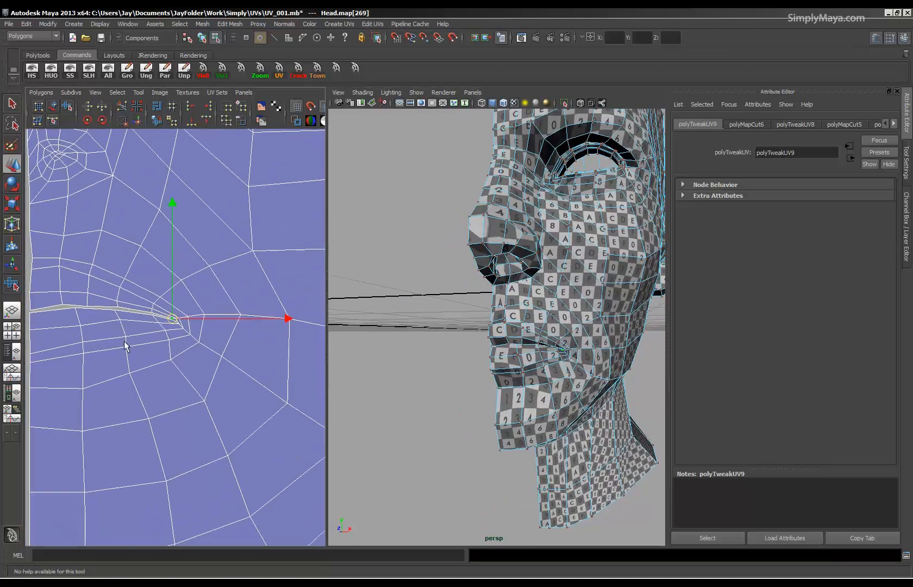
middle_click_drag(69, 363, 127, 355, "alt")
mouse_move(79, 333)
left_mouse_down()
mouse_move(93, 355)
mouse_move(87, 327)
left_mouse_up()
left_click_drag(116, 369, 68, 431)
left_click_drag(87, 367, 87, 374)
right_click_drag(89, 379, 28, 379, "alt")
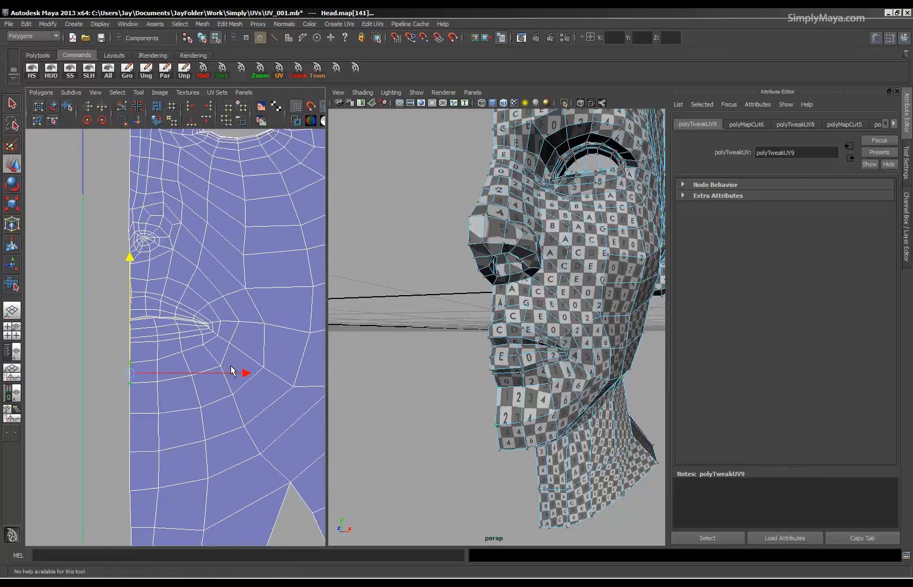
Unfold the chin UVs with the Smooth UV tool and lower the chin's centre-edge UVs vertically.
left_click_drag(149, 450, 168, 449)
left_click(67, 107)
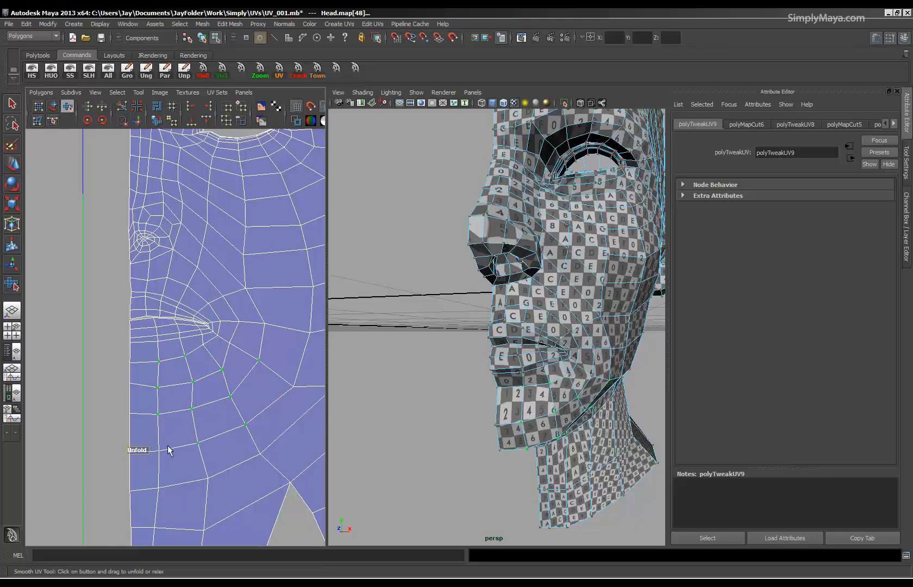
left_click_drag(139, 411, 134, 377)
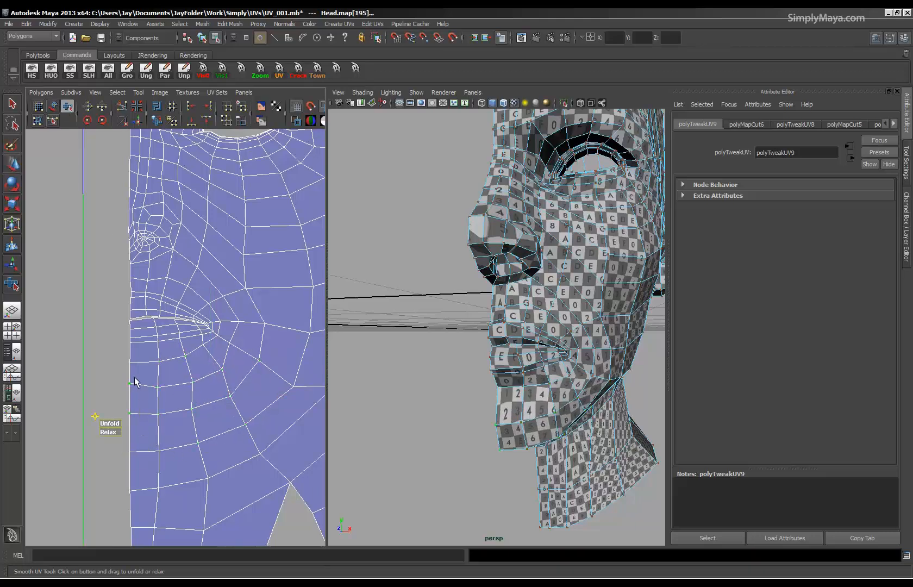
key("w")
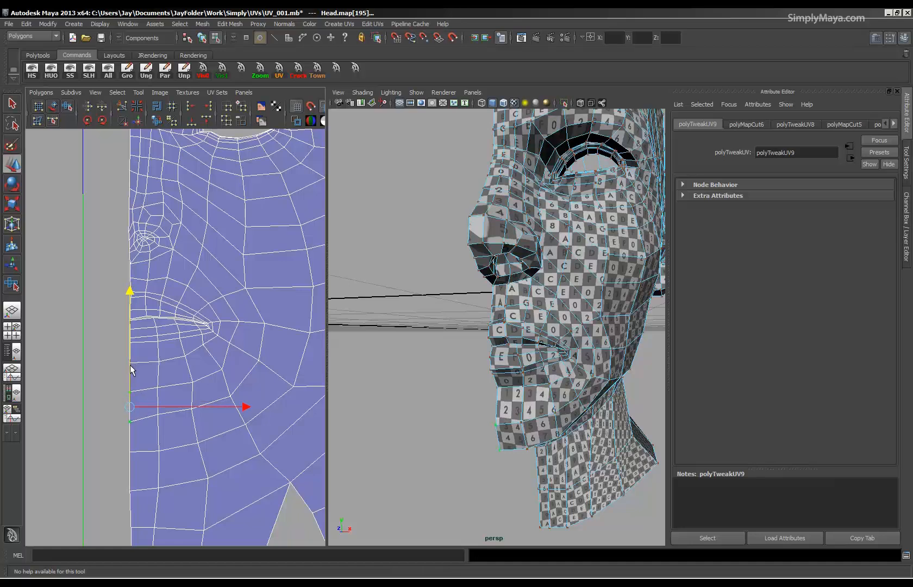
Lower the centre-edge UV on the bridge of the nose, keeping the move vertical.
scroll(129, 363, "down", 2)
middle_click_drag(163, 363, 135, 443, "alt")
left_click_drag(501, 296, 535, 290, "alt")
right_click_drag(84, 343, 190, 363, "alt")
middle_click_drag(190, 363, 233, 351, "alt")
right_click_drag(233, 352, 338, 366, "alt")
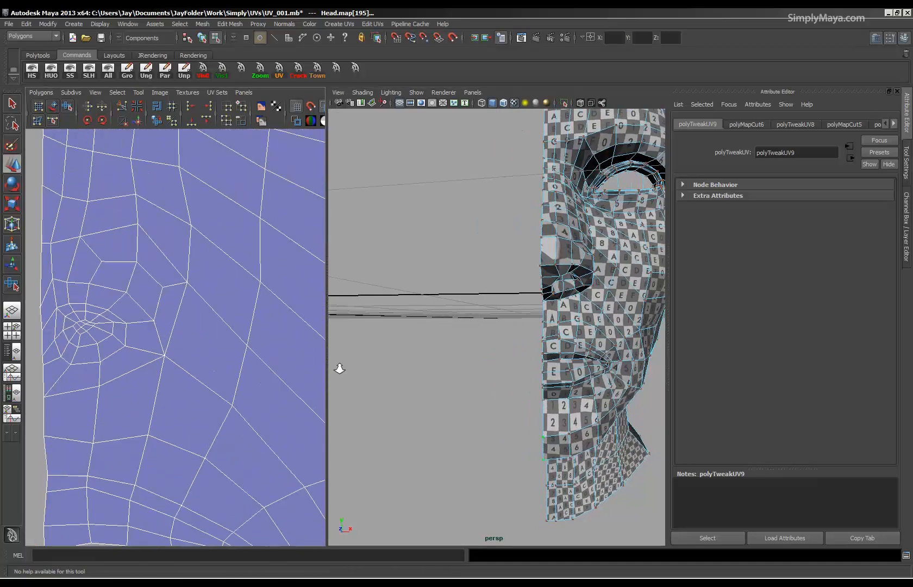
middle_click_drag(70, 330, 140, 345, "alt")
left_click(111, 206)
left_click_drag(115, 202, 115, 214)
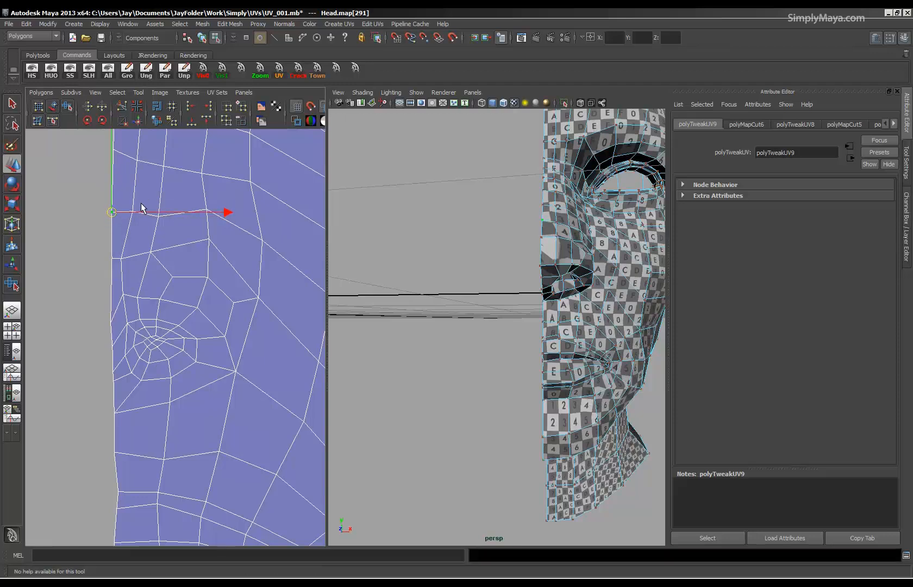
Adjust individual UVs along the nose's centre edge and beside the nostril, down to the area above the upper lip, to even their spacing.
left_click(113, 260)
left_click(128, 258)
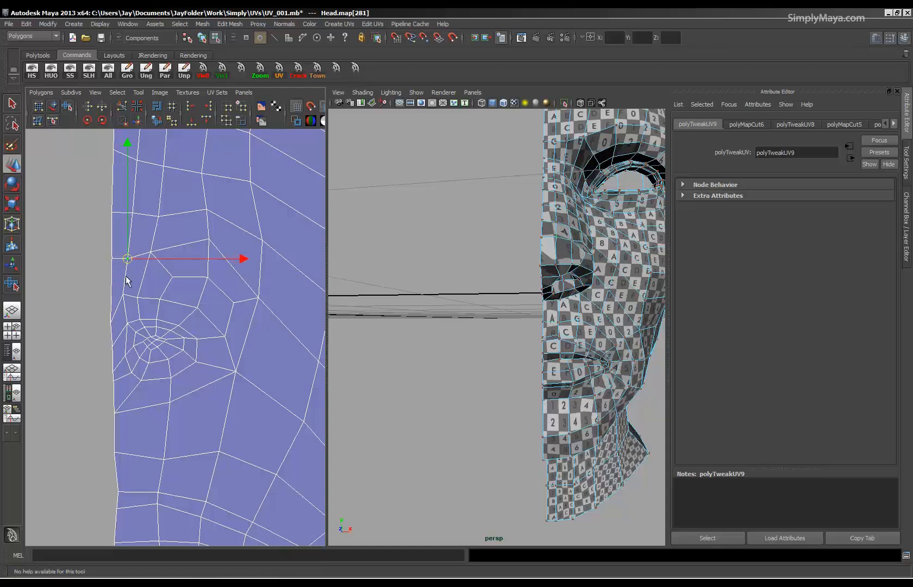
left_click(140, 298)
left_click(111, 295)
left_click(112, 345)
left_click(112, 322)
left_click(113, 371)
left_click_drag(112, 371, 113, 354)
left_click(170, 409)
Select the UVs around the nostril and side of the nose and move them horizontally away from the centre edge.
left_click_drag(509, 347, 476, 353, "alt")
middle_click_drag(402, 355, 475, 353, "alt")
left_click_drag(423, 307, 383, 326, "alt")
middle_click_drag(383, 329, 519, 330, "alt")
right_click_drag(519, 331, 576, 327, "alt")
right_click_drag(195, 283, 73, 277, "alt")
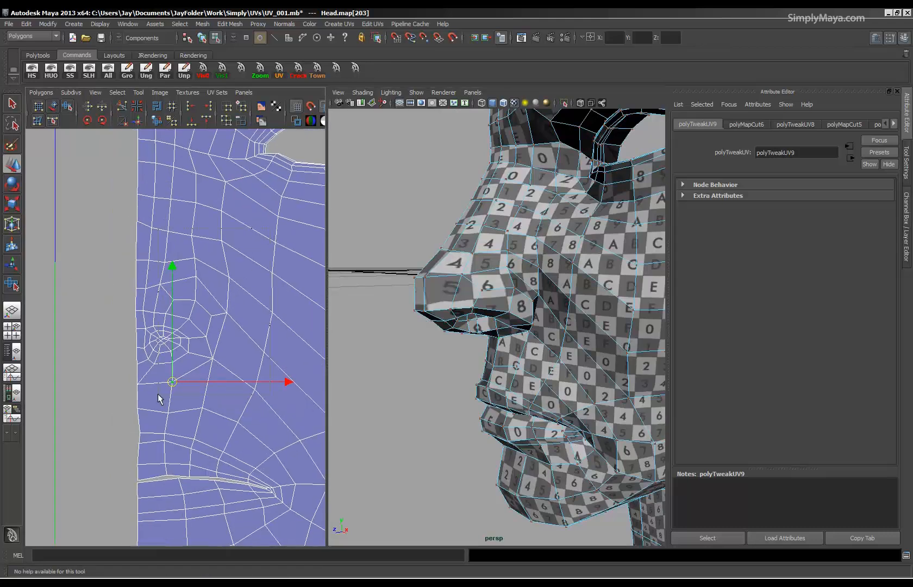
left_click_drag(136, 401, 137, 401)
left_click(37, 108)
left_click_drag(233, 311, 241, 314)
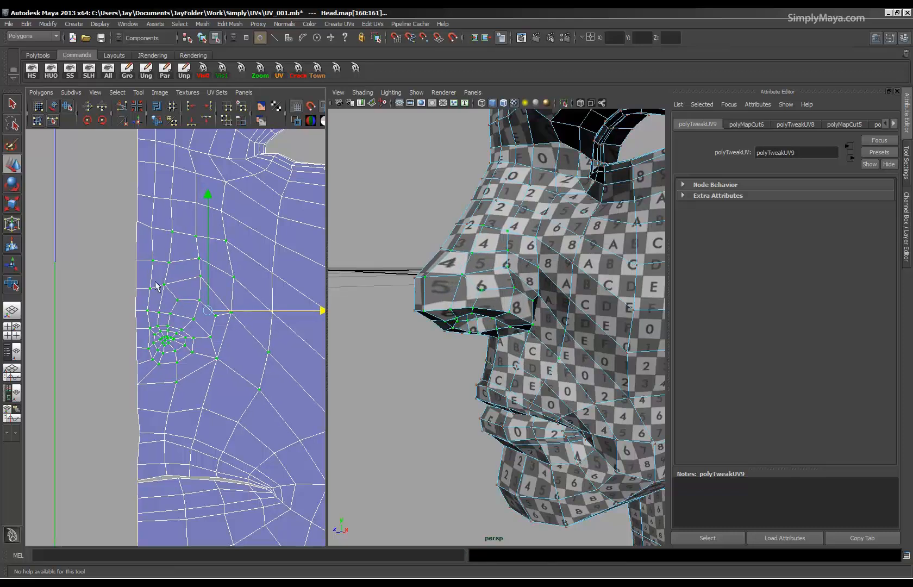
Fine-tune the UVs above and around the nostril and those near the centre edge at the nose tip.
left_click(176, 294)
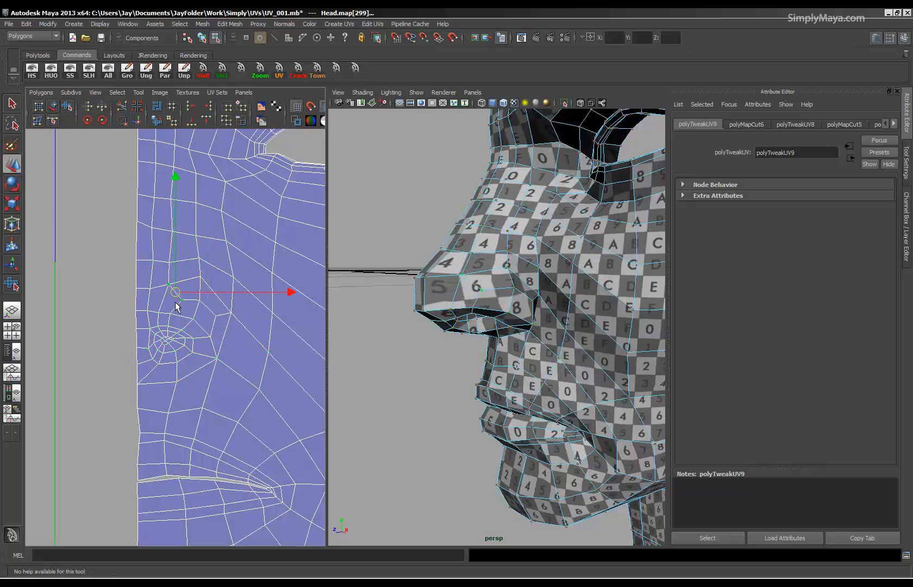
left_click_drag(183, 357, 172, 340)
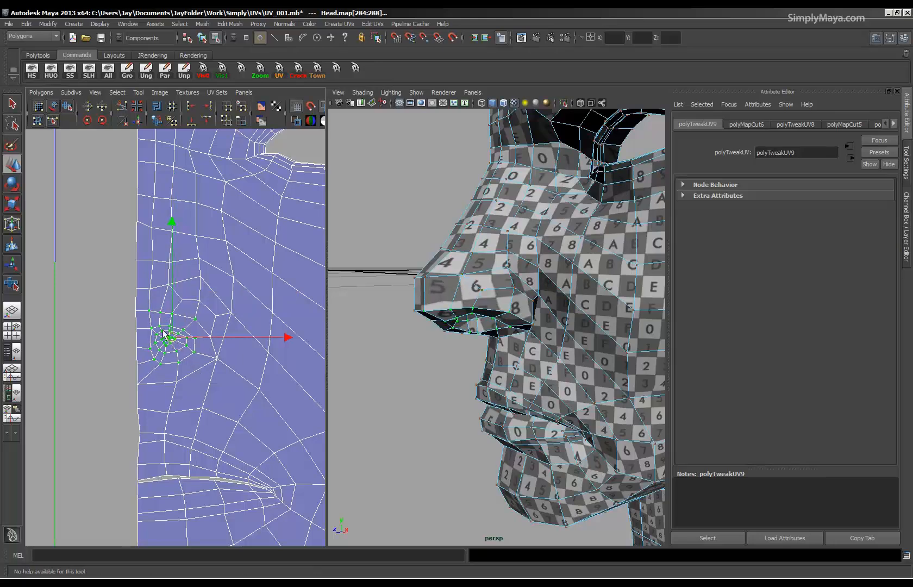
left_click(151, 287)
left_click(151, 261)
left_click(137, 223)
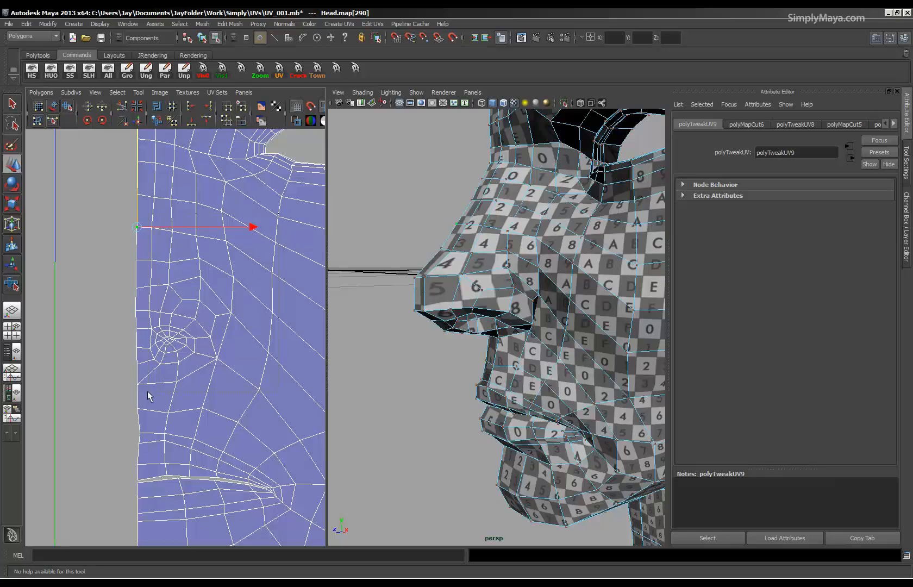
Undo the last nose UV changes and adjust individual UVs across the bridge of the nose.
key("ctrl+z")
key("ctrl+z")
key("ctrl+z")
left_click_drag(493, 345, 509, 357, "alt")
mouse_move(509, 357)
right_mouse_down("alt")
mouse_move(523, 387)
mouse_move(500, 377)
mouse_move(513, 377)
right_mouse_up("alt")
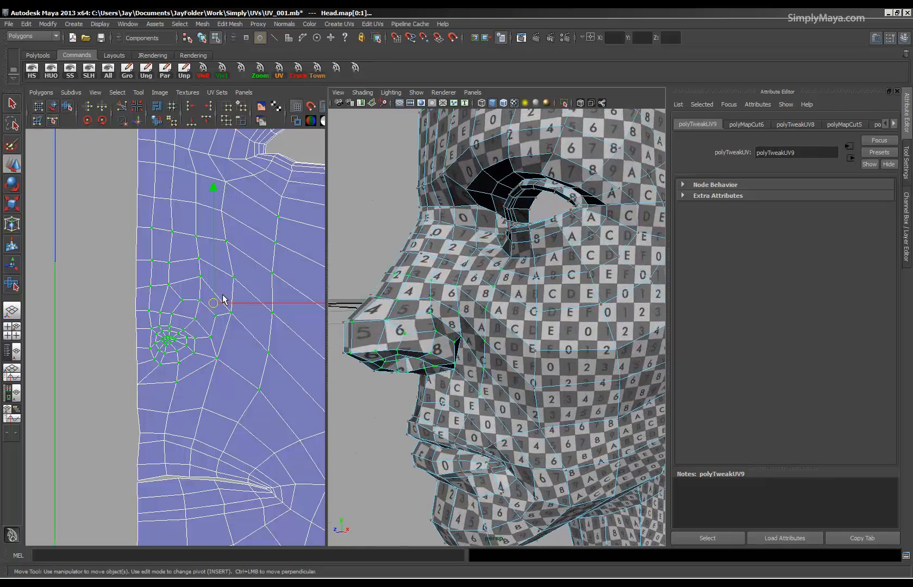
left_click(149, 229)
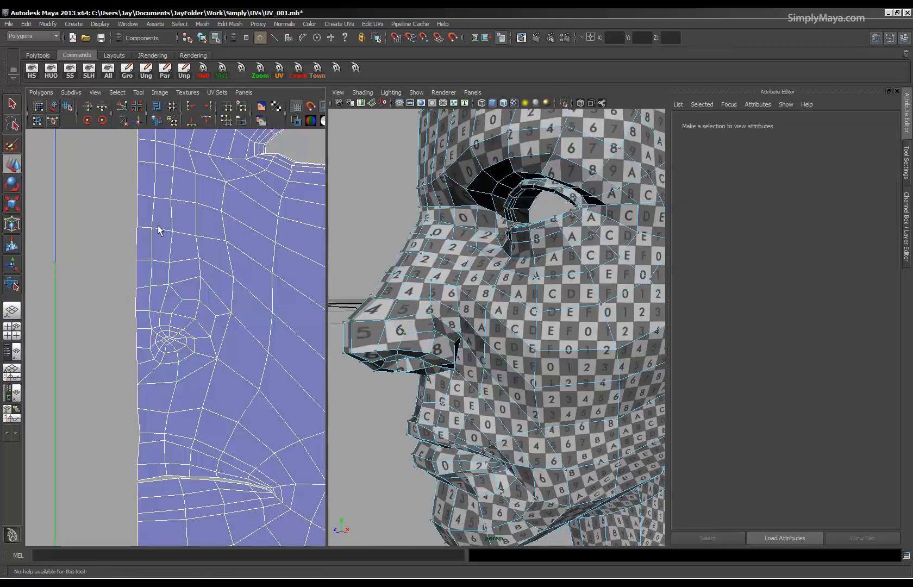
left_click(172, 230)
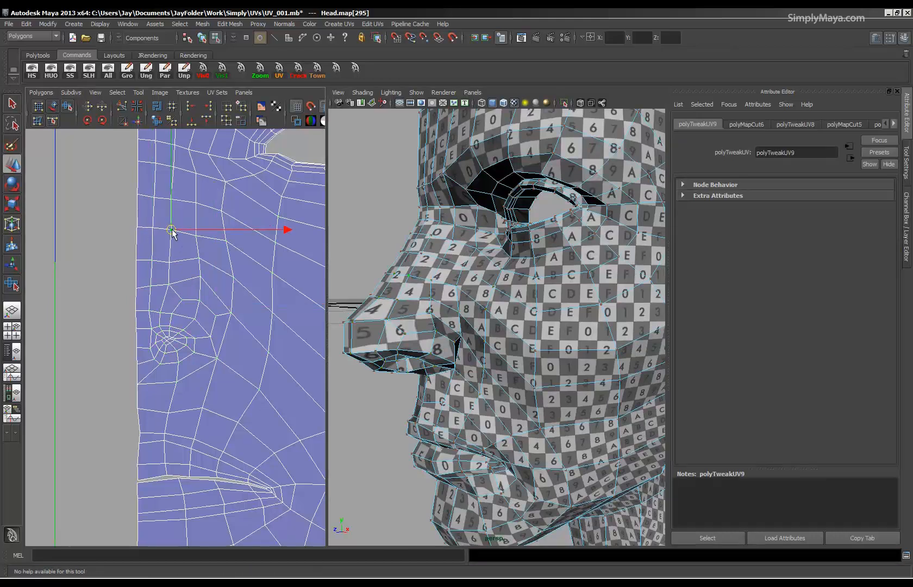
left_click(173, 199)
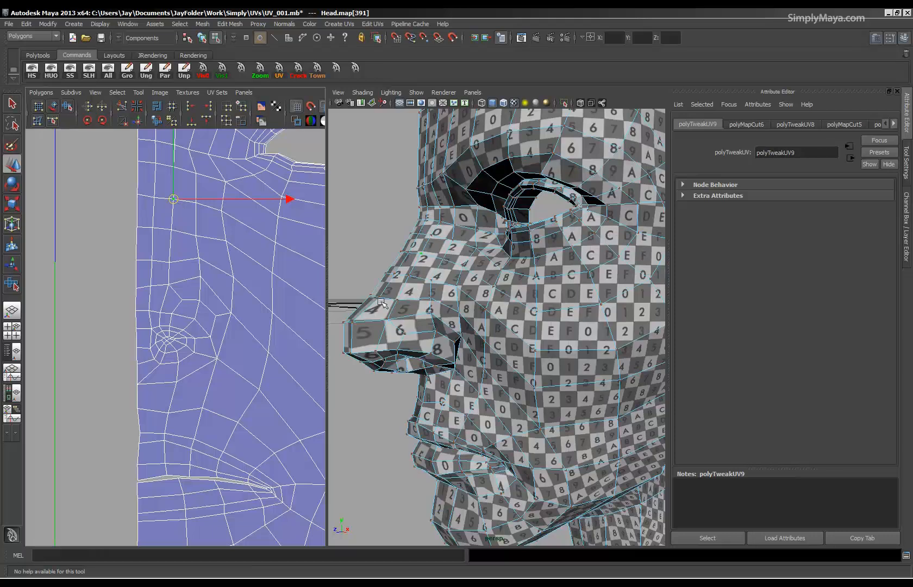
scroll(491, 309, "down", 3)
left_click_drag(529, 320, 464, 342, "alt")
scroll(479, 338, "down", 2)
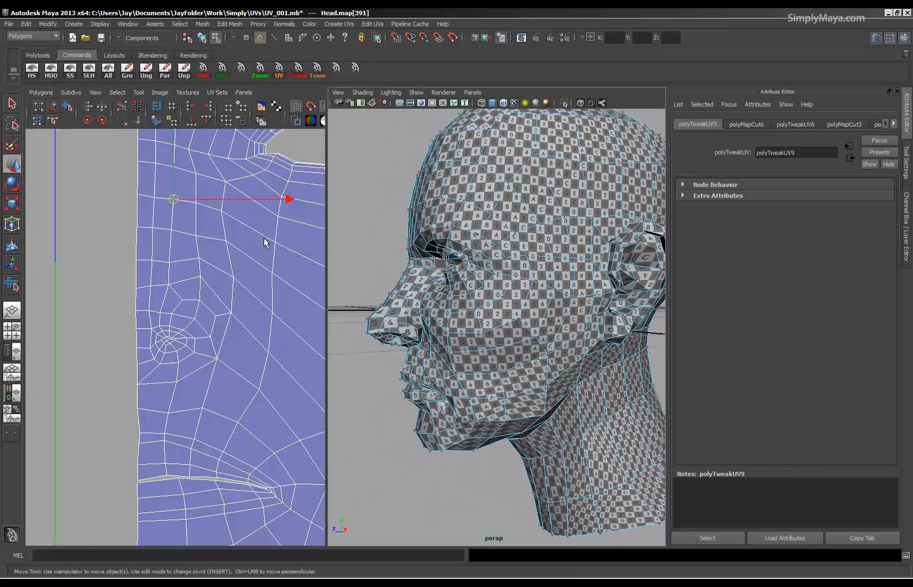
Select the UVs around the nostril and side of the nose and shift them slightly with the UV Smudge Tool.
left_click_drag(268, 218, 218, 346)
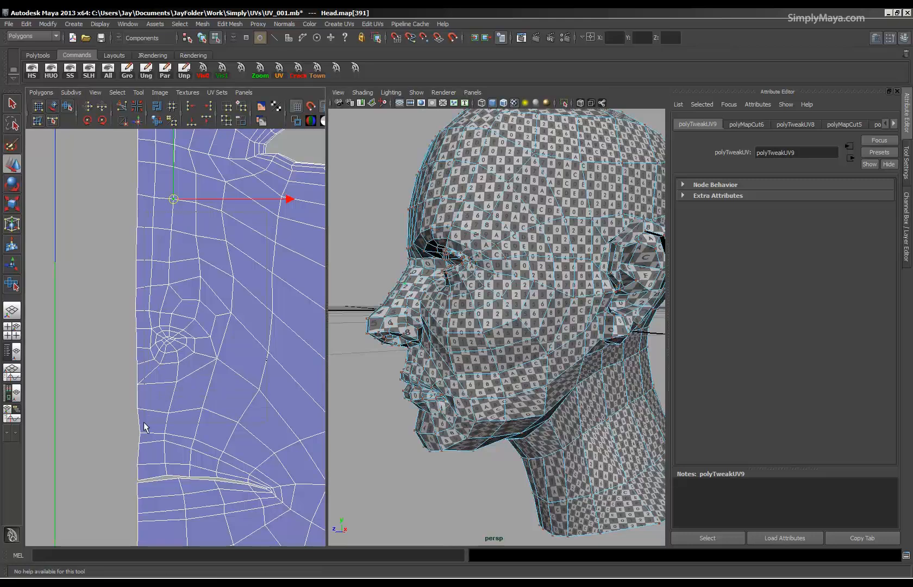
left_click_drag(141, 430, 141, 431)
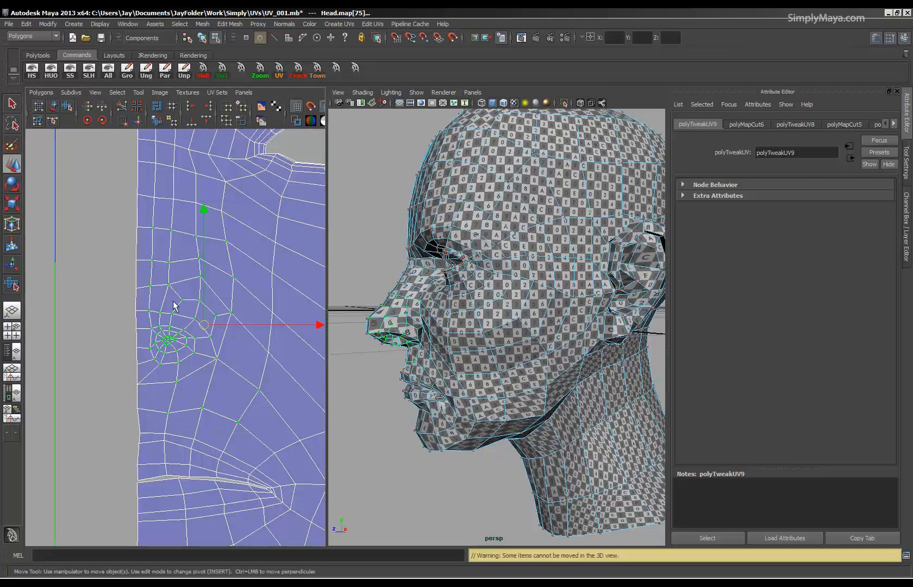
left_click(36, 122)
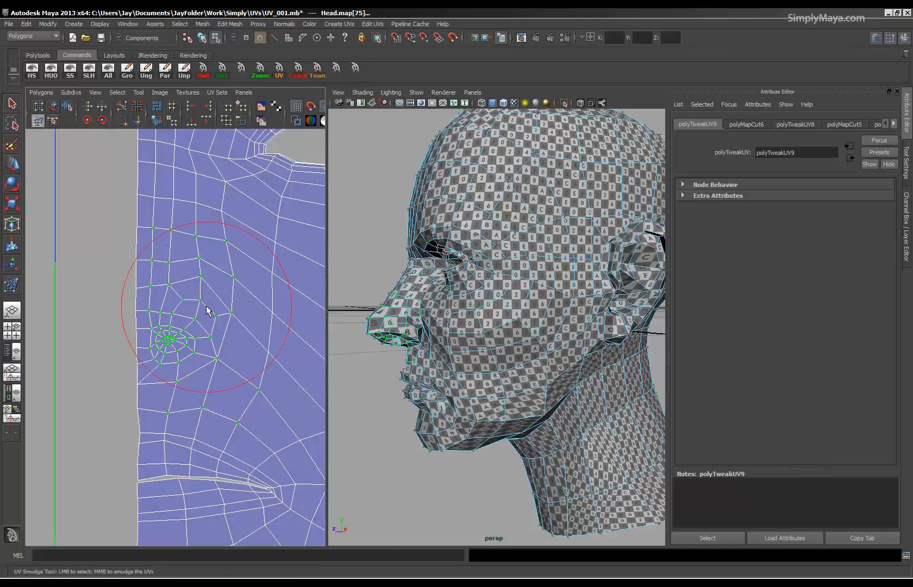
mouse_move(208, 305)
middle_mouse_down()
mouse_move(210, 291)
mouse_move(206, 374)
mouse_move(220, 379)
mouse_move(234, 332)
mouse_move(233, 281)
mouse_move(182, 261)
mouse_move(186, 282)
middle_mouse_up()
key("q")
mouse_move(467, 354)
left_mouse_down("alt")
mouse_move(498, 363)
mouse_move(449, 367)
left_mouse_up("alt")
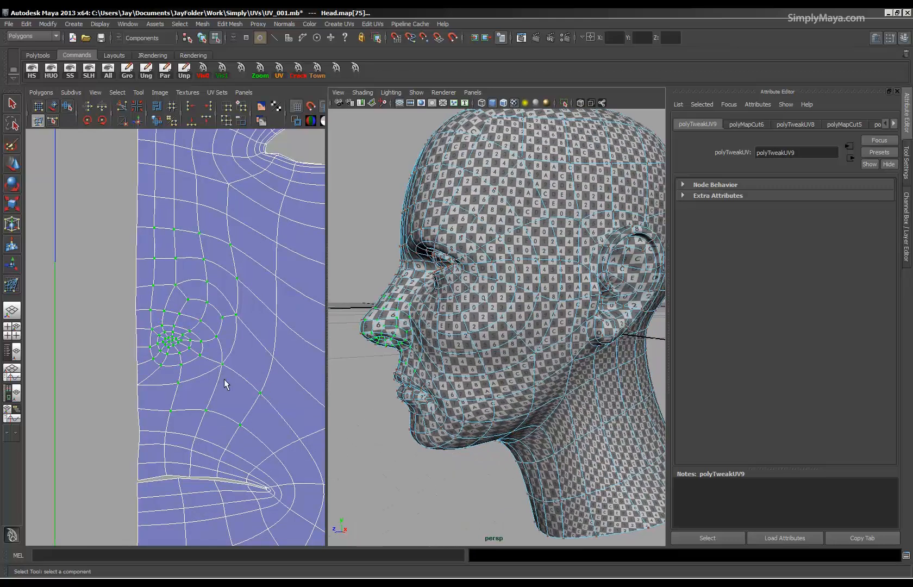
key("1")
Select the rings of UVs around the eye opening and unfold them with the Smooth UV Tool.
key("y")
right_click_drag(244, 328, 11, 307, "alt")
middle_click_drag(185, 326, 132, 372, "alt")
right_click_drag(179, 334, 454, 381, "alt")
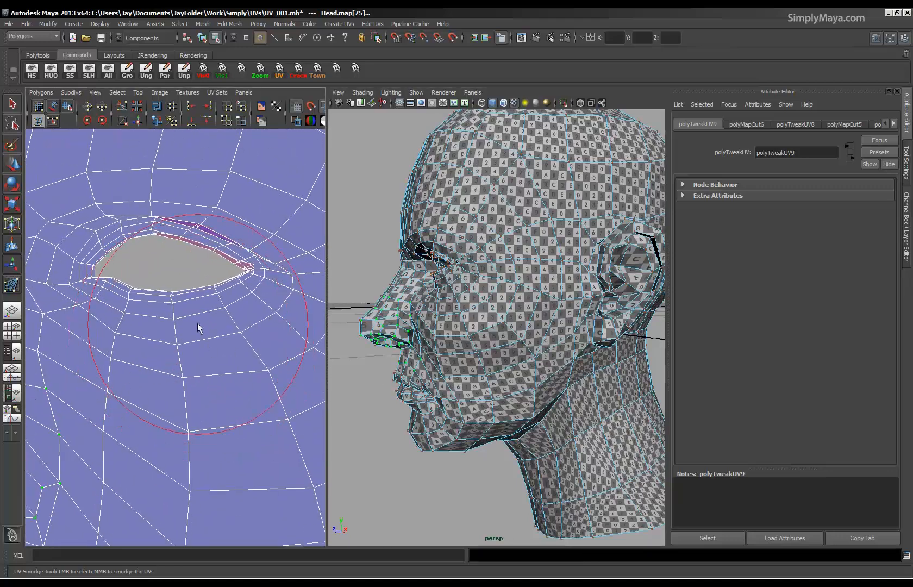
left_click(8, 162)
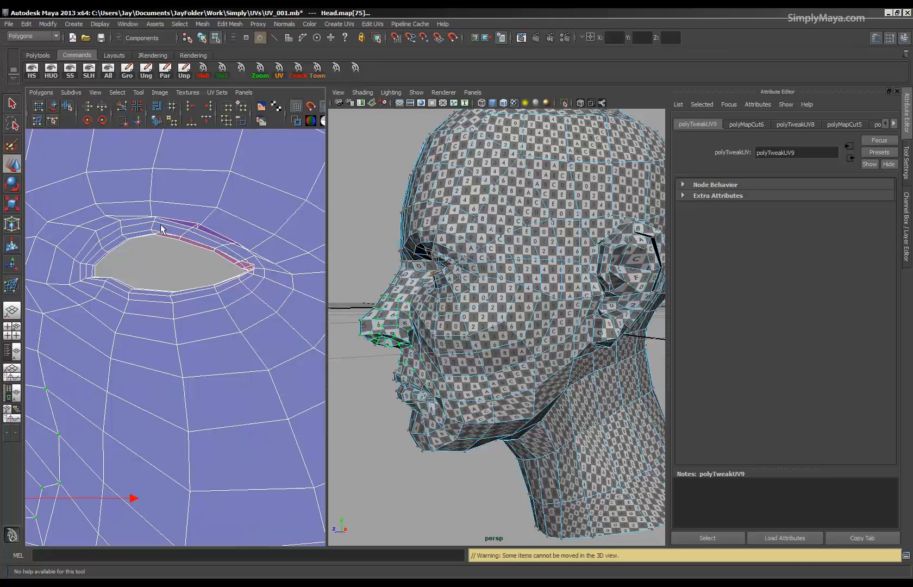
left_click_drag(292, 199, 56, 343)
left_click(67, 107)
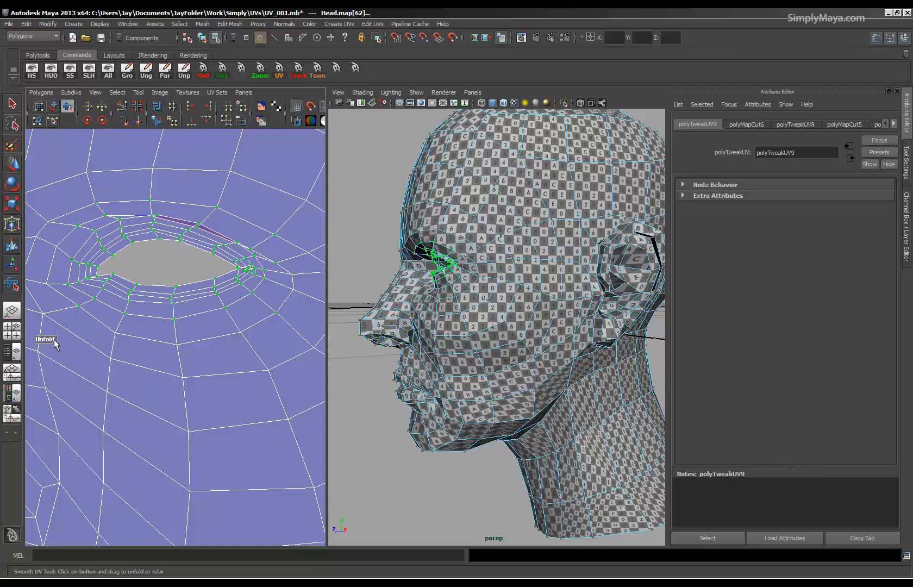
left_click_drag(221, 233, 221, 229)
left_click_drag(90, 256, 175, 249)
left_click_drag(78, 237, 54, 245)
right_click_drag(157, 293, 61, 292, "alt")
left_click_drag(72, 284, 158, 285)
Select the UVs at the outer corner of the eye and unfold and relax them with the Smooth UV Tool.
right_click_drag(315, 306, 245, 288, "alt")
left_click_drag(147, 289, 256, 308)
left_click_drag(195, 312, 258, 320)
right_click_drag(158, 389, 524, 401, "alt")
middle_click_drag(294, 364, 218, 414, "alt")
right_click_drag(218, 414, 249, 419, "alt")
left_click_drag(136, 279, 128, 301)
left_click_drag(84, 261, 141, 284)
middle_click_drag(165, 362, 124, 384, "alt")
right_click_drag(124, 384, 242, 344, "alt")
left_click_drag(144, 392, 126, 404)
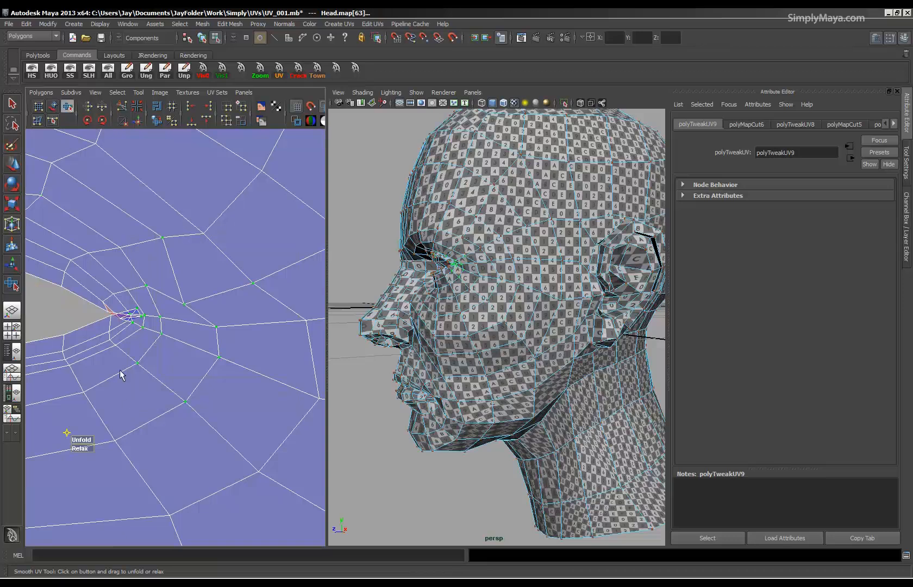
left_click_drag(82, 440, 140, 444)
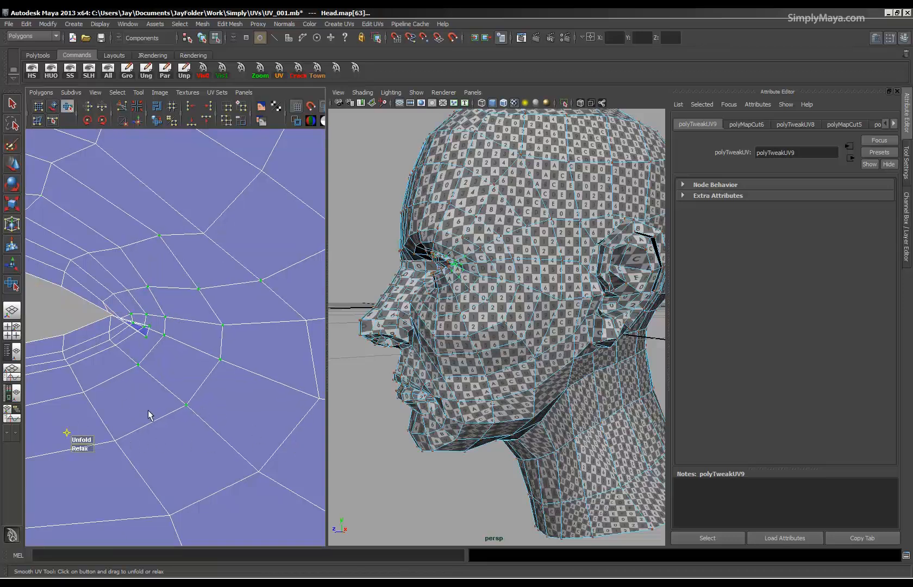
right_click_drag(150, 415, 239, 405, "alt")
right_click_drag(138, 397, 249, 416, "alt")
middle_click_drag(250, 416, 362, 385, "alt")
middle_click_drag(121, 361, 159, 387, "alt")
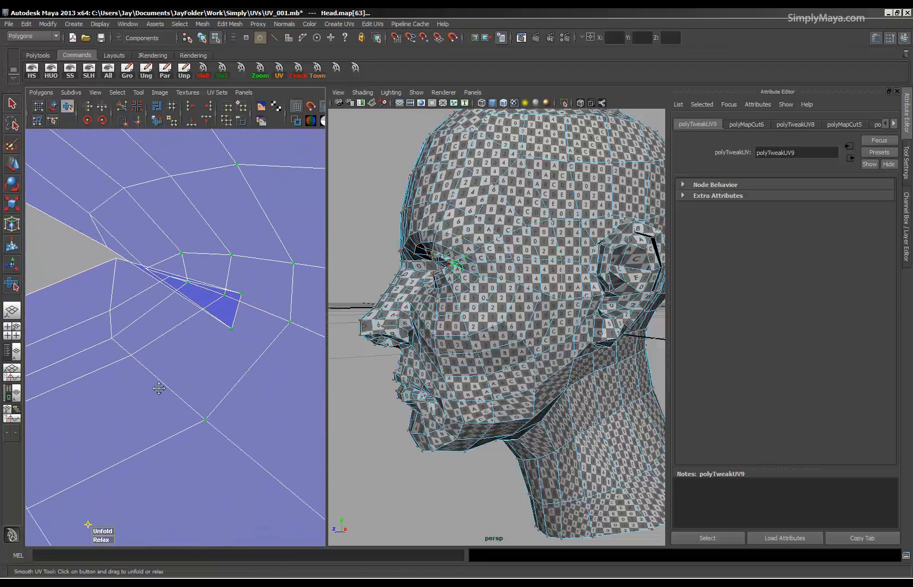
Move individual UVs at the eye's outer corner to untangle the overlapping faces and restore the edge of the opening.
key("w")
left_click(117, 260)
left_click_drag(117, 261, 90, 280)
left_click(244, 296)
left_click_drag(244, 298, 136, 278)
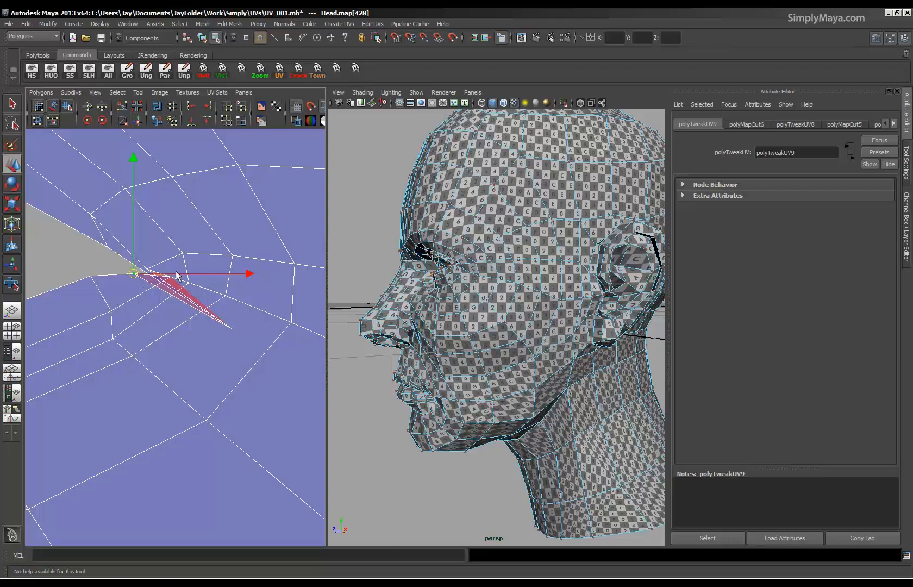
left_click(131, 273)
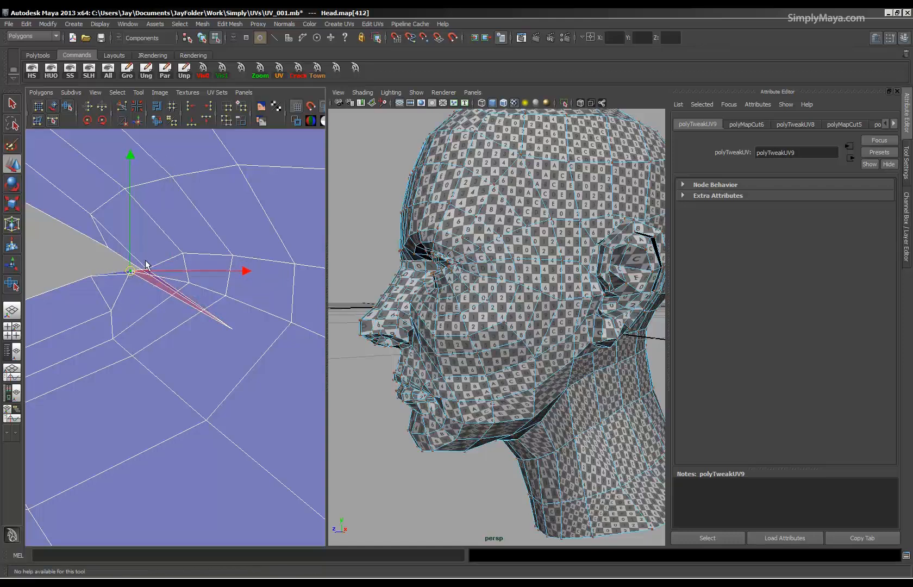
left_click(144, 273)
left_click_drag(144, 274, 149, 256)
left_click(228, 330)
left_click_drag(229, 329, 83, 228)
left_click(135, 274)
left_click(139, 284)
left_click(129, 253)
left_click(108, 248)
Examine the checker pattern around the eye on the model and the matching UVs toward the inner corner.
left_click_drag(464, 304, 506, 303, "alt")
right_click_drag(503, 303, 549, 314, "alt")
left_click_drag(519, 331, 442, 415, "alt")
right_click_drag(429, 421, 452, 426, "alt")
left_click_drag(452, 426, 472, 385, "alt")
right_click_drag(471, 385, 489, 361, "alt")
right_click_drag(312, 304, 11, 351, "alt")
middle_click_drag(78, 367, 225, 381, "alt")
right_click_drag(226, 383, 103, 328, "alt")
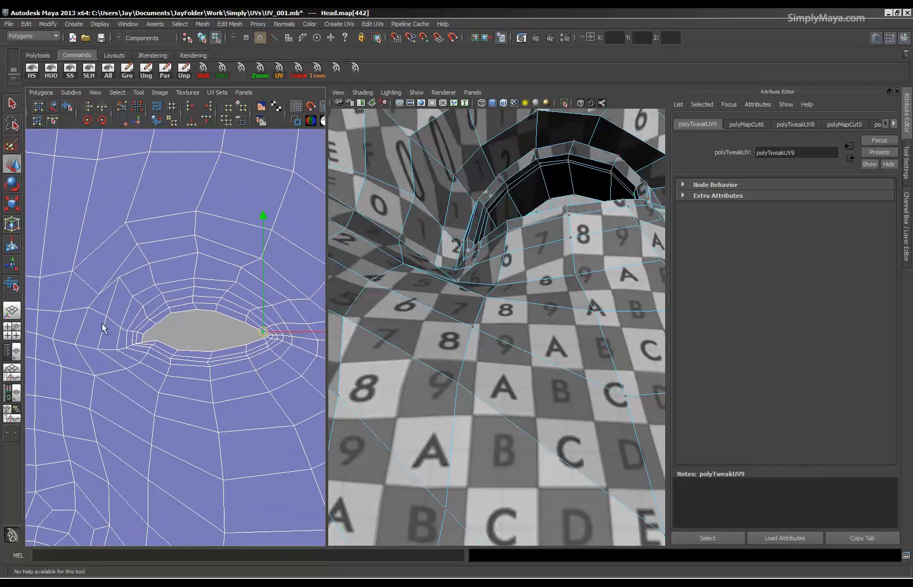
Select the UVs between the eye's inner corner and the nose bridge and unfold them with the Smooth UV Tool.
left_click_drag(135, 341, 135, 342)
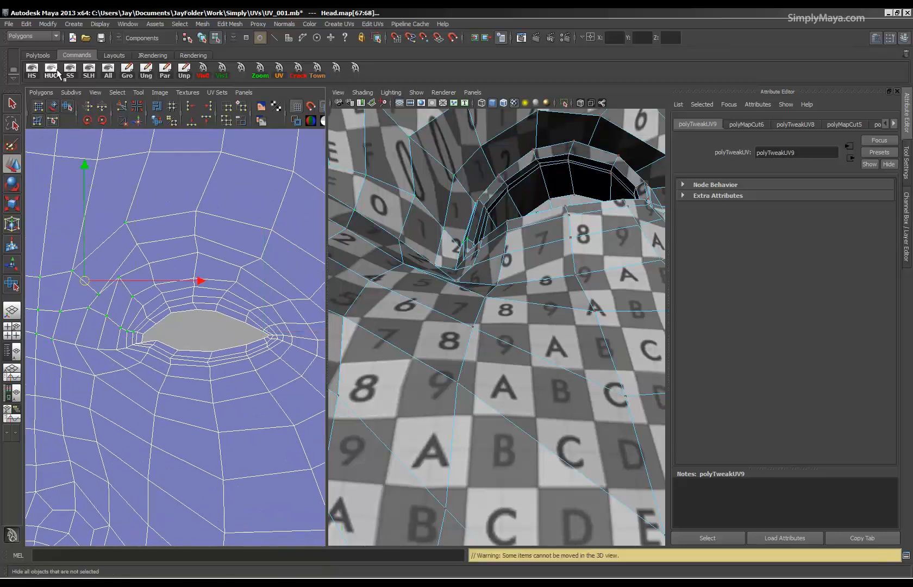
left_click(67, 109)
left_click_drag(45, 358, 85, 361)
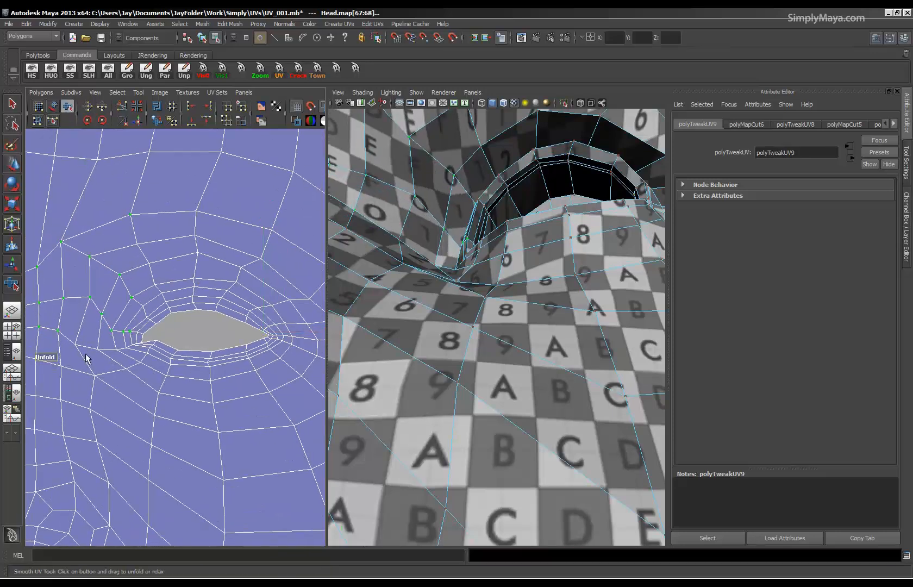
right_click_drag(155, 354, 85, 348, "alt")
middle_click_drag(86, 348, 145, 363, "alt")
Move individual UVs along the inner brow and lower forehead near the centre edge to even their spacing.
left_click_drag(129, 318, 131, 318)
right_click_drag(489, 332, 421, 342, "alt")
left_click_drag(421, 343, 446, 369, "alt")
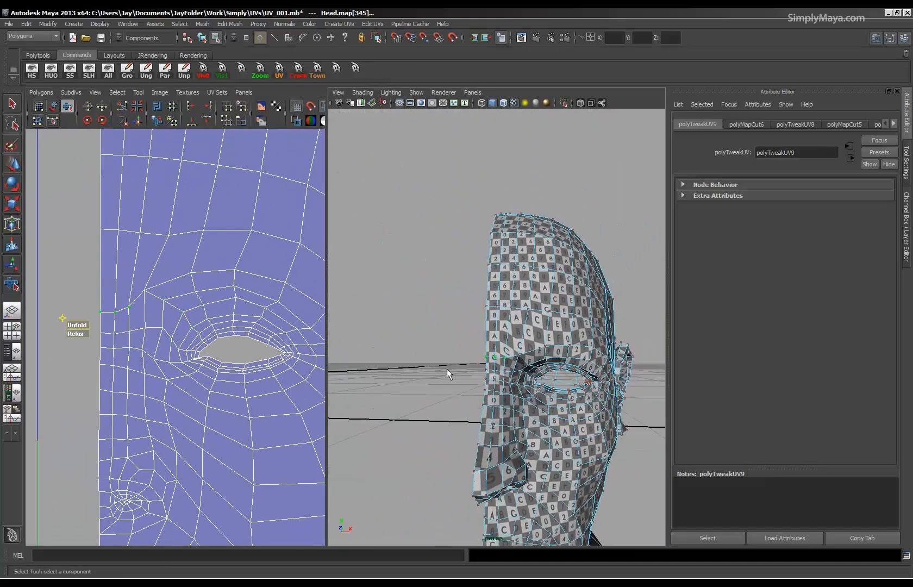
key("w")
left_click_drag(114, 303, 116, 290)
left_click(145, 291)
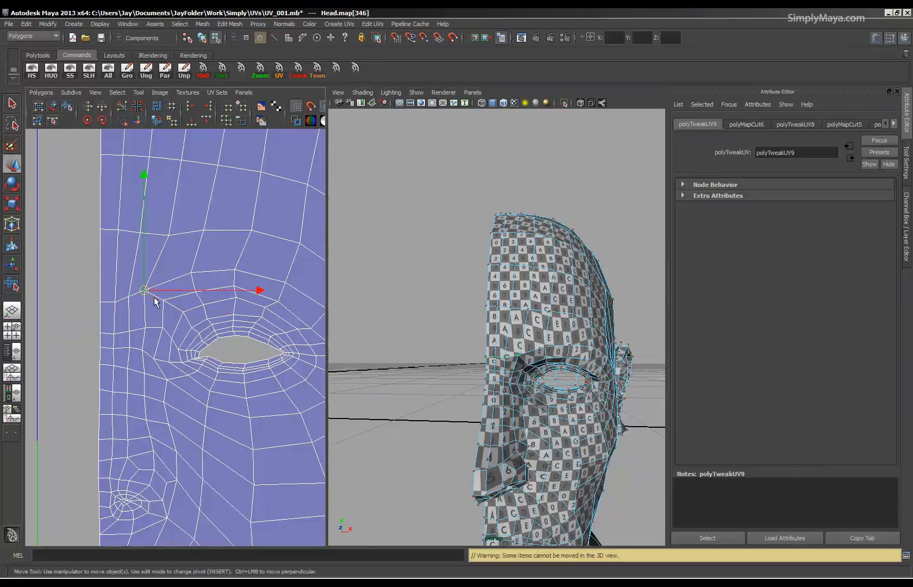
left_click(168, 236)
left_click(136, 233)
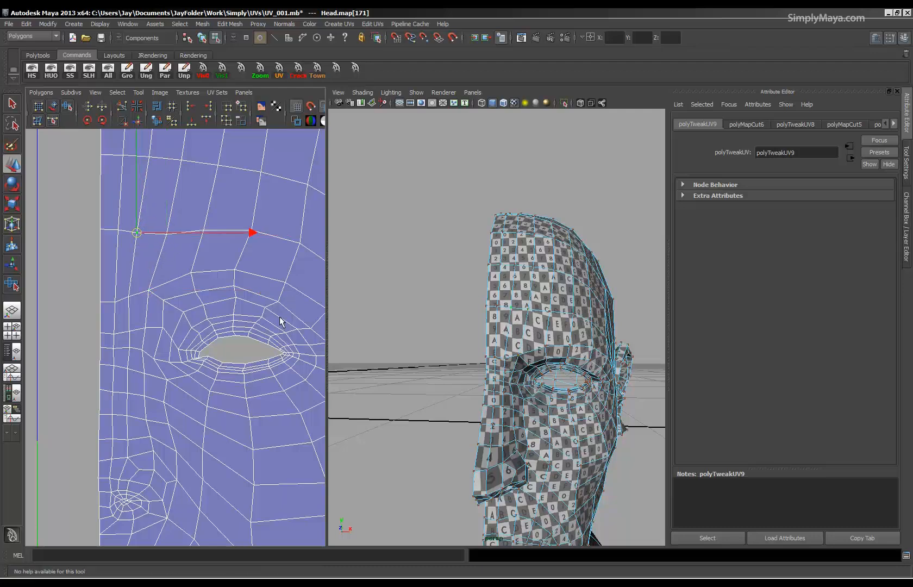
Inspect the checker pattern around the eye and cheek in smooth mesh preview.
key("3")
left_click_drag(447, 345, 425, 331, "alt")
right_click_drag(424, 331, 483, 348, "alt")
left_click_drag(513, 396, 455, 352, "alt")
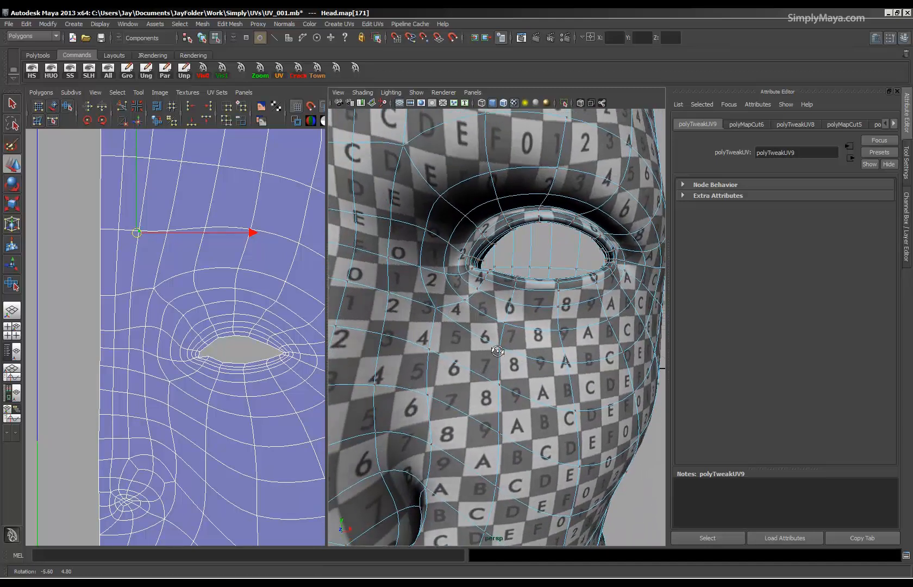
right_click_drag(304, 345, 76, 332, "alt")
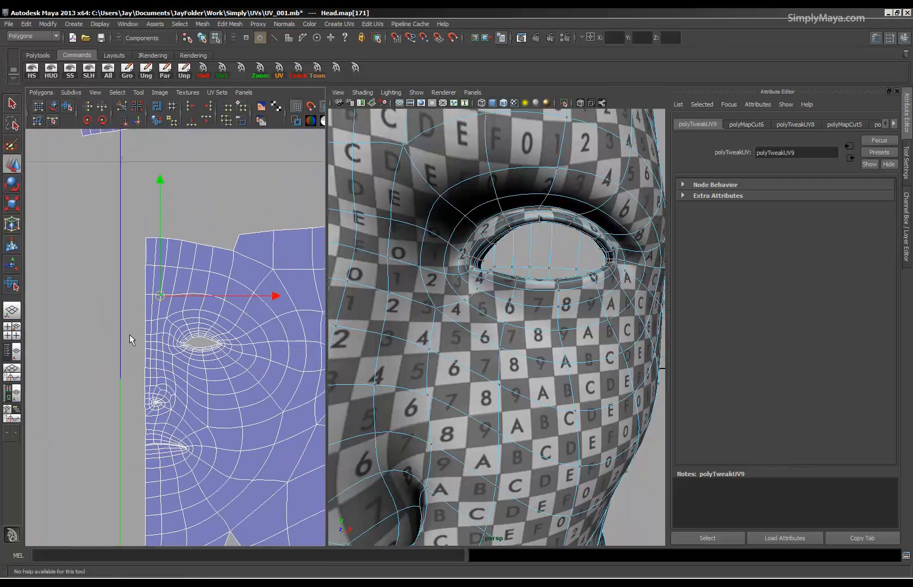
key("1")
Select all UVs of the separate scalp shell and put a UV lattice with 3 columns and 3 rows on it.
mouse_move(245, 347)
right_mouse_down("alt")
mouse_move(147, 353)
mouse_move(185, 352)
right_mouse_up("alt")
middle_click_drag(185, 352, 225, 406, "alt")
right_click_drag(182, 302, 215, 302)
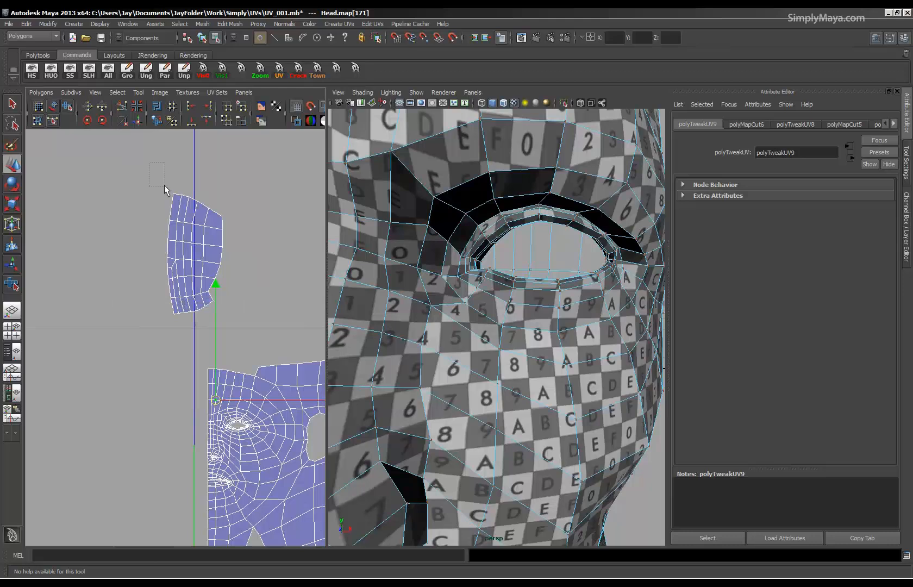
left_click_drag(166, 190, 274, 353)
left_click(38, 106)
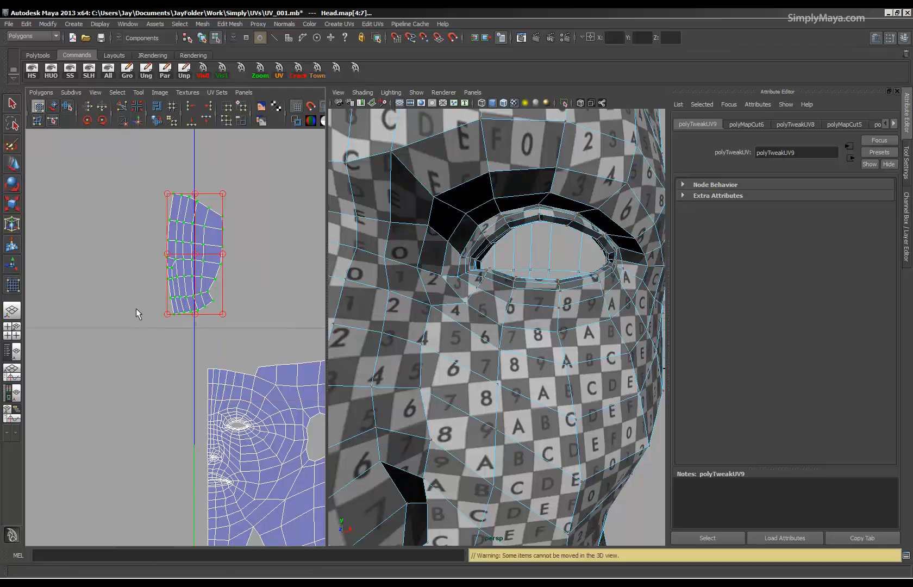
double_click(37, 105)
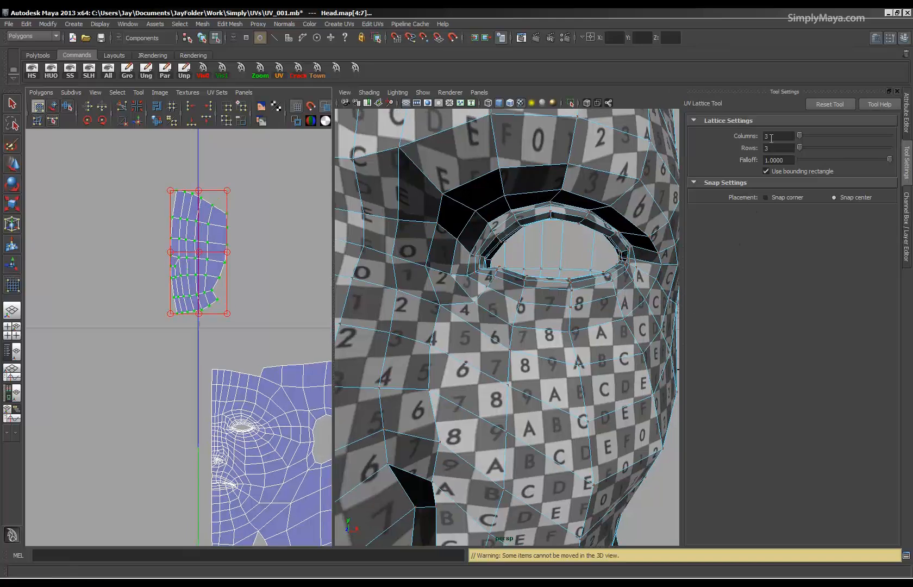
left_click_drag(827, 138, 841, 141)
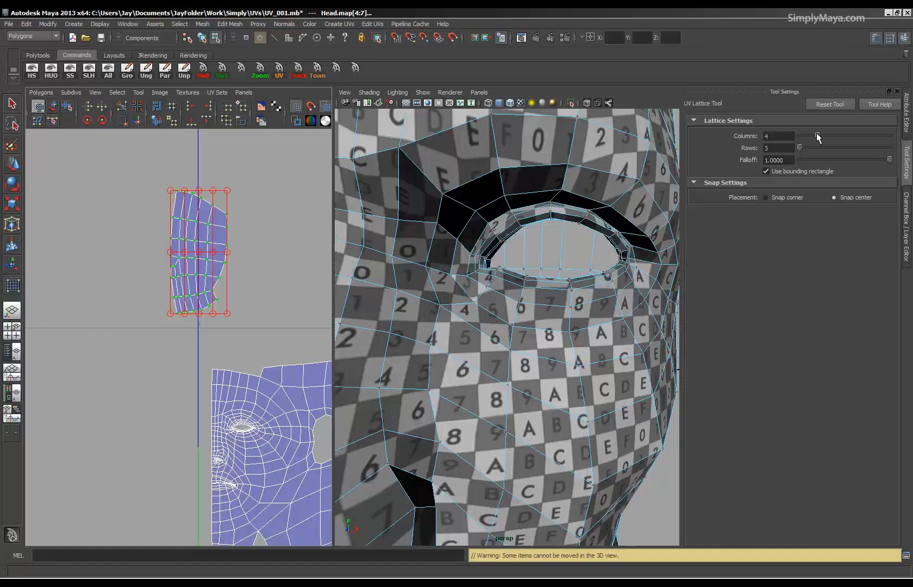
Reshape the scalp shell with the lattice's centre-side points so that its curved centre edge becomes straight and vertical.
right_click_drag(114, 262, 226, 298, "alt")
left_click_drag(163, 299, 137, 300)
left_click_drag(165, 197, 177, 198)
right_click_drag(163, 282, 80, 263, "alt")
middle_click_drag(81, 263, 79, 322, "alt")
left_click_drag(170, 231, 148, 232)
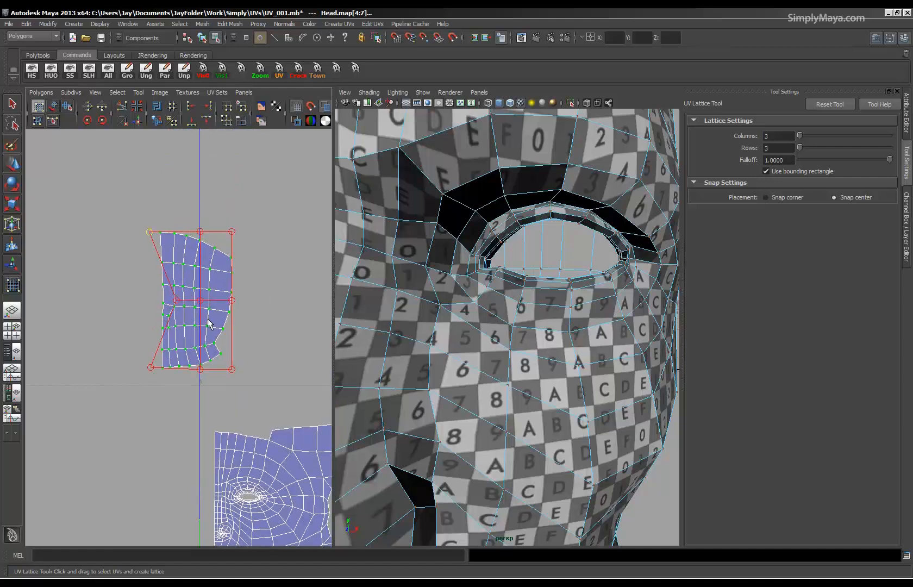
left_click(79, 286)
left_click(12, 104)
Move the scalp shell directly above the forehead, with its centre edge aligned to that of the head shell.
right_click_drag(142, 279, 185, 277)
left_click_drag(260, 212, 137, 372)
middle_click_drag(232, 404, 183, 363, "alt")
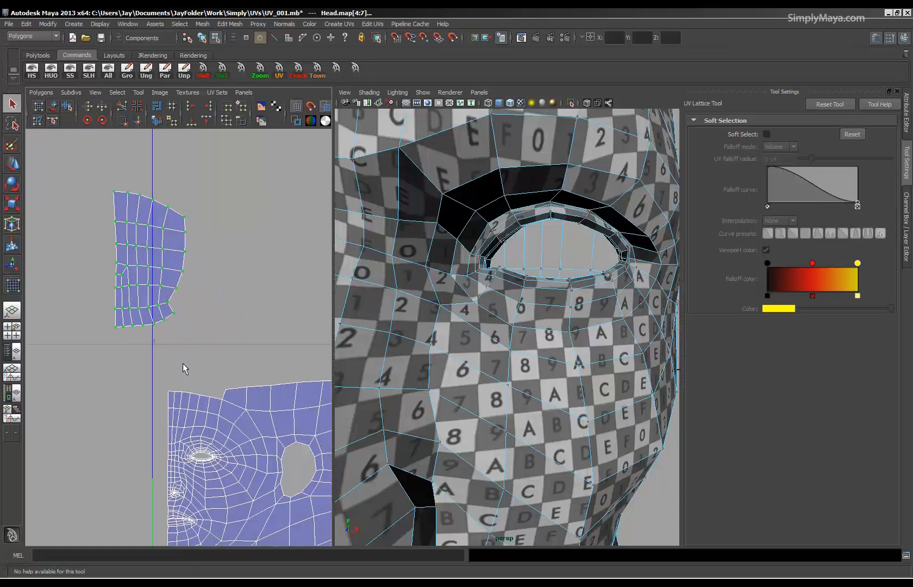
key("w")
left_click_drag(149, 262, 202, 323)
right_click_drag(240, 380, 231, 367)
Select the shared border edges between the scalp shell and the forehead and sew them together.
left_click(223, 372)
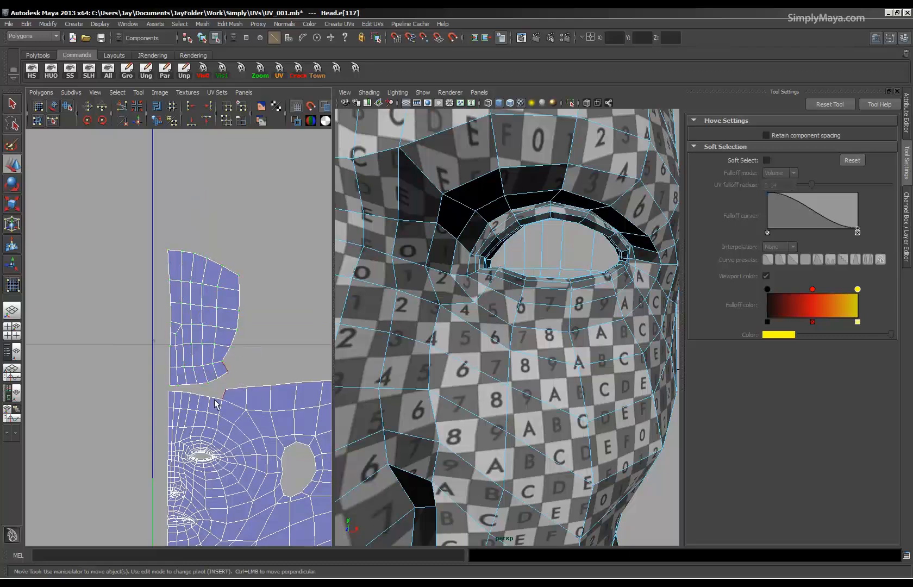
left_click_drag(172, 383, 222, 385)
right_click_drag(455, 347, 405, 347, "alt")
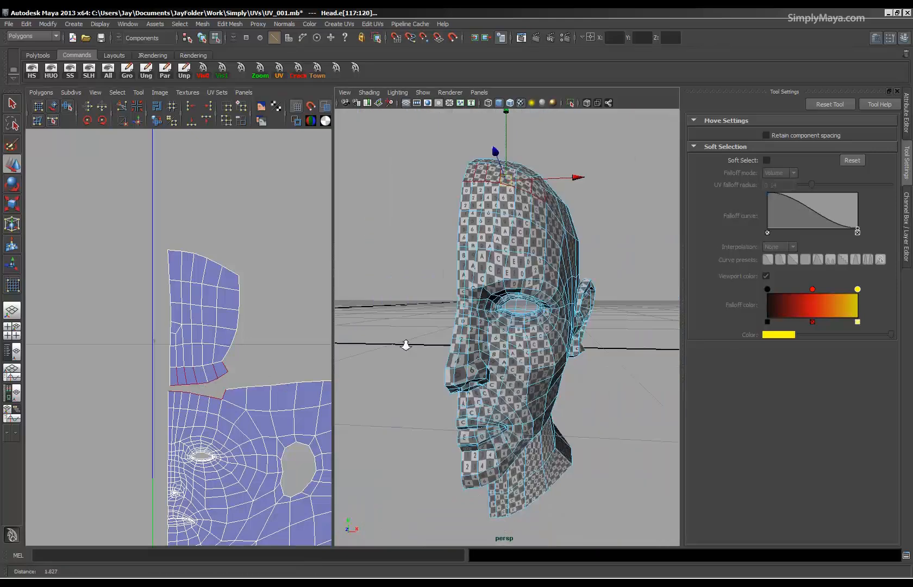
left_click_drag(406, 346, 387, 360, "alt")
right_click_drag(387, 360, 421, 364, "alt")
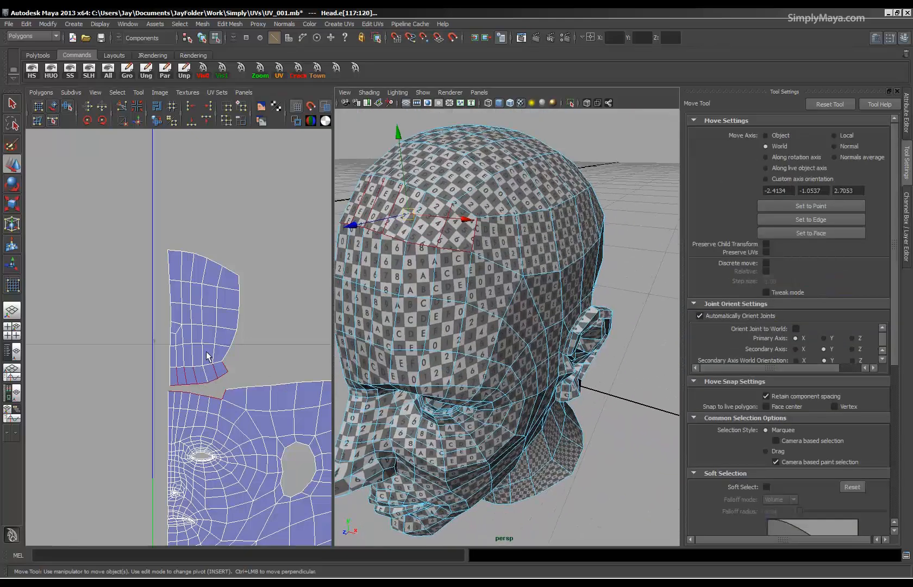
left_click(125, 121)
scroll(180, 375, "down", 3)
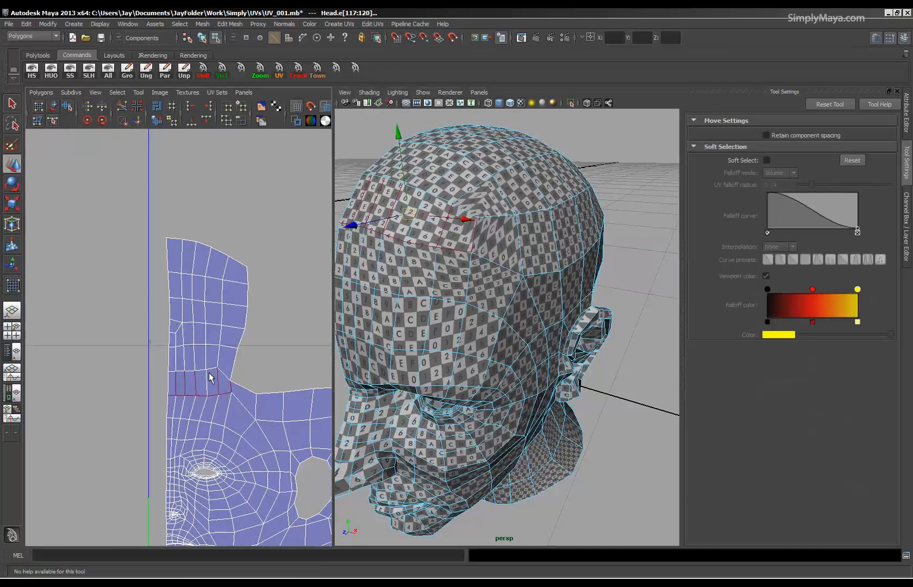
Select the UVs around the sewn forehead seam and unfold them with the Smooth UV Tool.
middle_click_drag(225, 365, 186, 318, "alt")
right_click_drag(185, 317, 252, 320, "alt")
left_click_drag(235, 236, 260, 369)
left_click(67, 106)
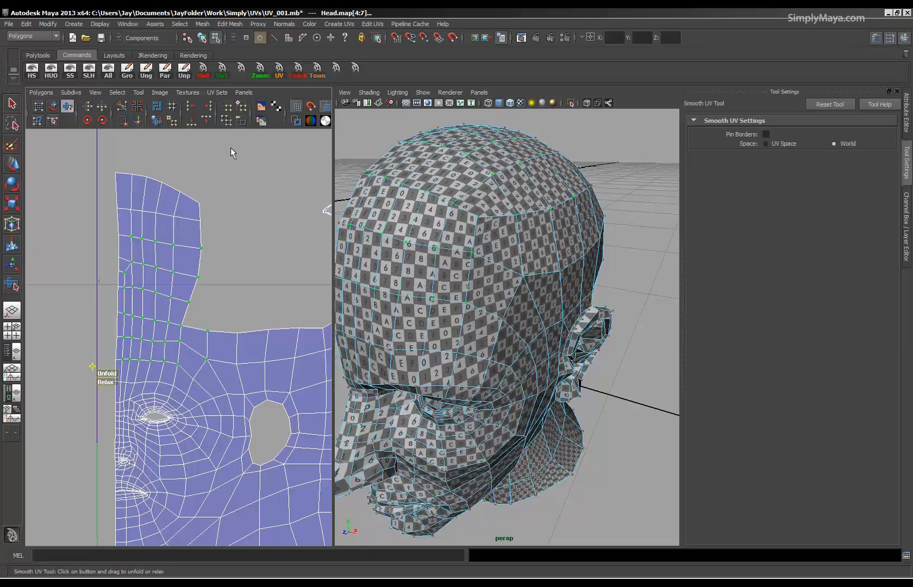
Select the UVs of the upper scalp and unfold them with the Smooth UV Tool.
left_click_drag(123, 310, 218, 298)
left_click_drag(380, 304, 402, 250, "alt")
right_click_drag(232, 350, 36, 347, "alt")
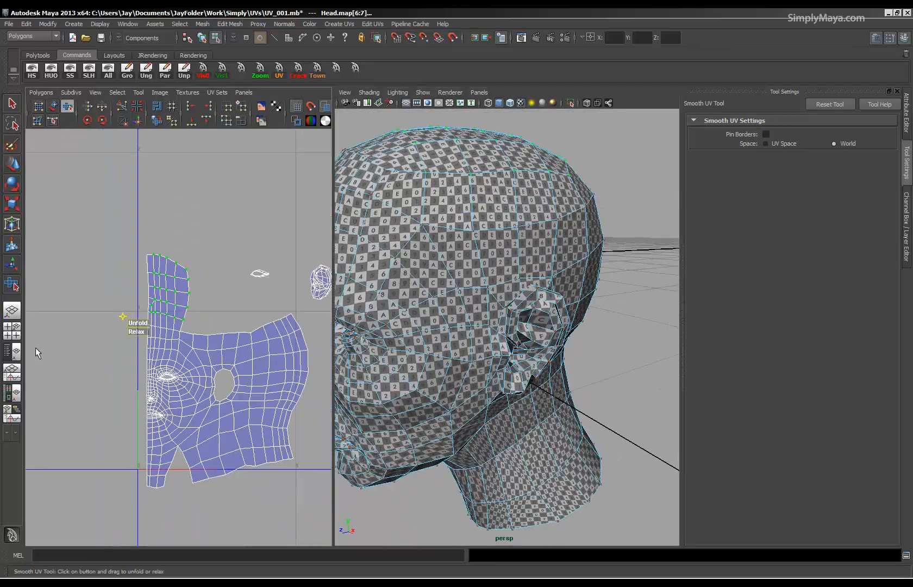
Try to unfold the whole small eye-socket shell with the Smooth UV Tool.
middle_click_drag(138, 385, 100, 383, "alt")
right_click_drag(100, 383, 177, 351, "alt")
middle_click_drag(176, 350, 135, 445, "alt")
right_click_drag(135, 446, 557, 458, "alt")
right_click_drag(136, 334, 180, 333)
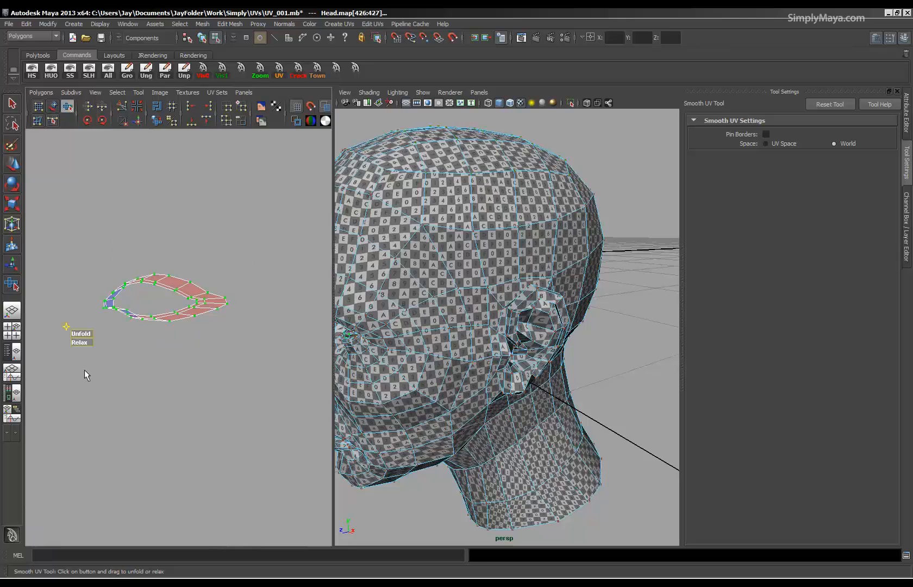
left_click_drag(77, 334, 834, 378)
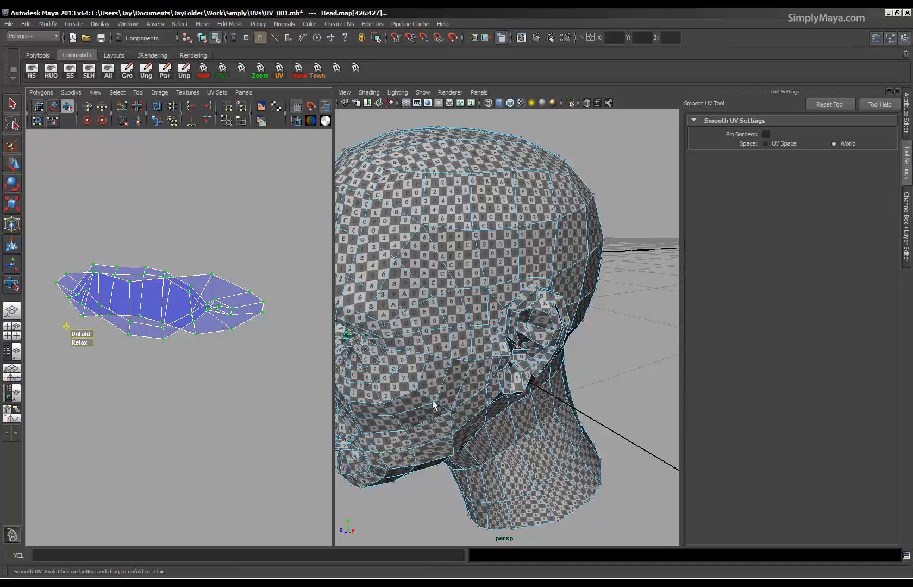
key("ctrl+z")
scroll(121, 336, "down", 10)
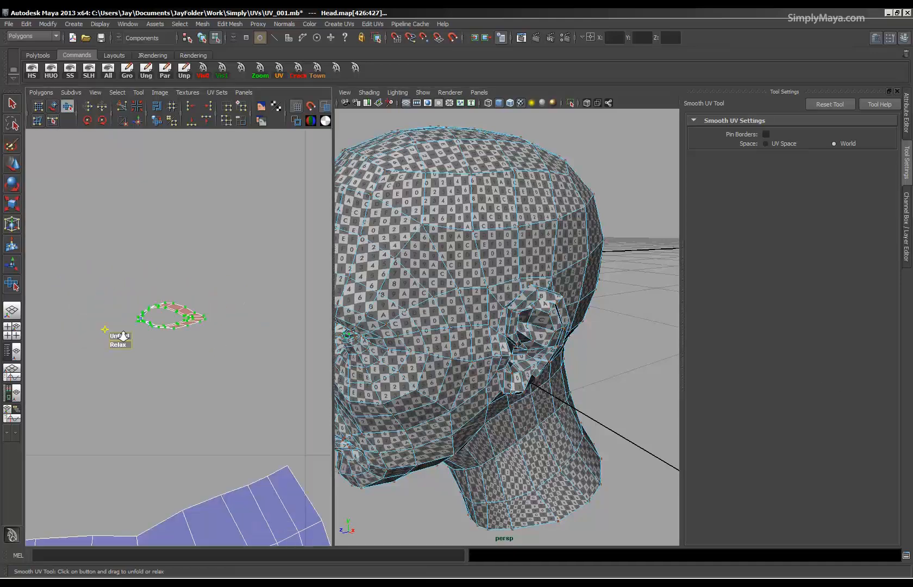
Compare the orientation of the small eye shell with the eye opening in the head shell.
middle_click_drag(80, 410, 139, 320, "alt")
right_click_drag(138, 320, 6, 411, "alt")
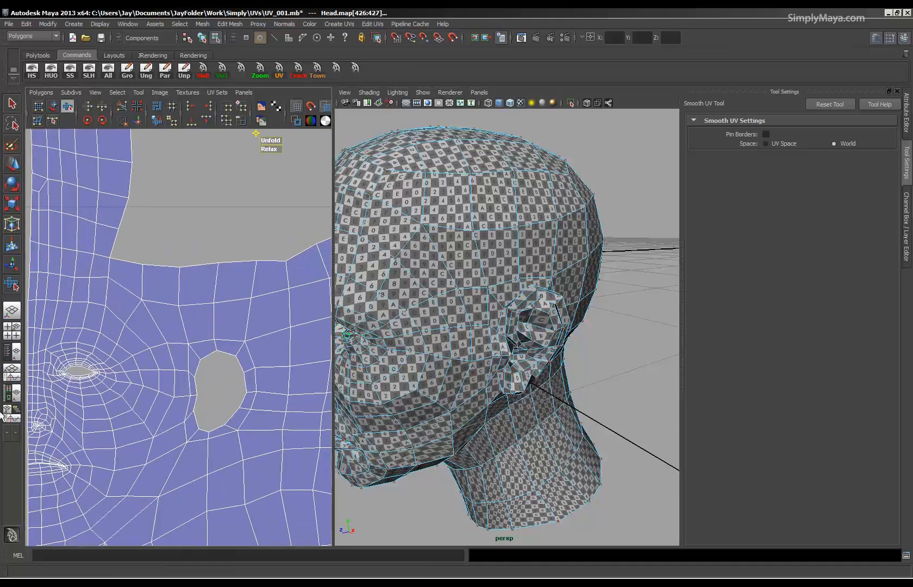
middle_click_drag(105, 389, 197, 322, "alt")
right_click_drag(196, 322, 166, 329, "alt")
middle_click_drag(206, 308, 26, 538, "alt")
right_click_drag(26, 538, 347, 509, "alt")
middle_click_drag(183, 375, 210, 433, "alt")
right_click_drag(210, 433, 267, 439, "alt")
middle_click_drag(180, 367, 249, 409, "alt")
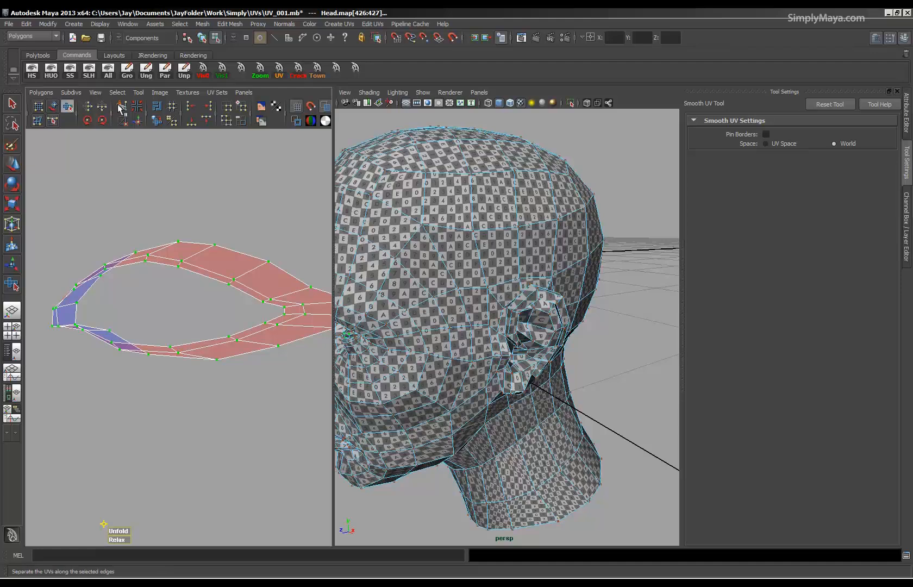
Try flipping the eye shell's UVs vertically and selecting the UVs around its inner corner.
left_click(102, 106)
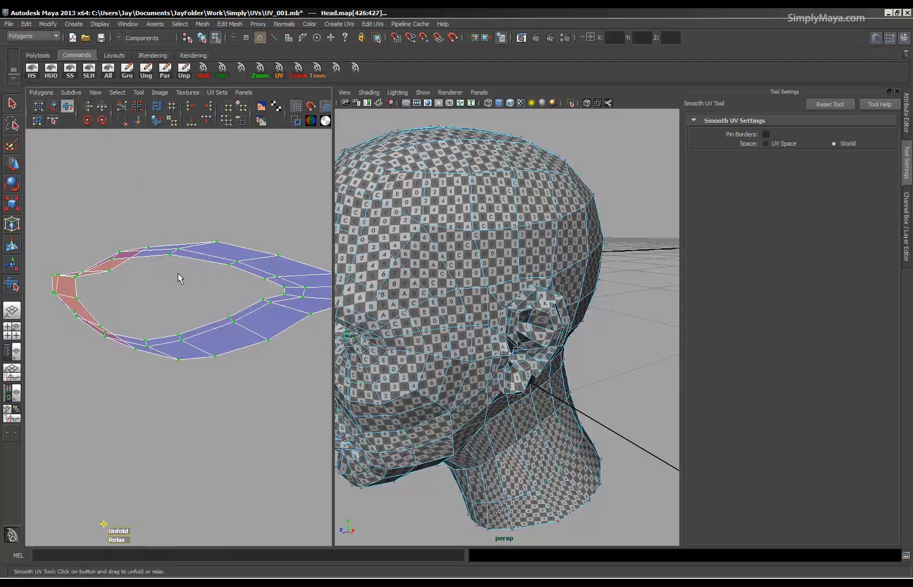
left_click_drag(60, 386, 30, 383)
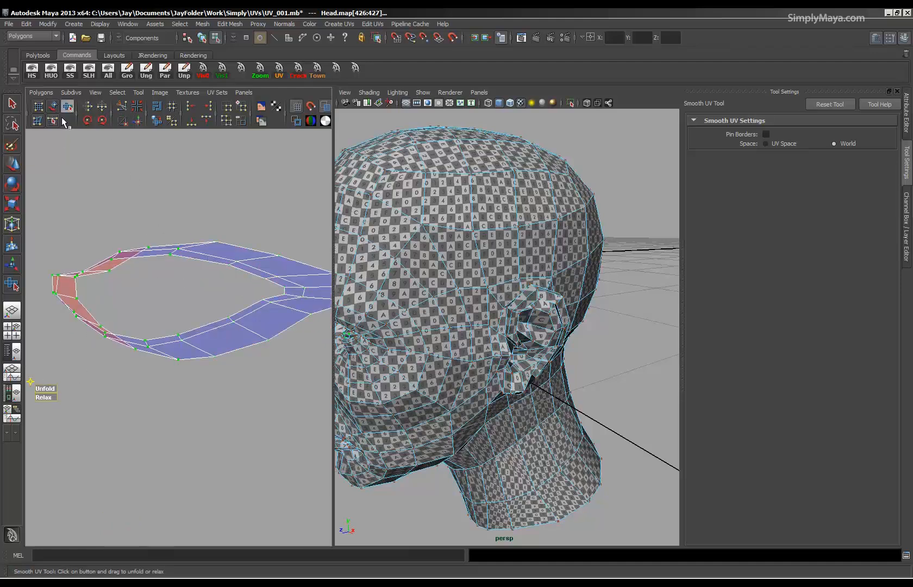
right_click_drag(102, 306, 49, 309, "alt")
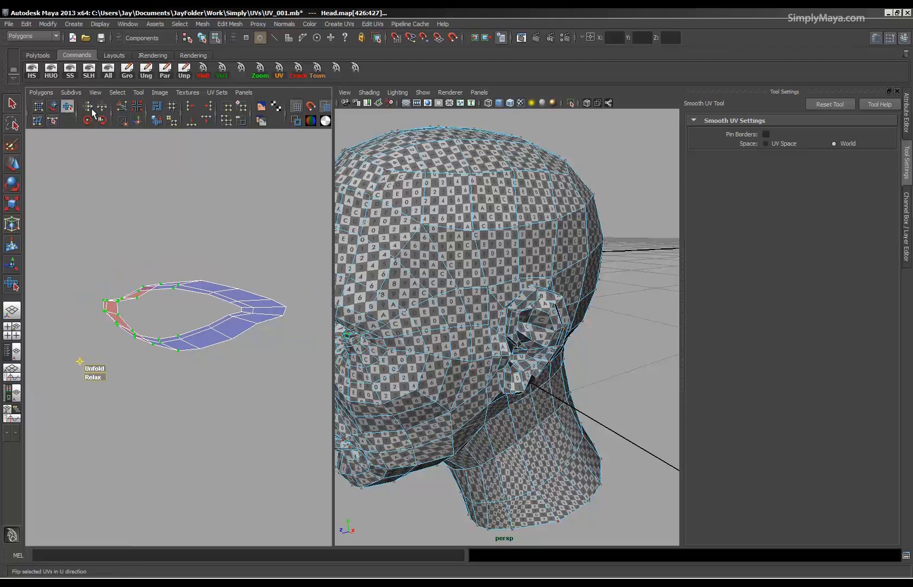
key("ctrl+z")
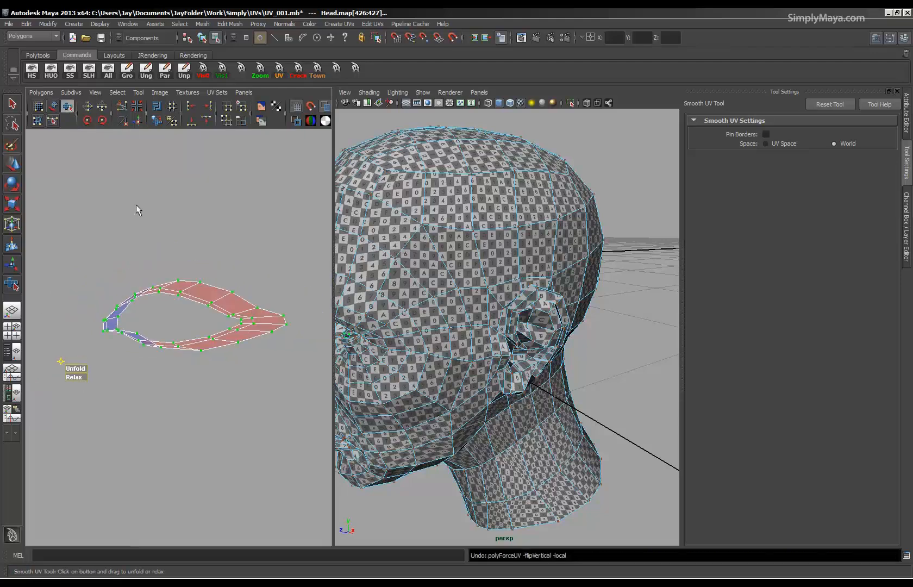
Flip the eye shell's UVs vertically and unfold the UVs around its inner corner.
left_click(104, 107)
left_click_drag(79, 251, 164, 364)
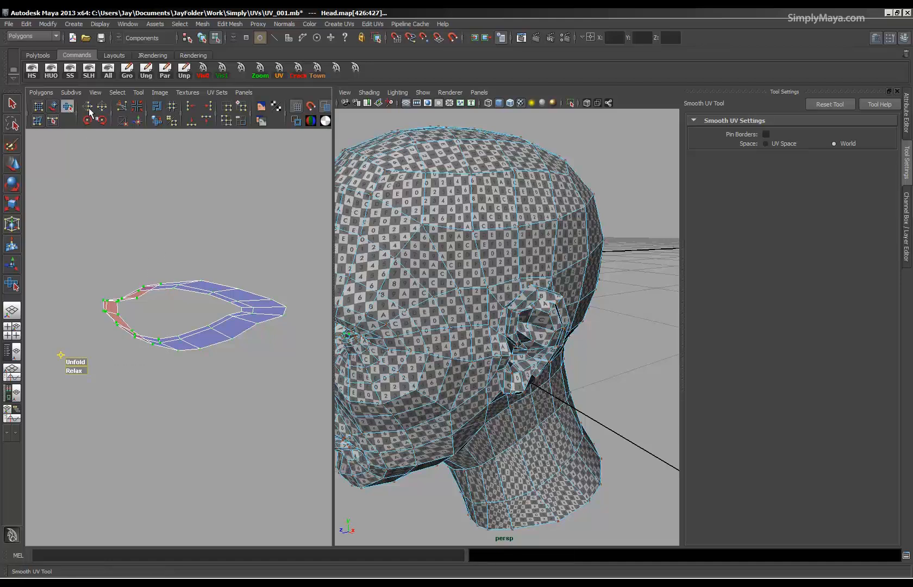
left_click_drag(82, 361, 469, 374)
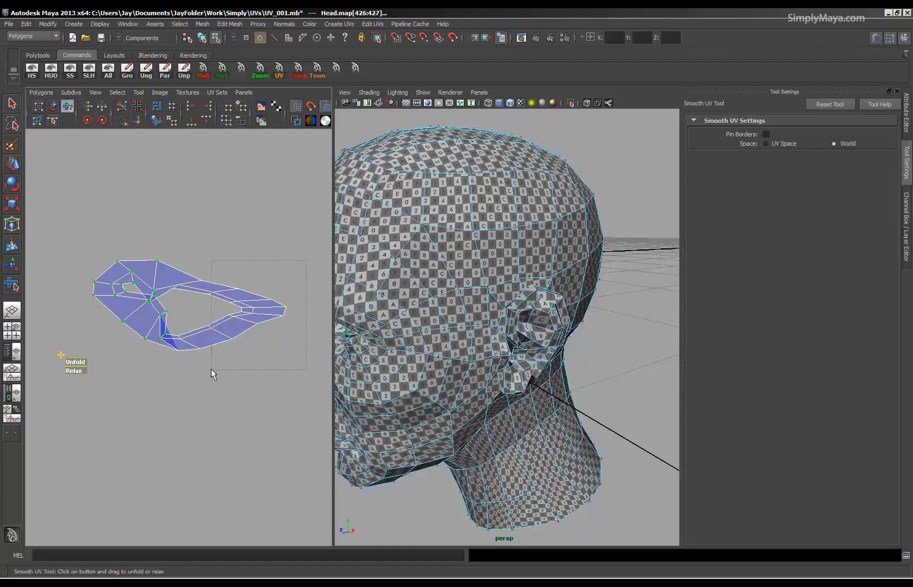
Select the remaining UVs towards the eye shell's outer corner and unfold them.
left_click_drag(145, 398, 186, 362)
right_click_drag(125, 362, 246, 361, "alt")
middle_click_drag(246, 360, 260, 364, "alt")
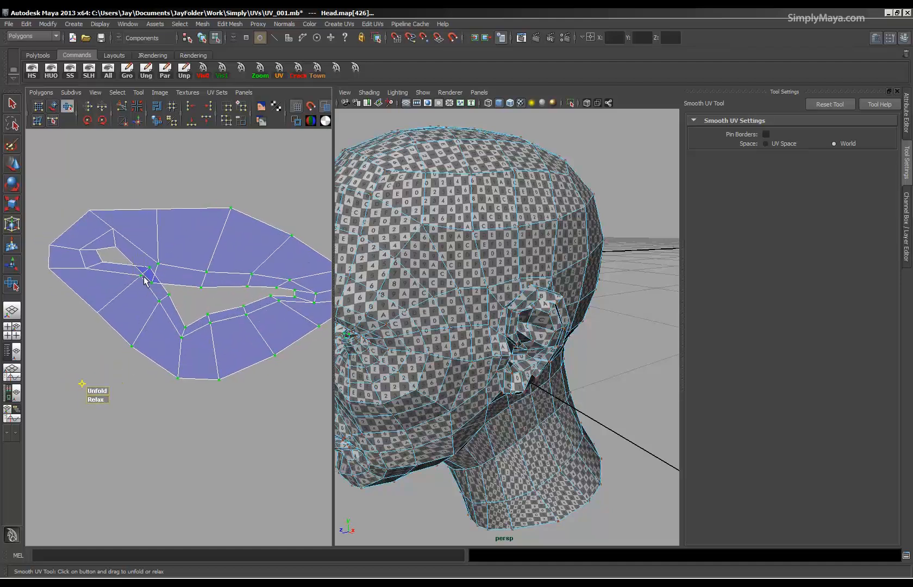
Move individual UVs along the lower edge of the eye shell's opening so that its folded faces no longer overlap.
left_click(150, 280)
key("w")
left_click_drag(145, 271, 151, 316)
left_click(184, 326)
left_click_drag(206, 321, 211, 321)
left_click(245, 314)
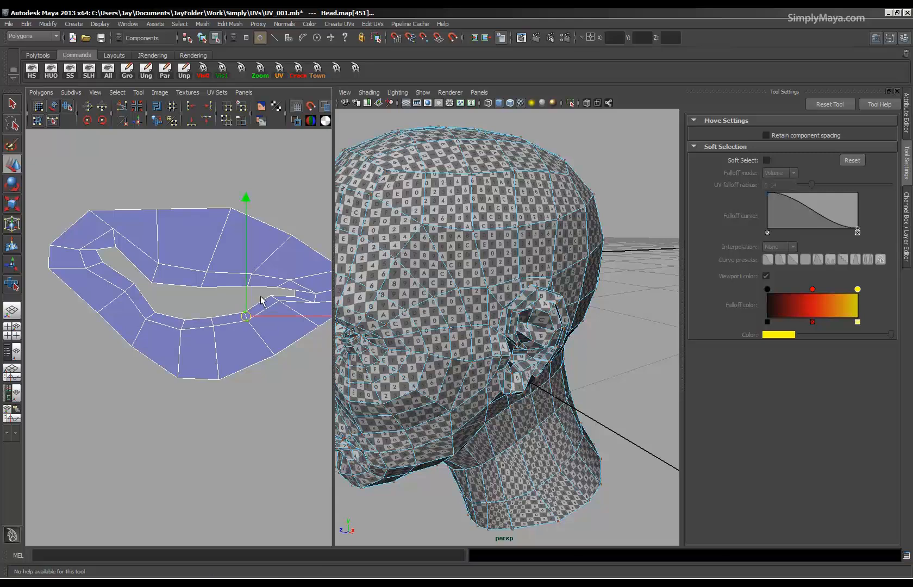
left_click(281, 311)
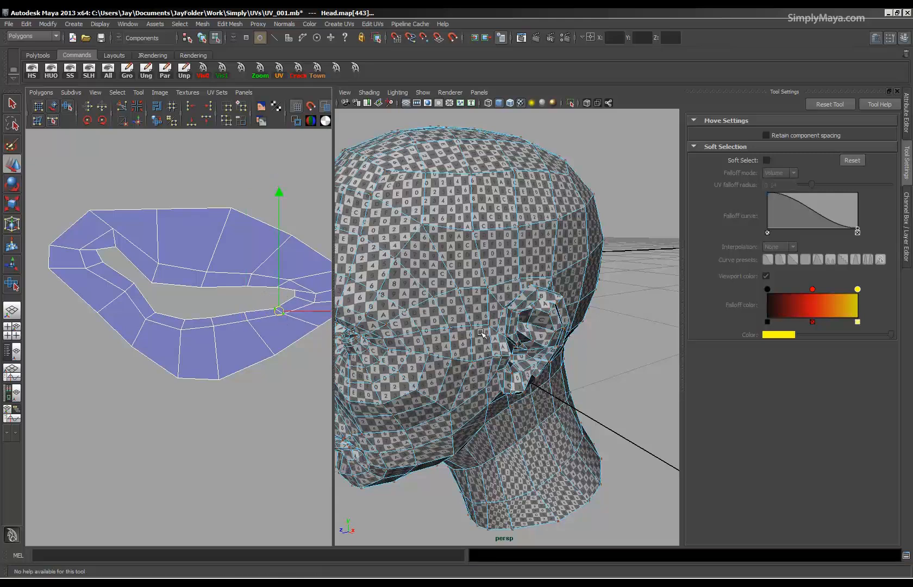
Adjust the individual UVs around the inner corner of the eye shell's opening, using the eye on the model as reference.
left_click_drag(481, 333, 483, 355, "alt")
right_click_drag(484, 356, 473, 376, "alt")
left_click_drag(473, 376, 447, 366, "alt")
right_click_drag(241, 368, 126, 338, "alt")
left_click(146, 288)
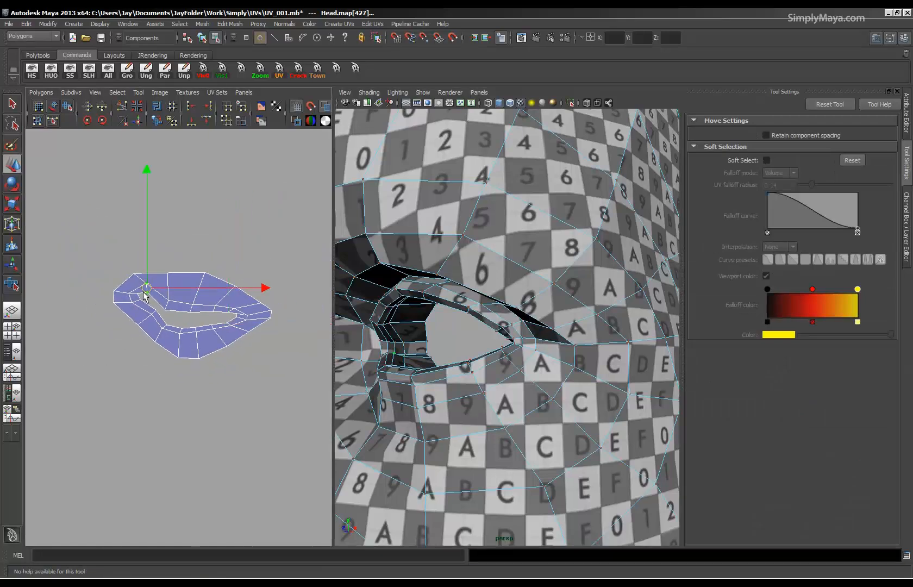
right_click_drag(108, 407, 150, 329, "alt")
left_click(129, 301)
left_click(133, 314)
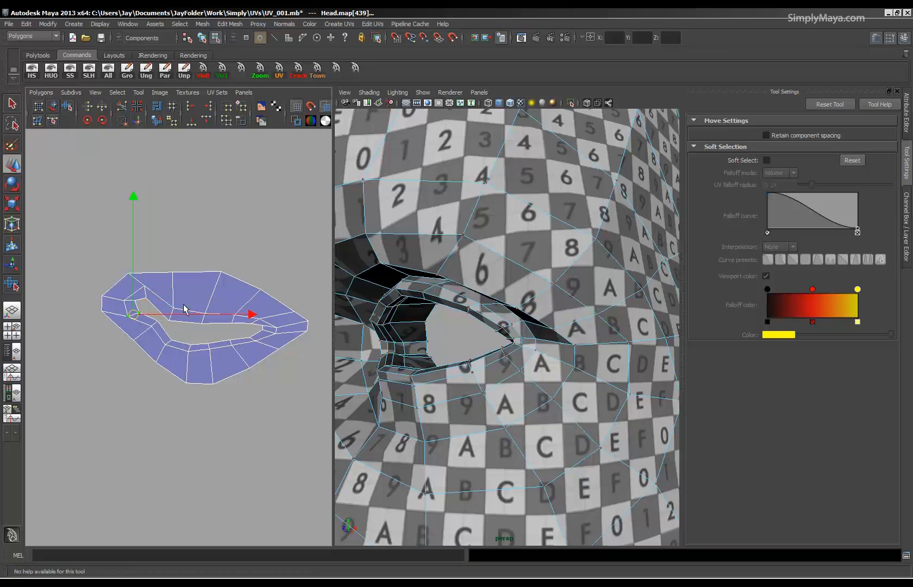
Raise the UVs along the eye shell's upper outer border and opening to give both edges a smoother curve.
left_click(169, 314)
left_click(174, 262)
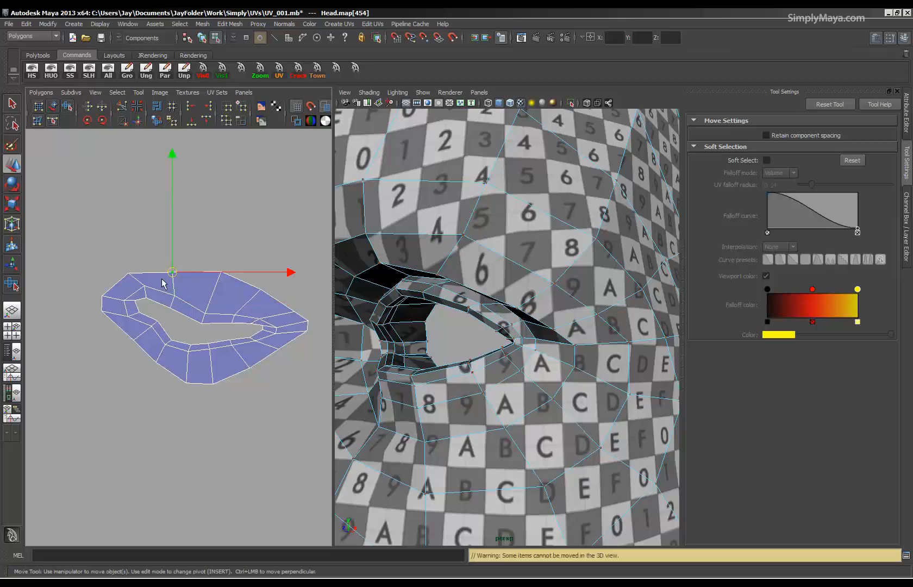
left_click(219, 269)
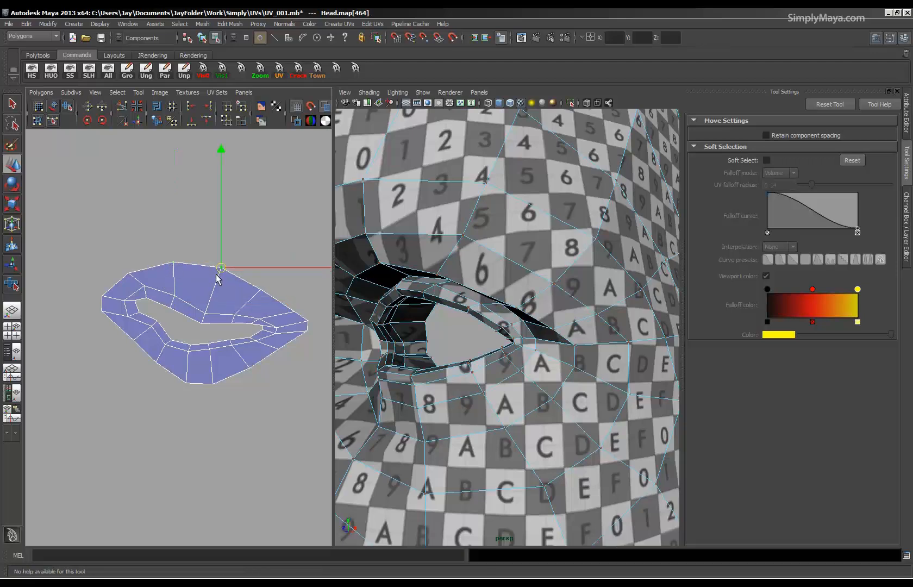
left_click(203, 315)
mouse_move(203, 318)
left_mouse_down()
mouse_move(211, 308)
mouse_move(202, 306)
left_mouse_up()
Smooth the entire eye shell with the Smooth UV Tool and move it into the gap beside the scalp, above the head shell.
left_click_drag(334, 430, 320, 430)
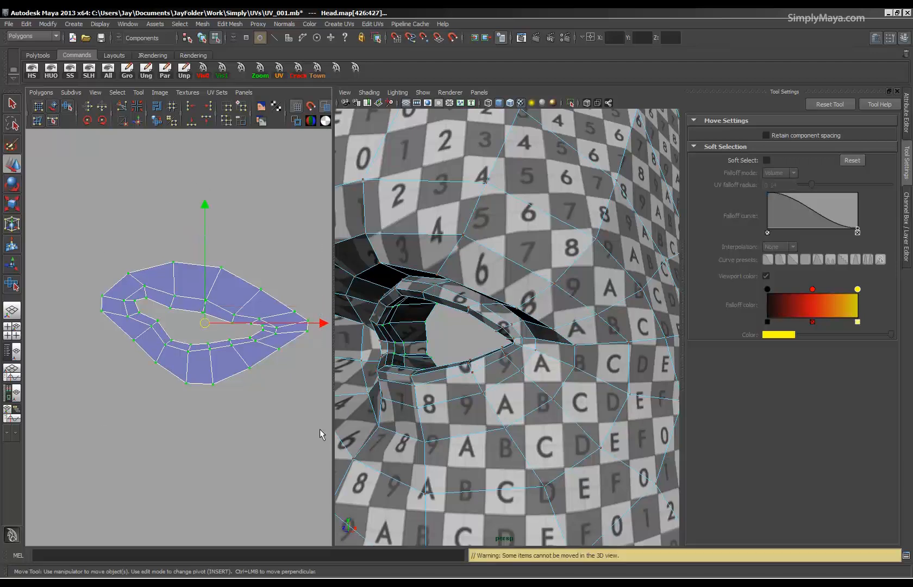
left_click(101, 121)
mouse_move(73, 404)
left_mouse_down()
mouse_move(231, 407)
mouse_move(150, 397)
mouse_move(70, 405)
left_mouse_up()
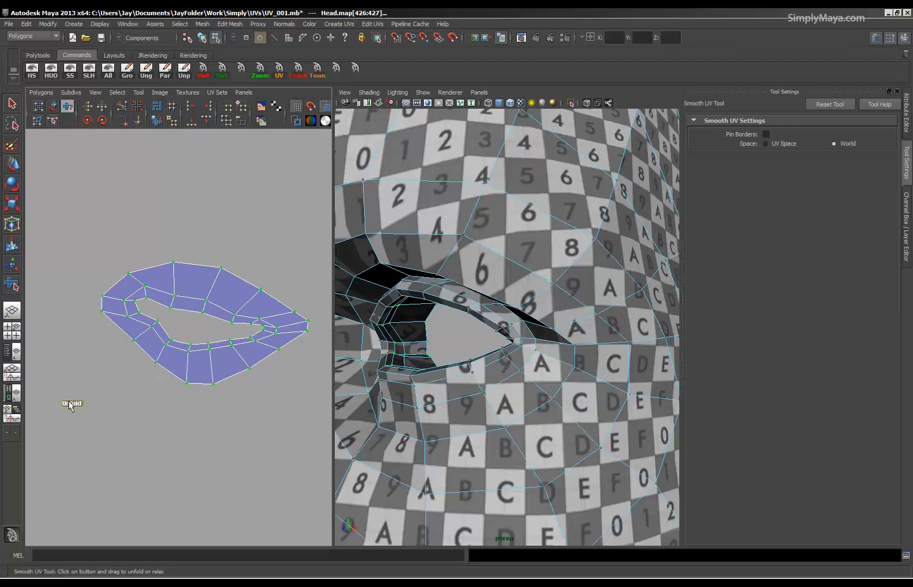
scroll(71, 402, "down", 10)
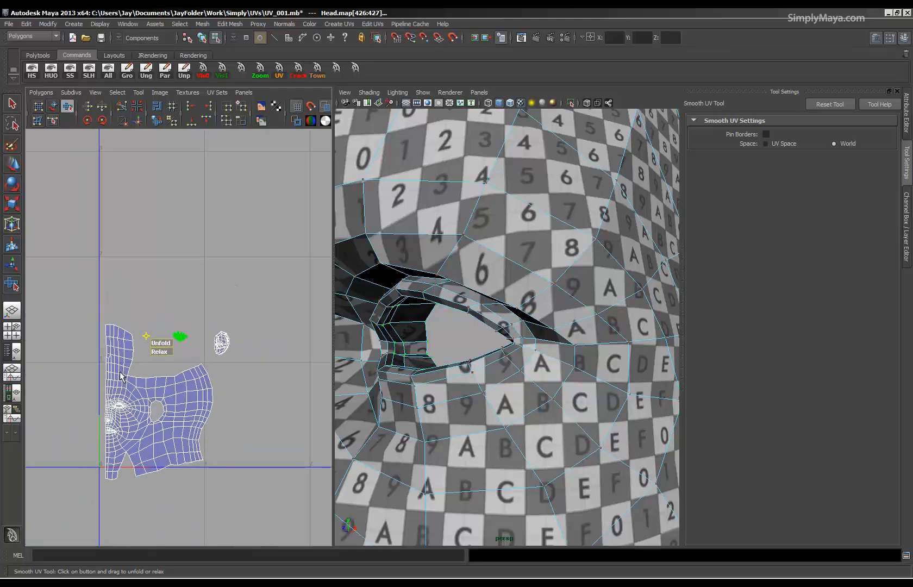
key("w")
left_click_drag(183, 341, 150, 371)
Scale down the separate mouth-interior shell uniformly and move it beneath the head shell.
middle_click_drag(105, 461, 262, 392, "alt")
right_click_drag(247, 392, 148, 398, "alt")
middle_click_drag(148, 399, 71, 421, "alt")
right_click_drag(71, 421, 115, 418, "alt")
middle_click_drag(115, 418, 195, 405, "alt")
left_click_drag(179, 417, 180, 416)
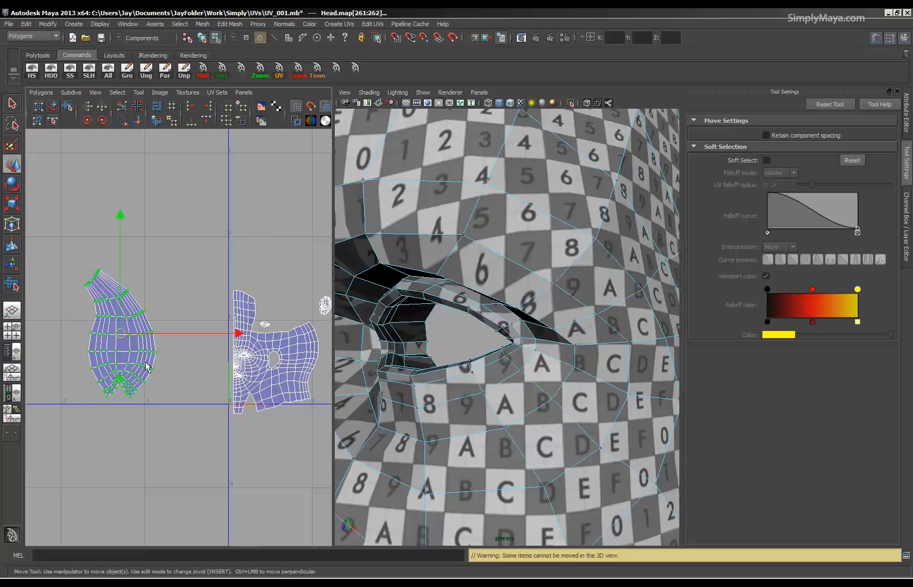
key("r")
left_click_drag(121, 334, 60, 337)
left_click_drag(385, 379, 520, 363, "alt")
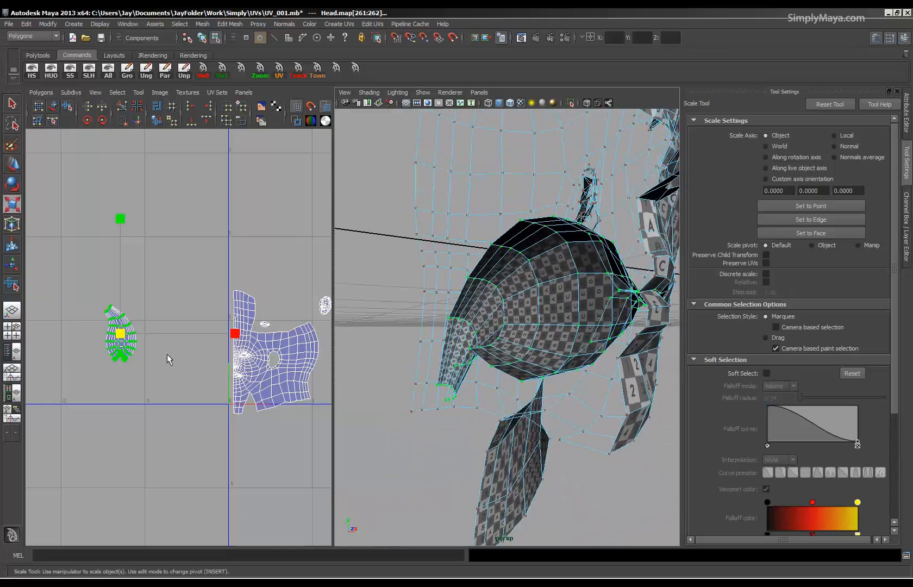
left_click_drag(120, 336, 40, 348)
key("w")
left_click_drag(124, 342, 241, 440)
Pull the ear shell's border UVs outward along its top and upper back edge so that the folded rim faces open out.
middle_click_drag(287, 339, 158, 351, "alt")
right_click_drag(159, 351, 309, 378, "alt")
middle_click_drag(255, 379, 198, 429, "alt")
right_click_drag(199, 429, 478, 417, "alt")
middle_click_drag(149, 369, 188, 374, "alt")
right_click_drag(187, 374, 308, 388, "alt")
left_click_drag(566, 354, 482, 363, "alt")
left_click(172, 214)
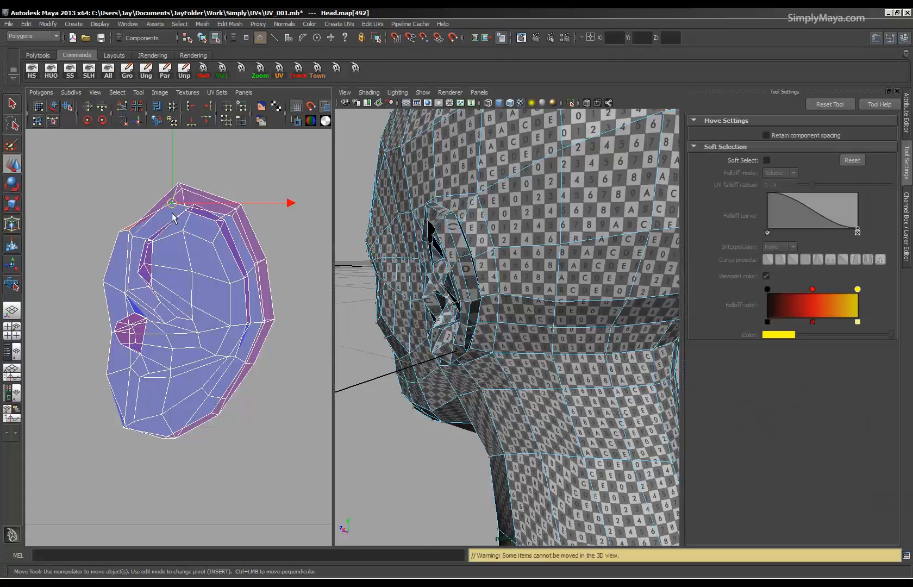
middle_click_drag(176, 218, 171, 189)
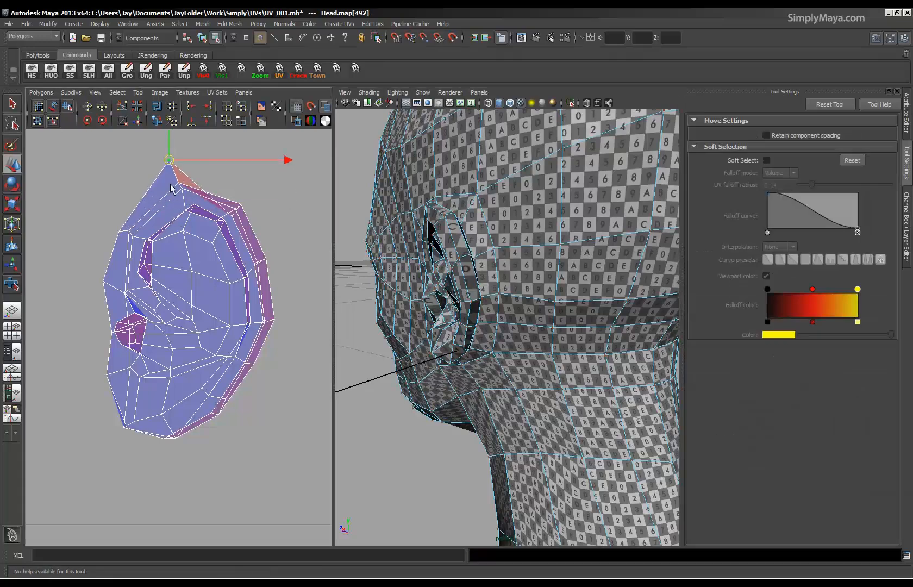
left_click(232, 217)
middle_click_drag(232, 217, 255, 190)
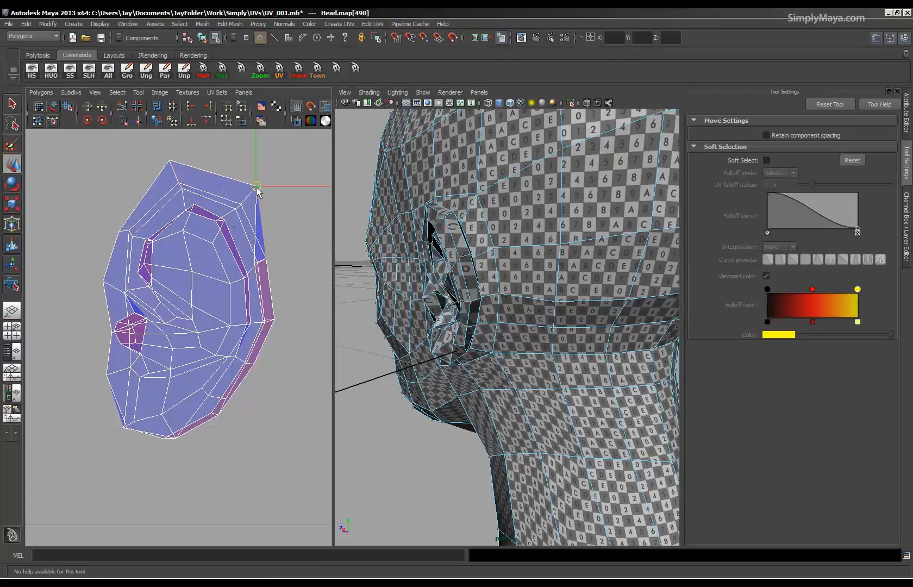
left_click(261, 265)
middle_click_drag(261, 265, 291, 265)
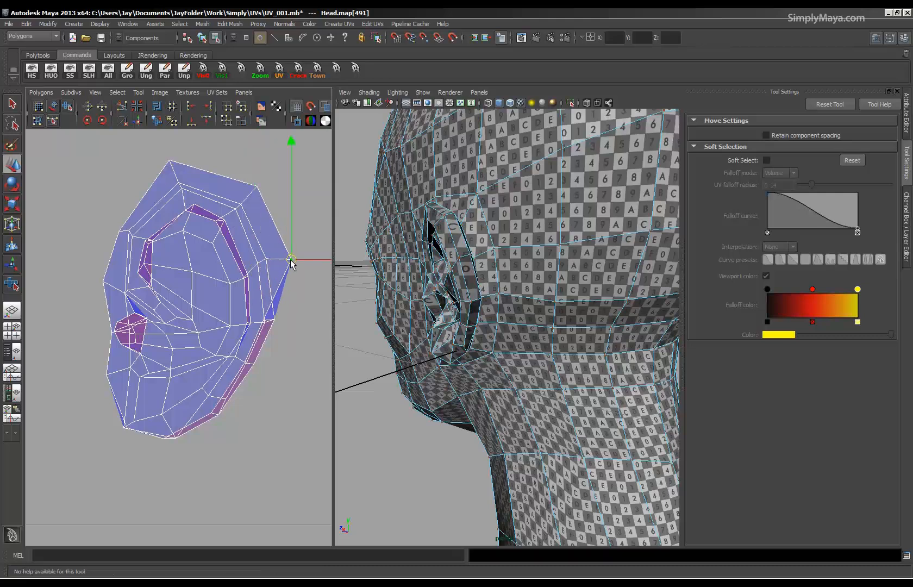
left_click(265, 323)
middle_click_drag(266, 323, 308, 332)
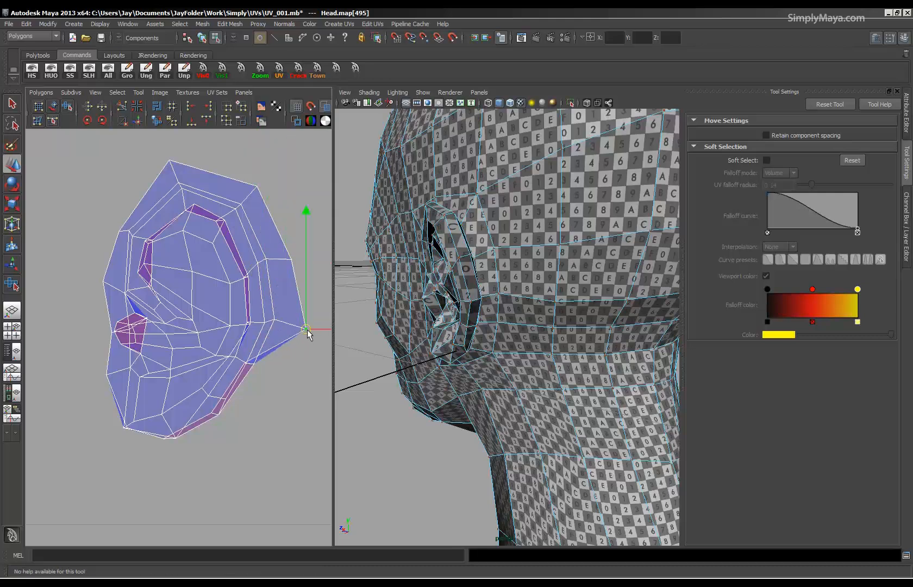
Pull the ear shell's border UVs outward along its lower back edge and around the earlobe.
left_click(246, 379)
left_click(245, 363)
middle_click_drag(244, 363, 286, 375)
left_click(215, 416)
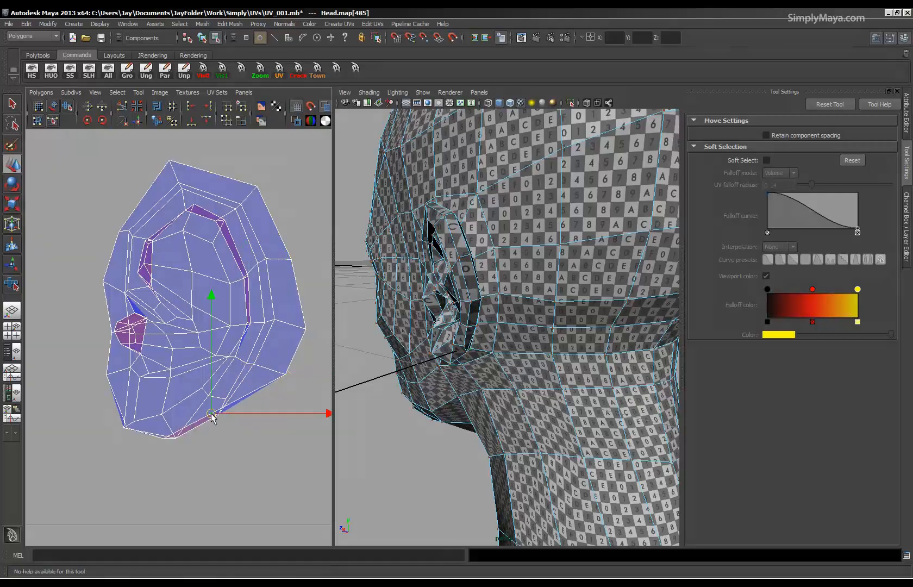
middle_click_drag(215, 417, 230, 439)
left_click(175, 437)
middle_click_drag(176, 436, 109, 442)
left_click(125, 428)
Unfold the ear shell's UVs around the ear canal and the upper inner rim with the Smooth UV Tool.
scroll(158, 359, "up", 3)
scroll(234, 270, "up", 2)
left_click_drag(134, 397, 288, 411)
left_click(67, 107)
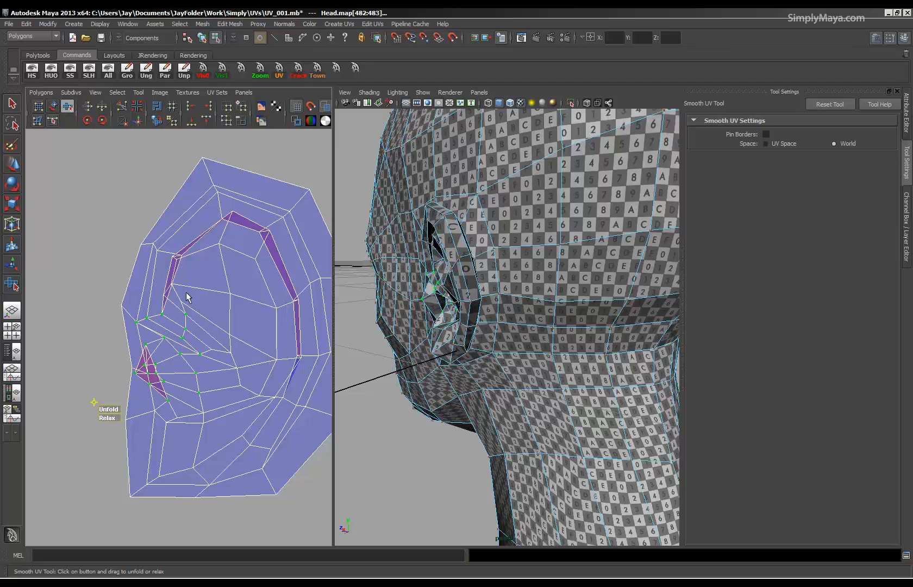
left_click_drag(156, 272, 209, 325)
left_click_drag(132, 333, 208, 243)
left_click_drag(212, 203, 276, 251)
left_click_drag(199, 265, 220, 229)
Move single UVs at the top and back of the ear's inner rim inward to clear the remaining overlaps.
left_click(213, 205)
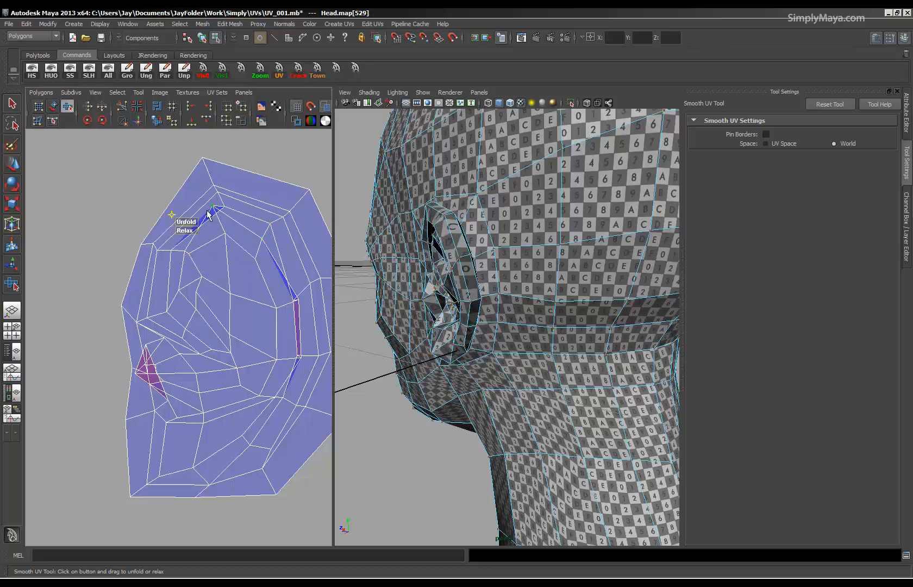
key("w")
left_click_drag(215, 205, 226, 217)
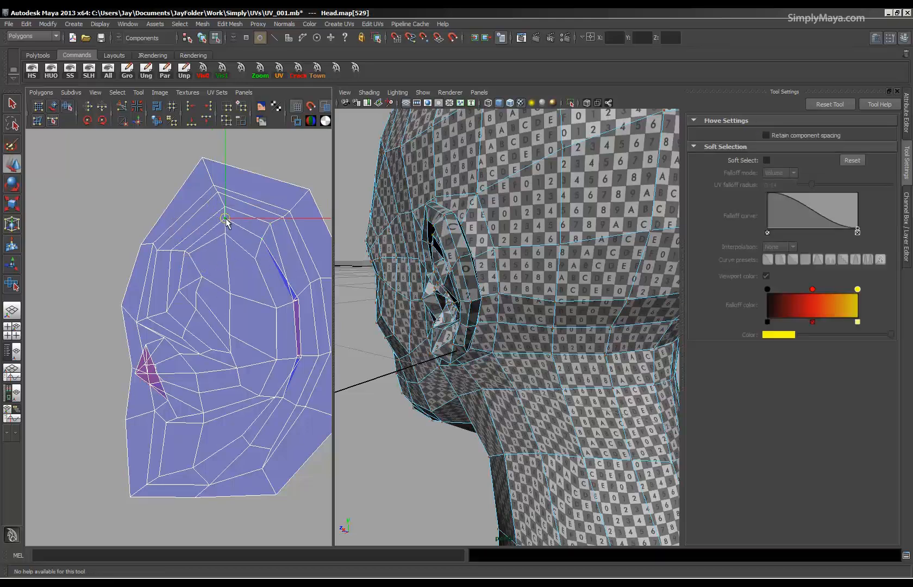
left_click(297, 300)
left_click(297, 300)
left_click_drag(297, 302, 290, 306)
left_click(303, 361)
left_click_drag(301, 360, 289, 363)
right_click_drag(288, 359, 252, 359, "alt")
Shift the UVs along the back of the ear's inner rim to open up the narrow overlapping faces.
left_click_drag(450, 342, 486, 352, "alt")
mouse_move(486, 352)
right_mouse_down("alt")
mouse_move(454, 354)
mouse_move(478, 354)
right_mouse_up("alt")
left_click_drag(478, 354, 410, 353, "alt")
middle_click_drag(410, 353, 442, 353, "alt")
left_click_drag(443, 353, 378, 352, "alt")
middle_click_drag(378, 352, 452, 351, "alt")
right_click_drag(276, 335, 234, 336, "alt")
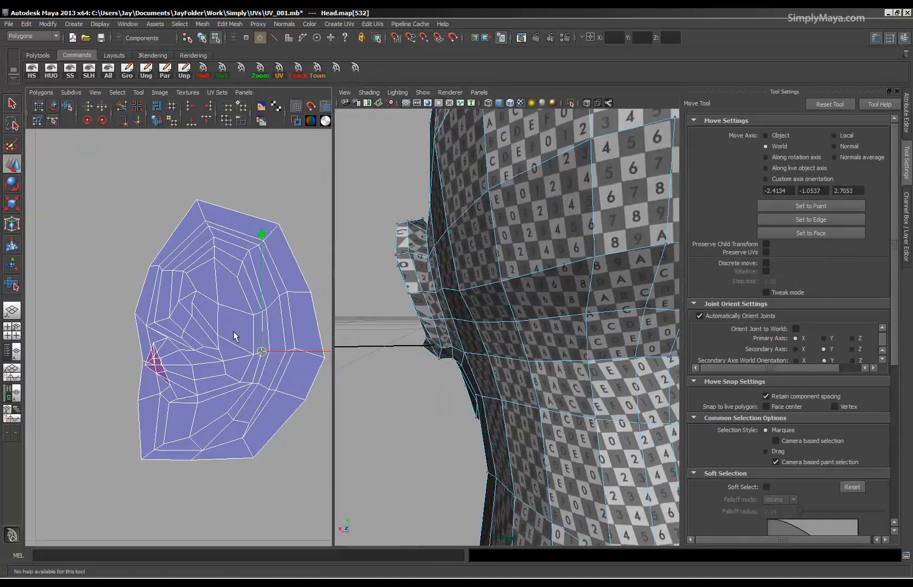
Even out the UV rows across the lower back of the ear shell with the Smooth UV Tool.
middle_click_drag(234, 336, 156, 368, "alt")
left_click(202, 259)
left_click_drag(202, 259, 178, 327)
left_click(101, 120)
left_click_drag(164, 362, 207, 403)
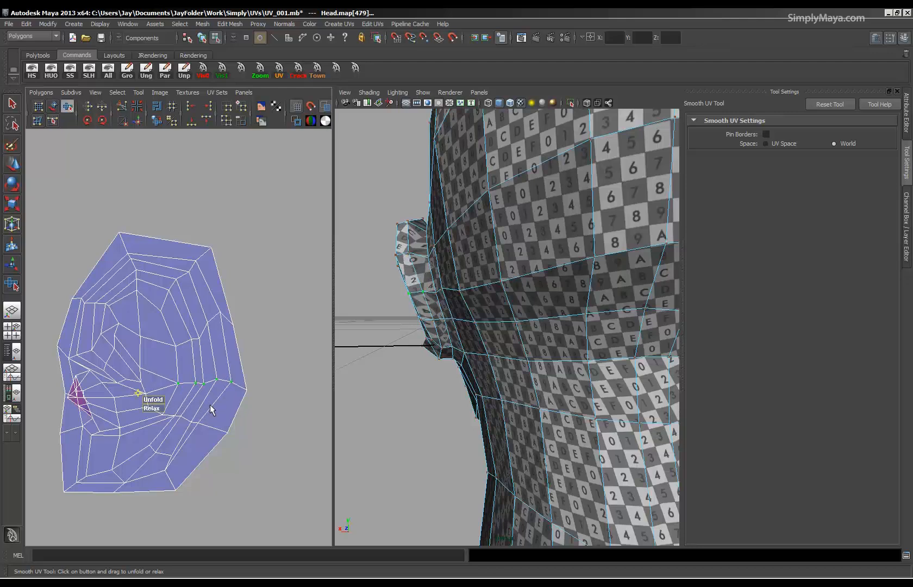
left_click_drag(156, 433, 191, 435)
left_click_drag(473, 329, 499, 332, "alt")
key("3")
middle_click_drag(195, 392, 214, 381, "alt")
right_click_drag(214, 381, 263, 353, "alt")
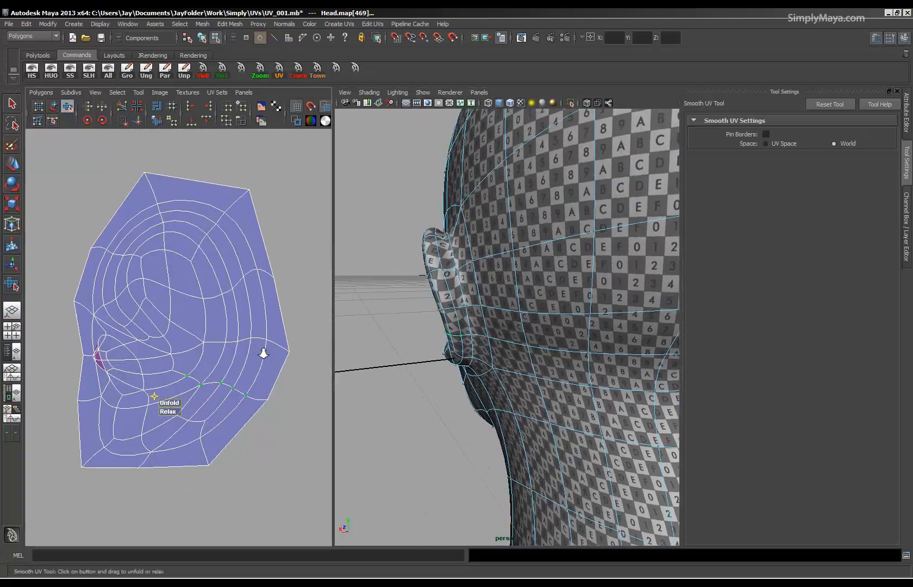
Move the UV just above the overlapping faces at the front of the ear slightly toward the shell's front border.
key("1")
middle_click_drag(211, 356, 235, 348, "alt")
right_click_drag(235, 347, 362, 350, "alt")
middle_click_drag(137, 366, 196, 343, "alt")
left_click(164, 297)
left_click(170, 306)
key("w")
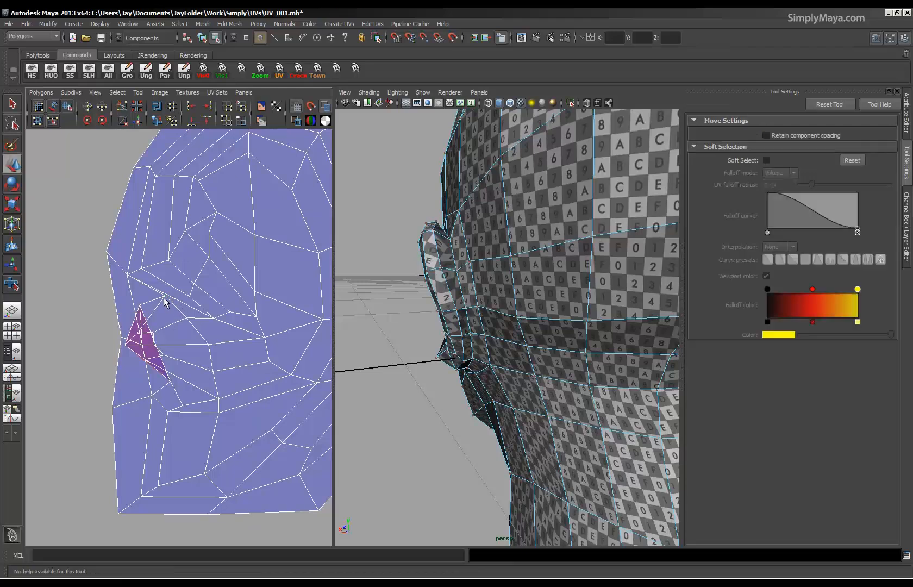
left_click(163, 297)
left_click_drag(163, 299, 150, 303)
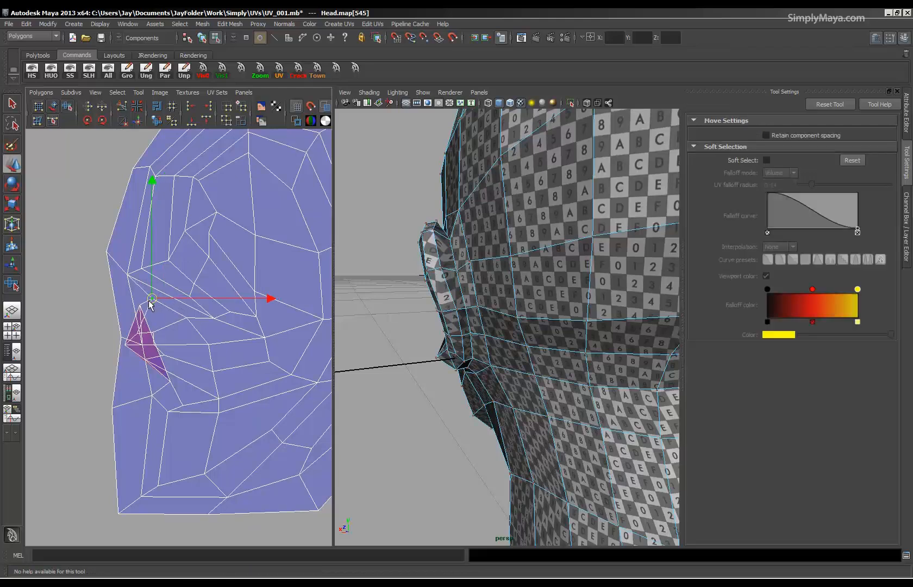
Move the folded UVs at the front of the ear canal inward one by one to untangle the overlapping faces.
left_click(124, 346)
left_click_drag(124, 346, 178, 374)
left_click(143, 363)
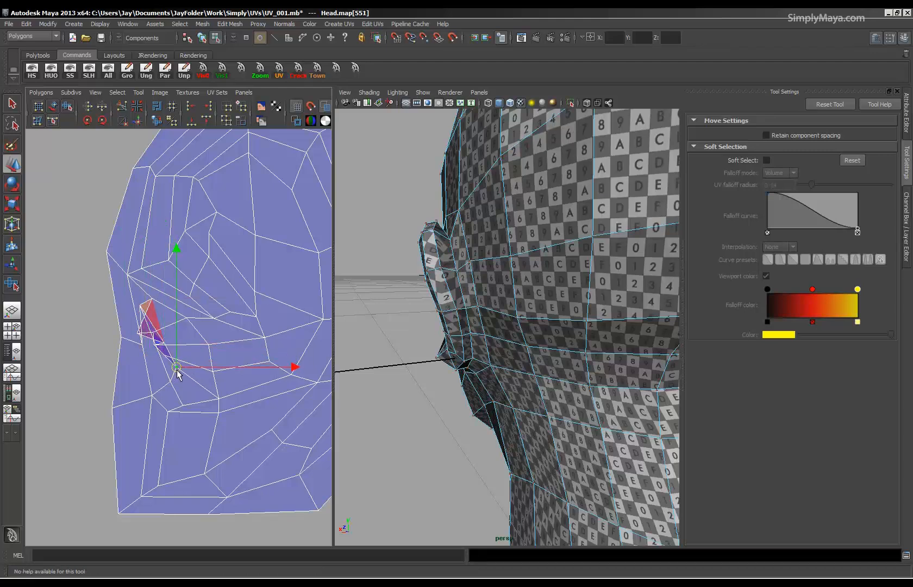
left_click(186, 357)
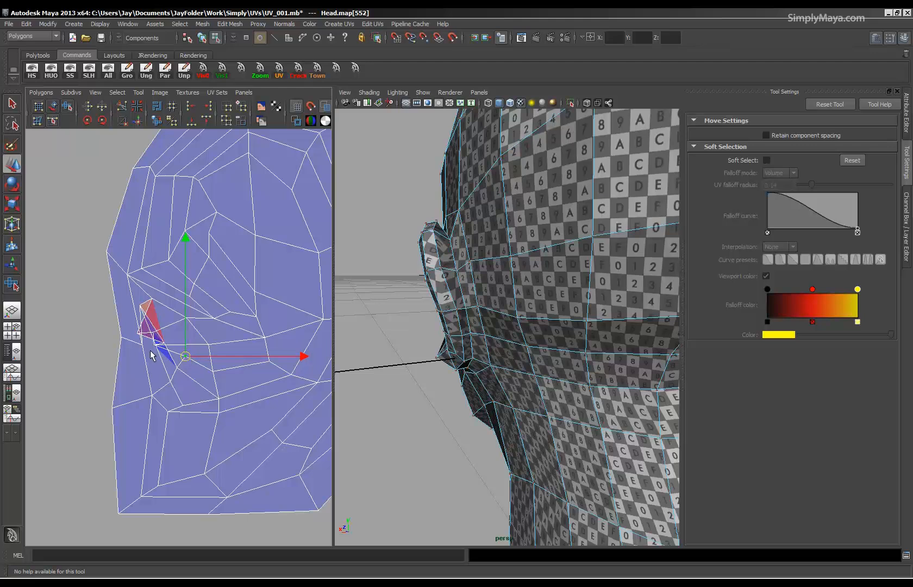
left_click(183, 341)
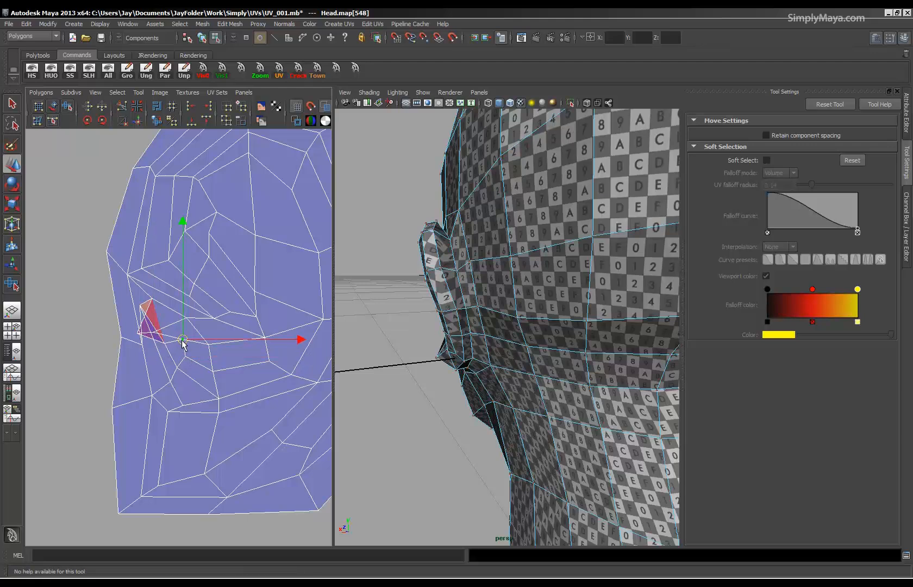
left_click(137, 335)
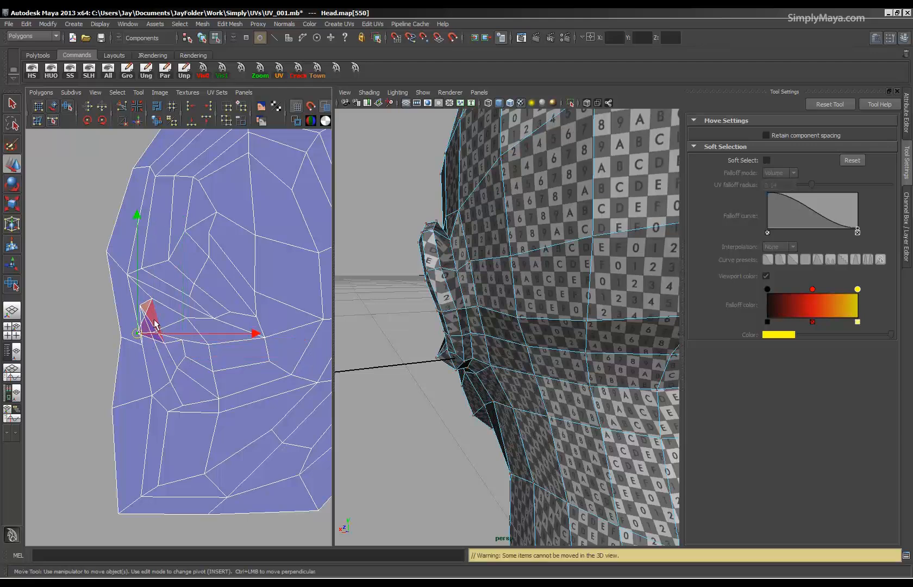
left_click(159, 324)
left_click(137, 333)
left_click_drag(137, 333, 164, 340)
left_click(153, 332)
left_click(156, 325)
left_click(162, 326)
left_click(159, 325)
Pull the ear shell's front border UVs outward beside and below the ear canal to widen the faces there.
left_click_drag(367, 344, 466, 355, "alt")
right_click_drag(467, 355, 525, 382, "alt")
left_click_drag(525, 382, 512, 379, "alt")
scroll(465, 354, "down", 10)
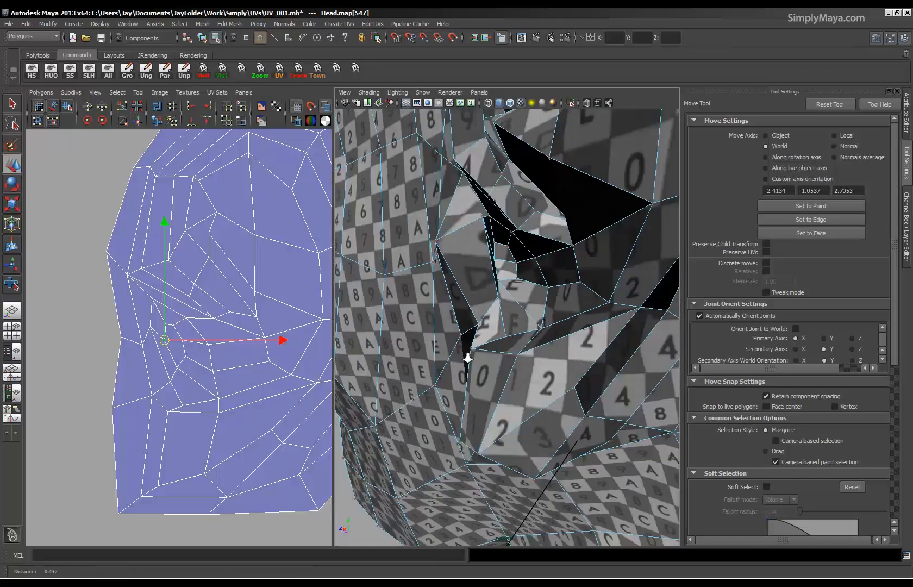
key("3")
mouse_move(517, 358)
left_mouse_down("alt")
mouse_move(492, 351)
mouse_move(513, 358)
left_mouse_up("alt")
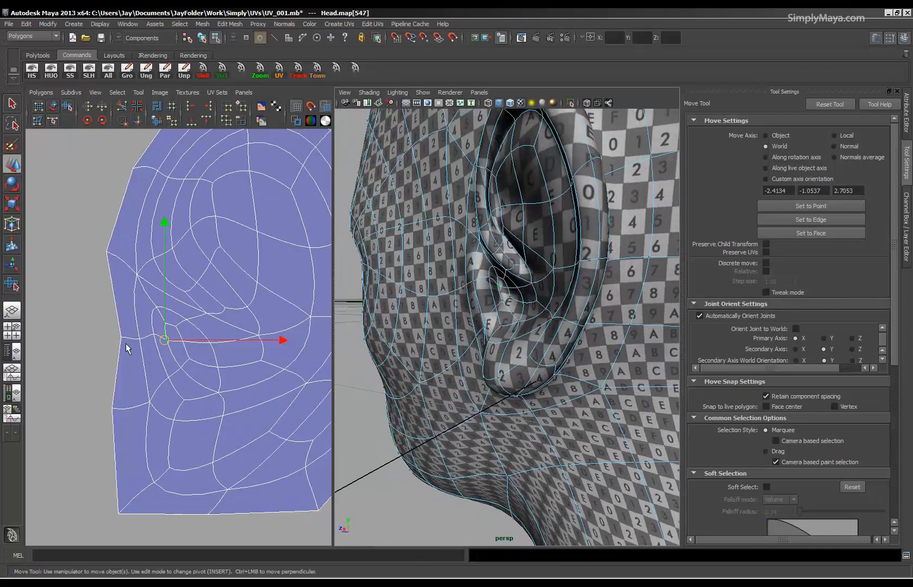
left_click_drag(98, 317, 107, 339)
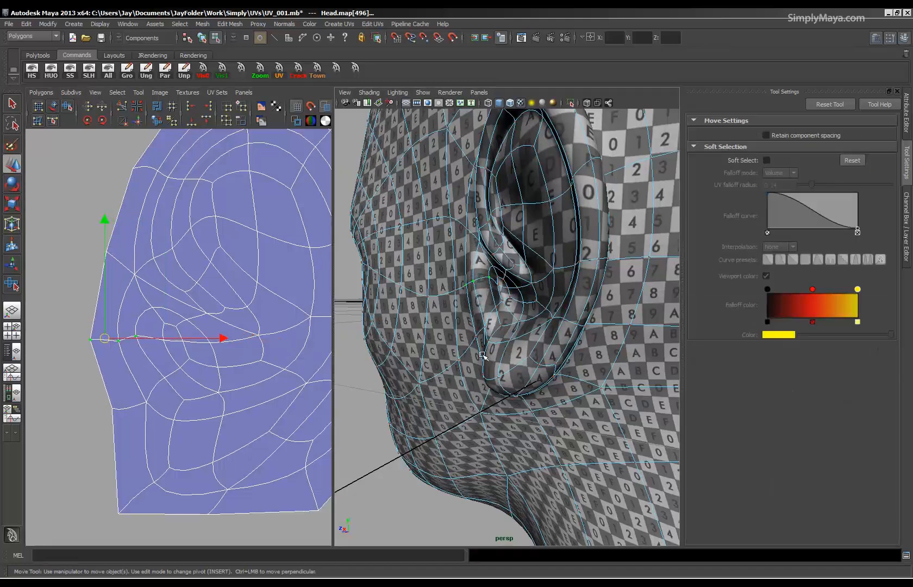
left_click(133, 408)
left_click_drag(133, 408, 115, 407)
key("1")
left_click_drag(398, 375, 464, 383, "alt")
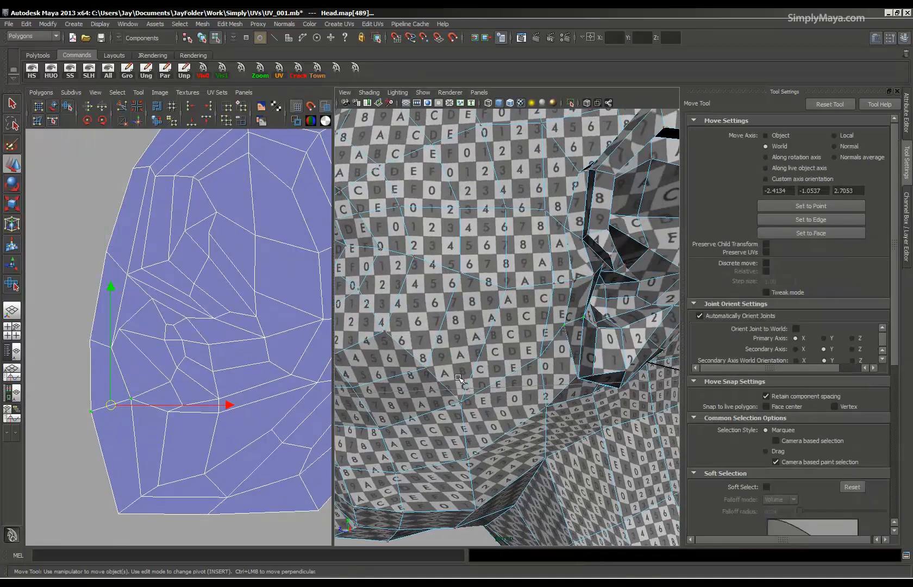
Select the UVs of the upper inner ear and adjust them with the UV Smudge Tool.
key("3")
left_click_drag(610, 346, 619, 321, "alt")
right_click_drag(619, 324, 587, 332, "alt")
left_click_drag(587, 332, 585, 321, "alt")
right_click_drag(316, 330, 125, 297, "alt")
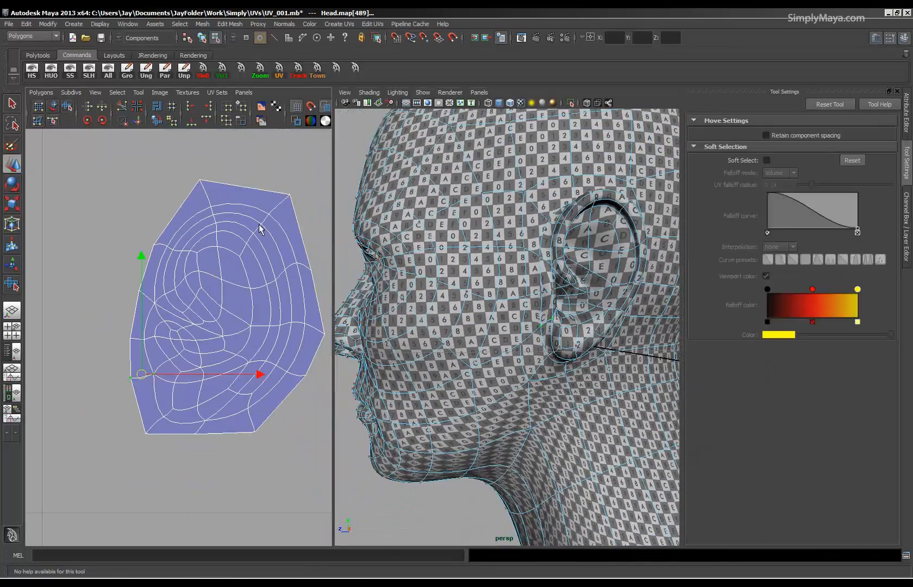
left_click_drag(191, 297, 296, 331)
left_click(68, 107)
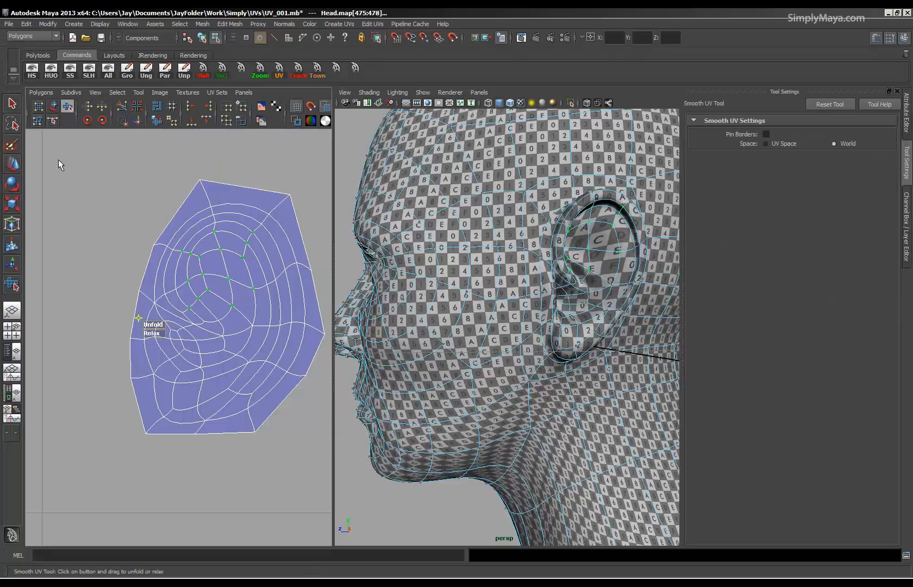
left_click(37, 121)
mouse_move(199, 255)
middle_mouse_down()
mouse_move(234, 260)
mouse_move(220, 311)
mouse_move(216, 304)
mouse_move(224, 320)
mouse_move(245, 315)
middle_mouse_up()
scroll(244, 315, "down", 5)
key("1")
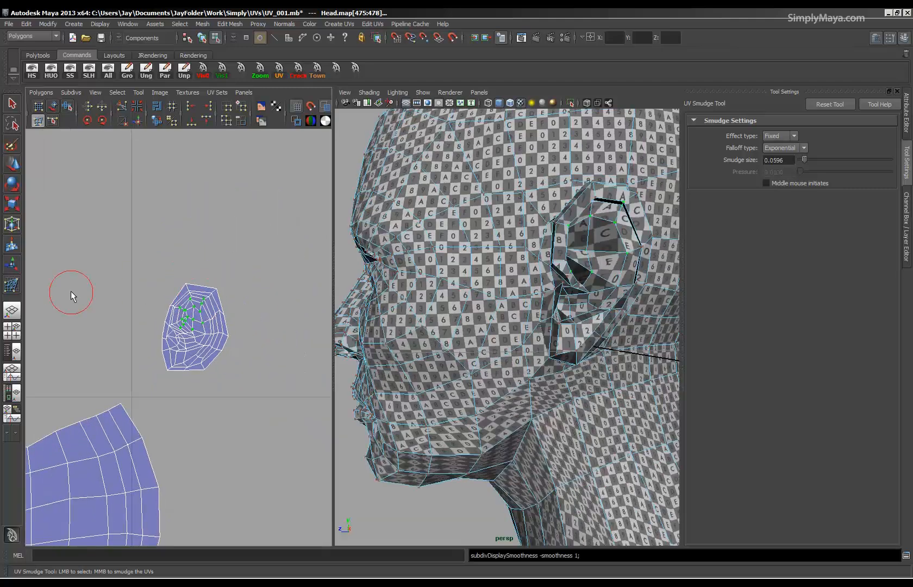
Select the whole ear shell and place it just beyond the upper back corner of the head shell.
scroll(173, 320, "down", 6)
key("q")
left_click_drag(255, 292, 192, 369)
key("w")
right_click_drag(243, 365, 97, 365, "alt")
middle_click_drag(154, 411, 193, 375, "alt")
Examine the checker pattern on the nose and the matching UVs above the nostril in the head shell.
right_click_drag(194, 375, 335, 390, "alt")
right_click_drag(522, 380, 432, 376, "alt")
left_click_drag(438, 381, 511, 385, "alt")
right_click_drag(505, 386, 547, 395, "alt")
left_click_drag(546, 396, 485, 374, "alt")
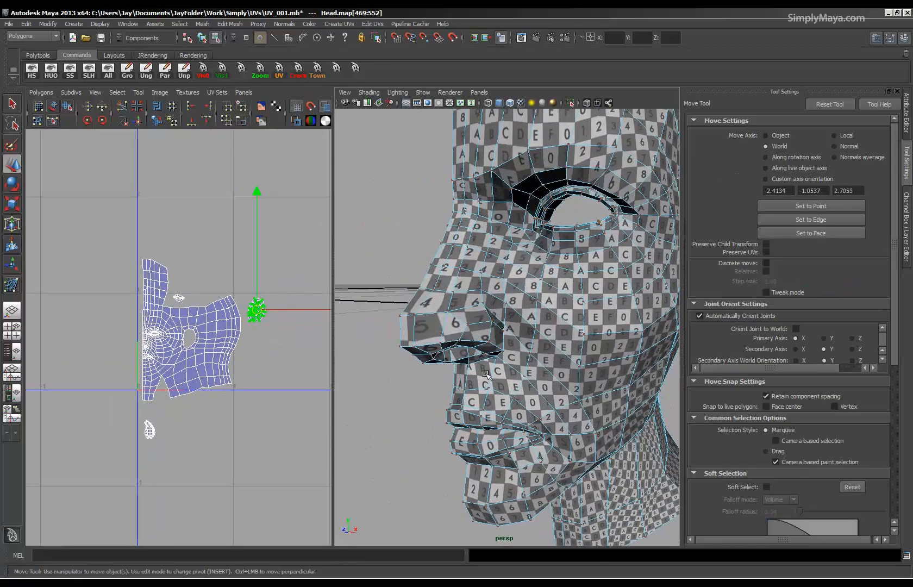
left_click(446, 313)
scroll(143, 343, "up", 5)
scroll(142, 343, "up", 5)
middle_click_drag(143, 344, 254, 395, "alt")
scroll(138, 346, "up", 4)
scroll(143, 348, "up", 3)
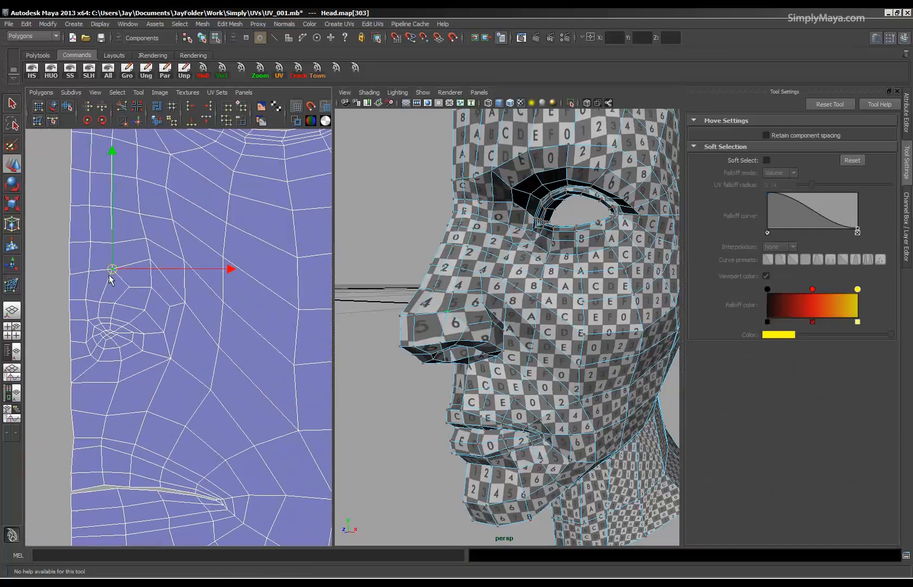
left_click(114, 241)
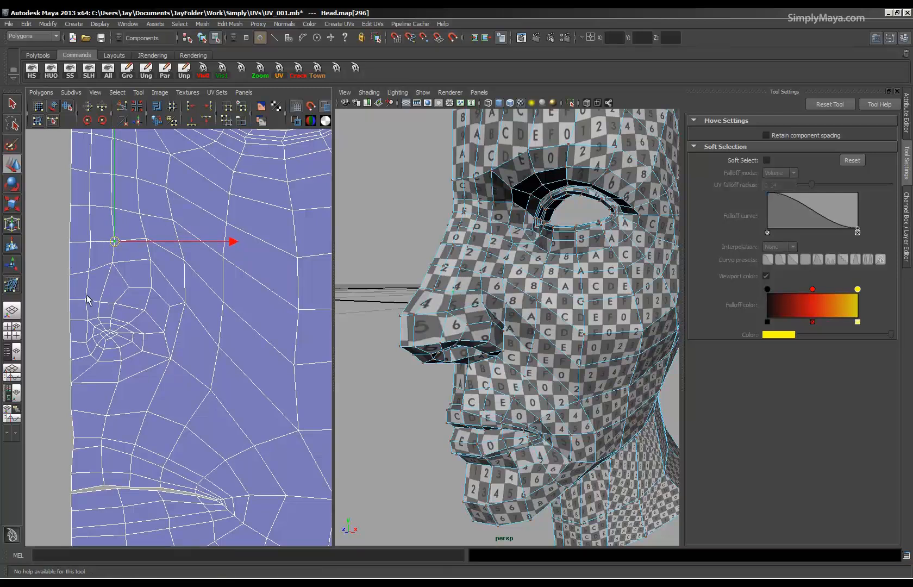
Select the ring of nostril UVs in the head shell and adjust their spacing with the UV Smudge Tool.
left_click_drag(89, 296, 153, 368)
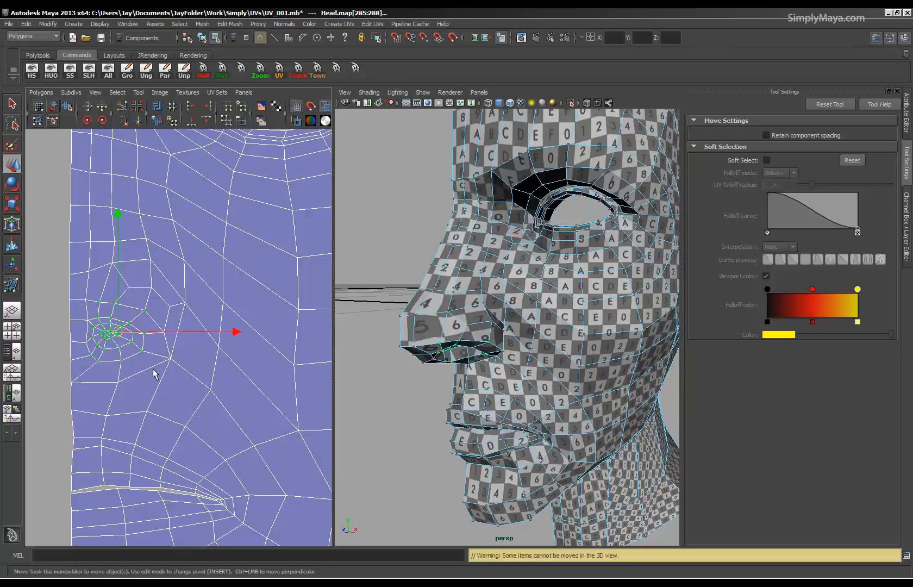
key("f")
right_click_drag(205, 358, 21, 337, "alt")
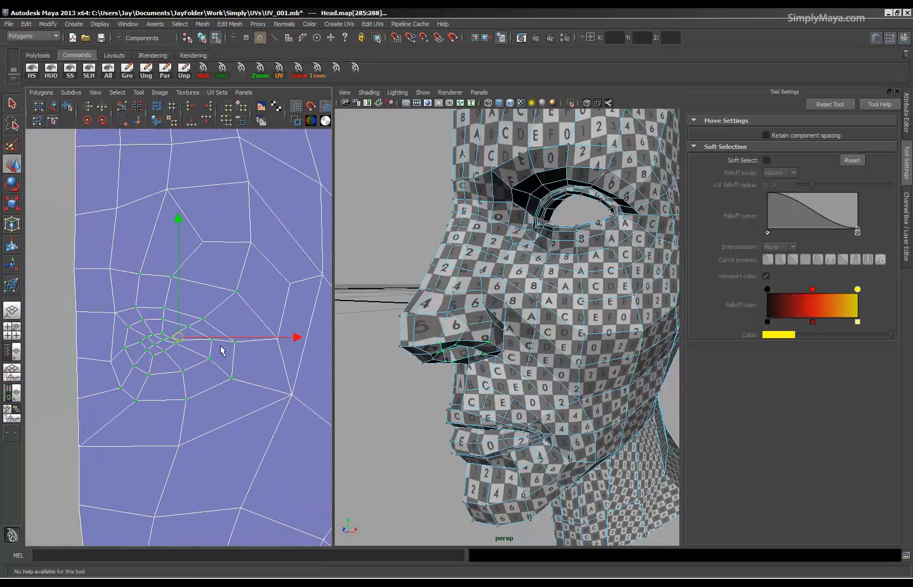
right_click_drag(180, 345, 97, 219, "alt")
left_click(37, 121)
middle_click_drag(190, 353, 218, 351)
mouse_move(197, 313)
middle_mouse_down()
mouse_move(205, 313)
mouse_move(162, 313)
mouse_move(167, 330)
middle_mouse_up()
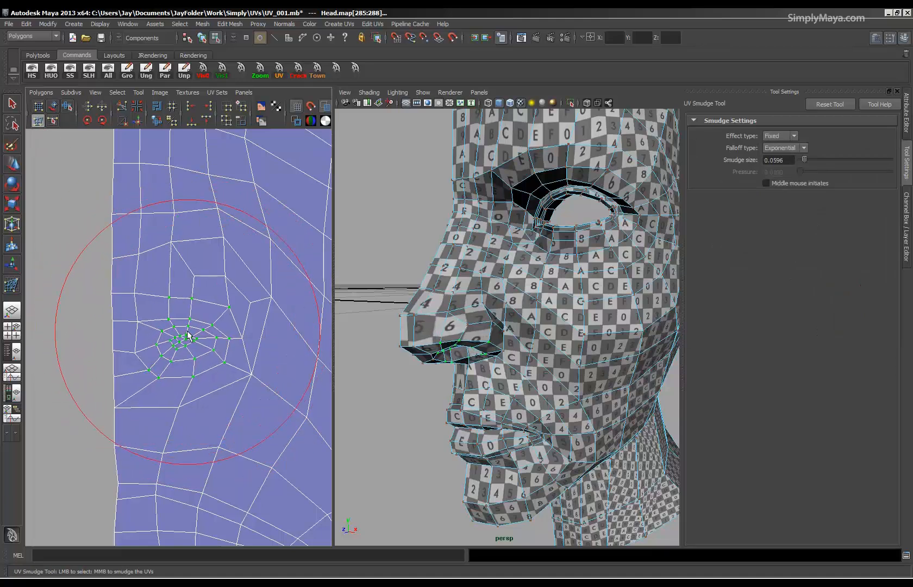
middle_click_drag(164, 370, 168, 372)
Inspect the checker pattern over the whole half head and the layout of all UV shells.
mouse_move(507, 428)
left_mouse_down("alt")
mouse_move(486, 374)
mouse_move(484, 423)
left_mouse_up("alt")
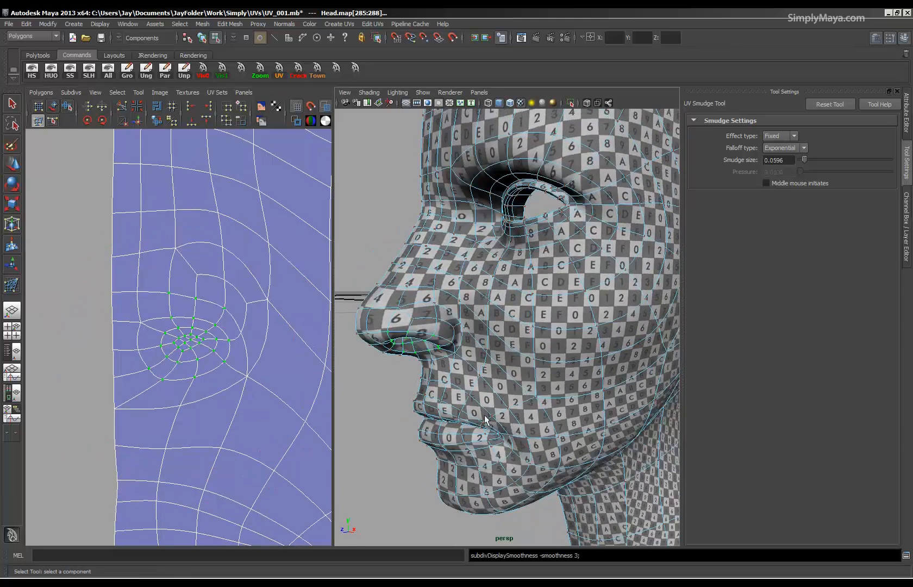
left_click_drag(487, 421, 482, 384, "alt")
right_click_drag(507, 367, 566, 370, "alt")
mouse_move(566, 369)
left_mouse_down("alt")
mouse_move(595, 370)
mouse_move(540, 375)
left_mouse_up("alt")
mouse_move(223, 362)
right_mouse_down("alt")
mouse_move(135, 358)
mouse_move(132, 346)
right_mouse_up("alt")
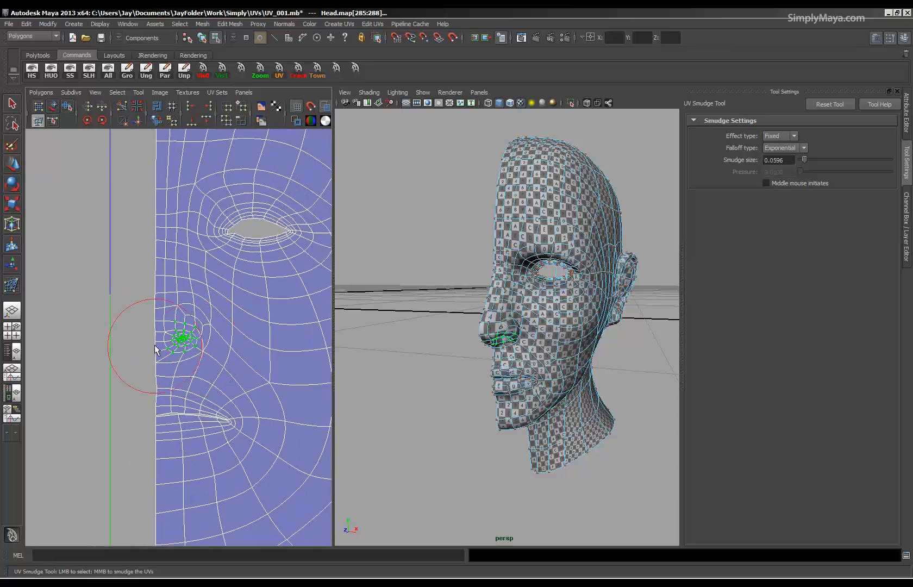
middle_click_drag(238, 391, 179, 418, "alt")
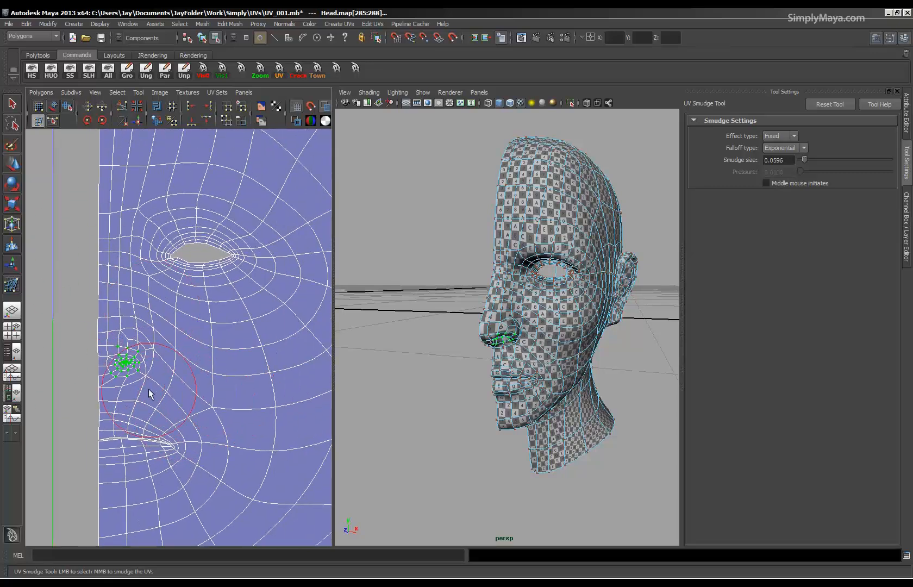
right_click_drag(193, 341, 80, 342, "alt")
right_click_drag(261, 343, 192, 338, "alt")
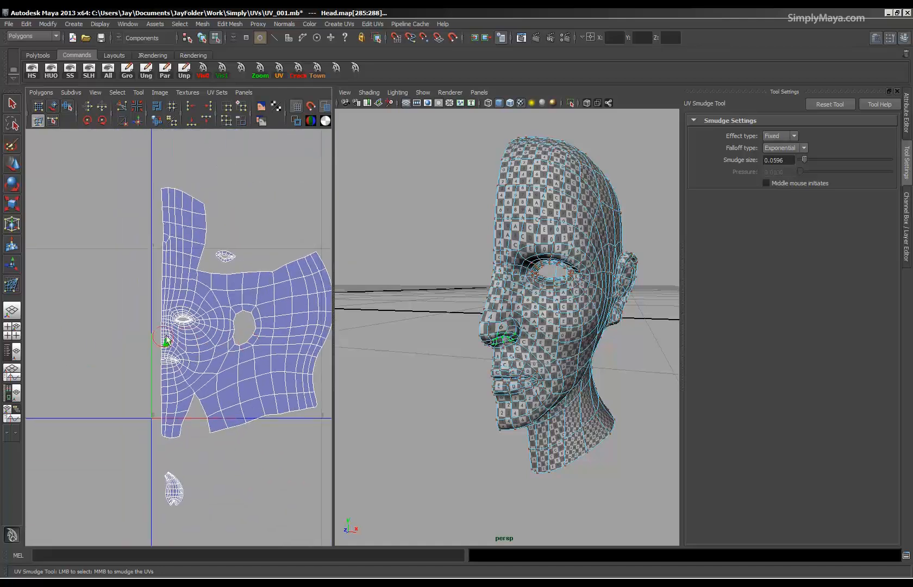
key("3")
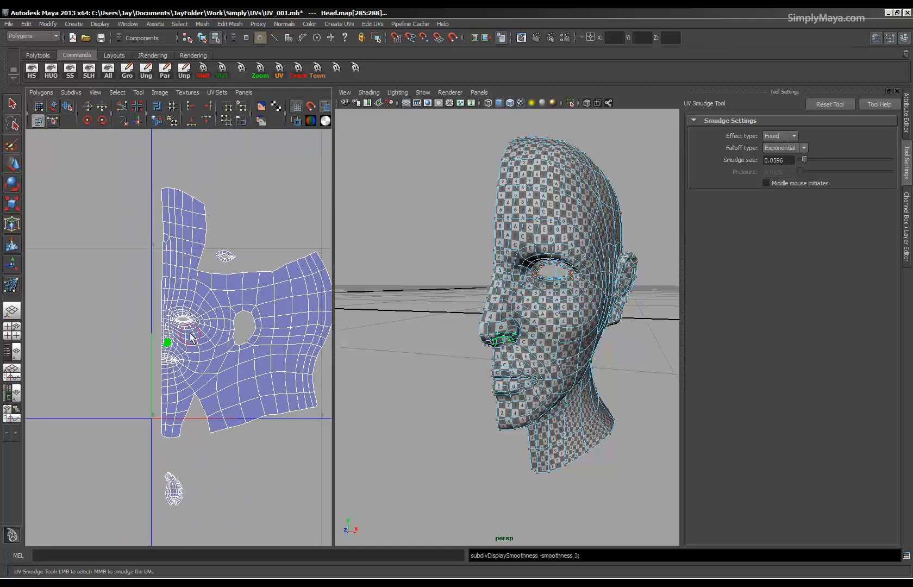
left_click(9, 106)
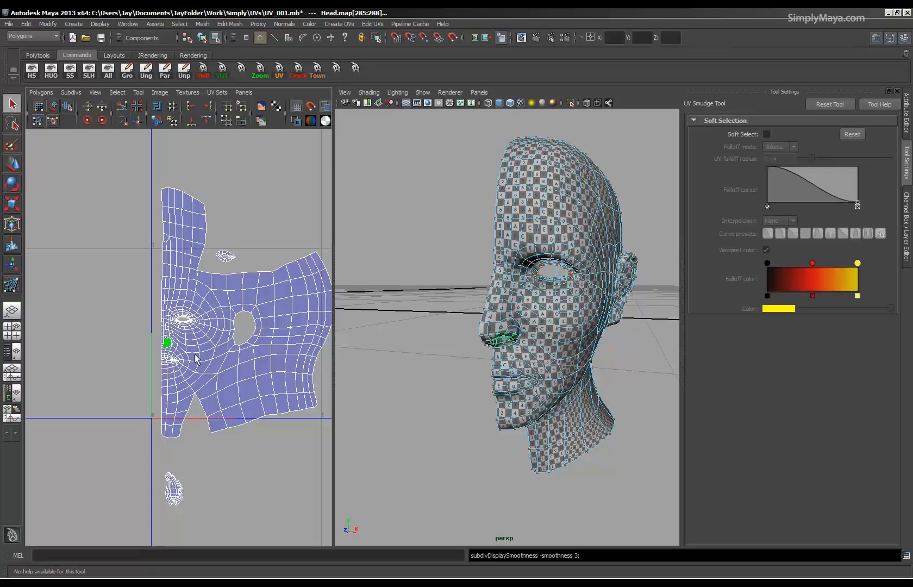
right_click_drag(175, 359, 137, 363, "alt")
middle_click_drag(136, 363, 170, 416, "alt")
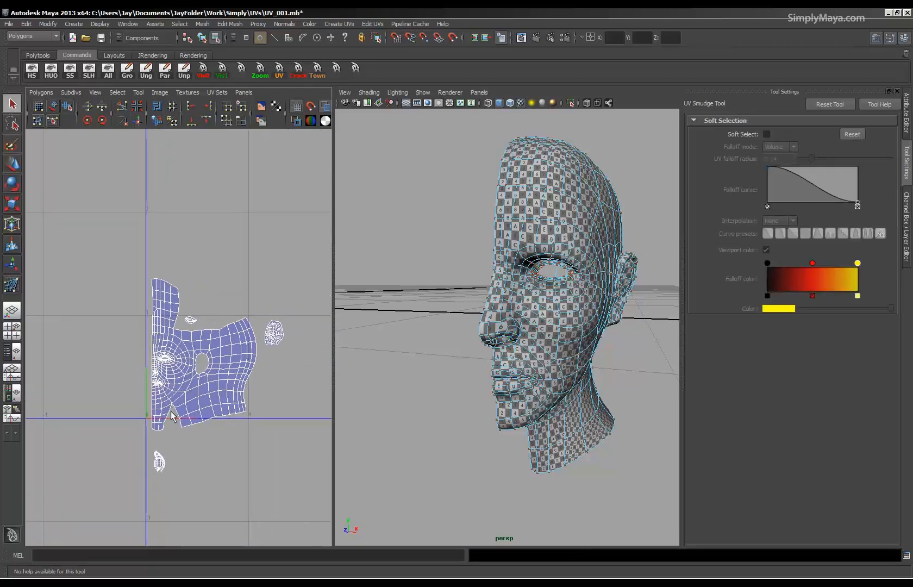
key("1")
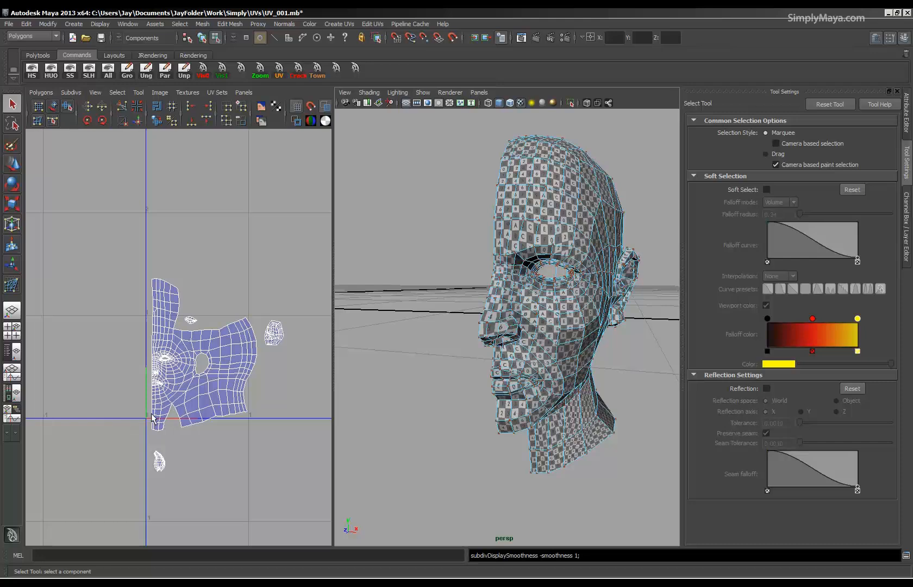
Select the half head as an object, delete its construction history and freeze its transformations.
key("F8")
left_click_drag(393, 384, 531, 375, "alt")
key("w")
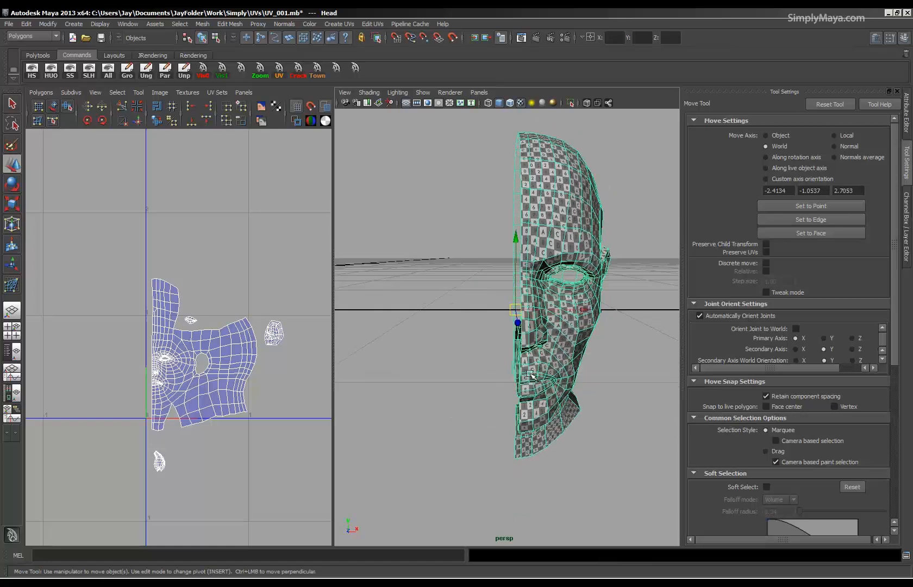
key("ctrl+a")
key("ctrl+a")
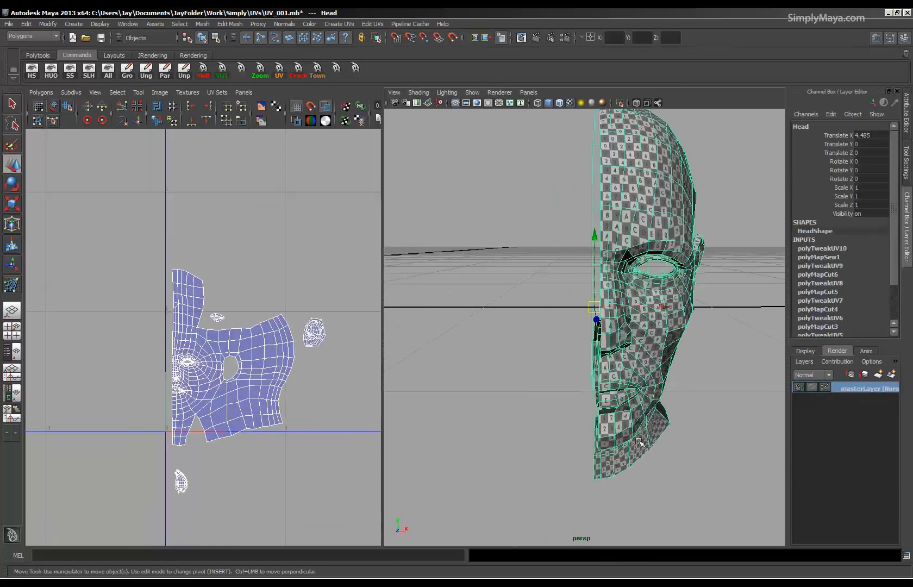
left_click(37, 55)
left_click(34, 76)
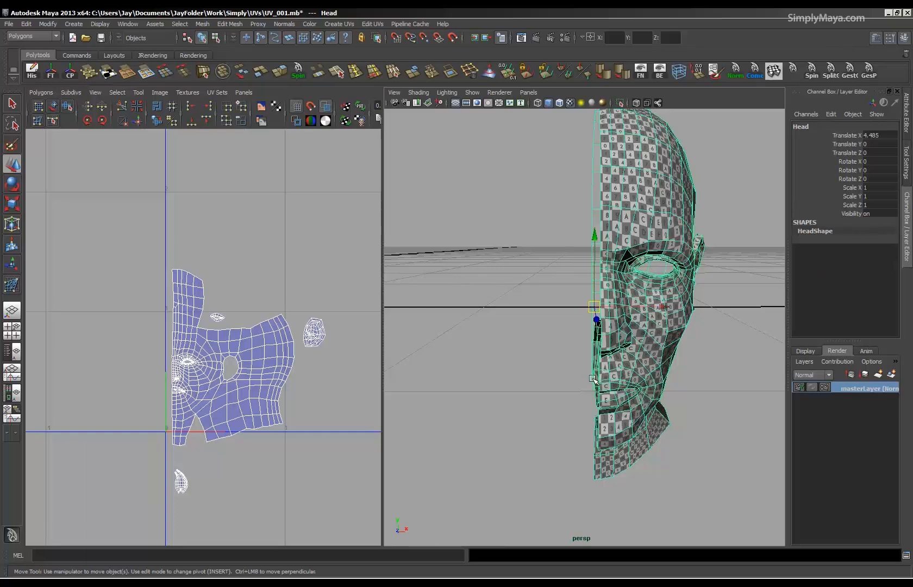
left_click(51, 71)
Duplicate the half head and set the copy's Scale X to -1 to mirror it.
left_click_drag(623, 359, 540, 370, "alt")
middle_click_drag(540, 369, 537, 372, "alt")
left_click_drag(537, 372, 559, 303, "alt")
left_click_drag(581, 364, 618, 356, "alt")
key("ctrl+d")
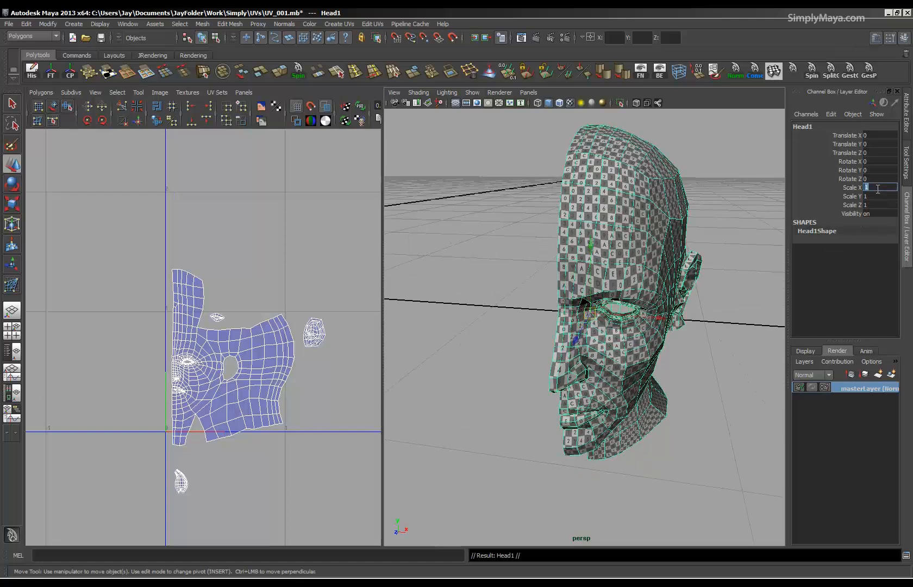
key("Return")
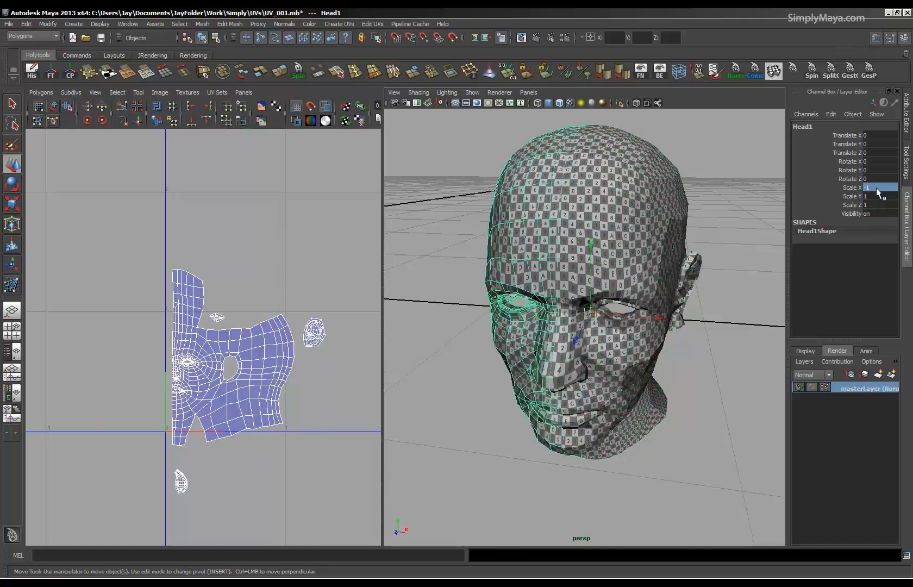
left_click_drag(608, 287, 570, 321, "alt")
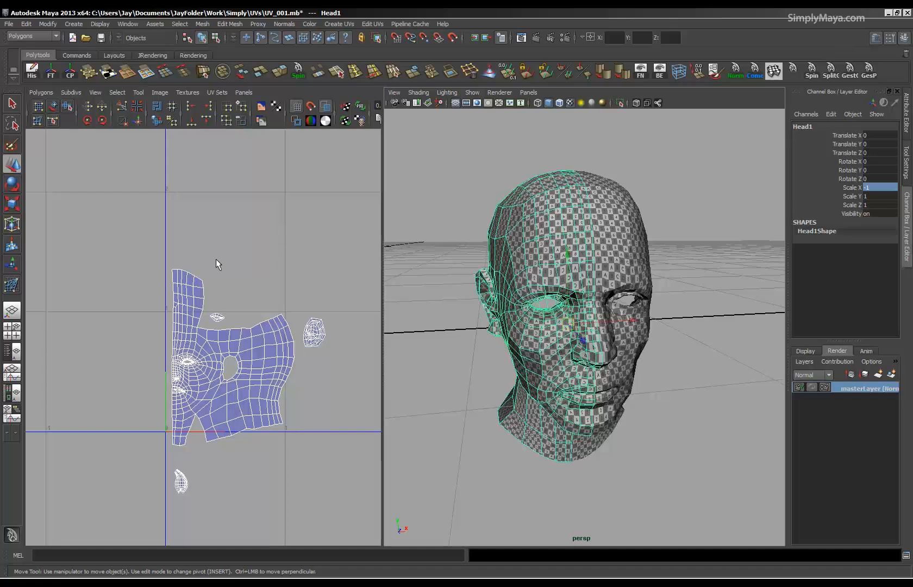
Freeze the mirrored half head's transformations and reverse its normals.
left_click(52, 73)
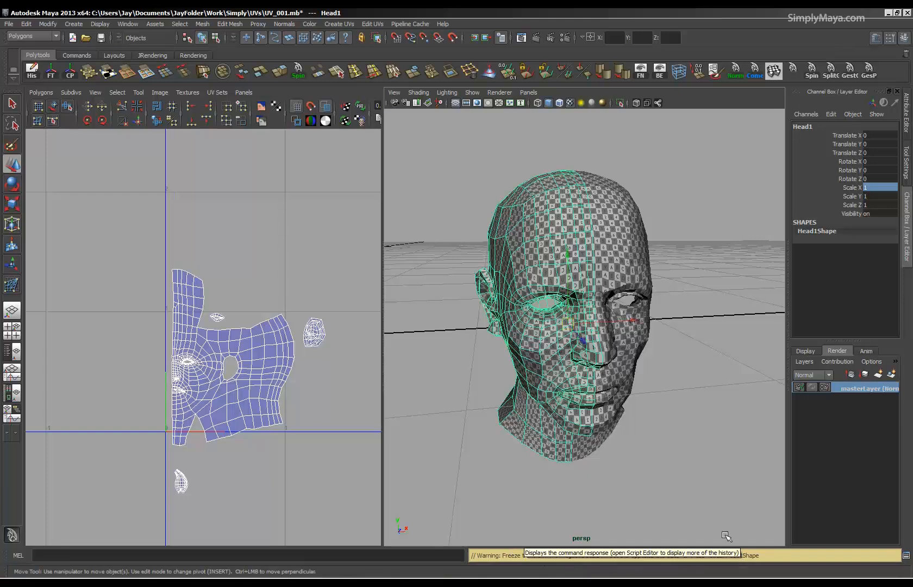
left_click_drag(579, 392, 617, 217, "alt")
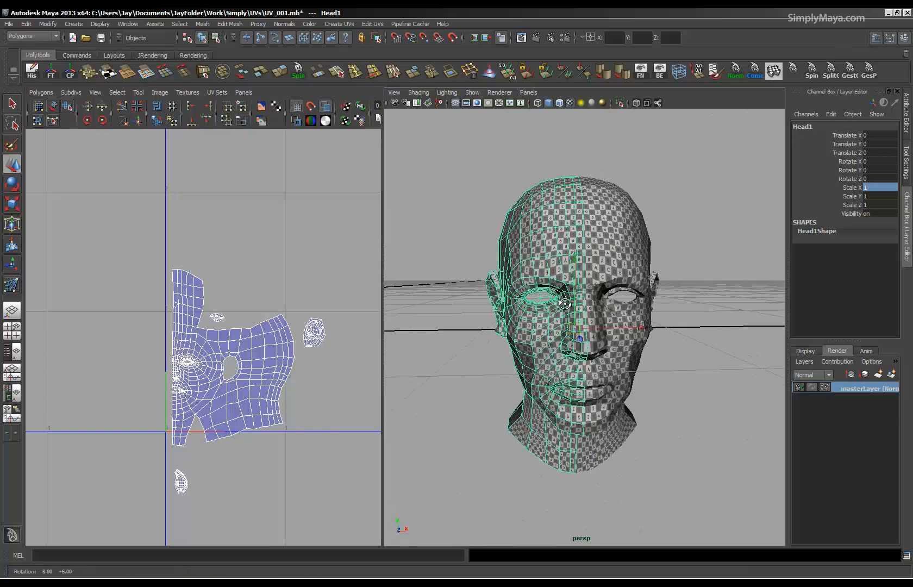
left_click(585, 75)
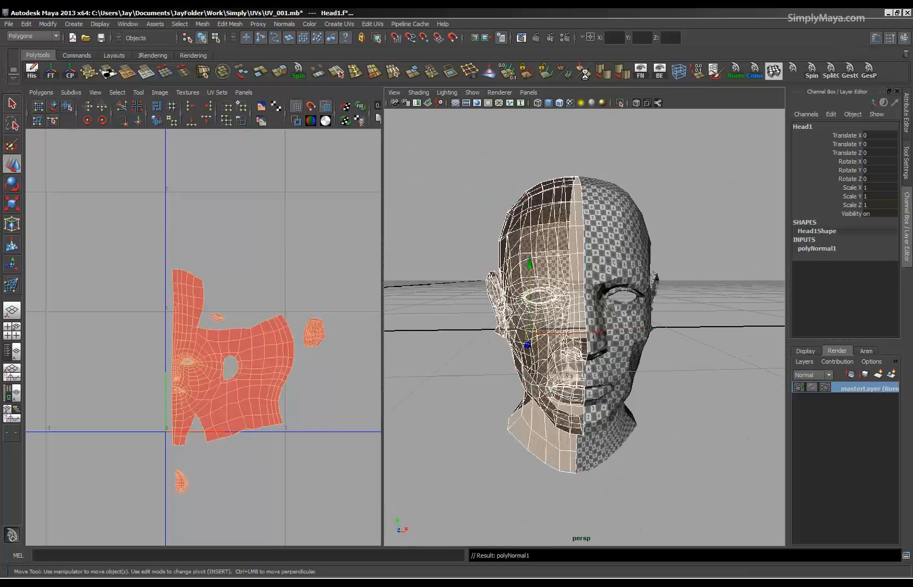
Select all UVs of the mirrored half, flip them horizontally and move them in the negative U direction.
left_click_drag(499, 344, 581, 372, "alt")
key("F8")
left_click_drag(360, 238, 347, 274)
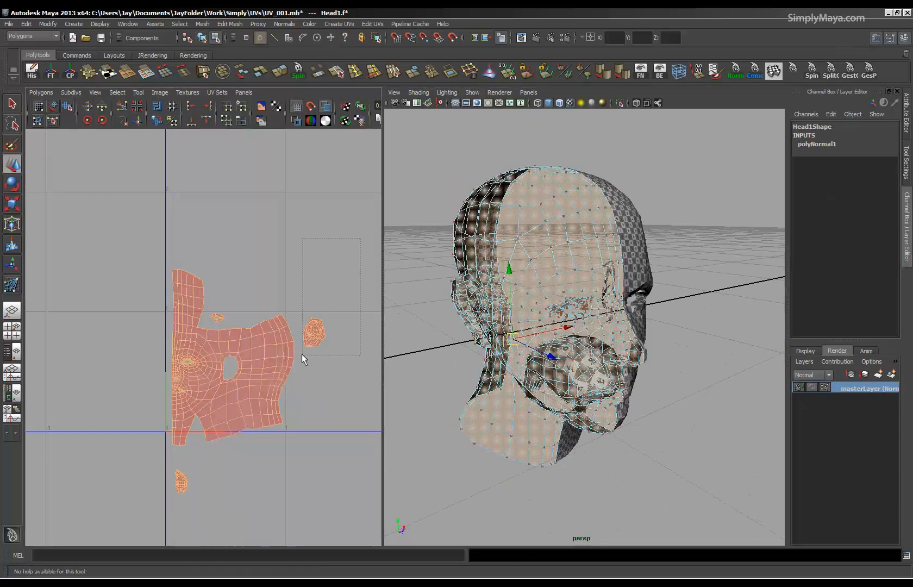
left_click_drag(115, 518, 117, 517)
key("w")
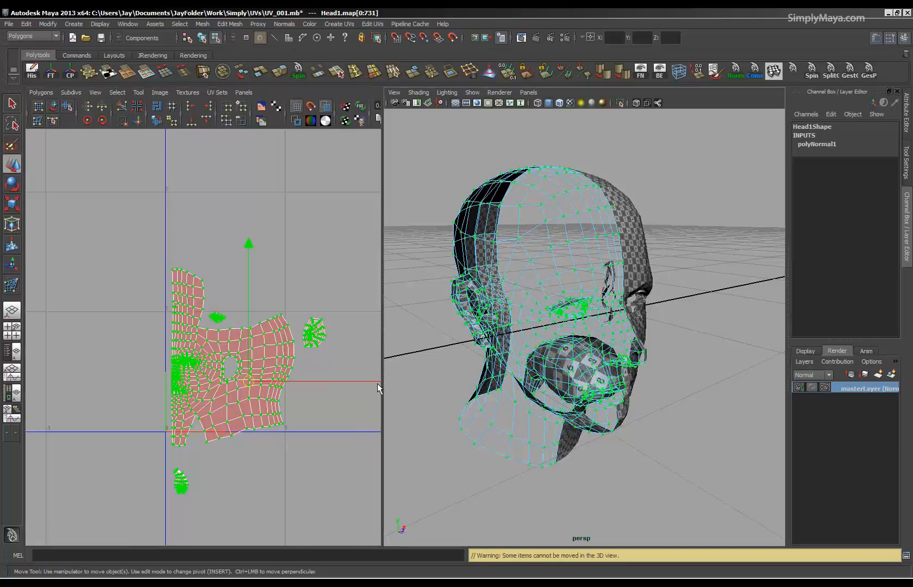
left_click(85, 106)
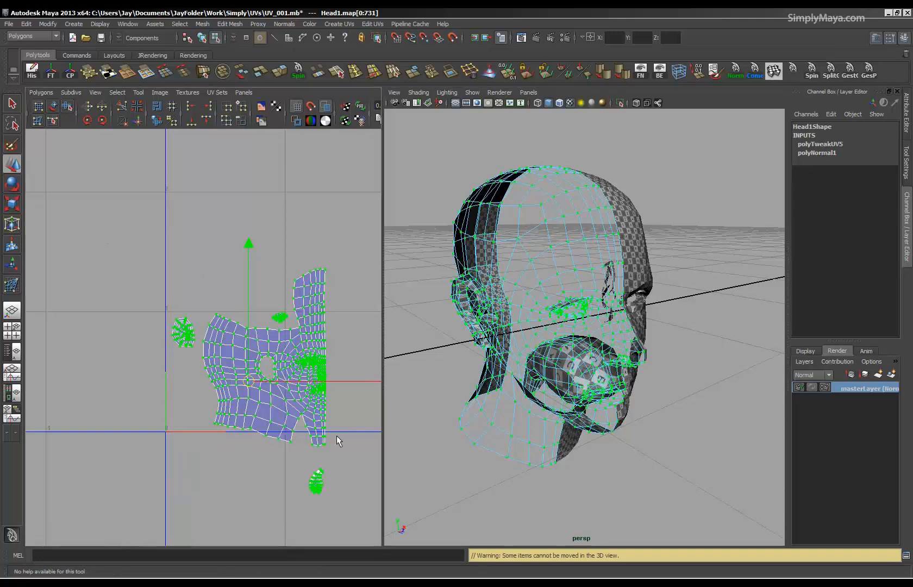
left_click_drag(348, 381, 247, 381)
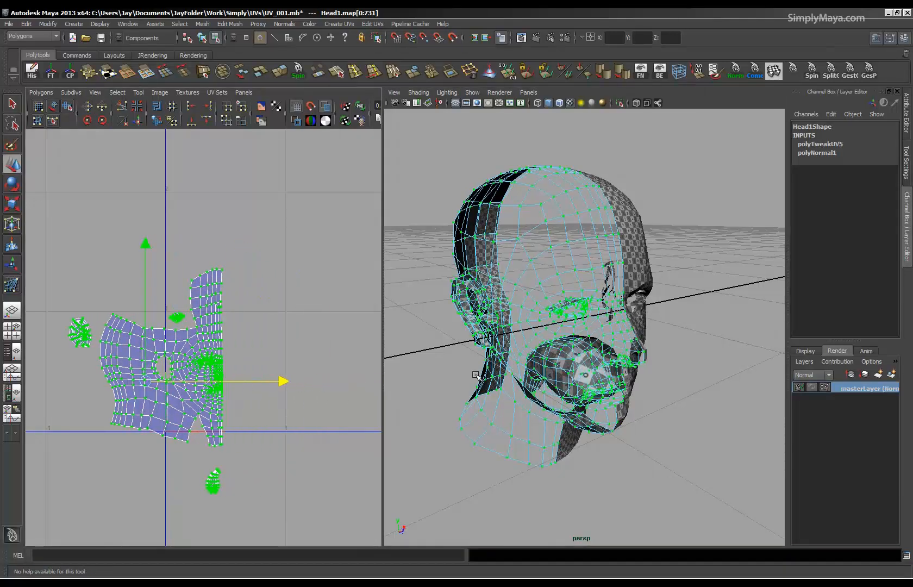
Return the mirrored half to object selection and turn off Opposite in the Render Stats of Head1Shape.
left_click_drag(533, 371, 506, 364, "alt")
key("F8")
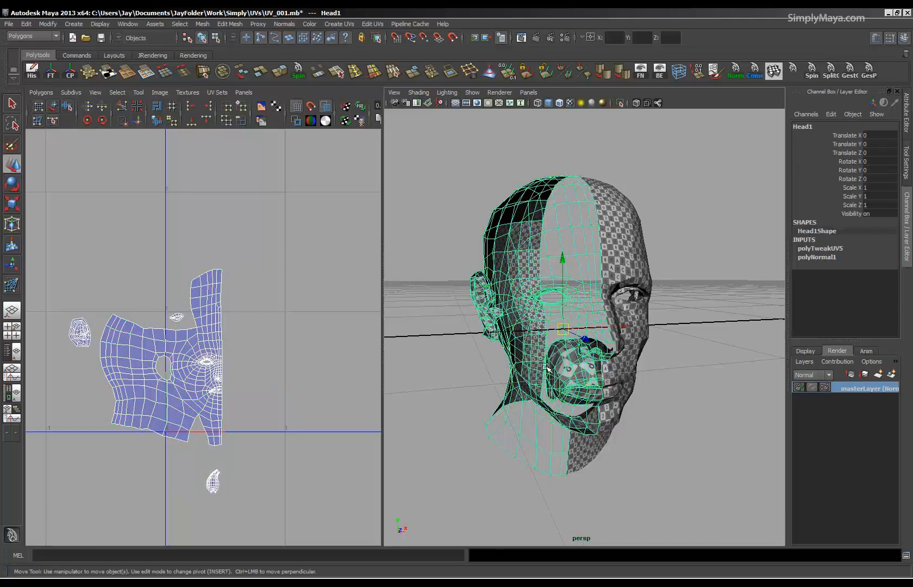
right_click_drag(547, 368, 564, 435)
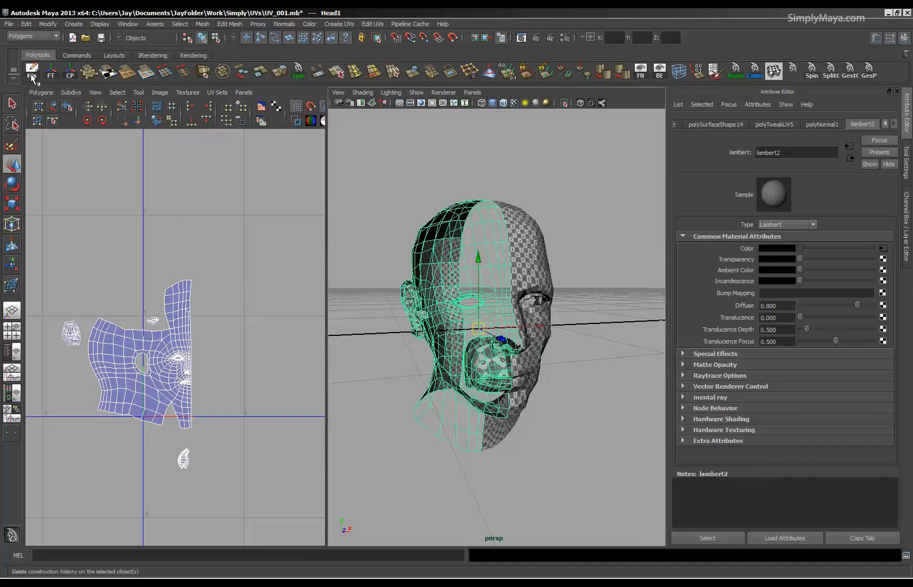
left_click(702, 125)
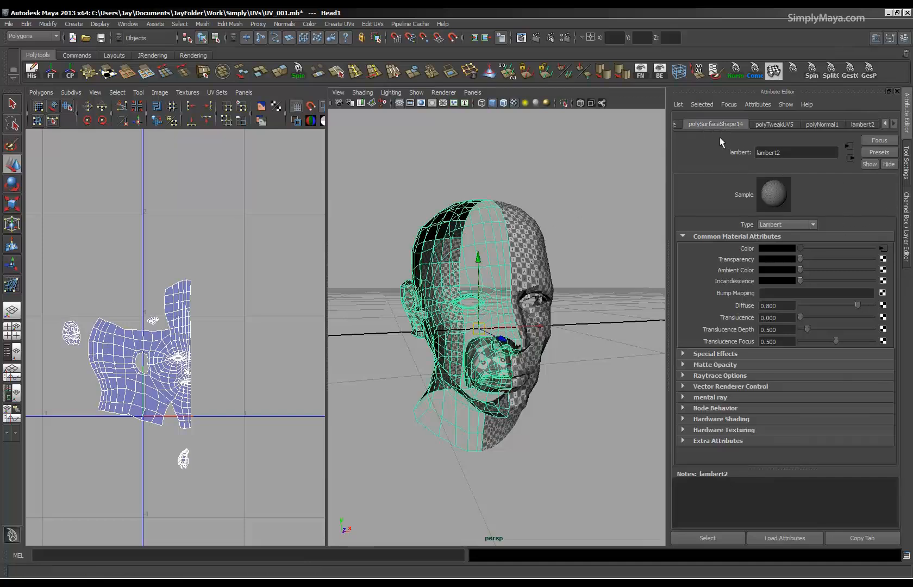
left_click(678, 125)
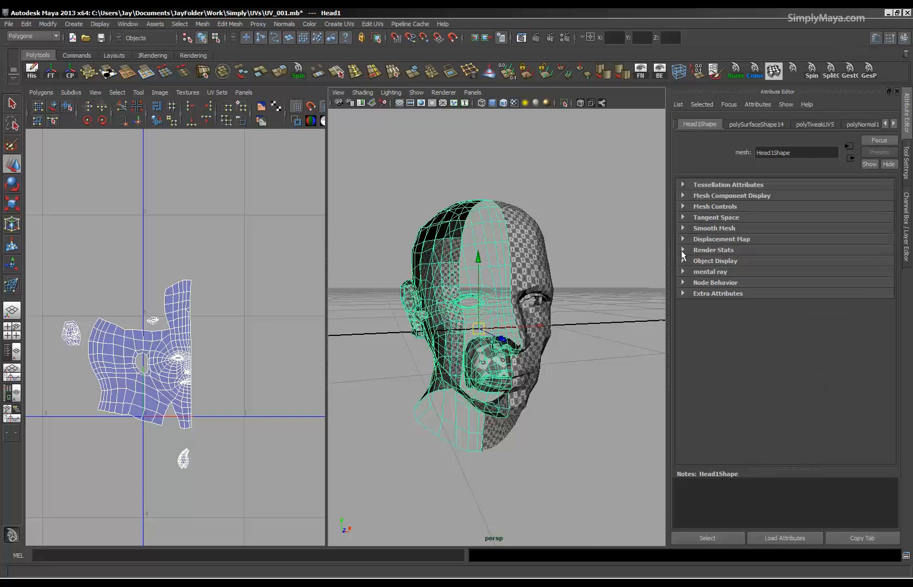
left_click(683, 250)
left_click(761, 345)
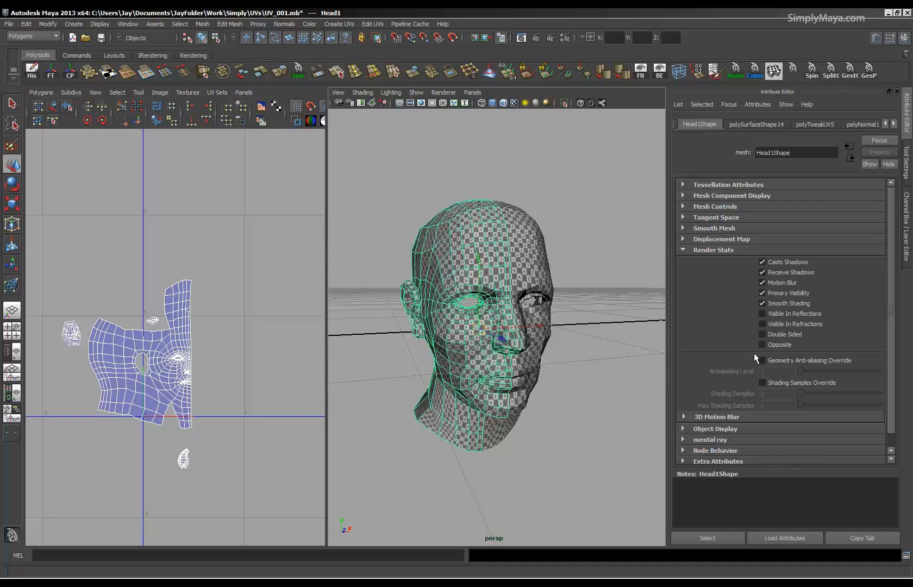
Select all UVs of the mirrored half and move them along U until its centre seam lies beside the original half's seam.
left_click_drag(573, 376, 509, 385, "alt")
left_click(514, 365)
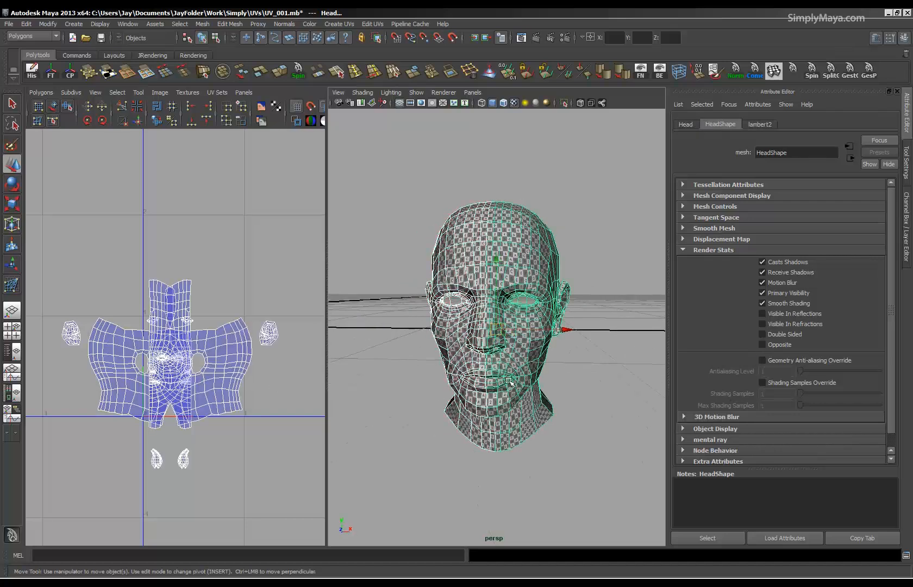
left_click(452, 372)
middle_click_drag(220, 388, 246, 333, "alt")
right_click_drag(246, 333, 287, 334)
left_click_drag(289, 203, 60, 464)
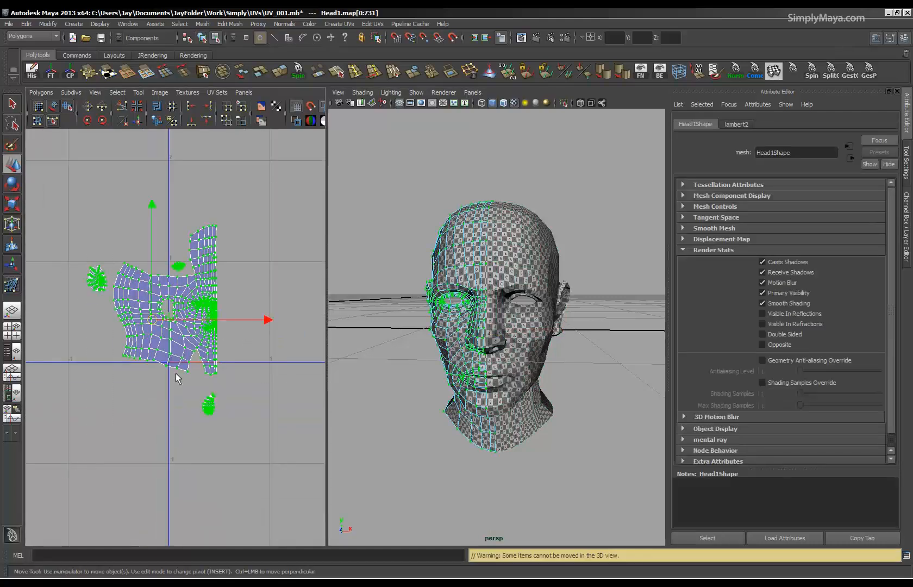
left_click_drag(266, 319, 204, 318)
right_click_drag(514, 334, 527, 331)
left_click_drag(186, 328, 212, 323)
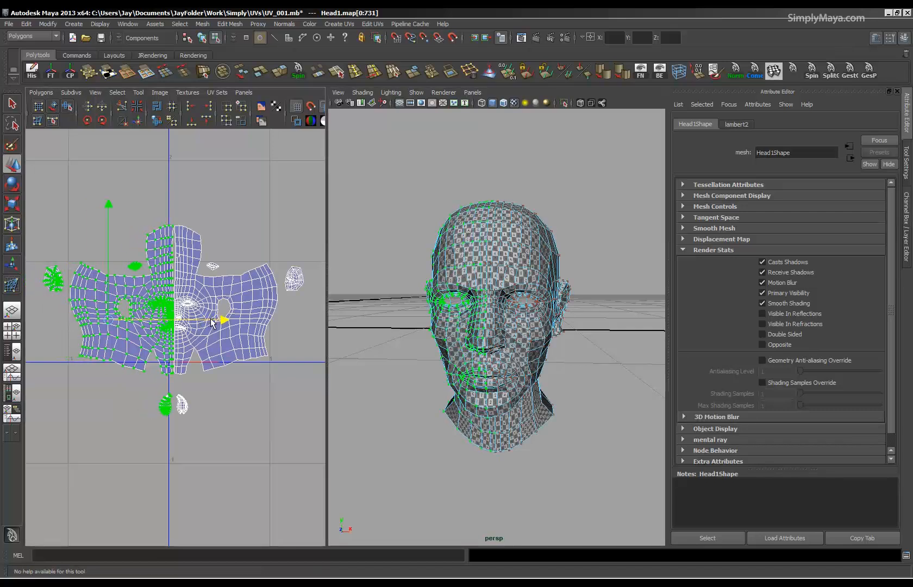
right_click_drag(157, 353, 207, 361, "alt")
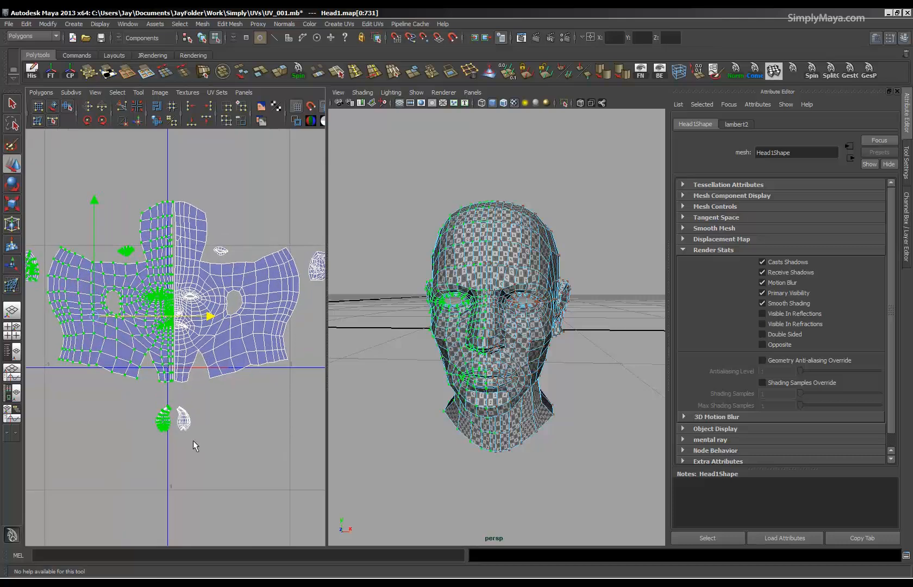
middle_click_drag(196, 446, 212, 428, "alt")
right_click_drag(212, 429, 61, 403, "alt")
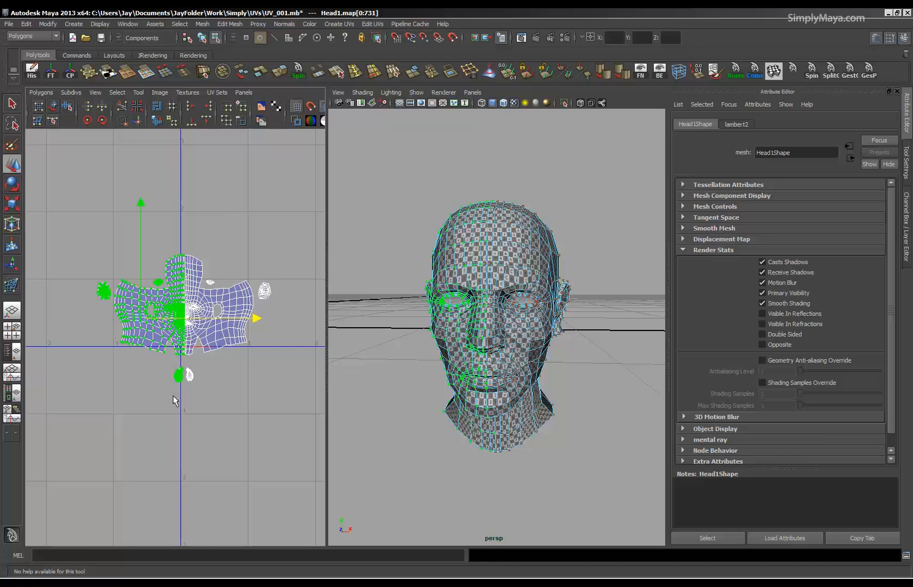
left_click_drag(544, 281, 464, 347, "alt")
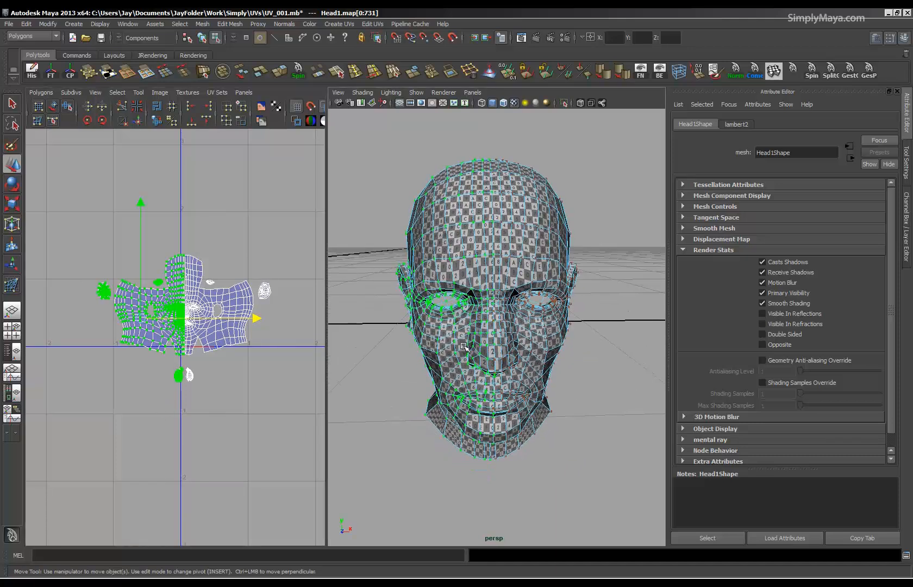
Show both head halves in wireframe in the front view and combine them into one mesh.
key("F8")
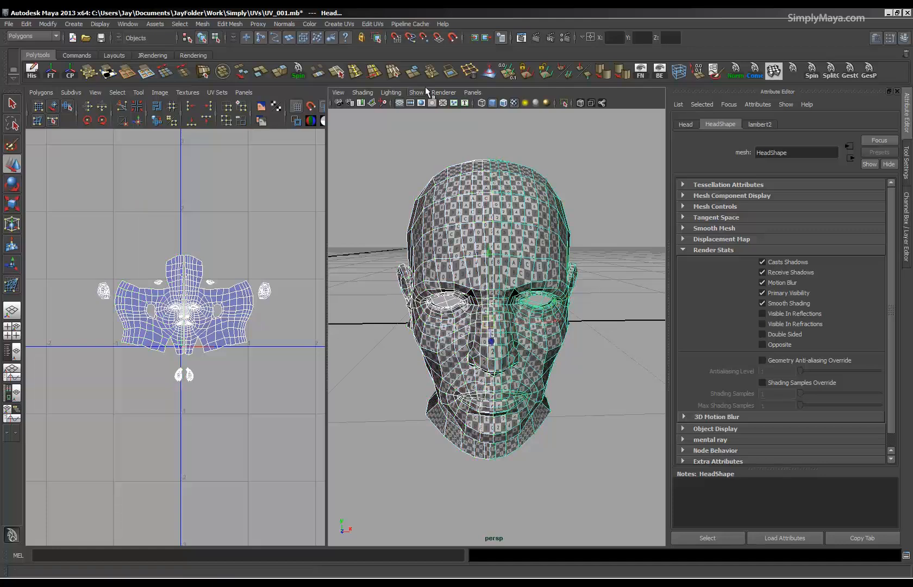
left_click(472, 95)
mouse_move(506, 124)
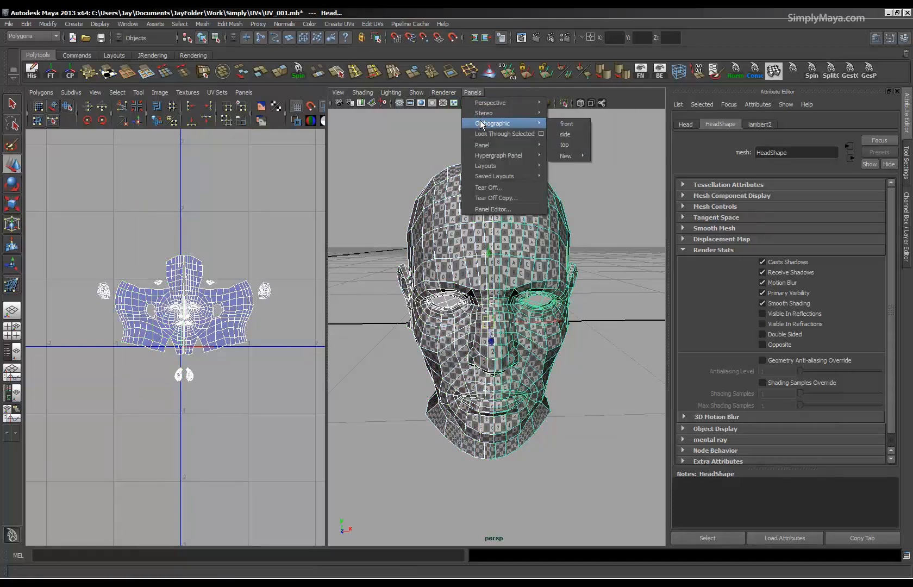
left_click(557, 124)
key("space")
scroll(405, 272, "up", 4)
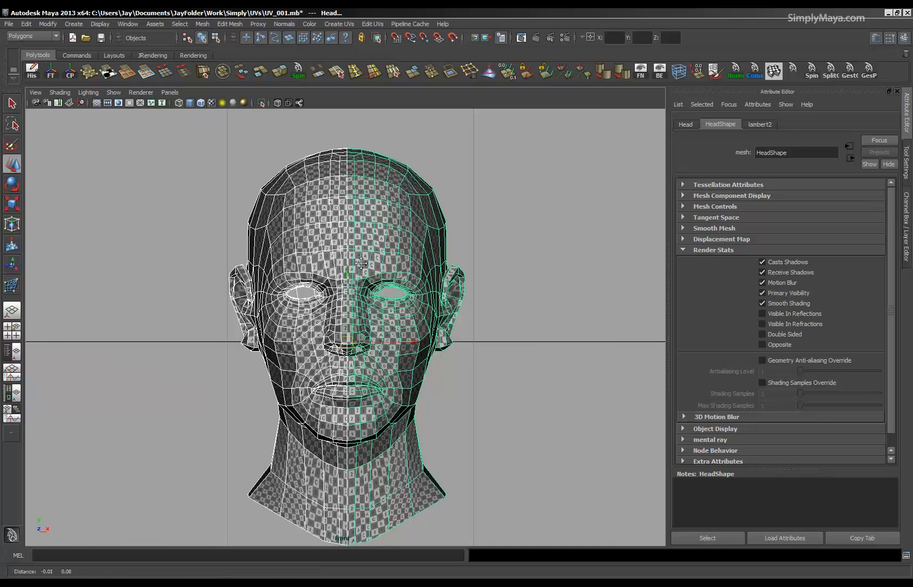
key("4")
scroll(383, 245, "up", 3)
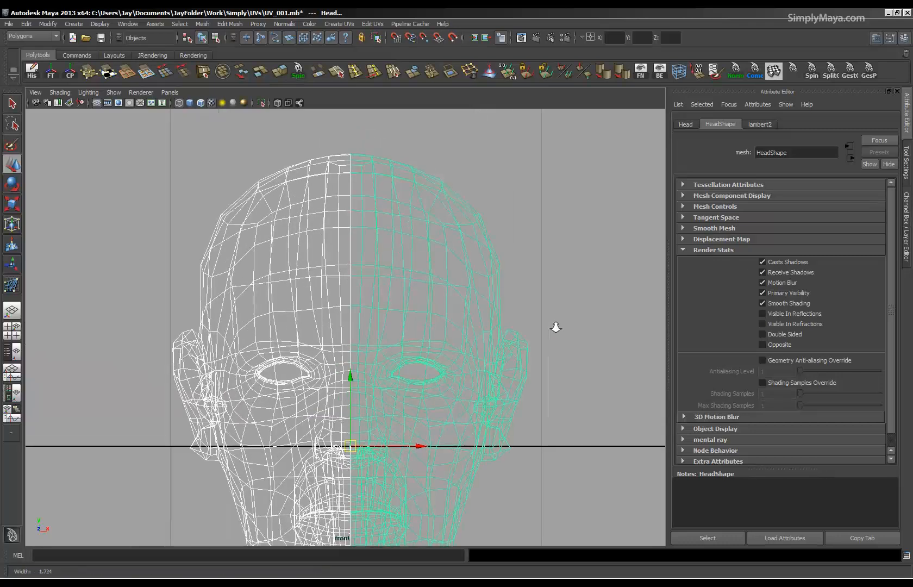
left_click(221, 72)
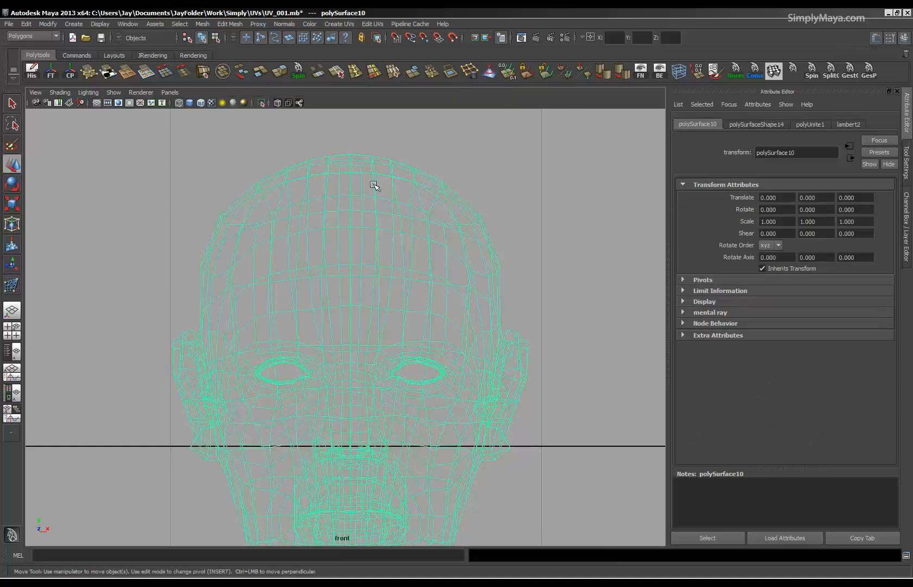
Select all vertices along the combined head's vertical centre line, from the crown down to the base of the neck.
right_click_drag(353, 173, 333, 175)
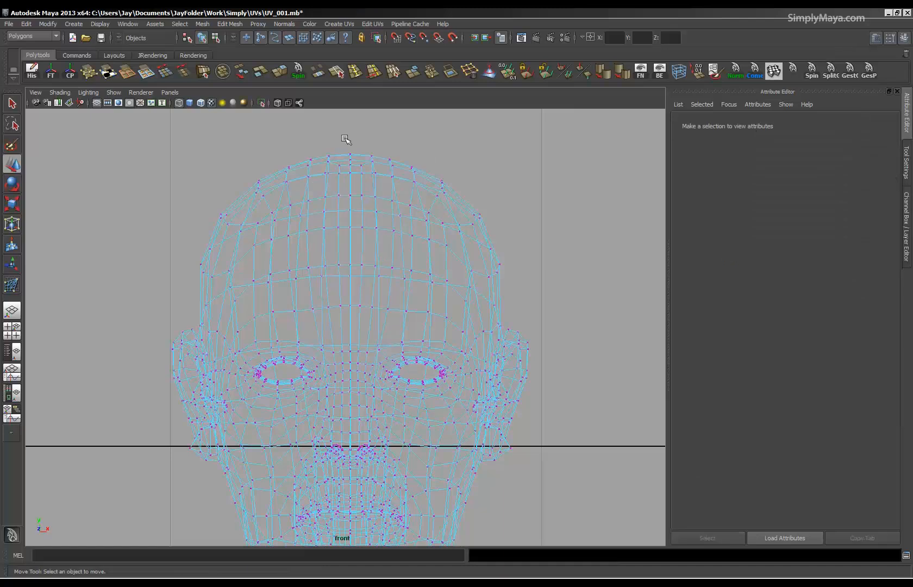
left_click_drag(350, 359, 354, 362)
middle_click_drag(392, 383, 380, 268, "alt")
right_click_drag(381, 268, 614, 270, "alt")
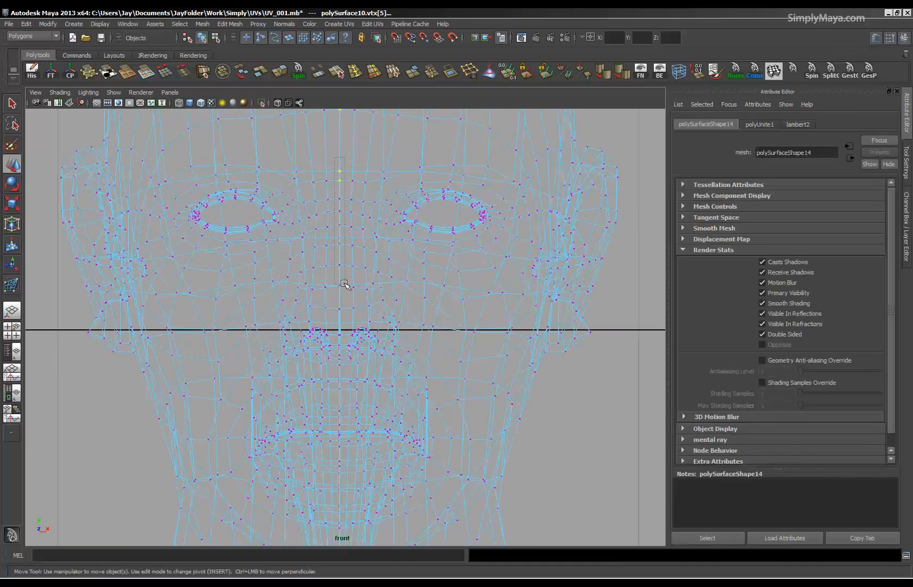
left_click_drag(343, 363, 344, 371)
middle_click_drag(372, 378, 368, 255, "alt")
right_click_drag(368, 255, 524, 257, "alt")
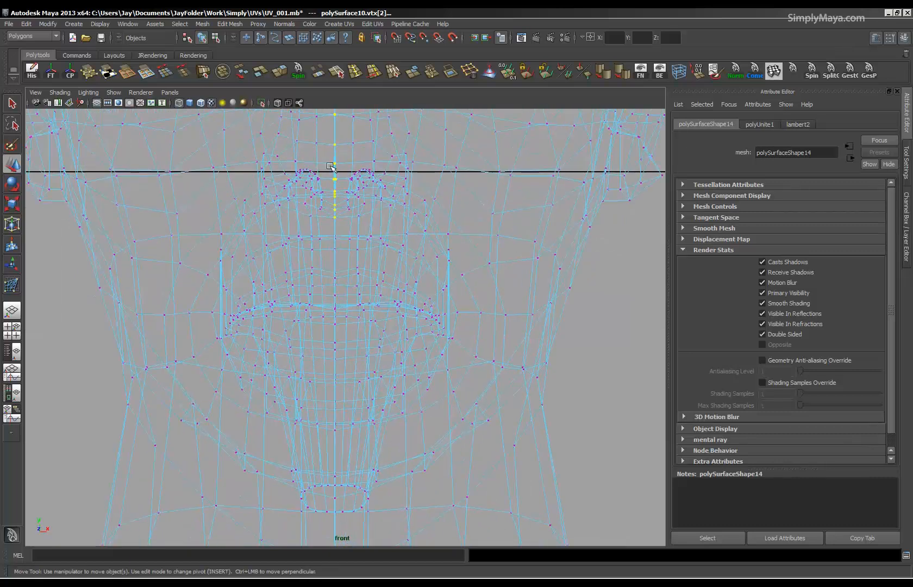
left_click_drag(337, 336, 330, 372)
middle_click_drag(369, 389, 359, 274, "alt")
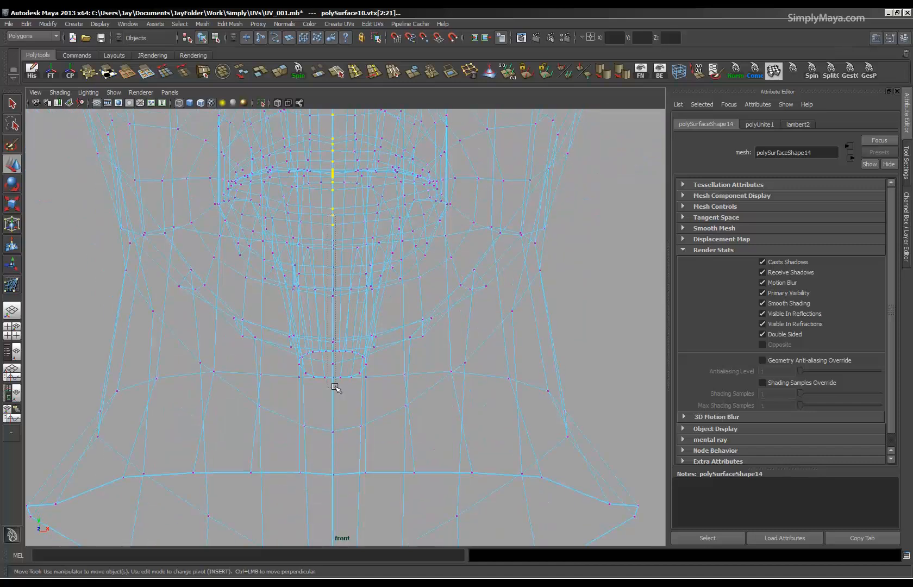
middle_click_drag(373, 412, 376, 253, "alt")
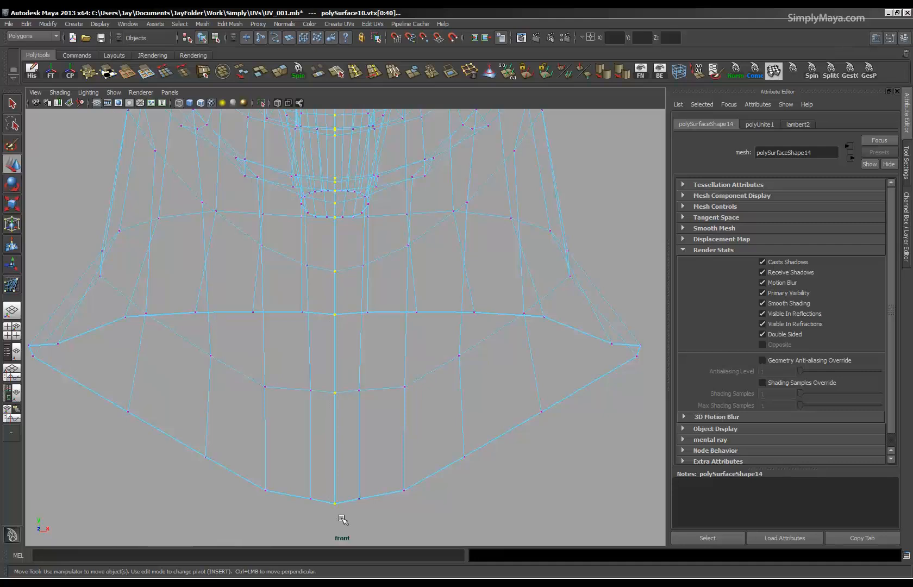
Scale the selected centre-line vertices along X to flatten them into one straight line.
right_click_drag(424, 361, 747, 378, "alt")
right_click_drag(372, 300, 522, 364, "alt")
middle_click_drag(338, 398, 364, 261, "alt")
right_click_drag(158, 299, 524, 348, "alt")
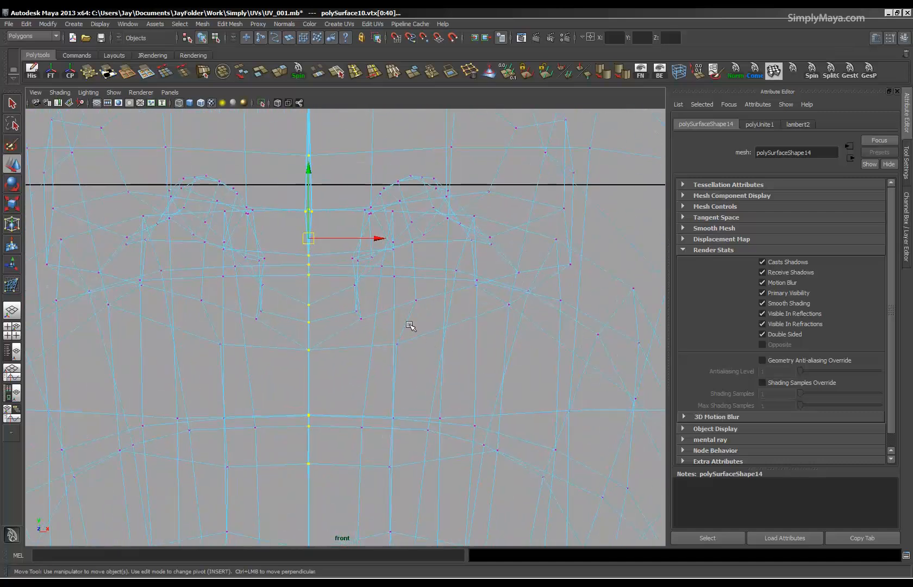
key("r")
left_click_drag(407, 239, 341, 236)
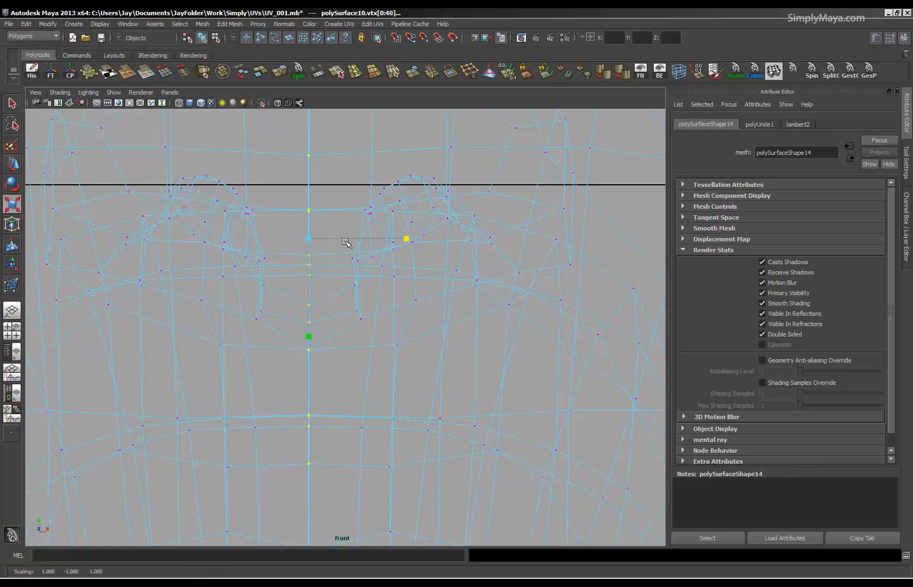
left_click_drag(333, 241, 322, 240)
right_click_drag(470, 252, 489, 261, "alt")
Examine the head's centre seam up close in the perspective view, using shaded display and smooth mesh preview.
left_click(170, 92)
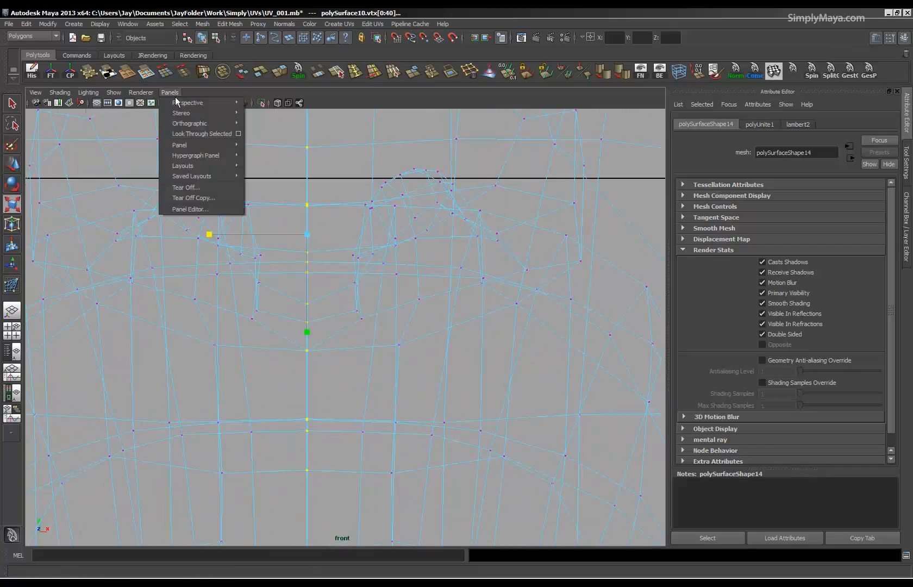
mouse_move(190, 103)
left_click(253, 107)
key("space")
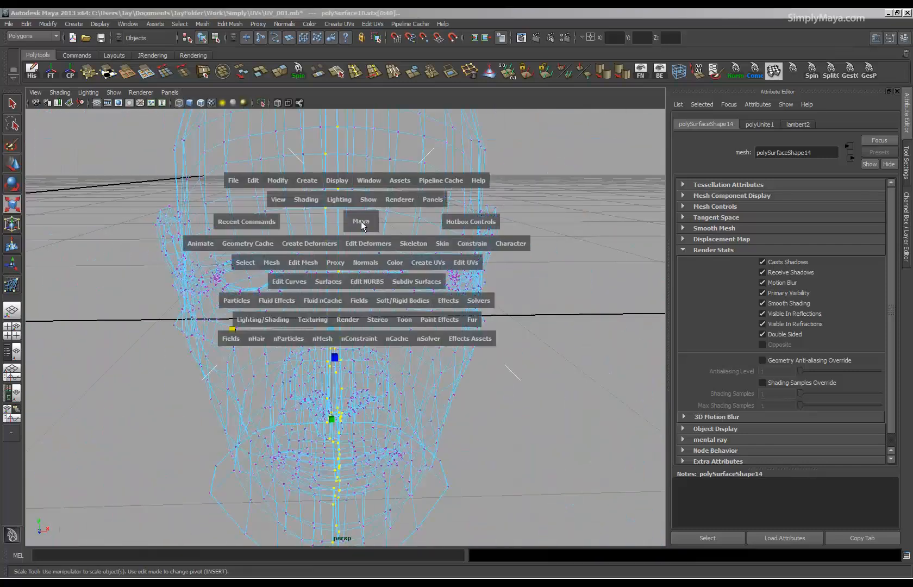
left_click_drag(424, 271, 487, 302, "alt")
key("space")
left_click_drag(359, 309, 365, 291, "alt")
middle_click_drag(365, 289, 374, 321, "alt")
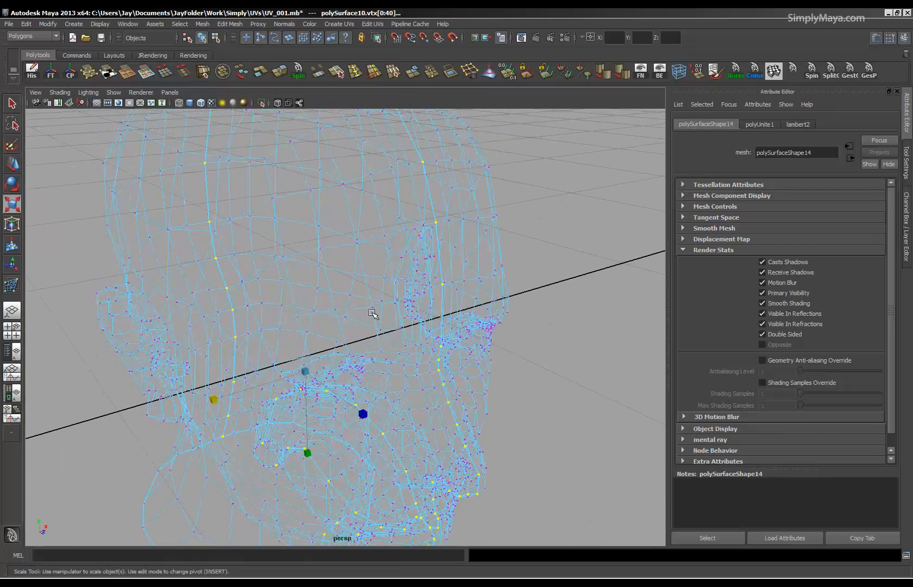
key("5")
left_click_drag(403, 282, 350, 219, "alt")
right_click_drag(349, 222, 426, 305, "alt")
left_click_drag(425, 305, 462, 272, "alt")
key("3")
Merge the selected centre-line vertices of the head using a threshold of 0.001.
key("r")
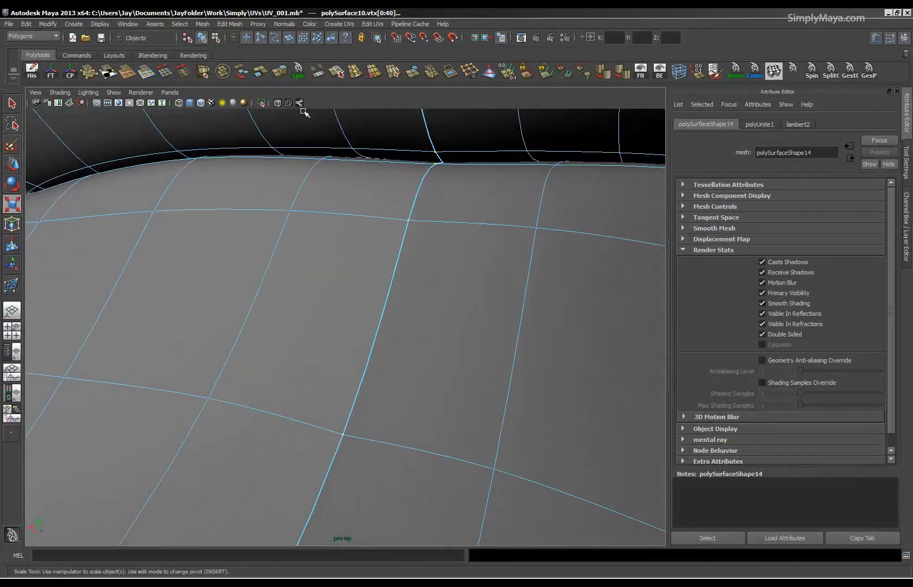
left_click(426, 73)
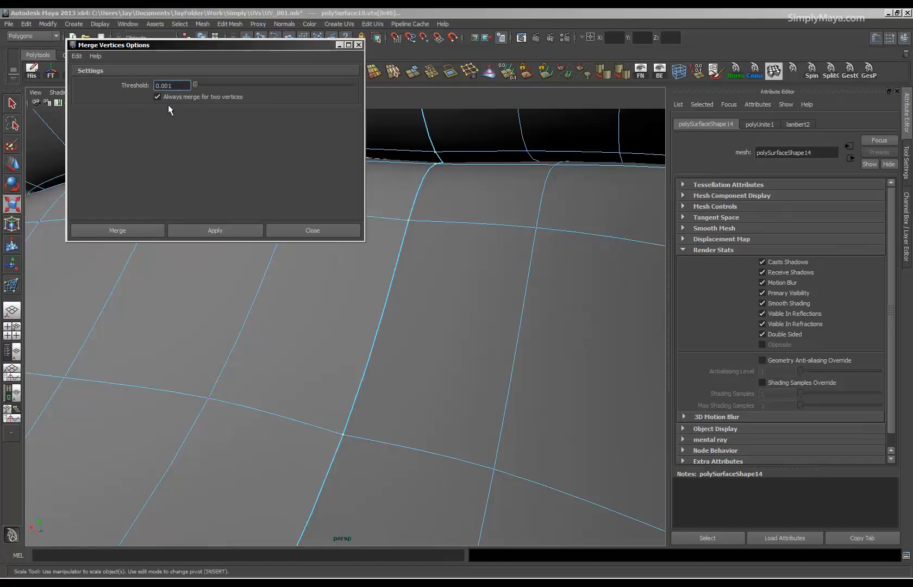
left_click(215, 231)
right_click_drag(266, 251, 427, 400, "alt")
left_click_drag(428, 400, 363, 203, "alt")
left_click(359, 45)
left_click_drag(388, 334, 209, 320, "alt")
right_click_drag(328, 328, 259, 321, "alt")
left_click_drag(353, 322, 303, 332, "alt")
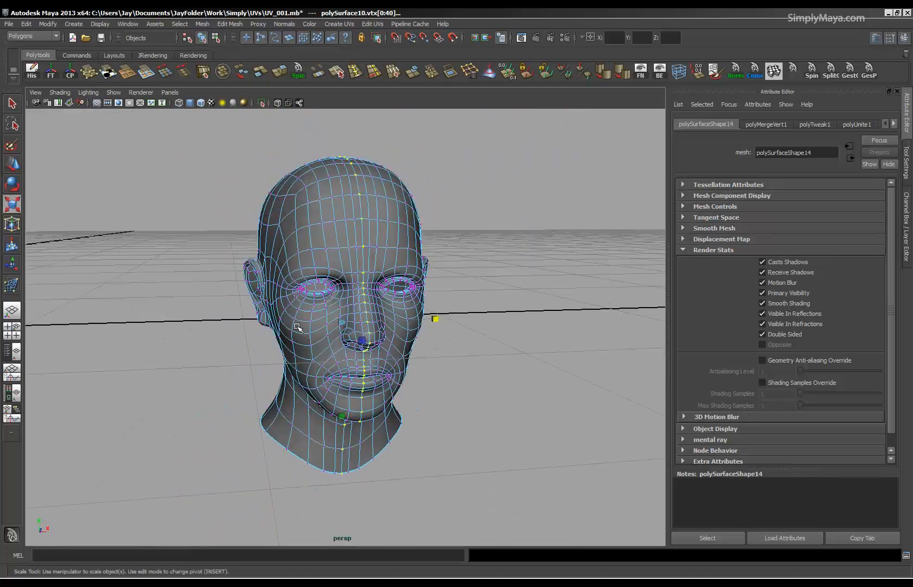
In the UV Texture Editor, select the edges along the centre seam from the top of the scalp down to the forehead.
key("space")
right_click_drag(159, 366, 489, 362, "alt")
middle_click_drag(263, 329, 199, 421, "alt")
right_click_drag(199, 422, 522, 415, "alt")
right_click_drag(315, 372, 147, 369, "alt")
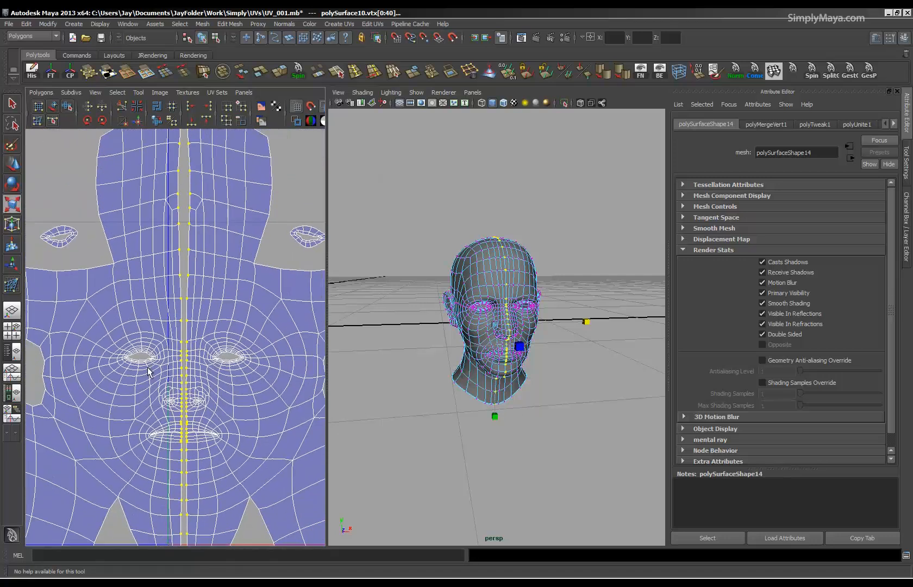
key("space")
right_click_drag(354, 329, 380, 333, "alt")
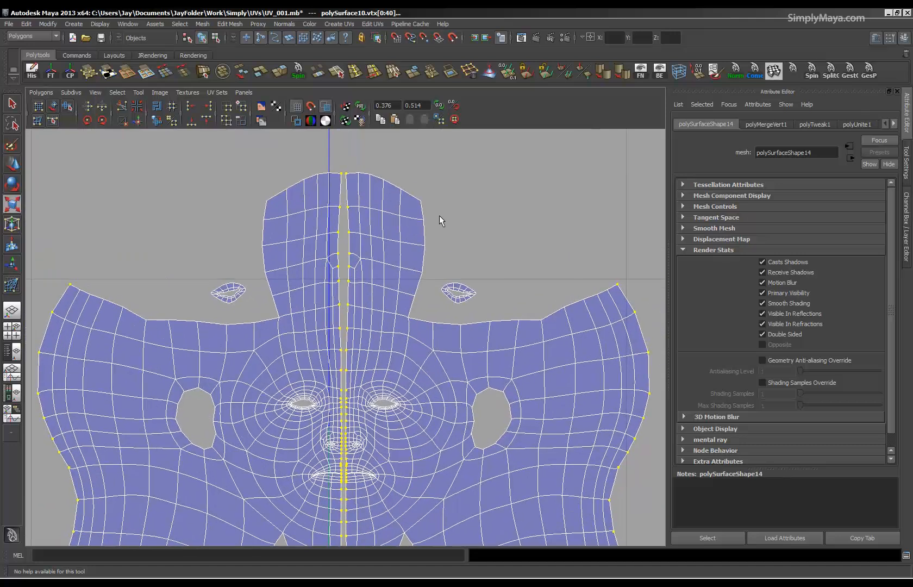
key("1")
right_click_drag(333, 276, 338, 203)
left_click_drag(354, 336, 355, 359)
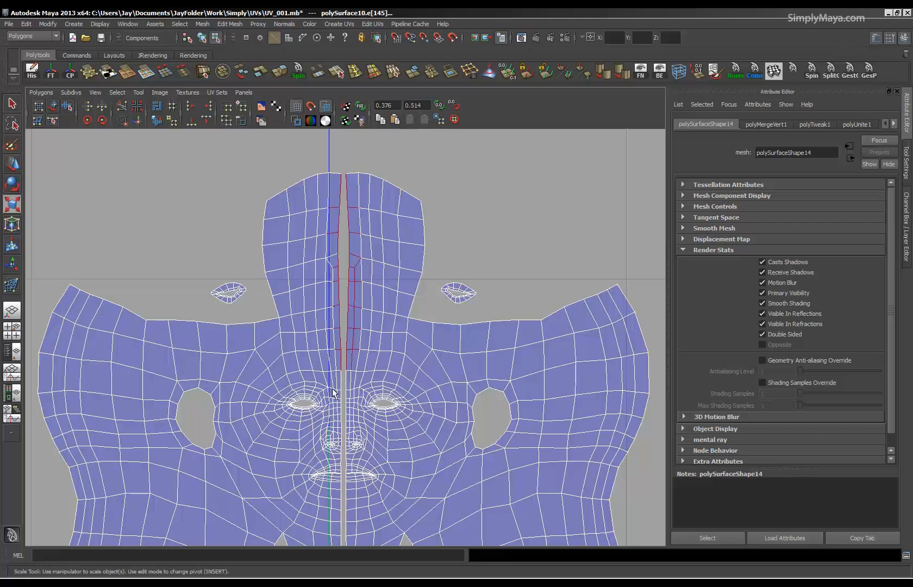
Extend the seam edge selection down through the nose, mouth and neck, and move and sew the two halves' UVs together.
middle_click_drag(331, 387, 330, 274, "alt")
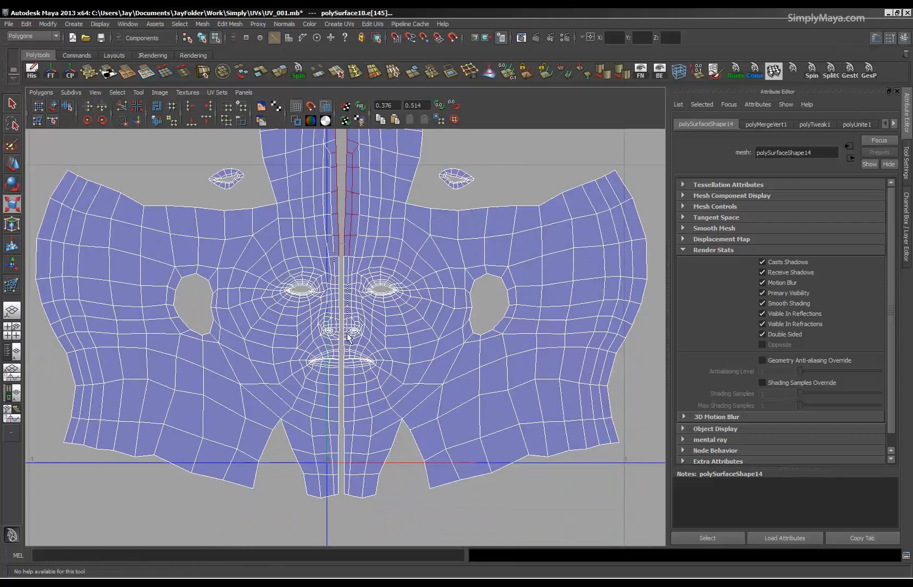
left_click_drag(346, 350, 347, 350, "shift")
right_click_drag(253, 364, 695, 377, "alt")
middle_click_drag(378, 390, 392, 315, "alt")
right_click_drag(392, 315, 584, 307, "alt")
middle_click_drag(583, 307, 565, 375, "alt")
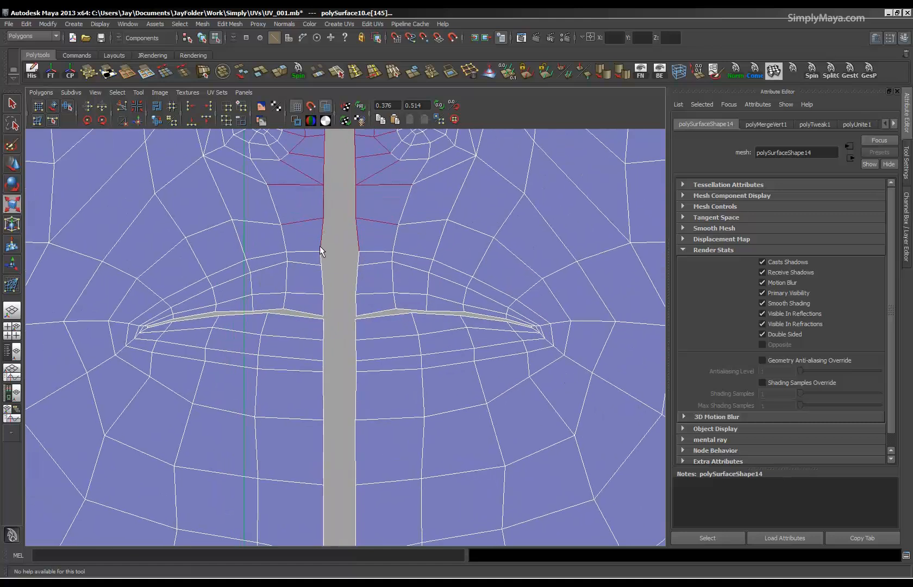
left_click_drag(360, 307, 360, 308, "shift")
left_click_drag(312, 327, 385, 432, "shift")
right_click_drag(445, 411, 191, 339, "alt")
left_click_drag(364, 405, 379, 425, "shift")
middle_click_drag(383, 433, 382, 257, "alt")
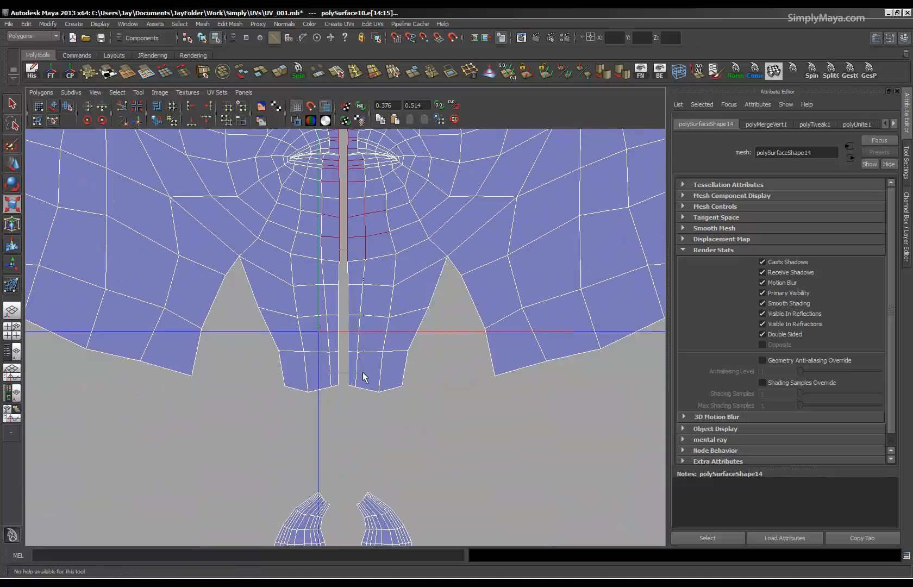
right_click_drag(412, 321, 52, 150, "alt")
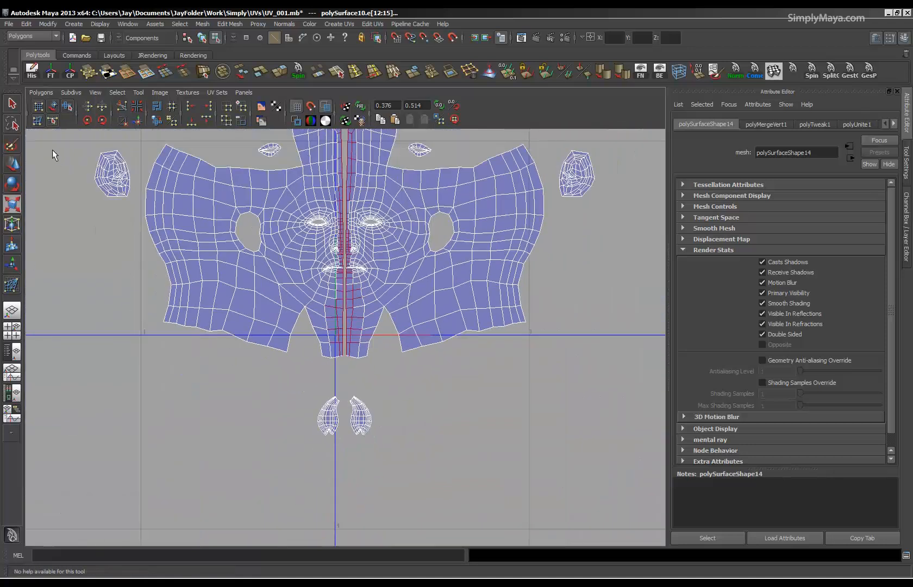
left_click(38, 93)
left_click(69, 374)
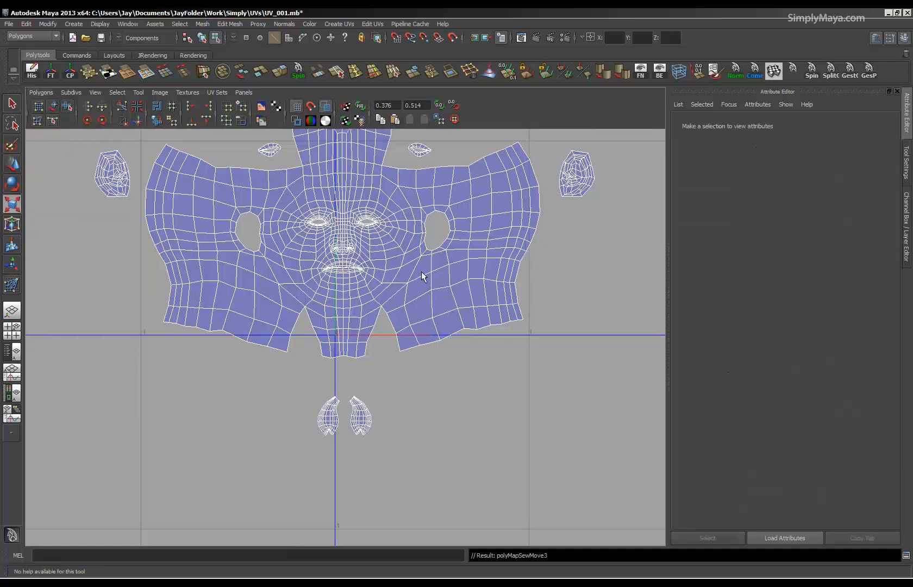
Select the UVs around the sewn centre line of the head shell, from the scalp down to the neck.
middle_click_drag(421, 273, 425, 382, "alt")
right_click_drag(424, 381, 805, 444, "alt")
middle_click_drag(247, 327, 255, 234, "alt")
right_click_drag(254, 233, 540, 281, "alt")
middle_click_drag(419, 255, 413, 403, "alt")
right_click_drag(422, 263, 347, 288, "alt")
left_click_drag(370, 349, 348, 383)
middle_click_drag(347, 382, 326, 266, "alt")
right_click_drag(326, 266, 414, 270, "alt")
left_click_drag(309, 251, 310, 314, "shift")
right_click_drag(395, 345, 248, 344, "alt")
middle_click_drag(295, 351, 299, 263, "alt")
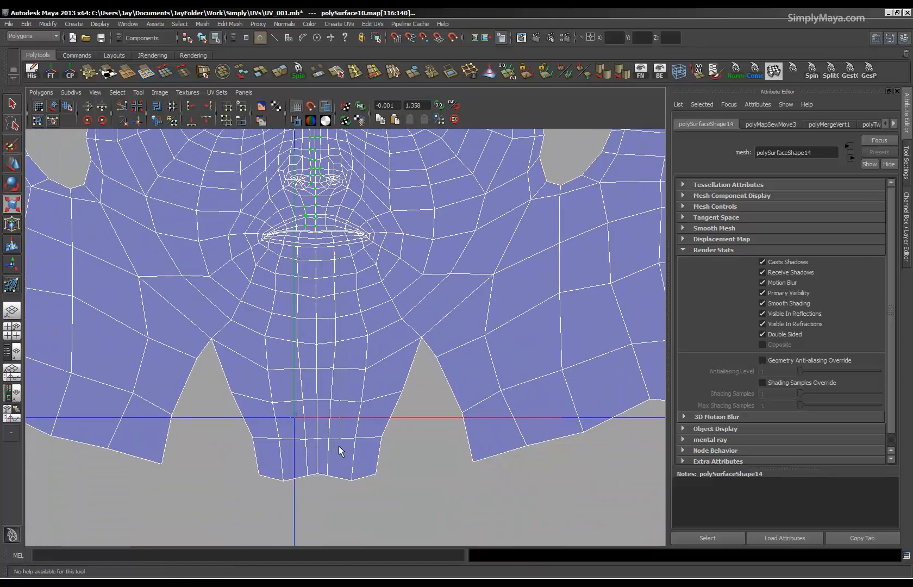
left_click_drag(340, 449, 293, 246, "shift")
Try smoothing the selected centre UVs with the Smooth UV tool, and undo the change.
key("r")
left_click(68, 106)
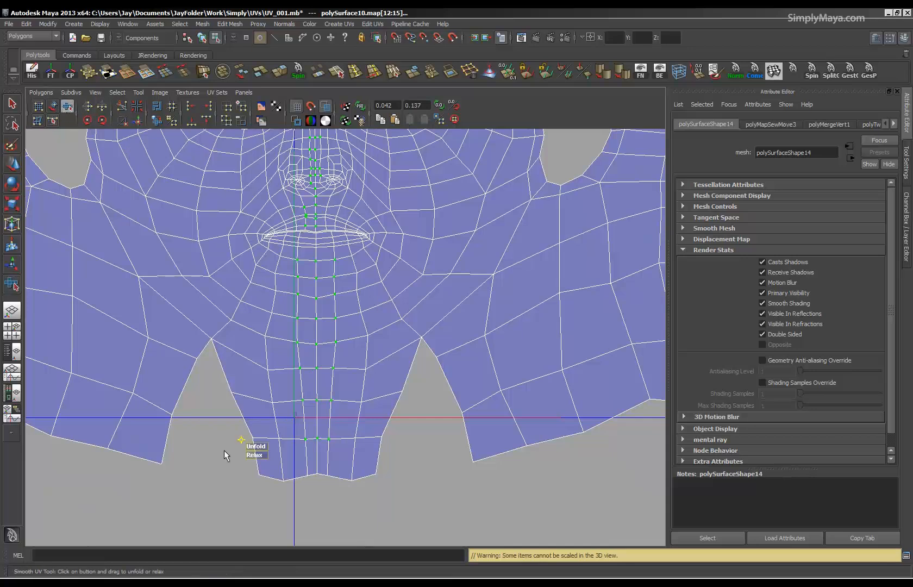
left_click_drag(255, 450, 315, 449)
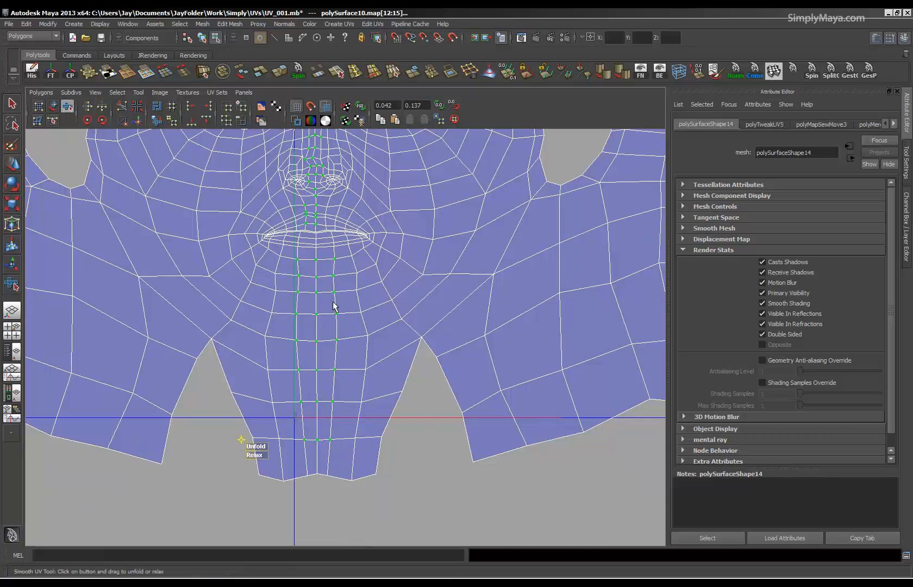
middle_click_drag(323, 284, 328, 389, "alt")
right_click_drag(328, 389, 508, 408, "alt")
key("ctrl+z")
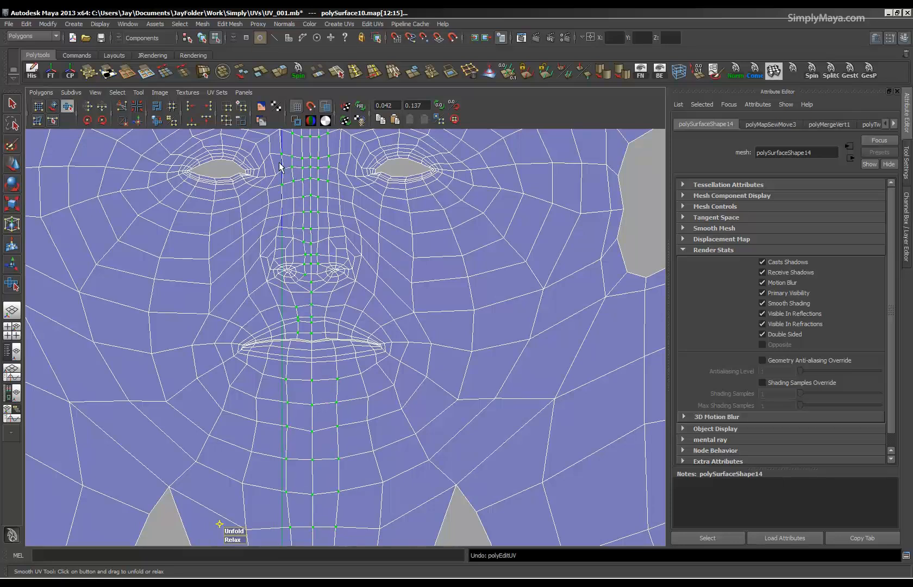
Unfold the selected UVs along the centre line of the head shell.
left_click(41, 92)
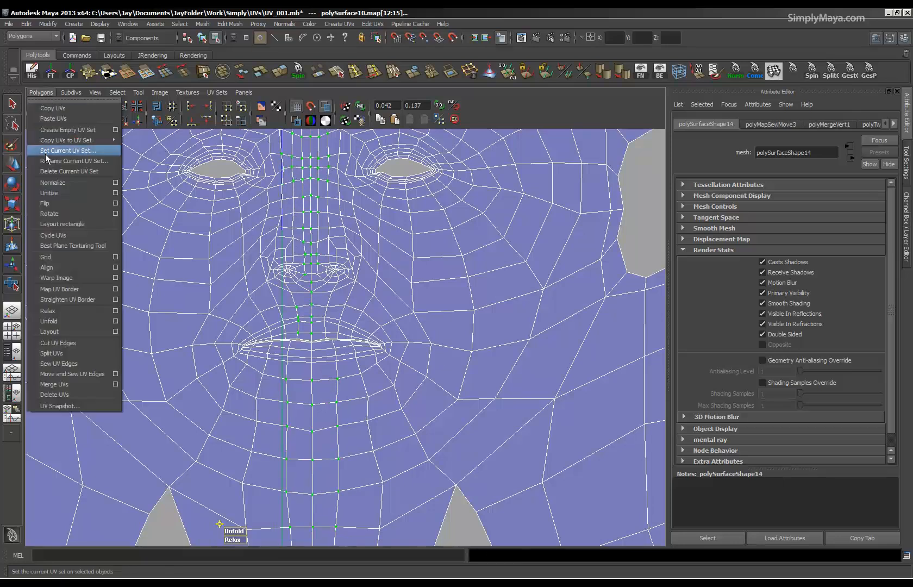
left_click(55, 323)
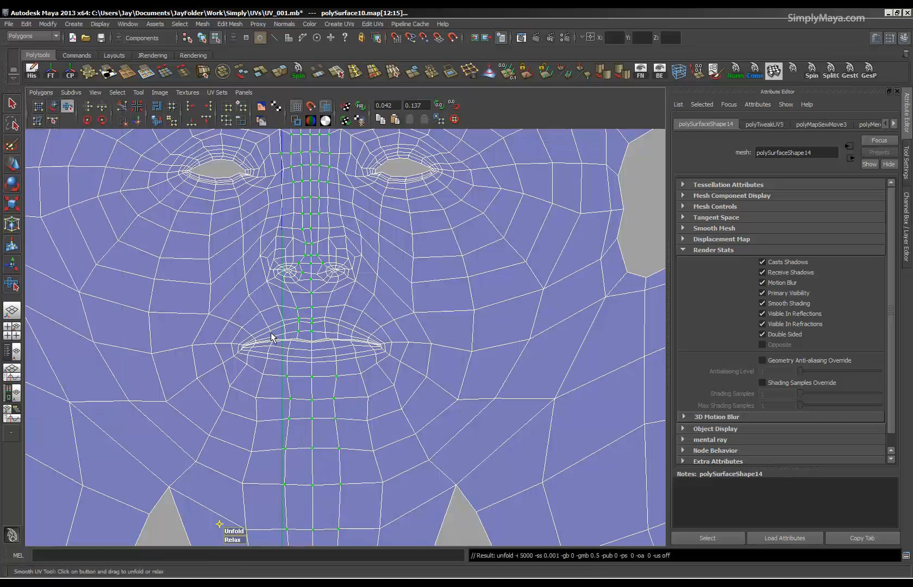
key("ctrl+z")
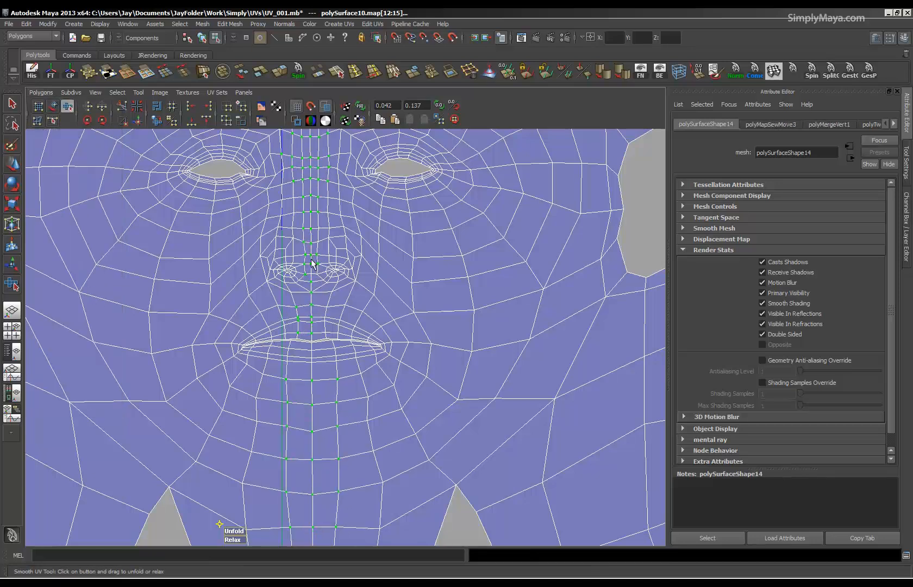
key("g")
scroll(394, 310, "down", 5)
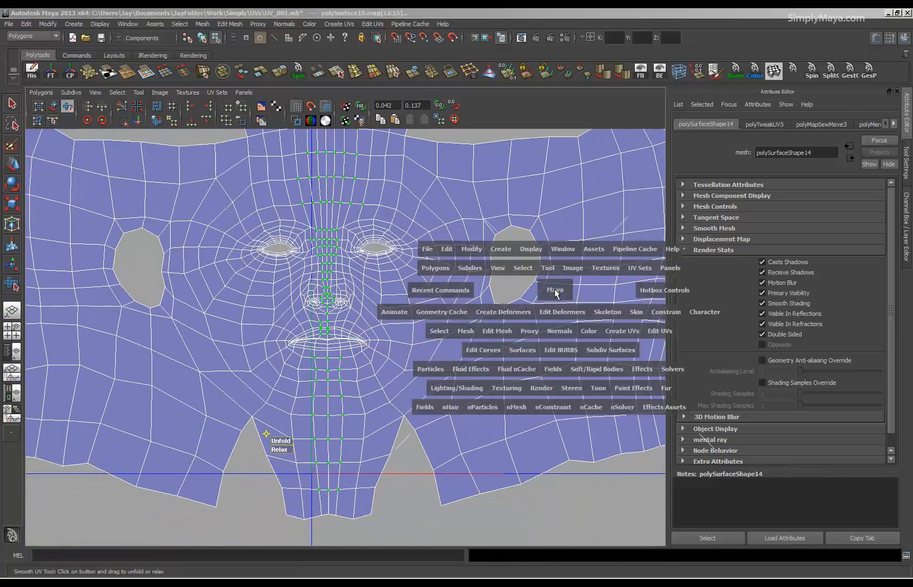
Examine the checker texture across the merged head in the perspective view, using textured display and smooth mesh preview.
key("space")
key("space")
right_click_drag(383, 318, 416, 324, "alt")
left_click_drag(416, 325, 428, 342, "alt")
key("6")
key("3")
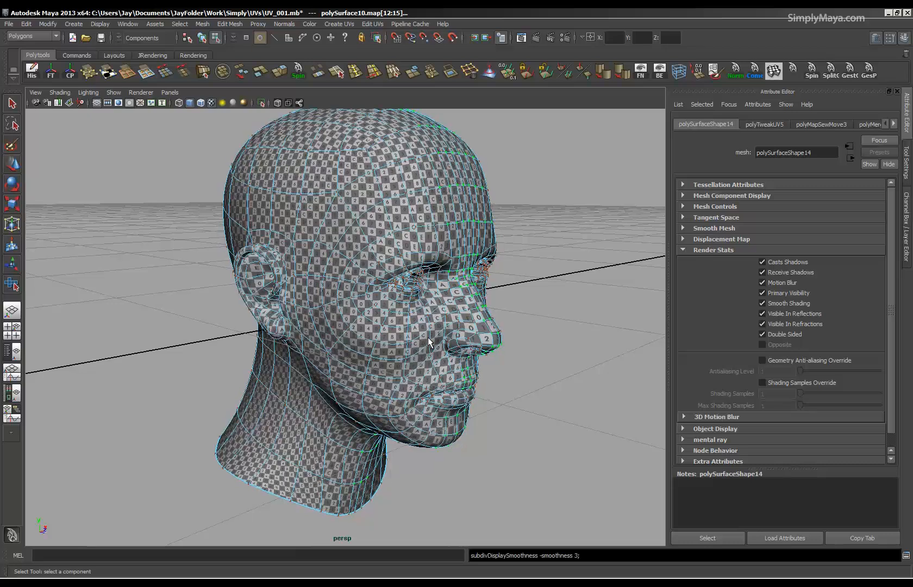
key("F8")
left_click(538, 280)
right_click_drag(540, 280, 462, 312, "alt")
left_click_drag(463, 312, 333, 318, "alt")
middle_click_drag(308, 356, 363, 353, "alt")
right_click_drag(363, 354, 495, 350, "alt")
left_click_drag(315, 316, 380, 359, "alt")
key("space")
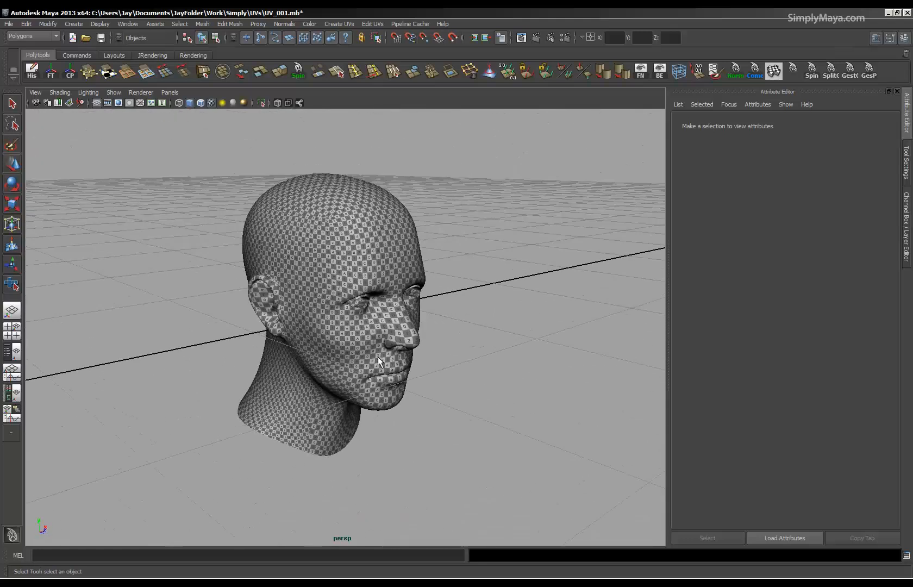
left_click_drag(375, 299, 275, 339)
Select the UVs of all the head's shells in the UV Texture Editor and scale them down uniformly.
left_click(520, 354)
key("space")
right_click_drag(295, 350, 38, 327, "alt")
middle_click_drag(212, 348, 315, 385, "alt")
key("1")
right_click_drag(316, 353, 359, 350)
right_click_drag(348, 348, 235, 341, "alt")
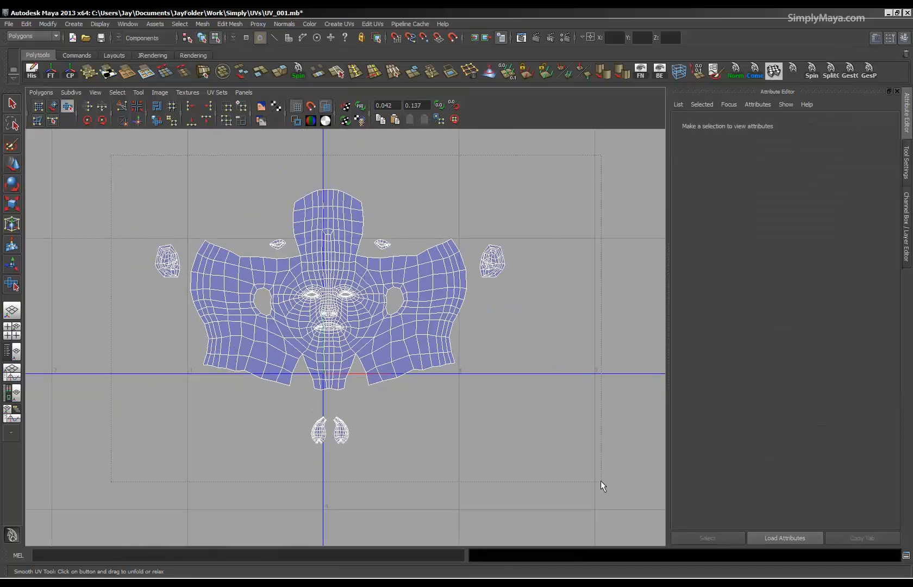
left_click_drag(607, 464, 607, 465)
key("r")
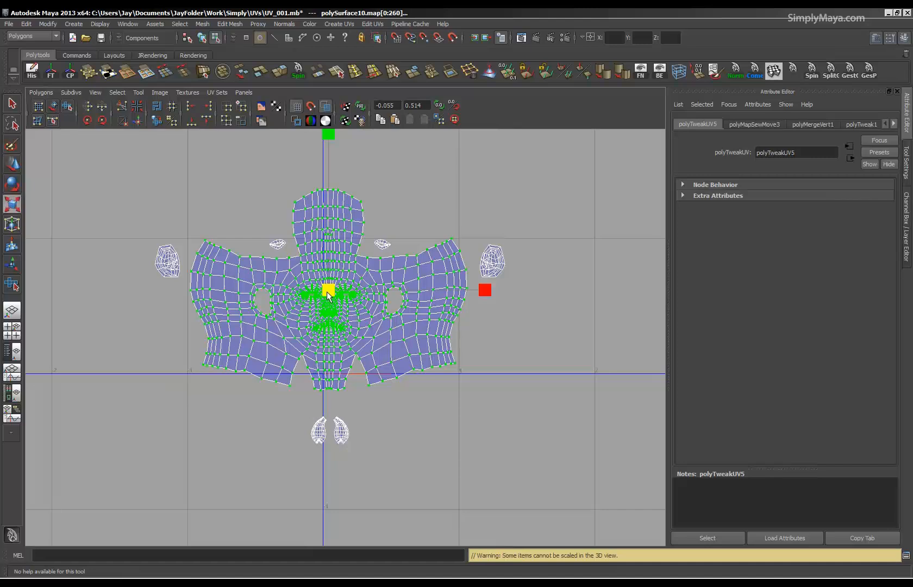
left_click(11, 107)
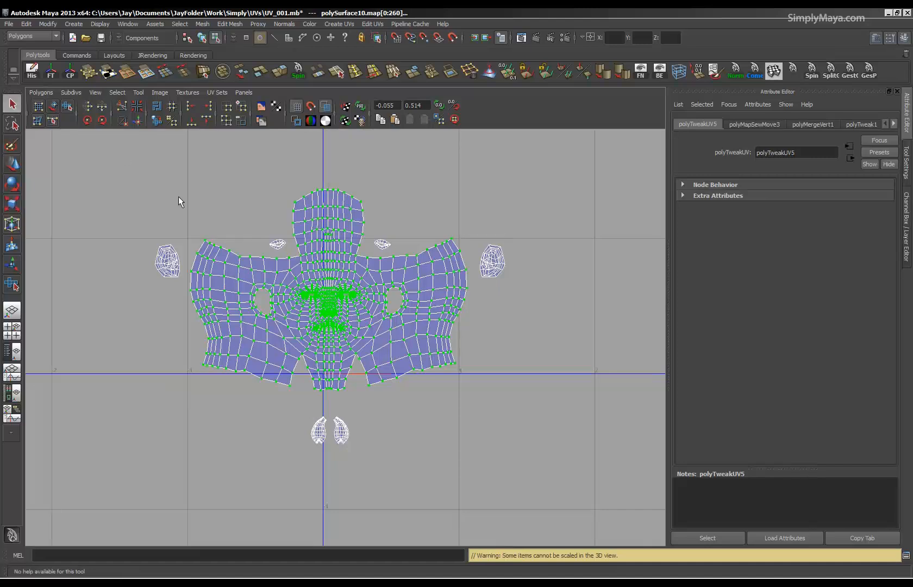
left_click_drag(107, 157, 692, 433)
left_click_drag(556, 480, 548, 480)
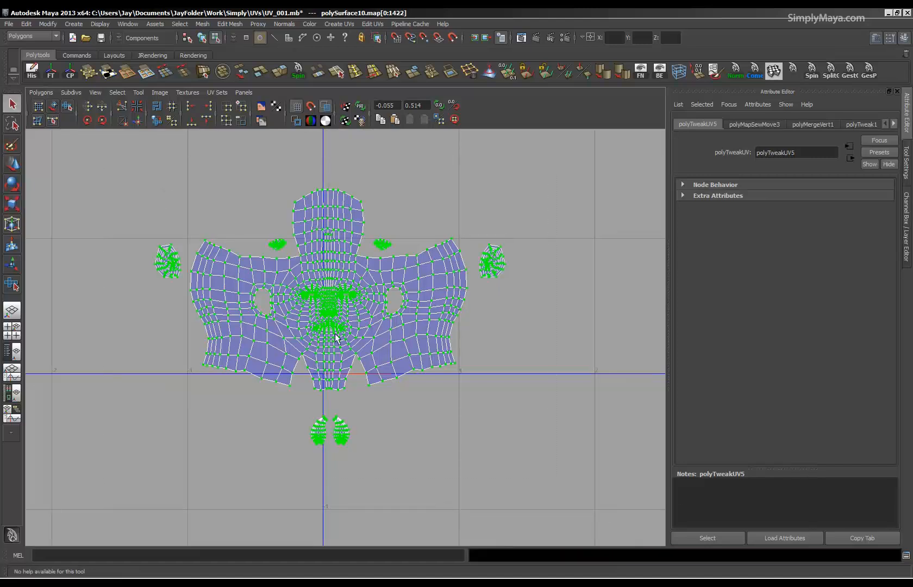
key("r")
left_click_drag(330, 317, 267, 324)
Move all the UV shells together into an empty square of the UV grid and centre them in it.
scroll(356, 363, "down", 2)
middle_click_drag(356, 363, 222, 425, "alt")
key("w")
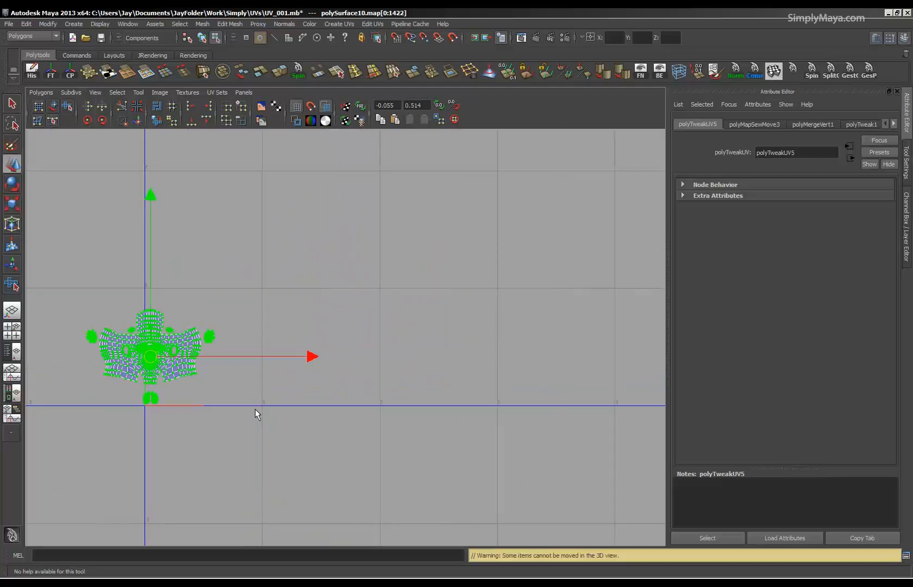
left_click_drag(163, 368, 441, 235)
middle_click_drag(394, 375, 328, 421, "alt")
right_click_drag(328, 421, 726, 361, "alt")
middle_click_drag(725, 362, 643, 509, "alt")
right_click_drag(469, 434, 612, 439, "alt")
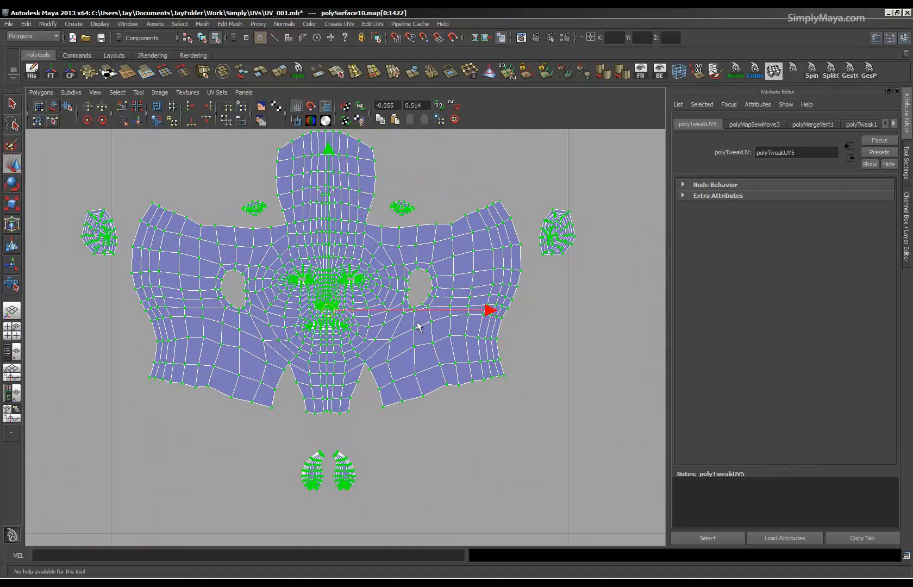
right_click_drag(351, 266, 311, 300, "alt")
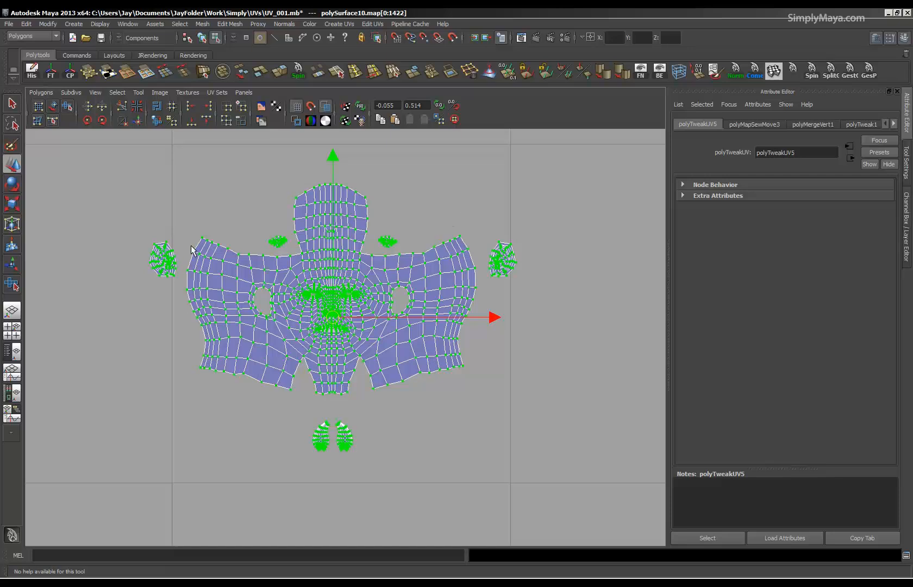
right_click_drag(482, 324, 203, 305, "alt")
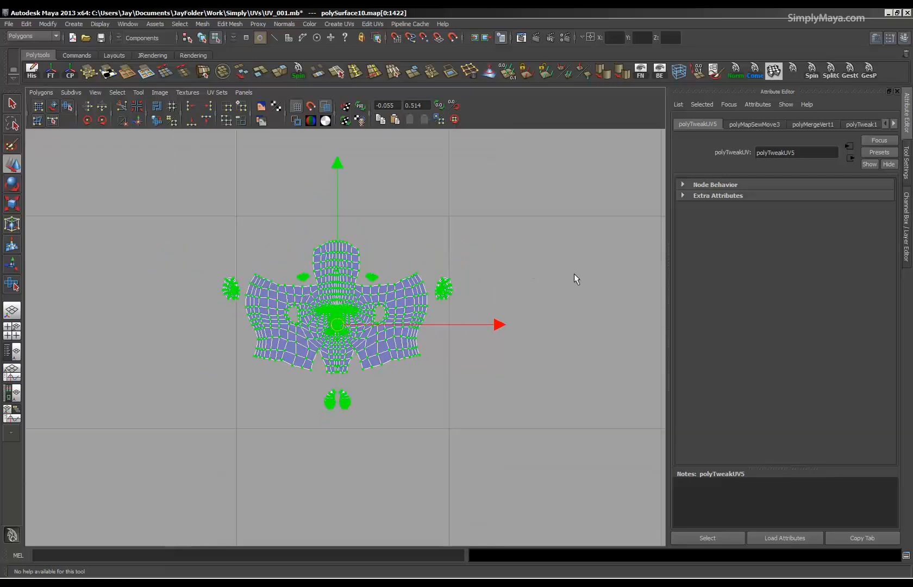
right_click_drag(306, 368, 555, 370, "alt")
middle_click_drag(464, 363, 449, 371, "alt")
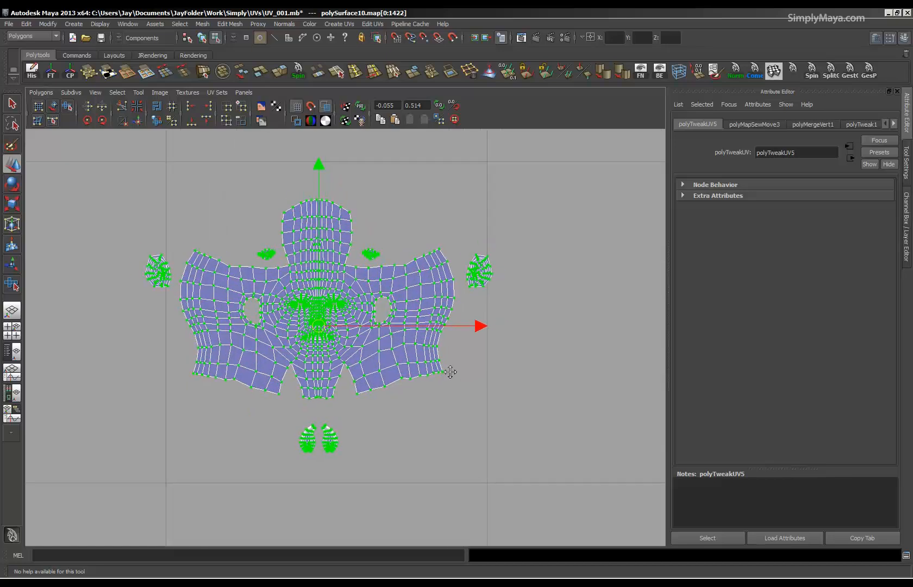
right_click_drag(449, 371, 482, 382, "alt")
Move both ear shells inward beside the scalp, and the pair of small shells below the neck to above the scalp.
left_click_drag(472, 311, 473, 310)
middle_click_drag(201, 282, 116, 245)
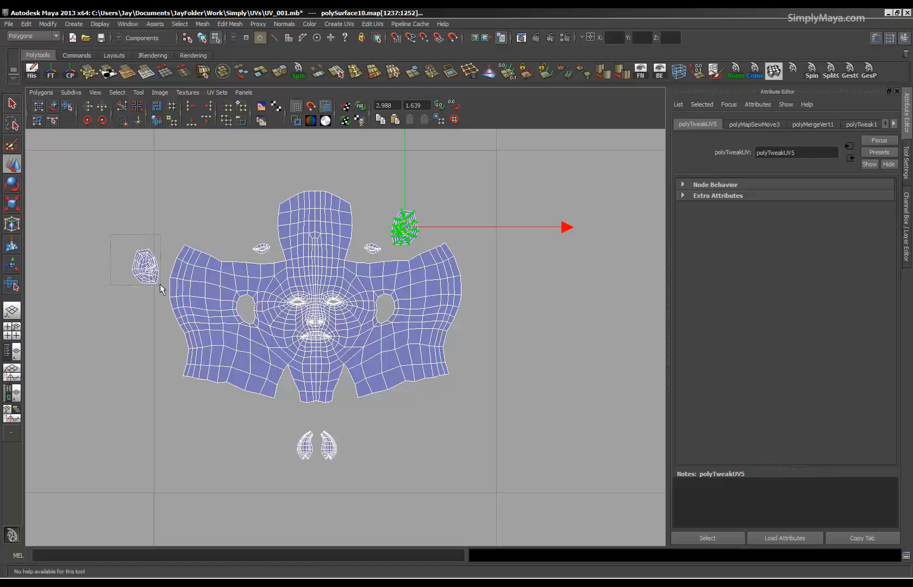
left_click_drag(157, 284, 153, 283)
middle_click_drag(153, 284, 218, 231)
left_click_drag(282, 420, 355, 476)
middle_click_drag(315, 447, 317, 171)
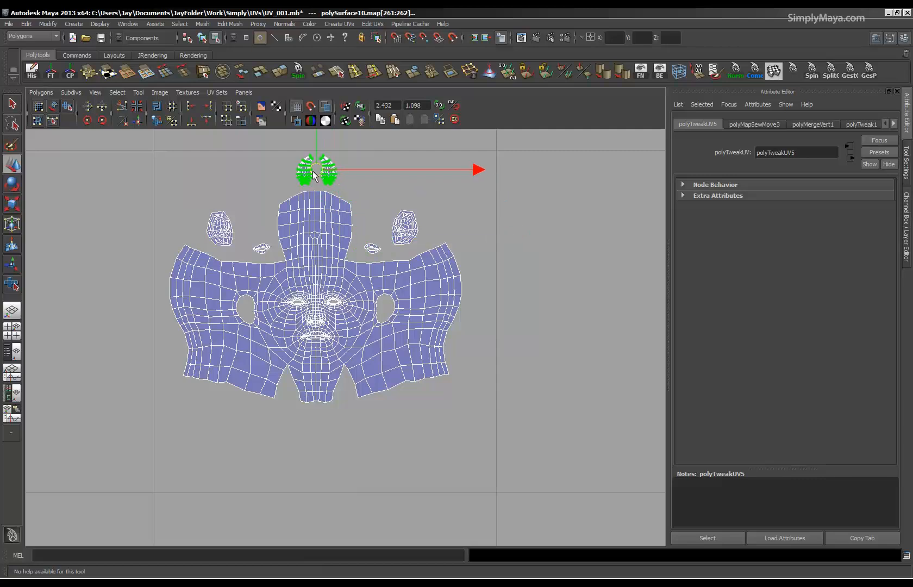
Try to sew the two small shells above the scalp along an edge on their facing sides, and undo the sewing.
middle_click_drag(302, 292, 296, 393, "alt")
right_click_drag(296, 393, 596, 352, "alt")
middle_click_drag(234, 225, 292, 353, "alt")
right_click_drag(292, 354, 571, 350, "alt")
middle_click_drag(161, 266, 248, 322, "alt")
right_click_drag(249, 322, 342, 316, "alt")
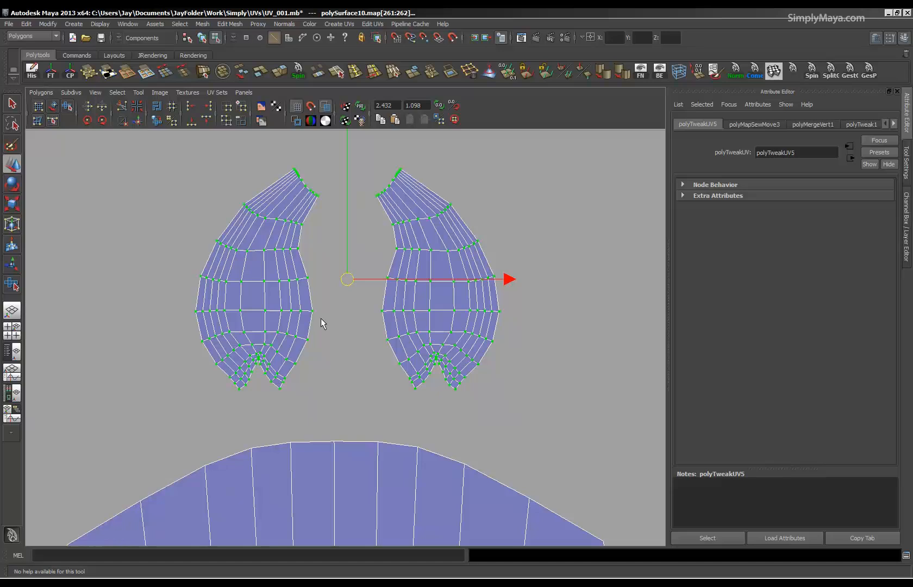
left_click(309, 332)
left_click(36, 92)
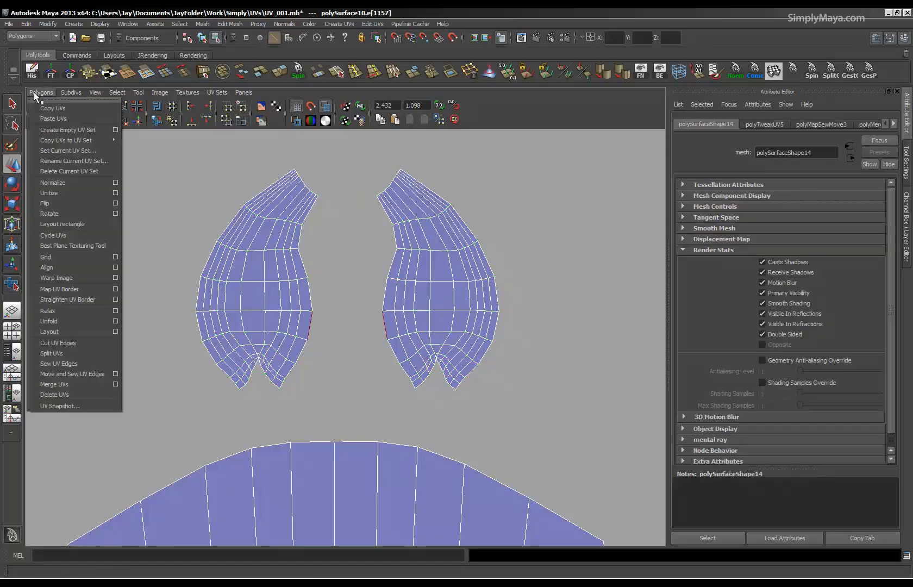
left_click(71, 364)
key("ctrl+z")
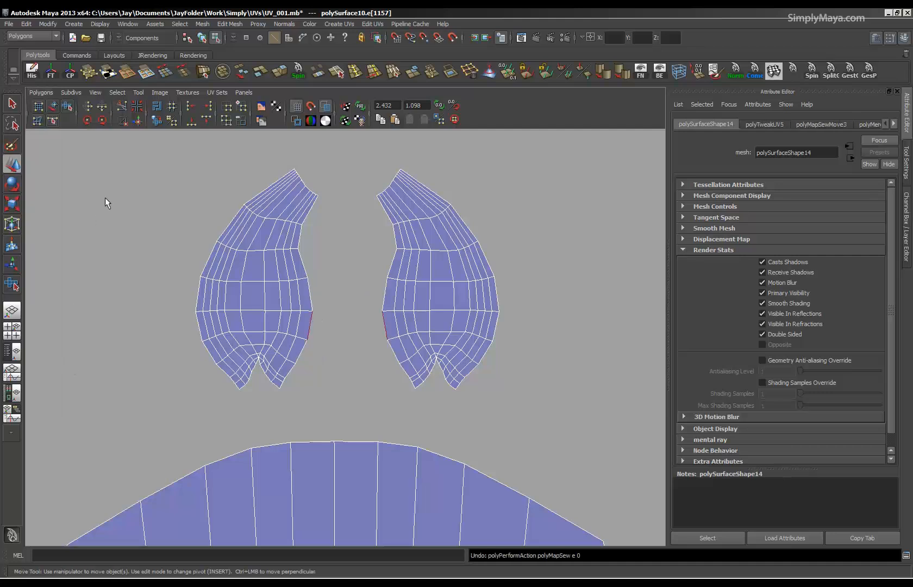
Move and sew the two small shells above the scalp along the selected edge, and rotate the joined shell upright.
left_click(128, 119)
right_click_drag(318, 327, 360, 327)
left_click_drag(470, 158, 259, 388)
left_click_drag(160, 426, 159, 426)
key("e")
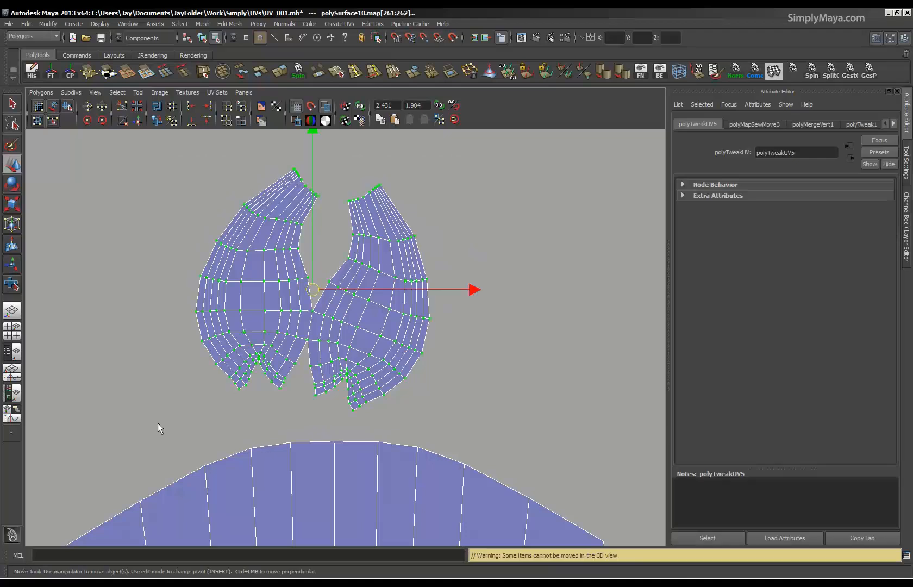
left_click_drag(433, 389, 458, 350)
Move the joined small shell sideways so it is centred above the scalp.
key("w")
left_click_drag(314, 290, 336, 291)
scroll(545, 342, "down", 3)
right_click_drag(544, 341, 243, 344, "alt")
middle_click_drag(386, 479, 375, 393, "alt")
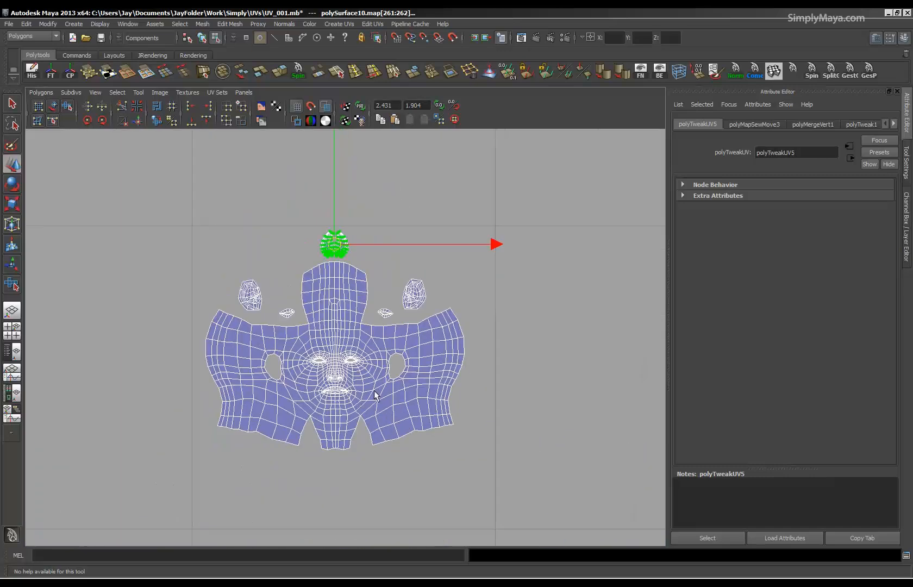
Select the UVs of all the head's shells and scale them up uniformly to fill the width of their UV square.
left_click_drag(561, 504, 561, 504)
key("r")
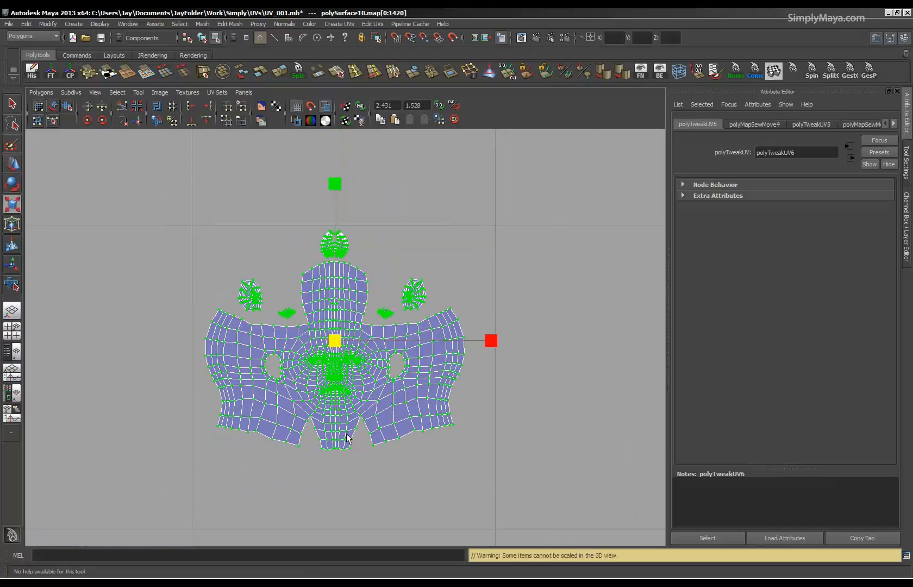
left_click_drag(330, 353, 363, 374)
key("w")
right_click_drag(504, 399, 116, 352, "alt")
right_click_drag(443, 405, 516, 431, "alt")
middle_click_drag(270, 459, 302, 376, "alt")
right_click_drag(302, 376, 169, 381, "alt")
right_click_drag(357, 397, 336, 438, "alt")
Switch to the perspective view, show the hidden objects and select the bent tube in object mode.
key("space")
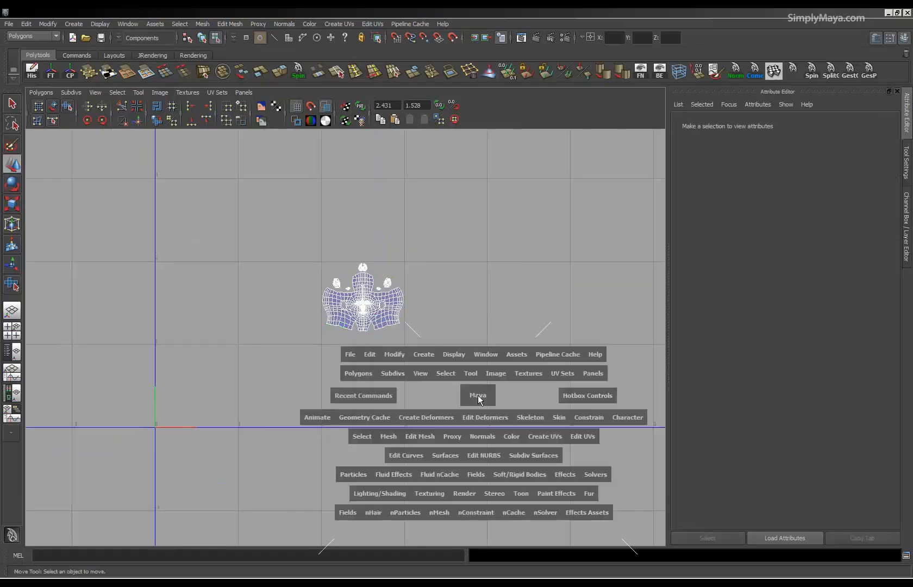
key("space")
left_click_drag(497, 430, 432, 399, "alt")
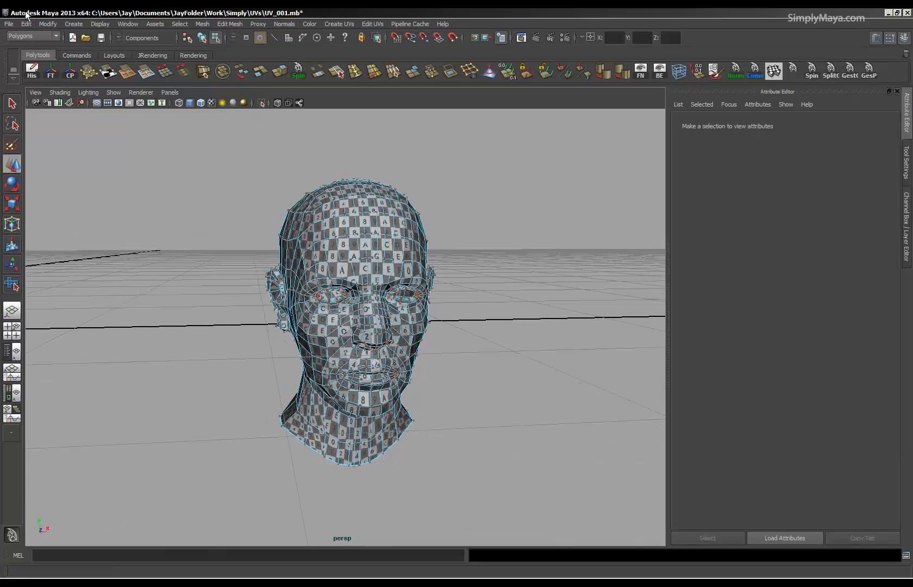
left_click(75, 55)
left_click(107, 73)
left_click_drag(326, 340, 341, 358, "alt")
left_click(439, 320)
key("F8")
Try a planar projection with the current settings on the bent tube, and undo it.
left_click_drag(256, 304, 336, 347, "alt")
middle_click_drag(375, 327, 356, 447, "alt")
right_click_drag(356, 446, 413, 432, "alt")
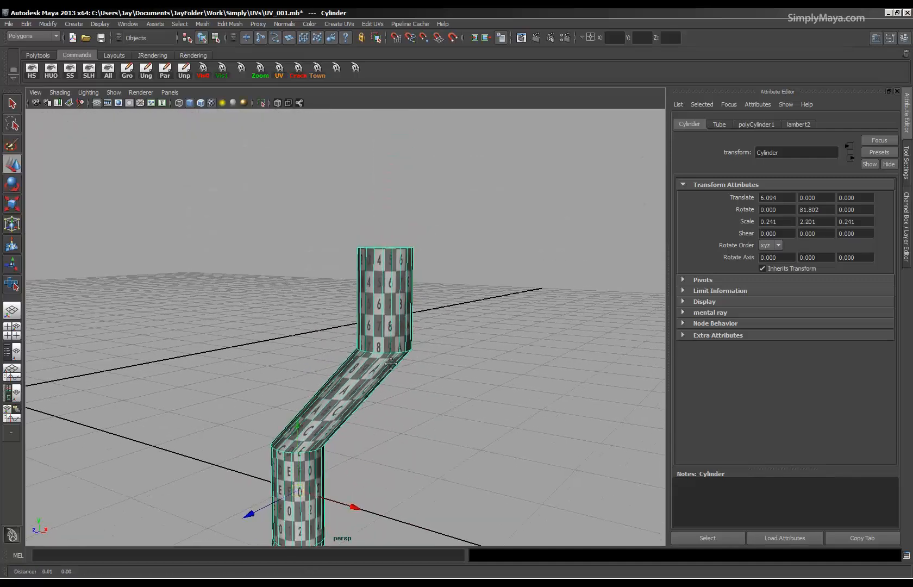
middle_click_drag(413, 432, 410, 295, "alt")
left_click_drag(410, 295, 239, 417, "alt")
left_click_drag(309, 394, 415, 482, "alt")
left_click(337, 25)
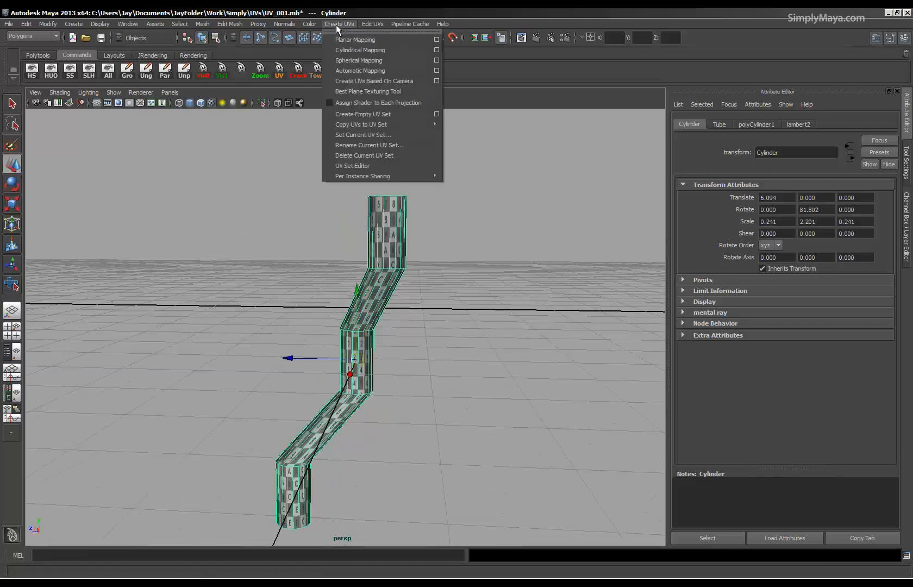
left_click(347, 44)
left_click_drag(347, 365, 403, 360, "alt")
key("ctrl+z")
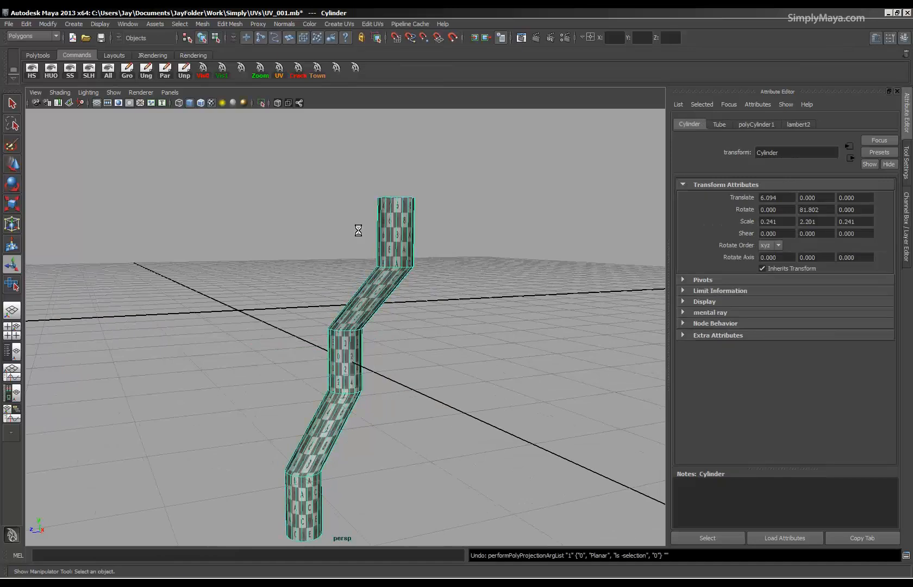
Apply a planar projection to the tube from the Z axis, fitted to the bounding box.
left_click(367, 25)
left_click(338, 23)
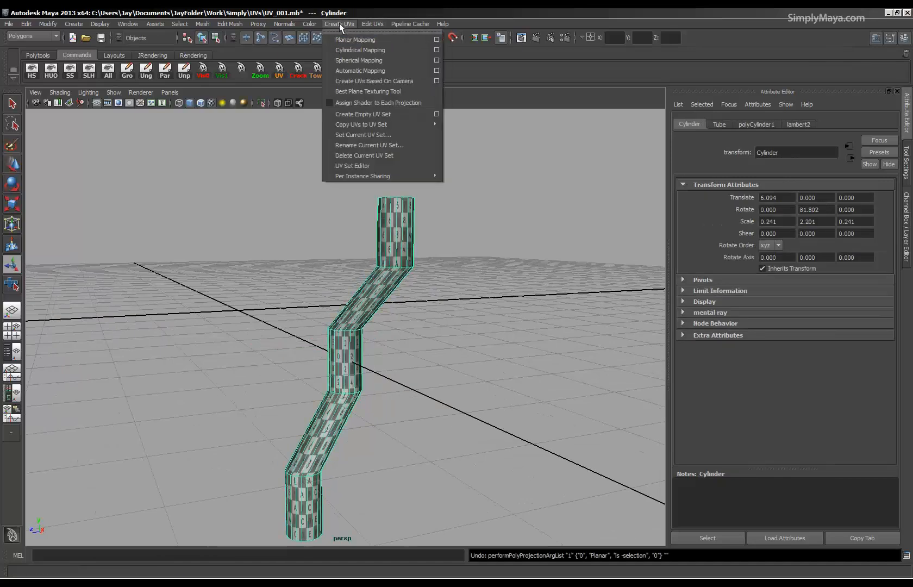
left_click(436, 39)
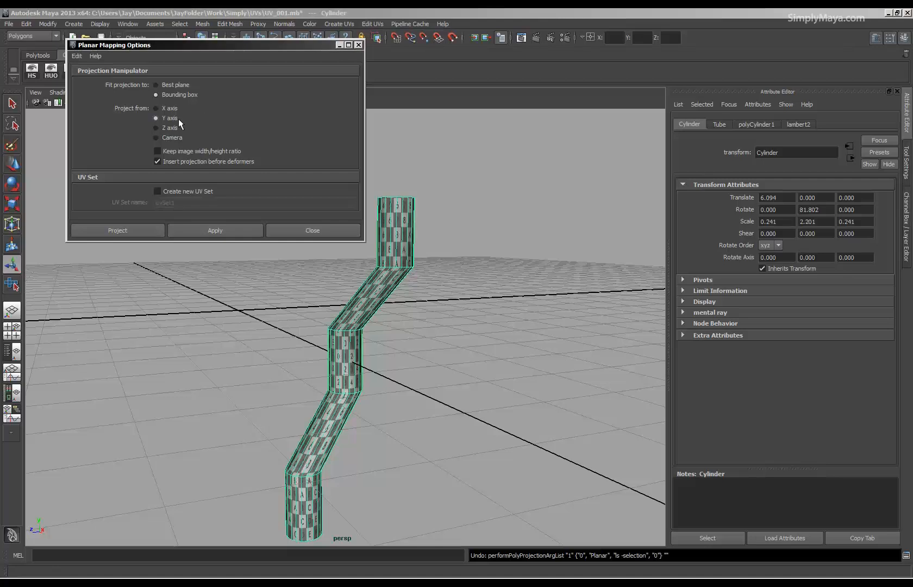
left_click(175, 130)
left_click(212, 228)
left_click_drag(375, 335, 407, 287, "alt")
Assign the existing lambert2 material to the tube and close the Planar Mapping Options.
left_click(387, 255)
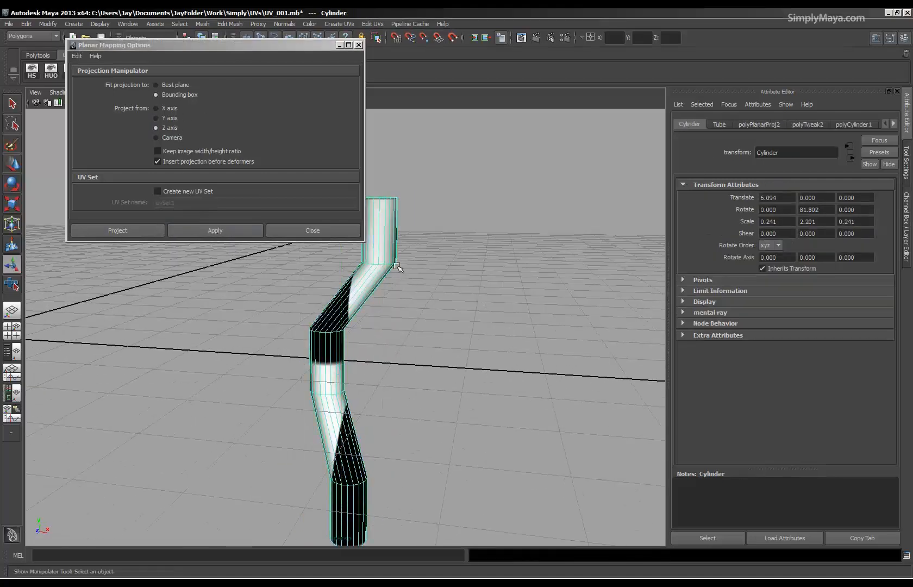
right_click_drag(387, 255, 405, 426)
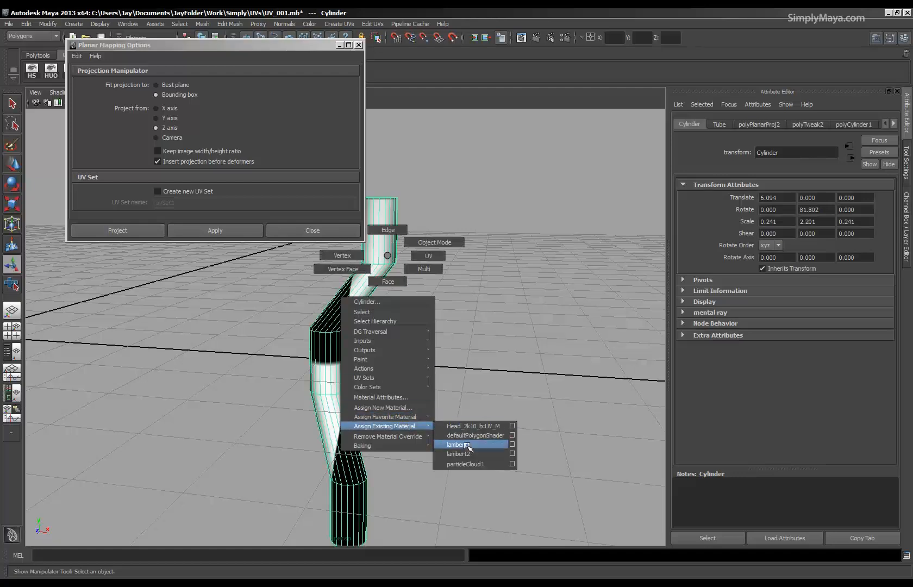
right_click_drag(466, 453, 465, 453)
right_click_drag(399, 393, 597, 391, "alt")
left_click_drag(597, 390, 486, 326, "alt")
left_click(358, 45)
Examine how the planar projection's checker pattern falls on all sides of the tube.
left_click_drag(432, 291, 233, 362, "alt")
right_click_drag(371, 359, 293, 368, "alt")
middle_click_drag(383, 414, 392, 348, "alt")
left_click_drag(392, 347, 350, 335, "alt")
middle_click_drag(365, 388, 375, 330, "alt")
left_click_drag(375, 330, 352, 368, "alt")
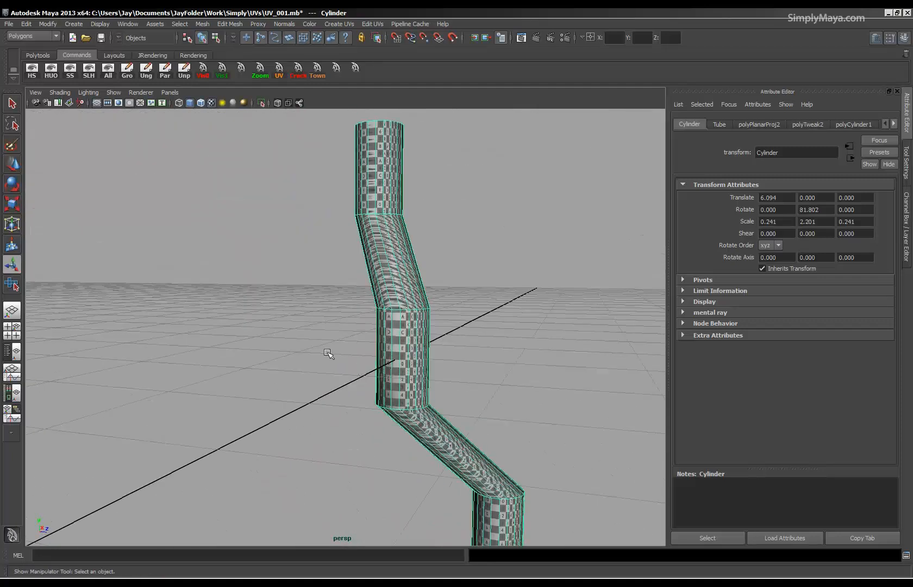
Show the UV Texture Editor beside the perspective view and compare the tube's planar UV layout with its checker pattern.
key("space")
middle_click_drag(116, 385, 177, 377, "alt")
right_click_drag(178, 377, 252, 417, "alt")
middle_click_drag(252, 422, 188, 349, "alt")
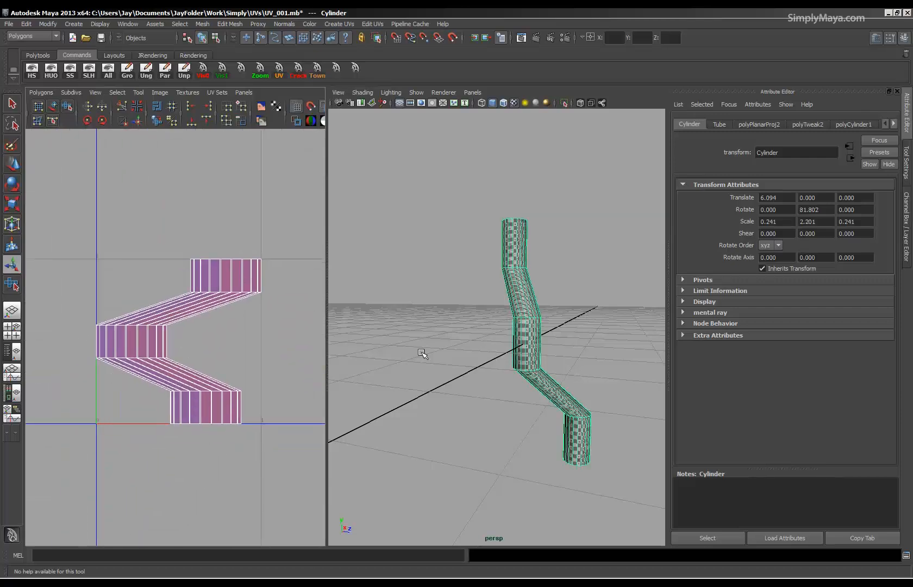
left_click_drag(494, 316, 469, 348, "alt")
right_click_drag(469, 348, 544, 357, "alt")
left_click_drag(544, 357, 459, 310, "alt")
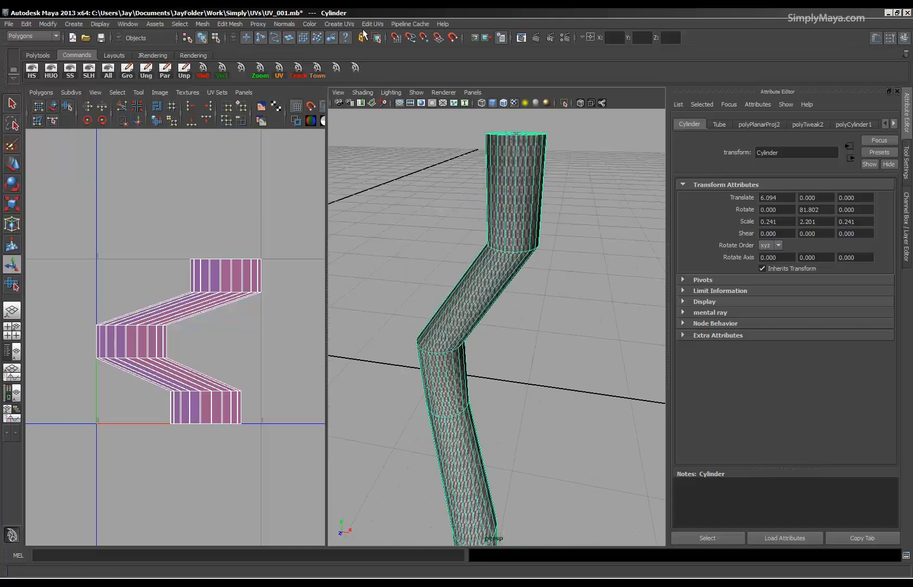
Apply a cylindrical projection to the tube and widen its horizontal sweep to 360 degrees.
left_click(338, 24)
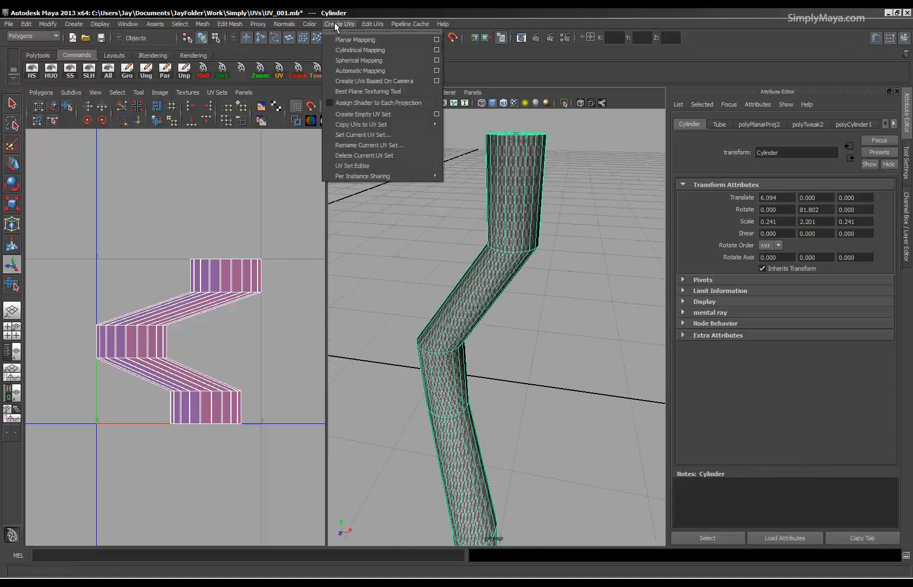
left_click(340, 50)
left_click_drag(413, 236, 519, 329, "alt")
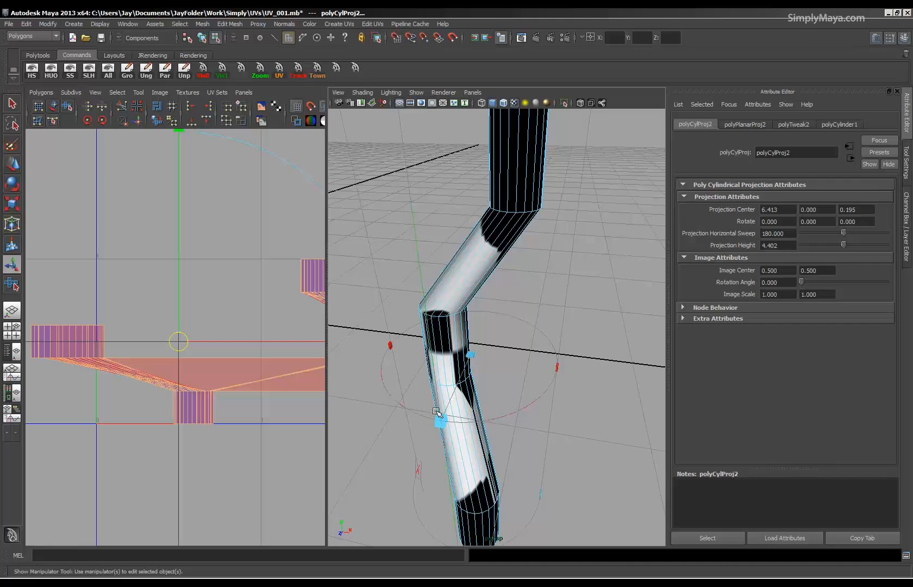
right_click_drag(542, 336, 447, 342, "alt")
left_click_drag(446, 342, 712, 352, "alt")
left_click_drag(472, 331, 532, 330)
Move the cylindrical projection's centre along X to about 3.74 and inspect the resulting UV layout.
middle_click(254, 350)
middle_click_drag(255, 352, 217, 354, "alt")
left_click(508, 405)
left_click_drag(433, 336, 522, 335)
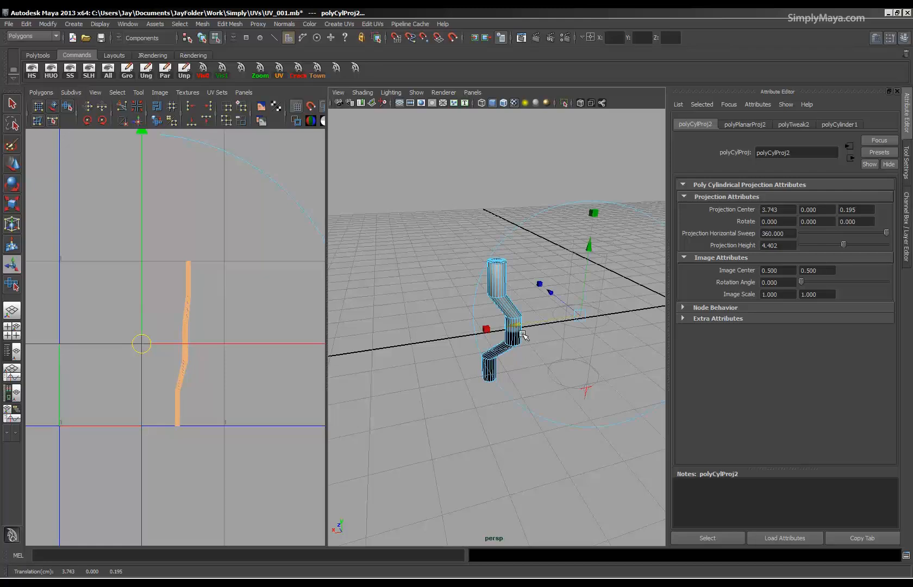
right_click_drag(157, 386, 446, 387, "alt")
middle_click_drag(170, 367, 135, 414, "alt")
Apply automatic mapping to the tube and return to object selection mode with the tube selected.
left_click(344, 23)
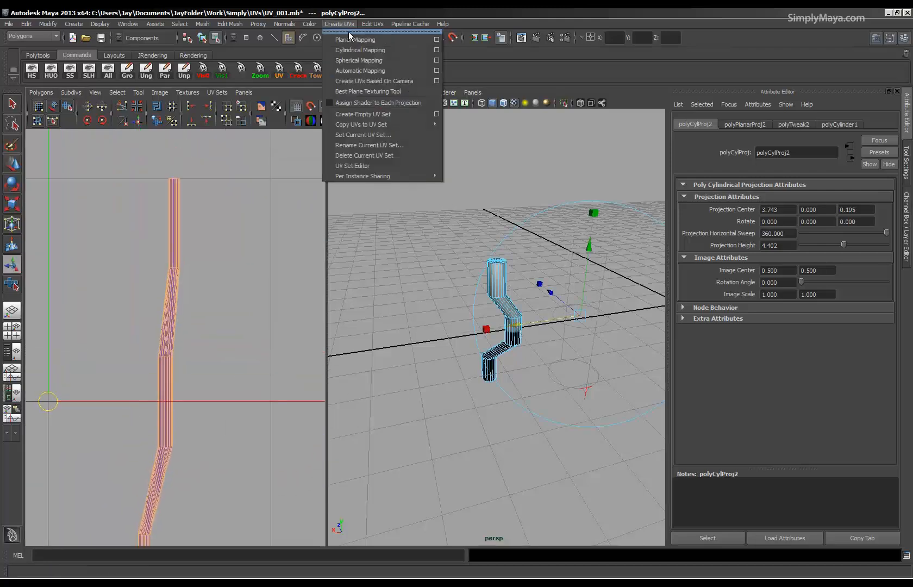
left_click(357, 71)
scroll(211, 341, "down", 3)
right_click_drag(121, 391, 176, 417, "alt")
middle_click_drag(176, 417, 195, 404, "alt")
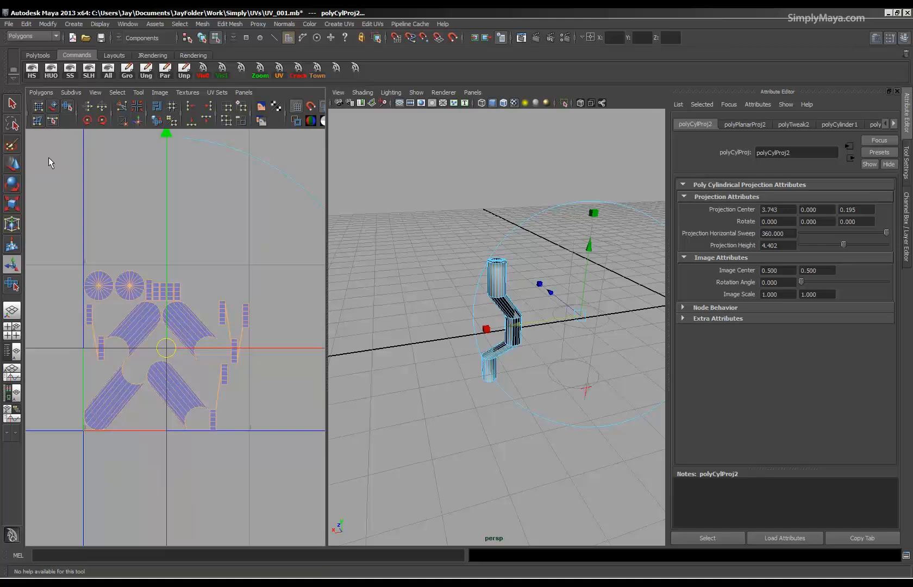
left_click(12, 103)
left_click_drag(491, 313, 452, 333, "alt")
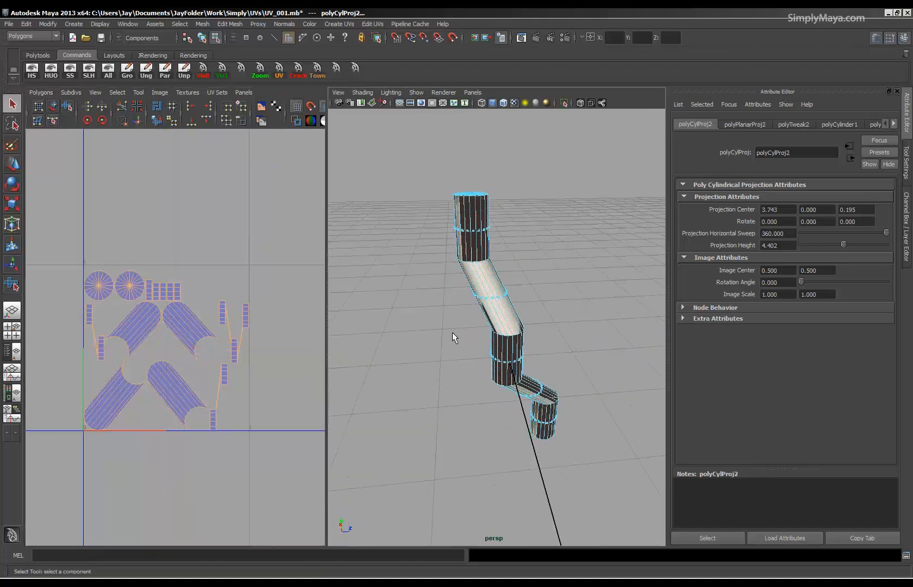
key("F8")
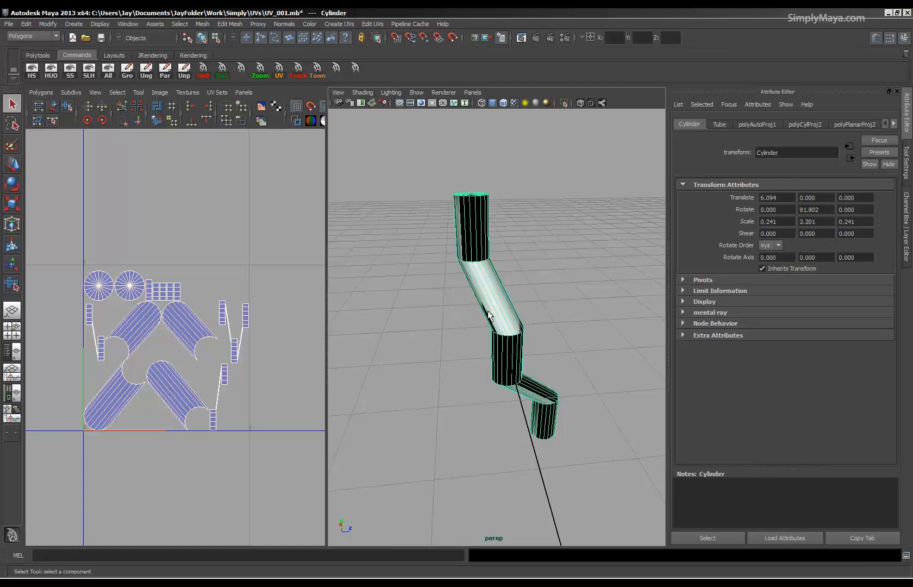
Examine the tube's bends, sections and top cap from several sides.
left_click_drag(495, 316, 428, 306, "alt")
left_click_drag(502, 317, 584, 316, "alt")
middle_click_drag(526, 318, 526, 339, "alt")
right_click_drag(526, 339, 606, 340, "alt")
left_click_drag(509, 326, 399, 342, "alt")
left_click_drag(468, 324, 453, 399, "alt")
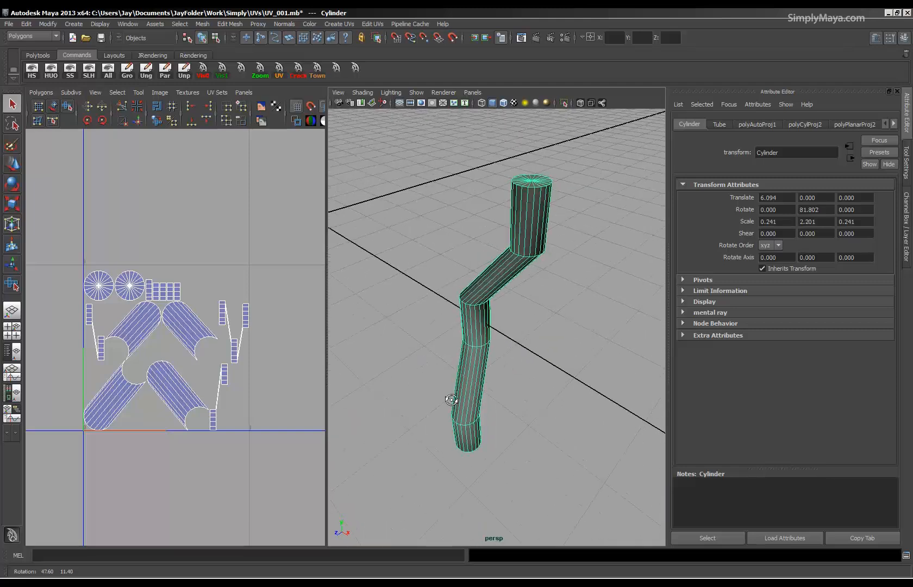
left_click_drag(475, 344, 499, 370, "alt")
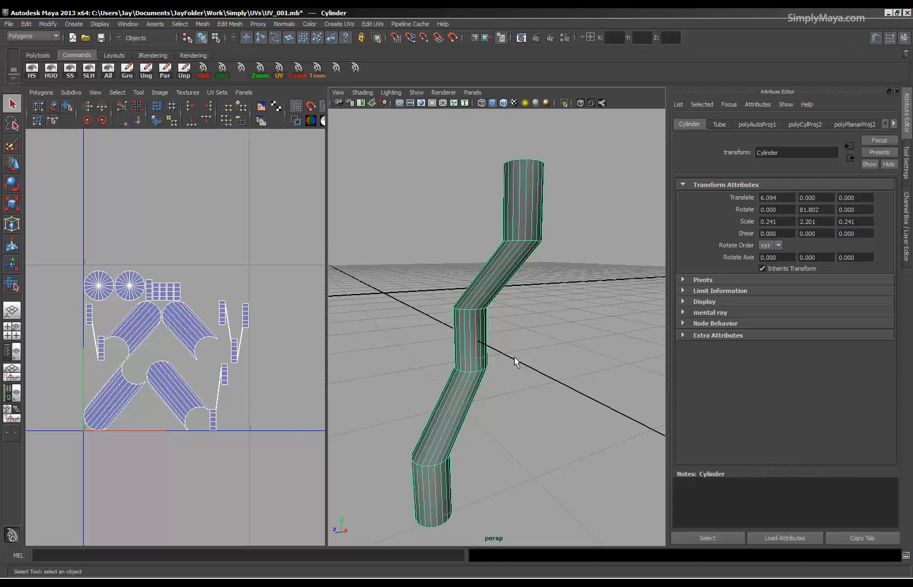
left_click_drag(529, 349, 483, 374, "alt")
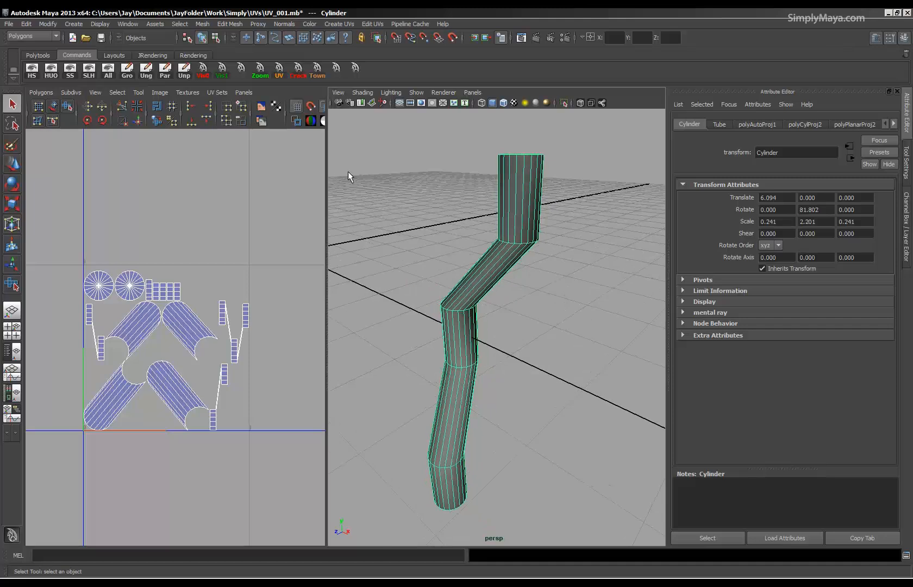
Reset the Unitize UVs settings and unitize the tube's UVs without creating a new UV set.
left_click(371, 24)
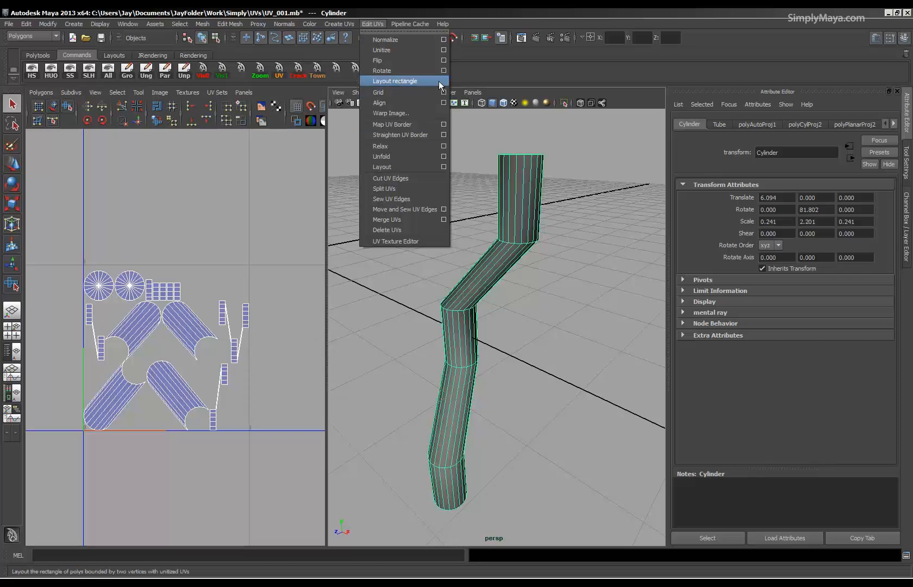
left_click(442, 50)
left_click(82, 57)
left_click(80, 78)
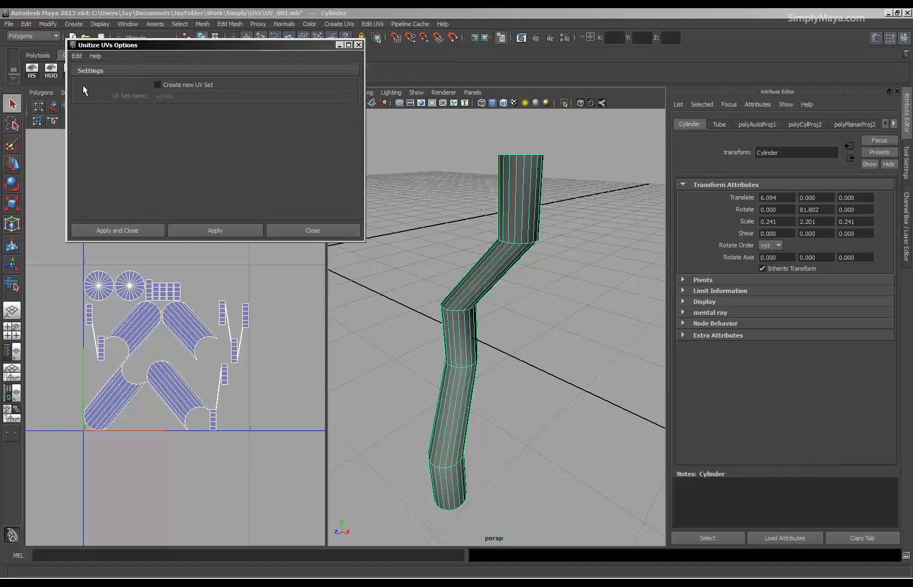
left_click(117, 231)
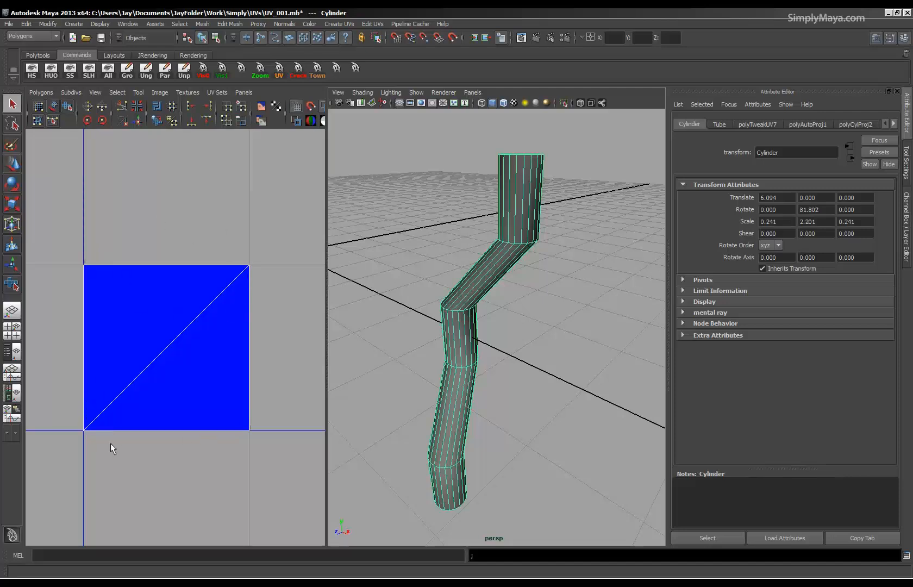
Examine the unitized tube's top cap, bottom cap and side faces from several angles.
left_click_drag(499, 234, 462, 302, "alt")
middle_click_drag(462, 301, 450, 347, "alt")
right_click_drag(451, 347, 489, 348, "alt")
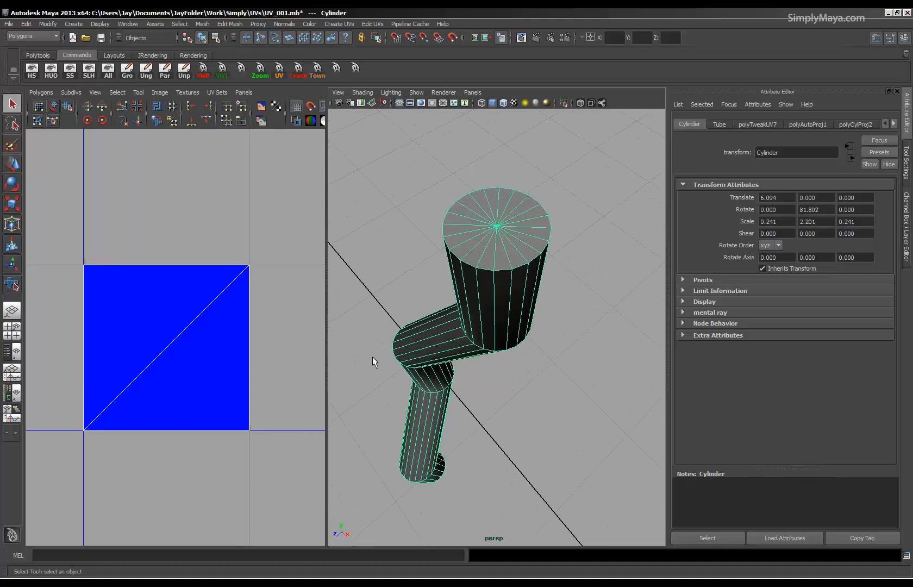
left_click_drag(487, 320, 547, 238, "alt")
right_click_drag(547, 238, 461, 393, "alt")
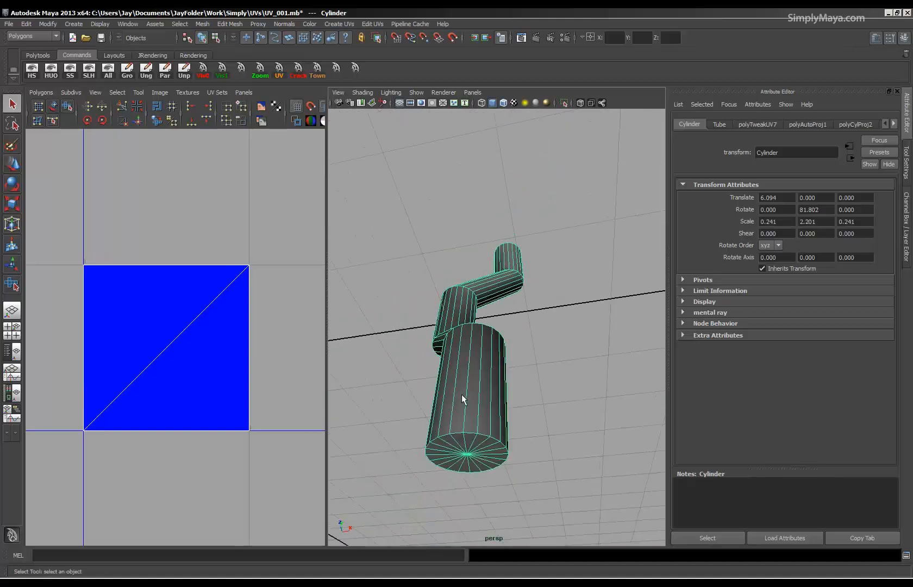
left_click_drag(465, 301, 500, 332, "alt")
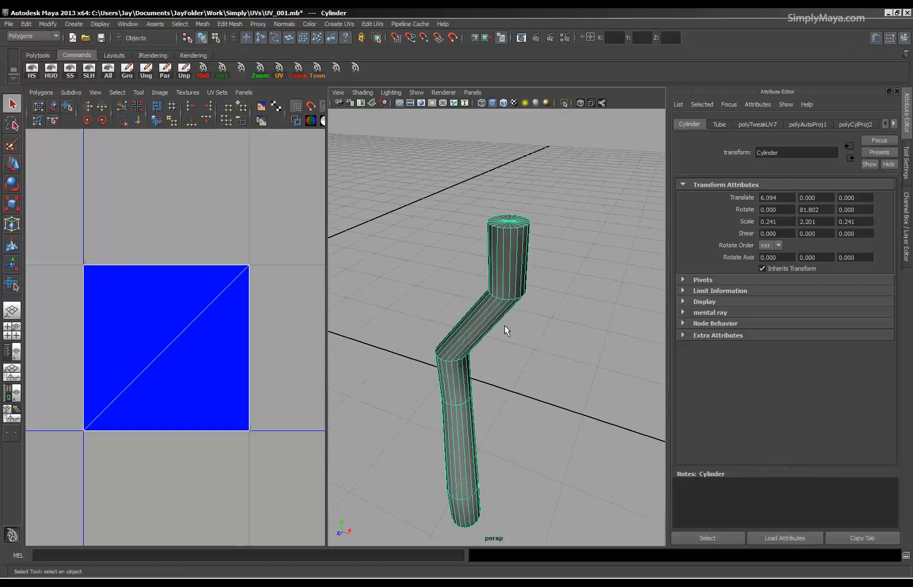
middle_click_drag(499, 332, 485, 326, "alt")
right_click_drag(476, 337, 526, 339, "alt")
left_click_drag(515, 347, 511, 315, "alt")
right_click_drag(510, 316, 481, 346, "alt")
left_click_drag(481, 346, 493, 265, "alt")
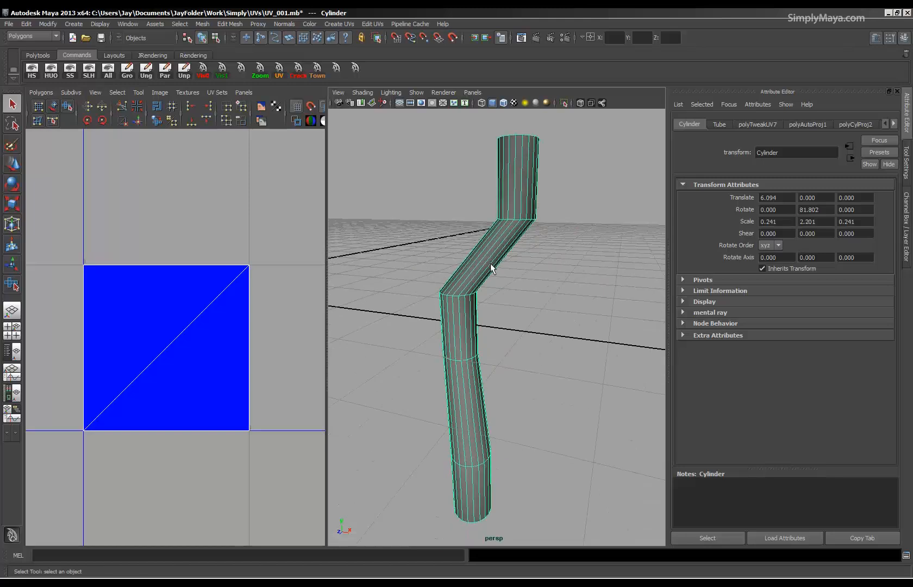
Switch to edge selection in the UV Texture Editor and select all of the tube's edges.
right_click_drag(219, 370, 219, 351)
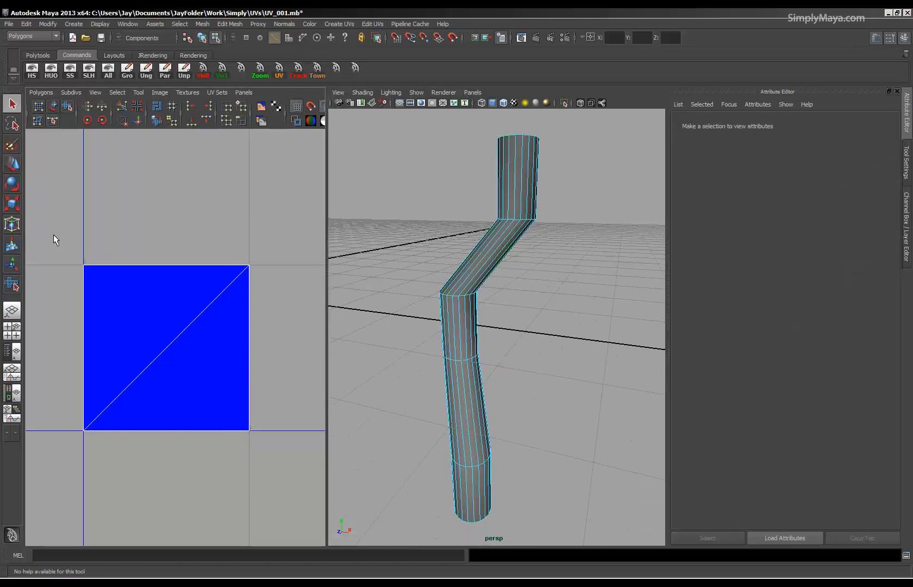
left_click_drag(53, 234, 270, 461)
mouse_move(440, 334)
left_mouse_down("alt")
mouse_move(438, 369)
mouse_move(448, 353)
left_mouse_up("alt")
middle_click_drag(470, 307, 461, 412, "alt")
right_click_drag(460, 412, 515, 336, "alt")
scroll(527, 299, "down", 3)
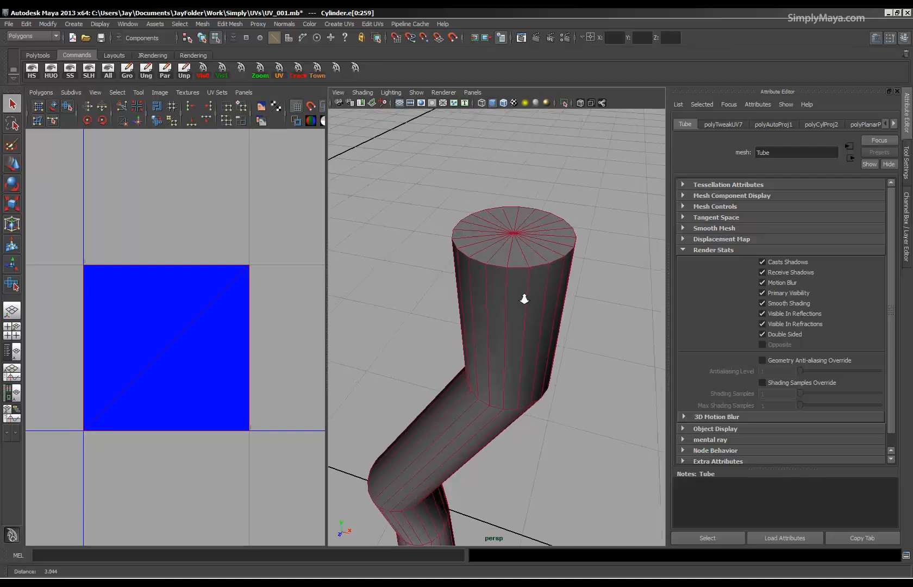
Remove the edge loop around the tube's top cap from the edge selection.
right_click(511, 292)
right_click_drag(509, 290, 510, 262)
double_click(515, 277, "ctrl")
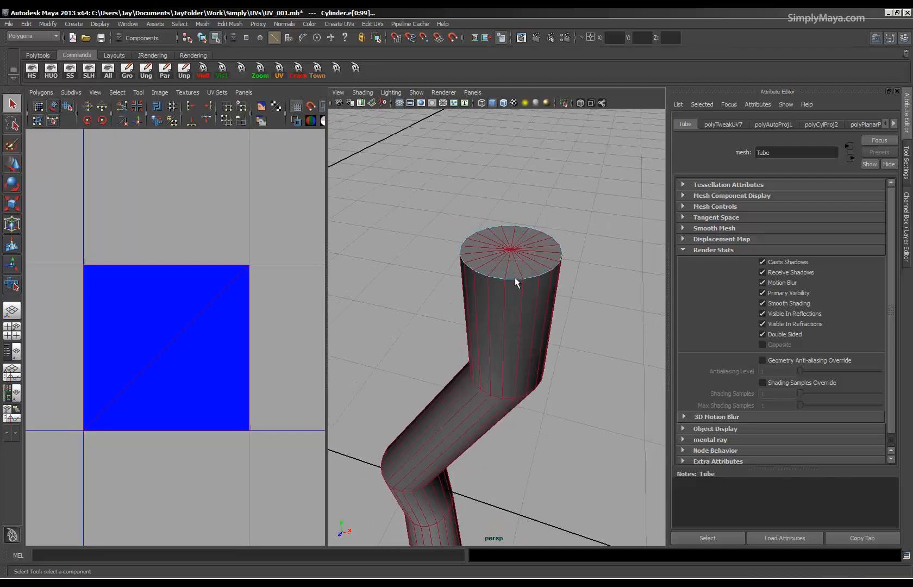
Remove the edge loop around the tube's bottom cap from the edge selection.
middle_click_drag(507, 401, 521, 205, "alt")
left_click_drag(521, 205, 484, 287, "alt")
double_click(476, 286, "ctrl")
Remove one lengthwise edge loop from the selection as the tube's seam, and check that it runs the full length.
left_click_drag(475, 327, 392, 289, "alt")
right_click_drag(392, 289, 382, 253, "alt")
middle_click_drag(468, 288, 483, 344, "alt")
left_click_drag(483, 315, 483, 337, "alt")
right_click_drag(462, 294, 509, 310, "alt")
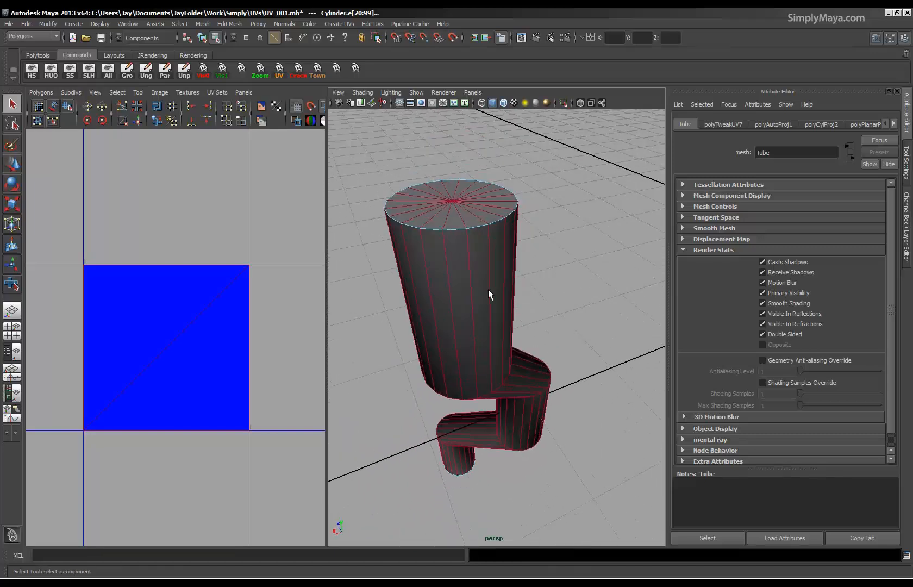
double_click(467, 255, "shift")
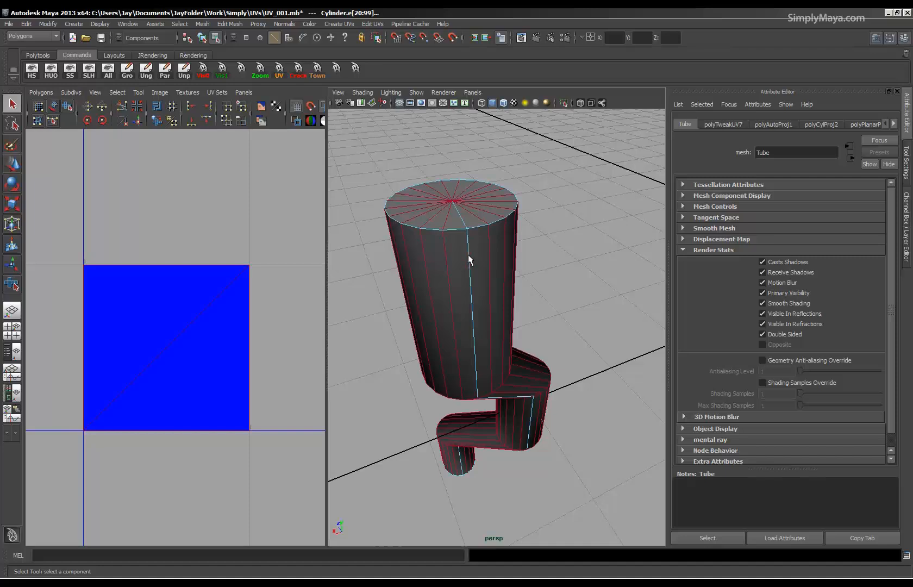
left_click_drag(488, 365, 489, 271, "alt")
right_click_drag(513, 358, 489, 377, "alt")
middle_click_drag(481, 457, 541, 241, "alt")
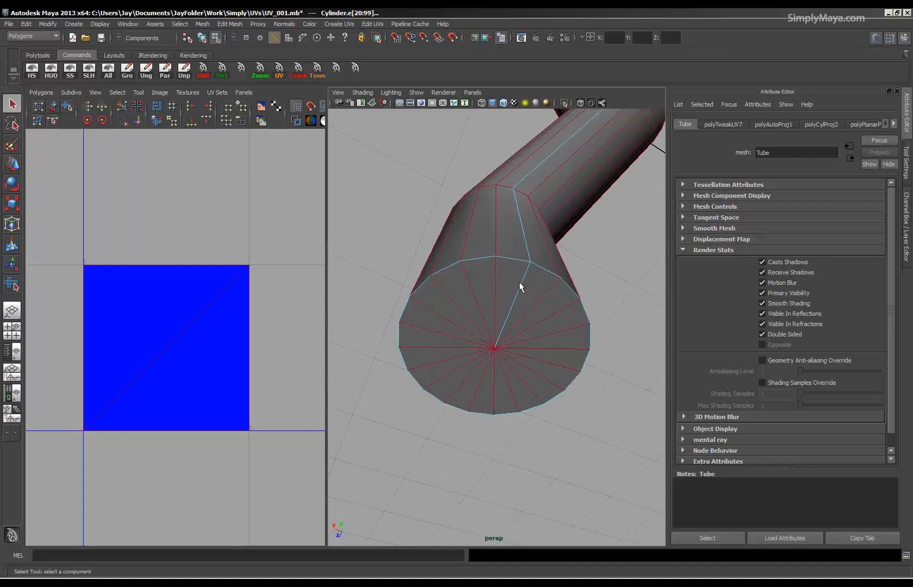
right_click_drag(493, 287, 514, 338, "alt")
middle_click_drag(513, 338, 438, 363, "alt")
left_click_drag(489, 338, 521, 380, "alt")
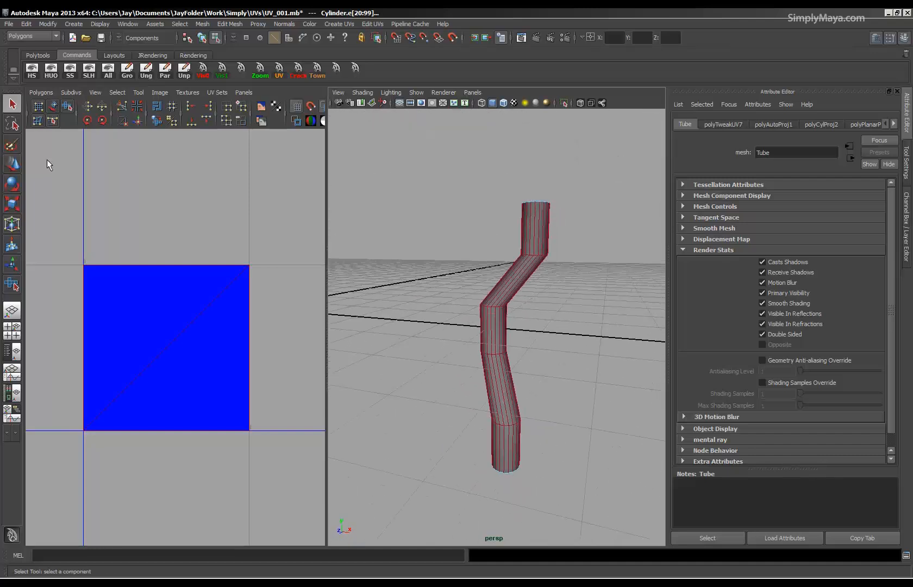
Move and sew the UVs of all the selected tube edges.
left_click(41, 92)
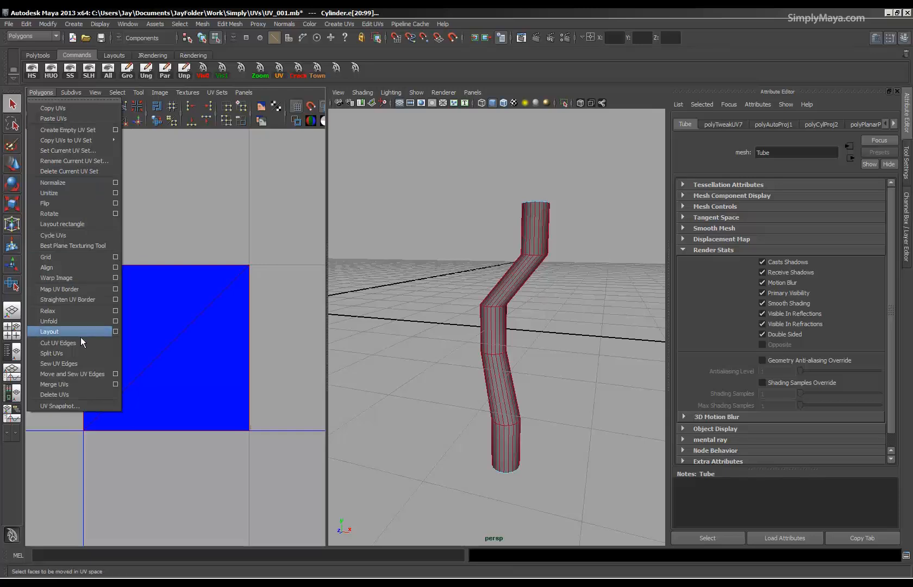
left_click(80, 374)
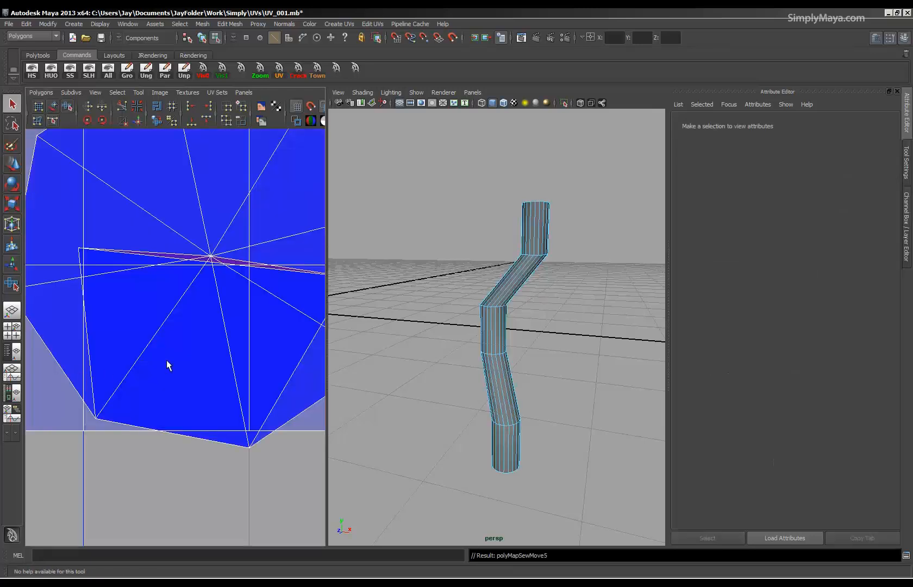
right_click_drag(106, 375, 82, 330, "alt")
right_click_drag(271, 321, 82, 316, "alt")
right_click_drag(163, 315, 97, 314, "alt")
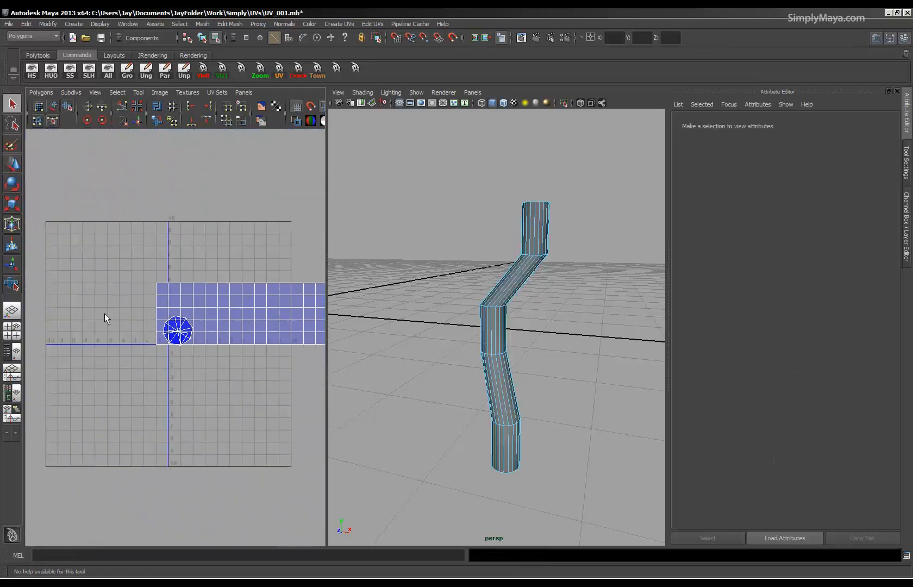
Select the UVs of the tube's side shell and move it up clear of the cap shells.
mouse_move(446, 307)
left_mouse_down("alt")
mouse_move(442, 350)
mouse_move(454, 314)
left_mouse_up("alt")
right_click_drag(203, 325, 137, 309, "alt")
middle_click_drag(149, 306, 126, 266, "alt")
right_click_drag(126, 267, 227, 251, "alt")
middle_click_drag(226, 251, 216, 297, "alt")
right_click_drag(217, 297, 255, 300)
left_click_drag(290, 262, 260, 298)
right_click_drag(261, 298, 287, 285, "ctrl")
key("w")
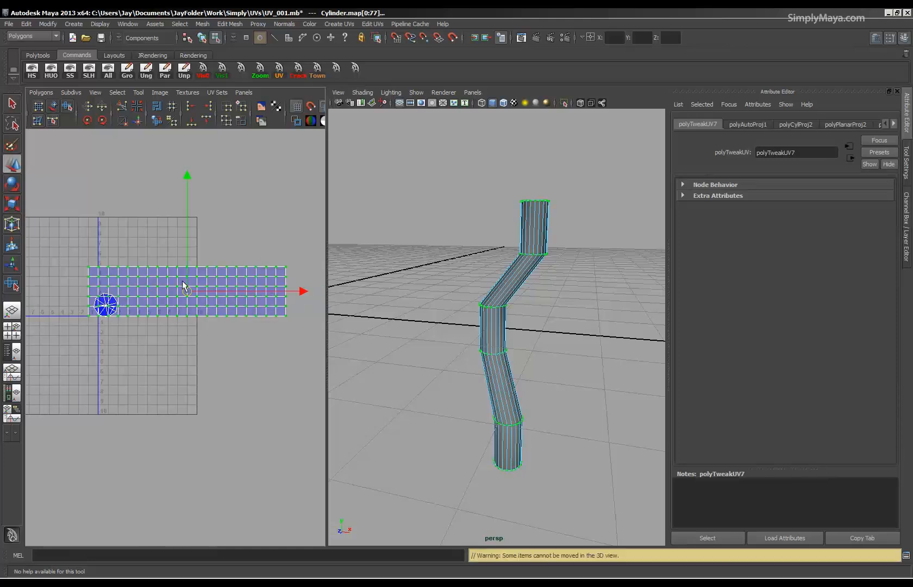
left_click_drag(187, 277, 186, 226)
Select the bottom cap's UV shell and move it sideways off the top cap's shell.
right_click_drag(162, 278, 431, 332, "alt")
middle_click_drag(180, 284, 197, 316, "alt")
left_click(173, 269)
right_click_drag(176, 292, 203, 282, "ctrl")
left_click_drag(140, 277, 235, 266)
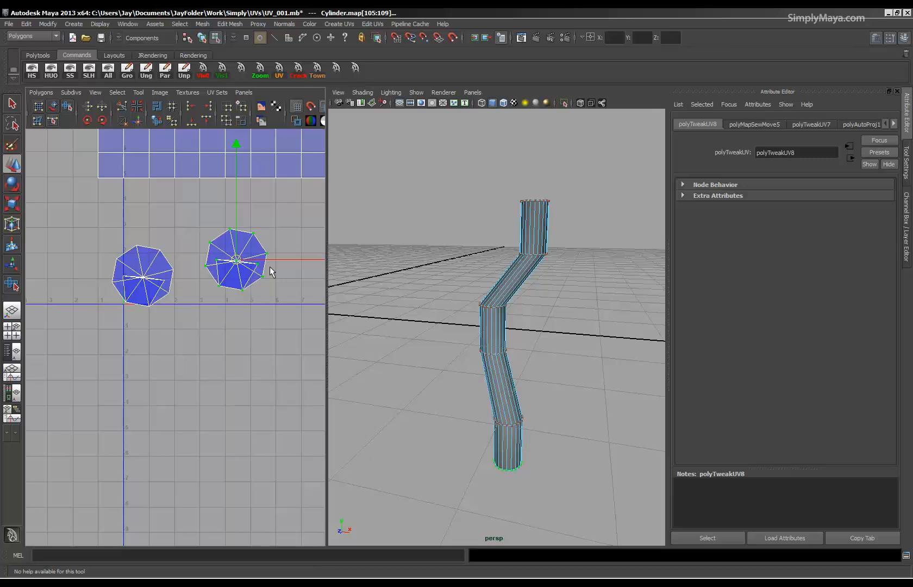
Maximize the UV Texture Editor to view the tube's side shell and both cap shells together.
middle_click_drag(272, 253, 249, 346, "alt")
mouse_move(460, 317)
left_mouse_down("alt")
mouse_move(436, 316)
mouse_move(486, 310)
mouse_move(469, 318)
left_mouse_up("alt")
right_click_drag(228, 239, 96, 206, "alt")
right_click_drag(277, 258, 169, 244, "alt")
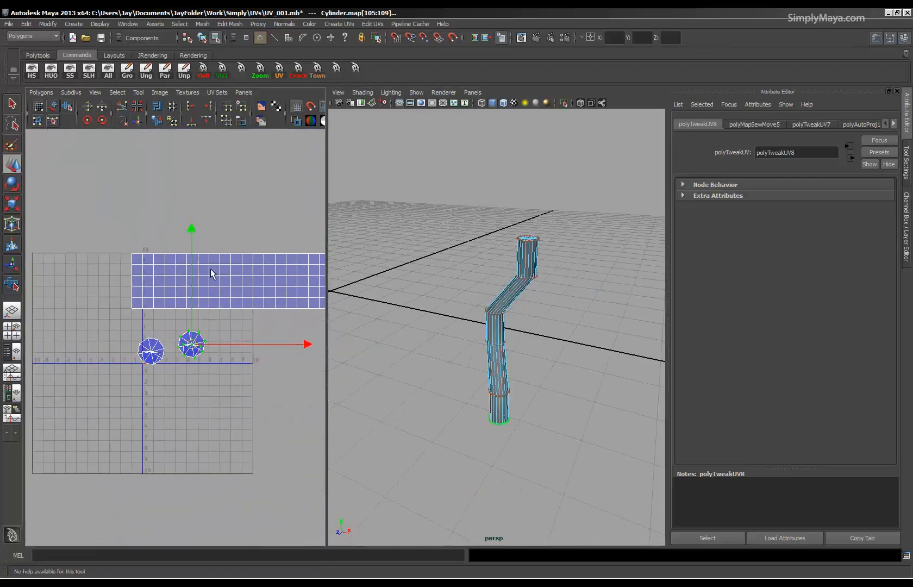
middle_click_drag(201, 279, 122, 281, "alt")
middle_click_drag(184, 277, 218, 300, "alt")
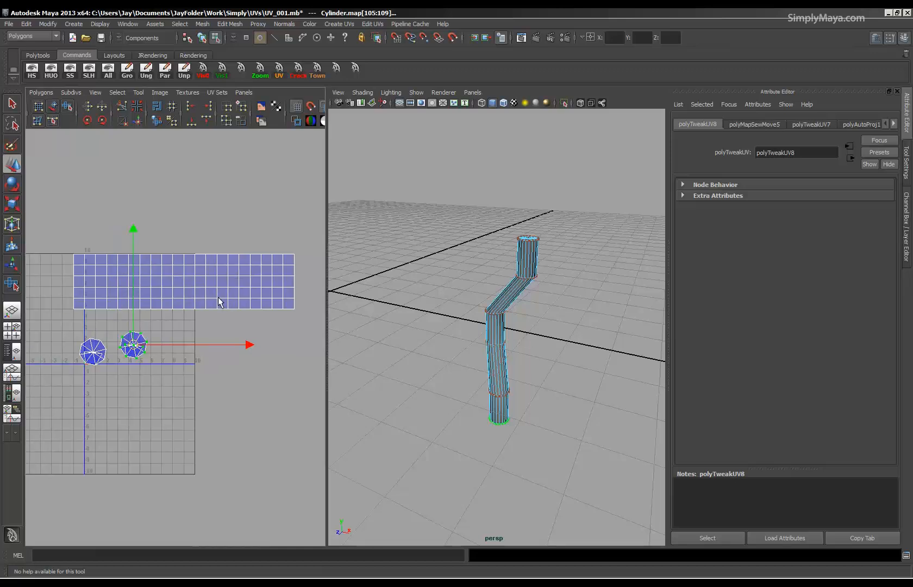
key("space")
right_click_drag(320, 299, 296, 281, "alt")
middle_click_drag(295, 281, 331, 337, "alt")
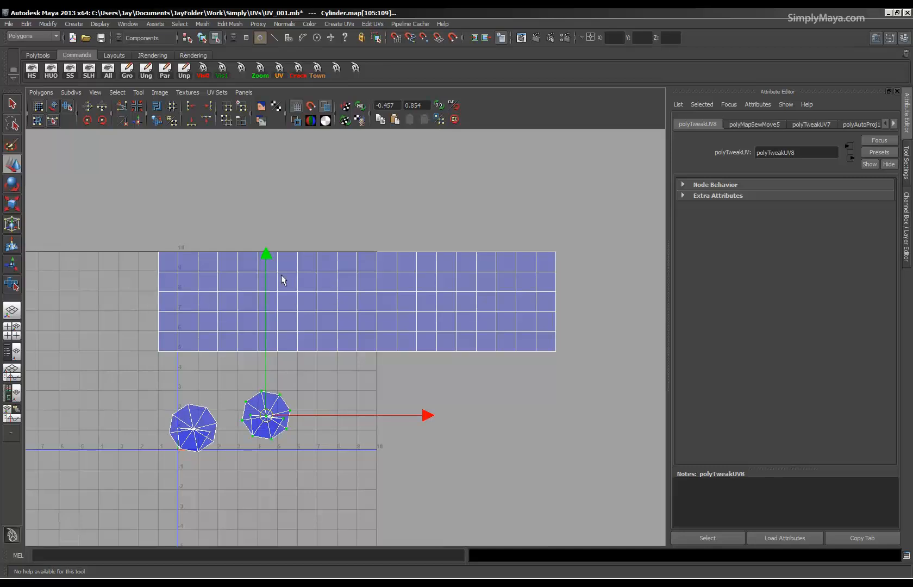
Open the Unfold UVs options and set the unfold constraint to Horizontal.
left_click(39, 92)
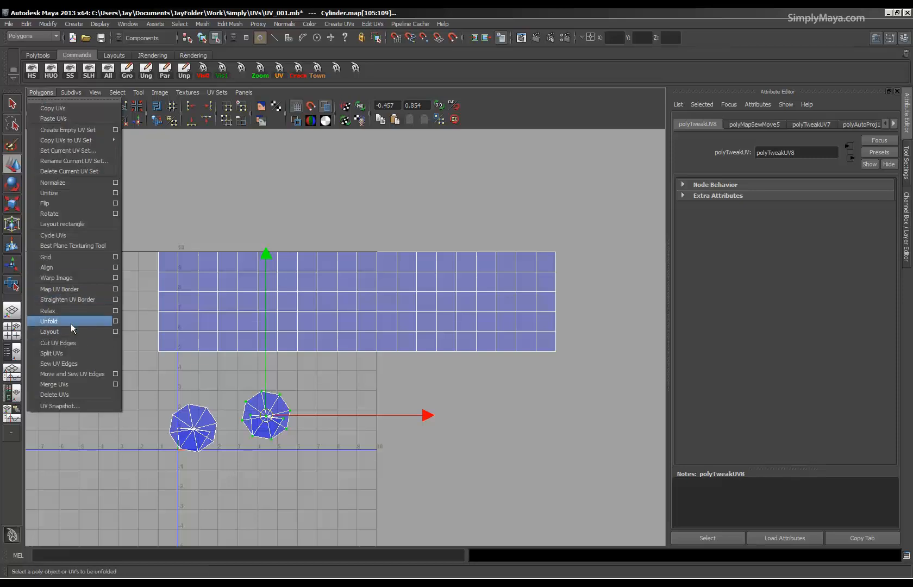
left_click(115, 321)
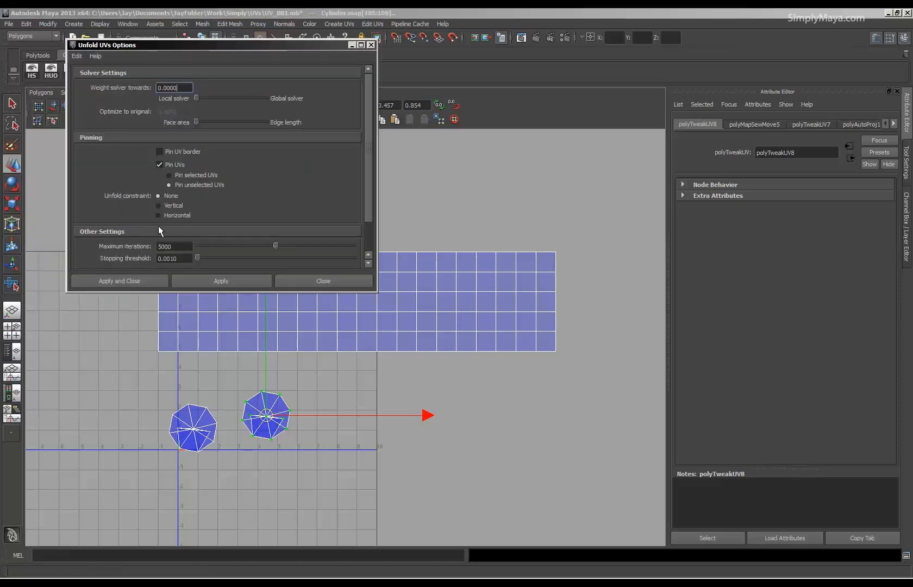
left_click_drag(186, 50, 137, 23)
middle_click_drag(302, 274, 327, 334, "alt")
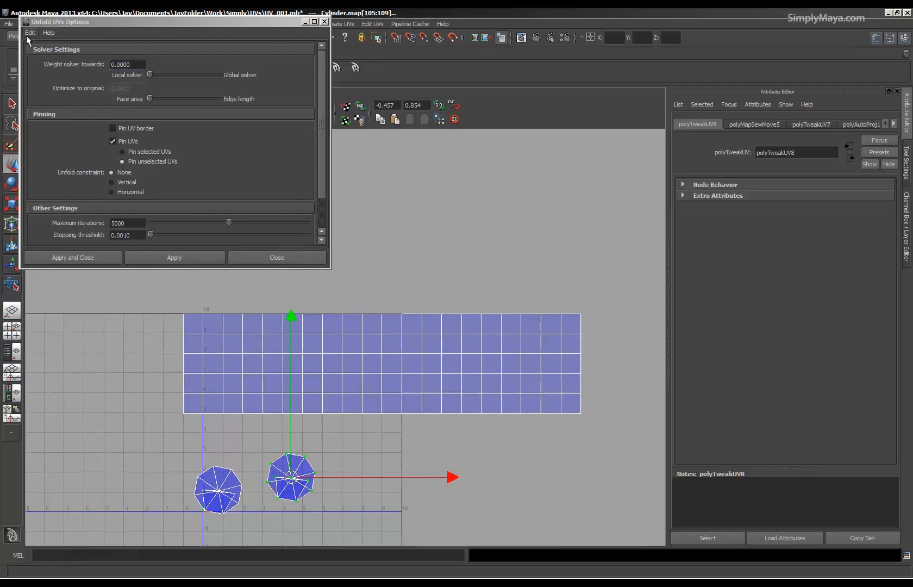
left_click_drag(50, 23, 61, 35)
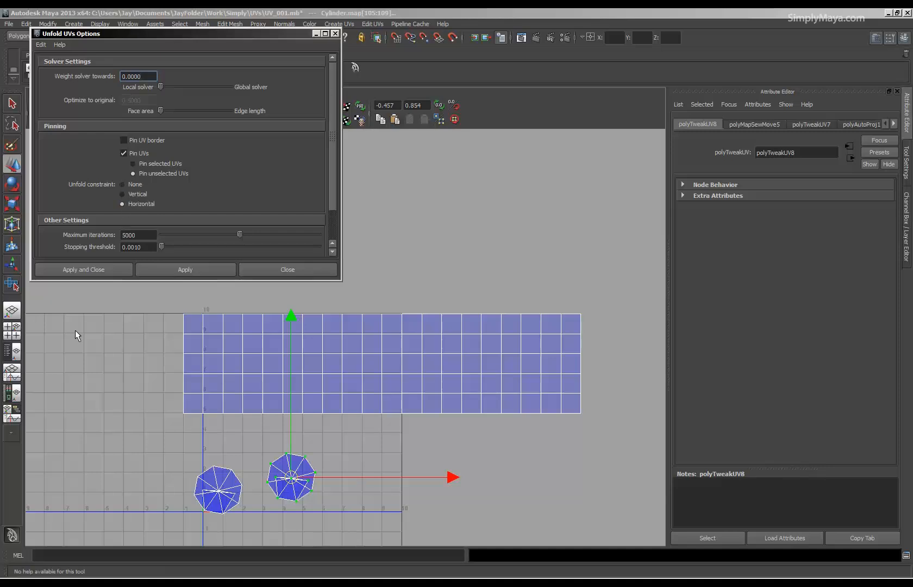
Unfold the selected bottom cap shell with the Horizontal constraint.
right_click_drag(498, 367, 465, 358, "alt")
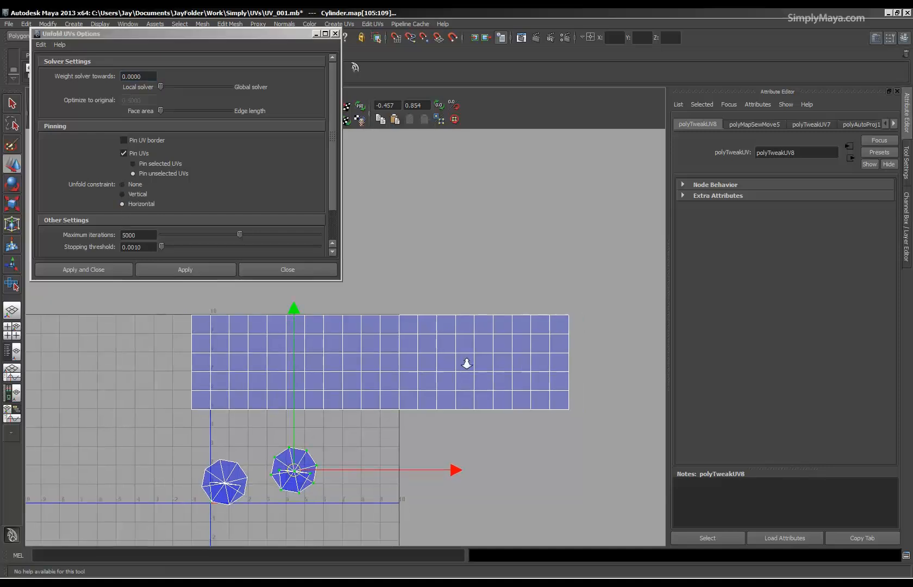
middle_click_drag(407, 351, 400, 383, "alt")
left_click(183, 268)
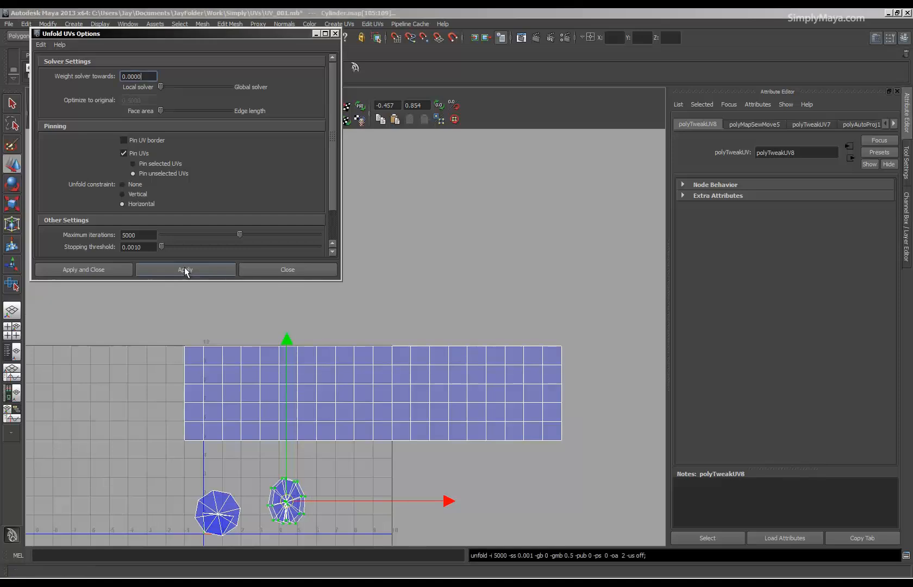
Try unfolding the tube's whole side shell with the Horizontal constraint, and undo that unfold.
left_click_drag(145, 320, 236, 344)
left_click_drag(590, 468, 586, 466)
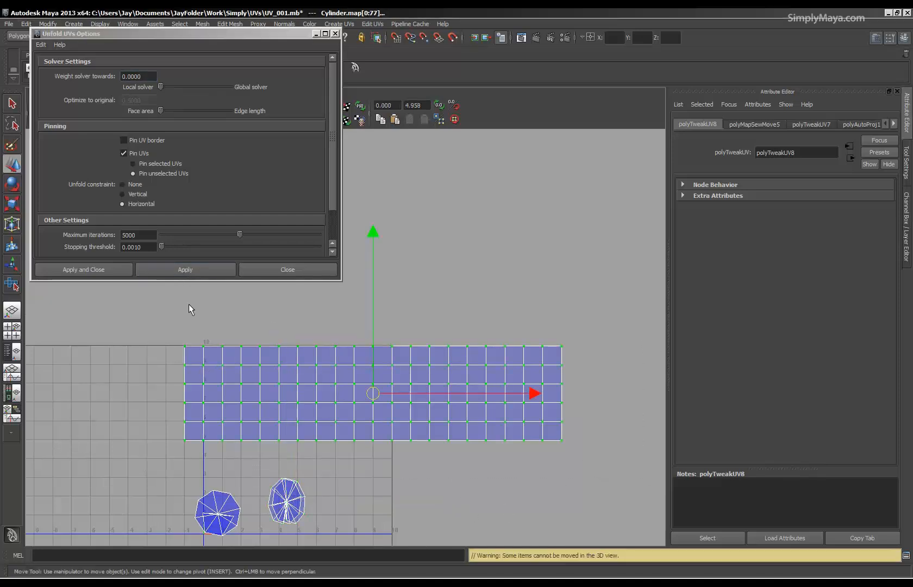
left_click(161, 268)
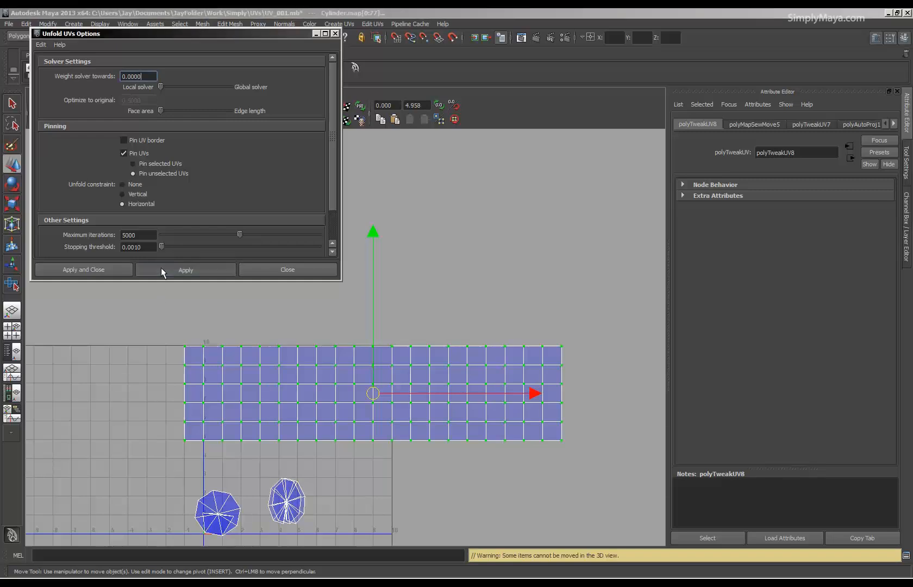
right_click_drag(343, 388, 625, 414, "alt")
middle_click_drag(476, 459, 515, 380, "alt")
right_click_drag(515, 381, 596, 384, "alt")
middle_click_drag(533, 422, 487, 425, "alt")
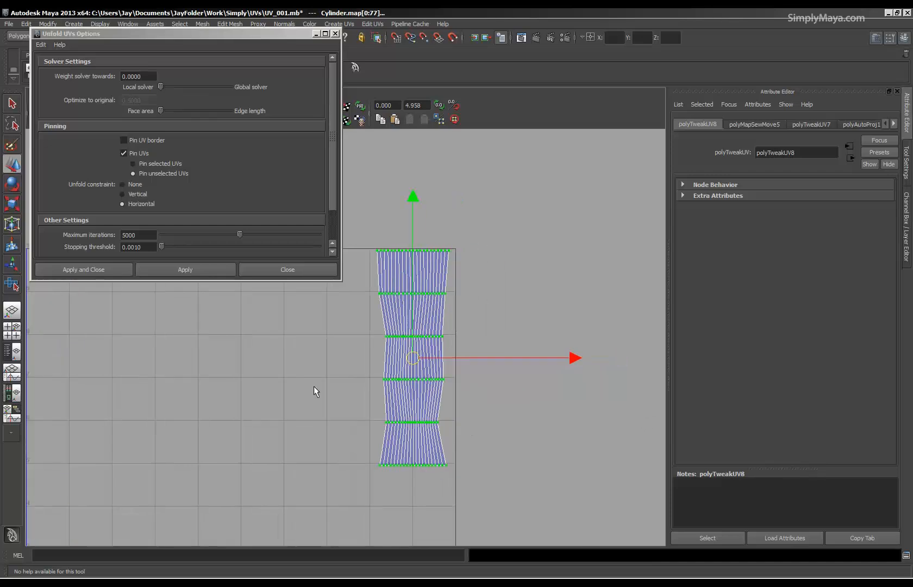
key("ctrl+z")
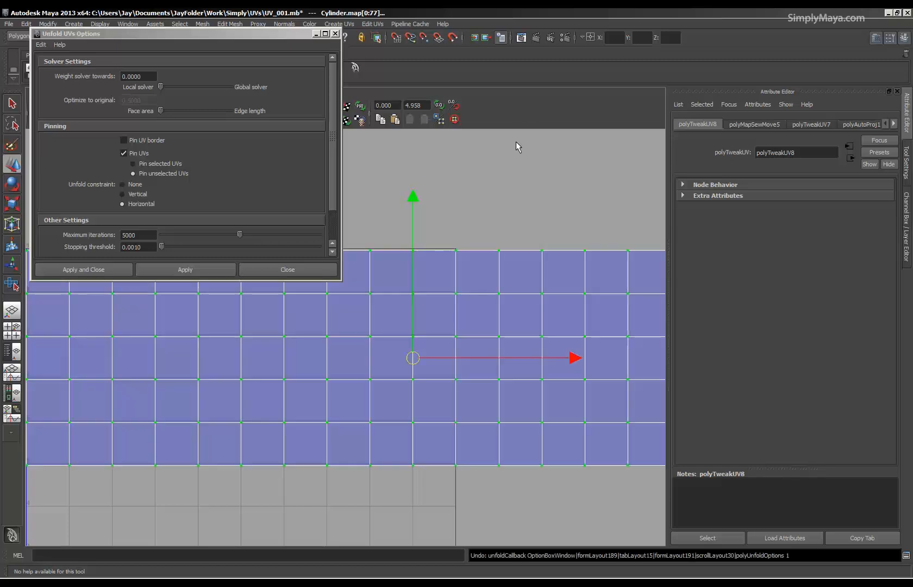
Set the unfold constraint to Vertical and unfold the tube's side shell.
left_click(138, 199)
right_click_drag(425, 362, 346, 342, "alt")
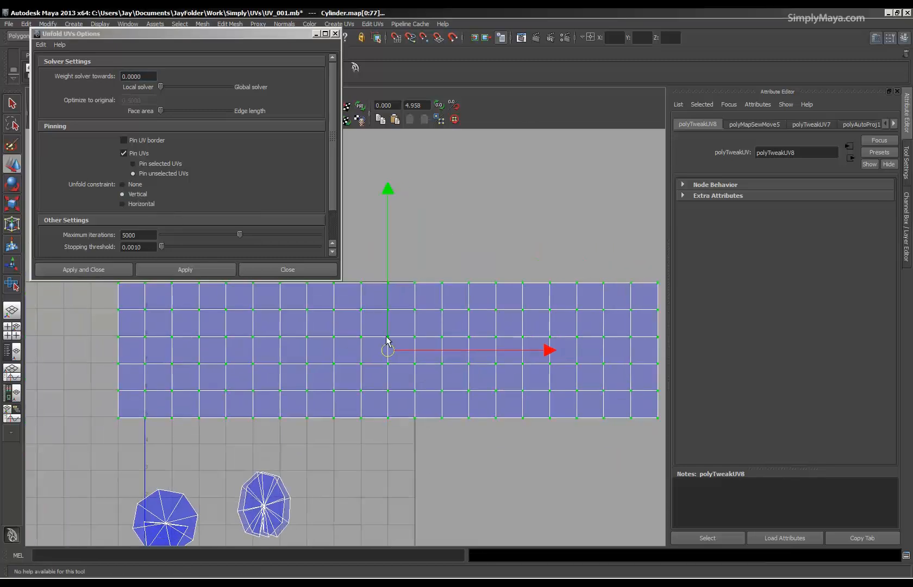
middle_click_drag(346, 343, 318, 364, "alt")
left_click(185, 270)
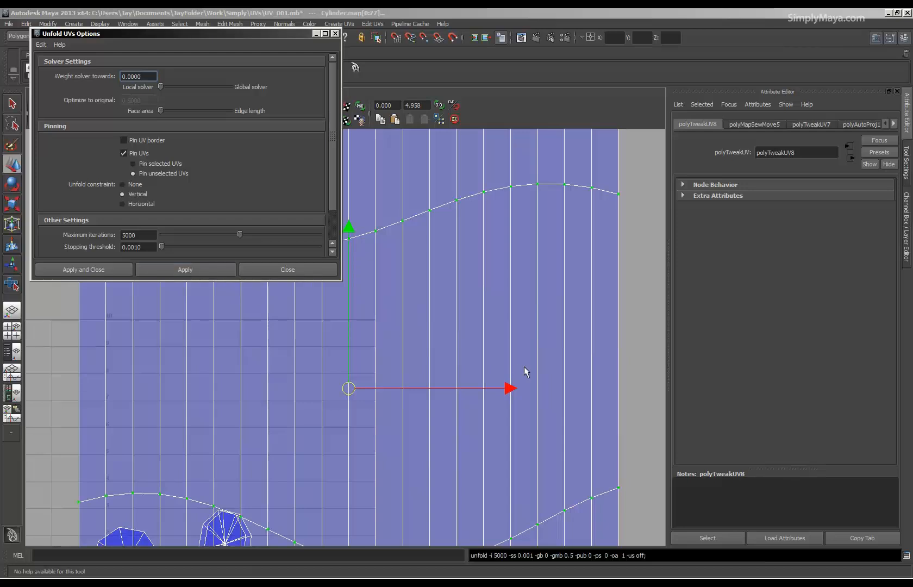
right_click_drag(525, 368, 4, 352, "alt")
right_click_drag(488, 396, 26, 366, "alt")
right_click_drag(513, 404, 307, 396, "alt")
middle_click_drag(325, 403, 373, 406, "alt")
Scale the unfolded side shell down to about one grid unit wide.
key("r")
left_click_drag(393, 350, 252, 380)
right_click_drag(342, 410, 666, 424, "alt")
middle_click_drag(401, 438, 337, 405, "alt")
right_click_drag(343, 406, 832, 420, "alt")
middle_click_drag(353, 411, 377, 393, "alt")
right_click_drag(377, 393, 470, 395, "alt")
left_click_drag(466, 289, 411, 287)
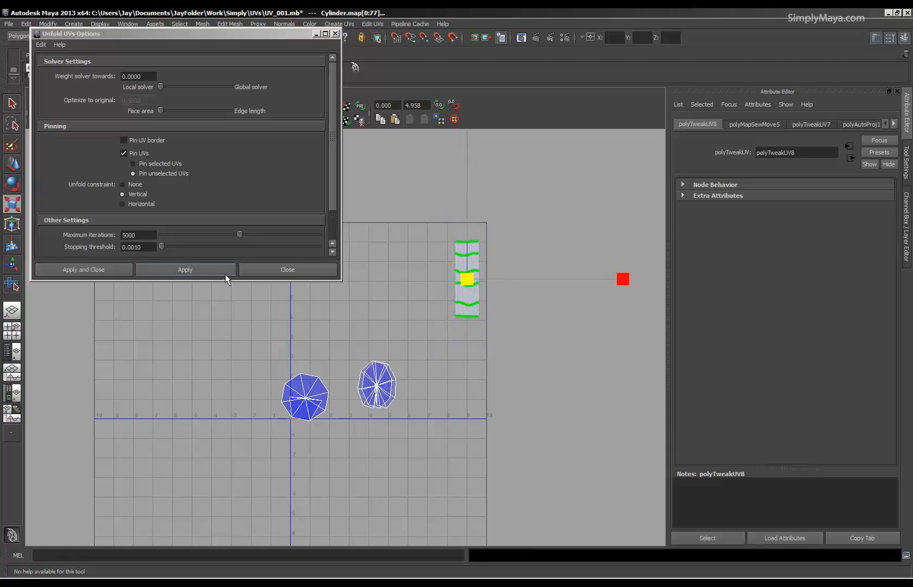
right_click_drag(332, 343, 643, 339, "alt")
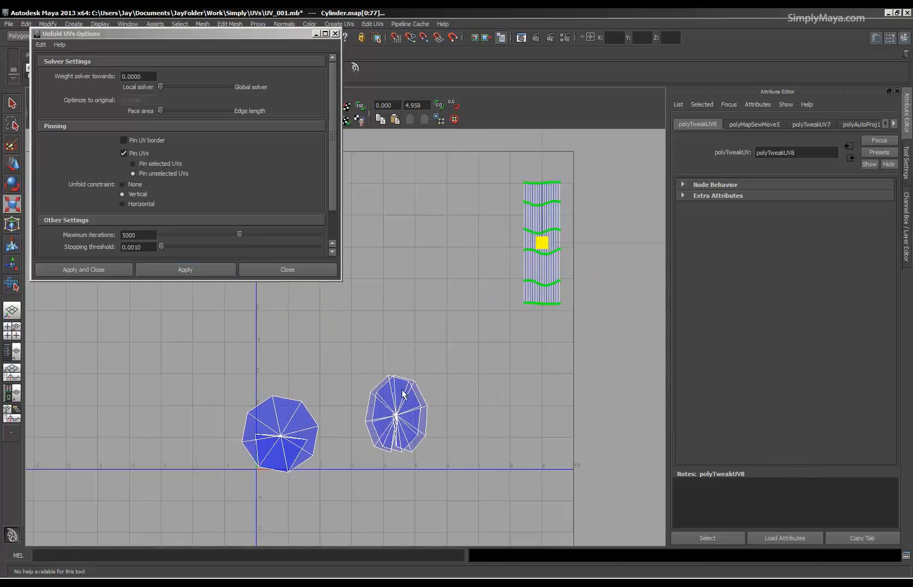
Select the top cap's faces in the UV Texture Editor and close the Unfold UVs options.
right_click_drag(284, 431, 278, 445)
left_click_drag(210, 373, 323, 480)
left_click(335, 34)
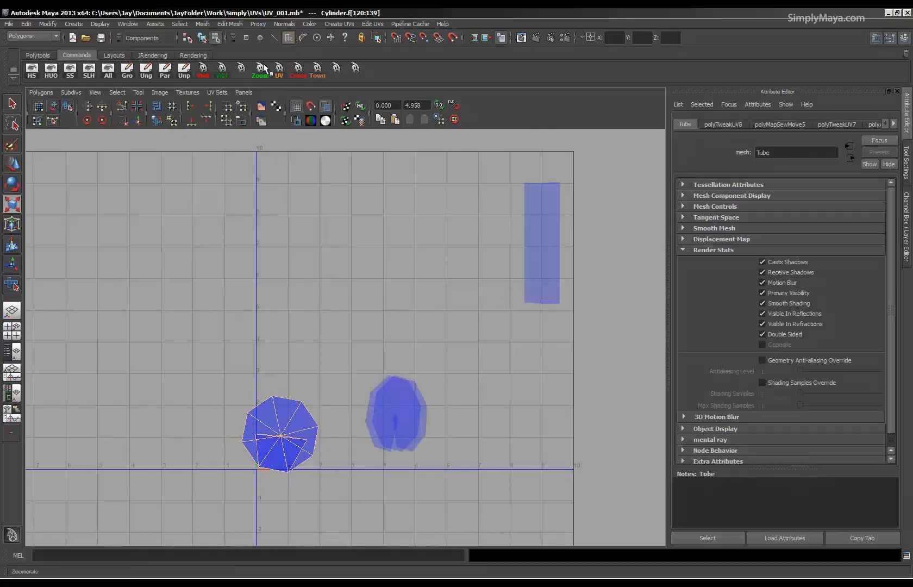
Unfold the top cap's faces with the current unfold settings and inspect both cap shells.
left_click(40, 92)
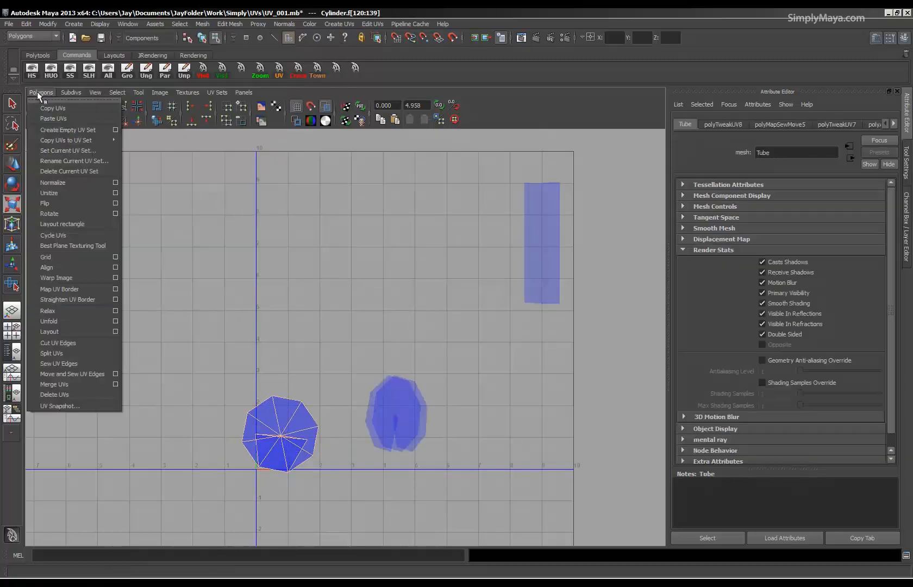
left_click(51, 323)
middle_click_drag(197, 405, 198, 300, "alt")
right_click_drag(197, 301, 634, 296, "alt")
right_click_drag(256, 335, 256, 362)
left_click_drag(115, 229, 152, 262)
left_click_drag(334, 443, 334, 443)
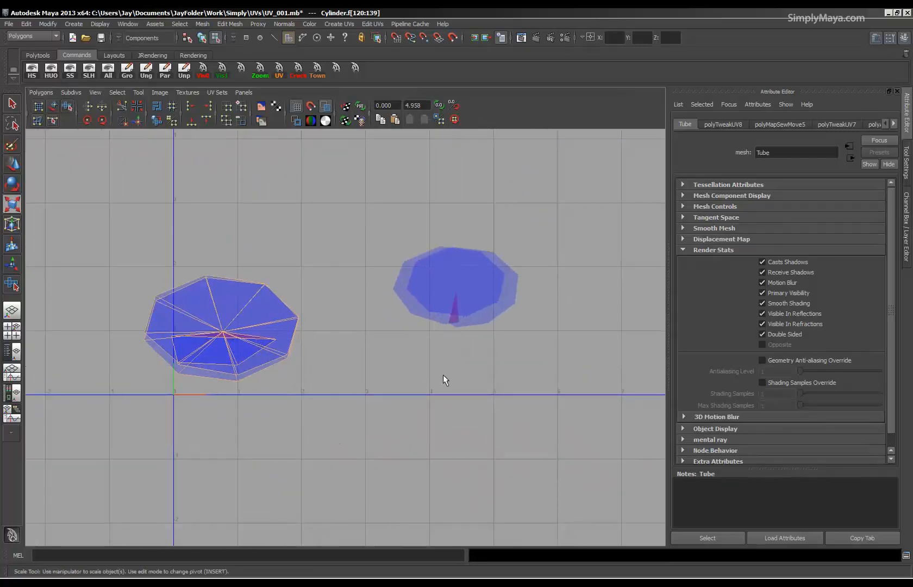
right_click_drag(461, 369, 220, 362, "alt")
Restore the side-by-side UV and perspective views and select the faces of both tube caps.
key("space")
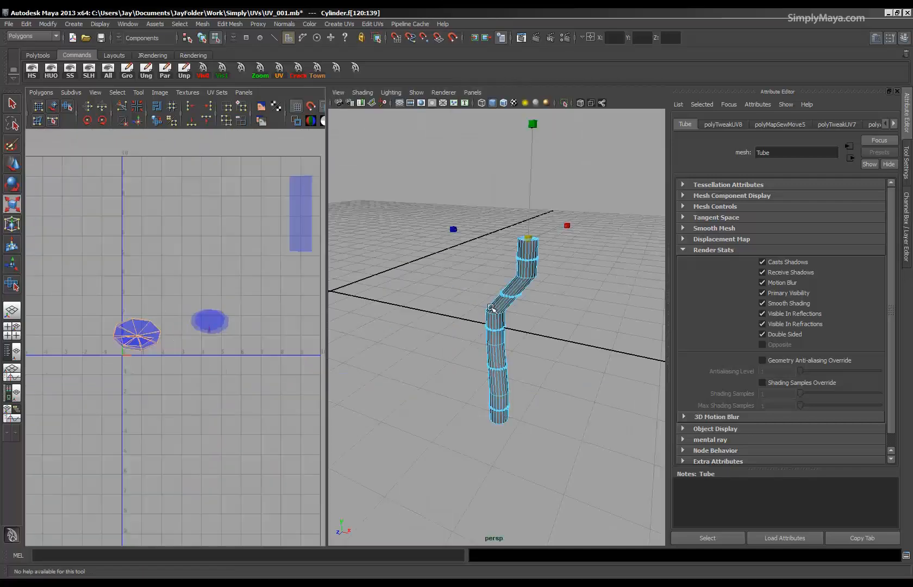
key("space")
mouse_move(492, 304)
left_mouse_down("alt")
mouse_move(442, 354)
mouse_move(442, 331)
mouse_move(235, 347)
mouse_move(223, 372)
left_mouse_up("alt")
key("space")
left_click(84, 285)
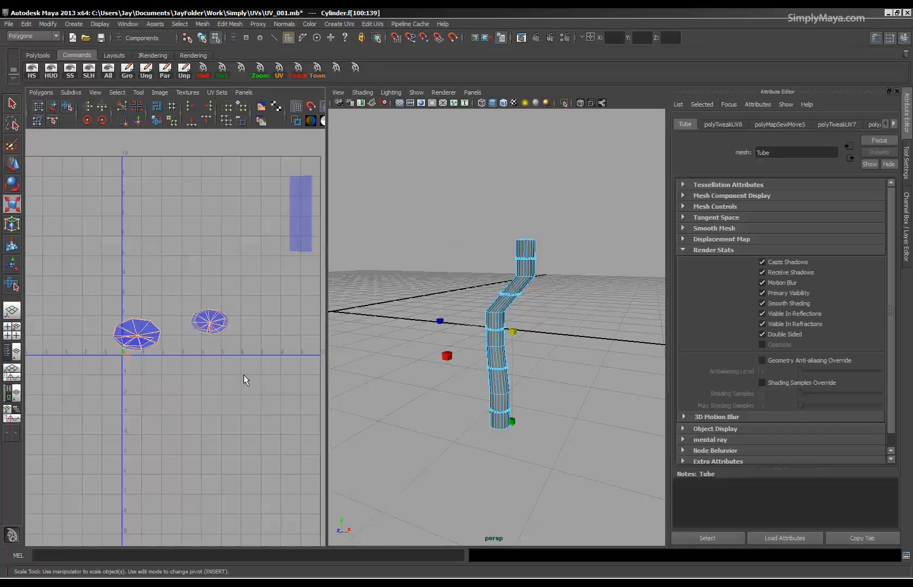
Apply a planar mapping to both caps from the Y axis, fitted to the bounding box, without a new UV set.
left_click(340, 22)
left_click(434, 38)
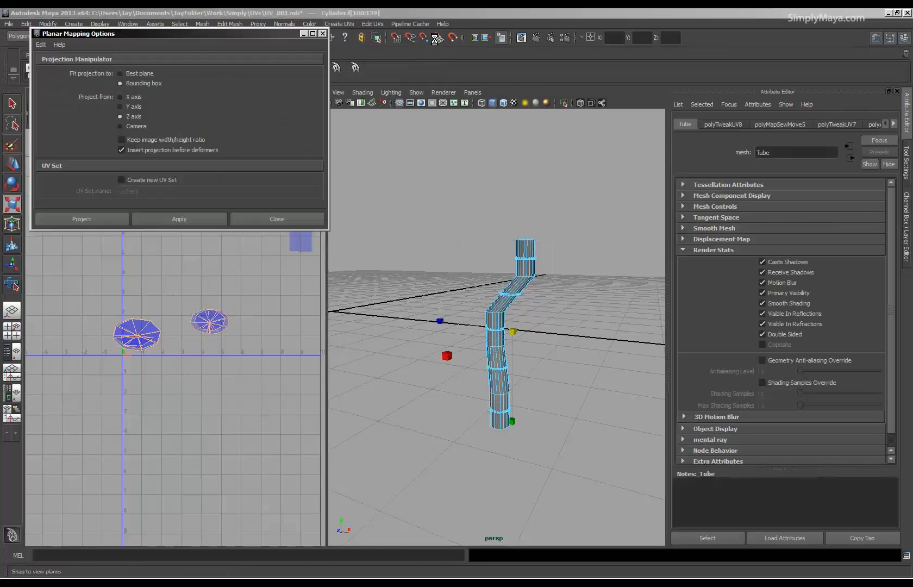
left_click(172, 223)
Stretch the caps' planar projection vertically until both cap shells look round, and deselect it.
key("f")
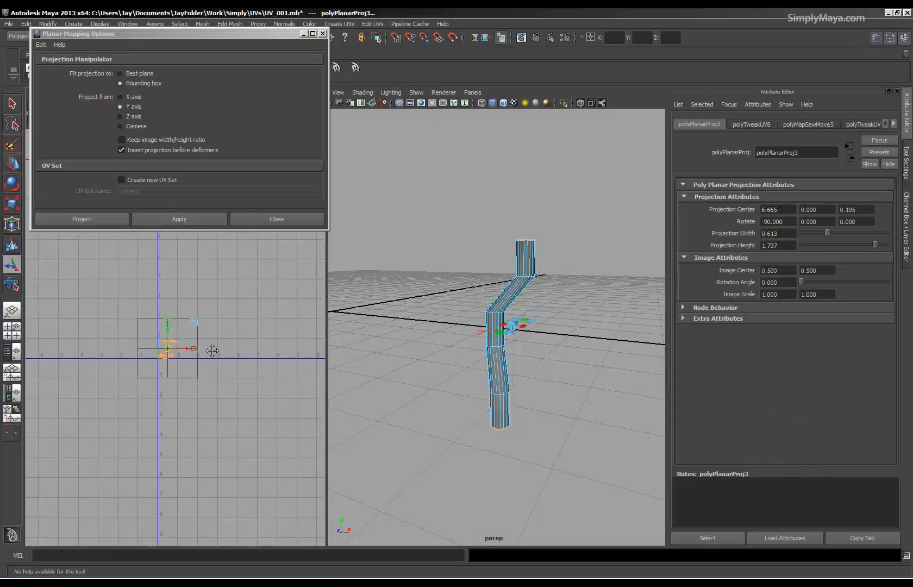
left_click_drag(144, 277, 140, 57)
left_click(290, 478)
Select the bottom cap's UV shell, close the planar mapping options, and flip that shell so its orientation is reversed.
right_click_drag(290, 478, 181, 468, "alt")
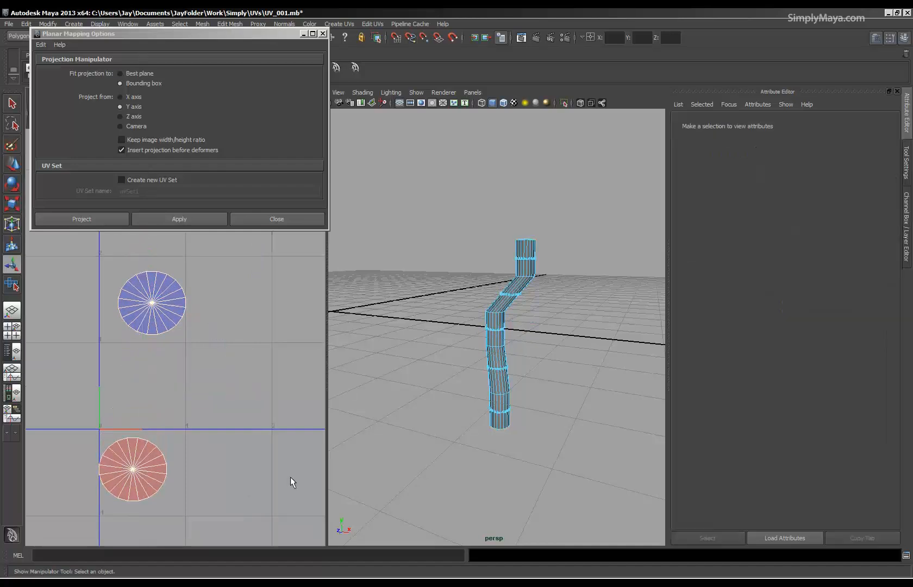
left_click_drag(194, 389, 125, 455)
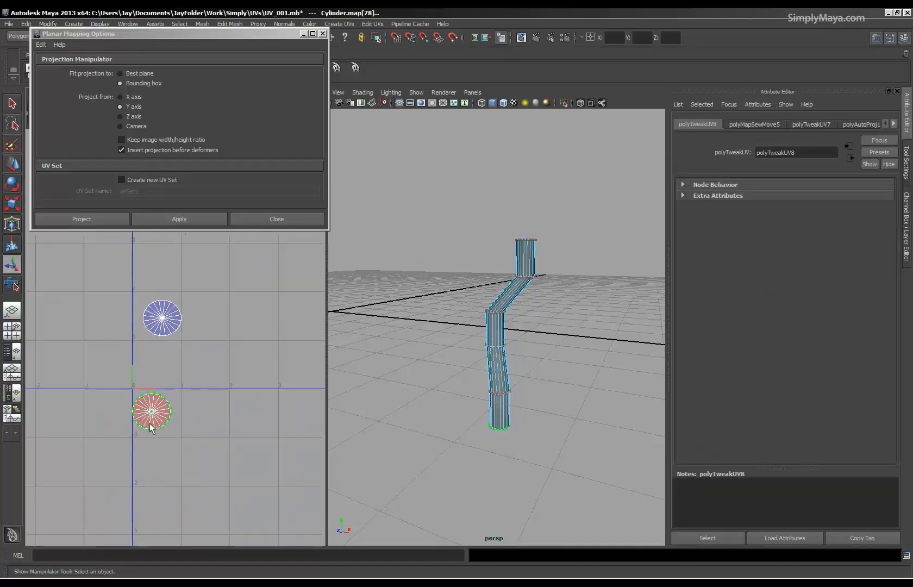
left_click(322, 34)
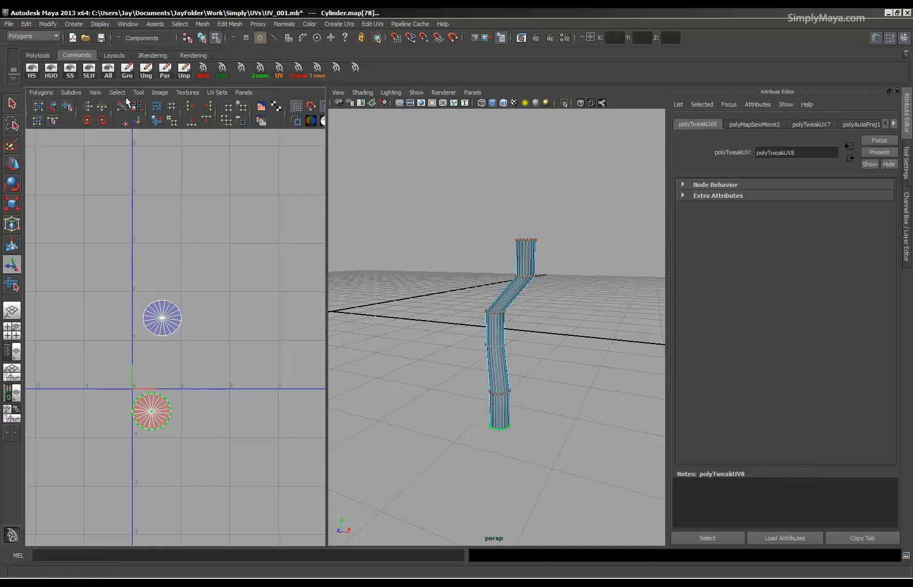
left_click(98, 108)
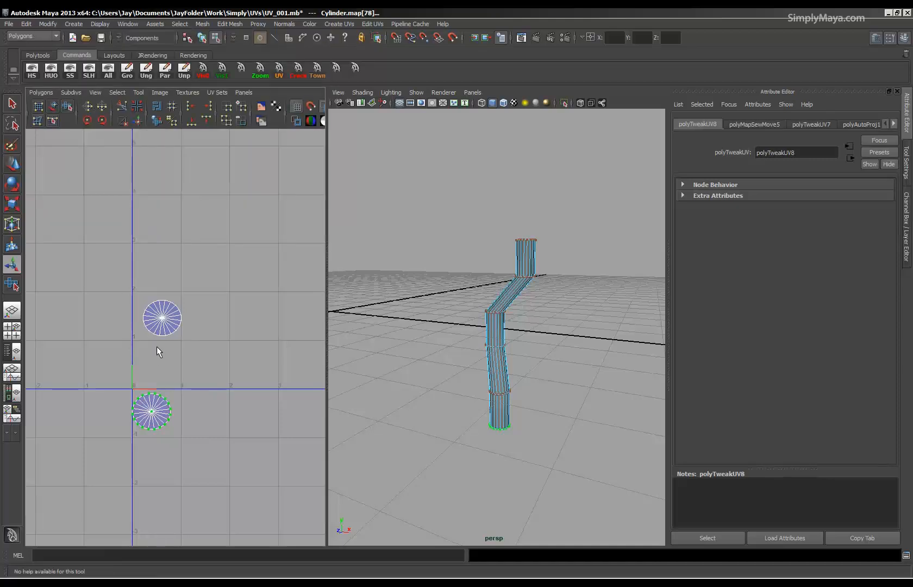
Arrange the UV shells in the positive quadrant, with both caps stacked in a column beside the tube's side shell.
key("w")
left_click_drag(151, 412, 160, 364)
middle_click_drag(219, 299, 129, 422, "alt")
right_click_drag(219, 308, 61, 310, "alt")
left_click_drag(236, 235, 168, 361)
right_click_drag(128, 409, 479, 412, "alt")
middle_click_drag(96, 439, 156, 362, "alt")
right_click_drag(158, 363, 303, 371, "alt")
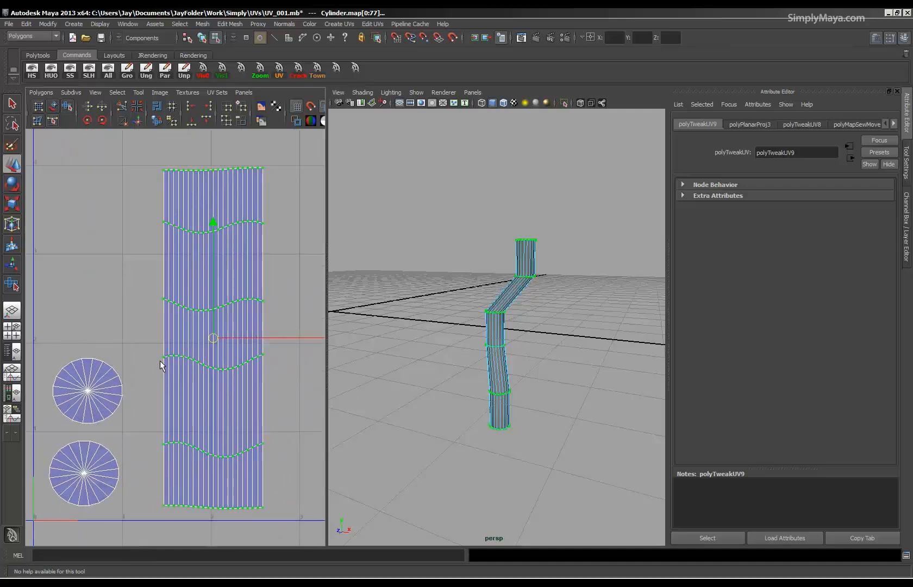
left_click(66, 107)
left_click_drag(152, 519, 280, 506)
key("ctrl+z")
Return the tube to object mode, assign it the existing lambert2 material, and show textures in the perspective view.
right_click_drag(470, 380, 532, 387, "alt")
key("F8")
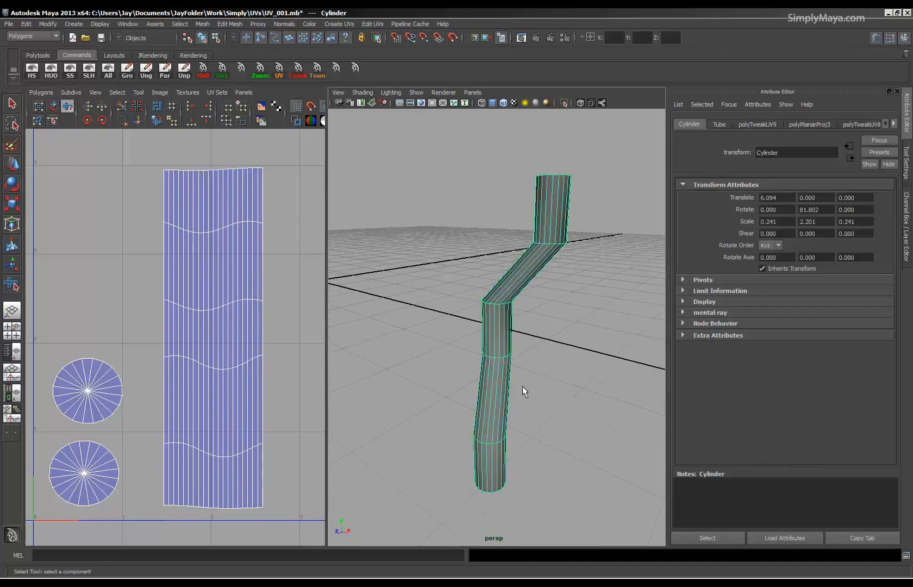
right_click(498, 342)
mouse_move(517, 514)
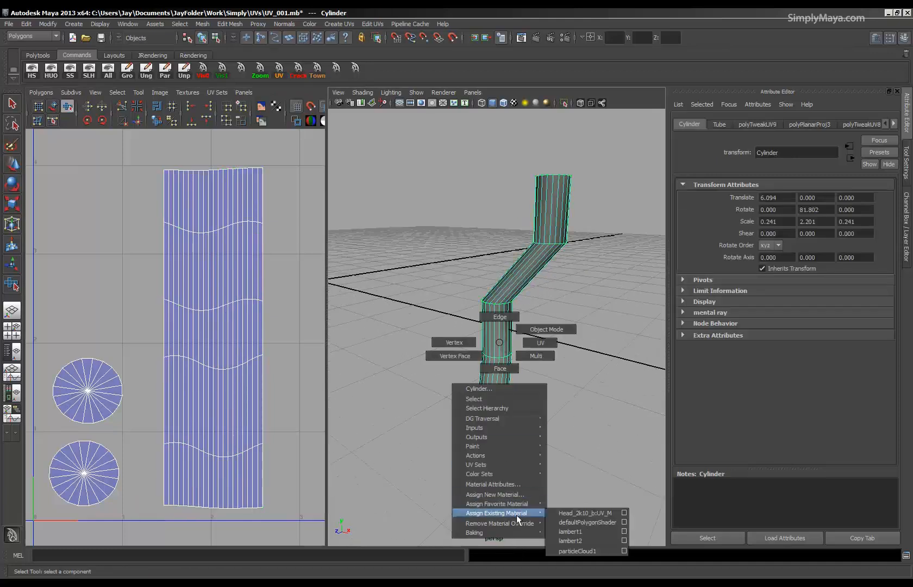
left_click(576, 543)
left_click_drag(452, 417, 481, 441, "alt")
key("6")
Examine the checker pattern along the tube's bends, including with the smooth mesh preview switched on temporarily.
right_click_drag(483, 403, 695, 417, "alt")
middle_click_drag(386, 312, 446, 321, "alt")
right_click_drag(447, 321, 507, 338, "alt")
left_click_drag(432, 353, 375, 310, "alt")
middle_click_drag(521, 195, 536, 332, "alt")
middle_click_drag(589, 163, 530, 364, "alt")
right_click_drag(530, 364, 487, 361, "alt")
left_click_drag(488, 360, 467, 358, "alt")
key("3")
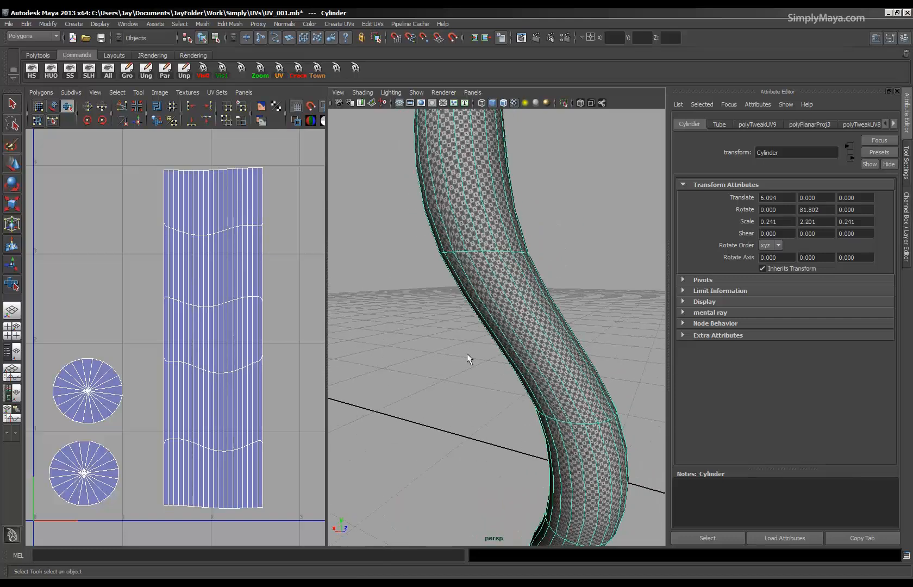
left_click_drag(544, 348, 423, 376, "alt")
key("1")
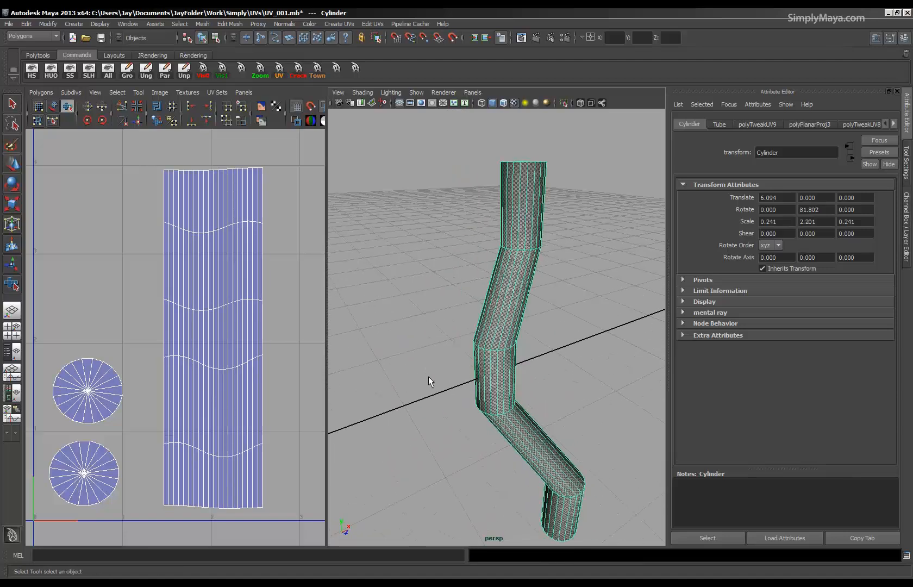
Examine the unsmoothed tube from several angles and compare the checker pattern at its top cap and upper bend.
middle_click_drag(422, 376, 418, 435, "alt")
right_click_drag(418, 434, 534, 435, "alt")
left_click_drag(534, 434, 481, 378, "alt")
right_click_drag(481, 378, 457, 466, "alt")
left_click_drag(458, 468, 397, 385, "alt")
left_click_drag(478, 351, 406, 361, "alt")
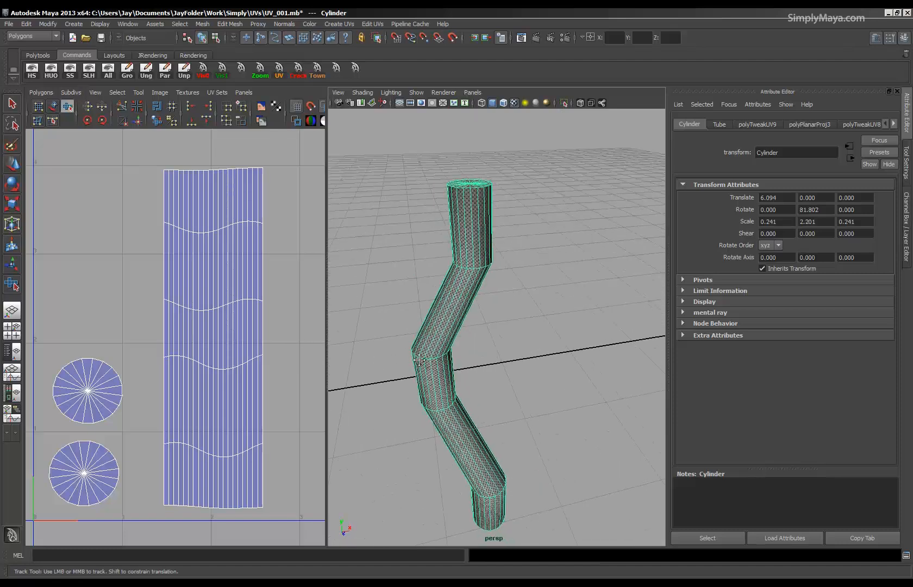
right_click_drag(407, 361, 593, 427, "alt")
middle_click_drag(491, 421, 544, 361, "alt")
left_click_drag(479, 435, 416, 371, "alt")
middle_click_drag(478, 272, 484, 356, "alt")
left_click_drag(486, 342, 494, 354, "alt")
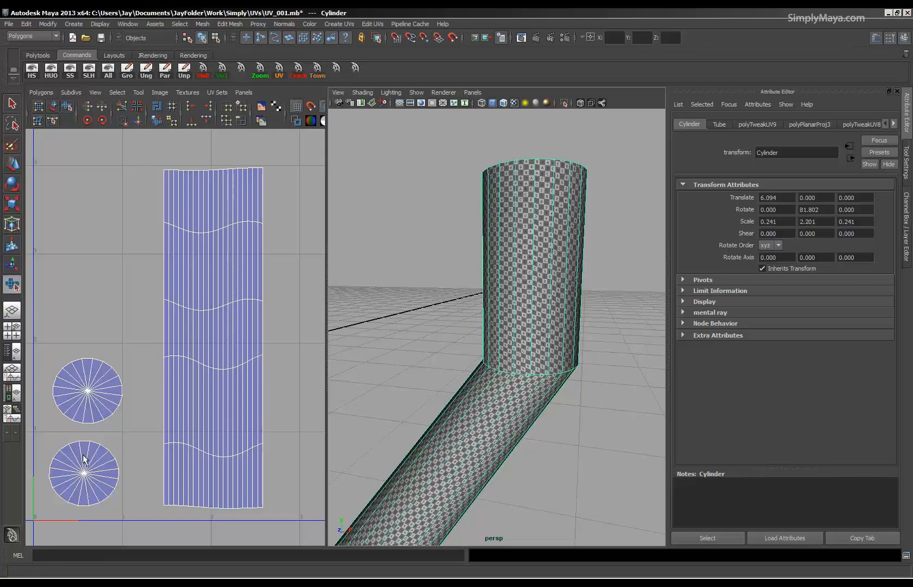
Try unfolding the side shell with the Smooth UV tool and undo the change.
right_click_drag(149, 153, 188, 153)
left_click_drag(151, 148, 283, 522)
left_click_drag(147, 513, 319, 505)
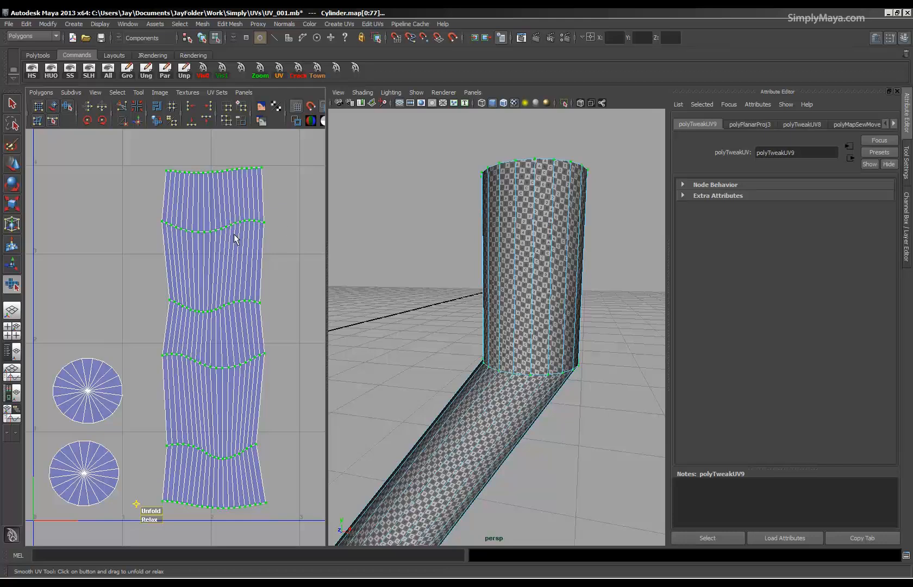
left_click_drag(552, 309, 435, 302, "alt")
left_click_drag(137, 278, 271, 321)
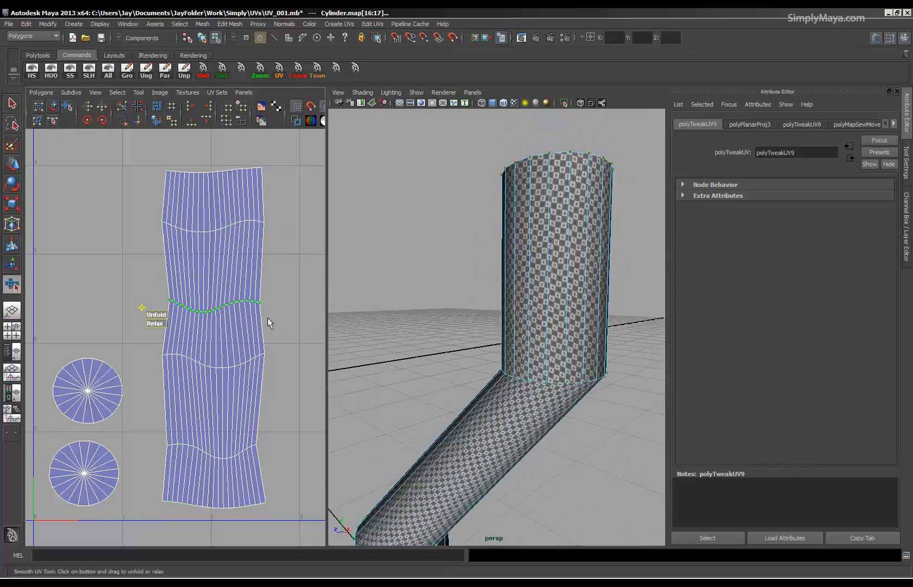
key("ctrl+z")
key("ctrl+z")
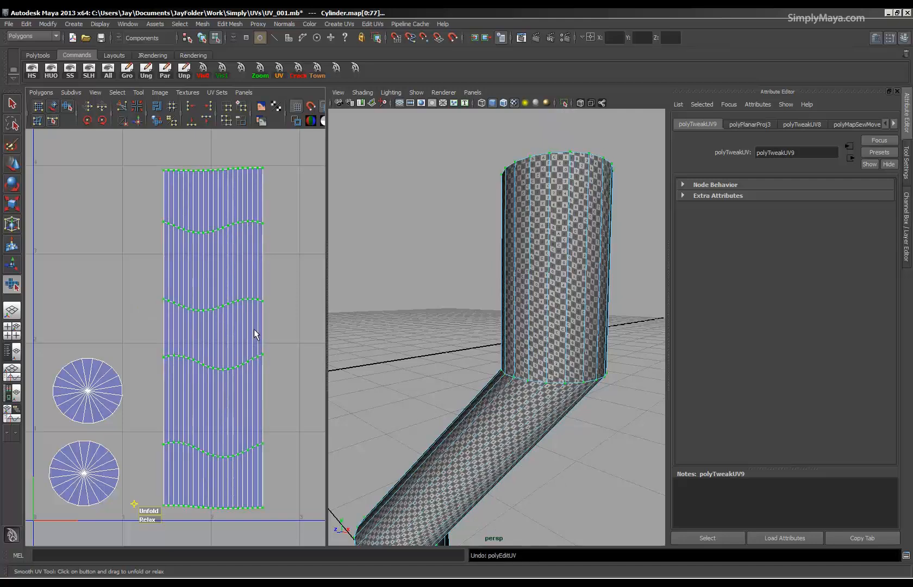
Examine the whole textured tube and the checker pattern on its top cap from above.
right_click_drag(493, 356, 389, 360, "alt")
left_click_drag(471, 401, 511, 405, "alt")
right_click_drag(511, 405, 427, 402, "alt")
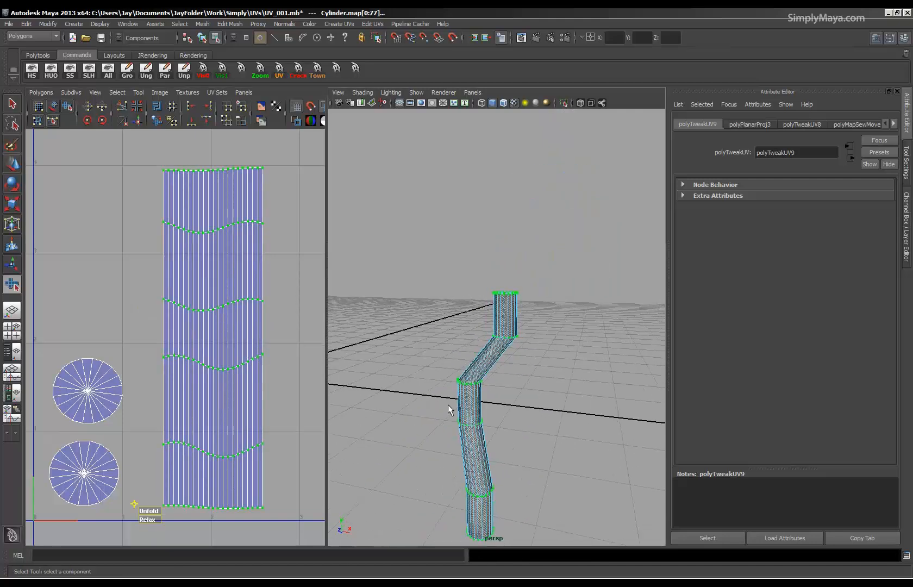
middle_click_drag(470, 439, 476, 329, "alt")
left_click_drag(477, 333, 492, 333, "alt")
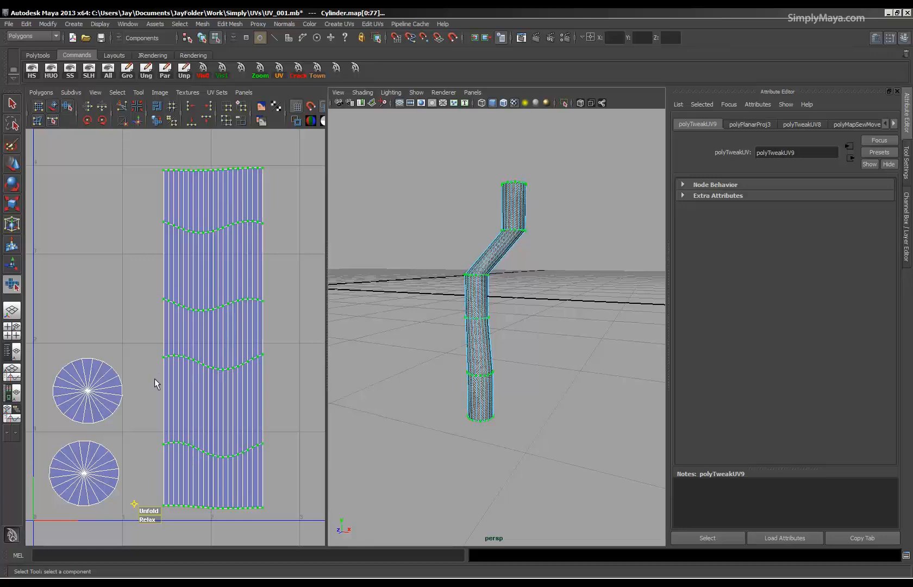
left_click_drag(471, 256, 474, 347, "alt")
right_click_drag(474, 346, 560, 374, "alt")
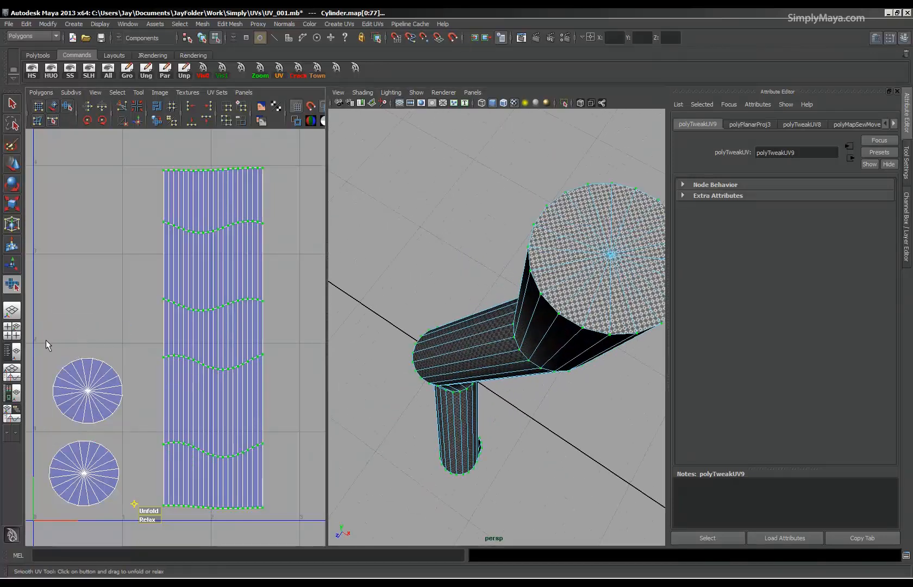
Pick border edges of the top cap and the side shell in edge mode to check which ones correspond.
left_click_drag(114, 427, 115, 427)
key("w")
right_click(99, 380)
right_click_drag(100, 374, 99, 369)
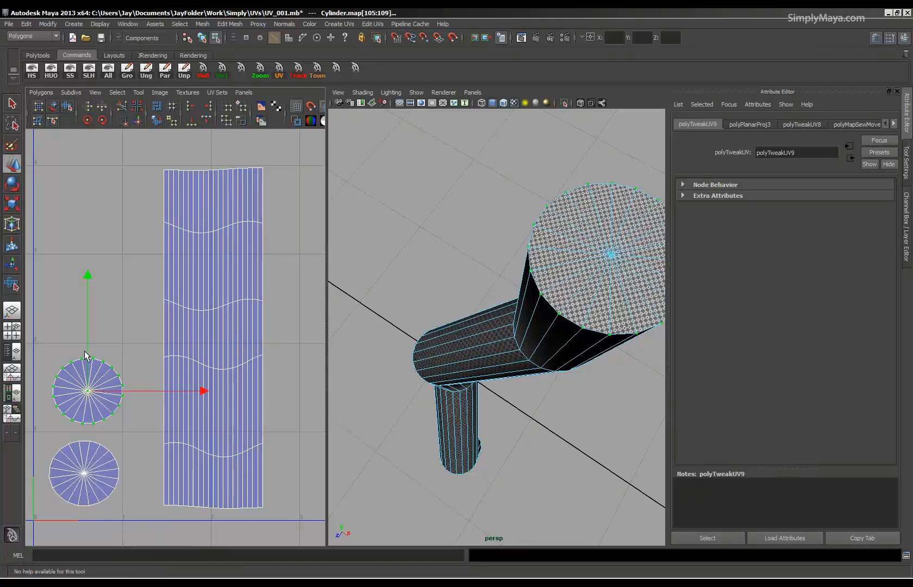
left_click(86, 358)
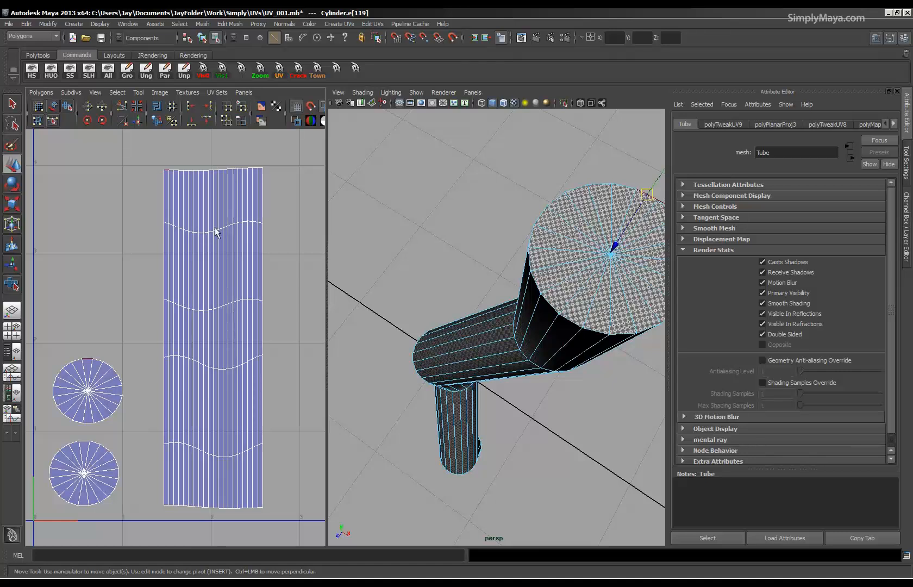
left_click(210, 170)
Move the top cap's UV shell just above the side shell and scale it down uniformly to a small circle.
right_click_drag(105, 387, 139, 387)
left_click_drag(136, 355, 49, 431)
left_click_drag(88, 391, 218, 133)
middle_click_drag(223, 191, 173, 366, "alt")
right_click_drag(173, 367, 498, 439, "alt")
middle_click_drag(195, 380, 227, 355, "alt")
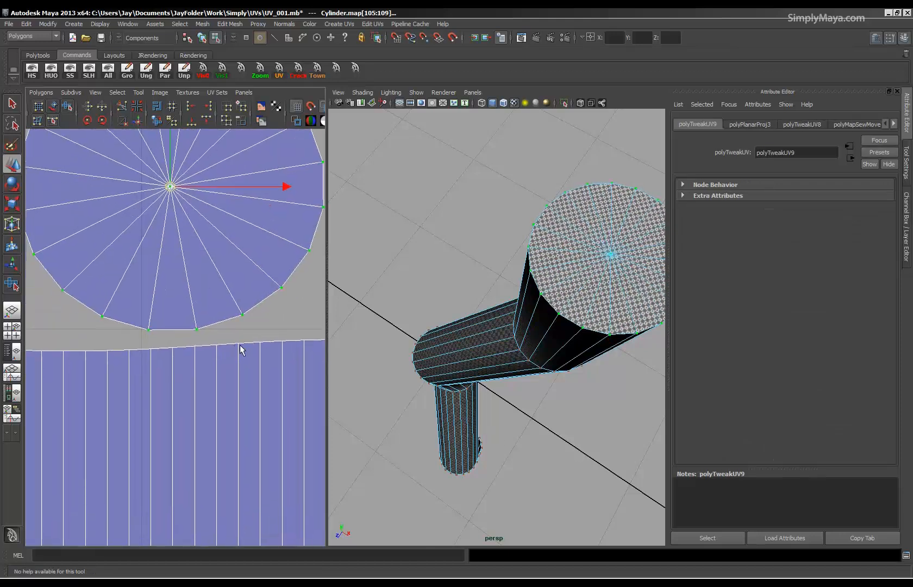
key("r")
middle_click_drag(169, 202, 89, 193)
Join the top cap to the side shell by applying Move and Sew UV Edges to one shared border edge.
right_click(131, 278)
left_click(130, 251)
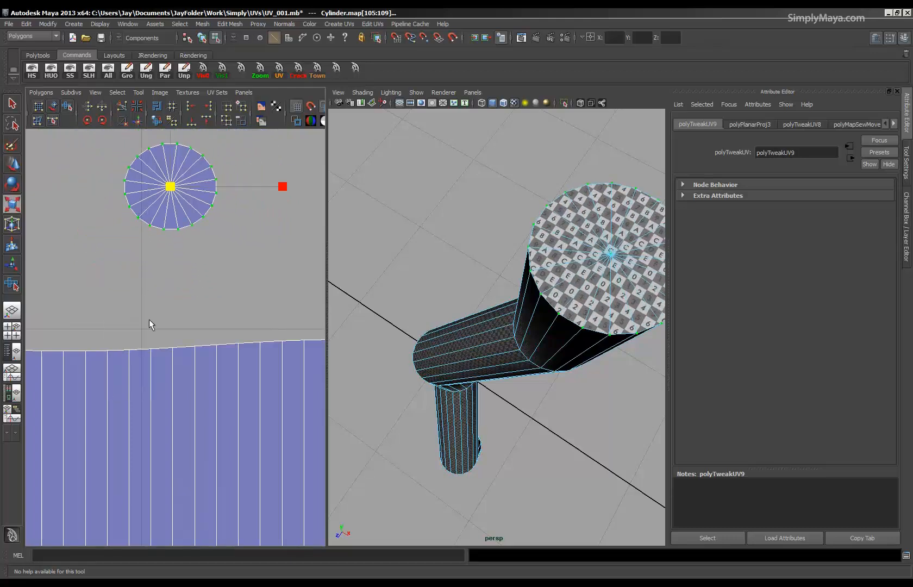
left_click(140, 349)
left_click(55, 94)
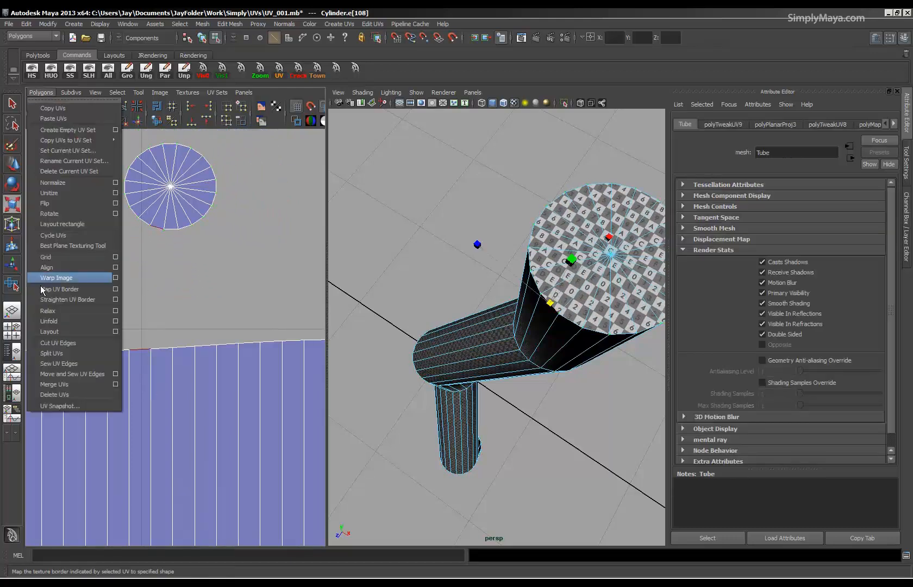
left_click(47, 376)
right_click_drag(186, 377, 103, 358, "alt")
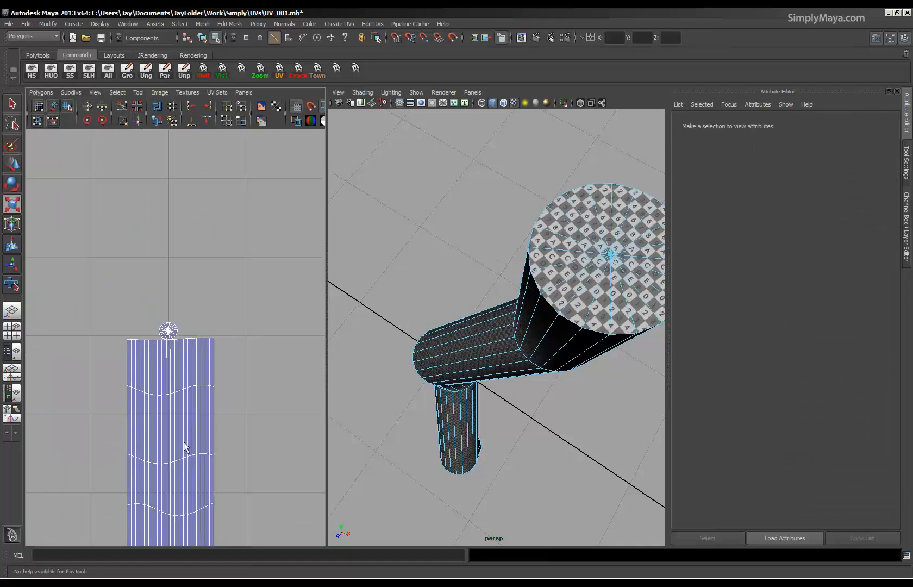
Select the bottom cap's UV shell and move it directly beneath the side shell's lower border.
middle_click_drag(185, 441, 229, 146, "alt")
middle_click_drag(204, 342, 190, 297, "alt")
right_click_drag(88, 259, 127, 261)
left_click_drag(134, 212, 53, 312)
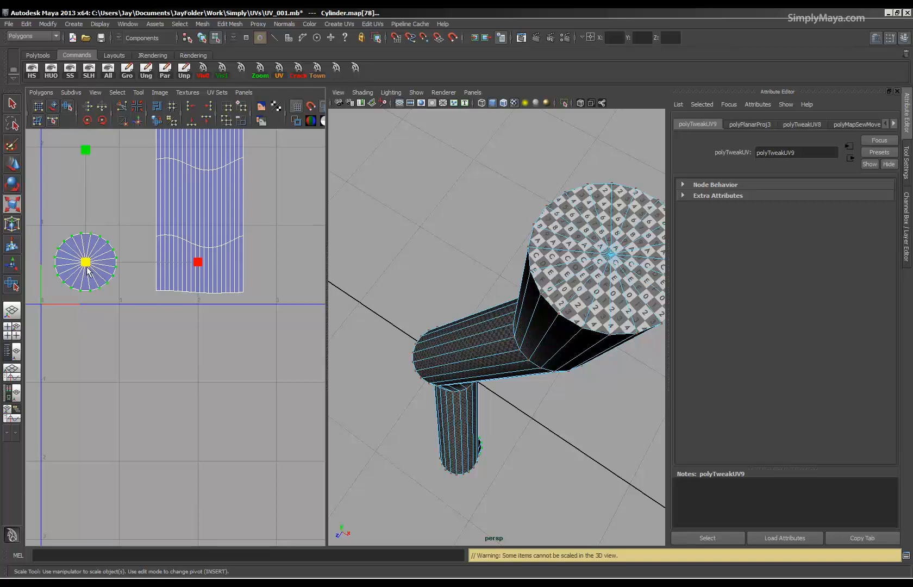
key("w")
left_click_drag(85, 262, 198, 332)
middle_click_drag(155, 313, 141, 354, "alt")
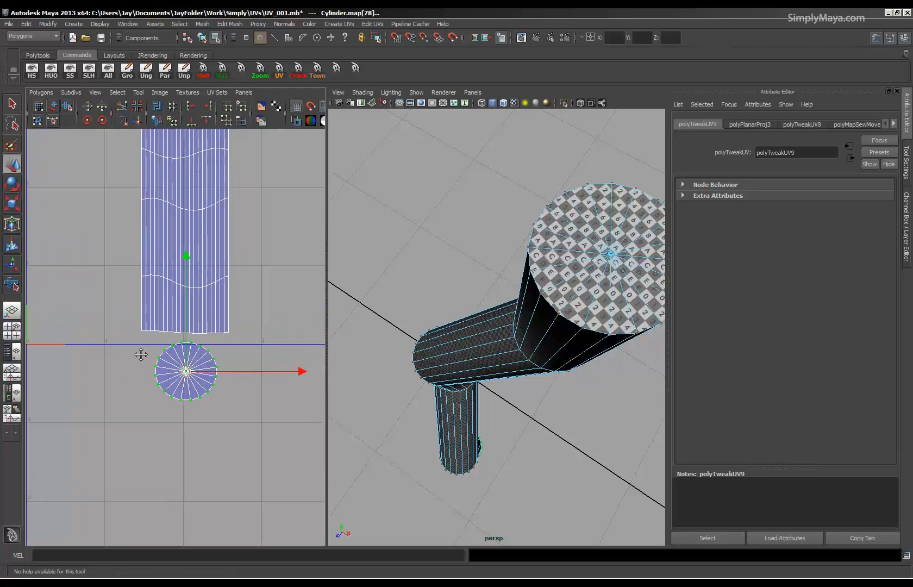
right_click_drag(140, 355, 476, 386, "alt")
right_click_drag(187, 344, 199, 318)
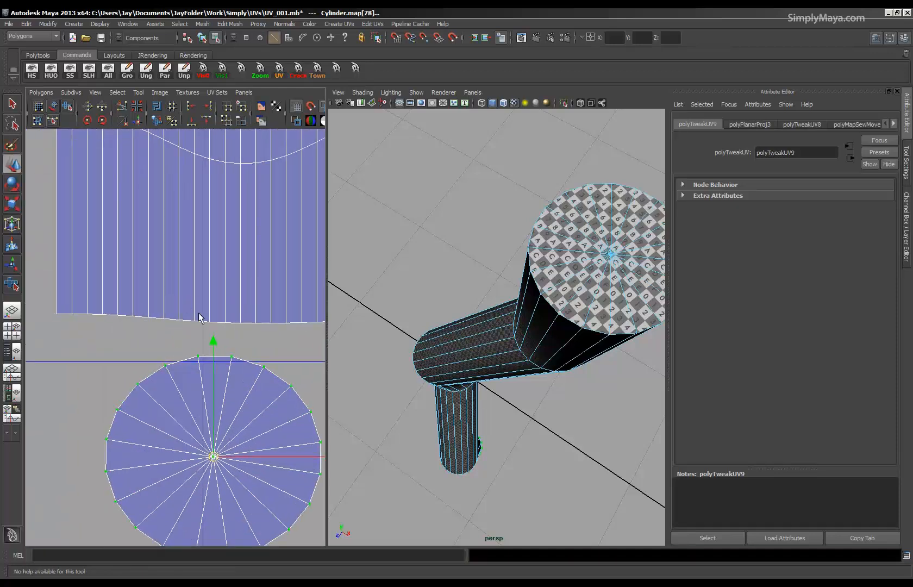
Check the bottom cap's matching border edges, scale its shell down to under half size, and rotate it slightly.
left_click(202, 321)
right_click_drag(207, 353, 232, 356)
left_click(232, 357)
right_click_drag(205, 396, 240, 375)
key("r")
left_click_drag(212, 462, 145, 461)
key("e")
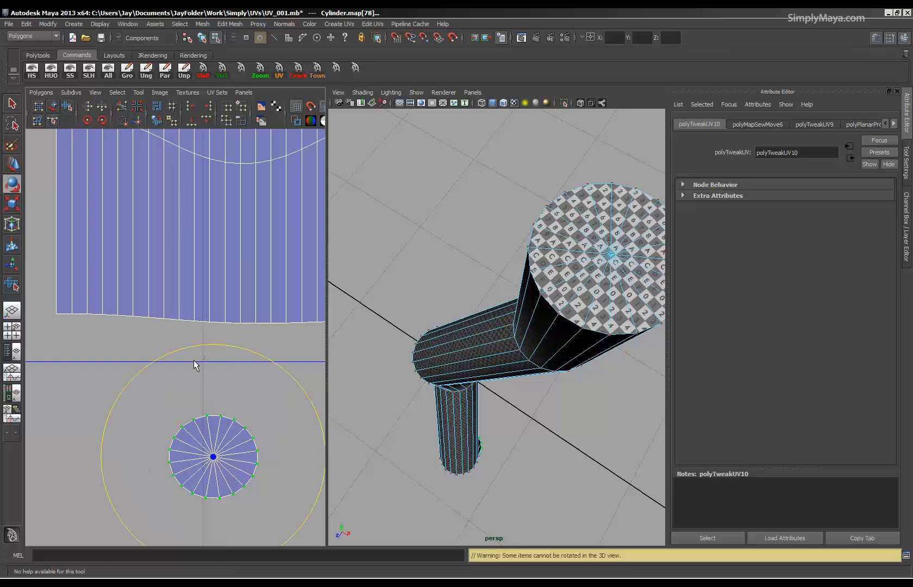
left_click_drag(193, 346, 257, 363)
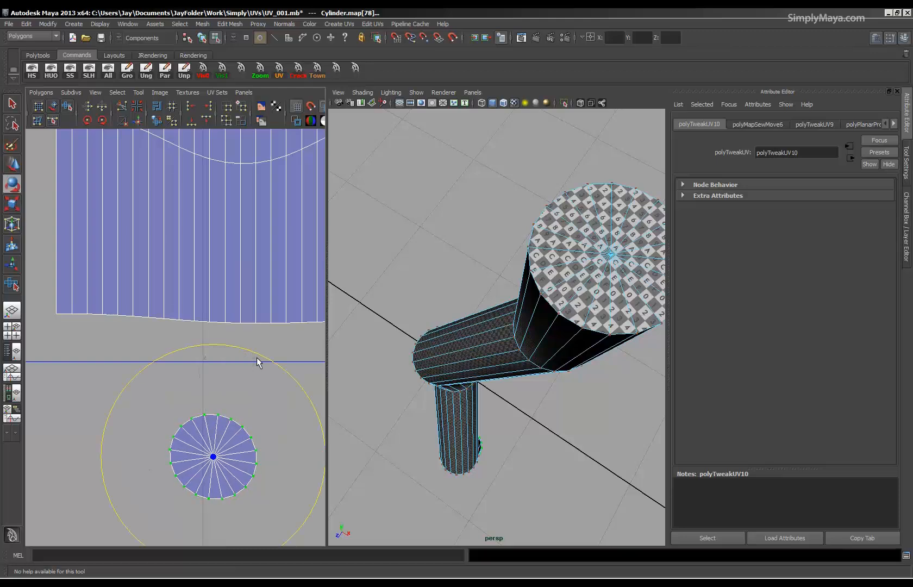
Unfold the bottom cap's UVs with the current settings and move the shell up close to the side shell's lower border.
scroll(186, 363, "down", 1)
middle_click_drag(185, 363, 195, 263, "alt")
left_click(17, 204)
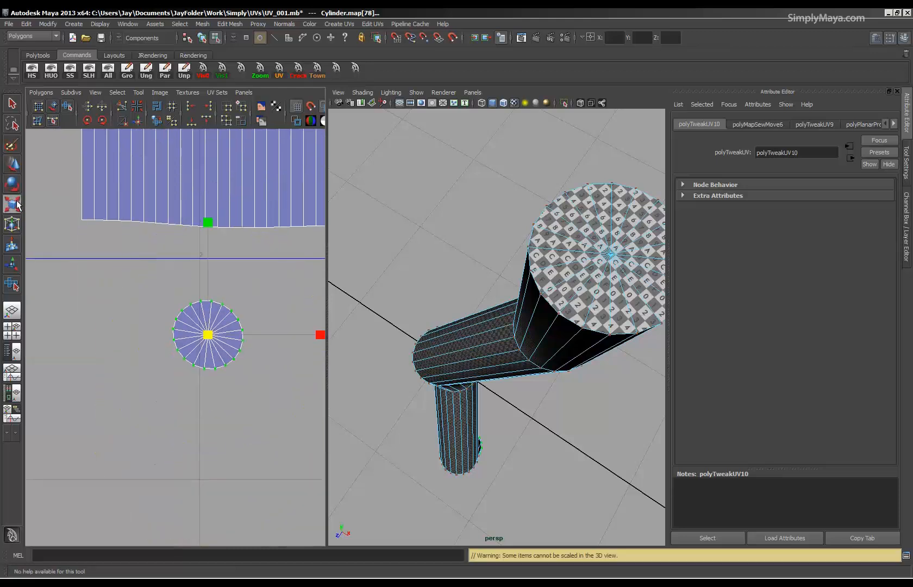
left_click(31, 93)
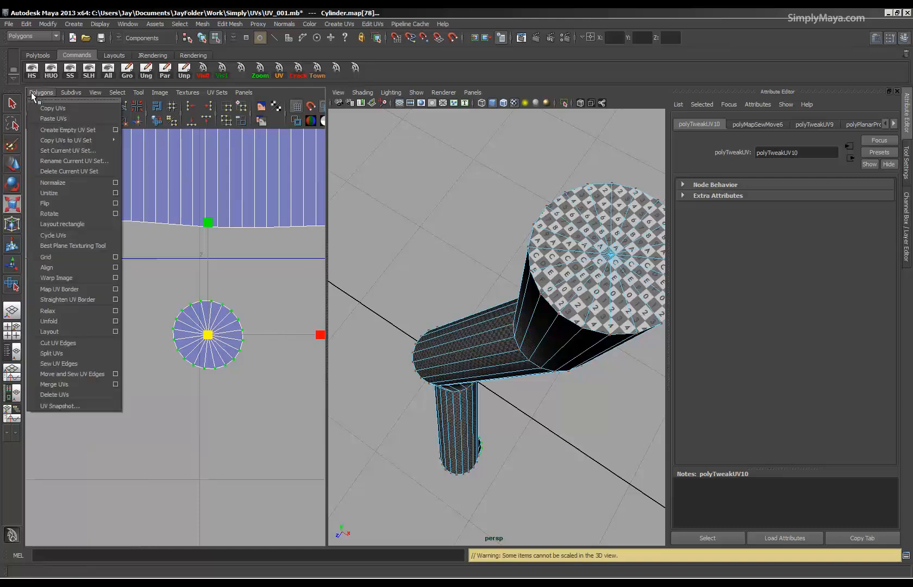
left_click(59, 319)
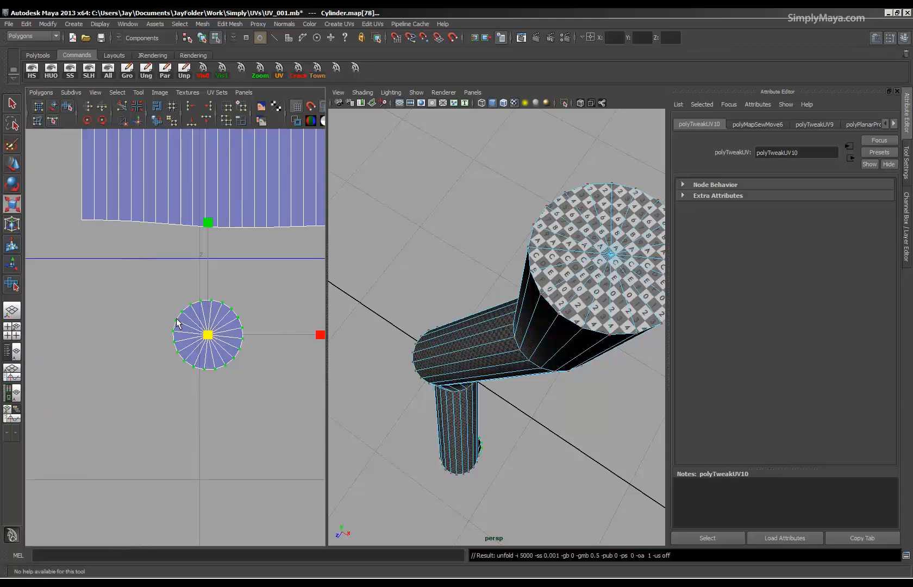
key("w")
left_click_drag(208, 334, 210, 272)
middle_click_drag(190, 316, 170, 373, "alt")
right_click_drag(170, 374, 203, 259, "alt")
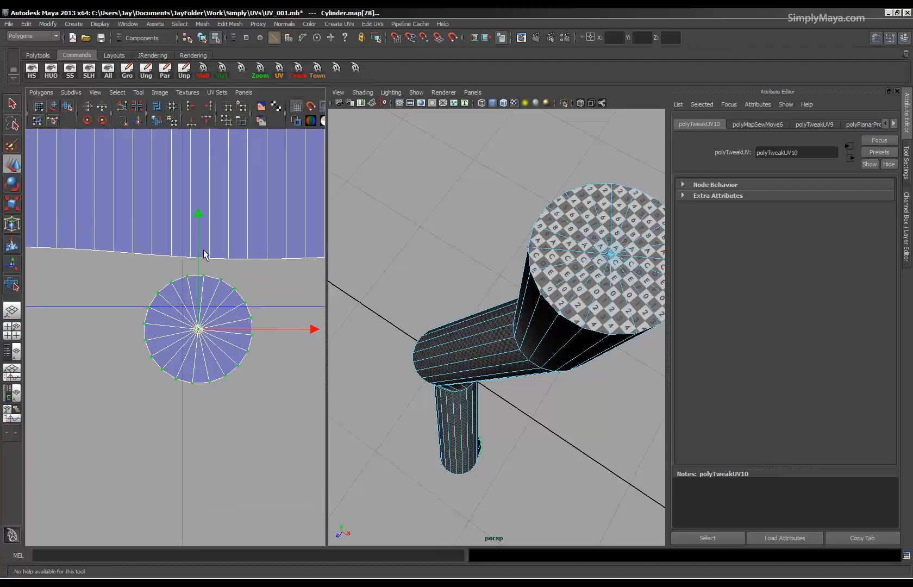
Move and sew one shared border edge to attach the bottom cap to the side shell, and inspect the textured tube.
left_click(204, 255)
left_click(40, 93)
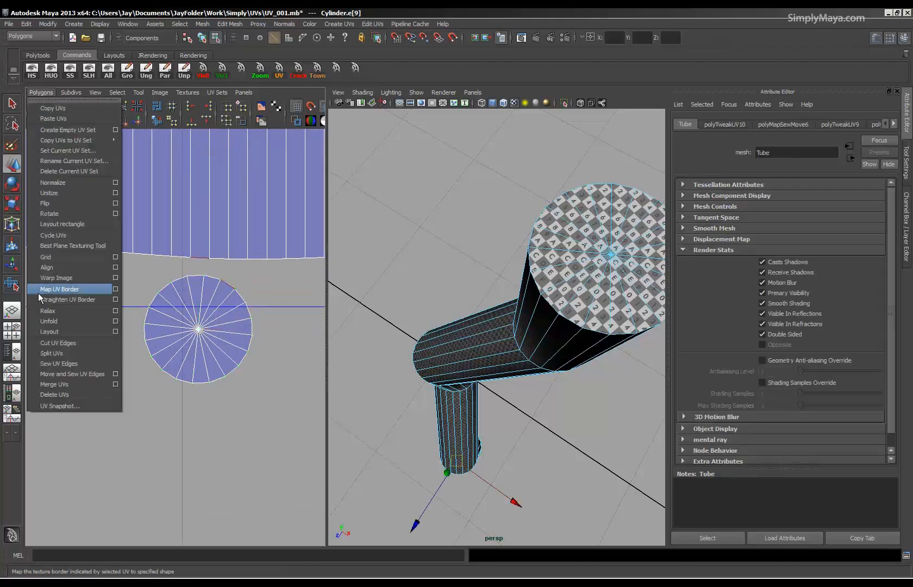
left_click(108, 373)
right_click_drag(294, 326, 55, 299, "alt")
right_click_drag(603, 307, 505, 312, "alt")
left_click_drag(509, 384, 539, 314, "alt")
right_click_drag(499, 312, 620, 327, "alt")
mouse_move(463, 326)
left_mouse_down("alt")
mouse_move(442, 315)
mouse_move(457, 319)
left_mouse_up("alt")
Select all of the tube's UVs and scale the sewn shell down uniformly to about a quarter of its size.
right_click_drag(285, 321, 178, 306, "alt")
right_click_drag(176, 304, 218, 303)
left_click_drag(105, 413, 105, 413)
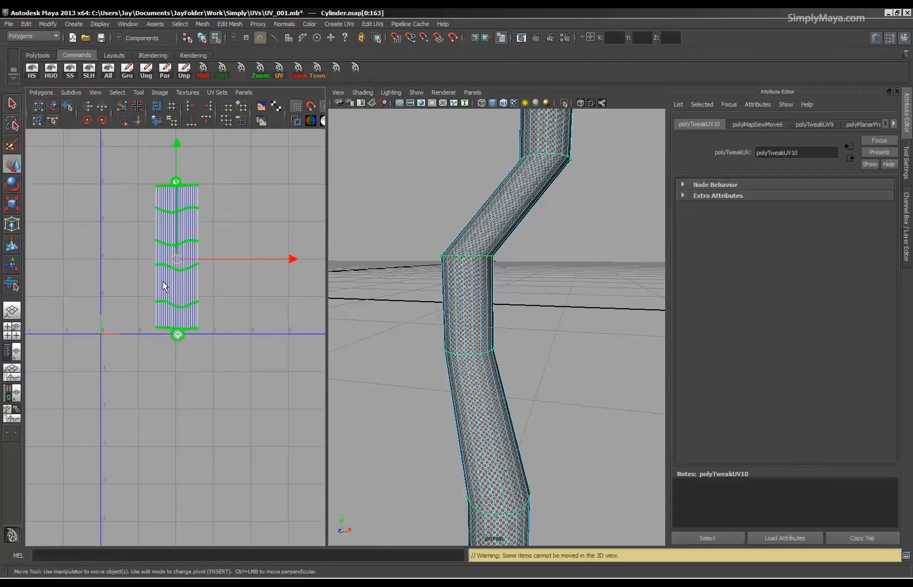
key("r")
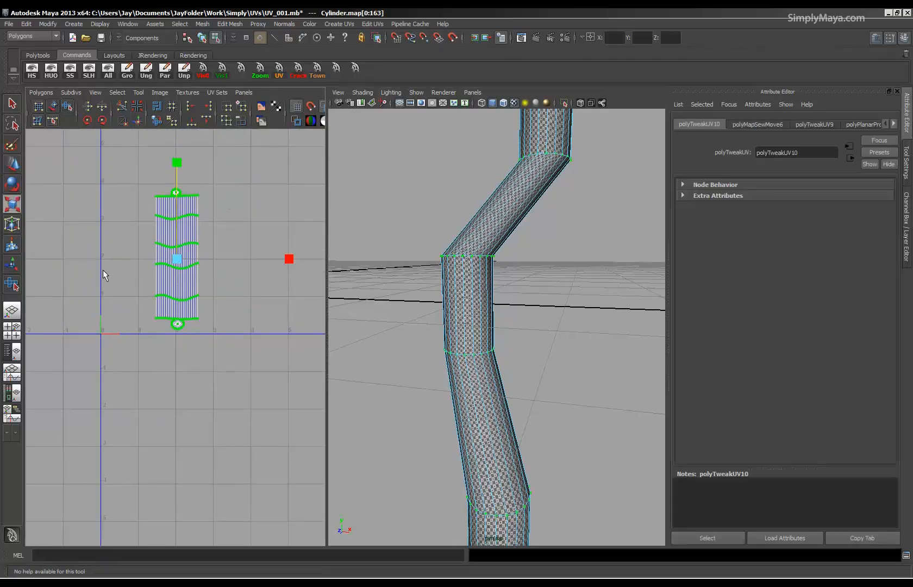
left_click_drag(178, 260, 90, 321)
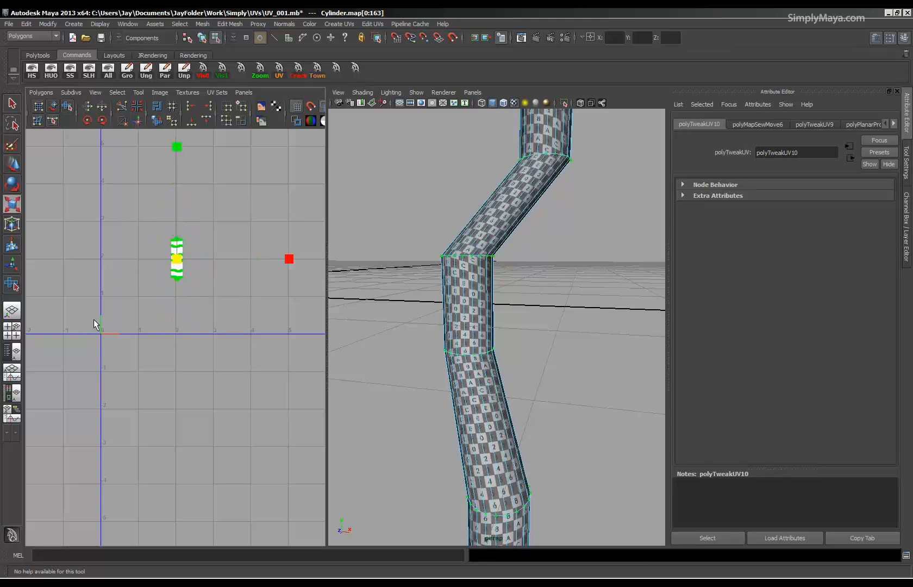
Move the tube's UV shell down onto the horizontal axis and scale it uniformly slightly smaller to enlarge the checker pattern.
key("w")
left_click_drag(174, 277, 233, 316)
middle_click_drag(221, 351, 95, 322, "alt")
scroll(179, 388, "up", 5)
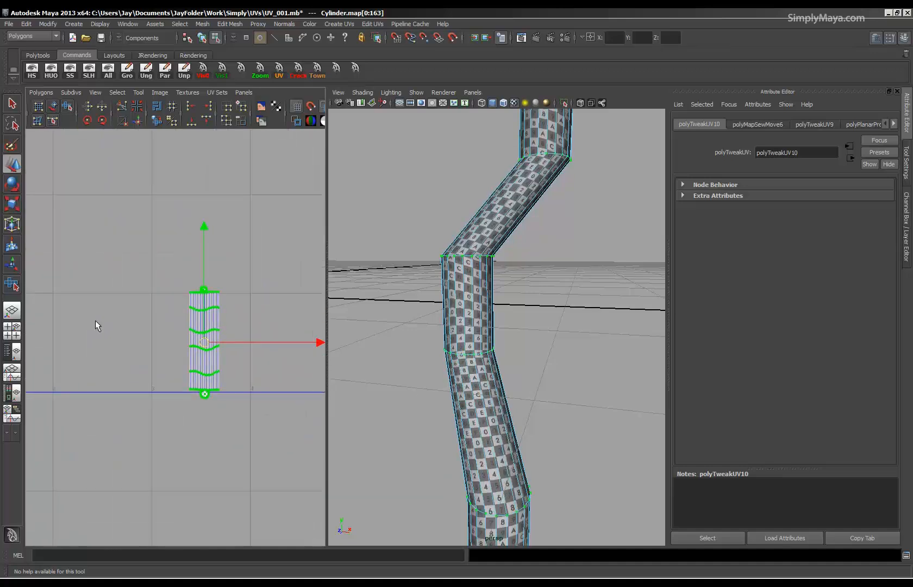
key("r")
left_click_drag(204, 349, 175, 353)
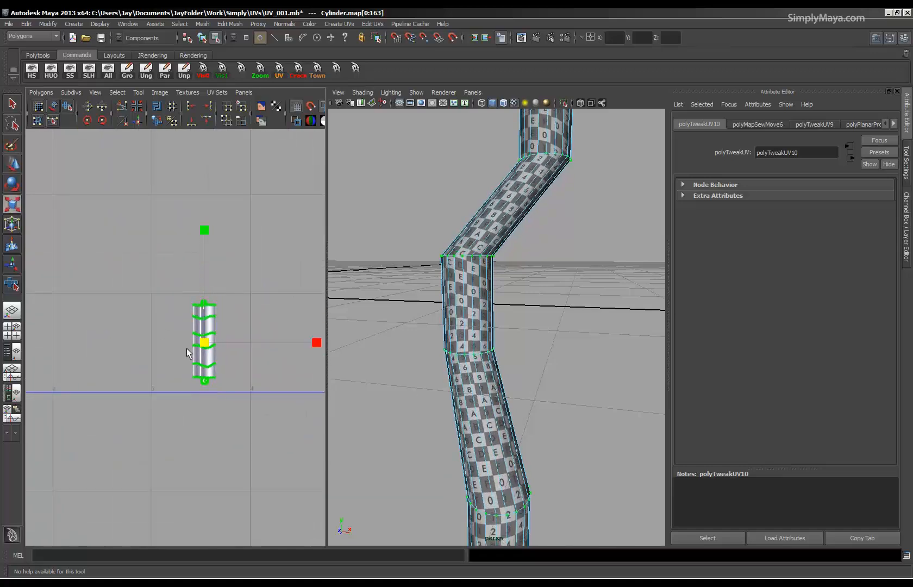
Preview the tube as a smoothed mesh, select it as a whole object, and examine the checker pattern along its bends.
key("3")
right_click_drag(511, 342, 447, 343, "alt")
left_click(552, 338)
left_click_drag(549, 333, 497, 209, "alt")
key("r")
left_click_drag(478, 288, 484, 248, "alt")
left_click_drag(495, 297, 513, 224, "alt")
left_click(513, 314)
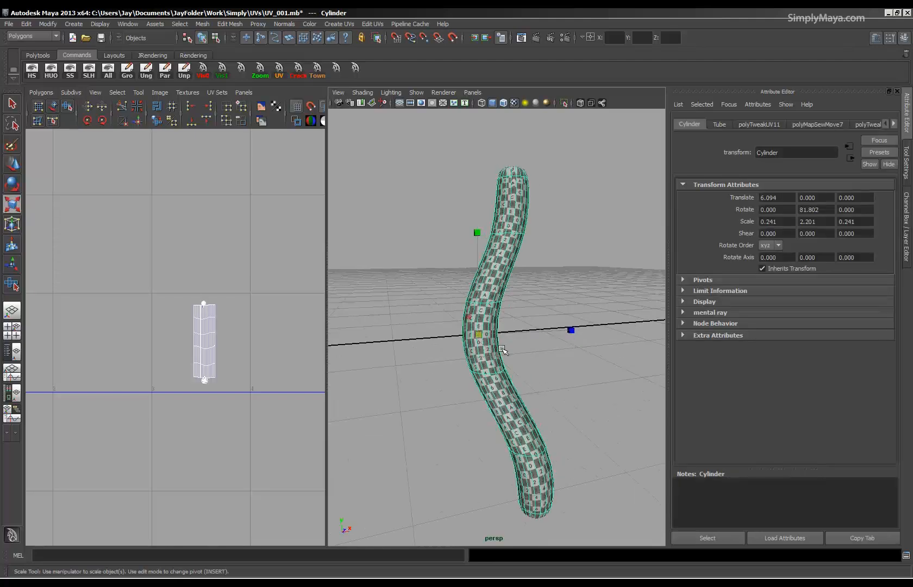
Return the tube to unsmoothed display, deselect it, and view the checker texture from other angles.
key("1")
left_click(577, 302)
left_click_drag(576, 301, 549, 297, "alt")
right_click_drag(548, 298, 473, 299, "alt")
middle_click_drag(473, 299, 524, 284, "alt")
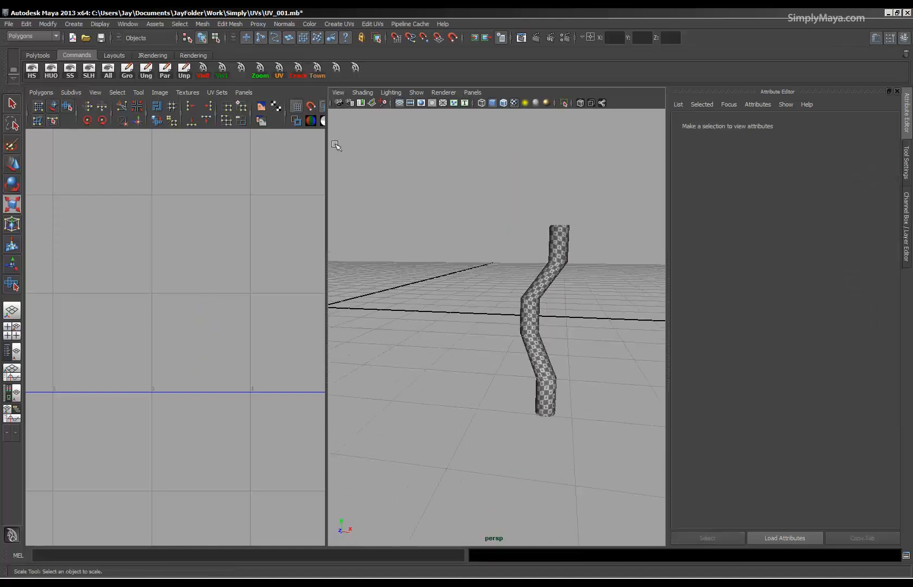
Show all hidden objects, frame them, and switch to a single full-size perspective view with the Channel Box displayed.
left_click(108, 71)
key("a")
key("space")
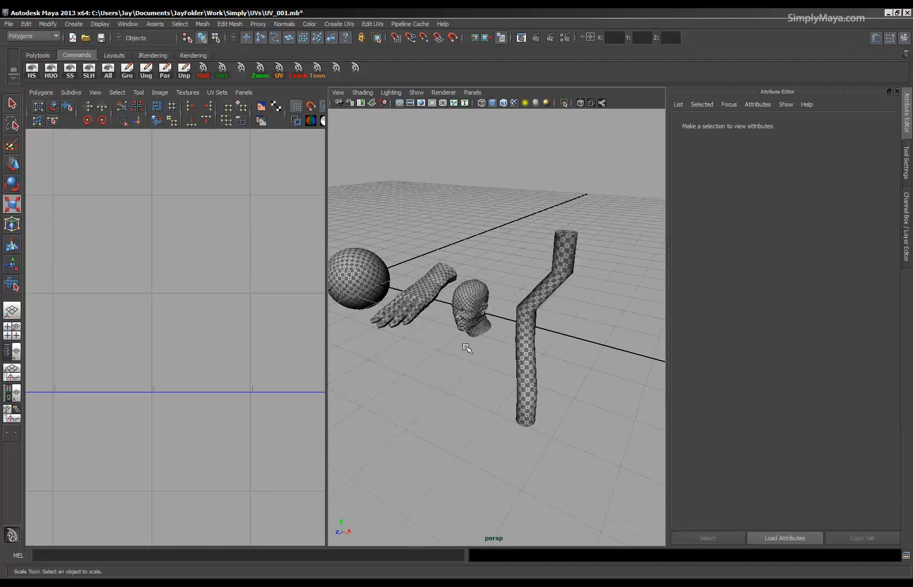
key("ctrl+a")
right_click_drag(606, 339, 462, 351, "alt")
left_click_drag(462, 351, 412, 346, "alt")
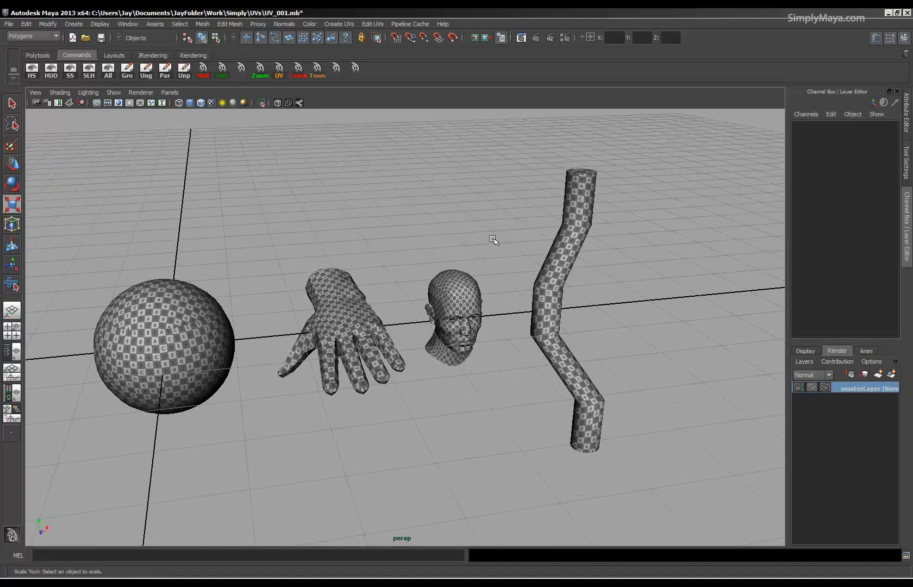
left_click_drag(483, 336, 395, 385, "alt")
Select the hand model and examine the checker mapping on the sphere, hand, head and tube from several angles.
left_click(447, 329)
left_click(354, 356)
left_click_drag(423, 421, 370, 403, "alt")
right_click_drag(370, 403, 400, 410, "alt")
left_click_drag(399, 410, 427, 422, "alt")
middle_click_drag(378, 422, 420, 424, "alt")
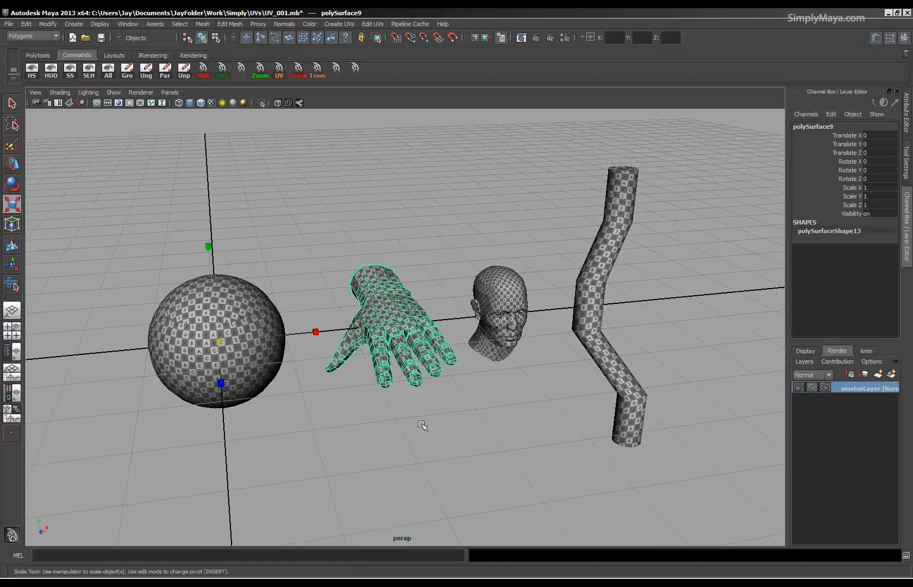
left_click_drag(419, 422, 428, 422, "alt")
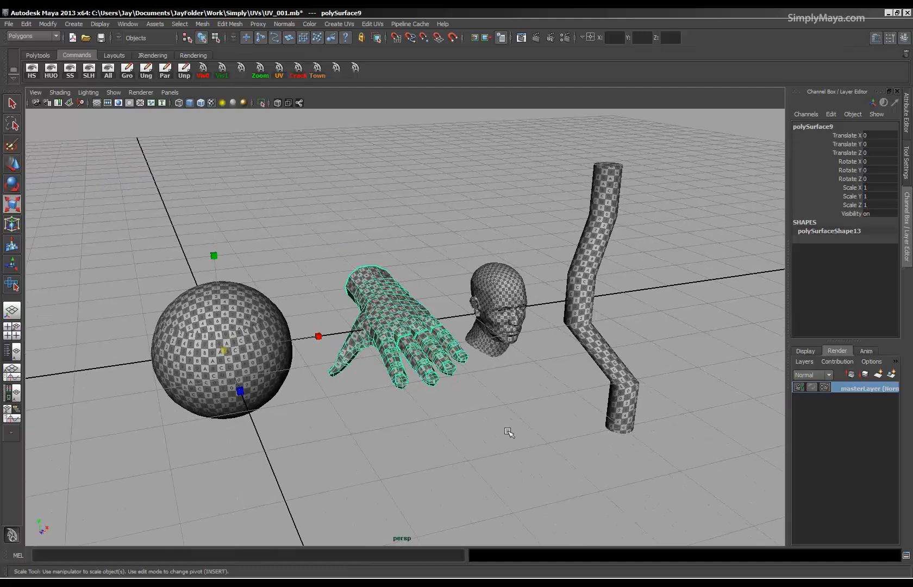